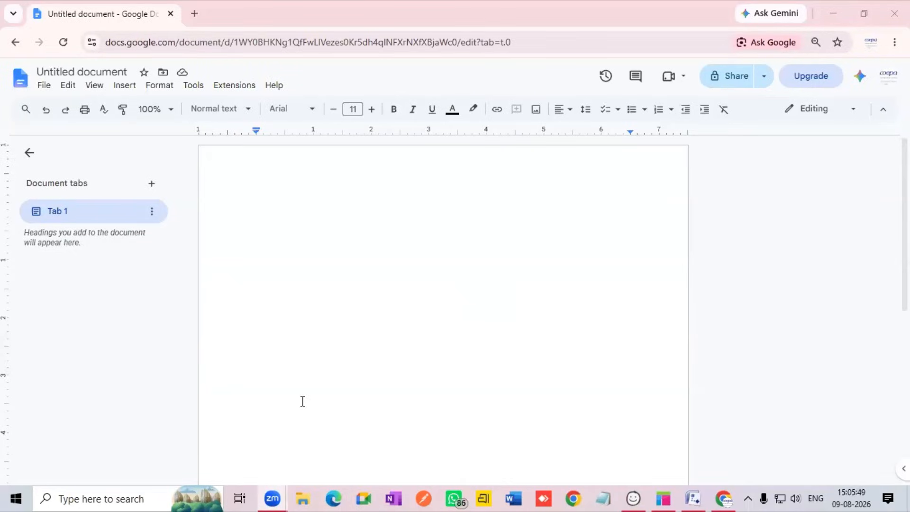
# - Enter the title "Main tools session" on the first line of the blank document
pyautogui.click(274, 198)
pyautogui.click(296, 182)
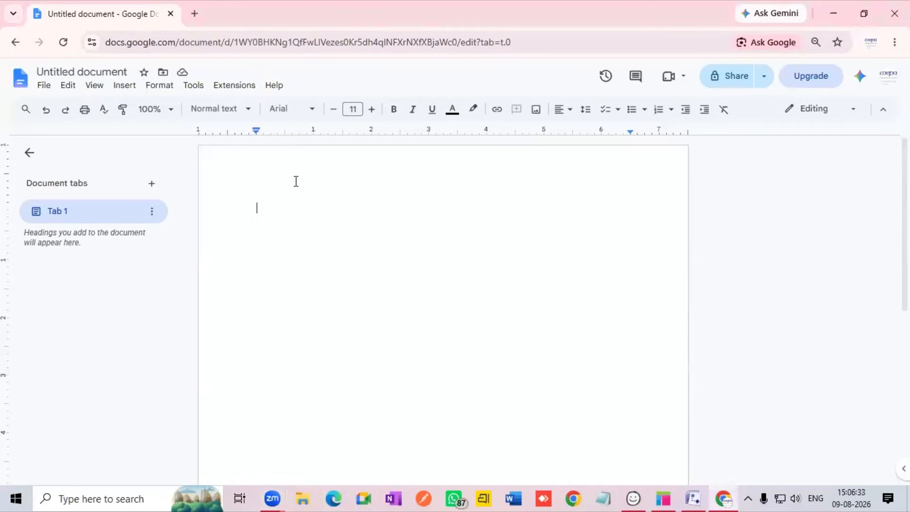
pyautogui.write('Mai')
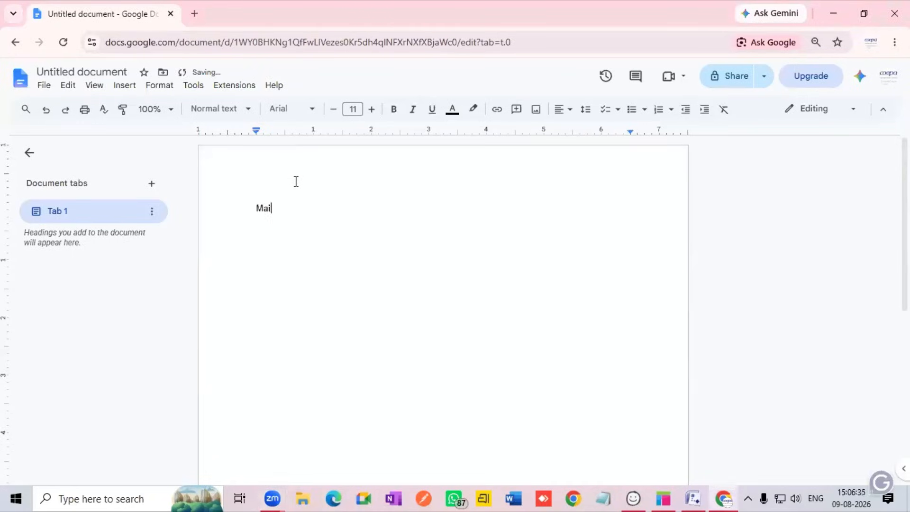
pyautogui.write('n tools session')
pyautogui.press('Return')
pyautogui.press('Return')
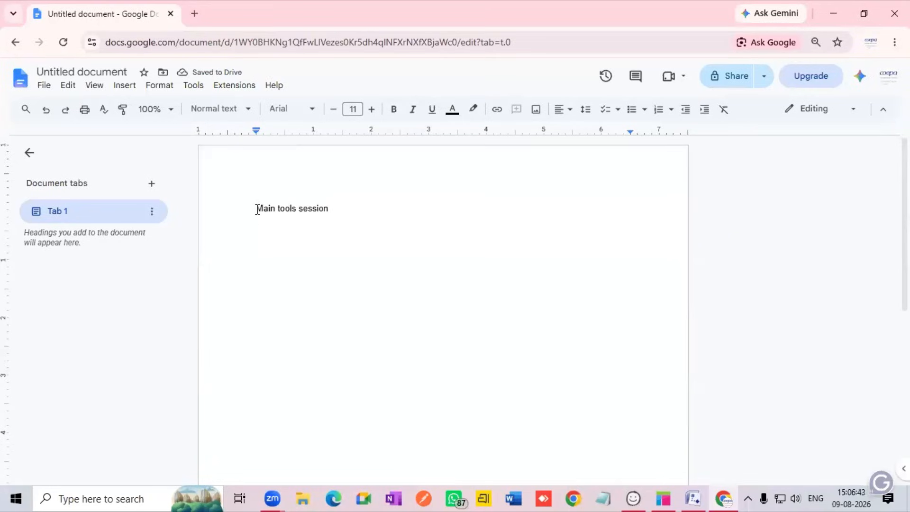
# - Make the "Main tools session" title bold
pyautogui.moveTo(245, 203); pyautogui.dragTo(368, 212)
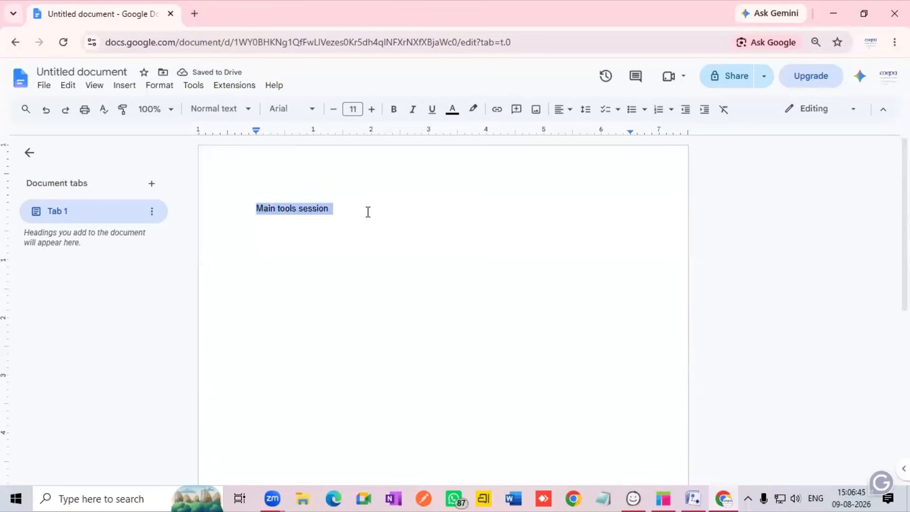
pyautogui.click(394, 109)
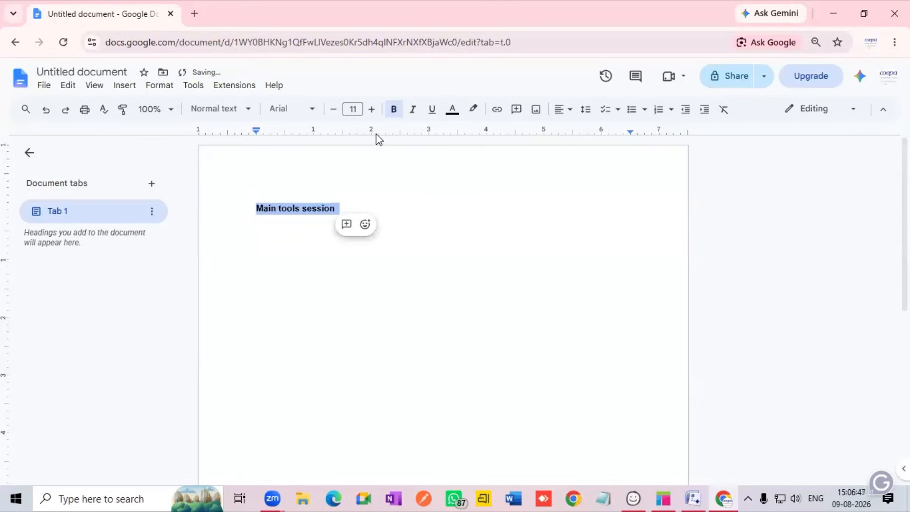
pyautogui.click(360, 200)
# - Add the bold flow line "Client —-->BA—---tech team/organizational" below the title, separated by an empty line
pyautogui.press('Return')
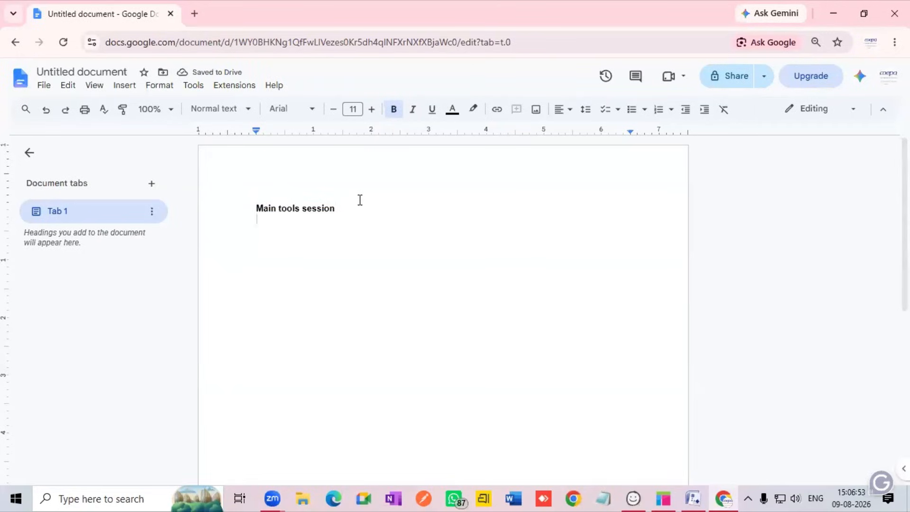
pyautogui.press('Return')
pyautogui.write('Clien')
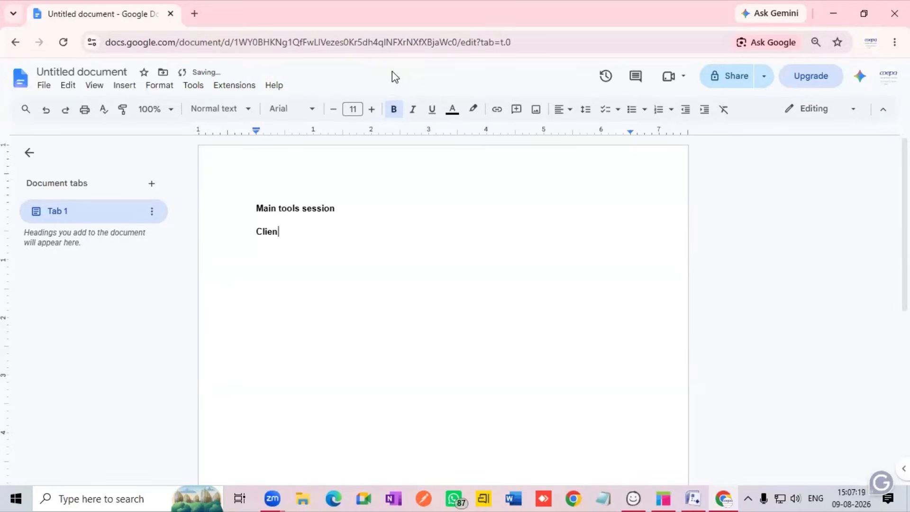
pyautogui.write('t ----')
pyautogui.write('>')
pyautogui.write('BA--')
pyautogui.write('--tech ')
pyautogui.write('team')
pyautogui.press('BackSpace')
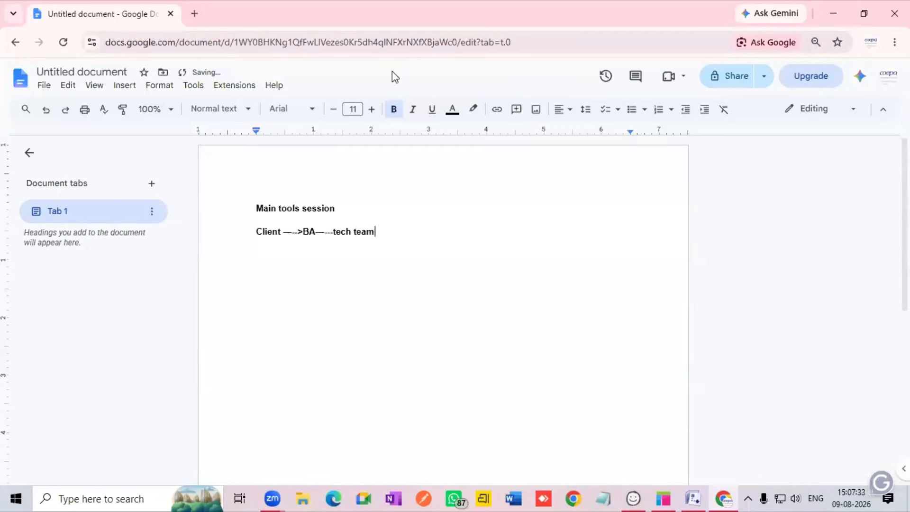
pyautogui.write('/organi')
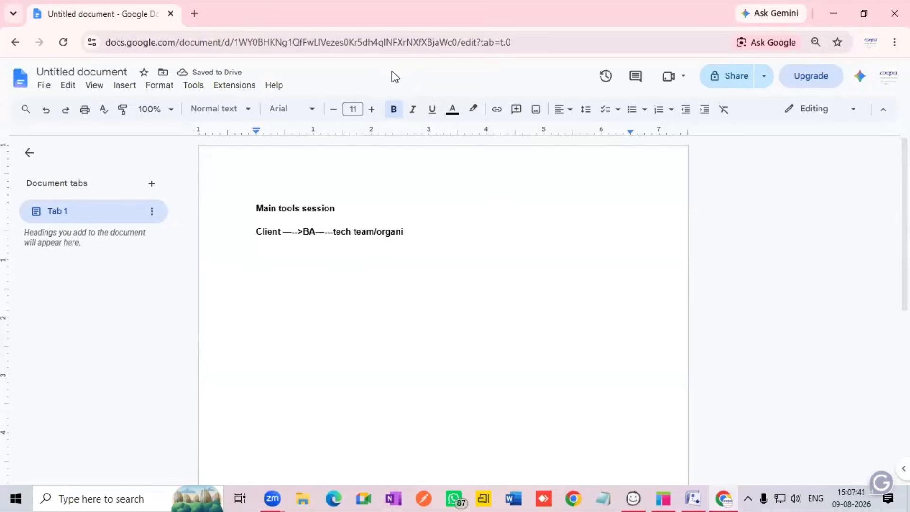
pyautogui.write('zational')
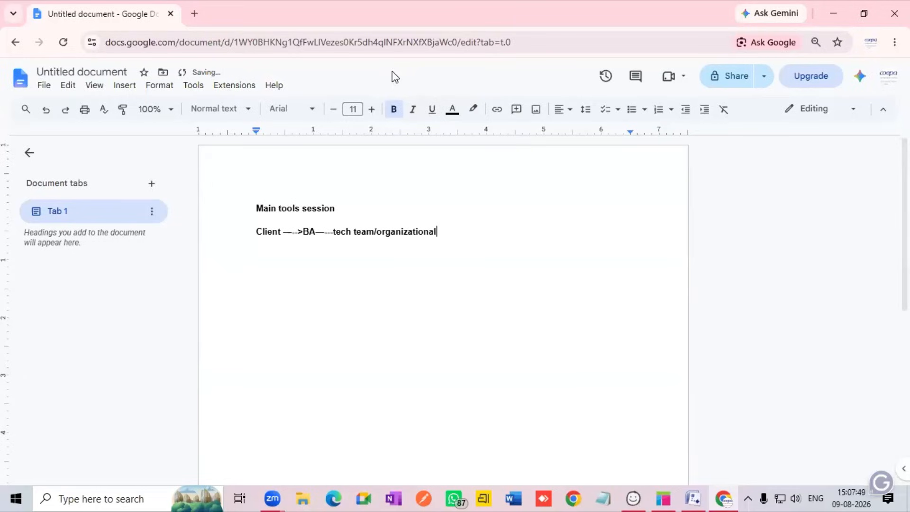
# - Add the bold heading "1.req gathering" below the flow line, leaving an empty line between them
pyautogui.press('Return')
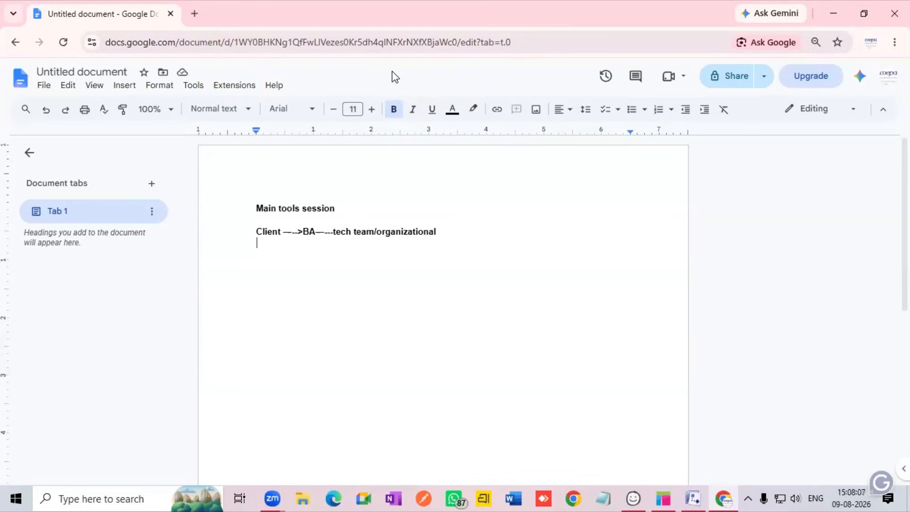
pyautogui.press('Return')
pyautogui.write('S')
pyautogui.press('BackSpace')
pyautogui.write('1.r')
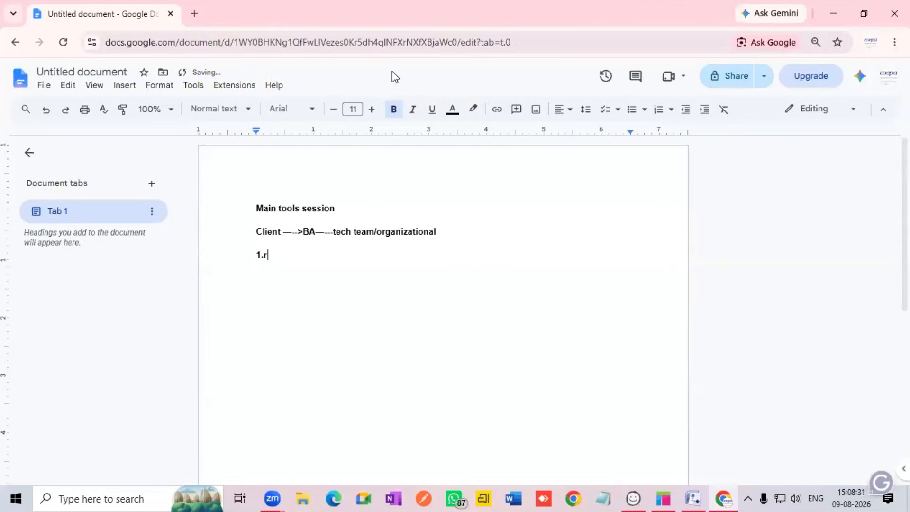
pyautogui.write('eq gathering')
pyautogui.press('Return')
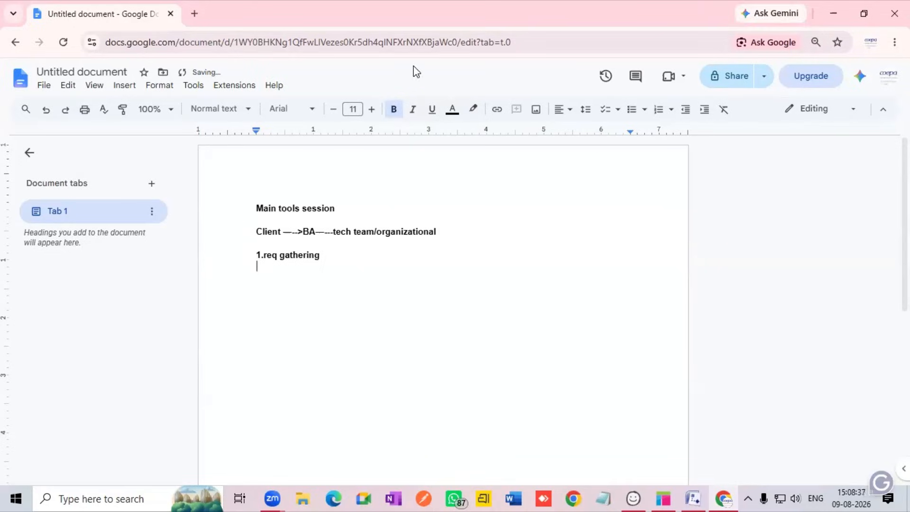
# - Write the non-bold definition "process of collecting information stakeholders" under the req gathering heading
pyautogui.click(393, 111)
pyautogui.write('req')
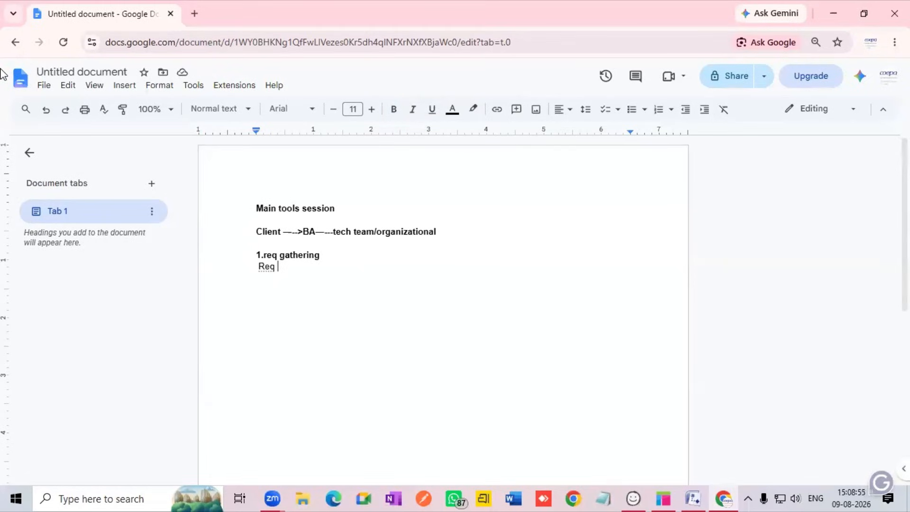
pyautogui.press('BackSpace')
pyautogui.press('BackSpace')
pyautogui.write('proces')
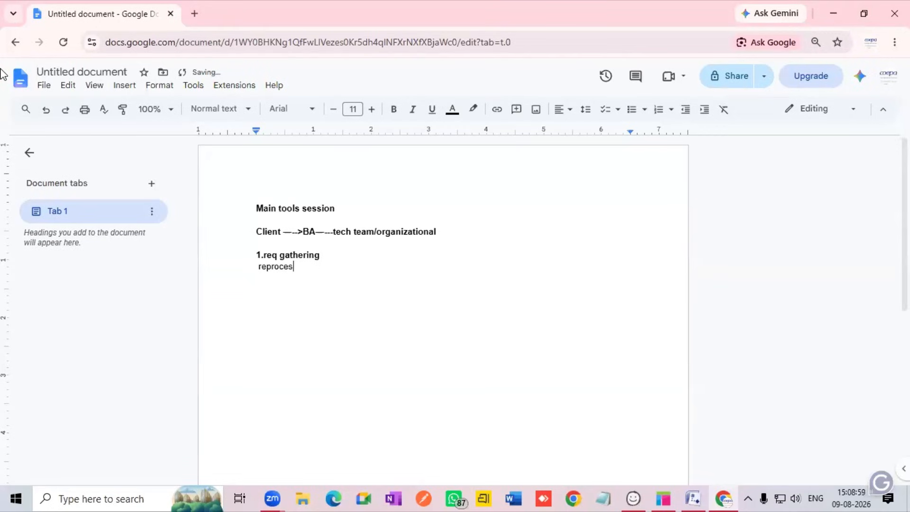
pyautogui.write('s of collec')
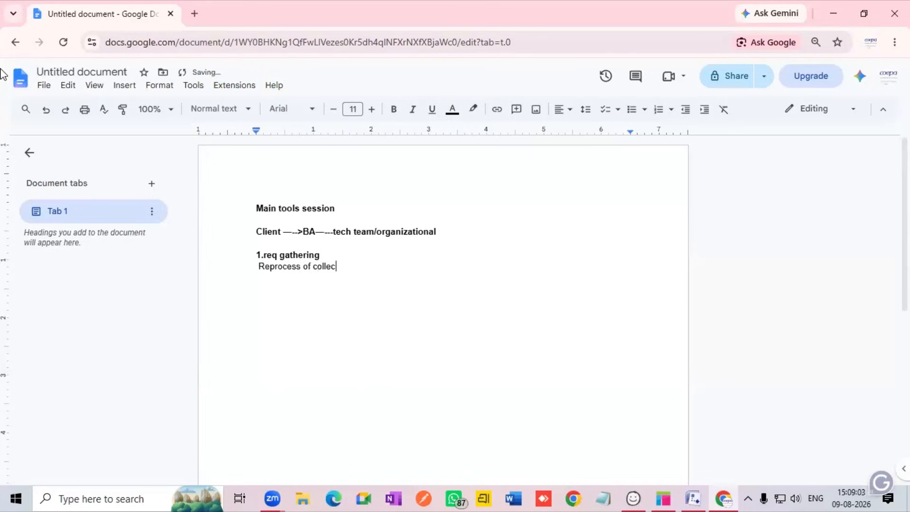
pyautogui.write('ting information stakeholders')
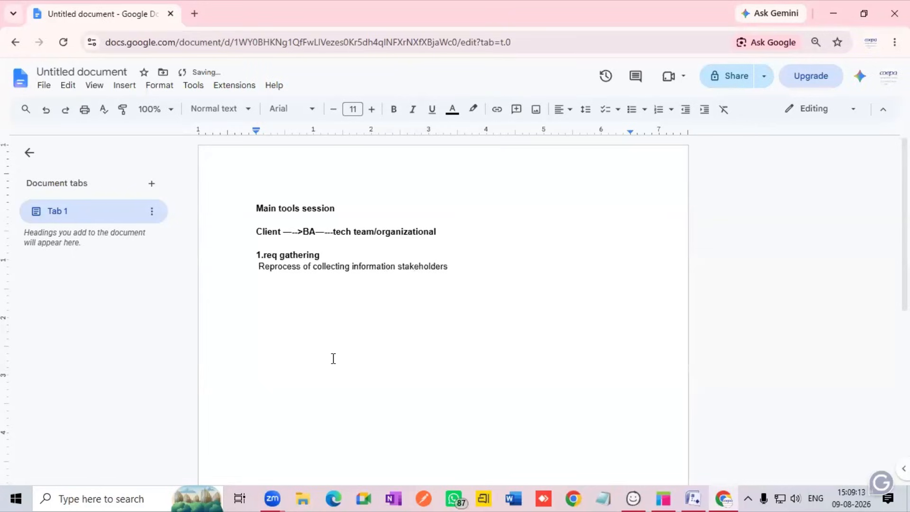
pyautogui.click(270, 265)
pyautogui.press('BackSpace')
pyautogui.press('BackSpace')
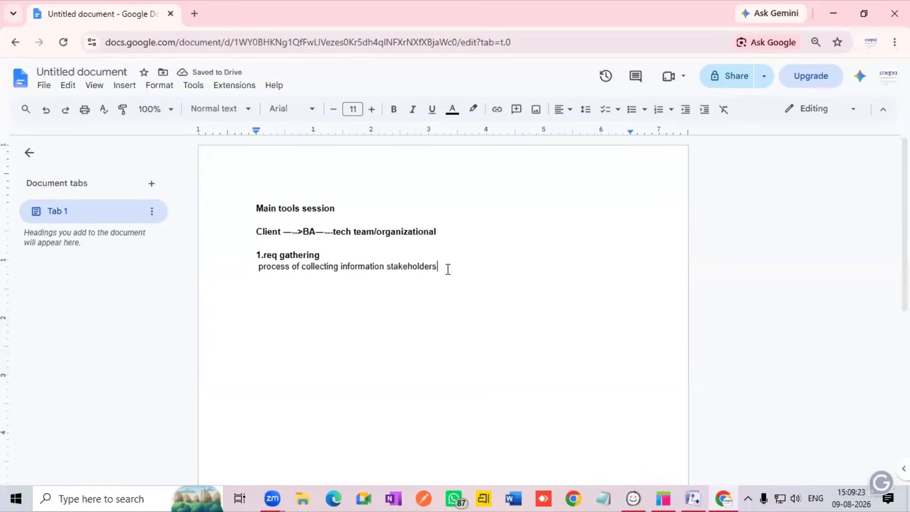
# - Add the line "Req analysis" below the req gathering definition, separated by an empty line
pyautogui.click(443, 268)
pyautogui.press('Return')
pyautogui.press('Return')
pyautogui.write('req analys')
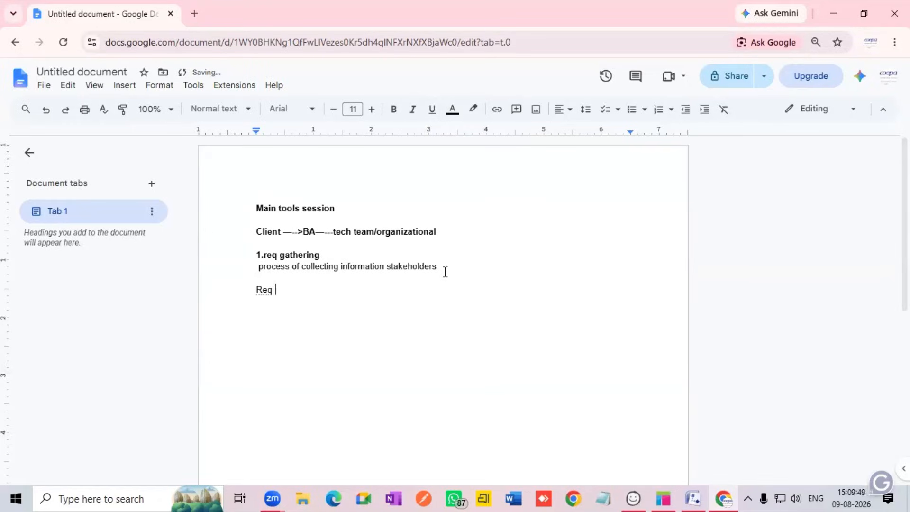
pyautogui.write('is')
# - Write "BA BRD,FRS,SRS" below the Req analysis line, leaving an empty line between them
pyautogui.press('Return')
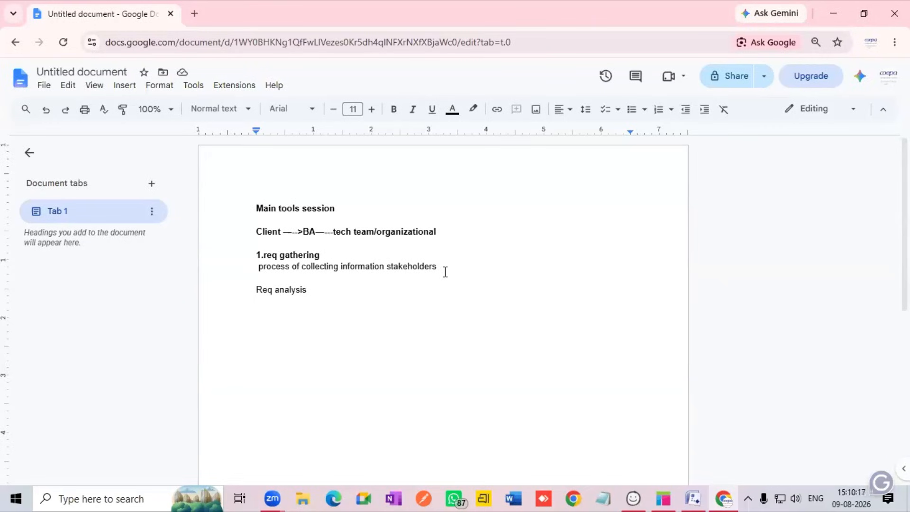
pyautogui.write('BA ')
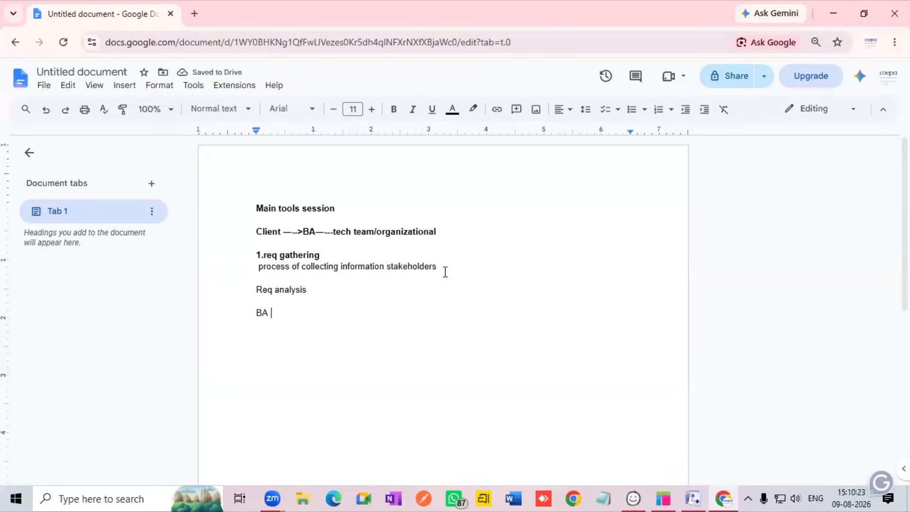
pyautogui.write('BRD')
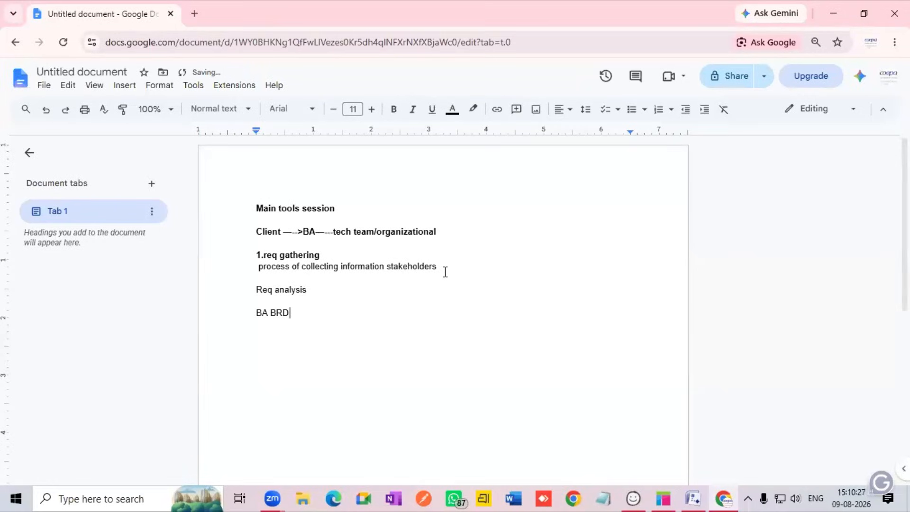
pyautogui.write(',FRS')
pyautogui.press('Return')
pyautogui.press('BackSpace')
pyautogui.write(',s')
pyautogui.press('BackSpace')
pyautogui.write('srs')
pyautogui.press('BackSpace')
pyautogui.press('BackSpace')
pyautogui.press('BackSpace')
pyautogui.write('SRS')
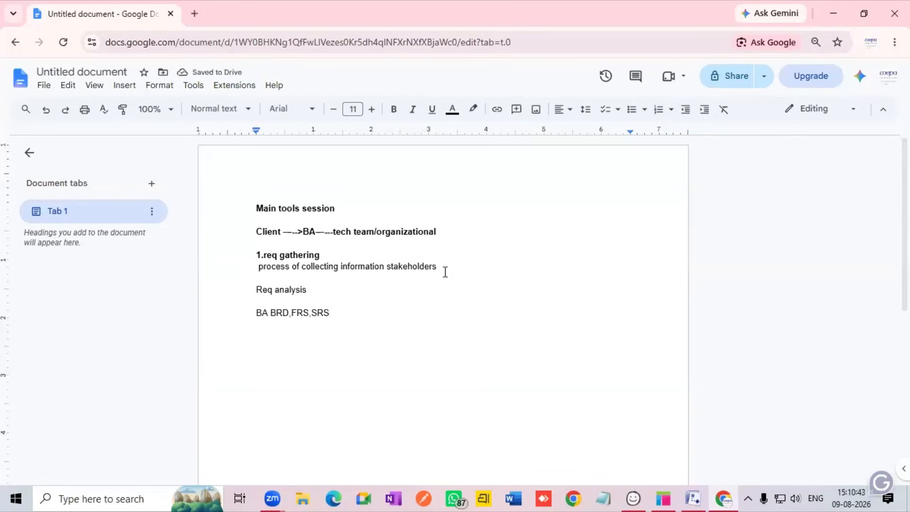
# - Insert the word "prepare" between BA and BRD, correct its spelling, and add a new line below
pyautogui.press('Return')
pyautogui.write('pr')
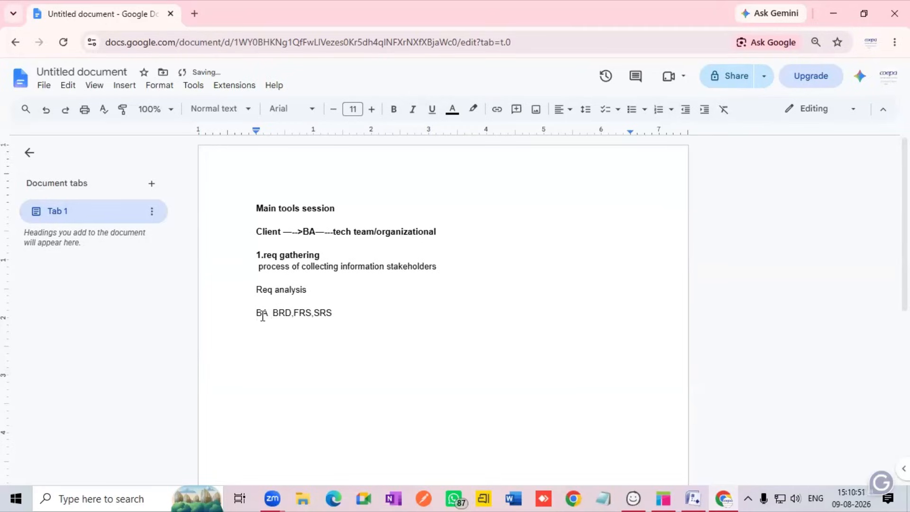
pyautogui.write('pe')
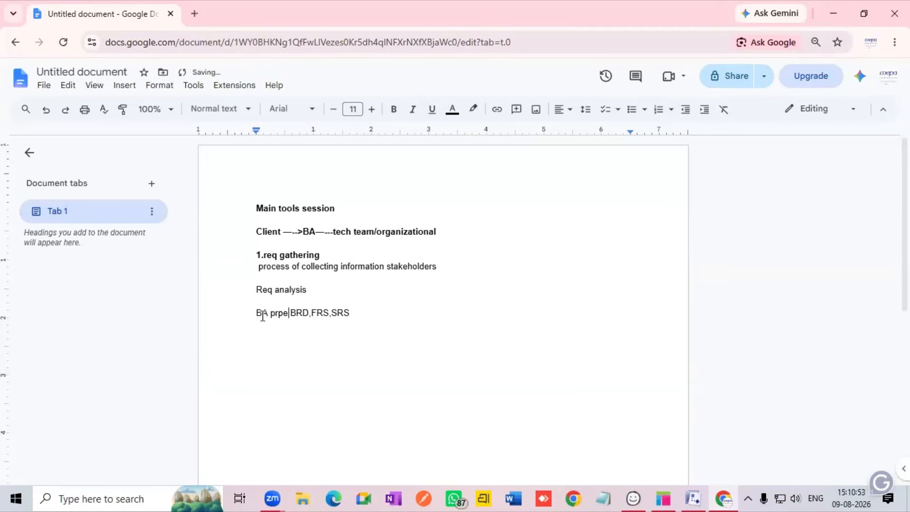
pyautogui.write('are')
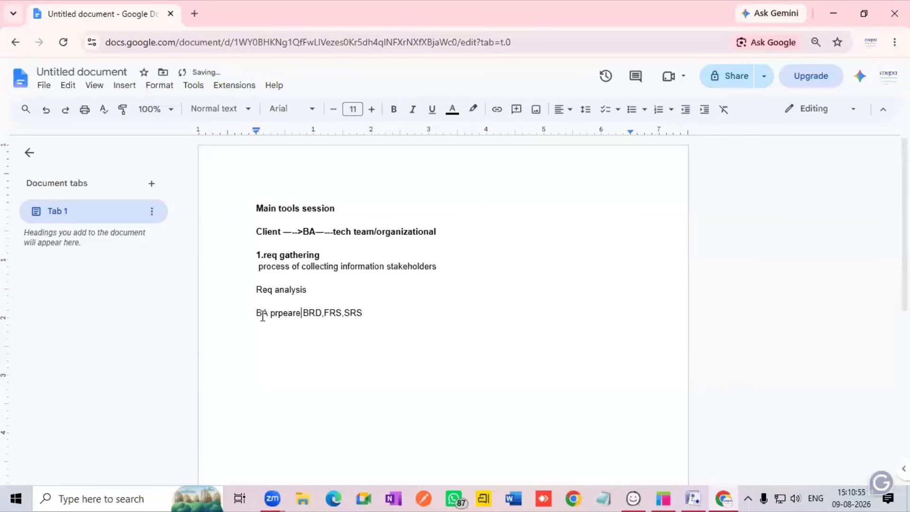
pyautogui.click(374, 317)
pyautogui.press('Return')
pyautogui.click(279, 311)
pyautogui.click(292, 297)
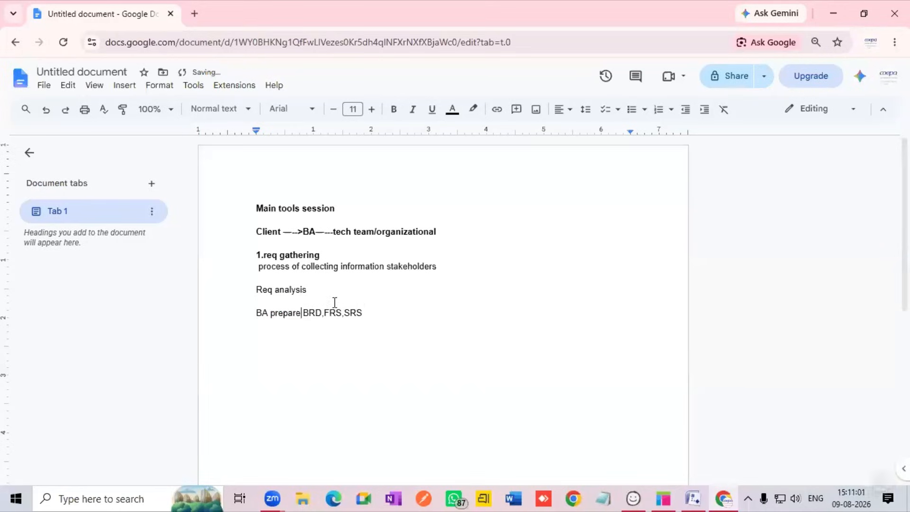
# - Add the line "Req modeling" directly below the list of BA documents
pyautogui.click(365, 311)
pyautogui.press('Down')
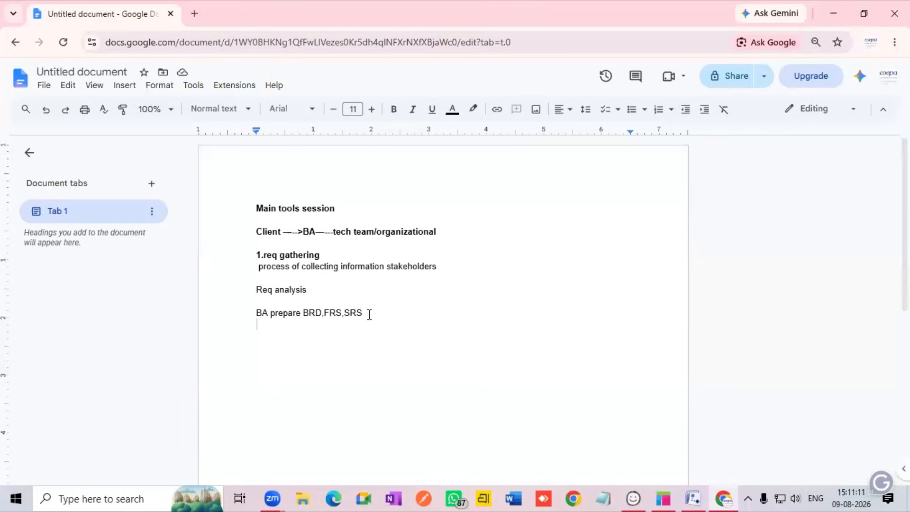
pyautogui.write('req modeli')
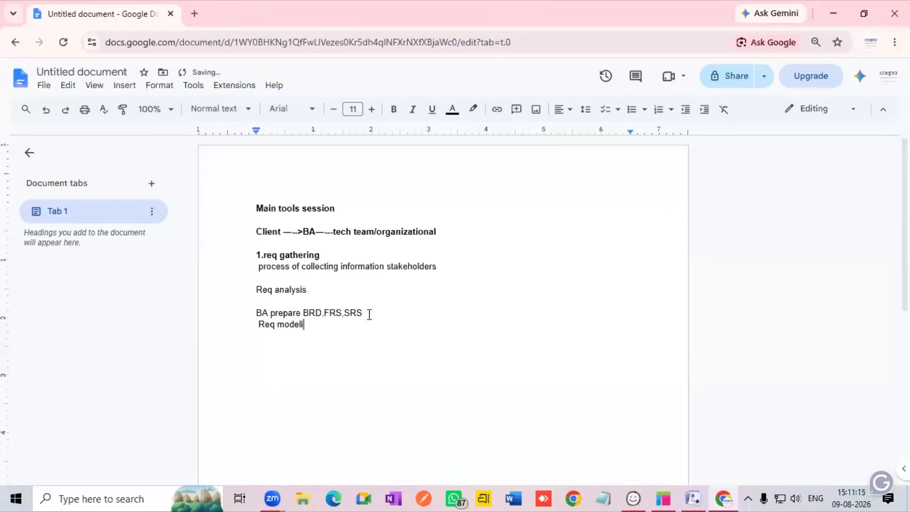
pyautogui.write('ng')
# - Write the definition "Process of representing requirements visually or structurally" under Req modeling
pyautogui.press('Return')
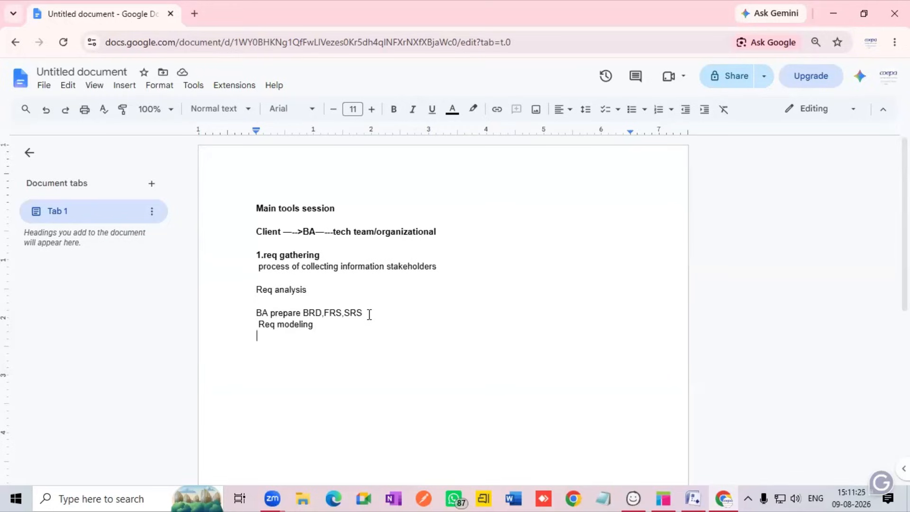
pyautogui.write('proce')
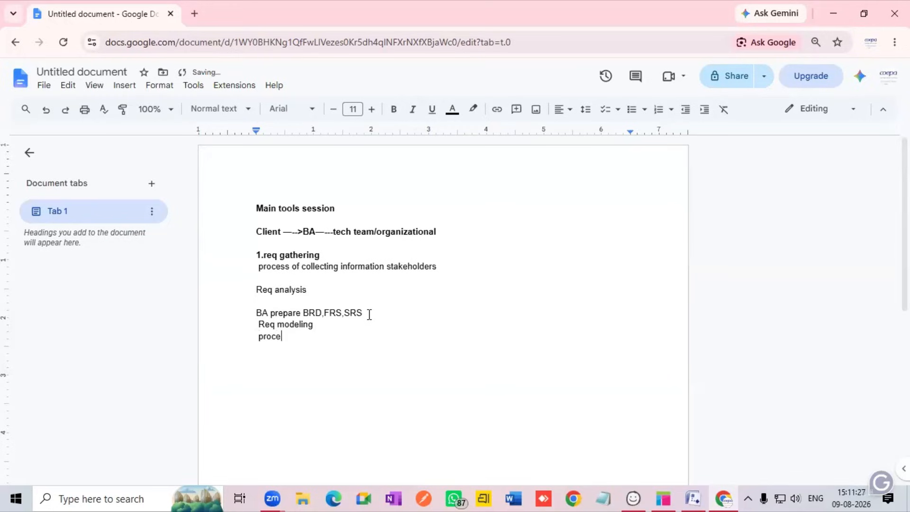
pyautogui.write('ss of represent')
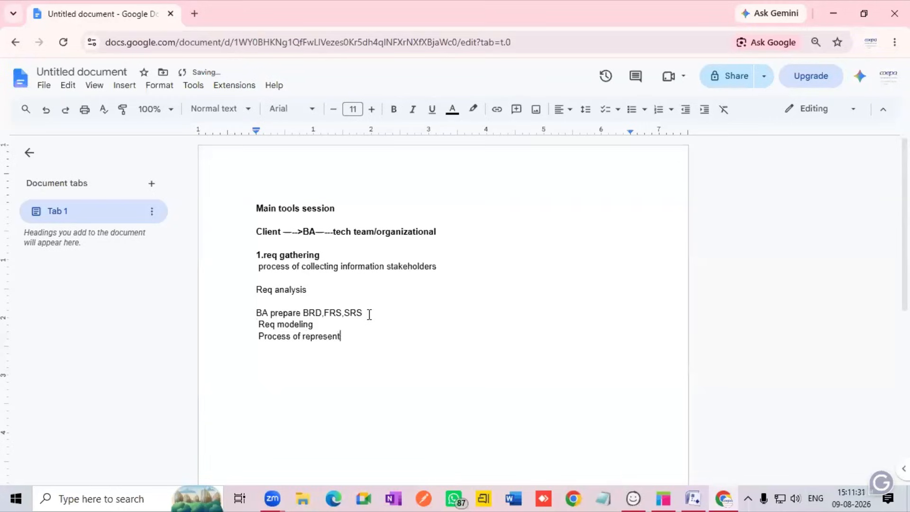
pyautogui.write('ing requirements visu')
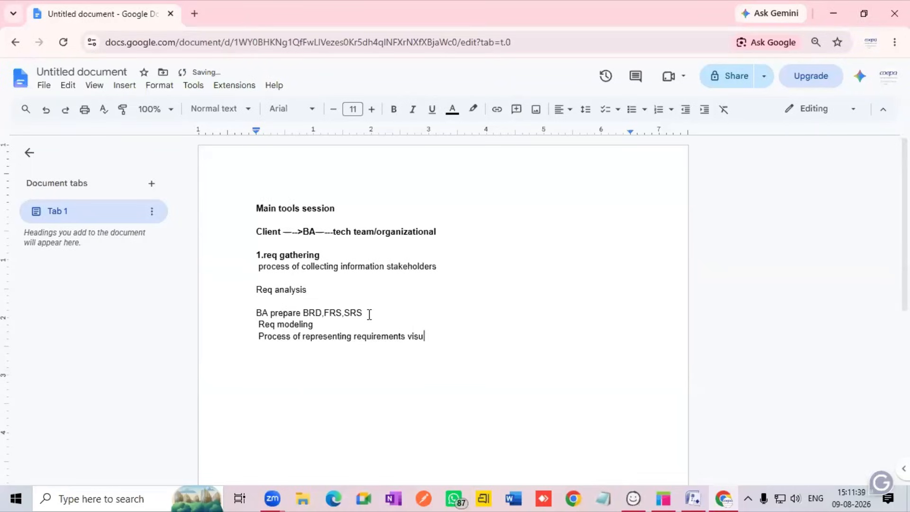
pyautogui.write('ally or structurally')
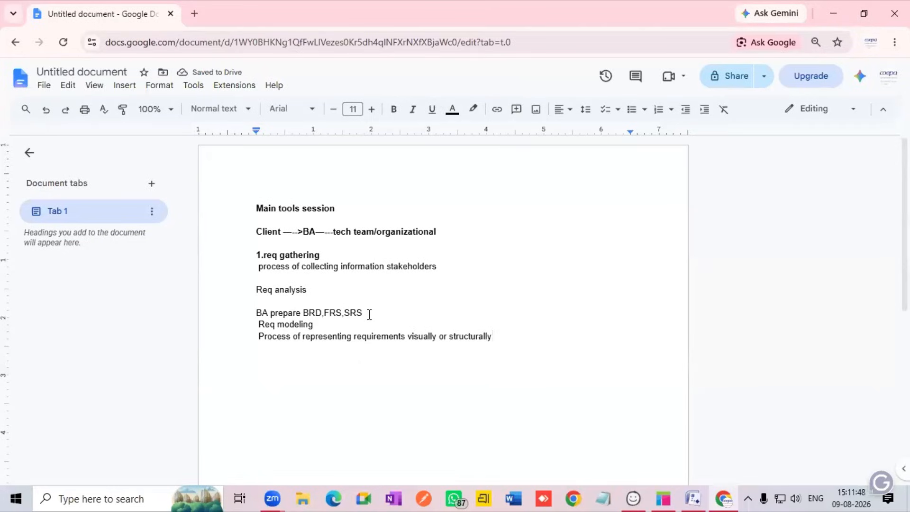
# - Write the line "Here we will UML,screen,mockups,protype" under the Req modeling definition
pyautogui.press('Return')
pyautogui.write('Here ')
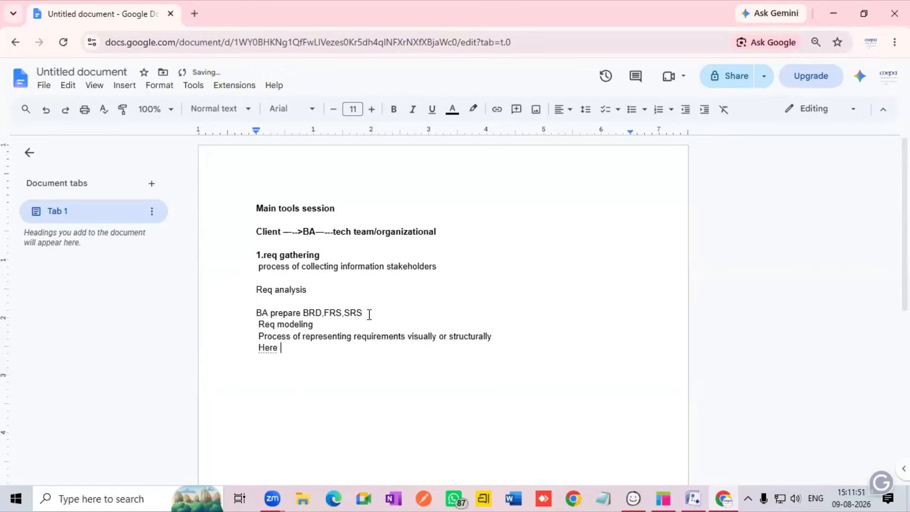
pyautogui.write('we will UML,c')
pyautogui.press('BackSpace')
pyautogui.write('screen')
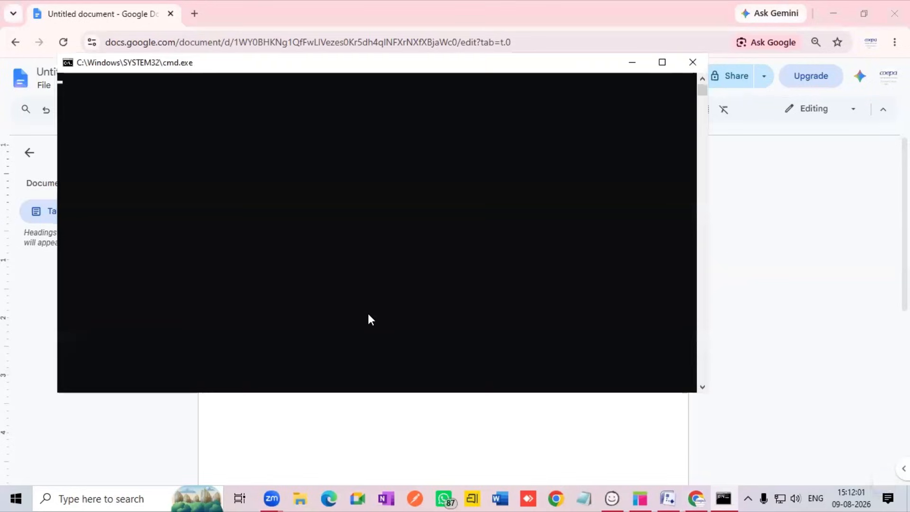
pyautogui.write(',screen,m')
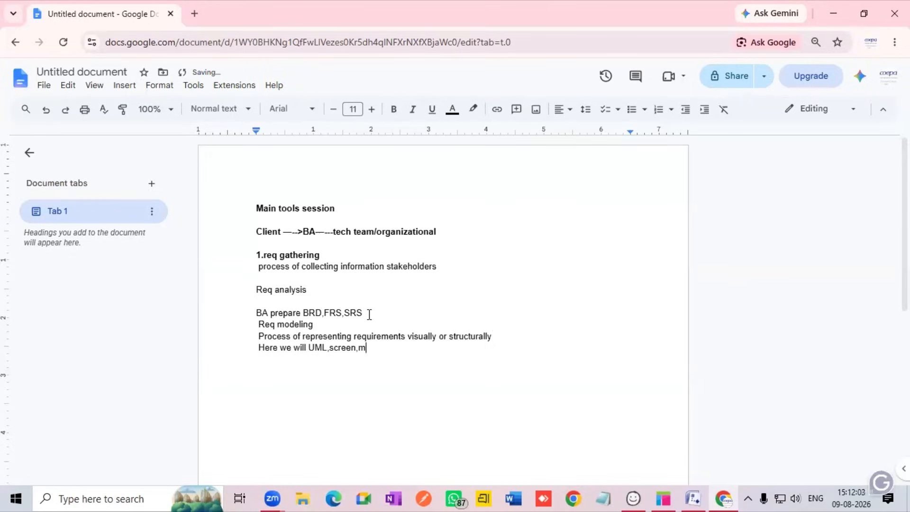
pyautogui.write('ockups,protype')
pyautogui.press('Return')
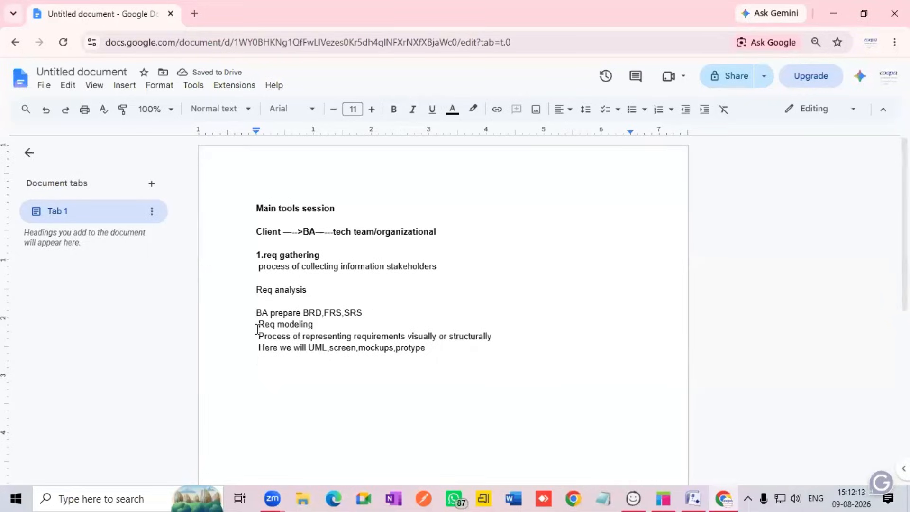
# - Make the Req modeling and Req analysis lines bold, and insert an empty line above Req modeling
pyautogui.moveTo(279, 325); pyautogui.dragTo(340, 328)
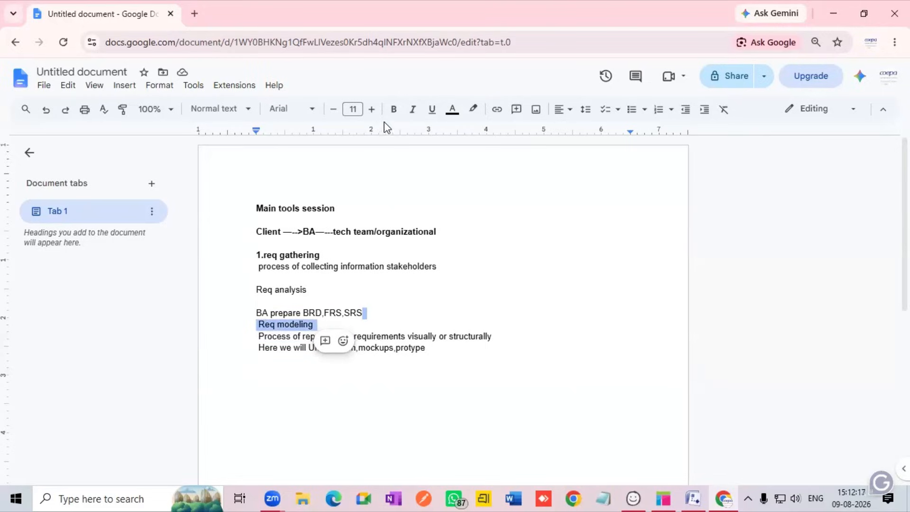
pyautogui.click(394, 113)
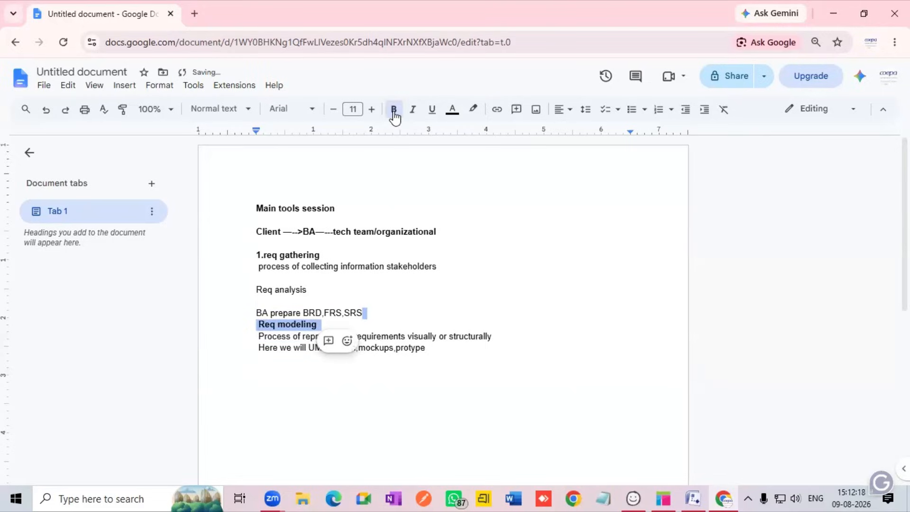
pyautogui.click(343, 374)
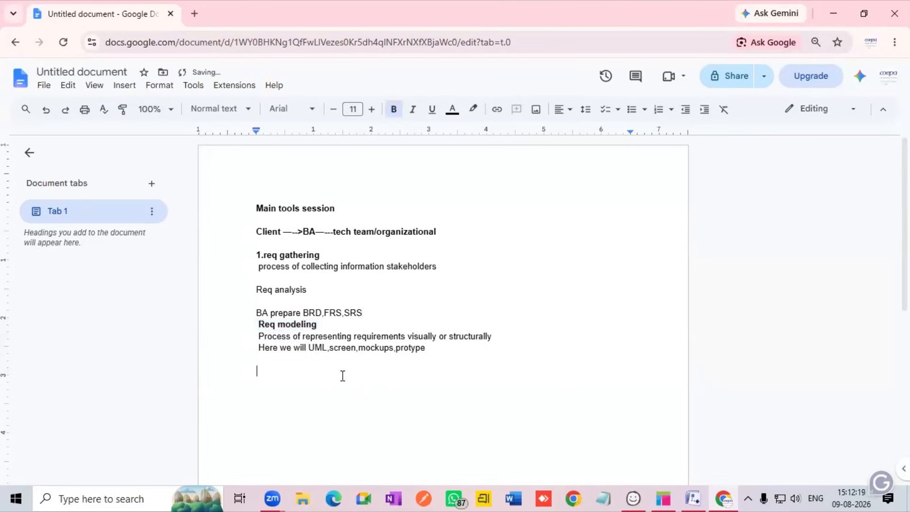
pyautogui.click(372, 315)
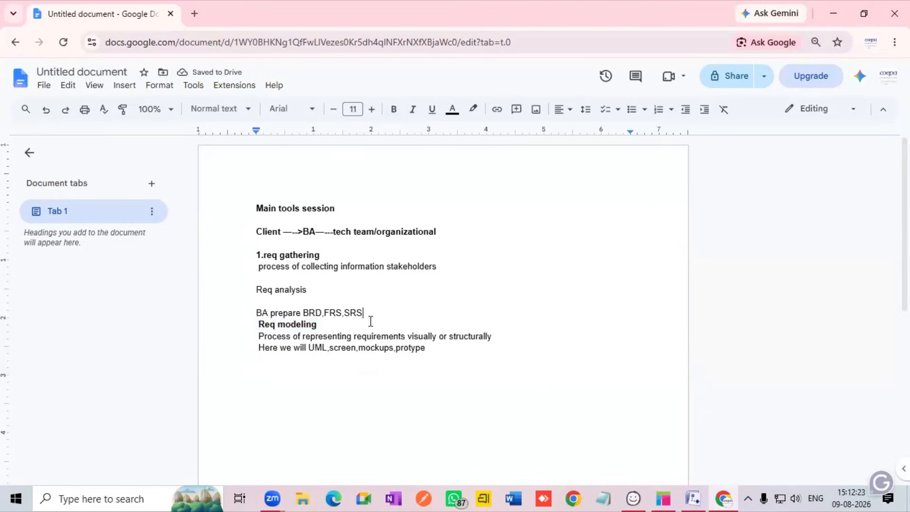
pyautogui.press('Return')
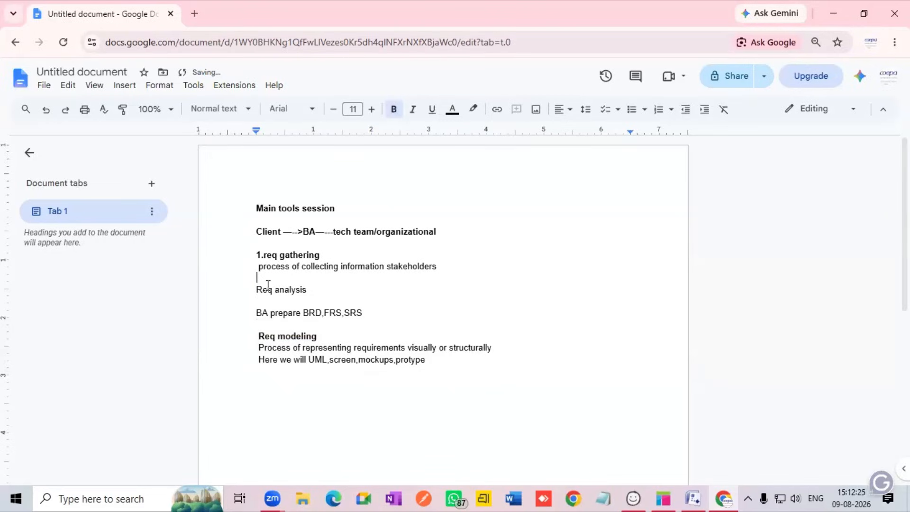
pyautogui.moveTo(265, 282); pyautogui.dragTo(325, 289)
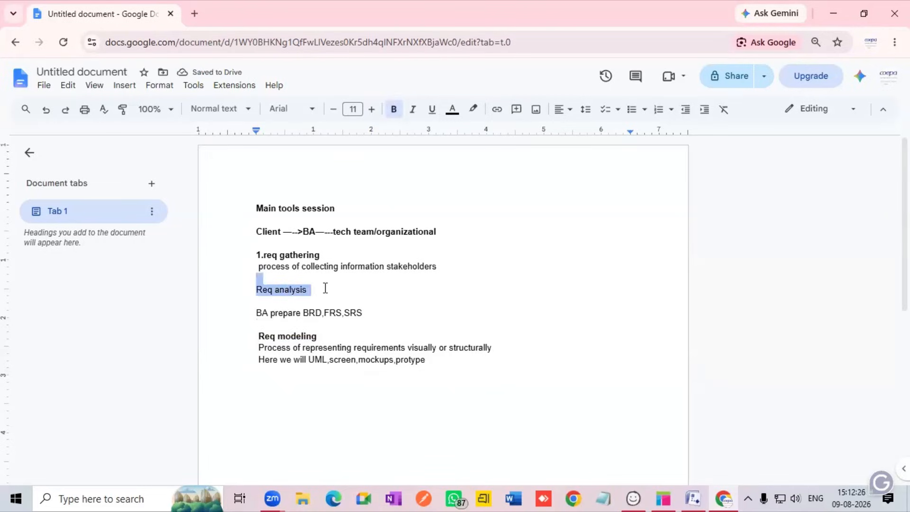
pyautogui.click(393, 109)
# - Write "UML(unified modeling language)" below the mockups line, leaving an empty line between them
pyautogui.scroll(-1, 412, 277)
pyautogui.click(447, 299)
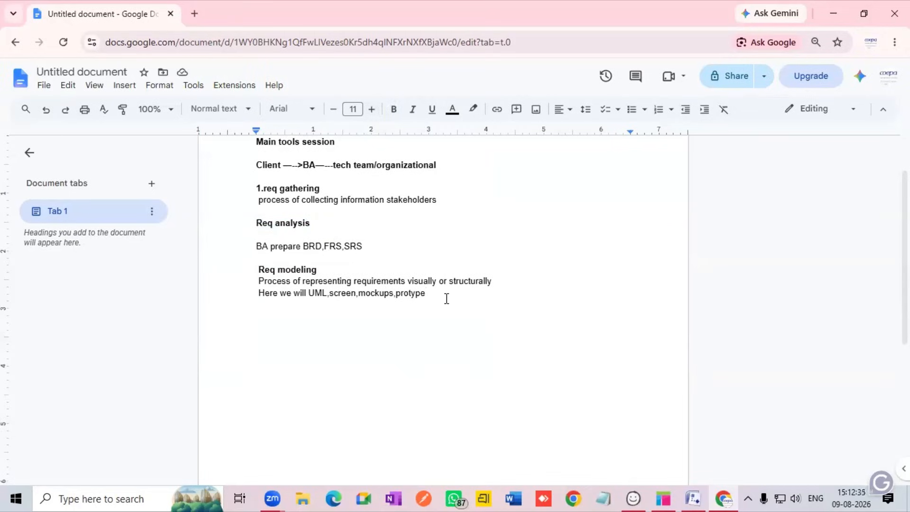
pyautogui.press('Return')
pyautogui.press('Return')
pyautogui.write('UML(unifi')
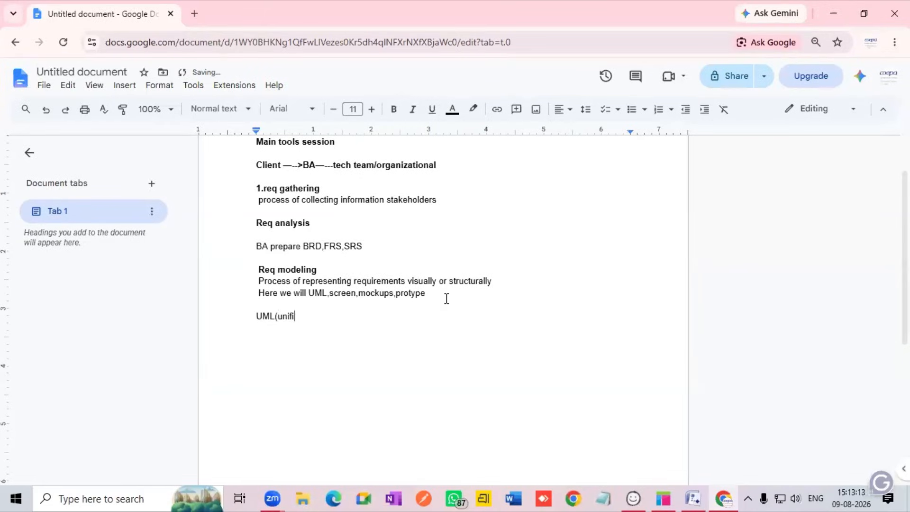
pyautogui.write('ed modeling langau')
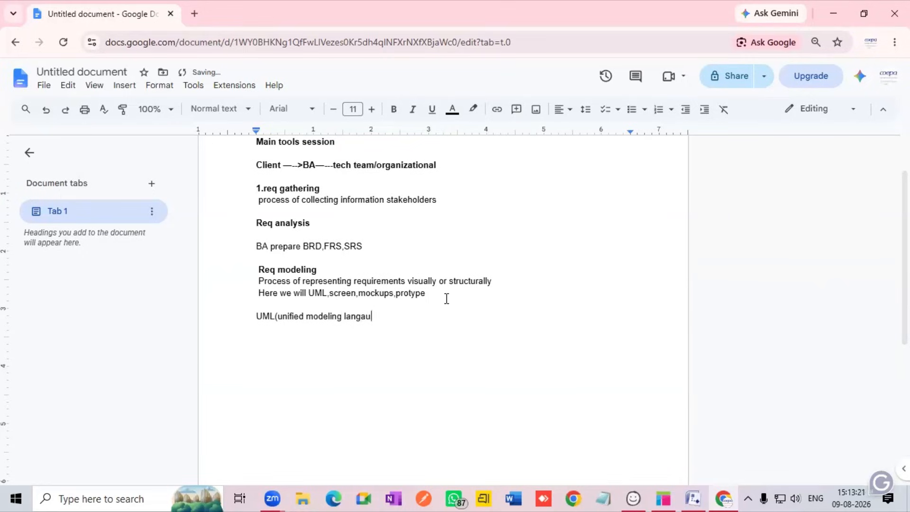
pyautogui.press('BackSpace')
pyautogui.press('BackSpace')
pyautogui.write('uage)')
pyautogui.press('Return')
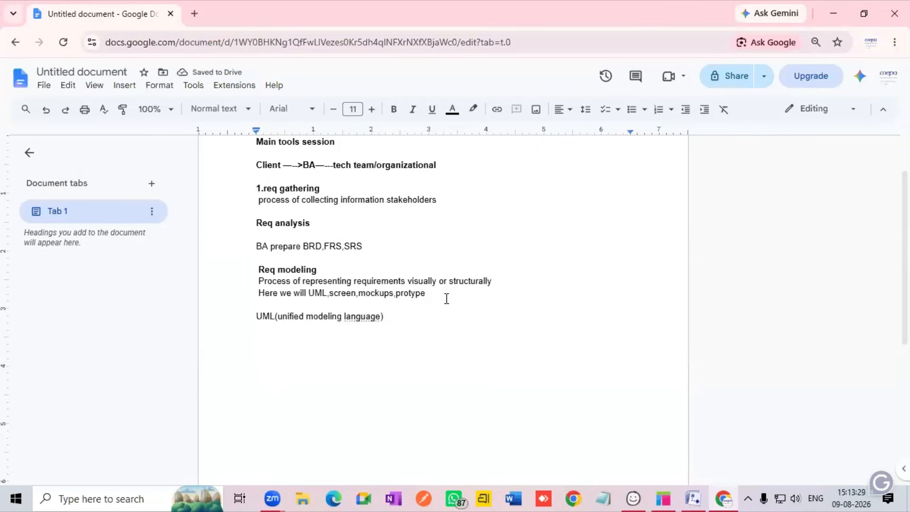
# - Write the definition "It is a standard visual modeling lang." under the UML line
pyautogui.write('It ')
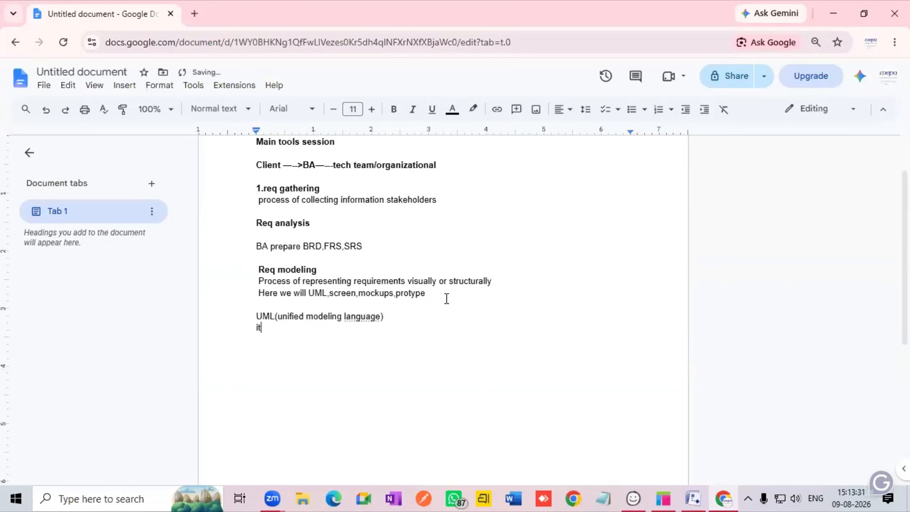
pyautogui.write('is a standard visy')
pyautogui.press('BackSpace')
pyautogui.write('u')
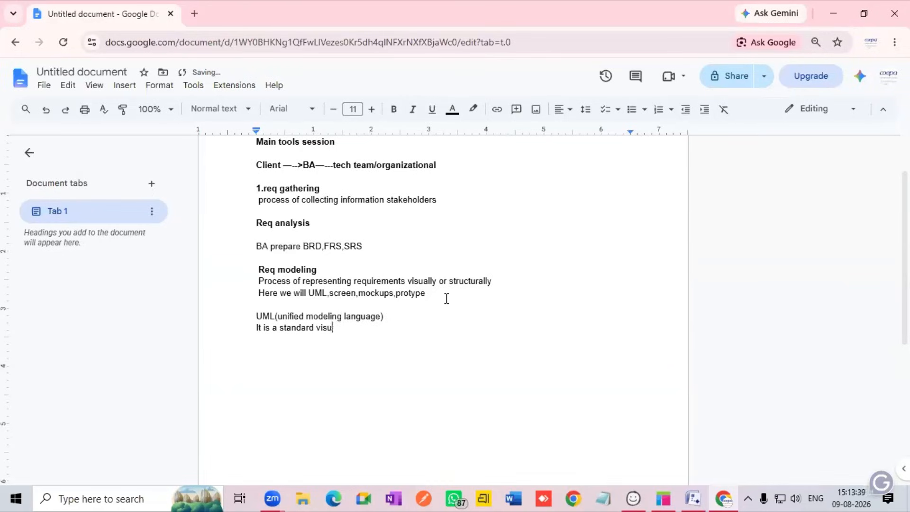
pyautogui.write('al modeling lang.')
pyautogui.press('Return')
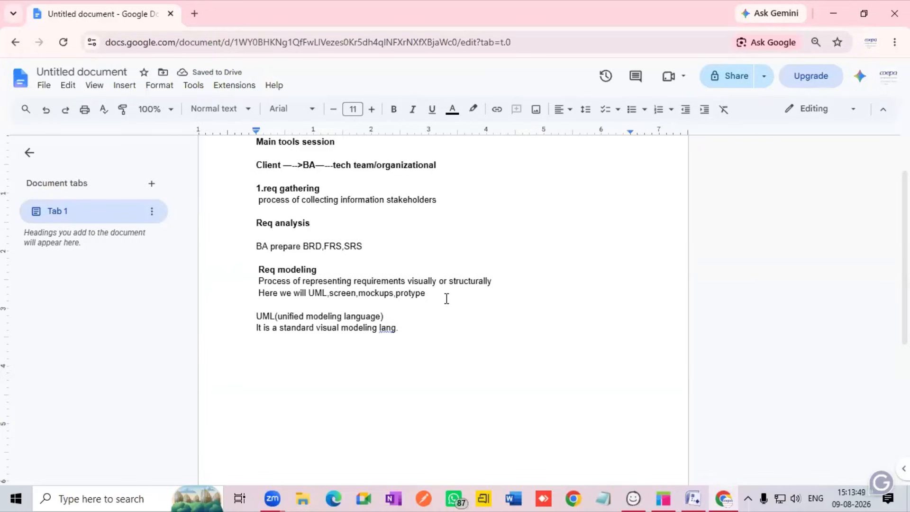
# - Add the sentence "It helps developers to get better understanding." on the next line of the UML notes
pyautogui.write('It ')
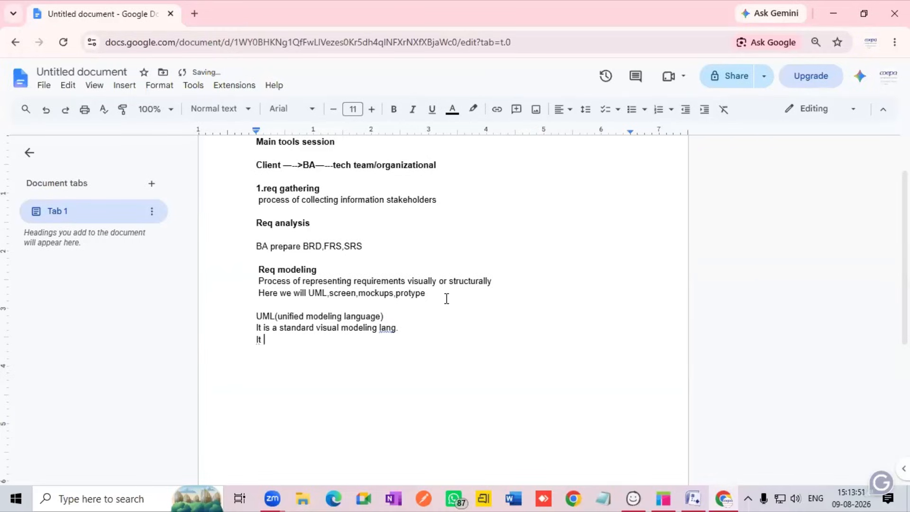
pyautogui.write('helps developers to ')
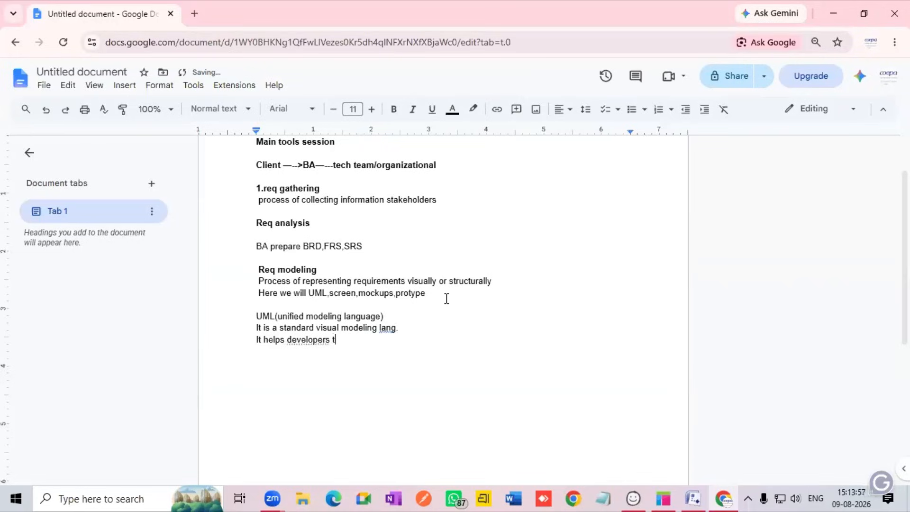
pyautogui.write('get')
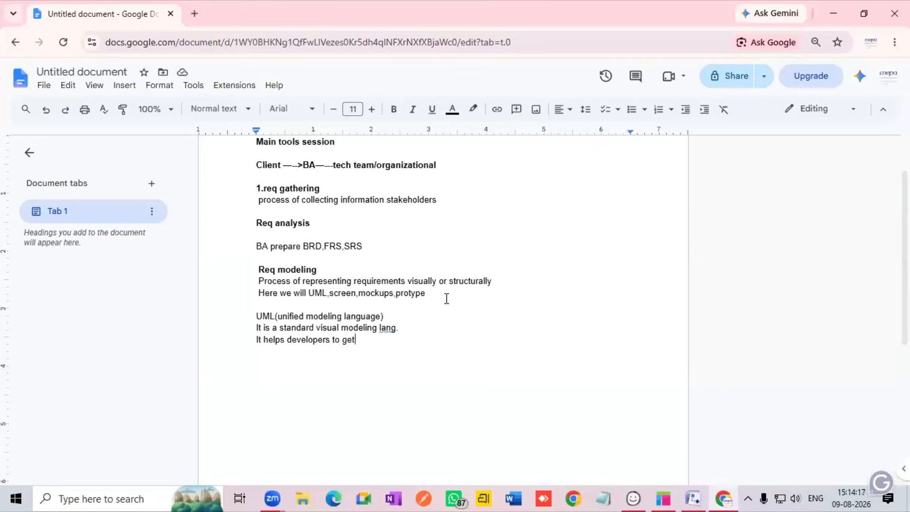
pyautogui.write('better un')
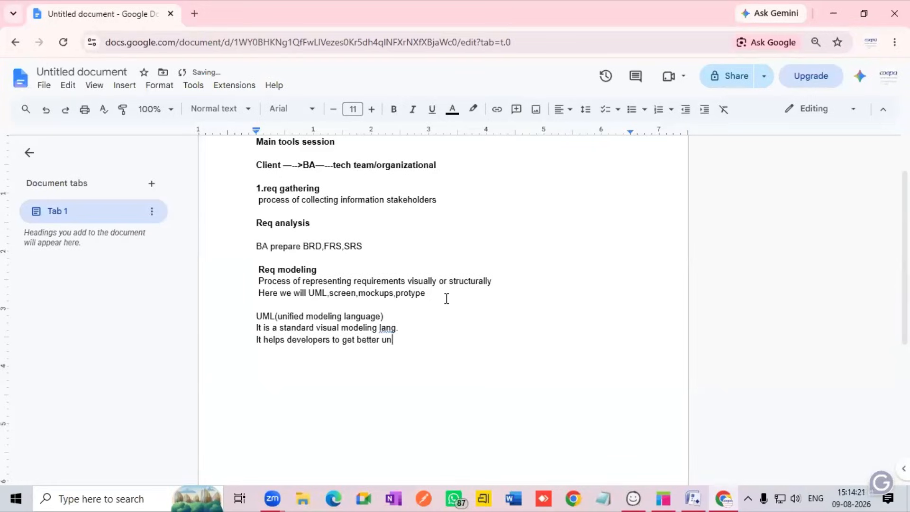
pyautogui.write('derstanding.')
pyautogui.press('Return')
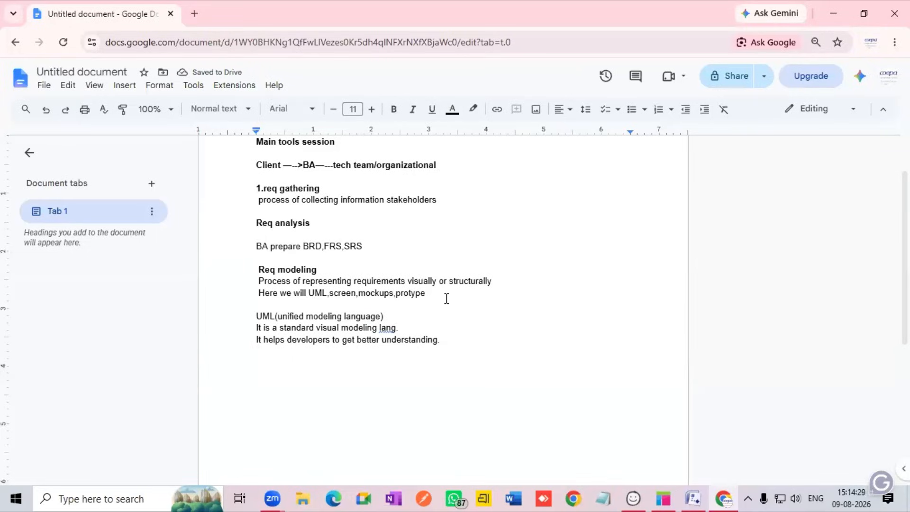
# - Add the line "It is not a programming lang" to the UML notes, followed by an empty line
pyautogui.write('It ')
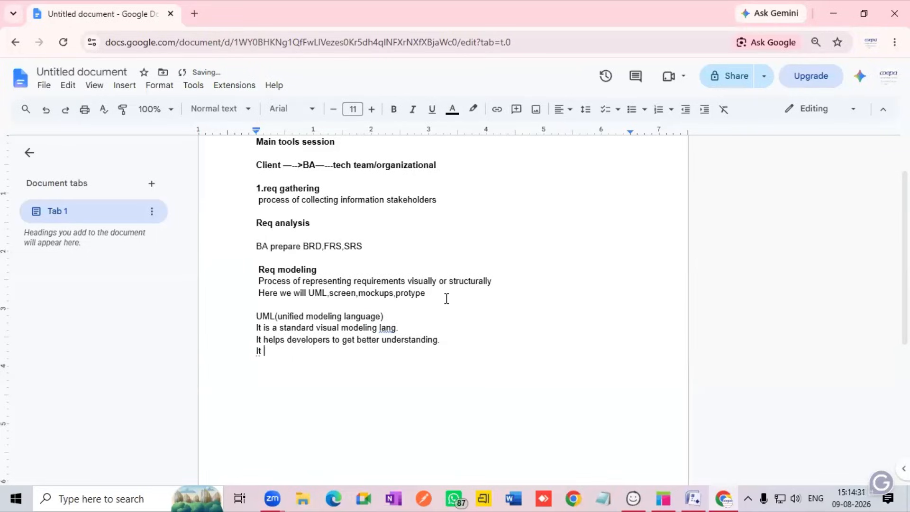
pyautogui.write('is not a programming lang')
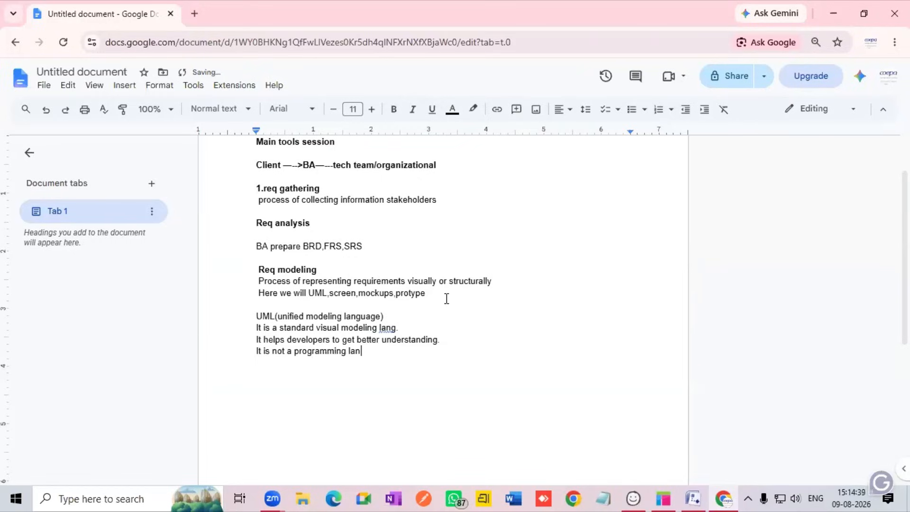
pyautogui.press('Return')
pyautogui.press('Return')
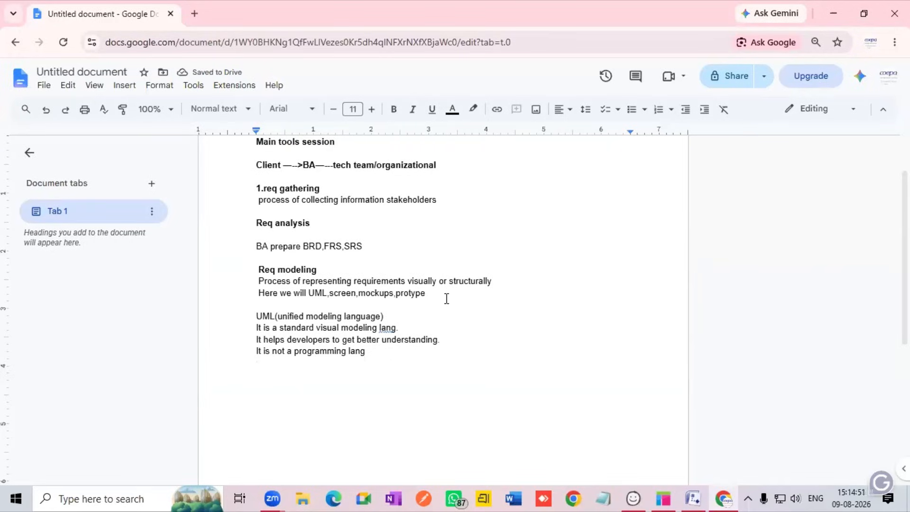
# - Write "TWO TYPES" below the UML notes, followed by an empty line
pyautogui.write('TWO TY')
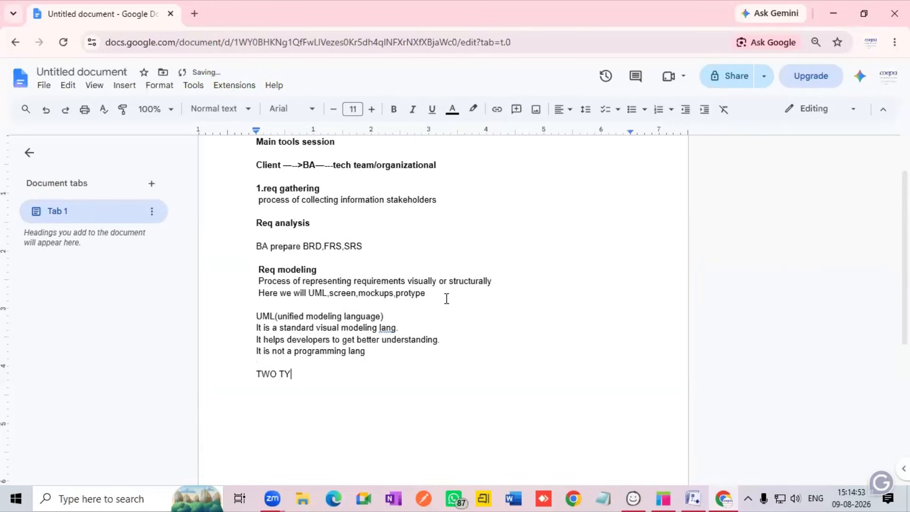
pyautogui.write('PES')
pyautogui.press('Return')
pyautogui.press('Return')
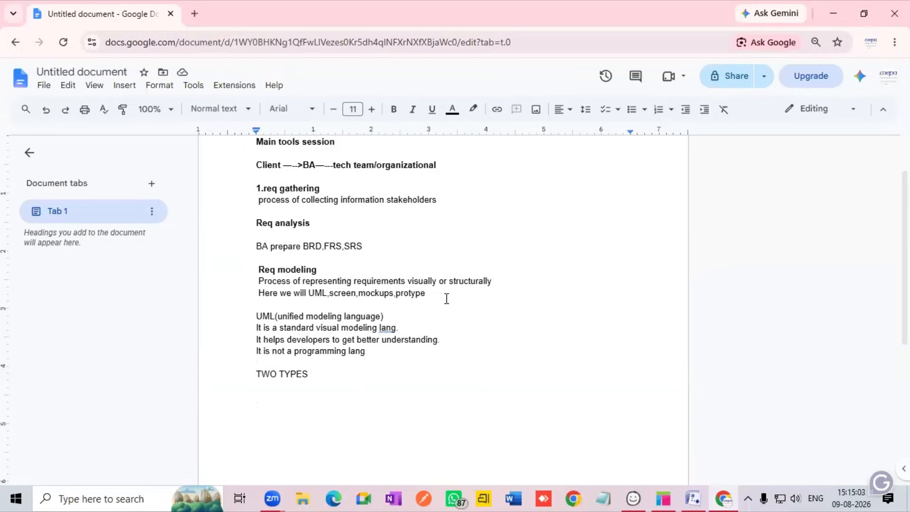
# - Write "1.structural" under TWO TYPES and make it bold
pyautogui.write('1.structura')
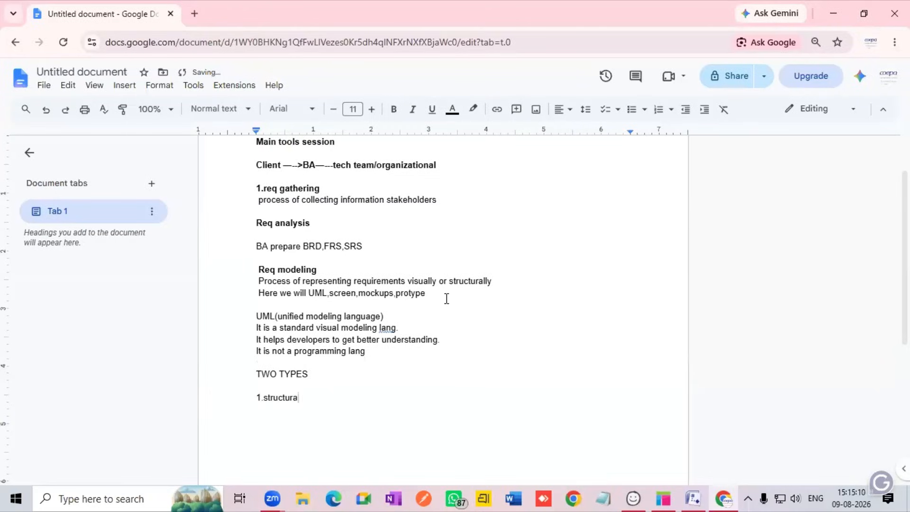
pyautogui.write('l')
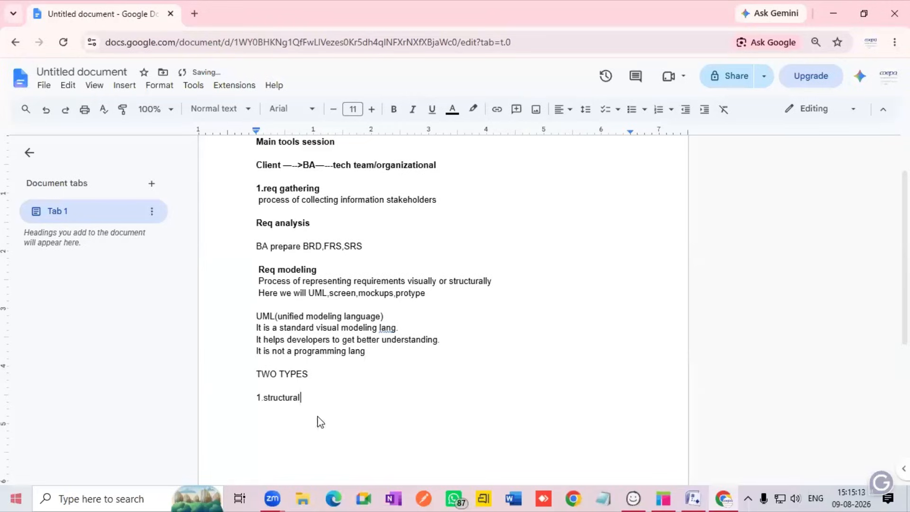
pyautogui.moveTo(252, 398); pyautogui.dragTo(323, 401)
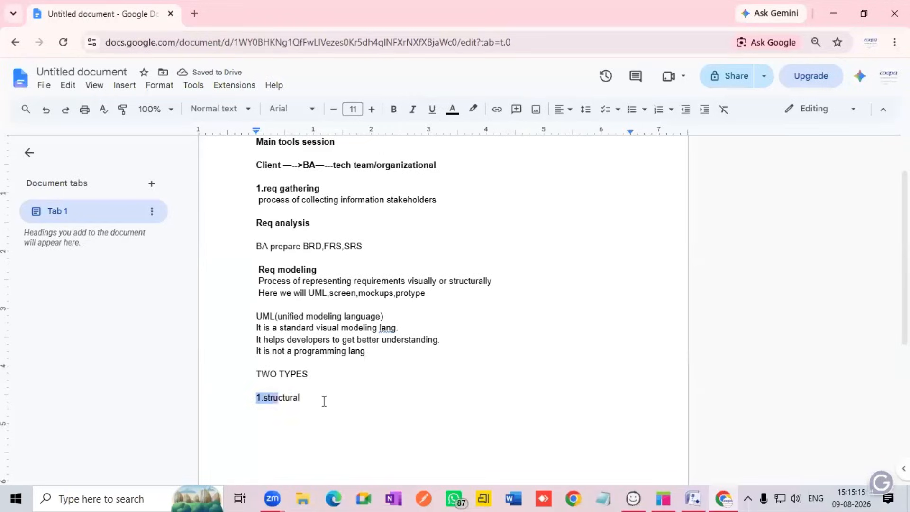
pyautogui.click(394, 109)
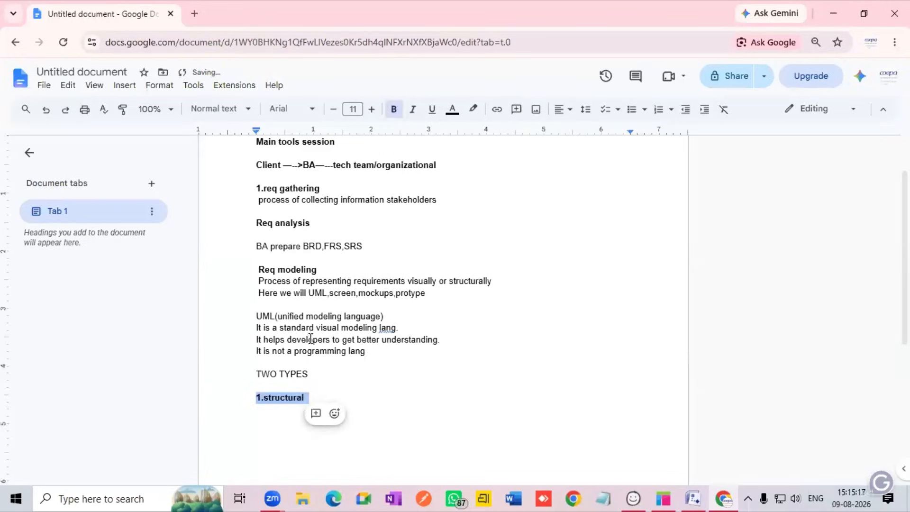
pyautogui.click(318, 402)
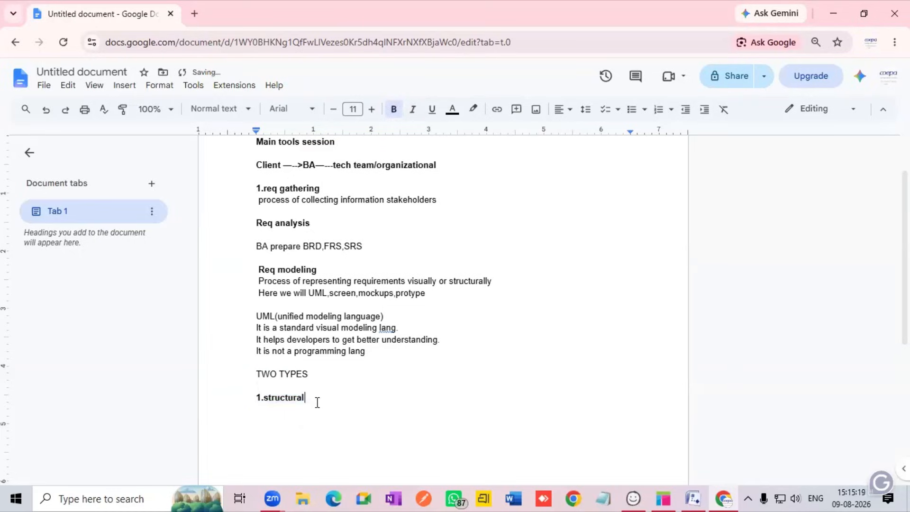
# - Write "It shows structure of a web application" below 1.structural, leaving an empty line between them
pyautogui.press('Return')
pyautogui.press('Return')
pyautogui.write('It shows structure of a web apl')
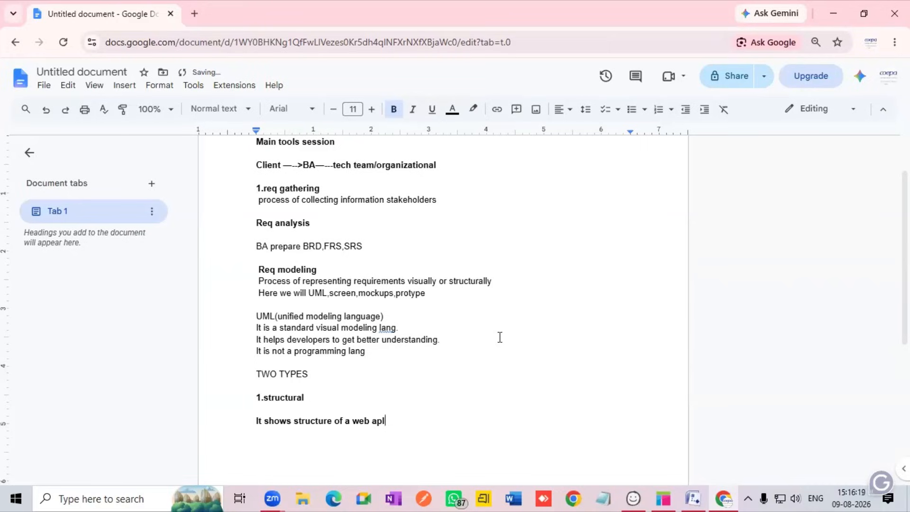
pyautogui.write('lication')
pyautogui.press('Return')
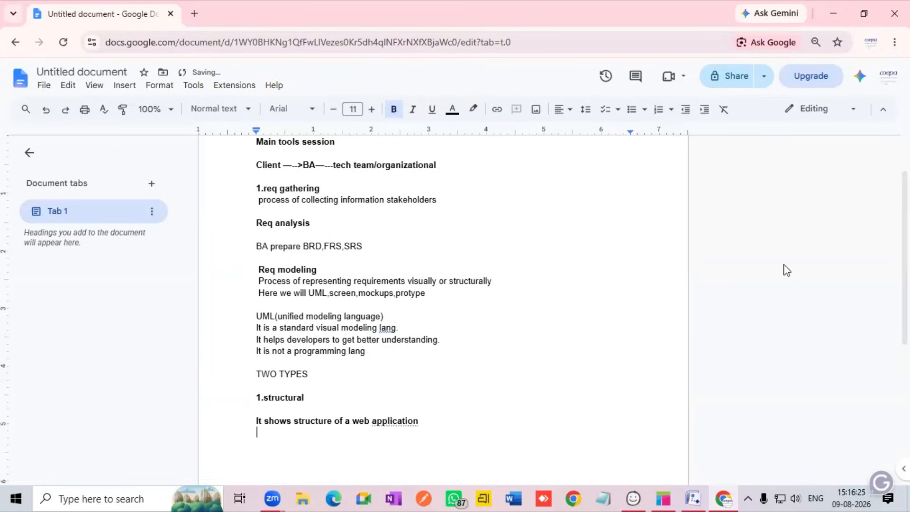
pyautogui.scroll(-4, 435, 257)
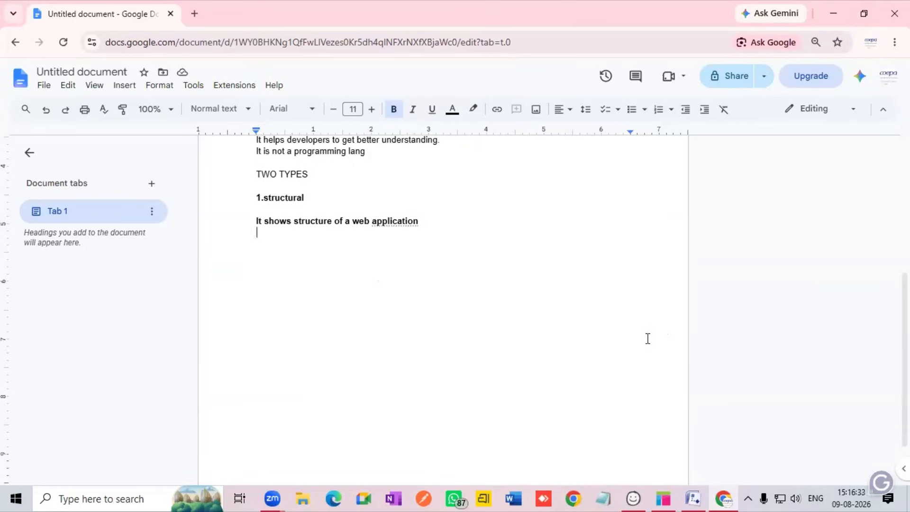
# - List "1.usecase", "2.class activity" and "3.component state chart" on separate lines below the web application structure sentence
pyautogui.write('1.use')
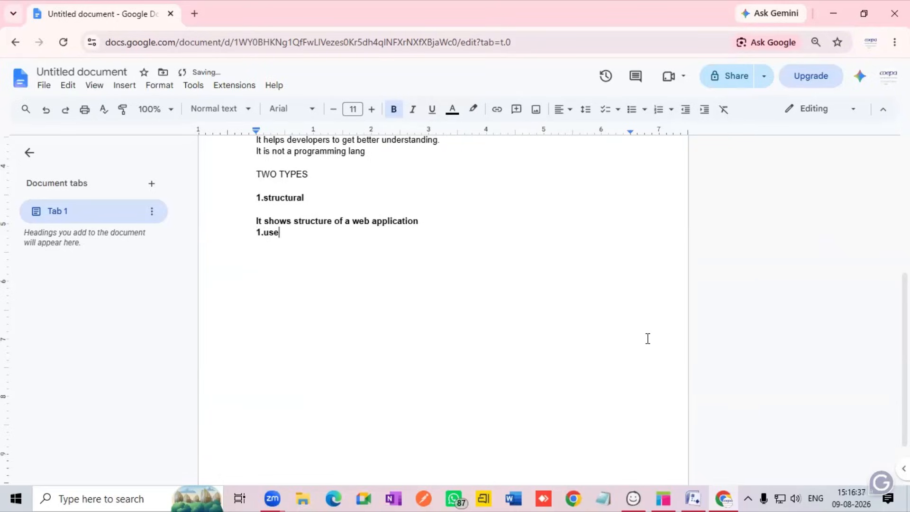
pyautogui.write('case')
pyautogui.press('Return')
pyautogui.write('2.class activity')
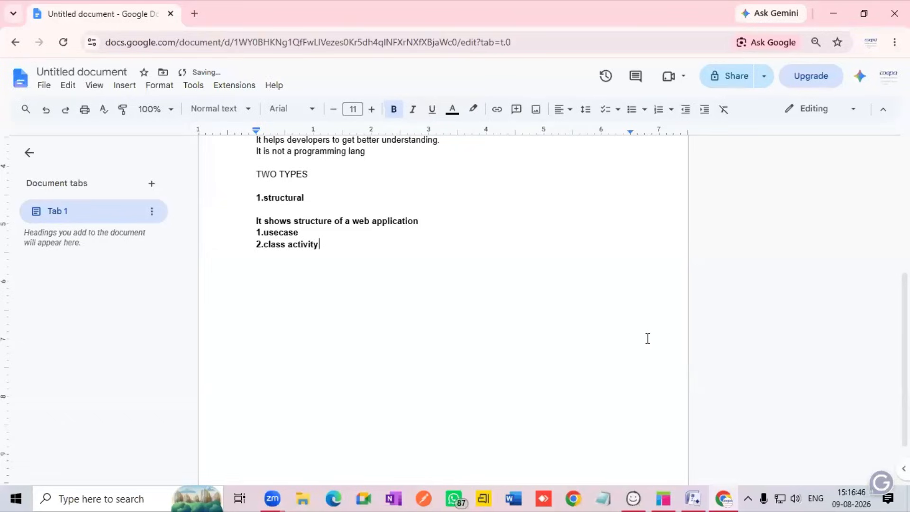
pyautogui.press('Return')
pyautogui.write('3.component state chart')
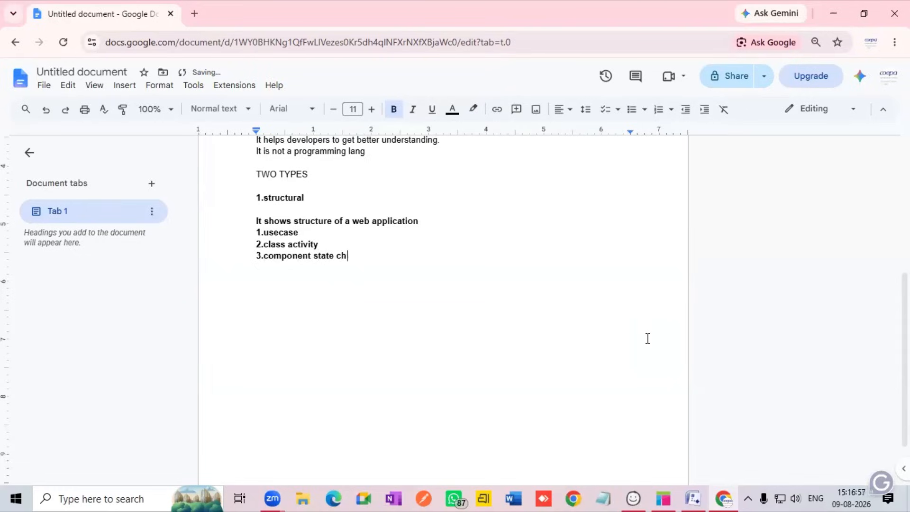
# - Continue the structural list with "4package collaboration" and "5.deployment" on separate lines
pyautogui.press('Return')
pyautogui.write('4package collabbratio')
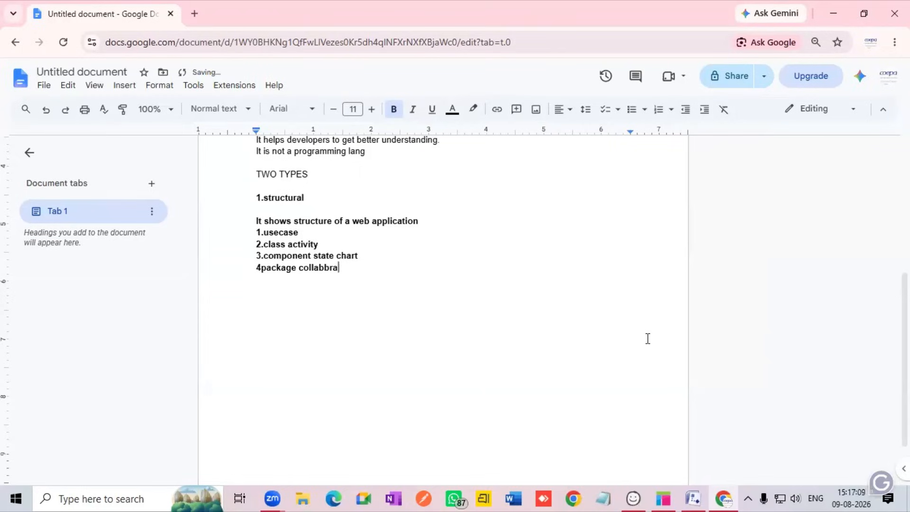
pyautogui.write('n')
pyautogui.press('Return')
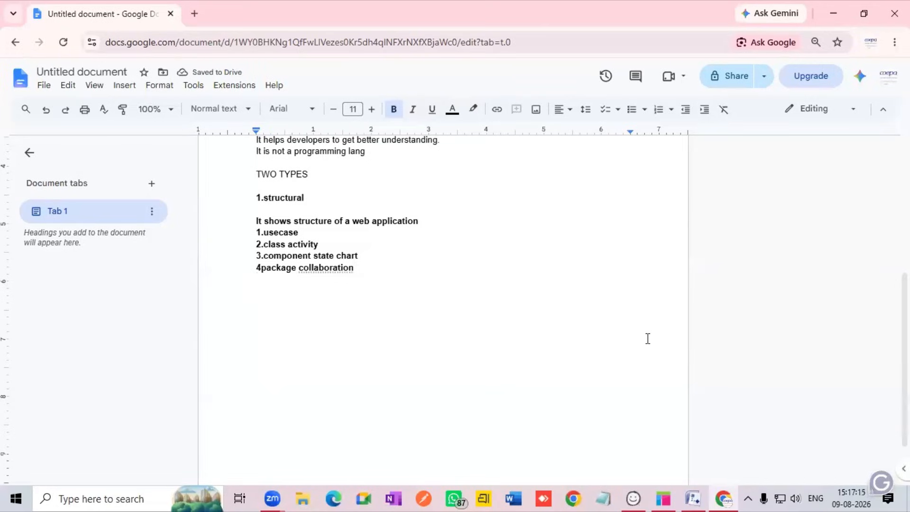
pyautogui.write('5.d')
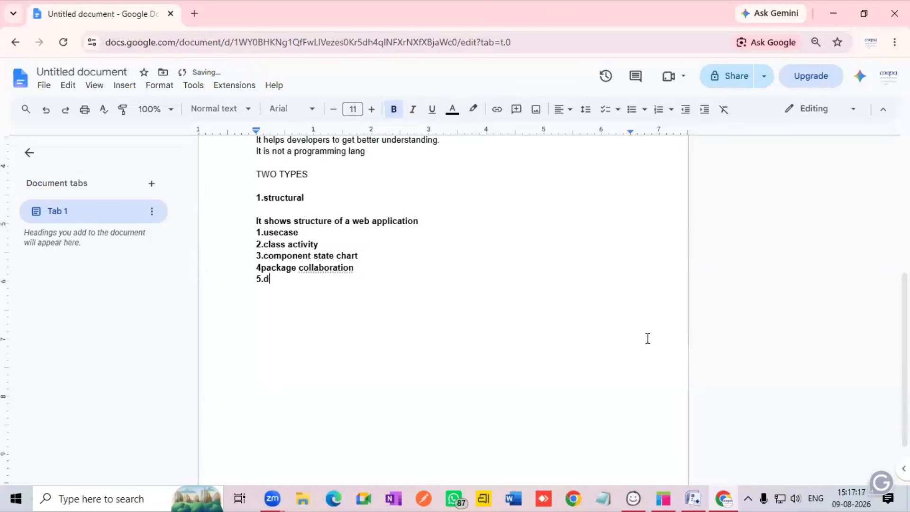
pyautogui.write('eployment')
pyautogui.press('Return')
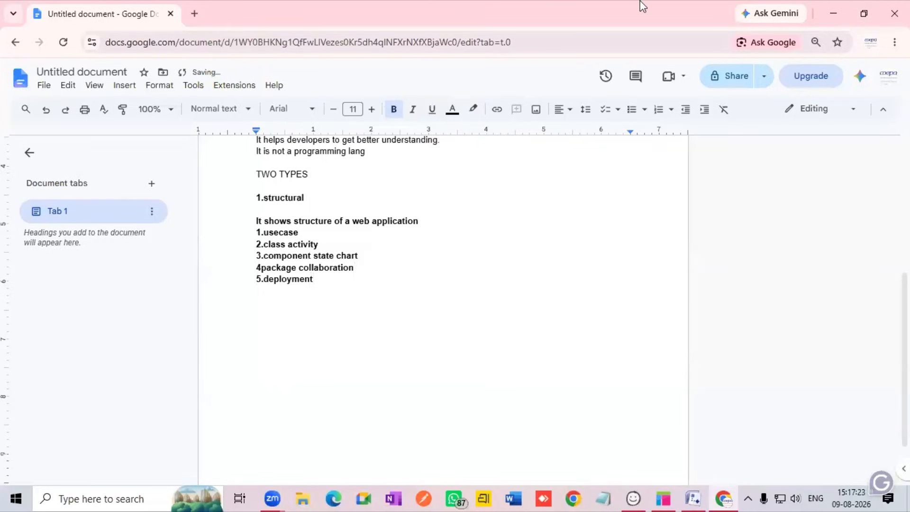
# - Replace the text of the "1.structural" heading so it reads "1.static(structural))"
pyautogui.click(330, 197)
pyautogui.press('BackSpace')
pyautogui.press('BackSpace')
pyautogui.press('BackSpace')
pyautogui.press('BackSpace')
pyautogui.press('BackSpace')
pyautogui.press('BackSpace')
pyautogui.press('BackSpace')
pyautogui.press('BackSpace')
pyautogui.press('BackSpace')
pyautogui.press('BackSpace')
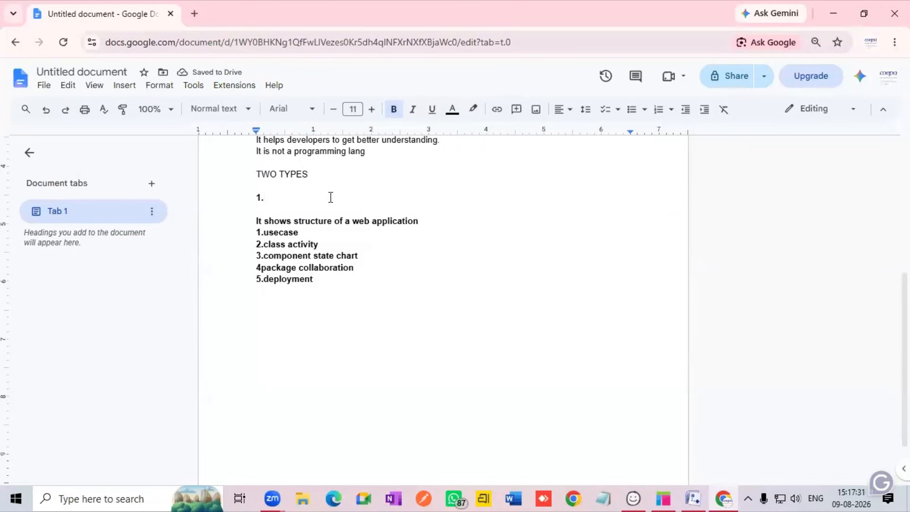
pyautogui.write('ststi')
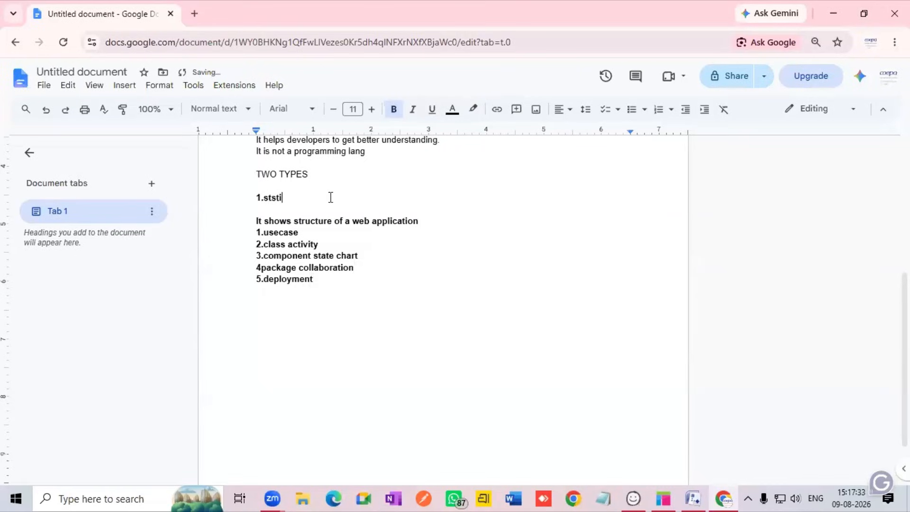
pyautogui.write('c')
pyautogui.press('BackSpace')
pyautogui.press('BackSpace')
pyautogui.press('BackSpace')
pyautogui.press('BackSpace')
pyautogui.write('atic')
pyautogui.write('(s')
pyautogui.write('truct')
pyautogui.write('ura')
pyautogui.write('l(')
pyautogui.press('BackSpace')
pyautogui.write('))')
# - Write the heading "Dynamic" below 5.deployment, leaving an empty line between them
pyautogui.click(320, 282)
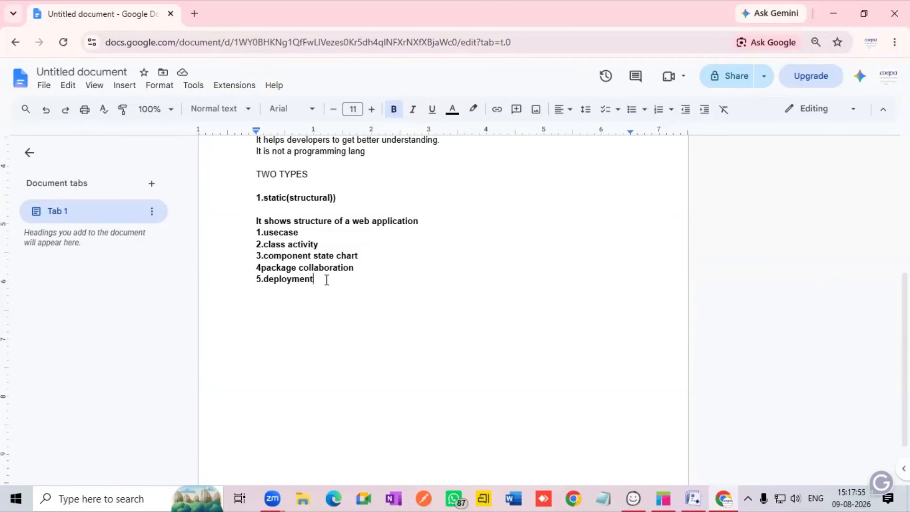
pyautogui.press('Return')
pyautogui.press('Return')
pyautogui.write('Dynamic')
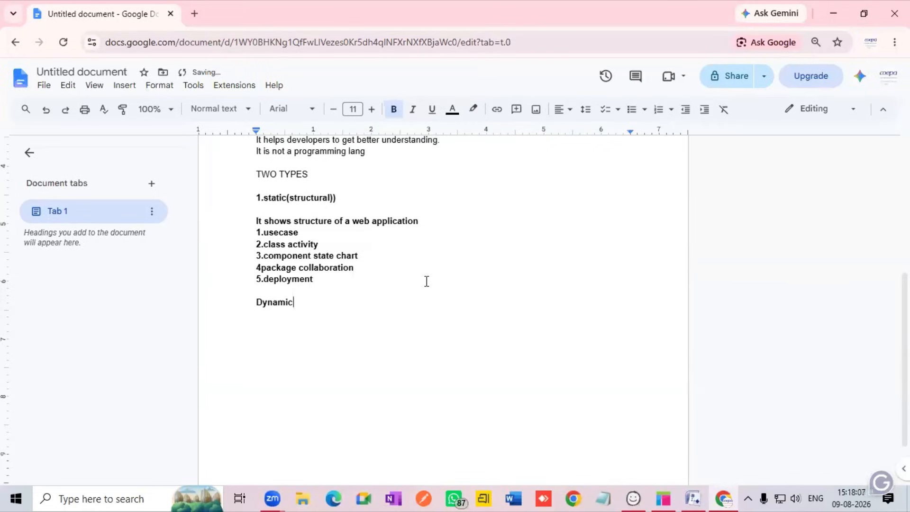
# - Write "Shows behaviour of a web application or system" on the line below Dynamic
pyautogui.press('Return')
pyautogui.write('show')
pyautogui.write('s ')
pyautogui.write('beha')
pyautogui.write('viour o')
pyautogui.write('f a')
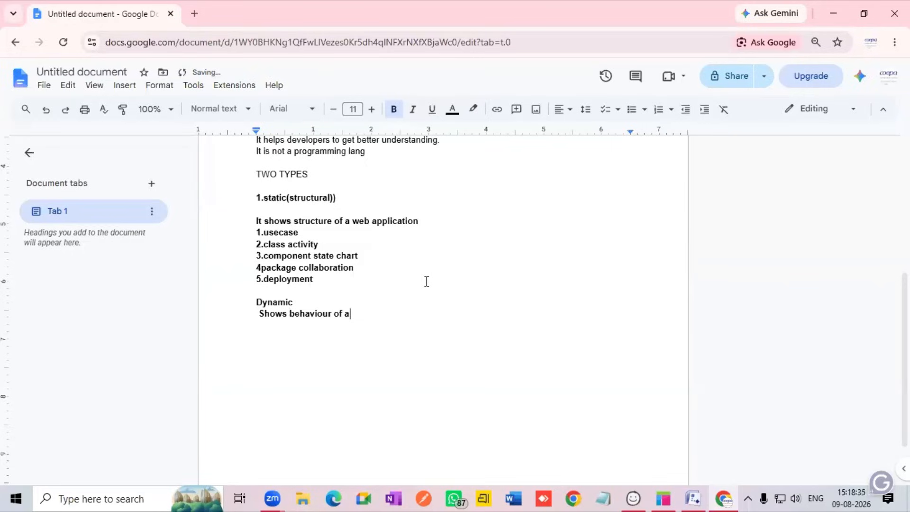
pyautogui.write(' web application or s')
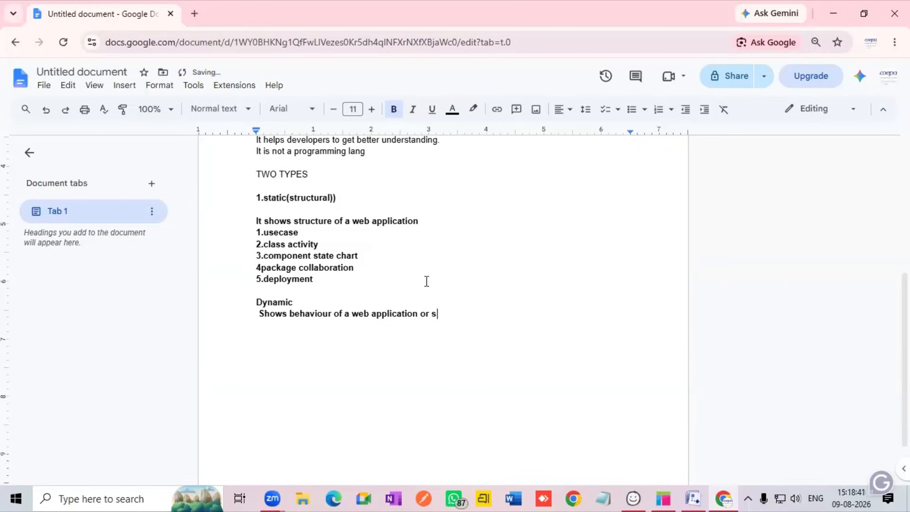
pyautogui.write('ystem')
pyautogui.press('Return')
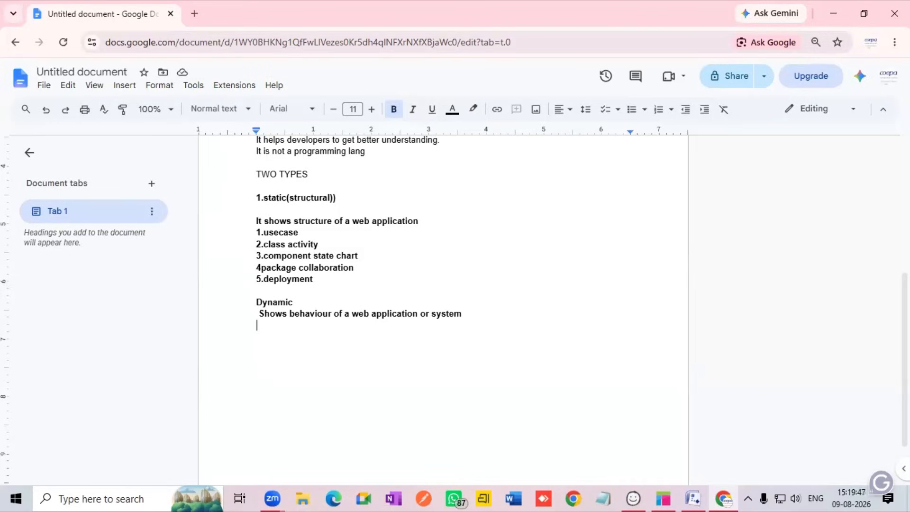
# - After an empty line, list "1.sequence", "2.Activity", "3.state chart" and "4.collabartion" on separate lines under the Dynamic description
pyautogui.press('Return')
pyautogui.write('1.')
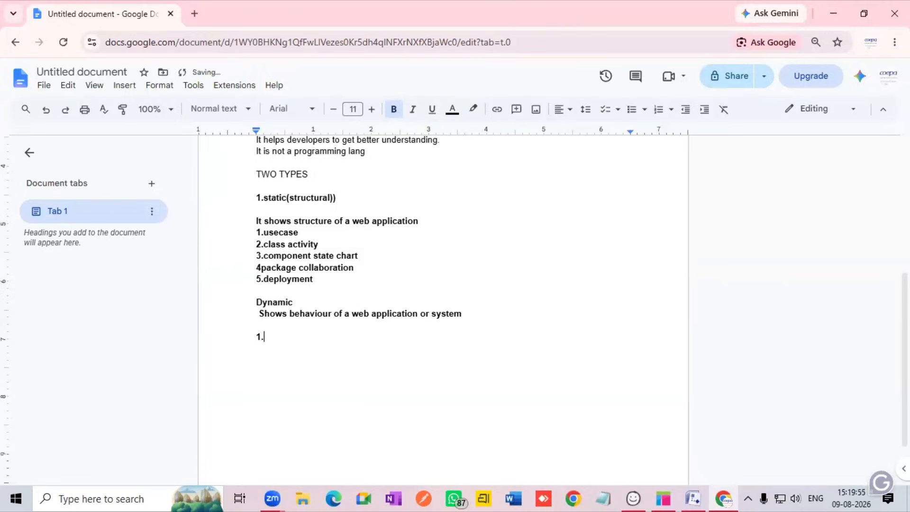
pyautogui.write('sequence')
pyautogui.press('Return')
pyautogui.write('2.A')
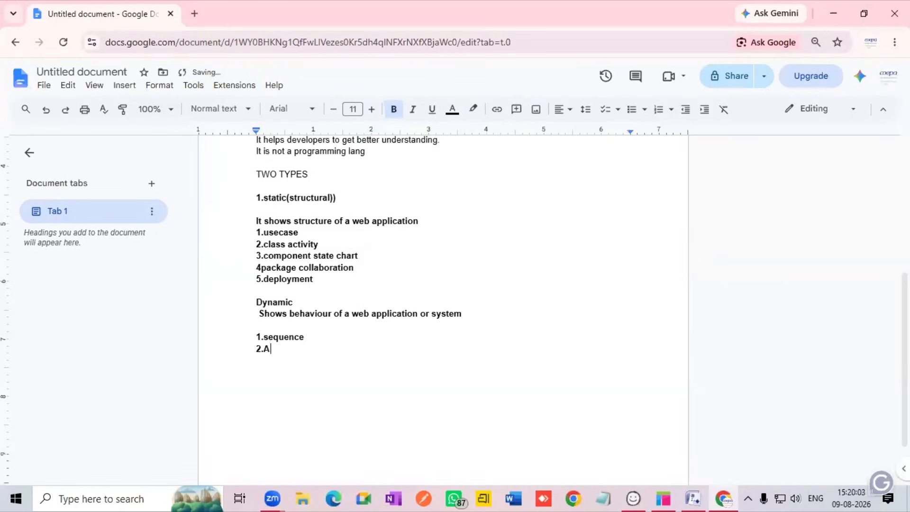
pyautogui.write('ctivity')
pyautogui.press('Return')
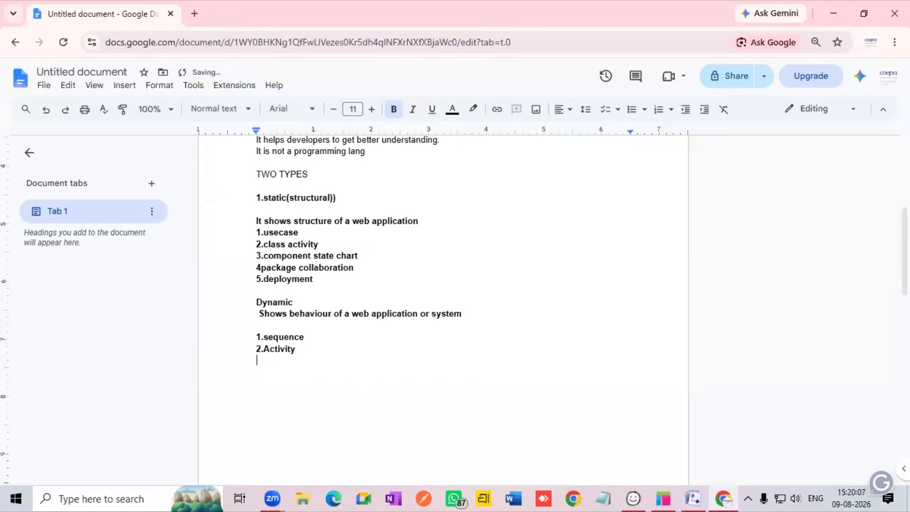
pyautogui.write('3.state chart')
pyautogui.press('Return')
pyautogui.write('4.collabartion')
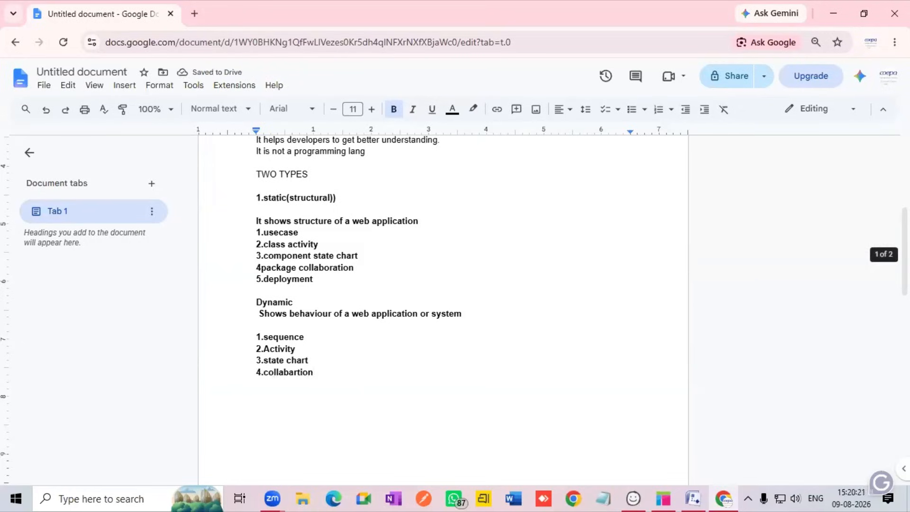
# - Write "BA will mainly use tow diagrams" below the dynamic list, leaving two empty lines between them
pyautogui.click(335, 368)
pyautogui.press('Return')
pyautogui.press('Return')
pyautogui.press('Return')
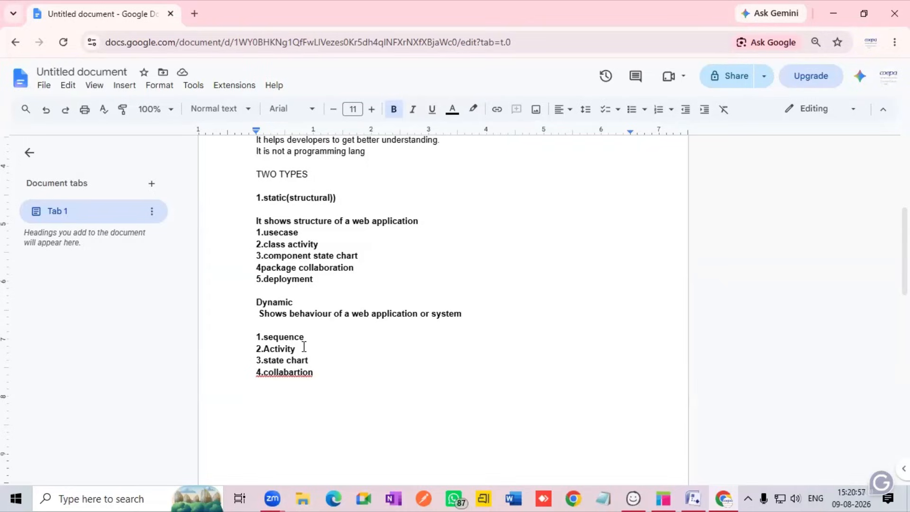
pyautogui.write('BA will n')
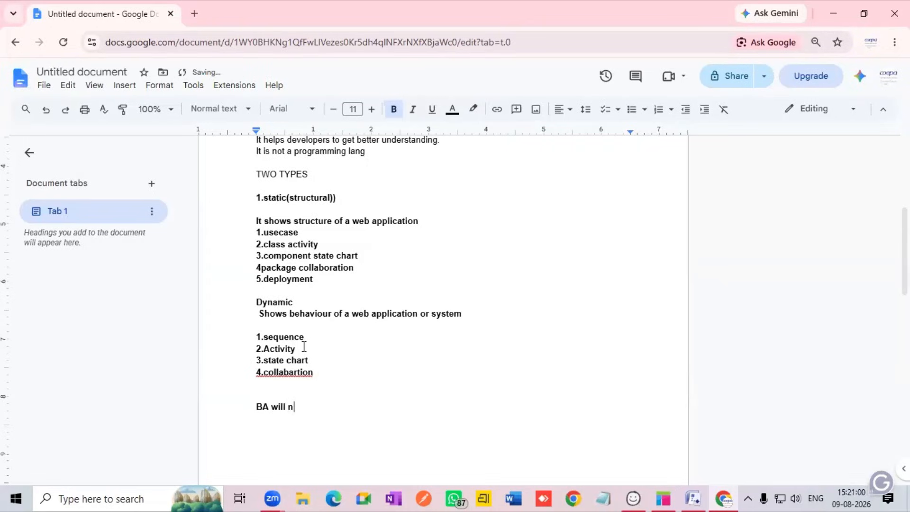
pyautogui.press('BackSpace')
pyautogui.write('mainly use tow diagrams')
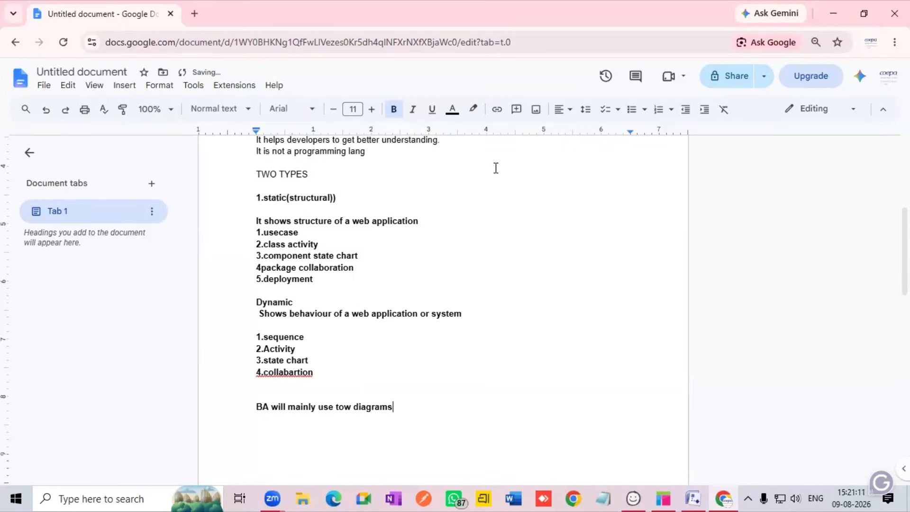
# - List "1.usecase" and "2.activity" on separate lines below the sentence about the diagrams a BA uses
pyautogui.scroll(-4, 493, 169)
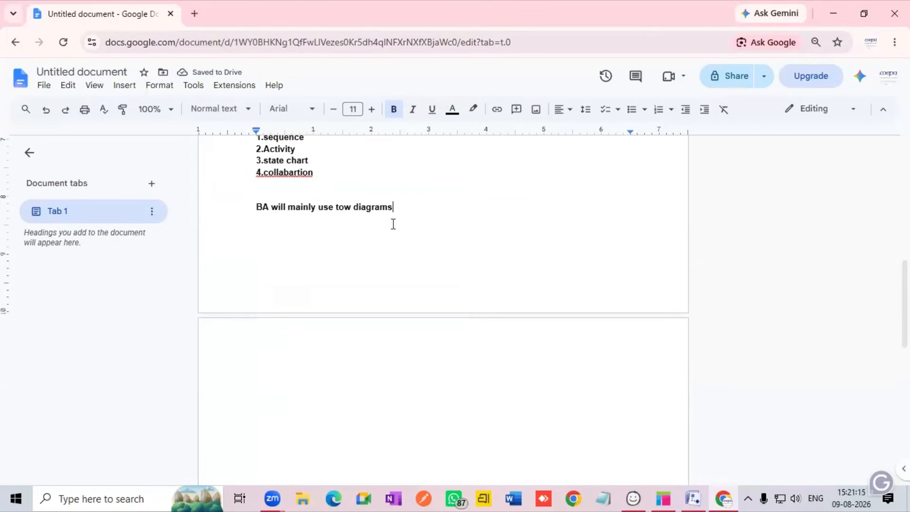
pyautogui.press('Return')
pyautogui.write('1.usecase')
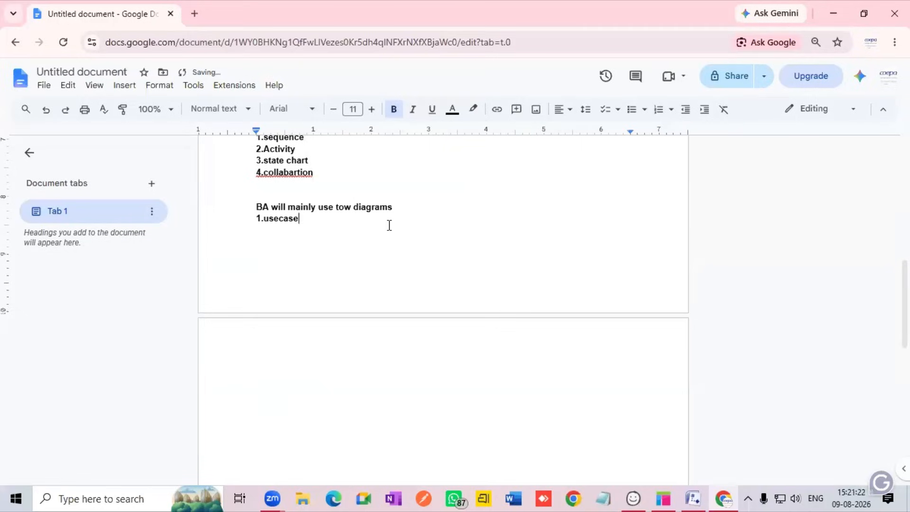
pyautogui.press('Return')
pyautogui.write('2.activity')
# - Insert the line "Usecase isa diagrams which shows the interaction" between 1.usecase and 2.activity
pyautogui.click(309, 214)
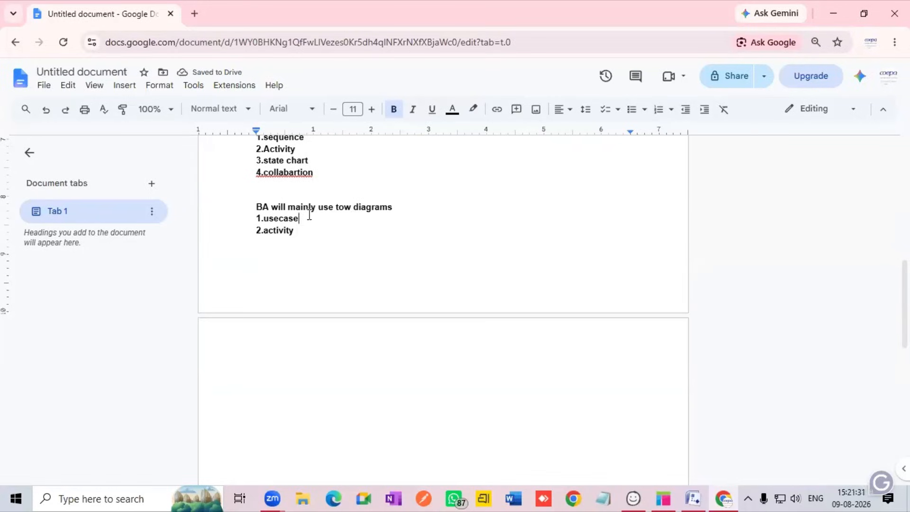
pyautogui.press('Return')
pyautogui.write('\\')
pyautogui.press('BackSpace')
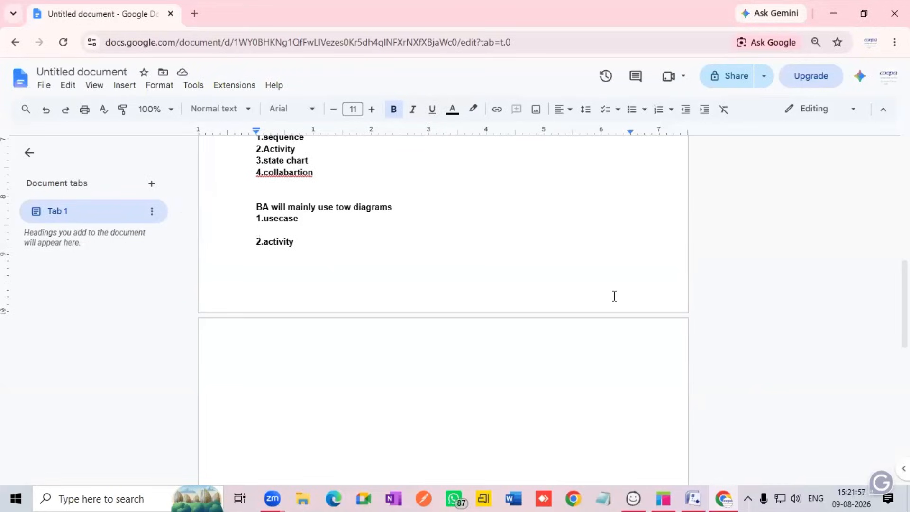
pyautogui.write('usecase ')
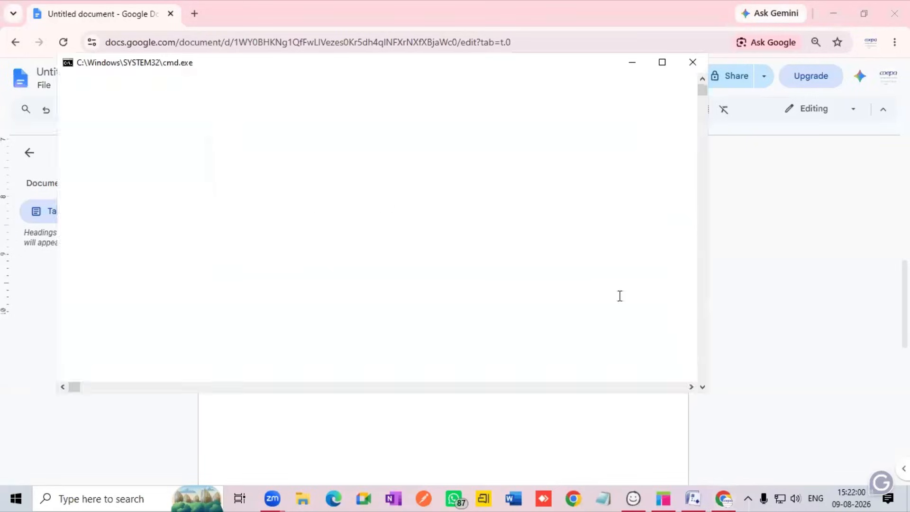
pyautogui.write('isa d')
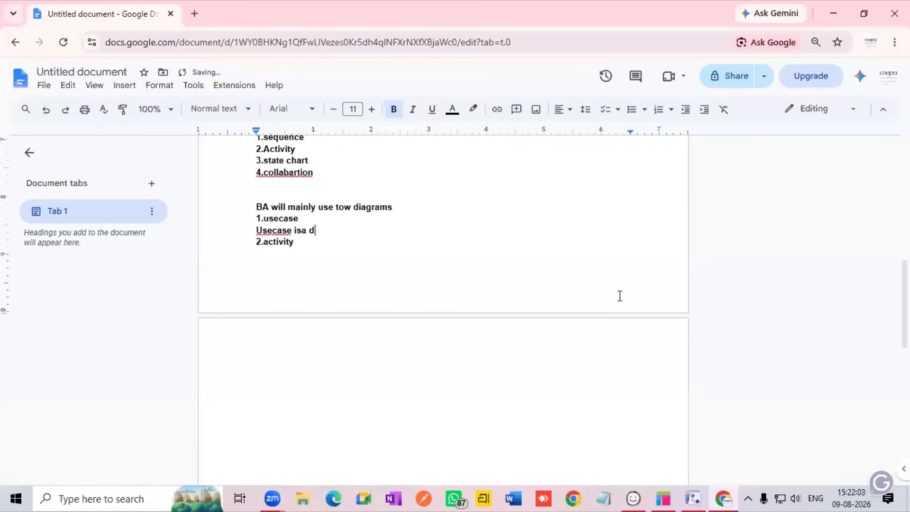
pyautogui.write('iagrams whicj')
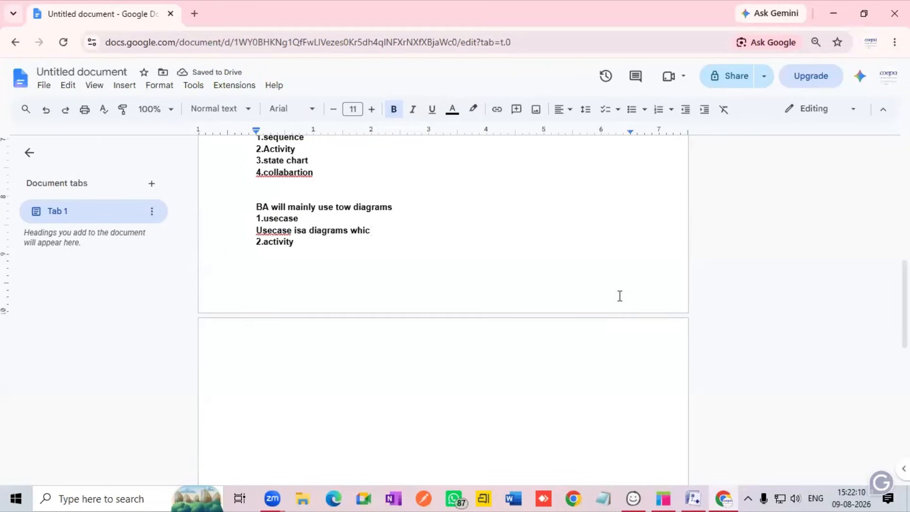
pyautogui.write('h showa')
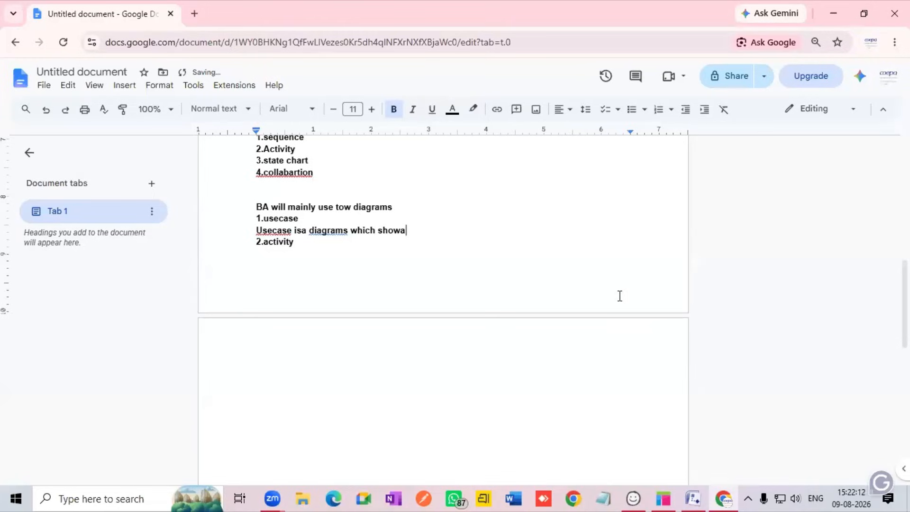
pyautogui.press('BackSpace')
pyautogui.write('s the interaction')
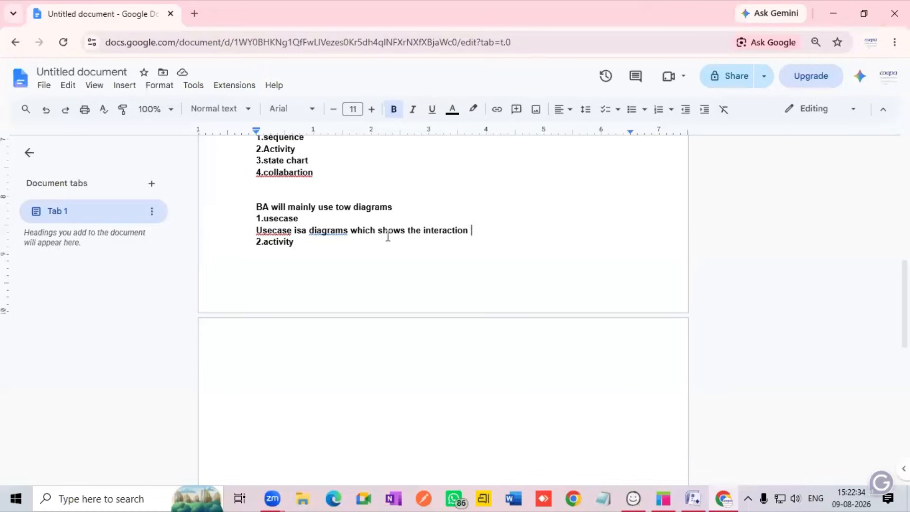
# - Correct the definition's wording to "Use case is a diagram" and the fourth dynamic item's spelling to "collaboration"
pyautogui.click(301, 229)
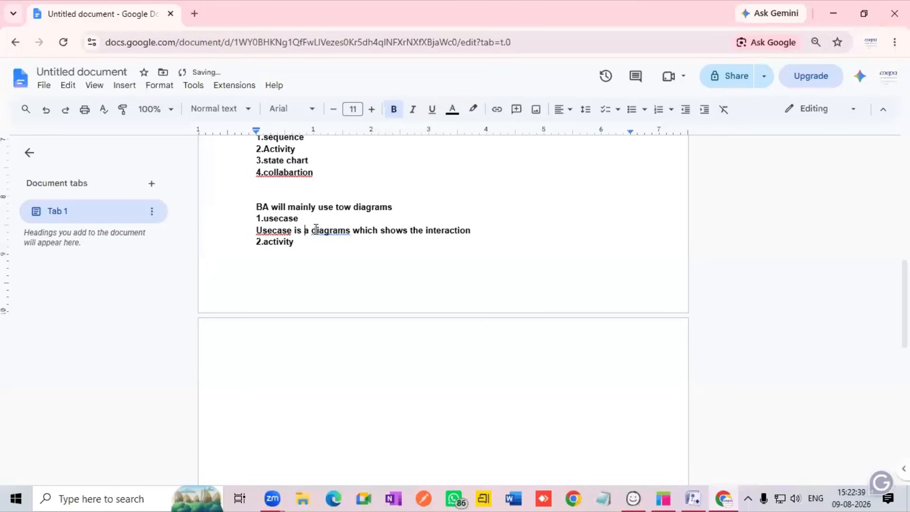
pyautogui.rightClick(279, 233)
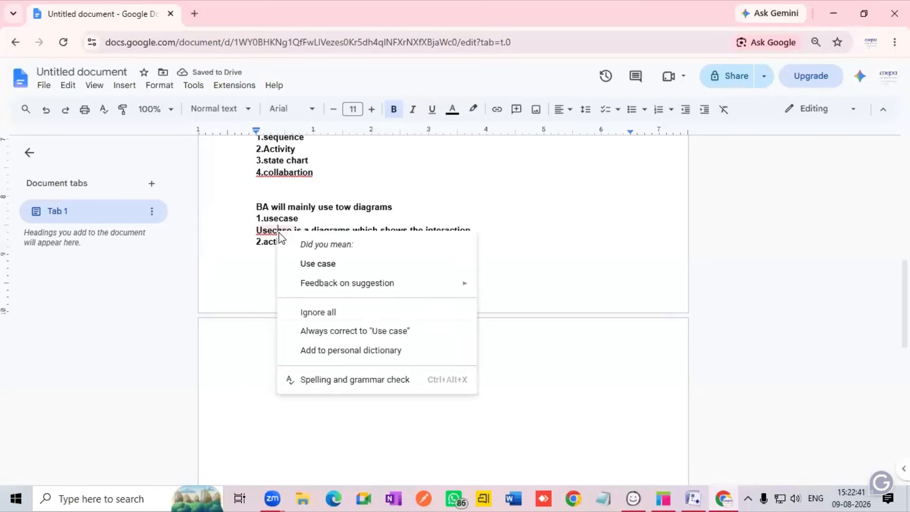
pyautogui.click(311, 263)
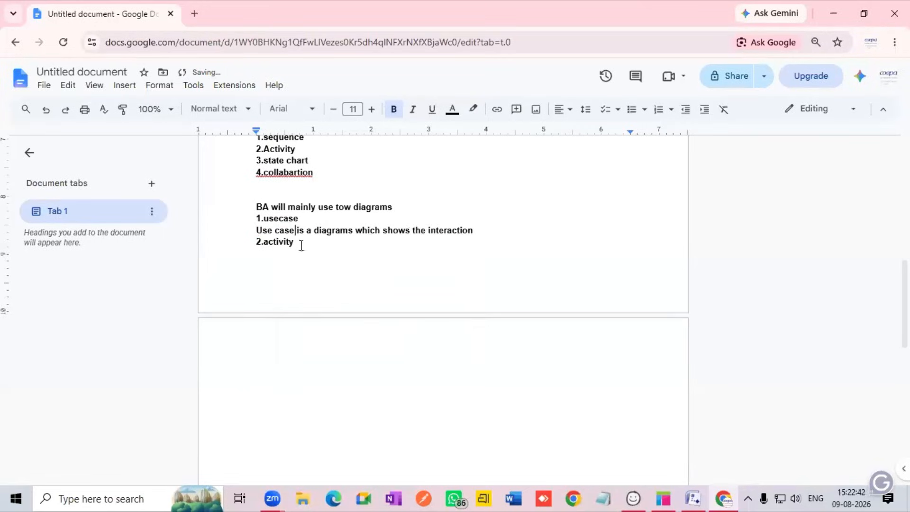
pyautogui.rightClick(285, 175)
pyautogui.click(337, 204)
pyautogui.click(340, 229)
pyautogui.click(337, 212)
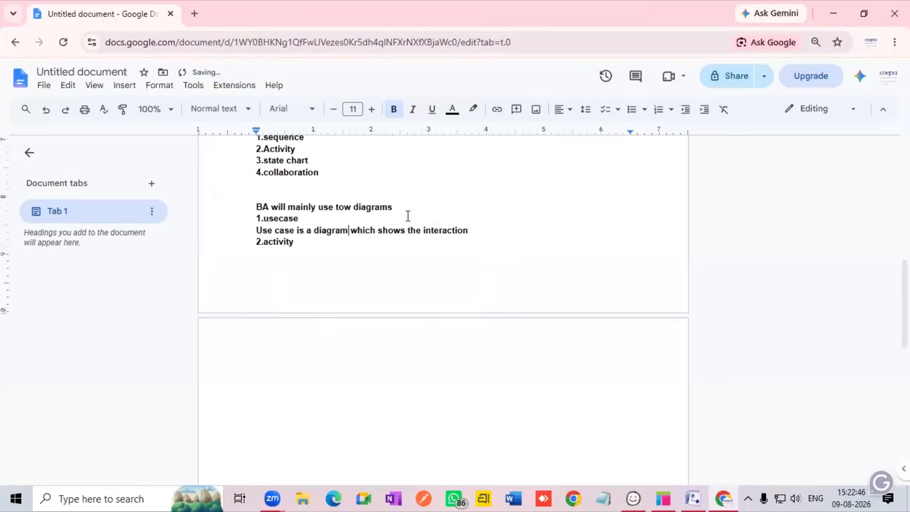
# - Complete the use case definition by appending "between actor and sytem" after "interaction"
pyautogui.click(478, 229)
pyautogui.write('between actor and syte')
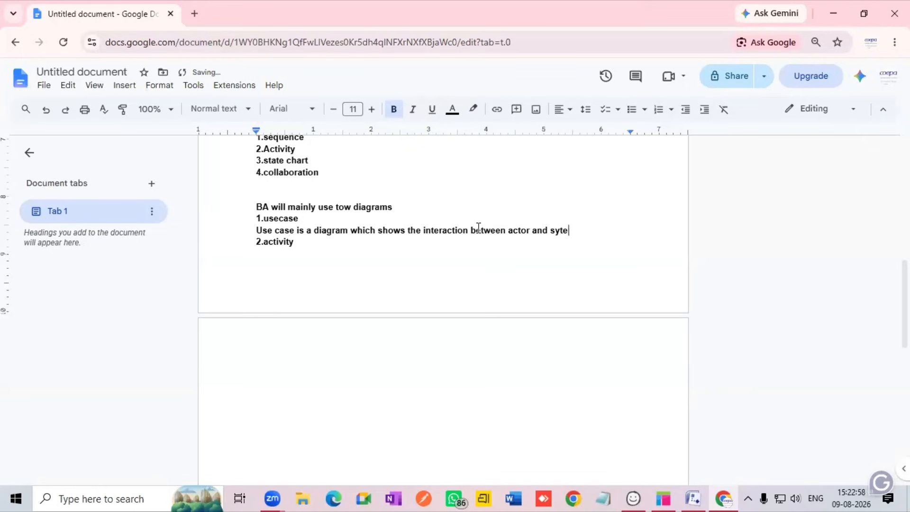
pyautogui.write('m')
# - Correct "tow" to "two" in the BA diagrams sentence and "sytem" to "system" in the use case definition
pyautogui.scroll(5, 464, 223)
pyautogui.scroll(1, 390, 270)
pyautogui.scroll(-1, 388, 242)
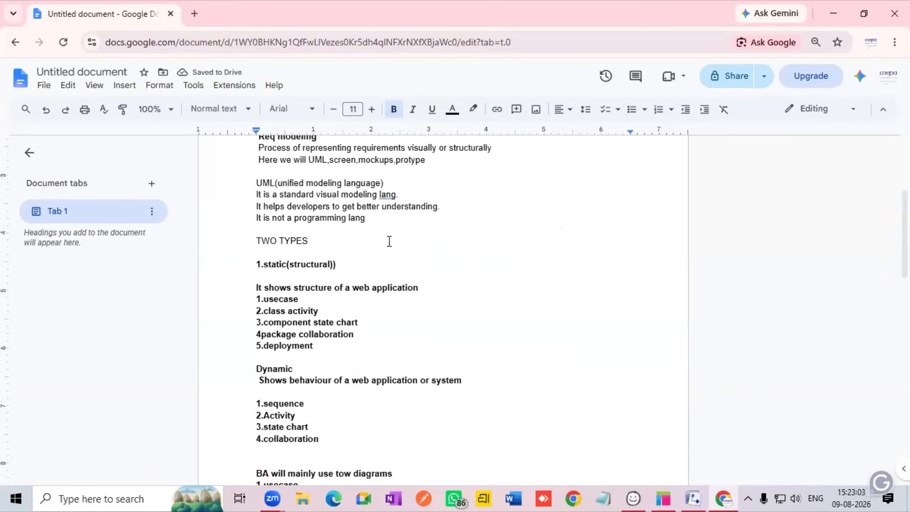
pyautogui.scroll(-3, 374, 254)
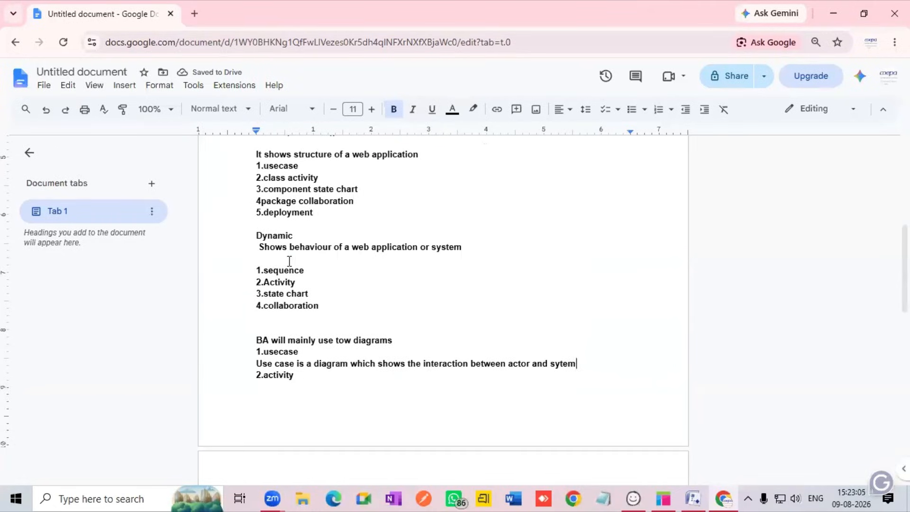
pyautogui.click(348, 341)
pyautogui.press('BackSpace')
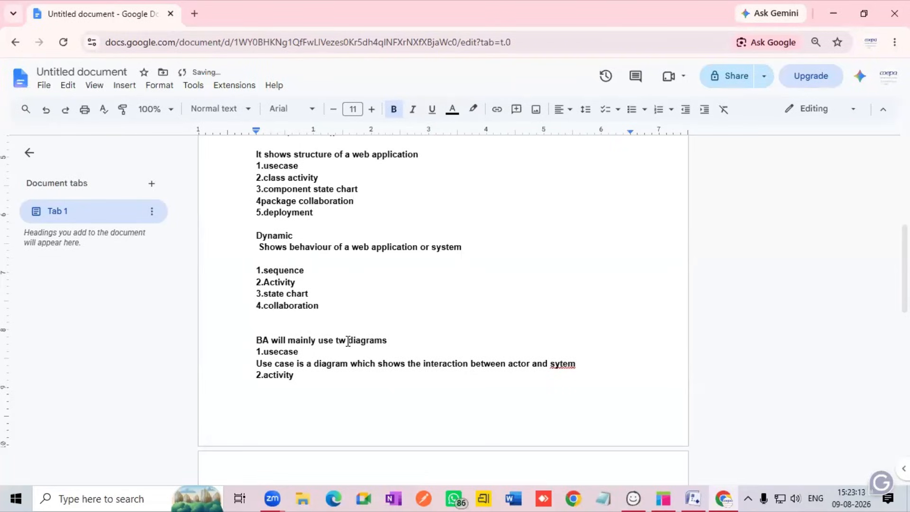
pyautogui.write('0')
pyautogui.press('BackSpace')
pyautogui.write('o')
pyautogui.click(563, 364)
pyautogui.click(569, 347)
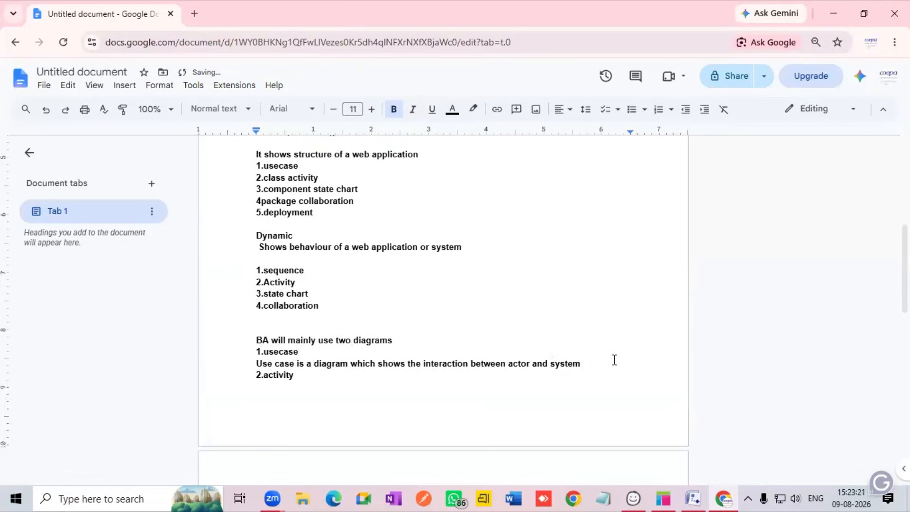
# - Write "Lets assume" below the use case definition, with empty lines before 2.activity running onto the next page
pyautogui.press('BackSpace')
pyautogui.press('BackSpace')
pyautogui.press('BackSpace')
pyautogui.press('BackSpace')
pyautogui.press('BackSpace')
pyautogui.press('BackSpace')
pyautogui.press('BackSpace')
pyautogui.press('BackSpace')
pyautogui.press('BackSpace')
pyautogui.press('BackSpace')
pyautogui.write('lets assume')
pyautogui.press('Return')
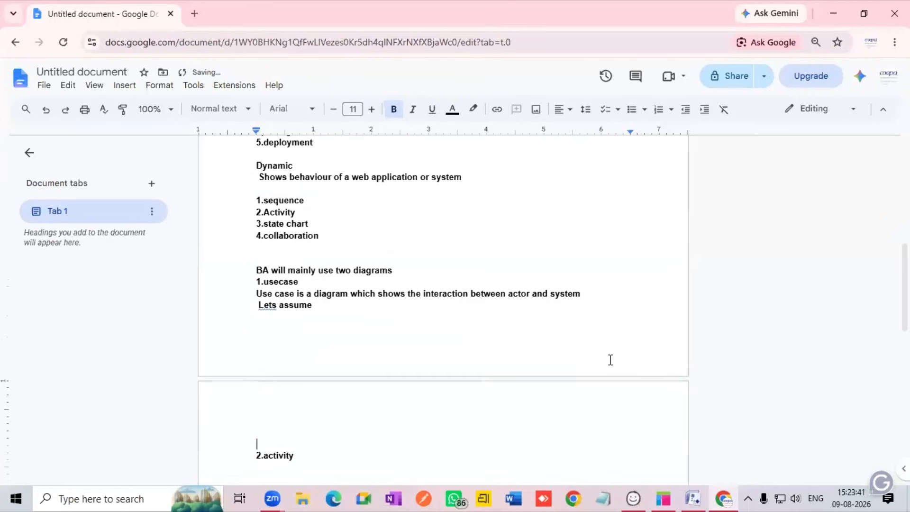
# - Write "E-commerce web application" on the line above 2.activity, correcting the spelling of "E-commerce"
pyautogui.write('E-coomerce web app')
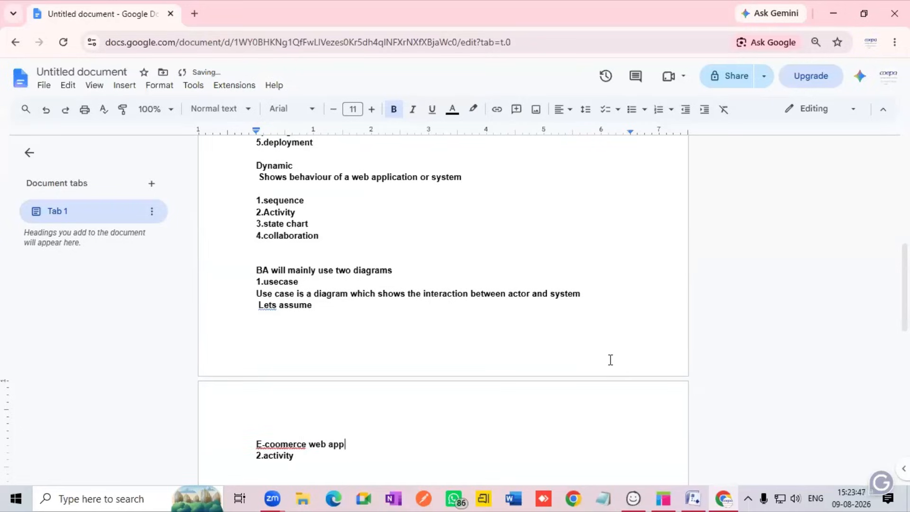
pyautogui.write('lication')
pyautogui.scroll(-4, 547, 343)
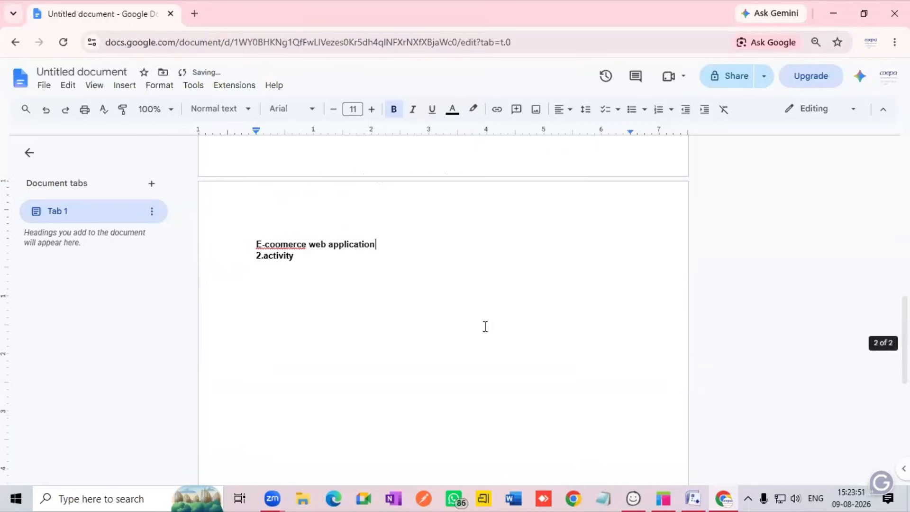
pyautogui.rightClick(290, 245)
pyautogui.click(338, 278)
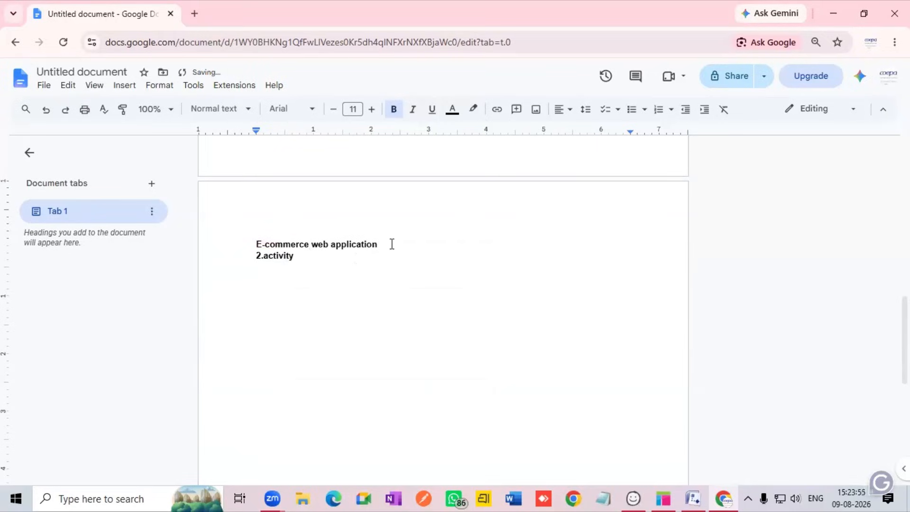
# - Add the item "1.actor" below the E-commerce web application line, leaving one empty line between them
pyautogui.click(392, 245)
pyautogui.press('Return')
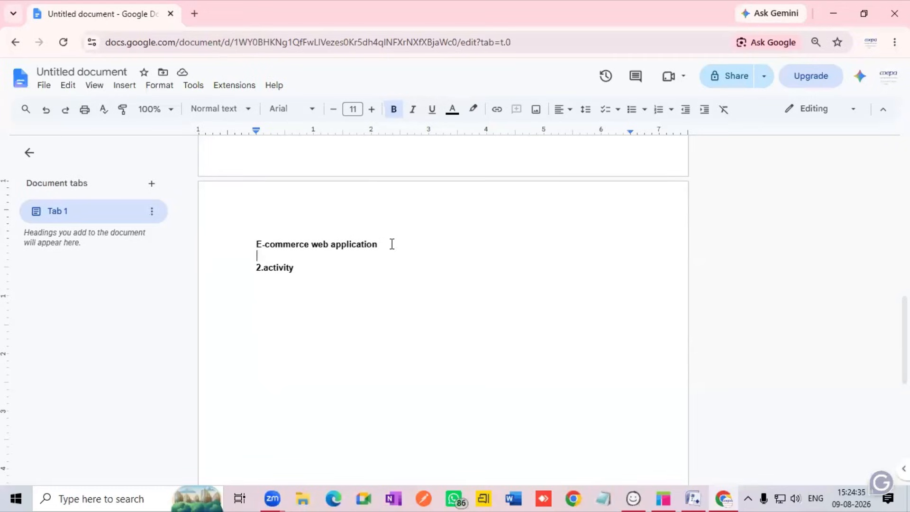
pyautogui.press('Return')
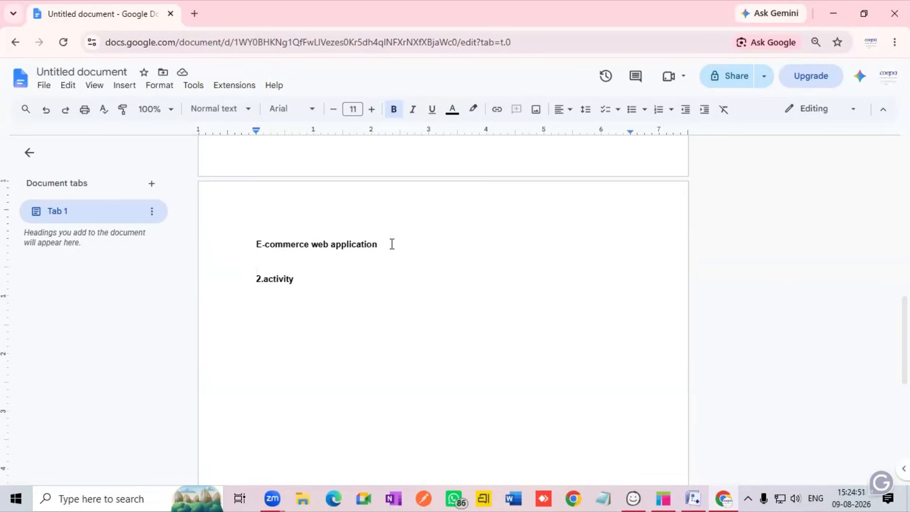
pyautogui.write('1.actor')
pyautogui.press('Return')
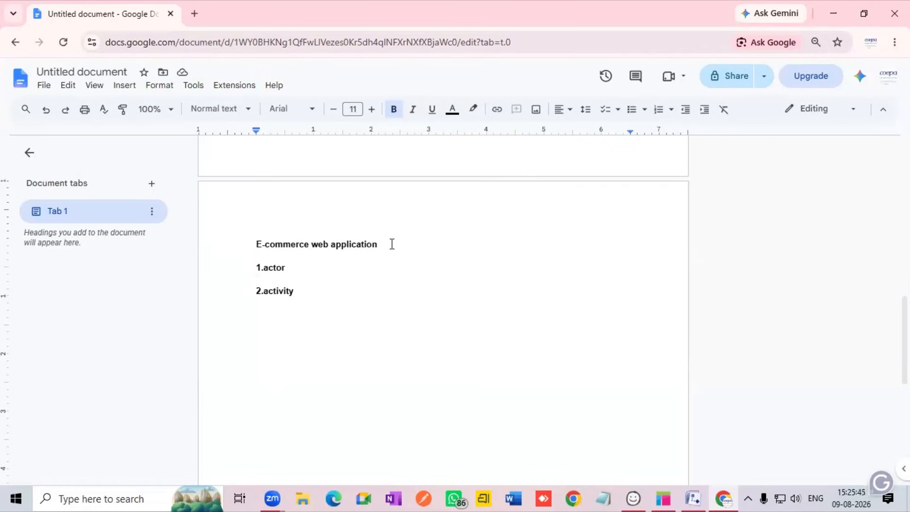
# - List "Primary actor" and "Secondary actor" on separate lines under 1.actor
pyautogui.write('primary acr')
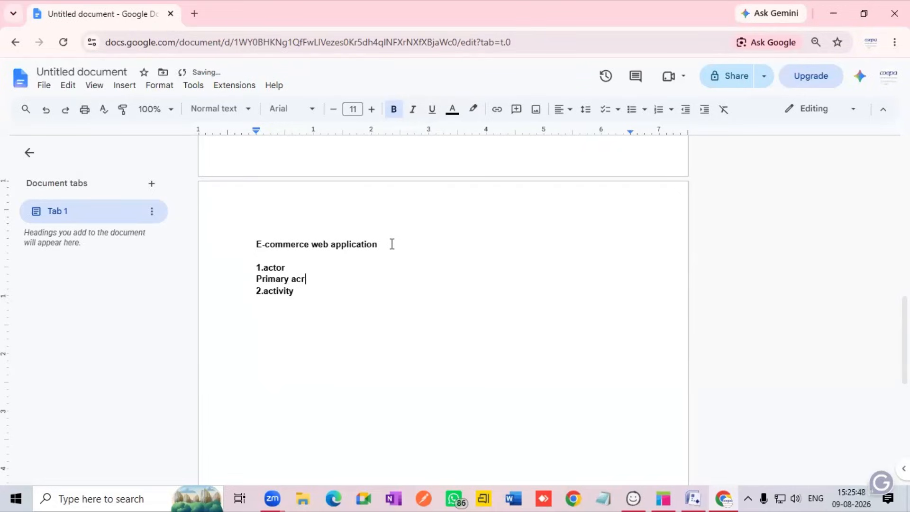
pyautogui.press('BackSpace')
pyautogui.write('tor')
pyautogui.press('Return')
pyautogui.write('secon')
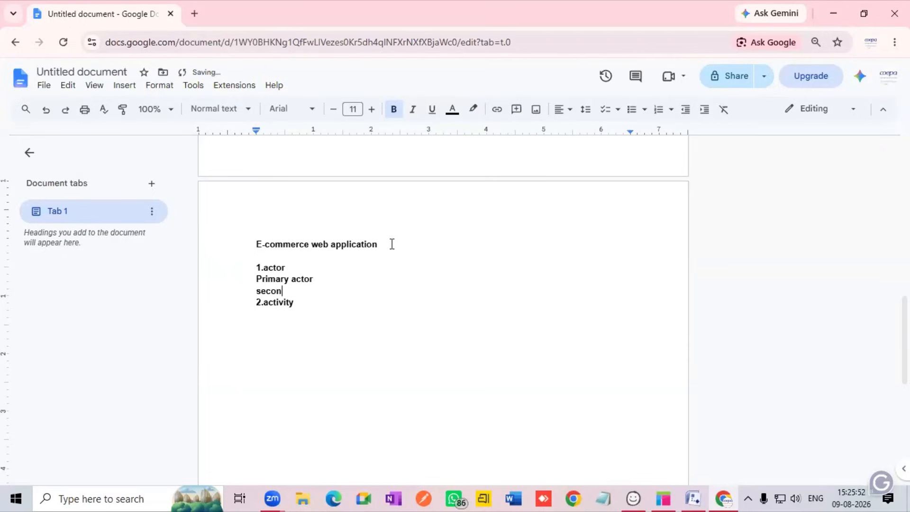
pyautogui.write('dary actor')
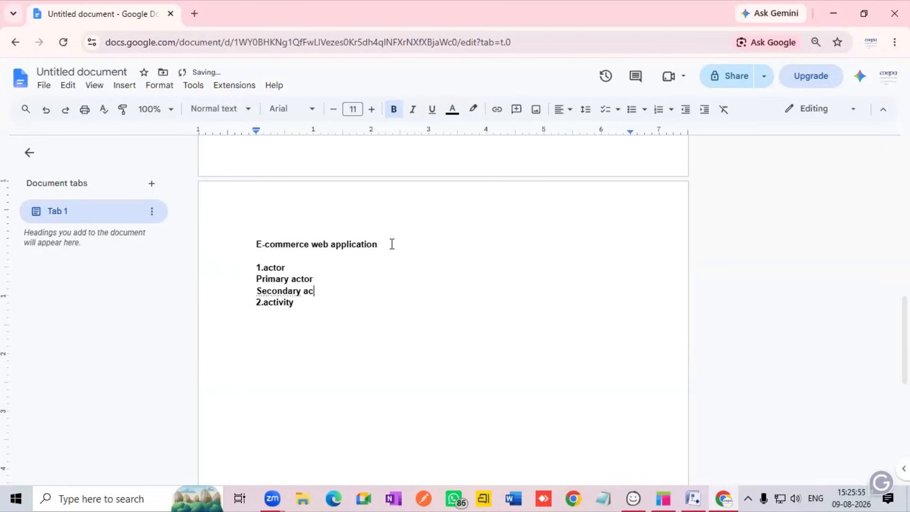
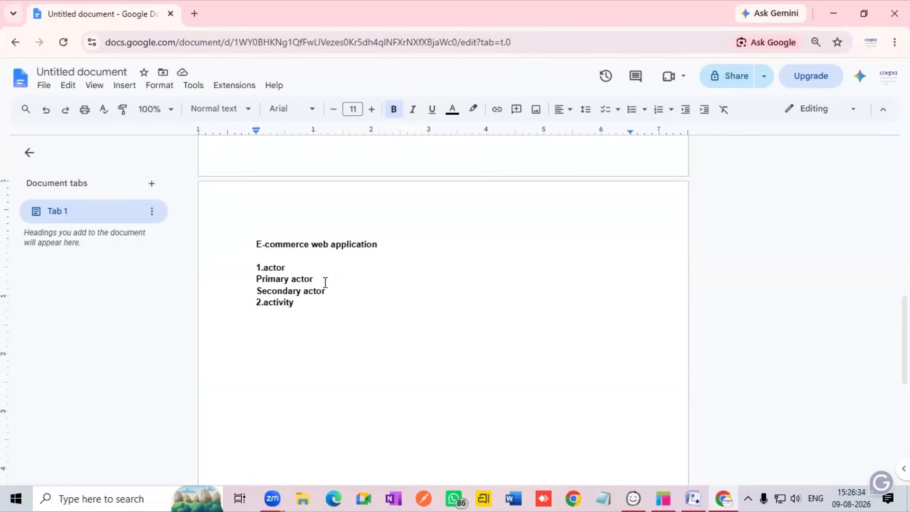
# - Add the item "2.usecase" below Secondary actor, leaving one empty line between them
pyautogui.click(332, 293)
pyautogui.press('Return')
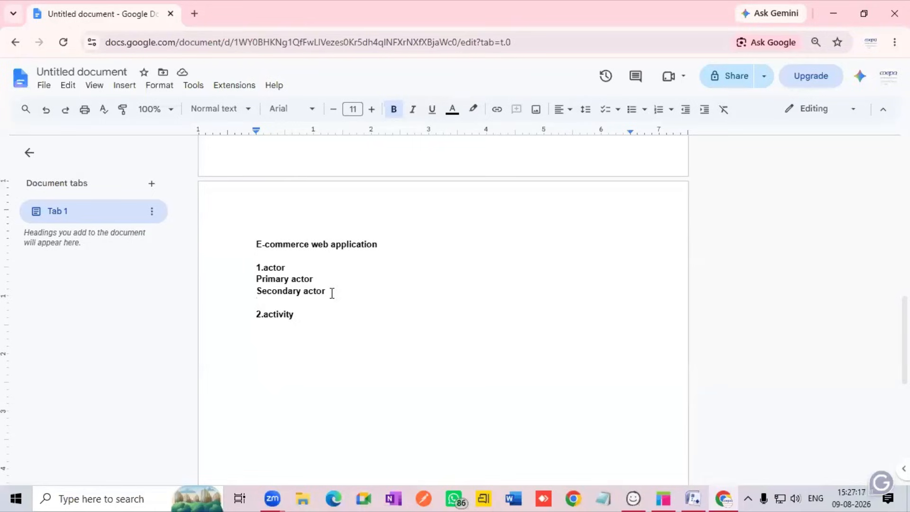
pyautogui.press('Return')
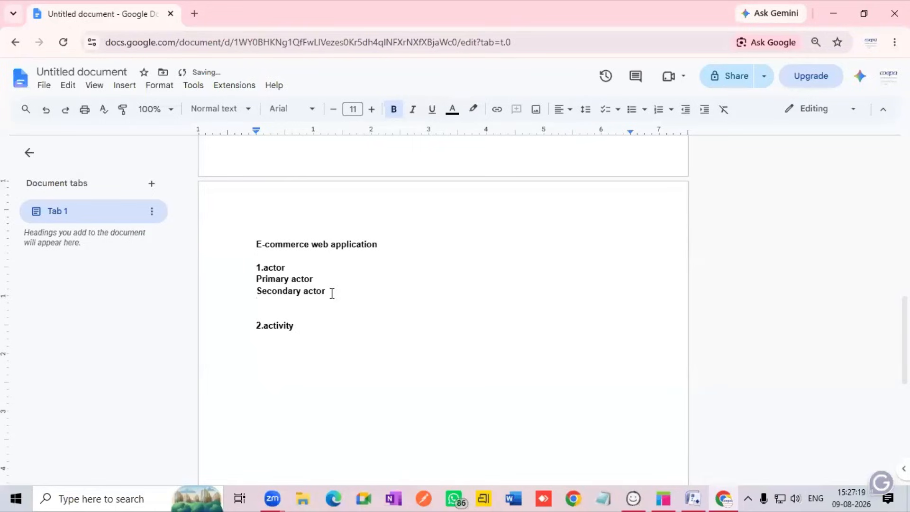
pyautogui.write('1')
pyautogui.press('BackSpace')
pyautogui.write('2.usecase')
pyautogui.press('Return')
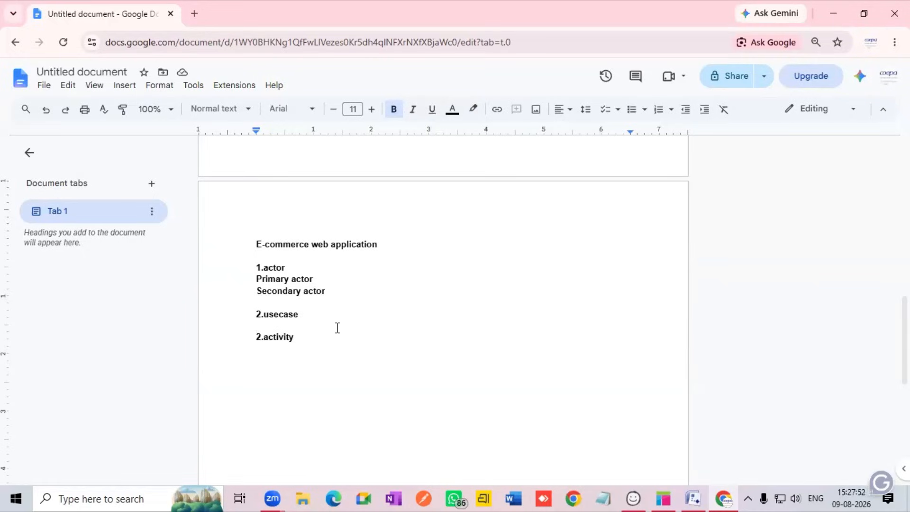
# - List "Essential usecase" and "Supporting usecase" on separate lines under 2.usecase
pyautogui.write('Essential')
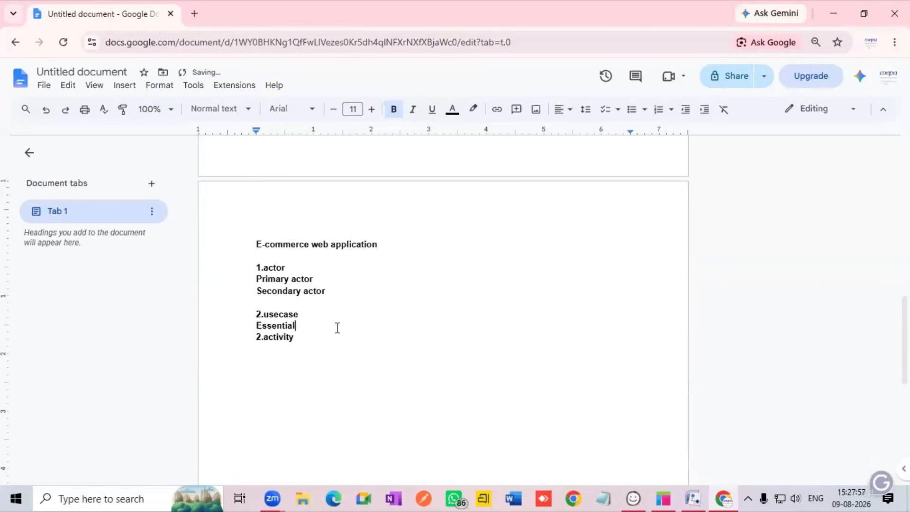
pyautogui.write(' usecase')
pyautogui.press('Return')
pyautogui.write('su')
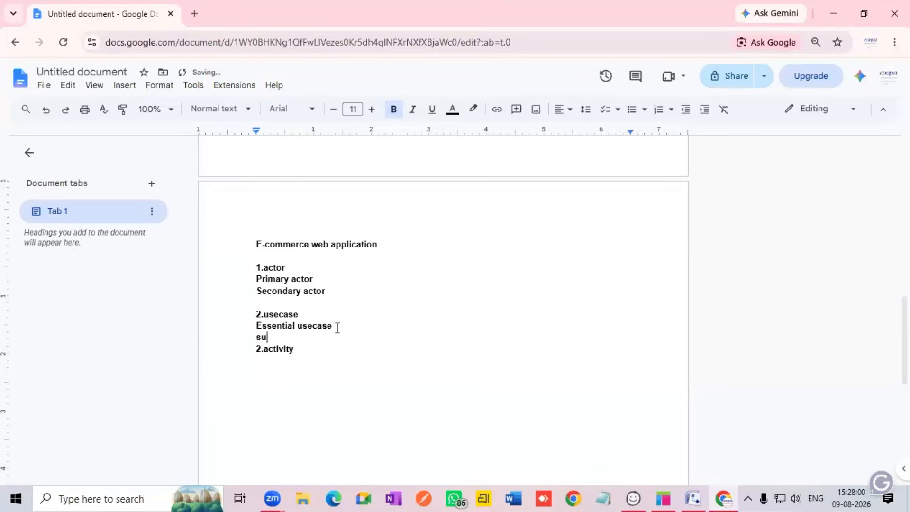
pyautogui.write('ppou')
pyautogui.write('rting ')
pyautogui.write('usecase')
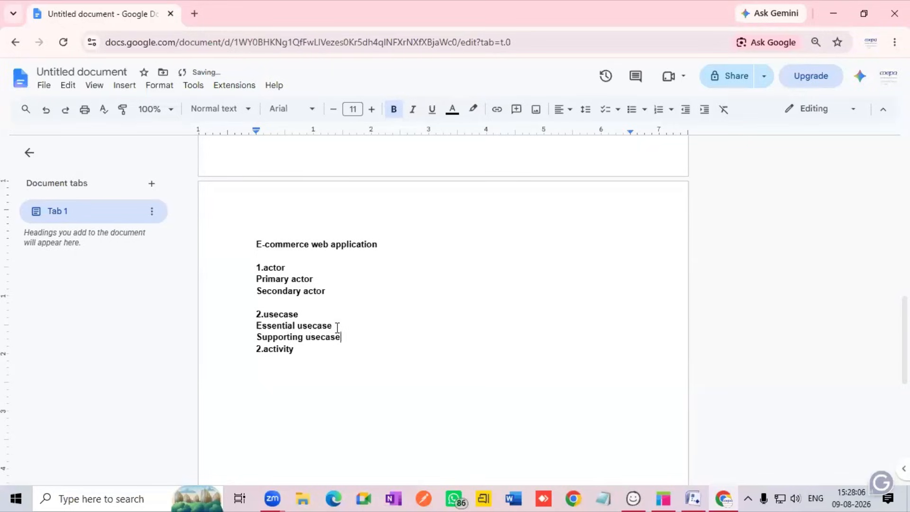
# - Add the example flow "login----homepage---cartpage" on a new line below Supporting usecase
pyautogui.press('Return')
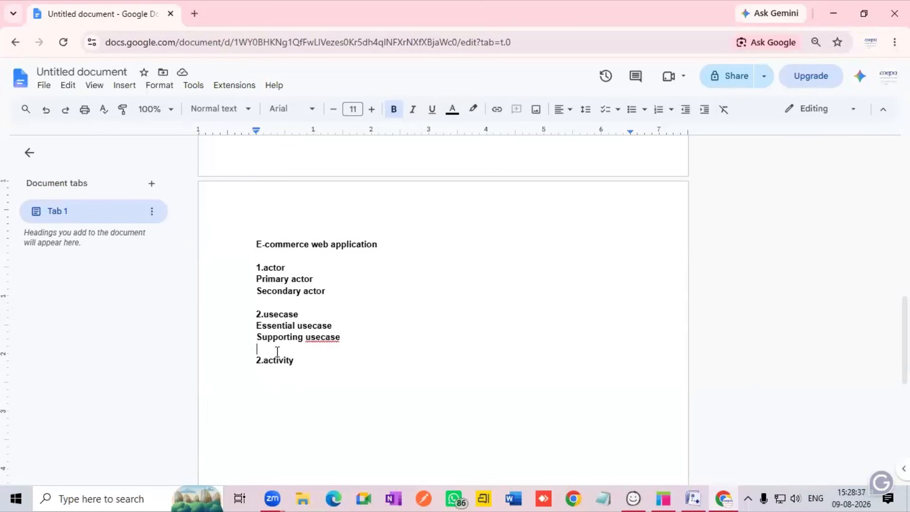
pyautogui.write('login')
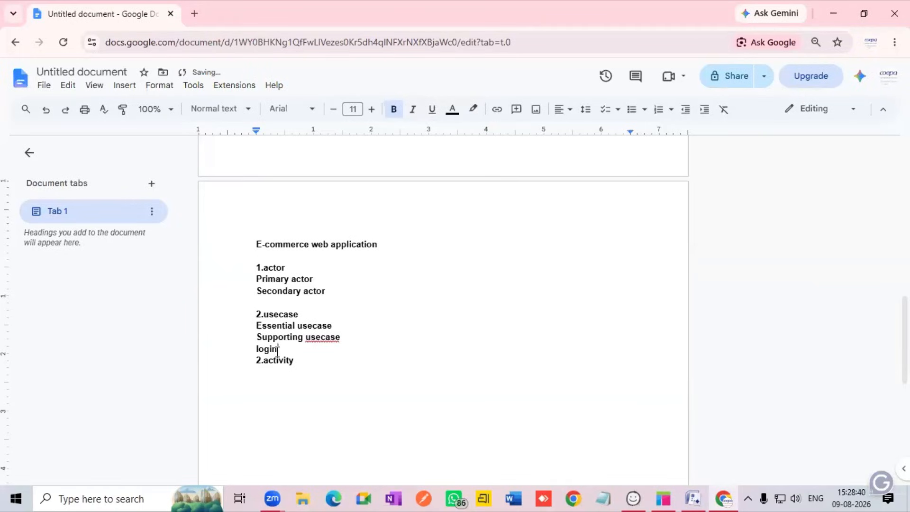
pyautogui.write('----')
pyautogui.write('homepa')
pyautogui.write('ge')
pyautogui.write('---ca')
pyautogui.write('rtpage')
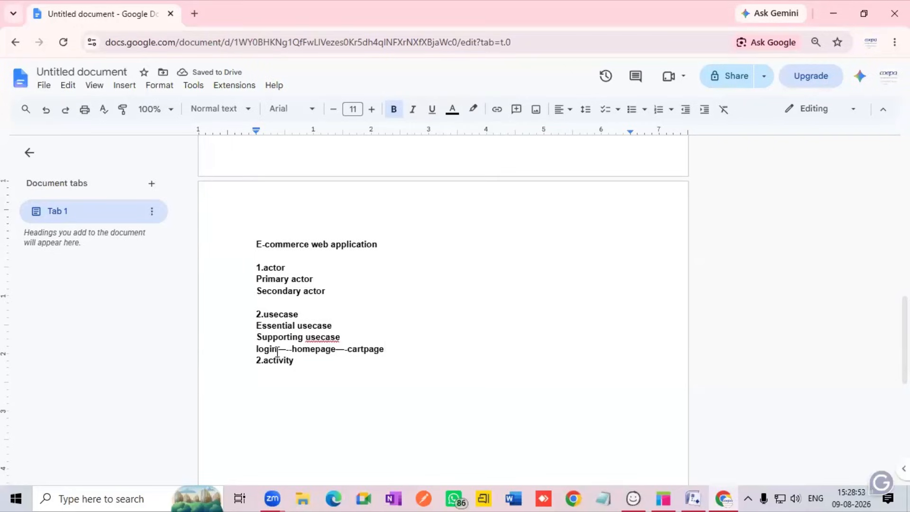
# - Add the line "login--entername-pswd-forgot pswd" below the page flow and correct "Supporting usecase" to "Supporting use case"
pyautogui.press('Return')
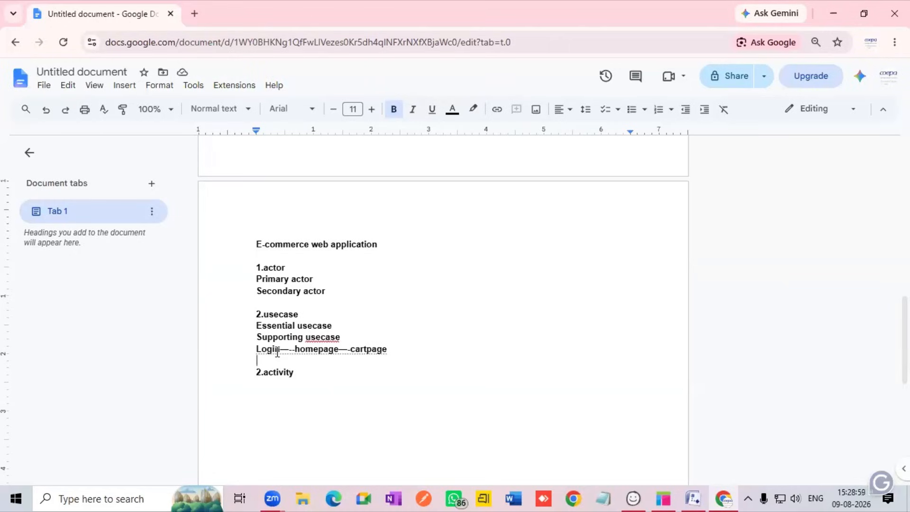
pyautogui.write('login')
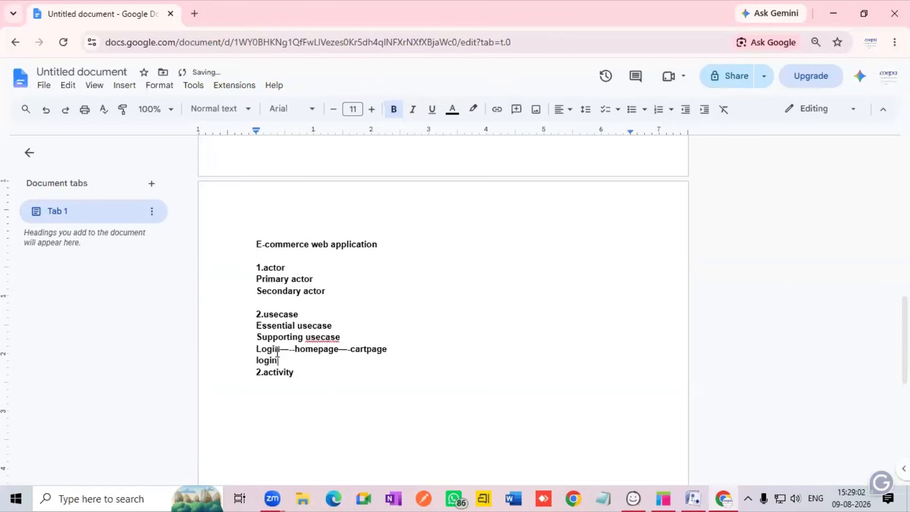
pyautogui.write('--ent')
pyautogui.write('ername')
pyautogui.write('-pswd')
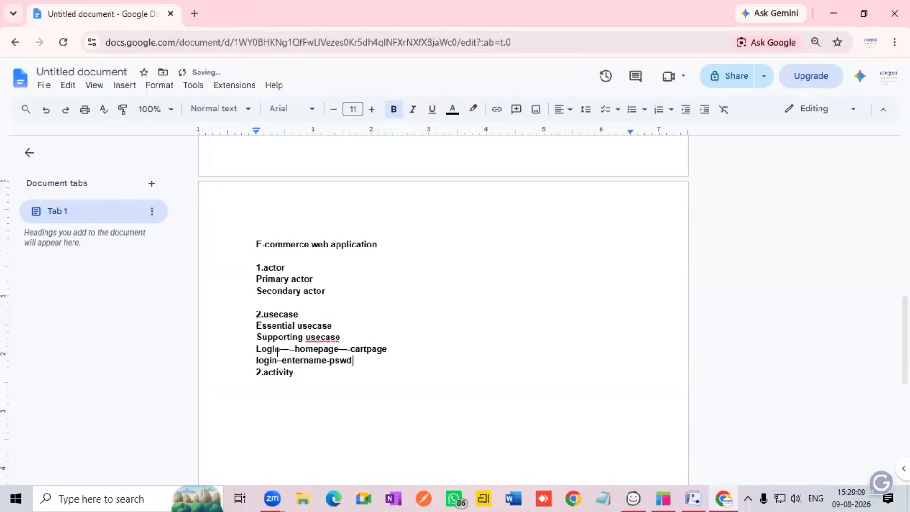
pyautogui.write('-forgot pswd')
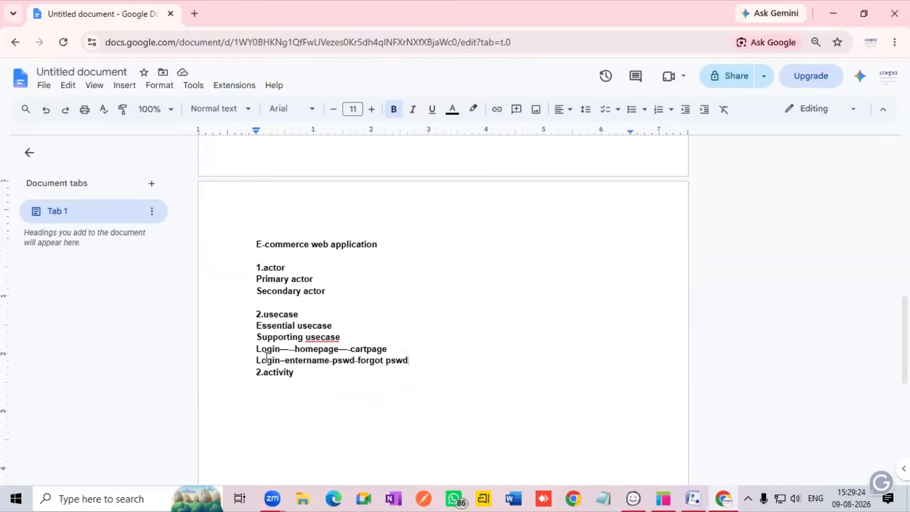
pyautogui.click(326, 337)
pyautogui.click(329, 319)
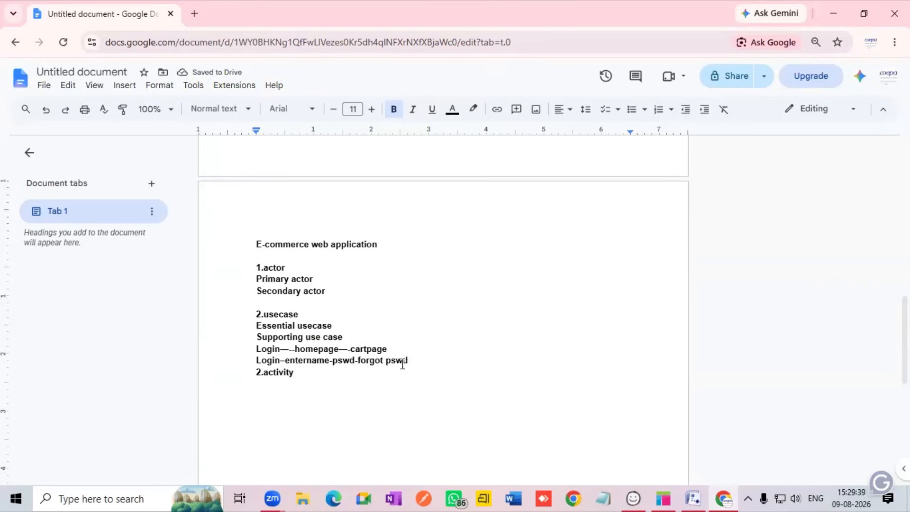
# - Add the item "3.System boundary" below the login example line, keeping an empty line before 2.activity
pyautogui.press('Return')
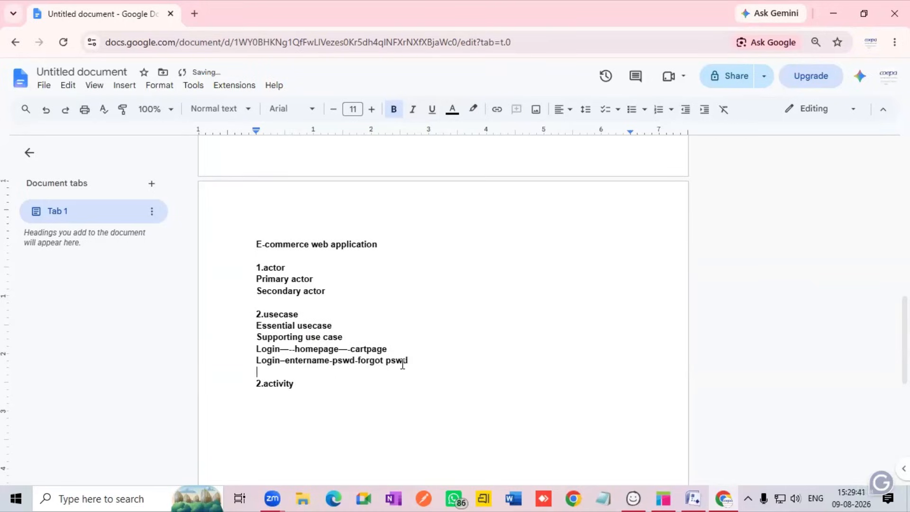
pyautogui.write('System boundary')
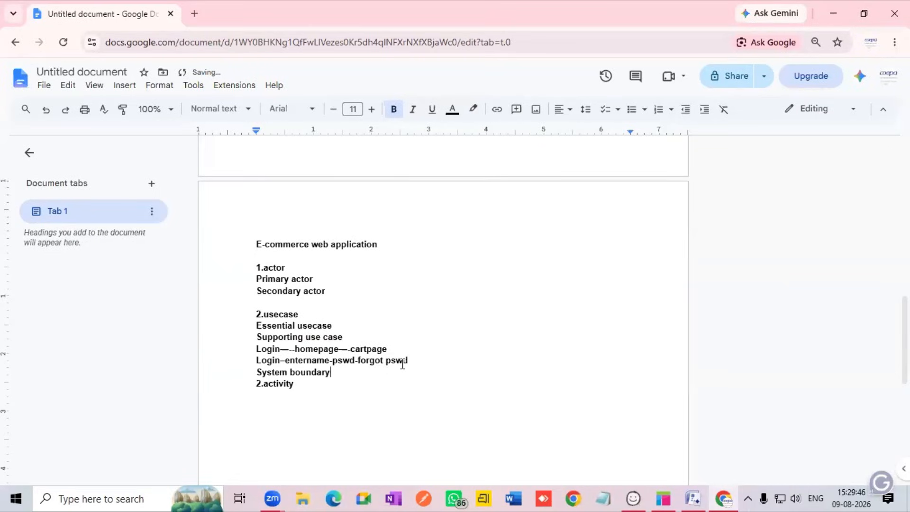
pyautogui.press('Return')
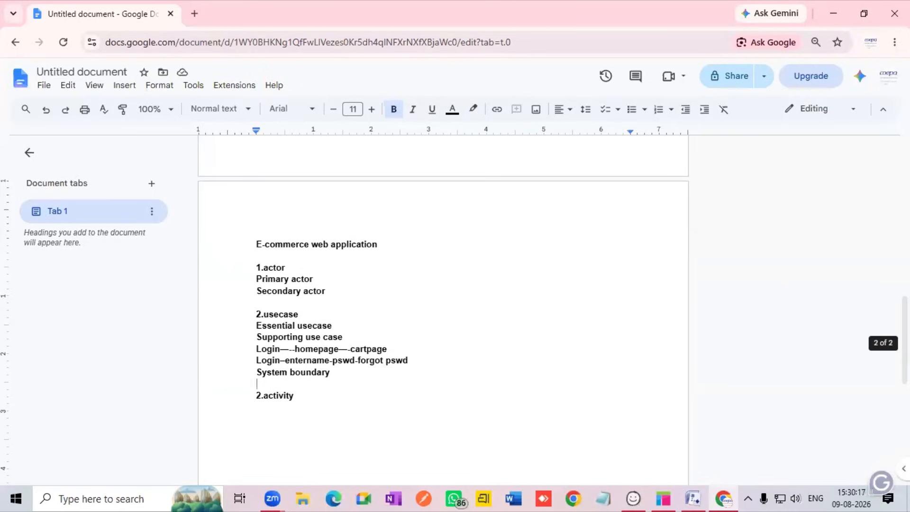
pyautogui.press('Return')
pyautogui.press('BackSpace')
pyautogui.press('Up')
pyautogui.write('3.')
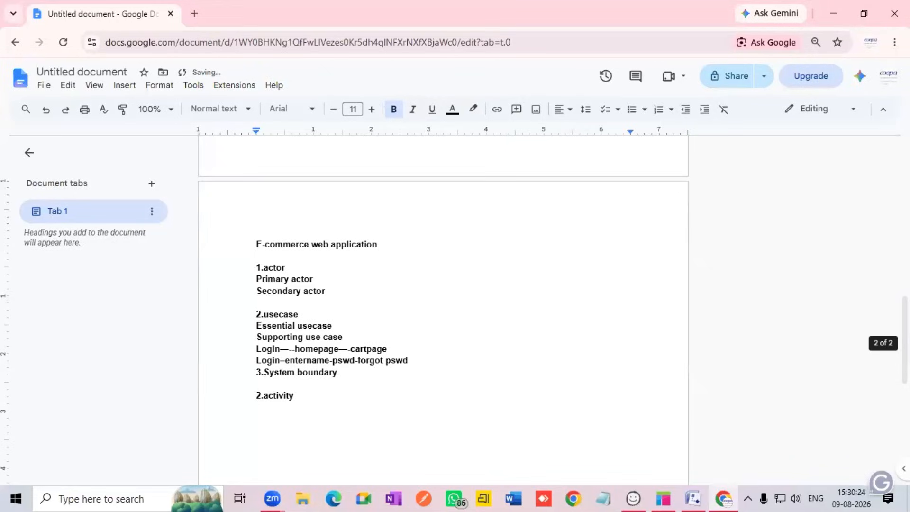
# - Add the item "4.Assocation" below 3.System boundary and start a new line after it
pyautogui.press('Down')
pyautogui.write('4.Assocation')
pyautogui.press('Return')
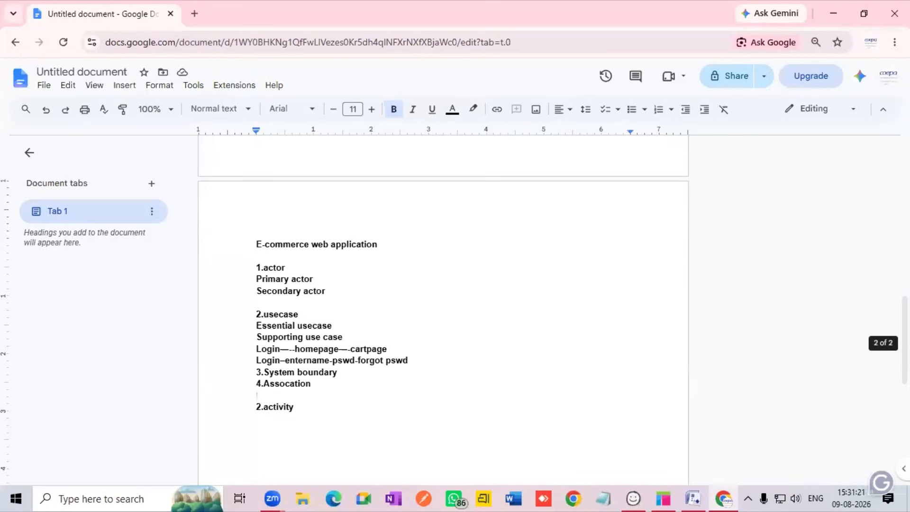
# - Add the item "5.relationships" below 4.Assocation and start a new line after it
pyautogui.write('5.rel')
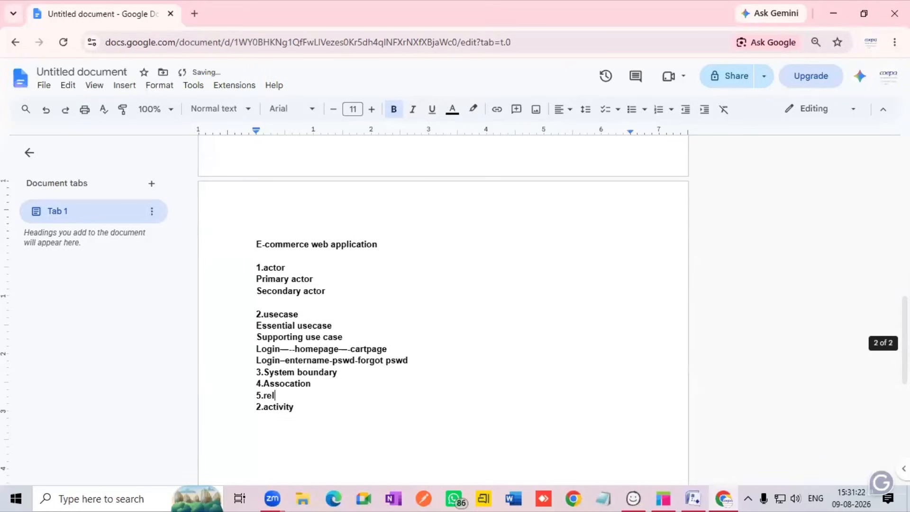
pyautogui.write('ationships')
pyautogui.press('Return')
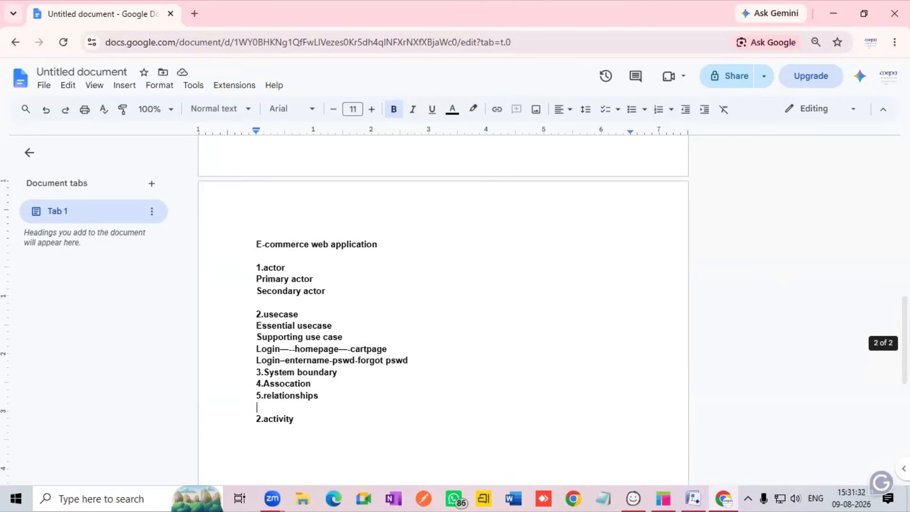
# - List the relationship types "1.include", "2.extends" and "3.generalization" on separate lines below 5.relationships
pyautogui.write('1.include')
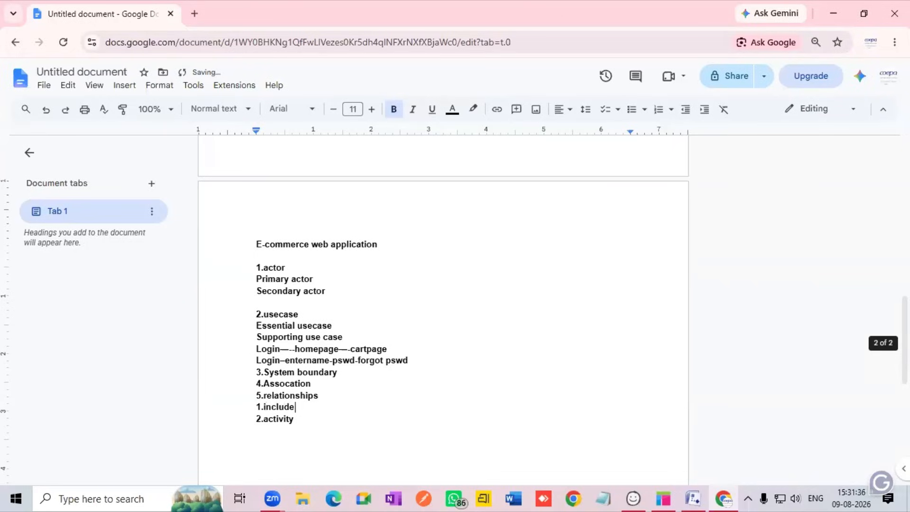
pyautogui.press('Return')
pyautogui.write('2')
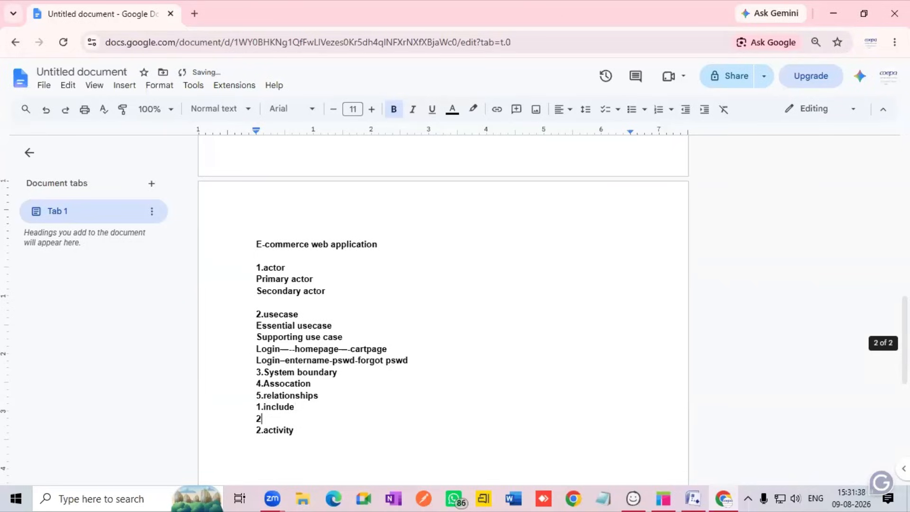
pyautogui.write('.extends')
pyautogui.press('Return')
pyautogui.write('3.')
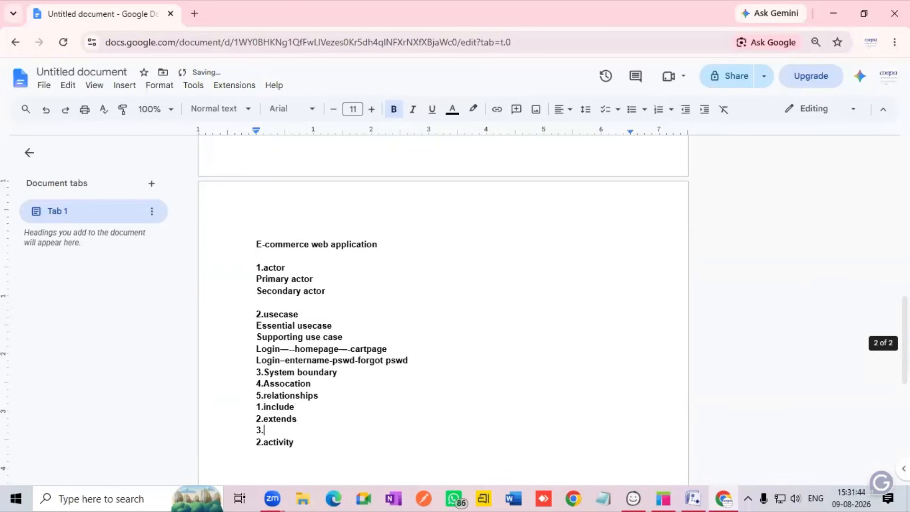
pyautogui.write('generalization')
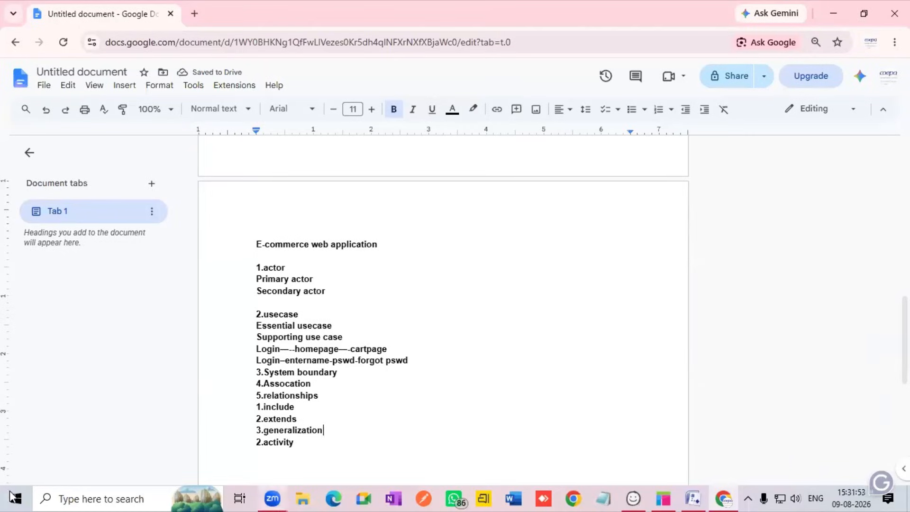
# - Insert an empty line after each of the items 1.include, 2.extends and 3.generalization
pyautogui.scroll(-1, 291, 213)
pyautogui.scroll(-2, 290, 214)
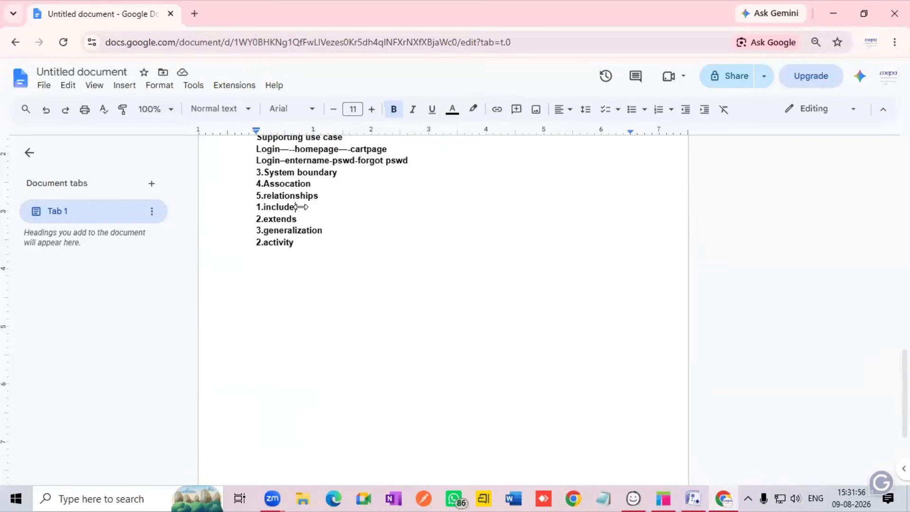
pyautogui.click(296, 206)
pyautogui.press('Return')
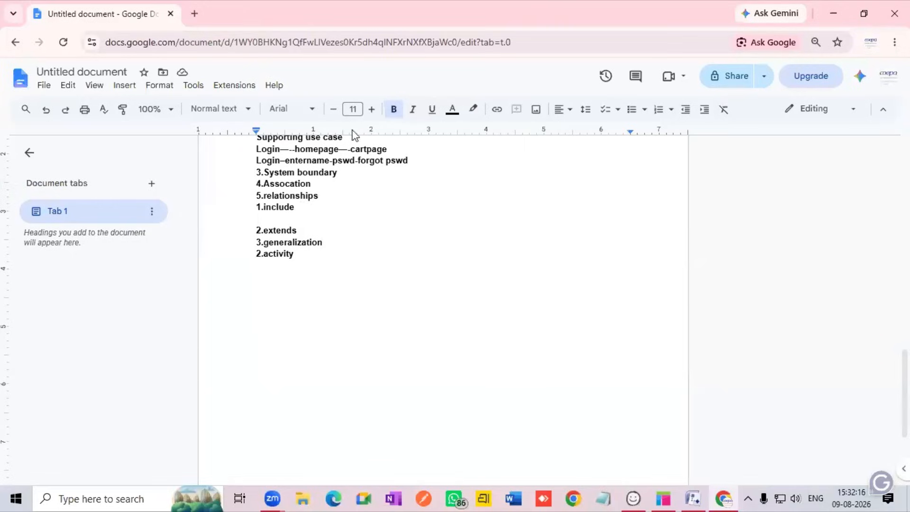
pyautogui.click(308, 235)
pyautogui.click(301, 230)
pyautogui.press('Return')
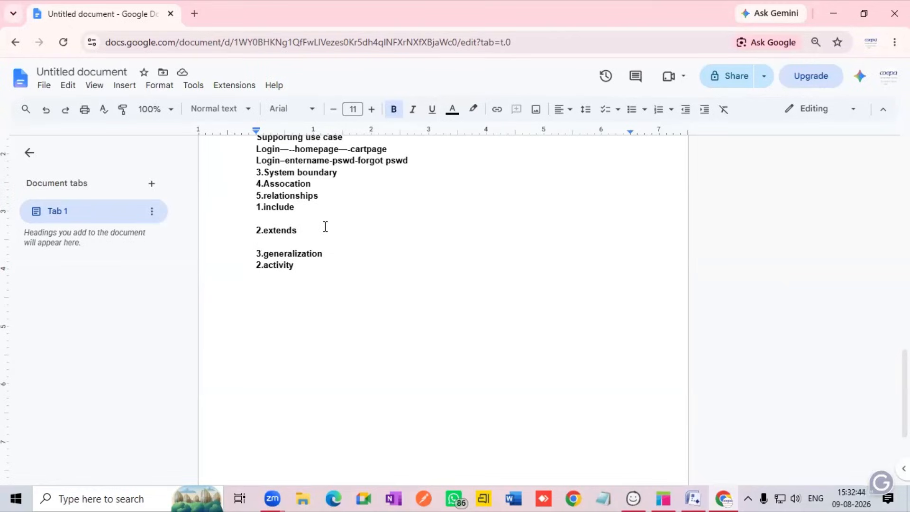
pyautogui.click(323, 251)
pyautogui.press('Return')
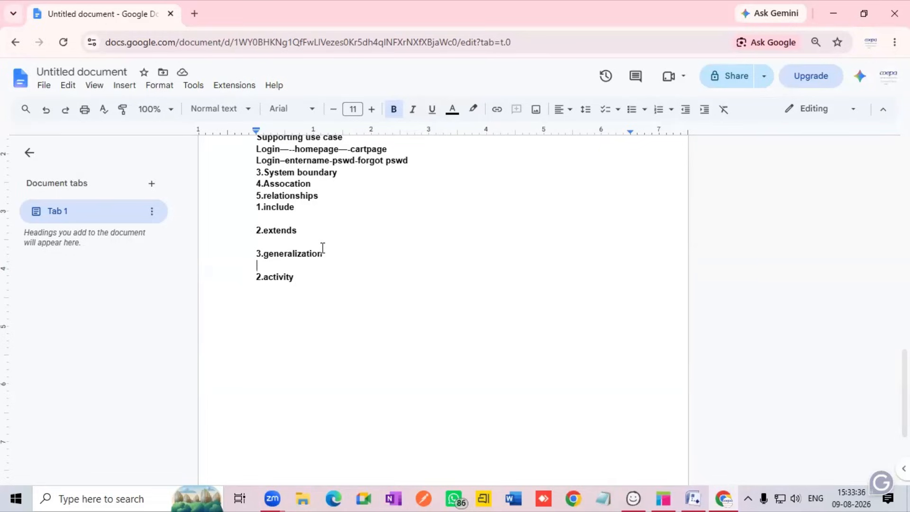
# - Switch to the blank Microsoft Visio drawing and set the page zoom to 75%
pyautogui.scroll(4, 319, 256)
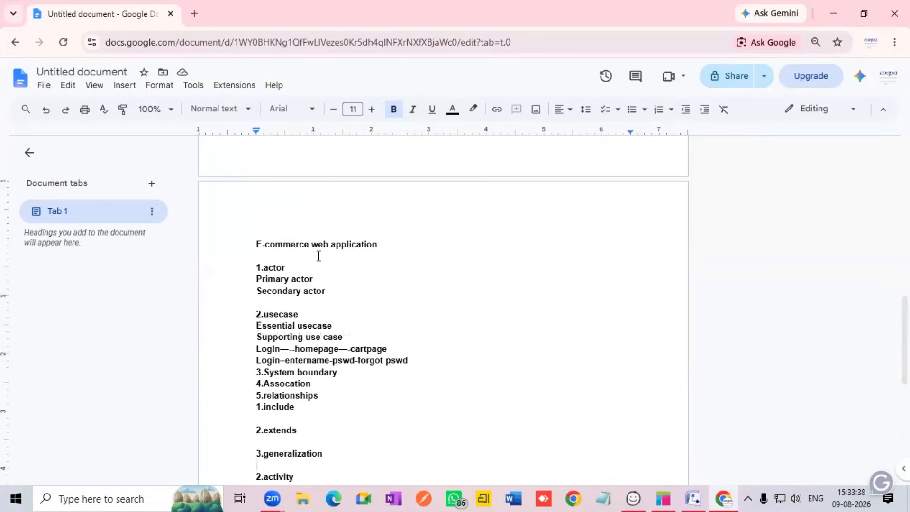
pyautogui.scroll(6, 319, 256)
pyautogui.scroll(-7, 318, 254)
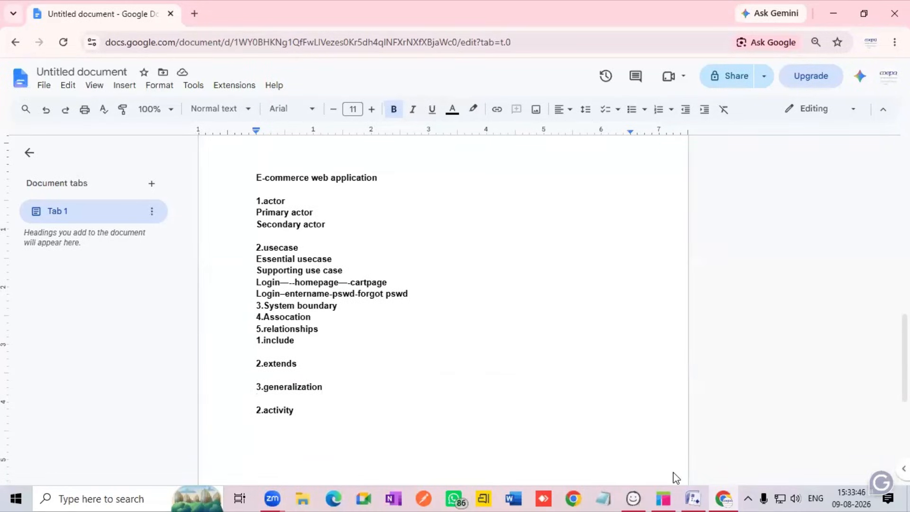
pyautogui.click(693, 499)
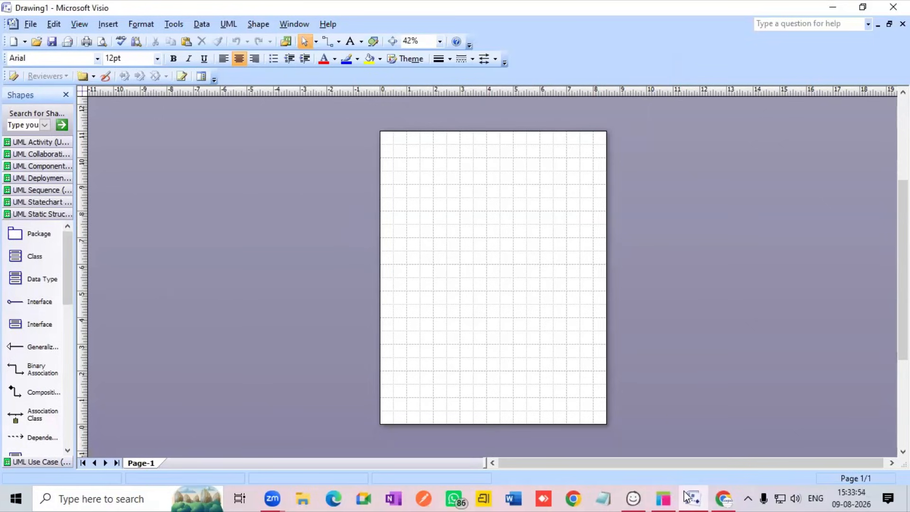
pyautogui.click(440, 41)
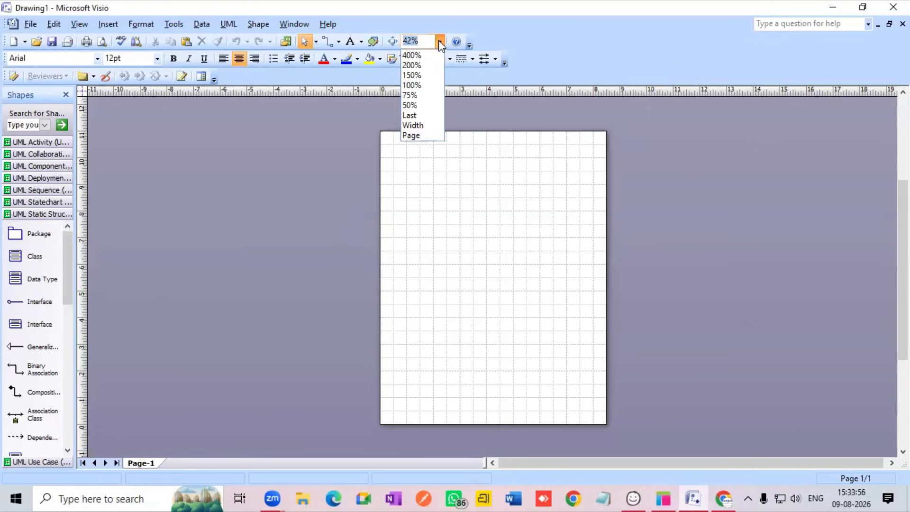
pyautogui.click(411, 97)
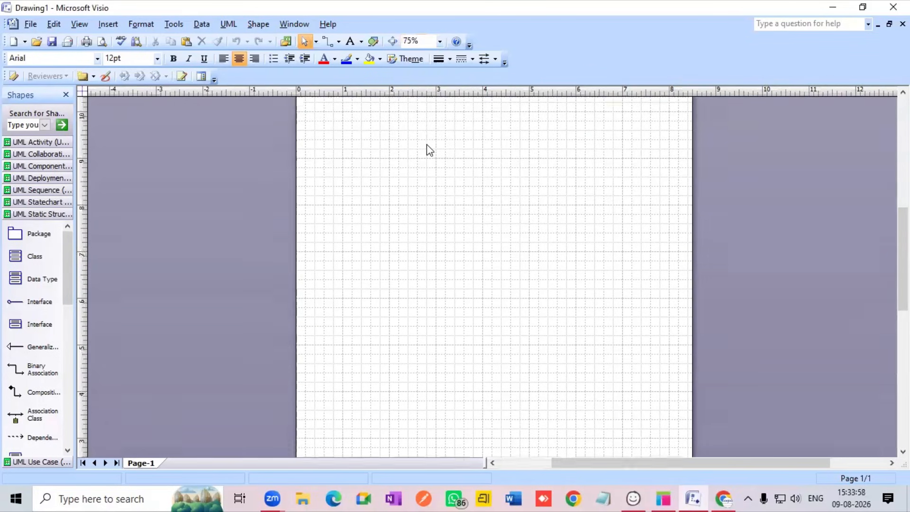
pyautogui.scroll(5, 427, 143)
pyautogui.scroll(-3, 427, 141)
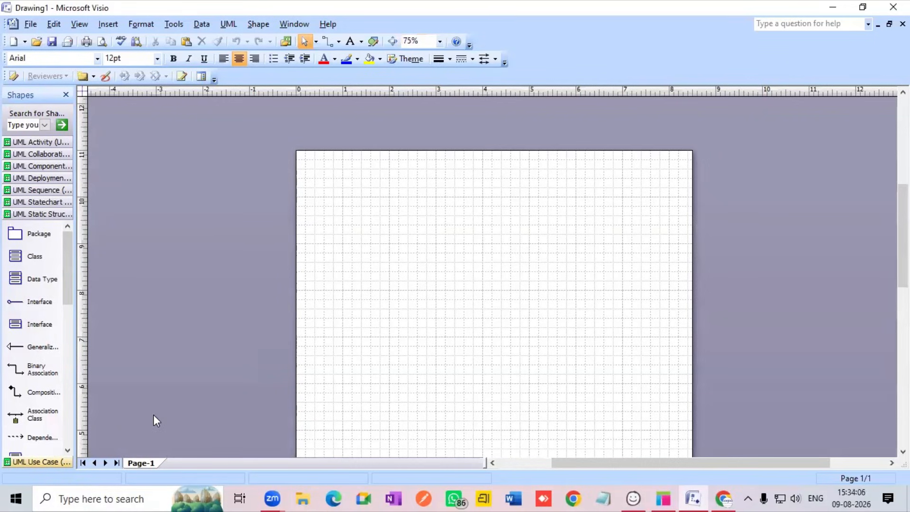
# - Place a System Boundary from the UML Use Case shapes in the middle of the drawing page
pyautogui.click(38, 462)
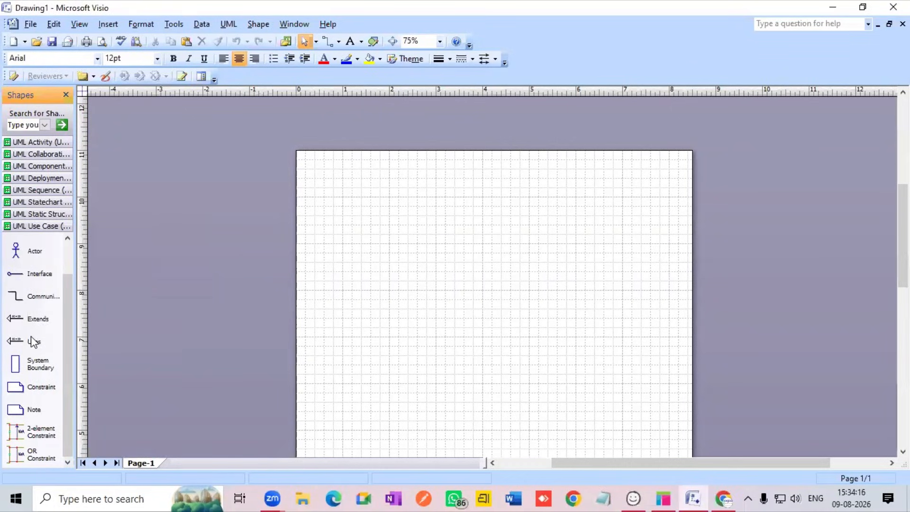
pyautogui.scroll(2, 32, 341)
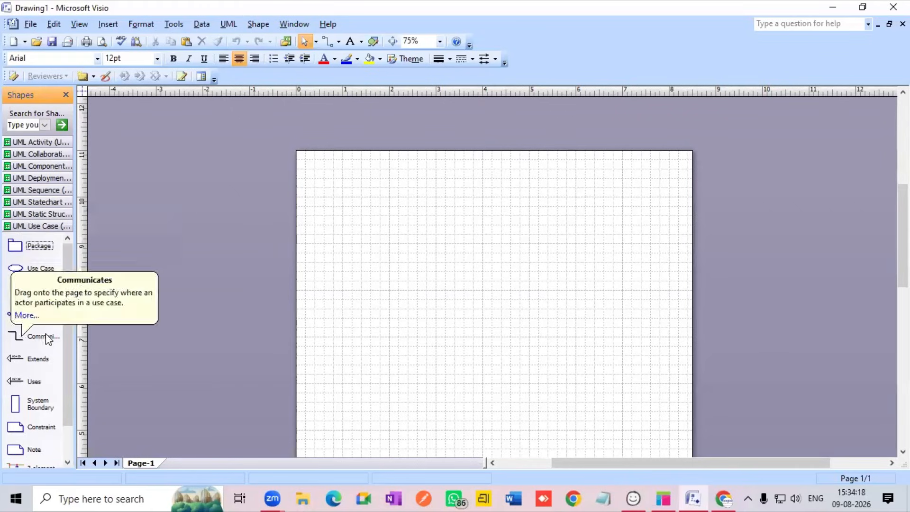
pyautogui.scroll(-2, 47, 339)
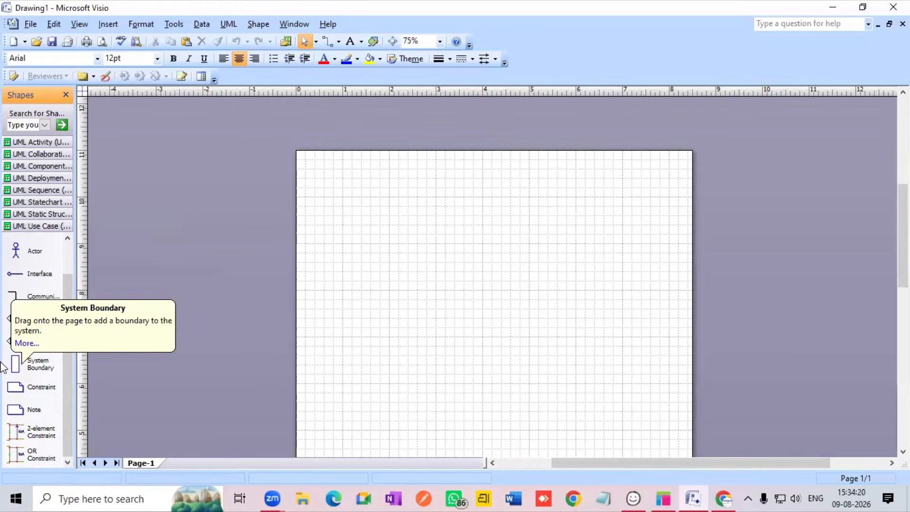
pyautogui.moveTo(16, 364); pyautogui.dragTo(492, 391)
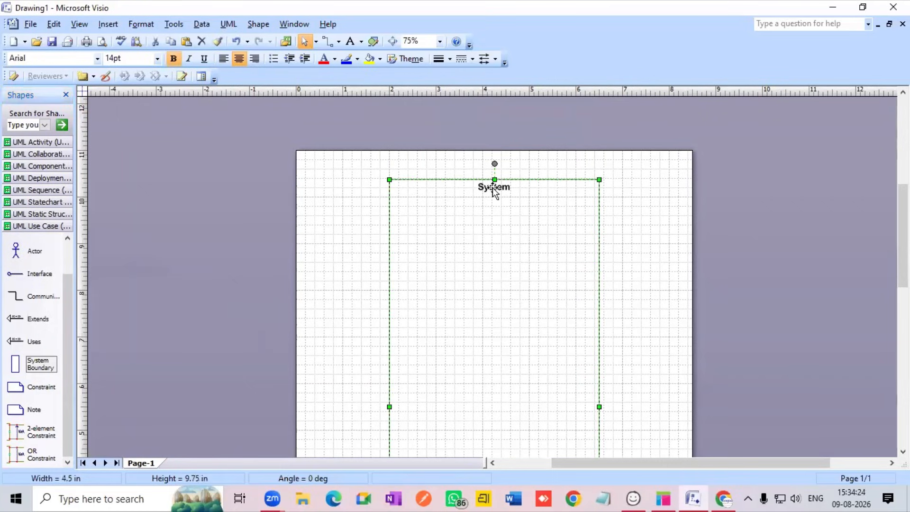
# - Replace the system boundary's heading with the owner's first name followed by "e-commerce web application"
pyautogui.doubleClick(493, 190)
pyautogui.press('BackSpace')
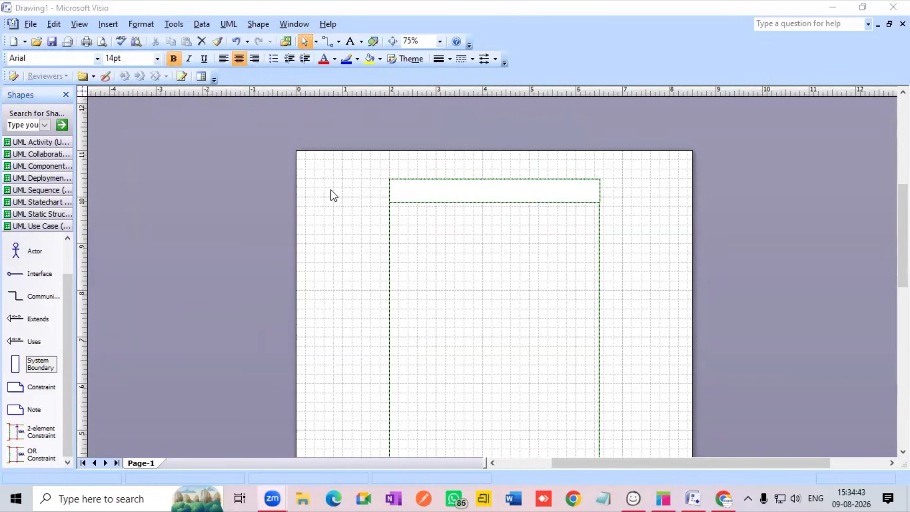
pyautogui.doubleClick(466, 187)
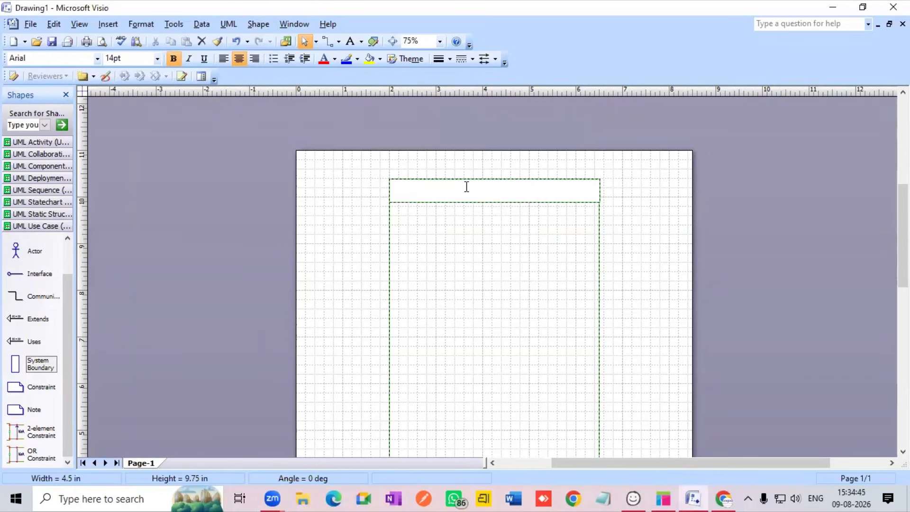
pyautogui.write('Kajal')
pyautogui.press('BackSpace')
pyautogui.write('e-coom')
pyautogui.write('er')
pyautogui.press('BackSpace')
pyautogui.press('BackSpace')
pyautogui.press('BackSpace')
pyautogui.press('BackSpace')
pyautogui.write('mmerce web')
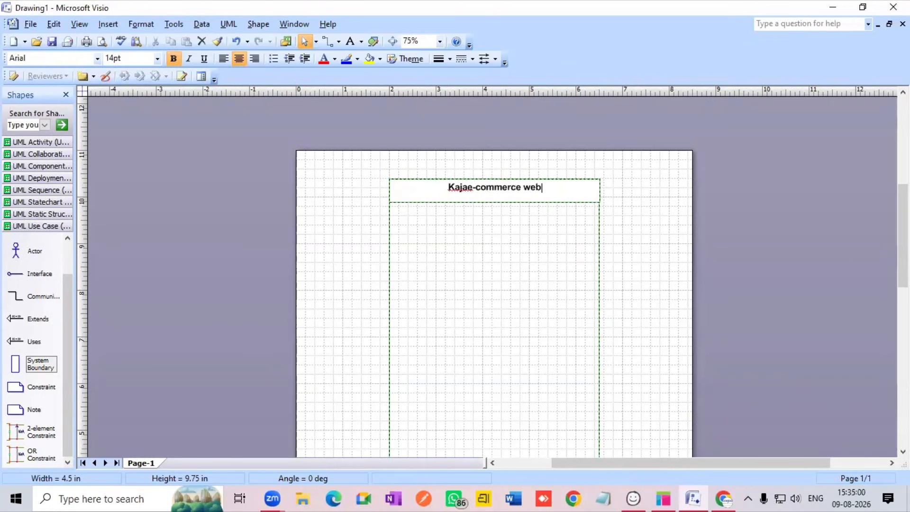
pyautogui.write(' applica')
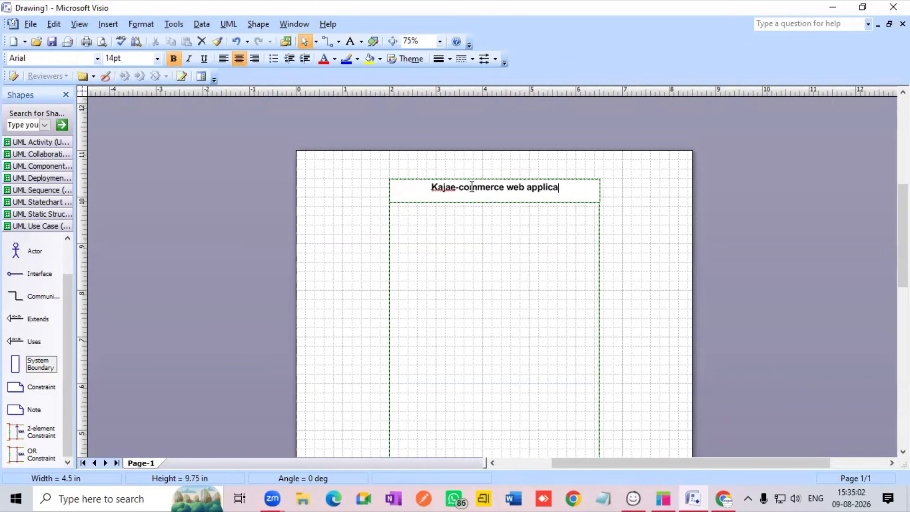
pyautogui.write('tion')
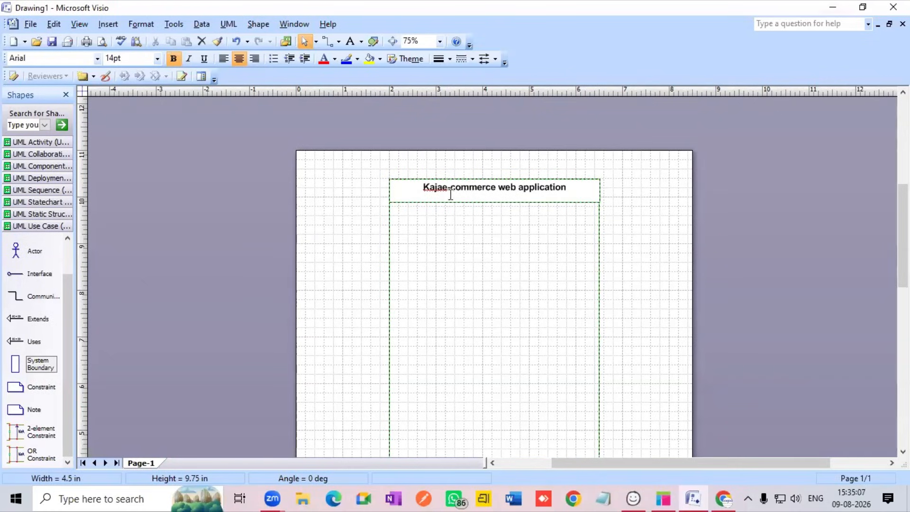
# - Correct the spelling of the first name in the boundary heading and separate it from "e-commerce" with a space
pyautogui.click(449, 189)
pyautogui.press('BackSpace')
pyautogui.press('BackSpace')
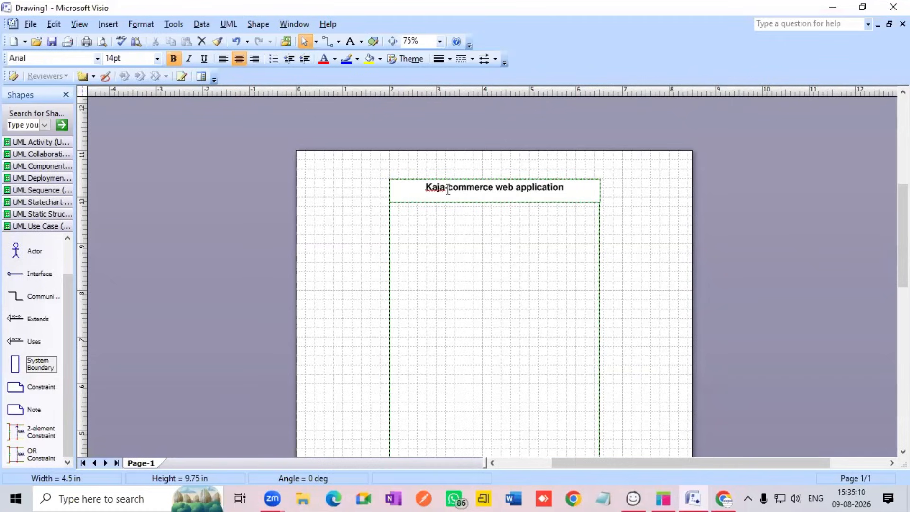
pyautogui.write('l')
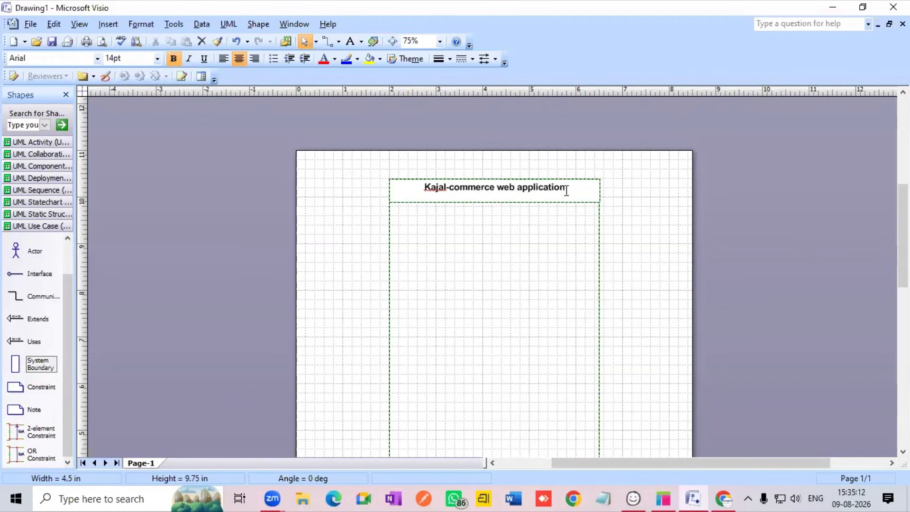
pyautogui.press('End')
pyautogui.write('e')
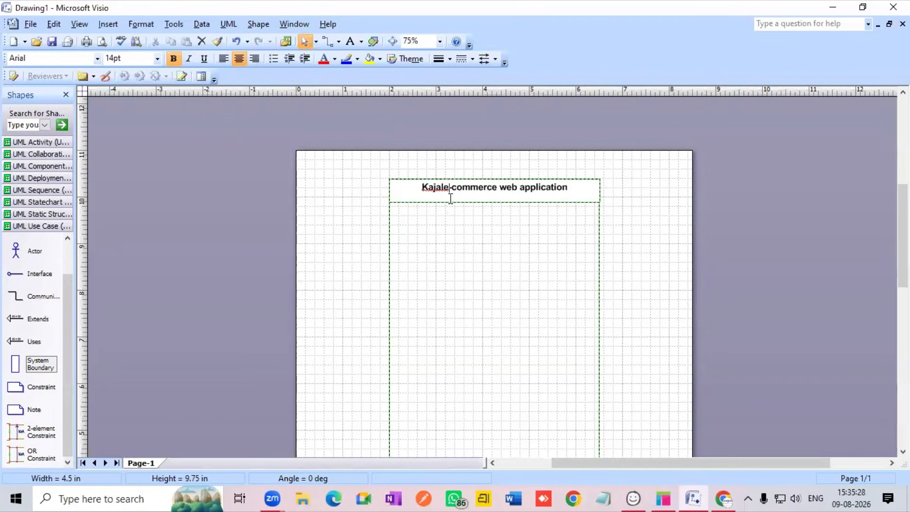
pyautogui.press('Left')
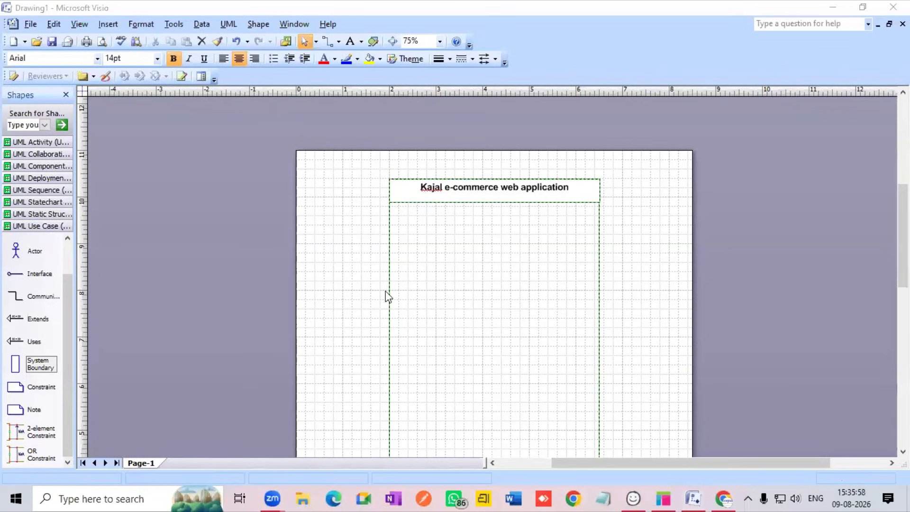
pyautogui.click(502, 233)
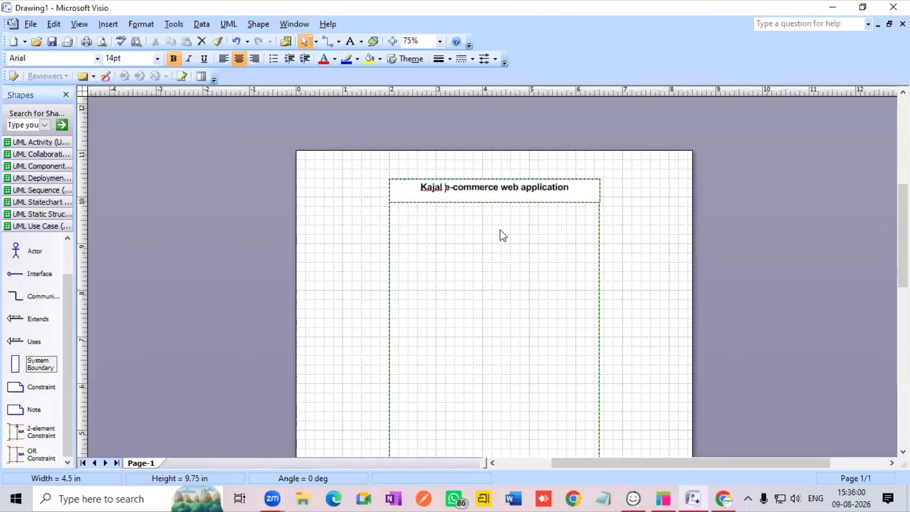
# - Place an Actor shape outside the system boundary, beside the upper part of its left edge
pyautogui.scroll(-3, 620, 216)
pyautogui.scroll(2, 603, 205)
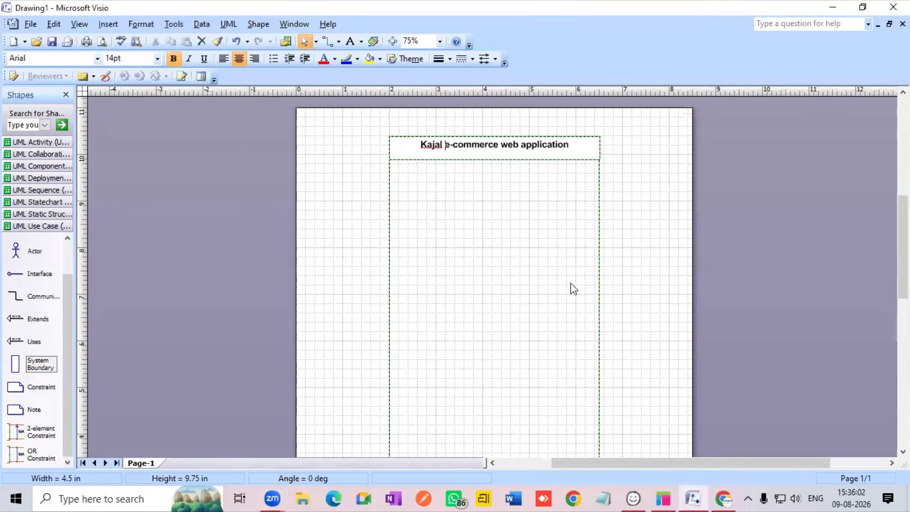
pyautogui.click(16, 252)
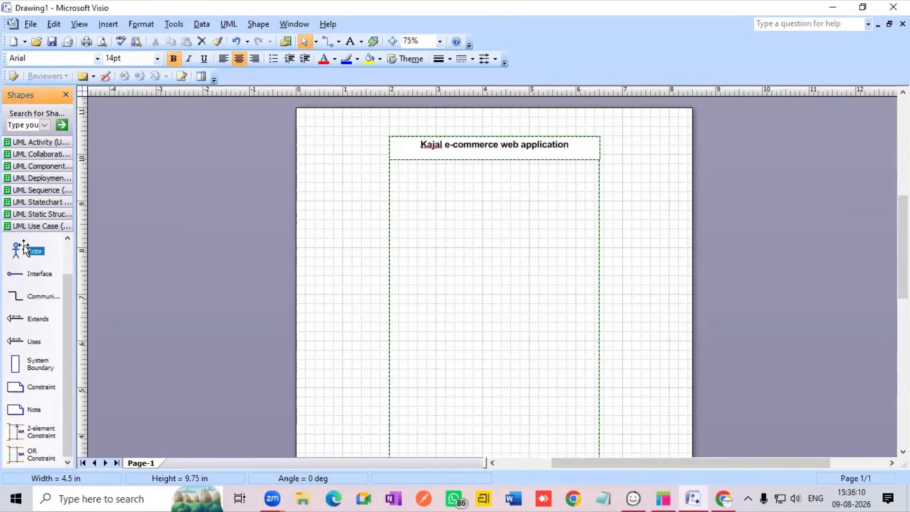
pyautogui.moveTo(25, 248); pyautogui.dragTo(373, 203)
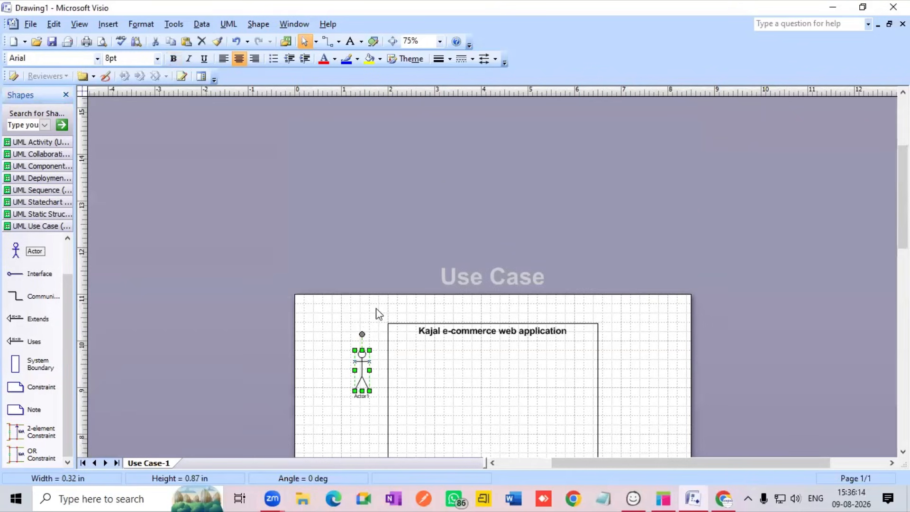
# - Rename the actor beside the system boundary as "customer"
pyautogui.scroll(-3, 370, 323)
pyautogui.scroll(-2, 364, 320)
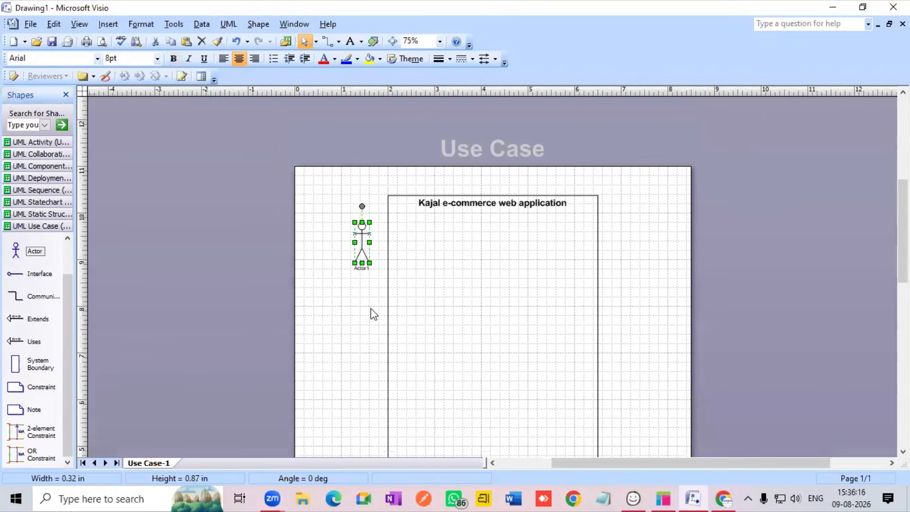
pyautogui.doubleClick(361, 269)
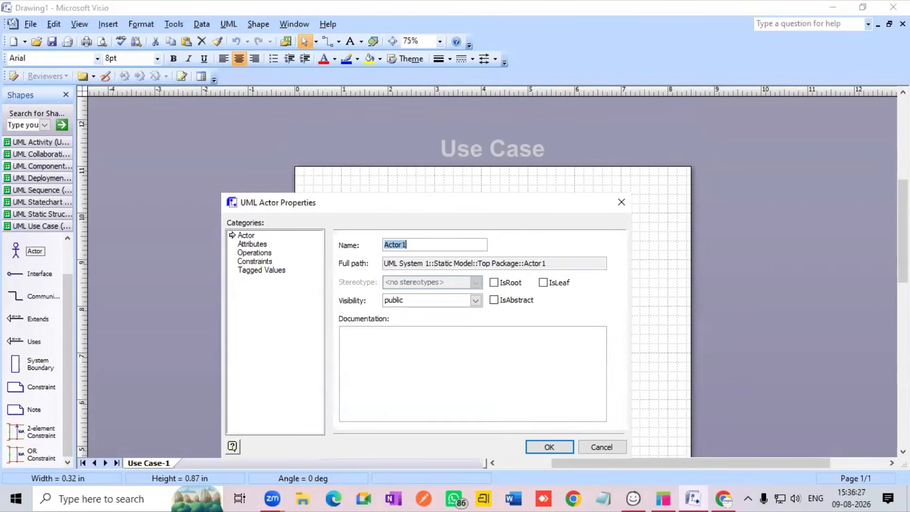
pyautogui.press('BackSpace')
pyautogui.write('customer')
pyautogui.press('Return')
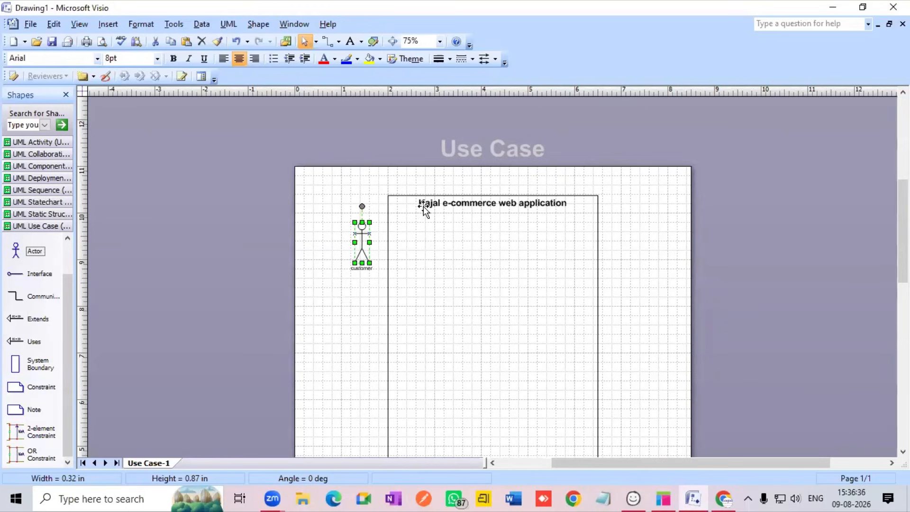
pyautogui.scroll(-1, 422, 210)
pyautogui.click(340, 298)
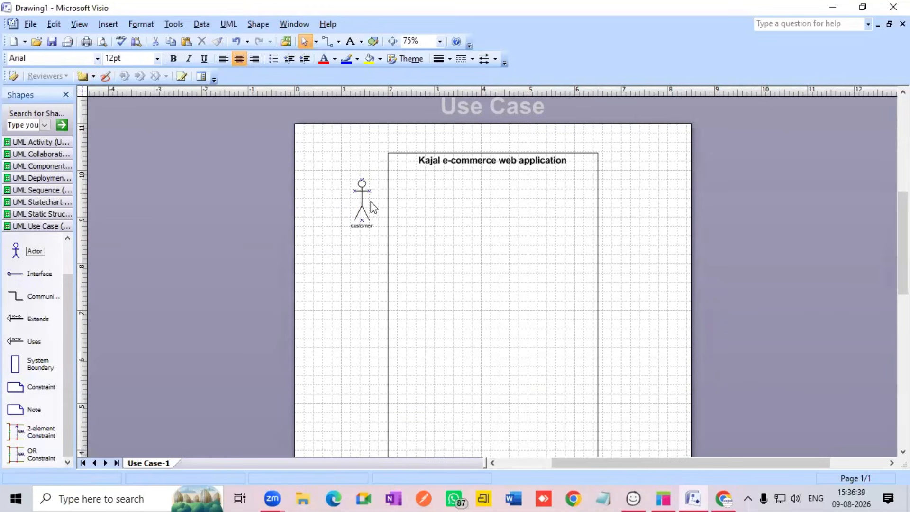
# - Enlarge the drawing view to 100% zoom with the customer actor and boundary heading in sight
pyautogui.click(440, 42)
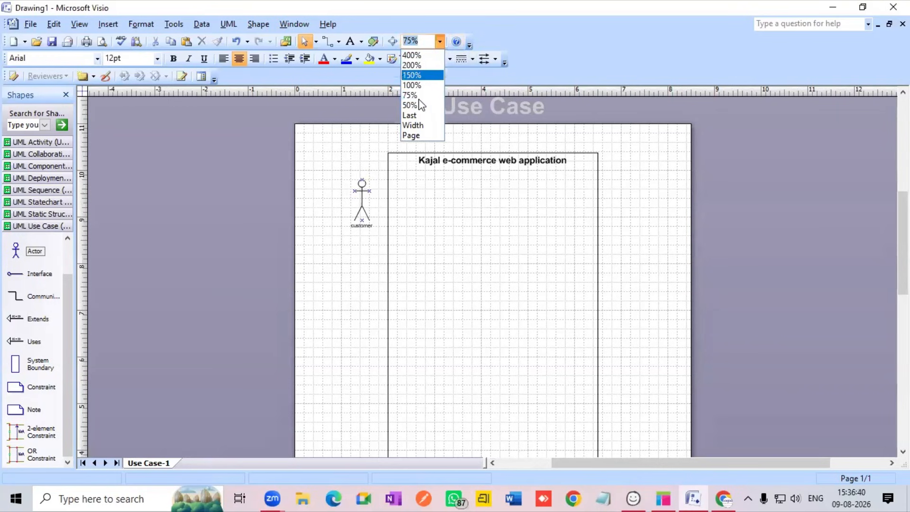
pyautogui.click(412, 85)
pyautogui.scroll(1, 397, 180)
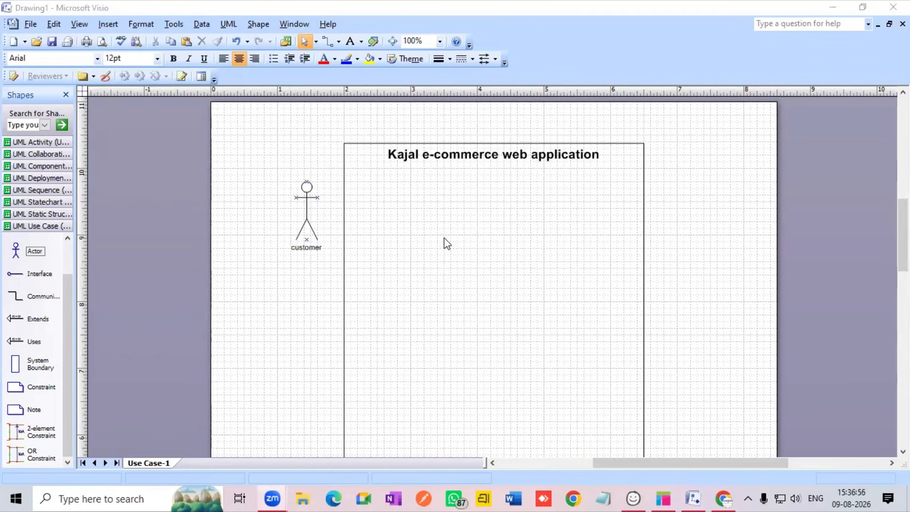
pyautogui.scroll(-1, 438, 239)
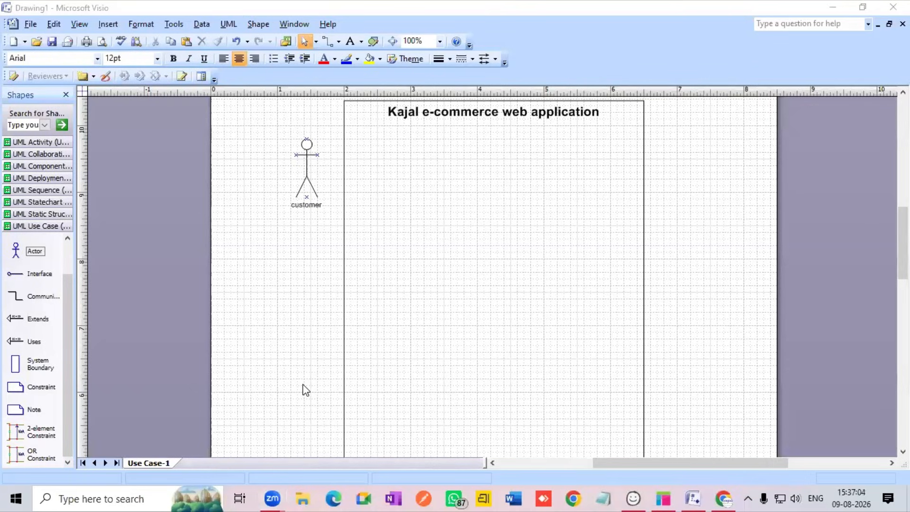
pyautogui.scroll(3, 471, 208)
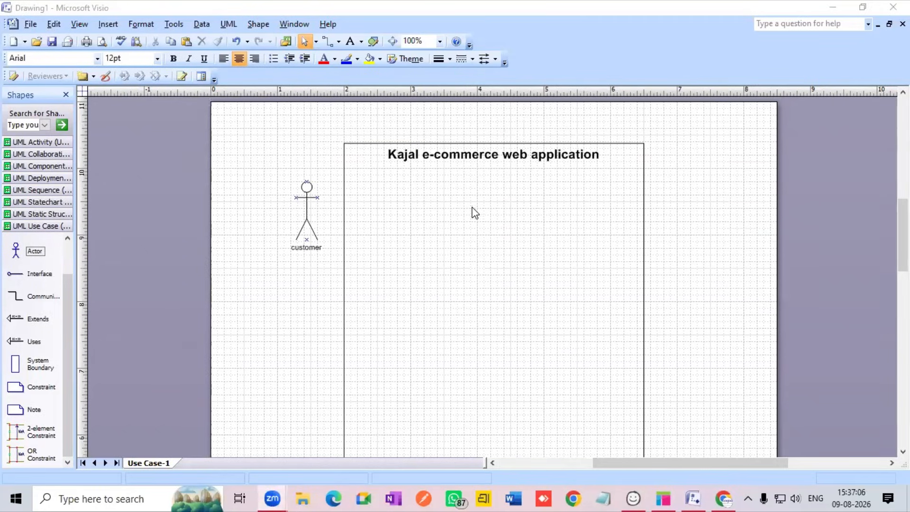
pyautogui.click(471, 200)
pyautogui.doubleClick(471, 200)
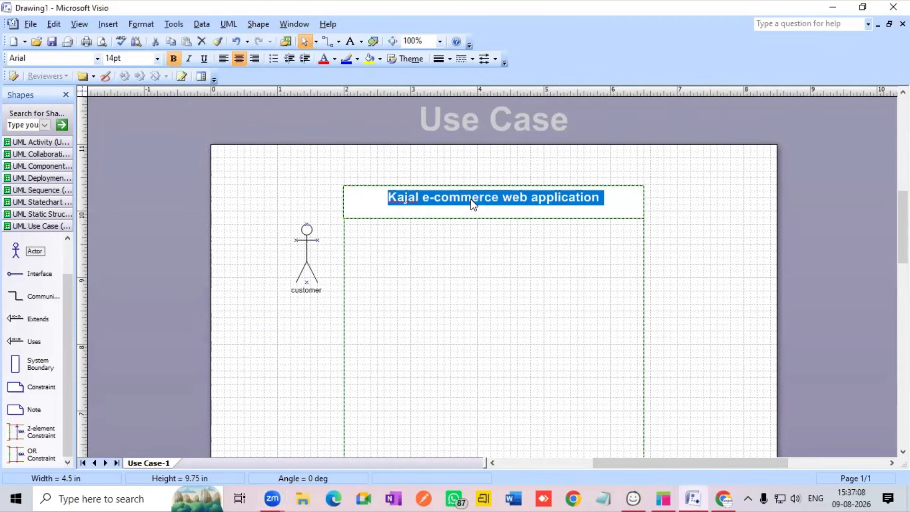
pyautogui.click(618, 200)
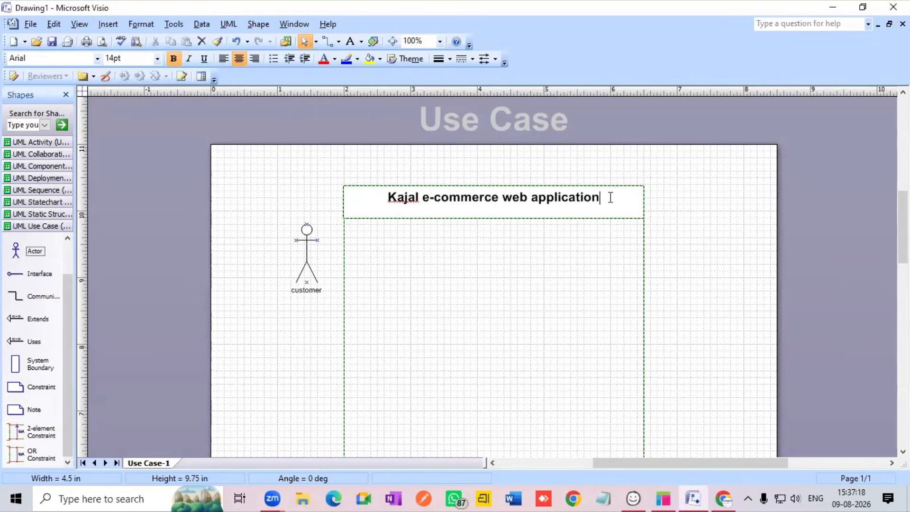
pyautogui.click(658, 215)
# - Place a second Actor outside the system boundary's right edge, lower than the customer, and name it "DB admin"
pyautogui.scroll(-1, 290, 242)
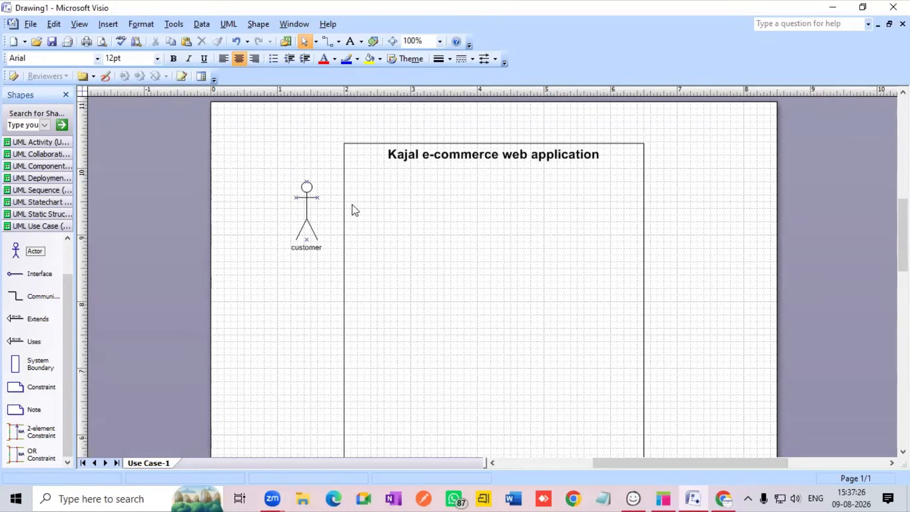
pyautogui.moveTo(14, 259); pyautogui.dragTo(687, 341)
pyautogui.doubleClick(685, 363)
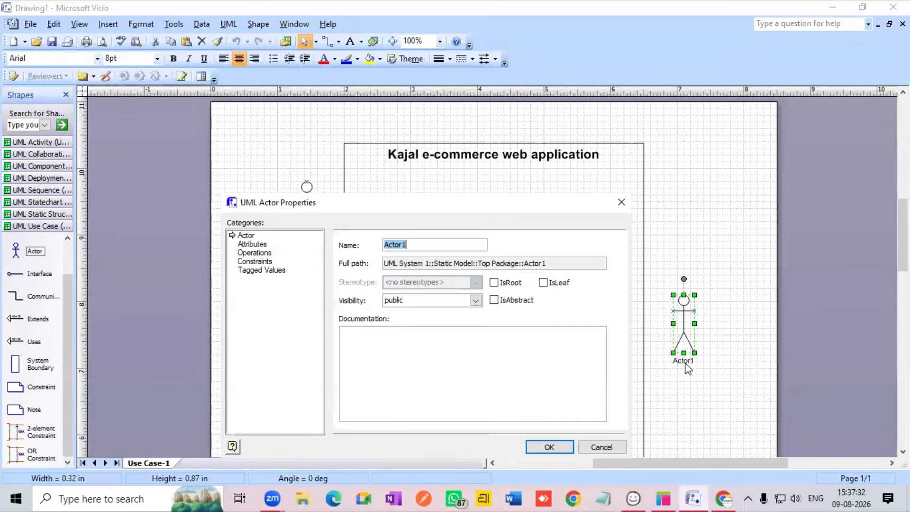
pyautogui.press('BackSpace')
pyautogui.write('DB')
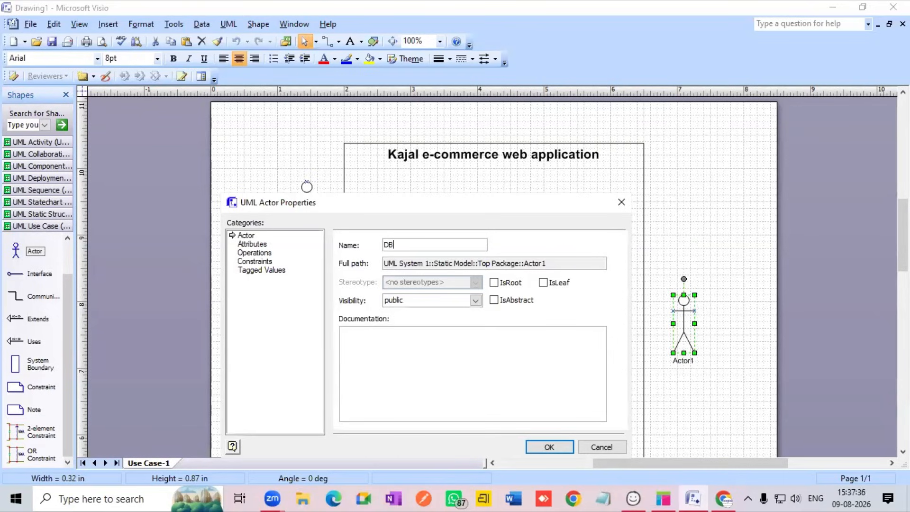
pyautogui.write(' admin')
pyautogui.press('Return')
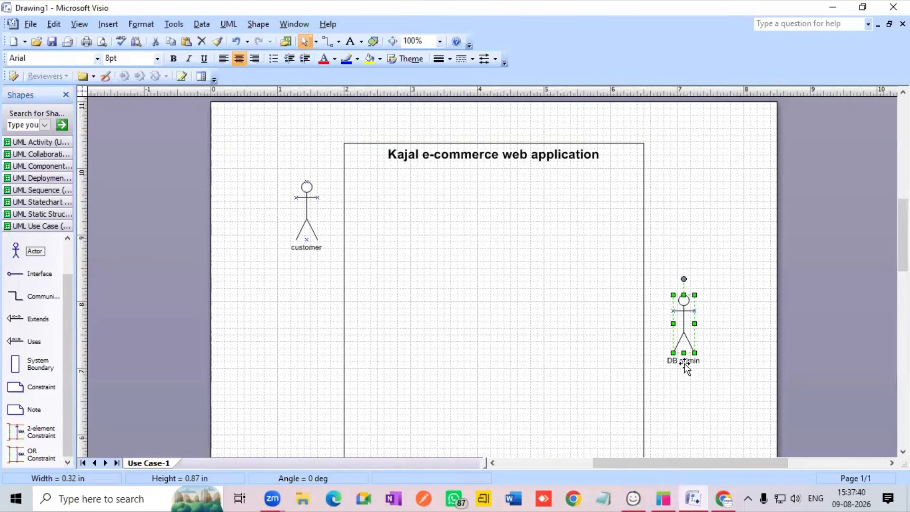
pyautogui.scroll(-1, 635, 353)
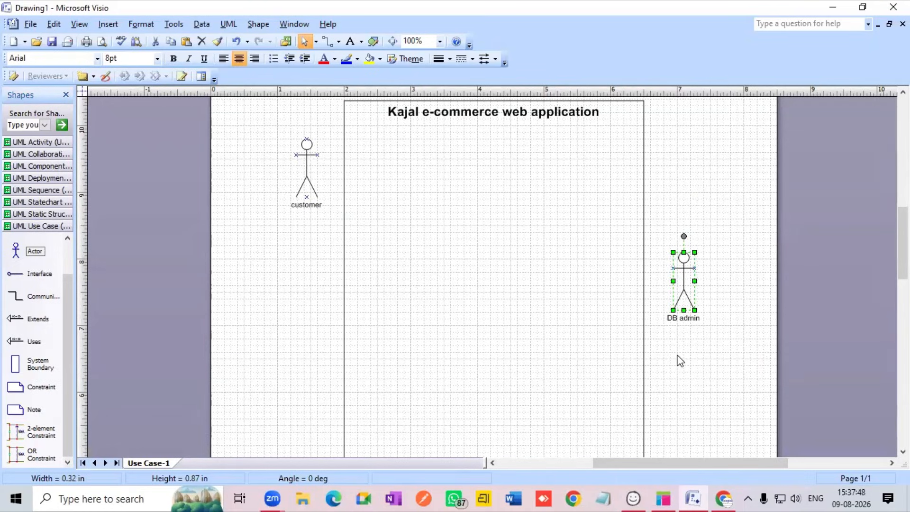
pyautogui.scroll(-3, 680, 361)
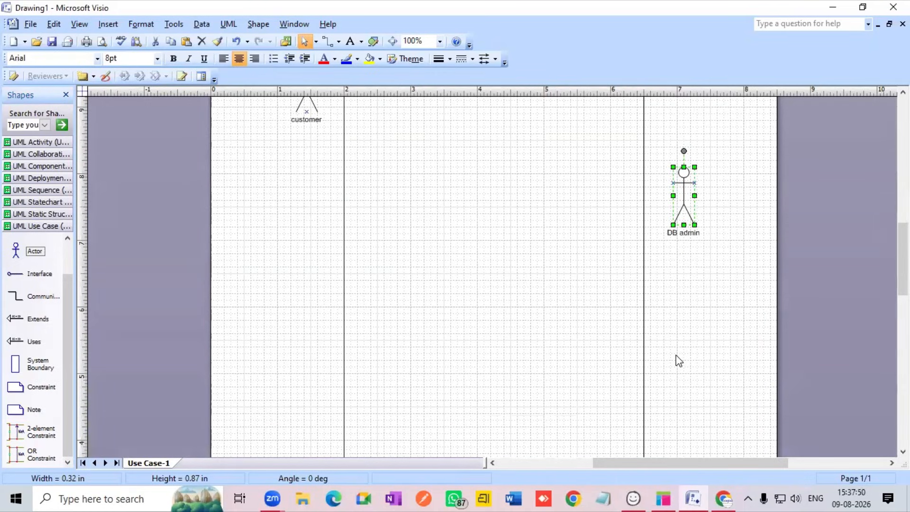
pyautogui.scroll(2, 680, 361)
pyautogui.scroll(2, 679, 361)
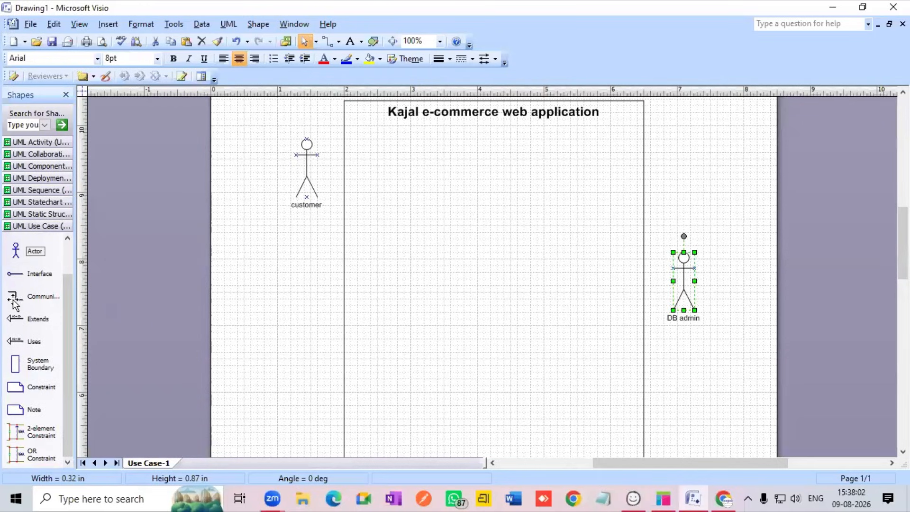
# - Place a Use Case inside the system boundary, centred just below its heading, and name it "registration"
pyautogui.scroll(1, 14, 285)
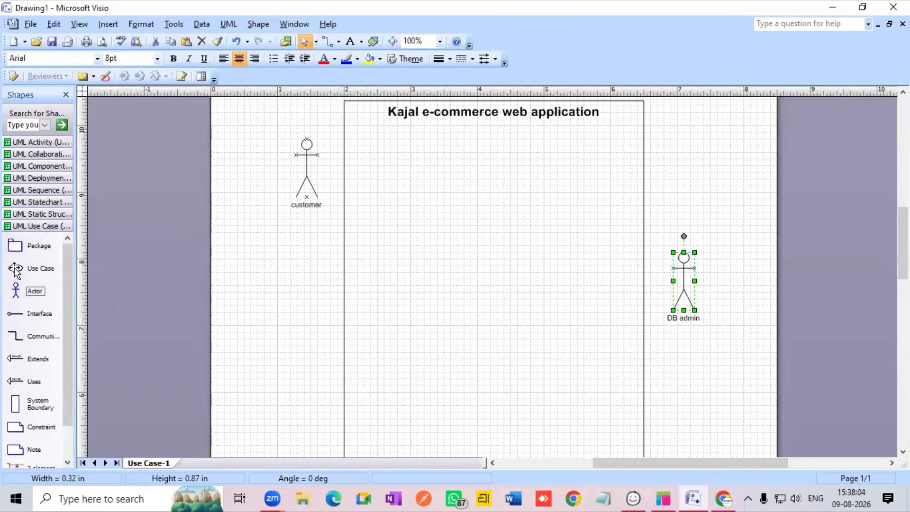
pyautogui.moveTo(19, 274); pyautogui.dragTo(488, 141)
pyautogui.doubleClick(488, 139)
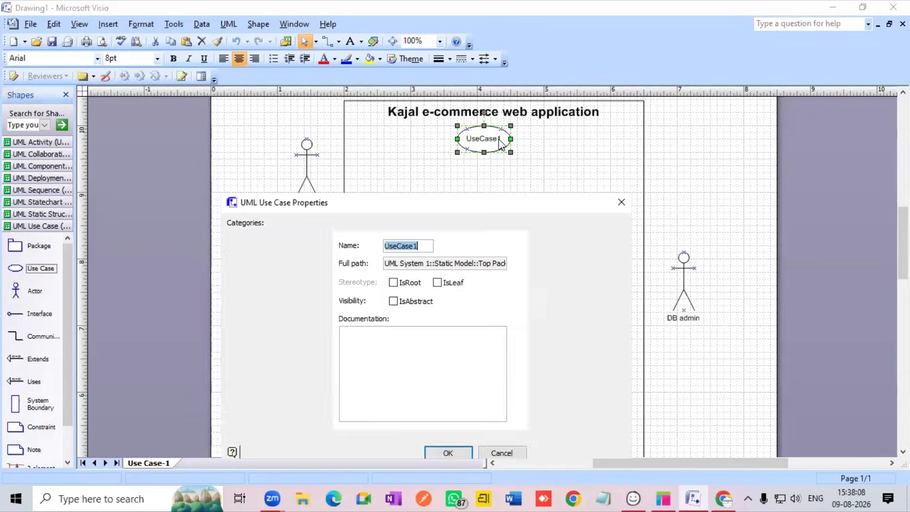
pyautogui.write('\\')
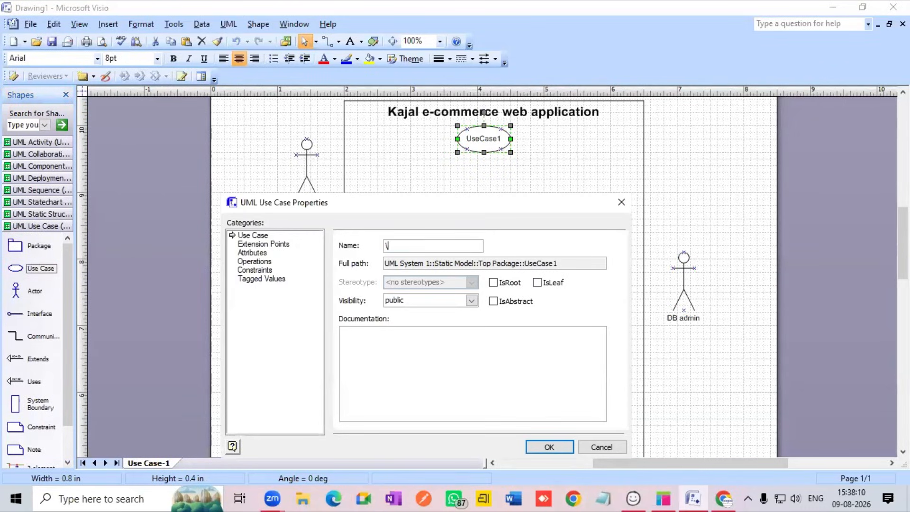
pyautogui.press('BackSpace')
pyautogui.write('registration')
pyautogui.press('Return')
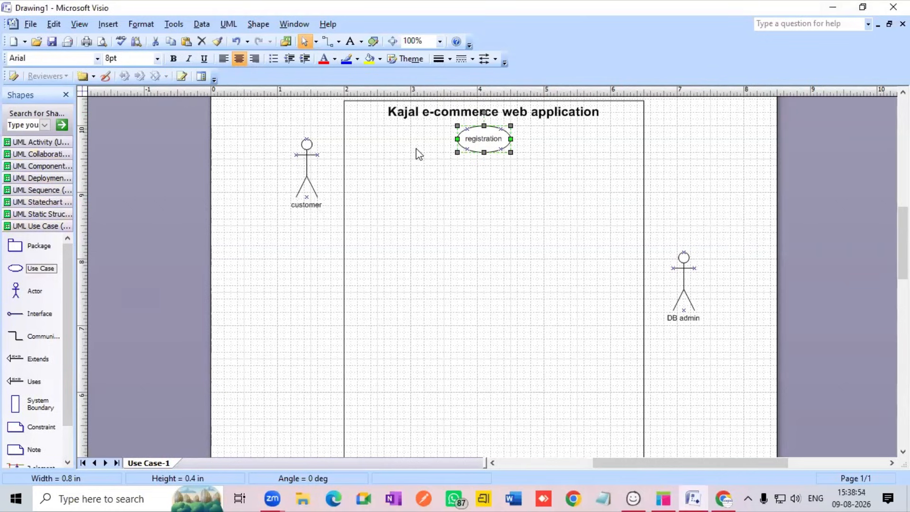
# - Add a Use Case below and to the left of registration, near the boundary's left edge, and name it "entername"
pyautogui.moveTo(16, 268); pyautogui.dragTo(397, 195)
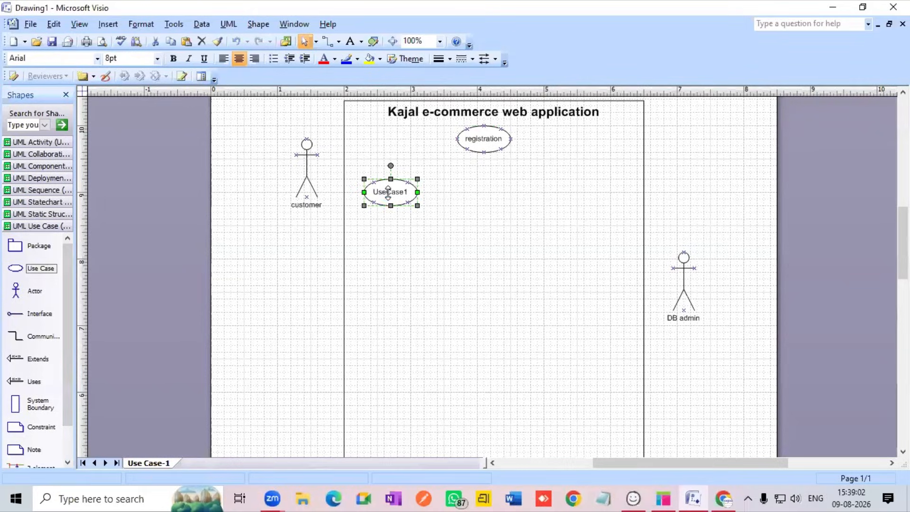
pyautogui.doubleClick(388, 195)
pyautogui.press('BackSpace')
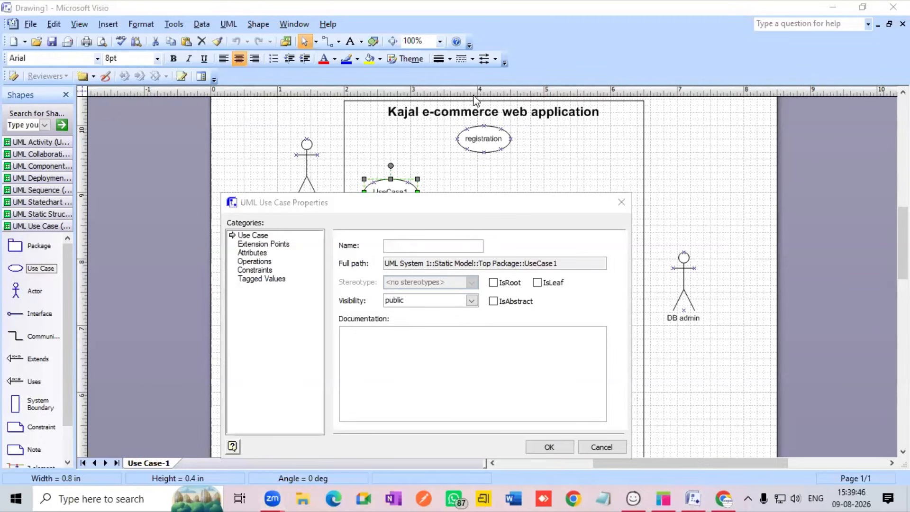
pyautogui.click(430, 243)
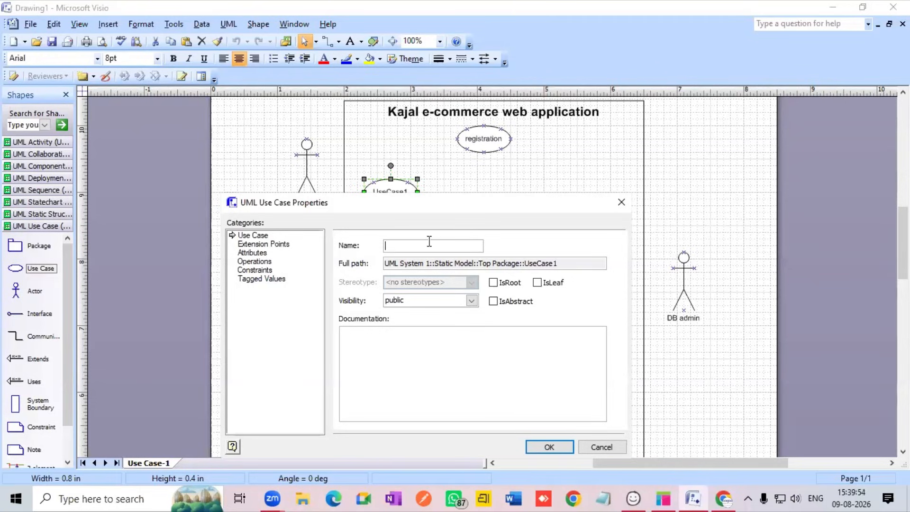
pyautogui.write('entername')
pyautogui.press('Return')
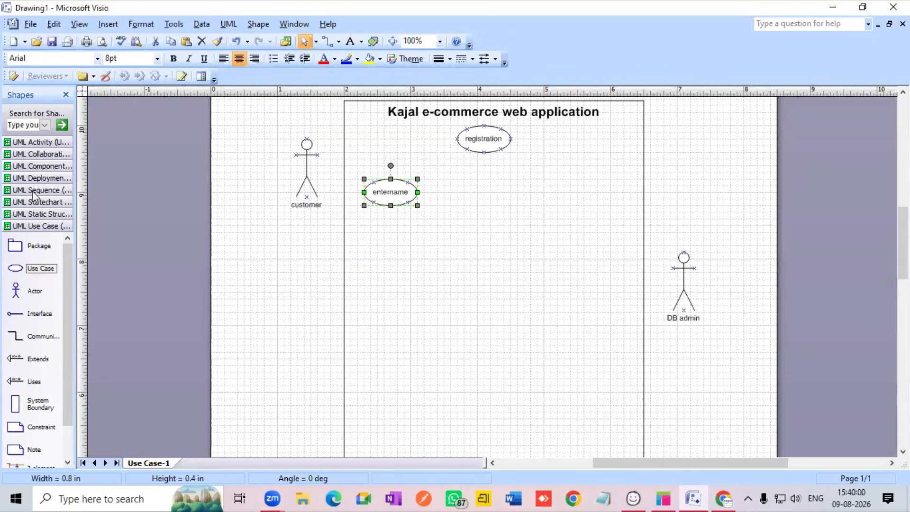
# - Add a Use Case directly below registration, beside entername, and name it "enter email"
pyautogui.moveTo(14, 269); pyautogui.dragTo(479, 192)
pyautogui.doubleClick(481, 194)
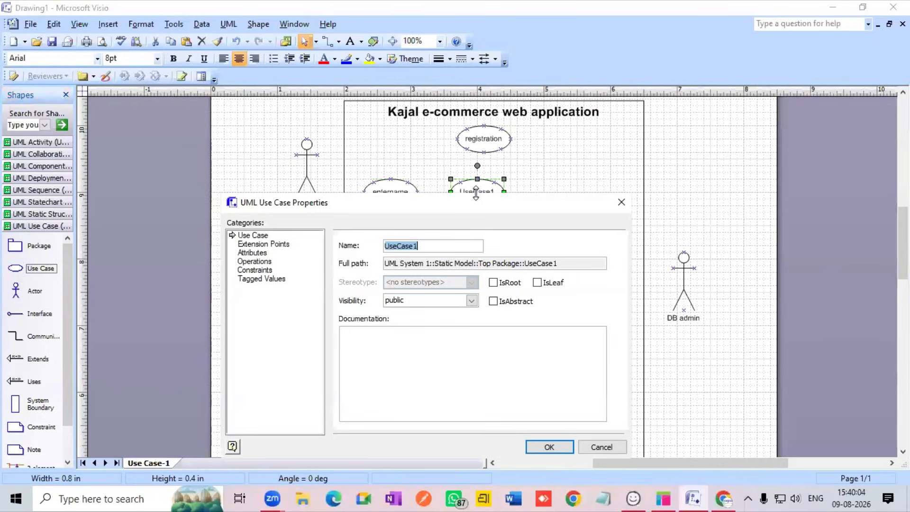
pyautogui.press('BackSpace')
pyautogui.write('enter email')
pyautogui.press('Return')
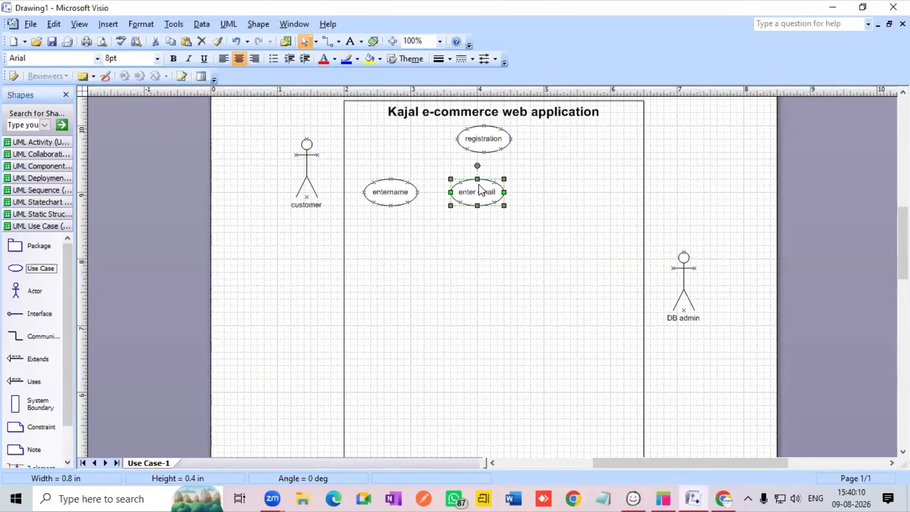
# - Add a Use Case to the right of enter email and name it "create pswd"
pyautogui.moveTo(14, 268); pyautogui.dragTo(558, 192)
pyautogui.doubleClick(559, 186)
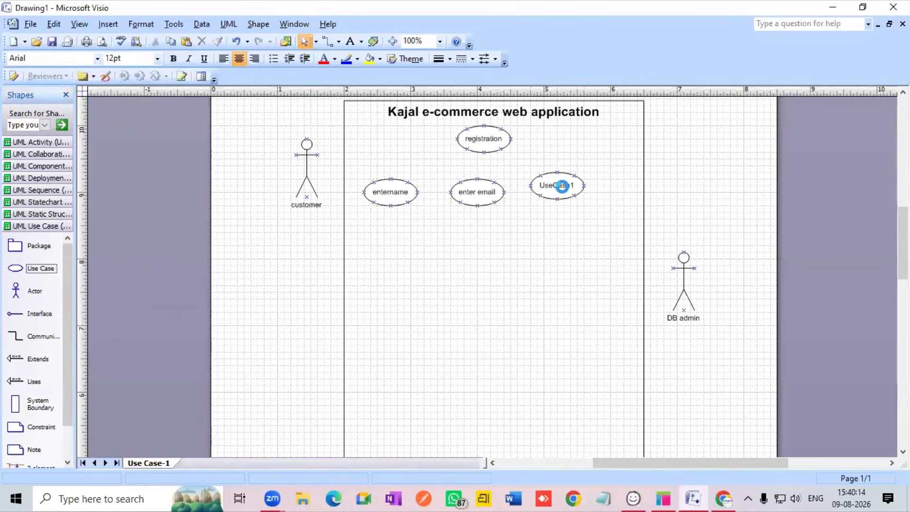
pyautogui.press('BackSpace')
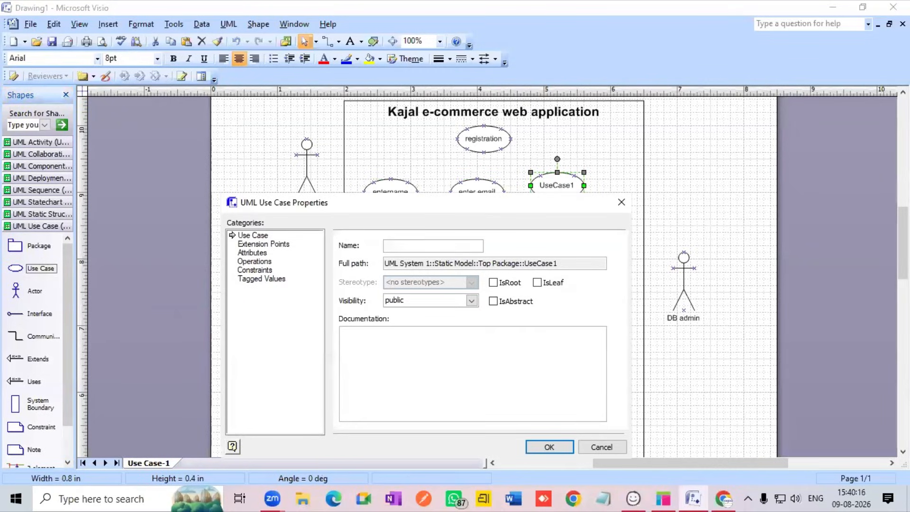
pyautogui.write('create pswd')
pyautogui.press('Return')
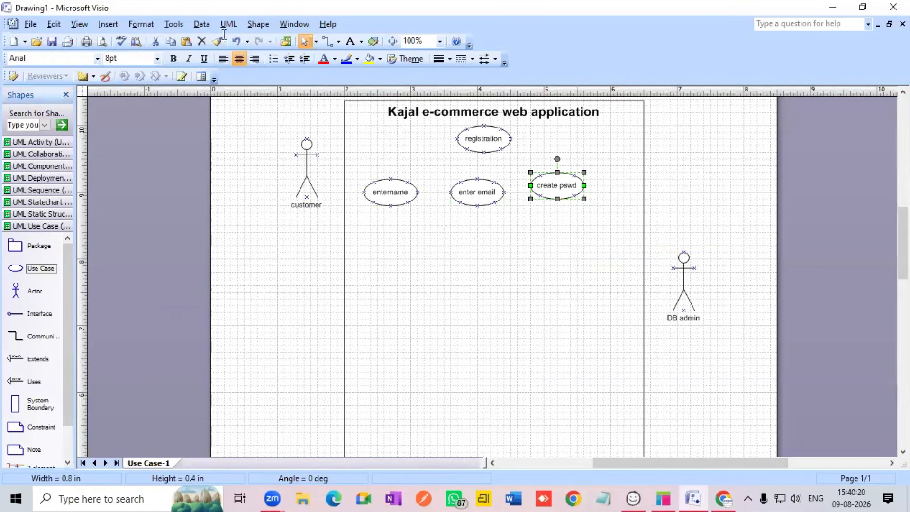
# - Add a Use Case to the right of registration, above create pswd, and name it "ENter phno"
pyautogui.moveTo(16, 268); pyautogui.dragTo(584, 133)
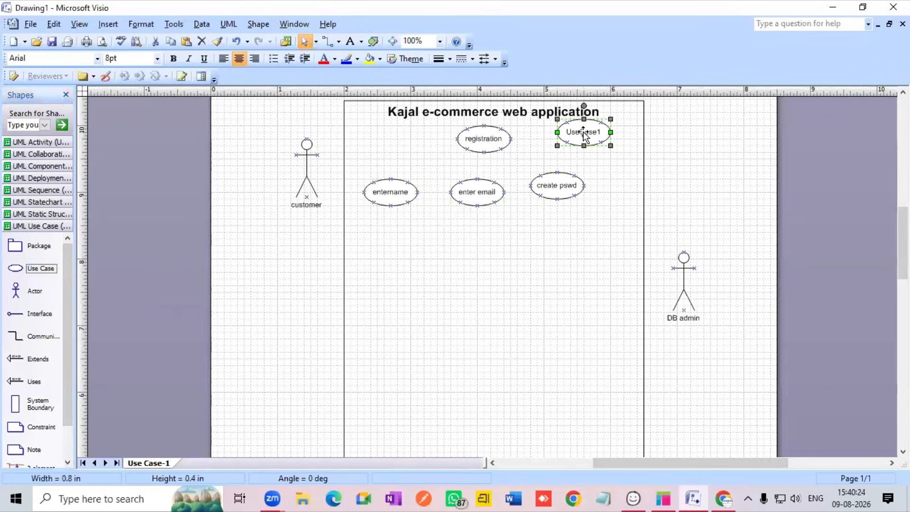
pyautogui.doubleClick(585, 134)
pyautogui.press('BackSpace')
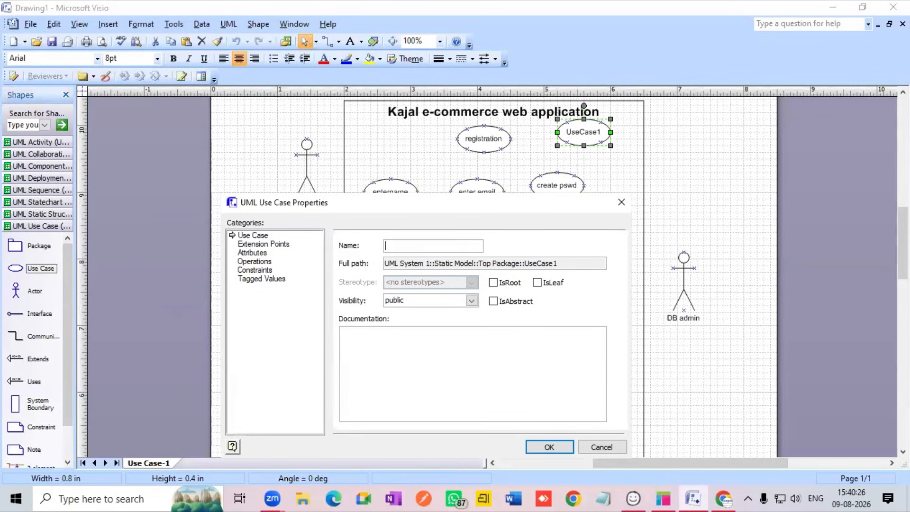
pyautogui.write('ENter phno')
pyautogui.press('Return')
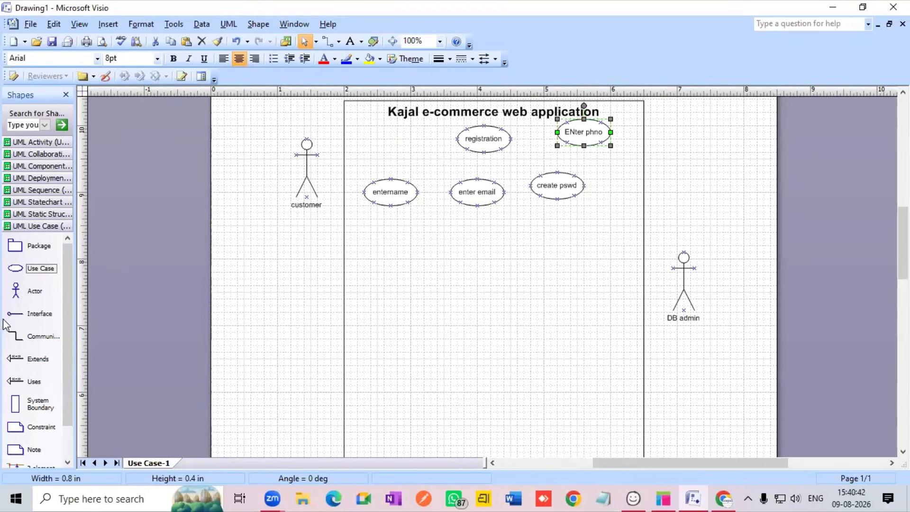
# - Connect registration to entername and to enter email with Uses relationships whose arrows point at the two lower use cases
pyautogui.scroll(-1, 8, 321)
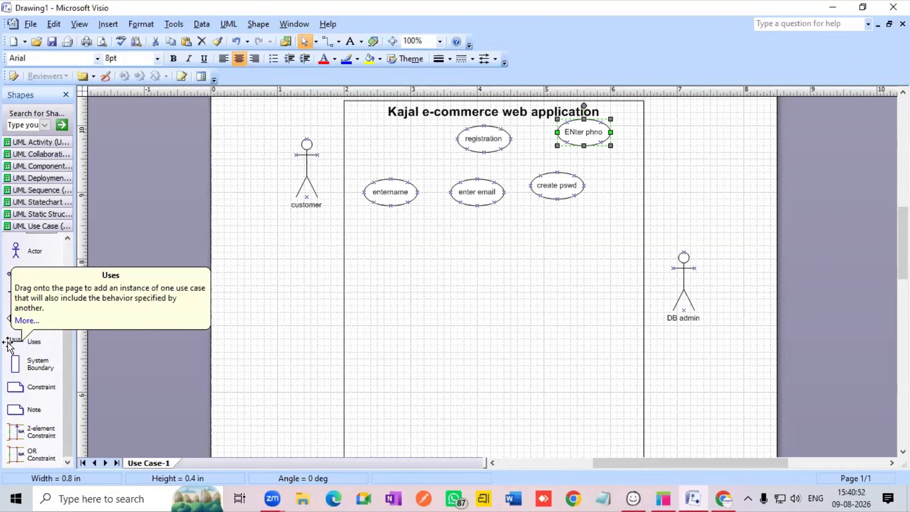
pyautogui.moveTo(7, 343)
pyautogui.mouseDown()
pyautogui.moveTo(306, 300)
pyautogui.moveTo(434, 209)
pyautogui.moveTo(427, 177)
pyautogui.moveTo(416, 172)
pyautogui.moveTo(467, 150)
pyautogui.mouseUp()
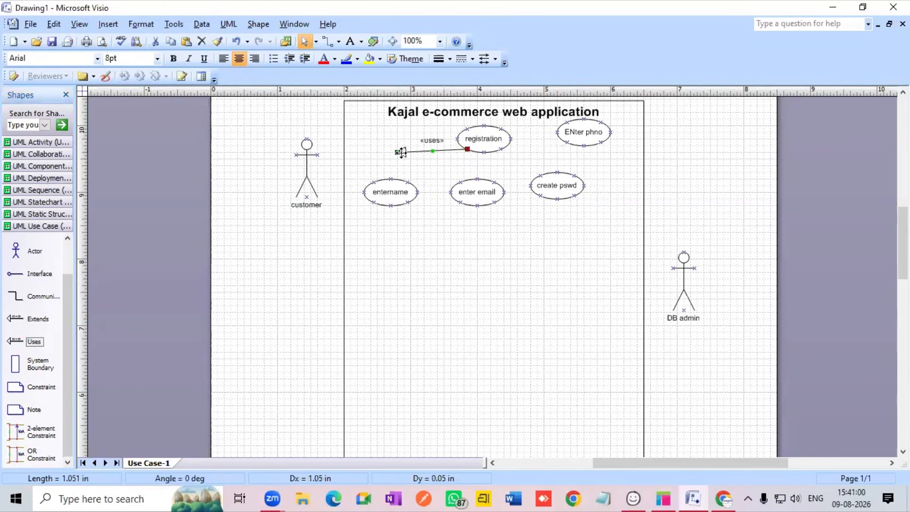
pyautogui.moveTo(397, 152); pyautogui.dragTo(392, 178)
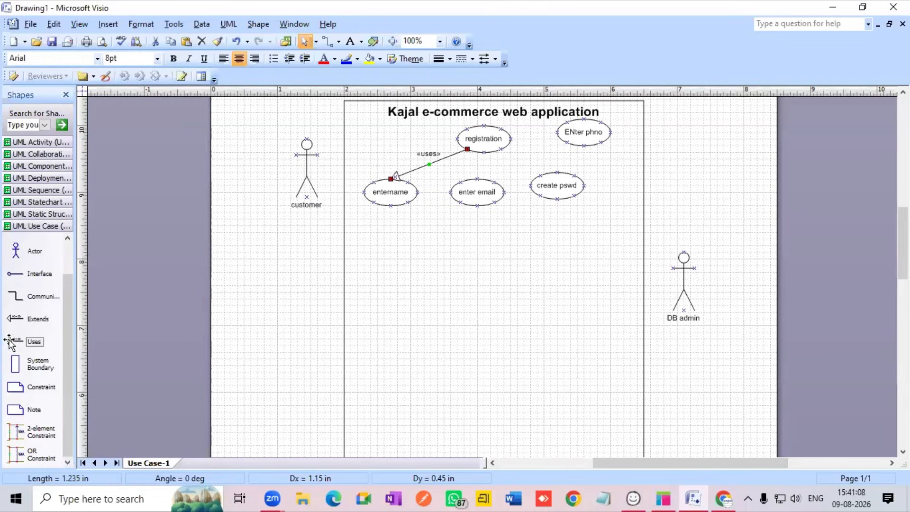
pyautogui.moveTo(14, 342); pyautogui.dragTo(393, 260)
pyautogui.moveTo(476, 250); pyautogui.dragTo(484, 152)
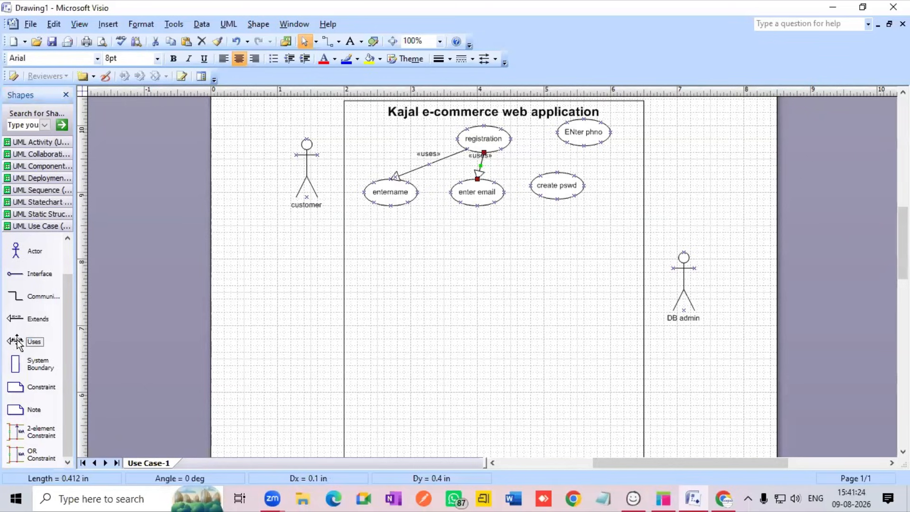
# - Connect registration to create pswd with a Uses relationship, and ENter phno to registration with an Extends relationship
pyautogui.moveTo(17, 342); pyautogui.dragTo(594, 256)
pyautogui.moveTo(544, 196); pyautogui.dragTo(511, 139)
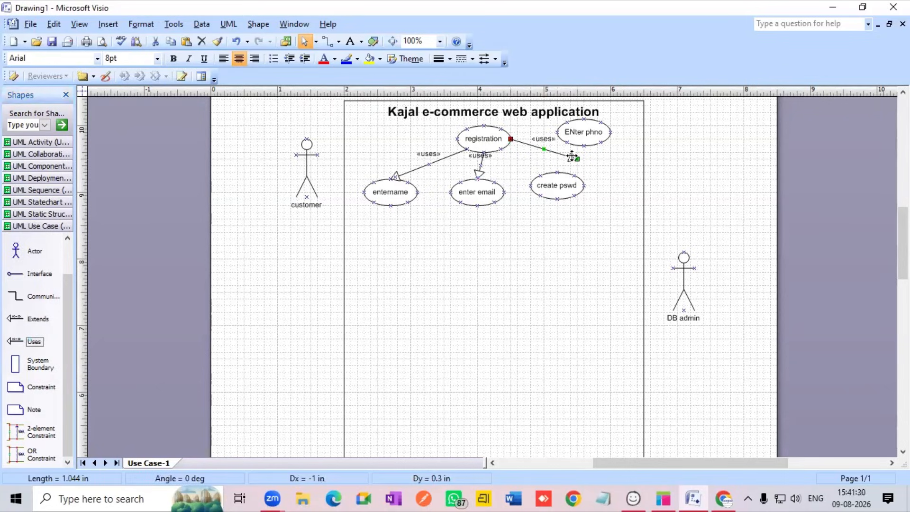
pyautogui.moveTo(569, 156); pyautogui.dragTo(556, 172)
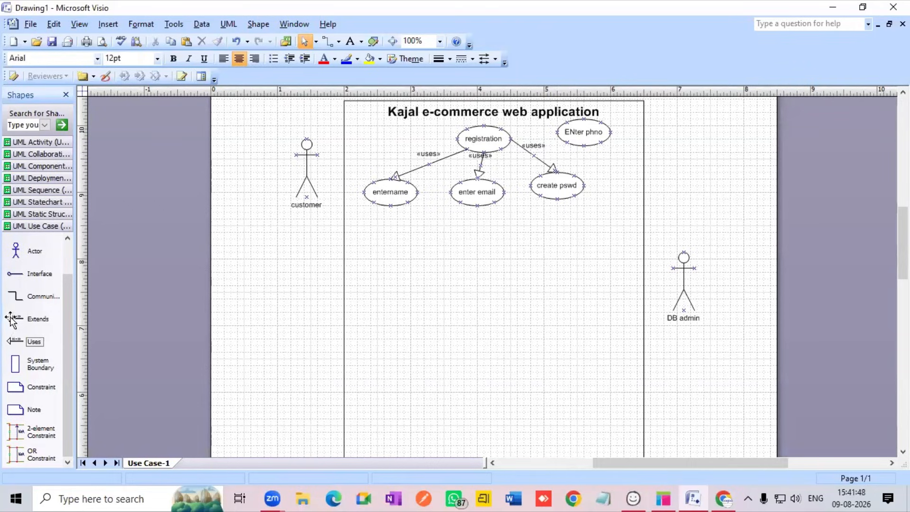
pyautogui.moveTo(14, 319); pyautogui.dragTo(502, 128)
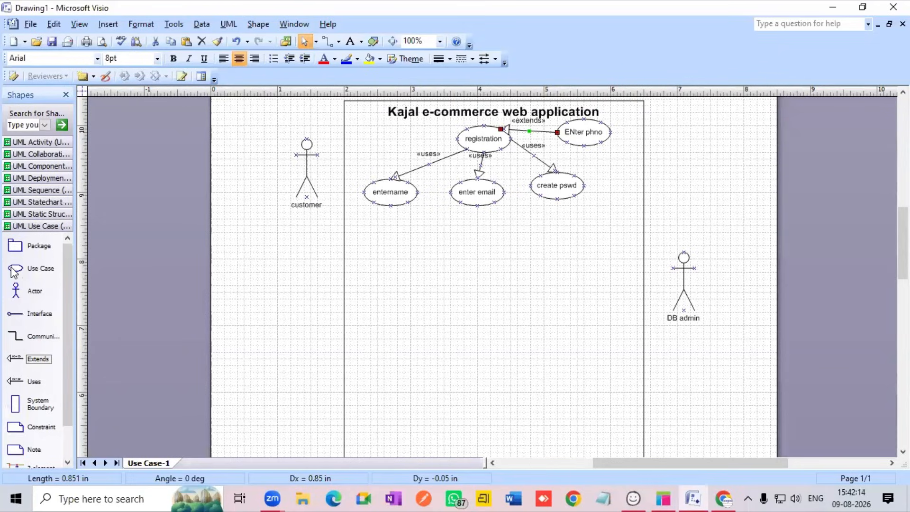
# - Add a Use Case just below enter email and name it "login"
pyautogui.moveTo(15, 268); pyautogui.dragTo(495, 229)
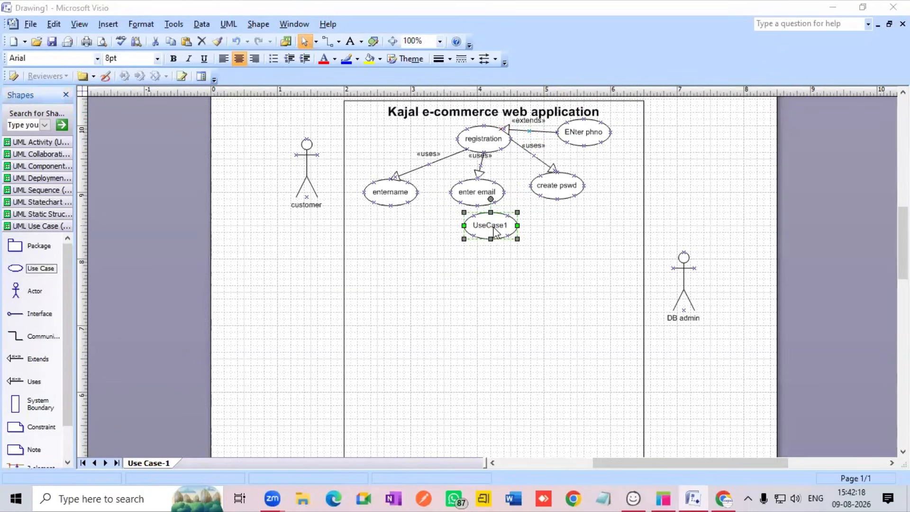
pyautogui.doubleClick(495, 230)
pyautogui.press('BackSpace')
pyautogui.write('login')
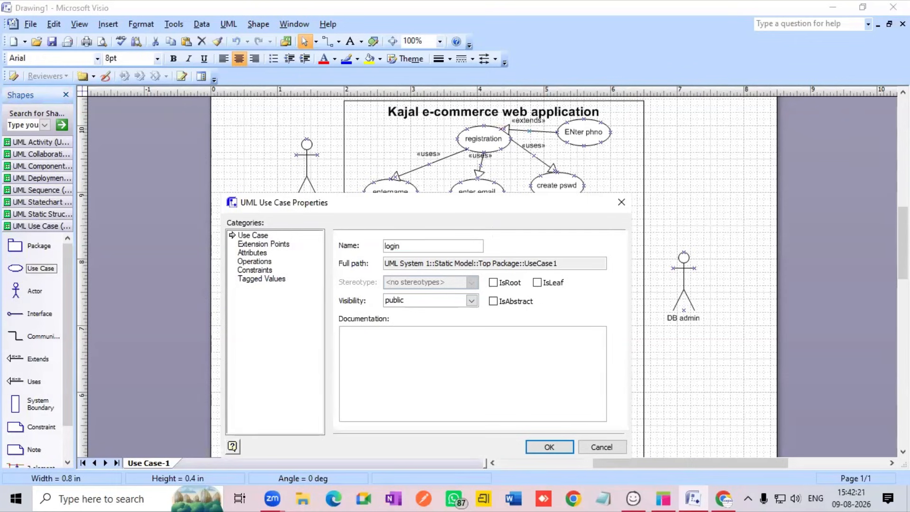
pyautogui.press('Return')
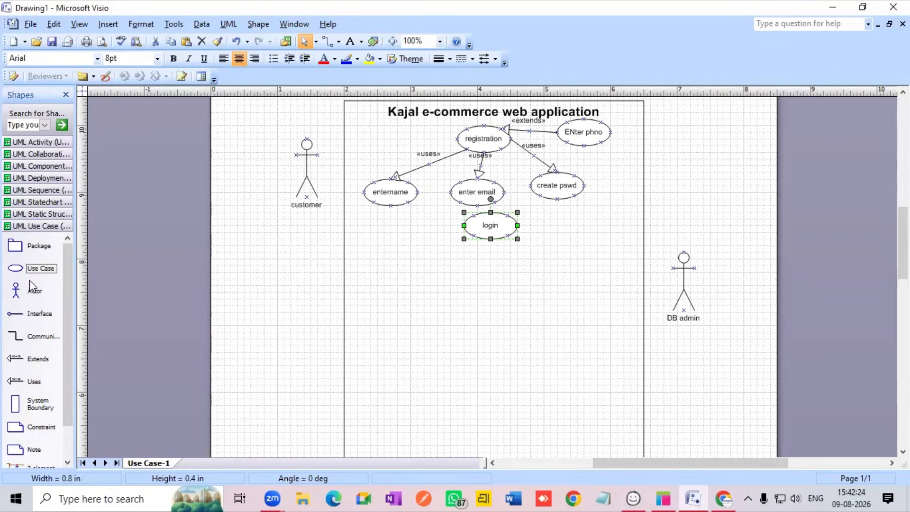
# - Add a Use Case below and to the left of login and name it "enter name"
pyautogui.moveTo(9, 268); pyautogui.dragTo(411, 279)
pyautogui.doubleClick(410, 279)
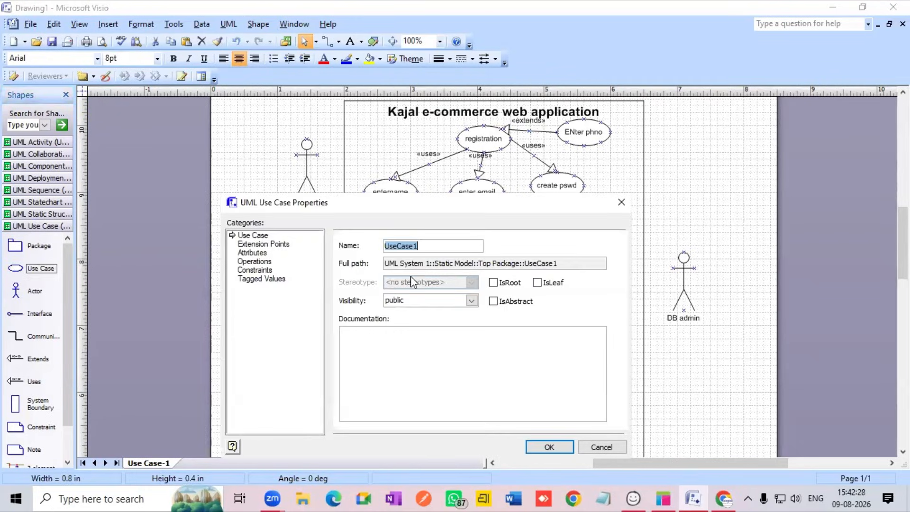
pyautogui.write('enter name')
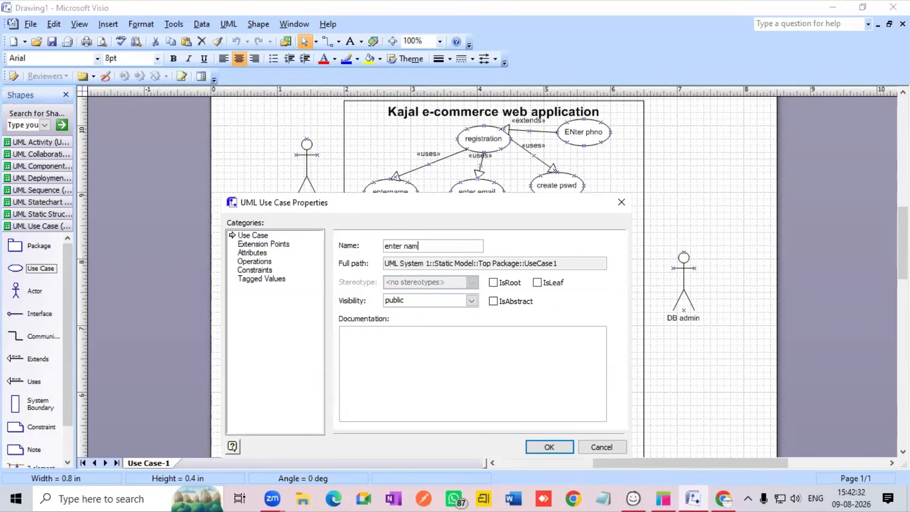
pyautogui.press('Return')
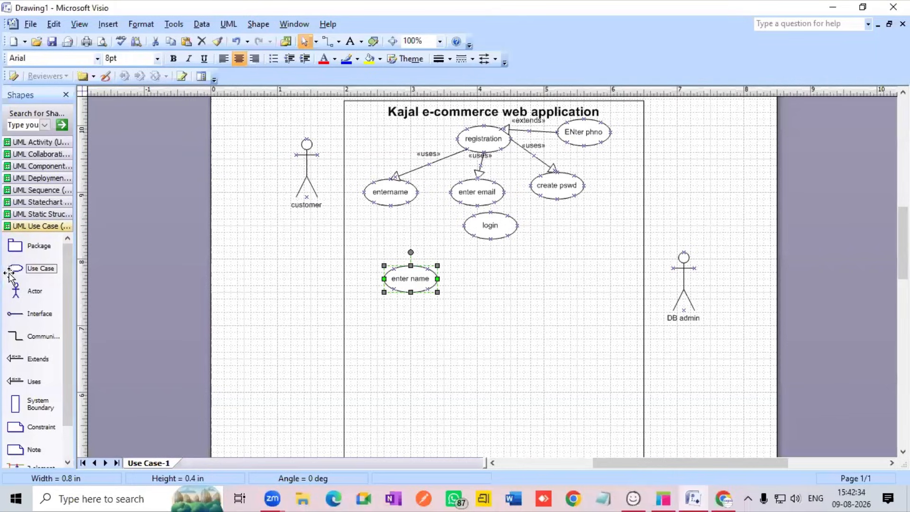
# - Add a Use Case below and to the right of login and name it "enter pswd"
pyautogui.moveTo(15, 268); pyautogui.dragTo(526, 279)
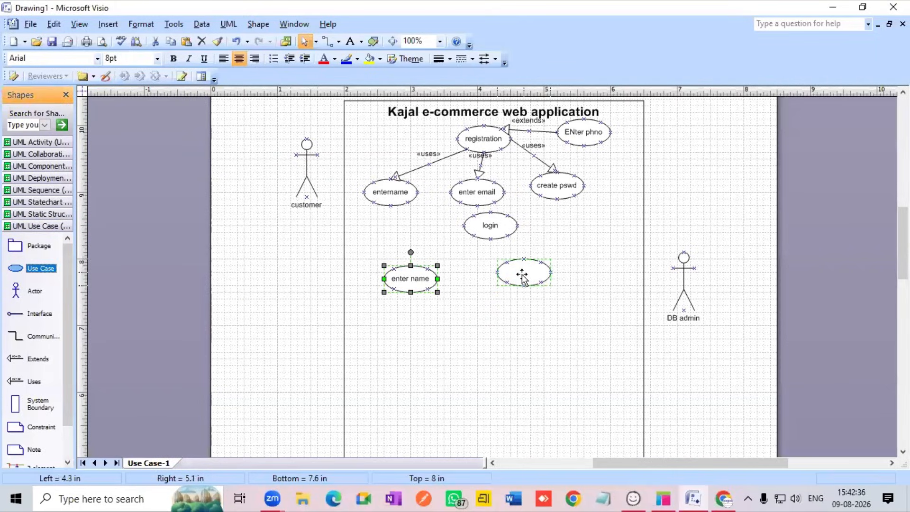
pyautogui.doubleClick(526, 280)
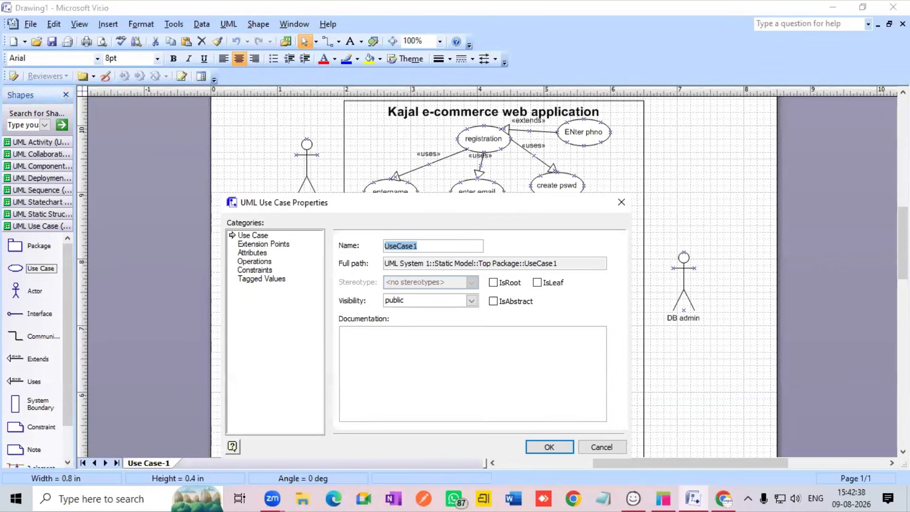
pyautogui.press('BackSpace')
pyautogui.write('enter pswd')
pyautogui.press('Return')
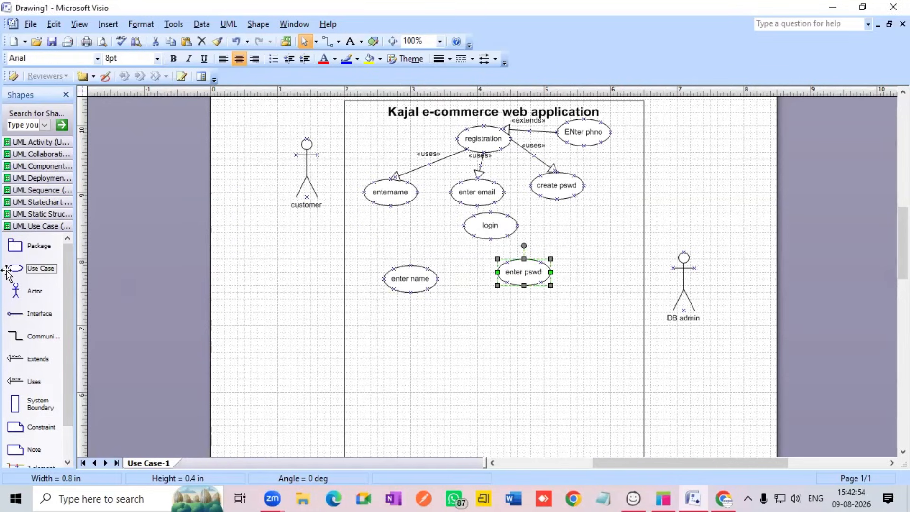
# - Add a Use Case to the right of login, above enter pswd, and name it "forgot pswd"
pyautogui.moveTo(14, 271); pyautogui.dragTo(588, 245)
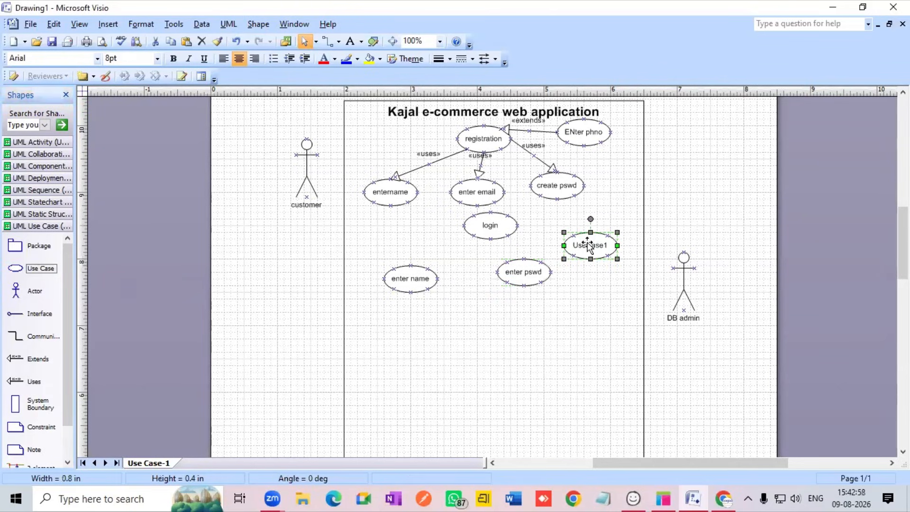
pyautogui.doubleClick(587, 245)
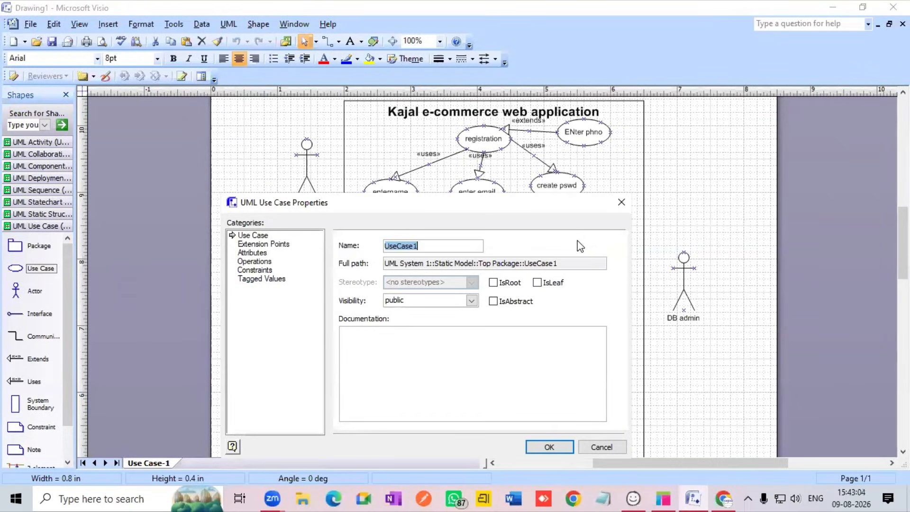
pyautogui.press('BackSpace')
pyautogui.write('forgot pswd')
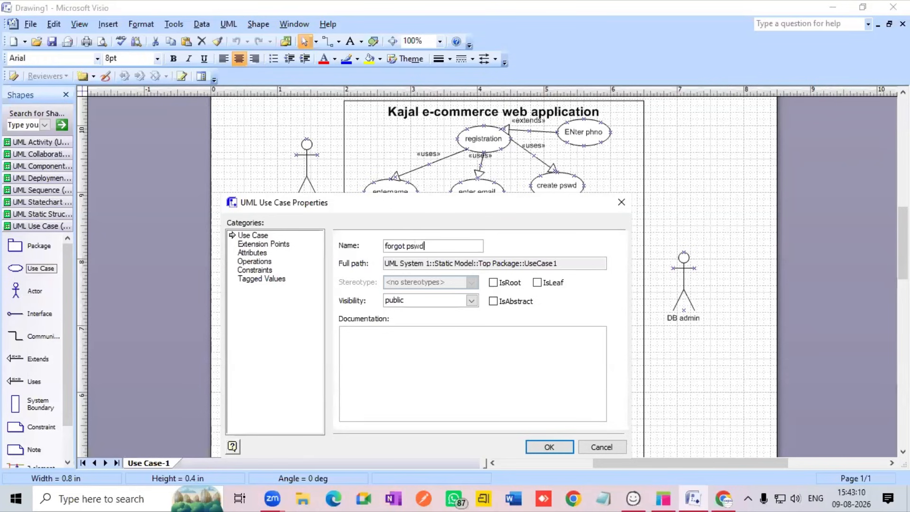
pyautogui.press('Return')
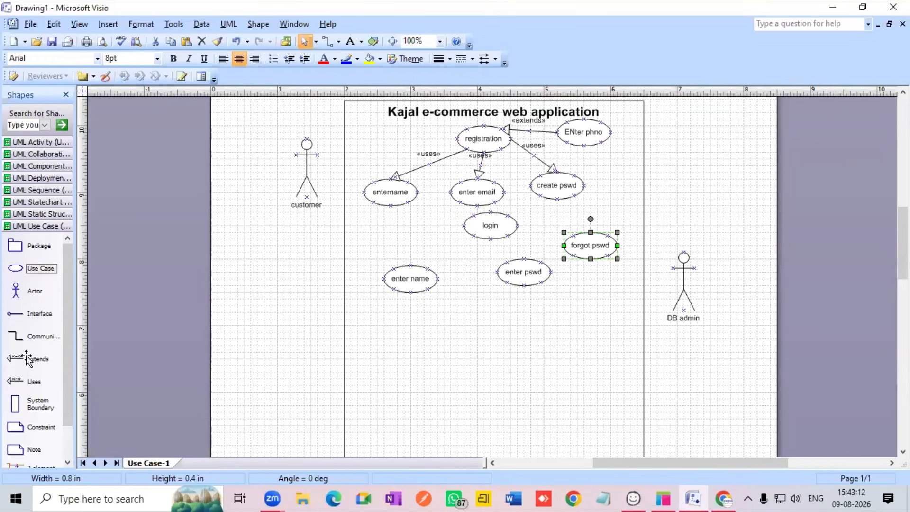
# - Connect login to enter name and enter pswd with Uses relationships, moving enter pswd directly below login and forgot pswd beside it
pyautogui.moveTo(12, 389); pyautogui.dragTo(474, 236)
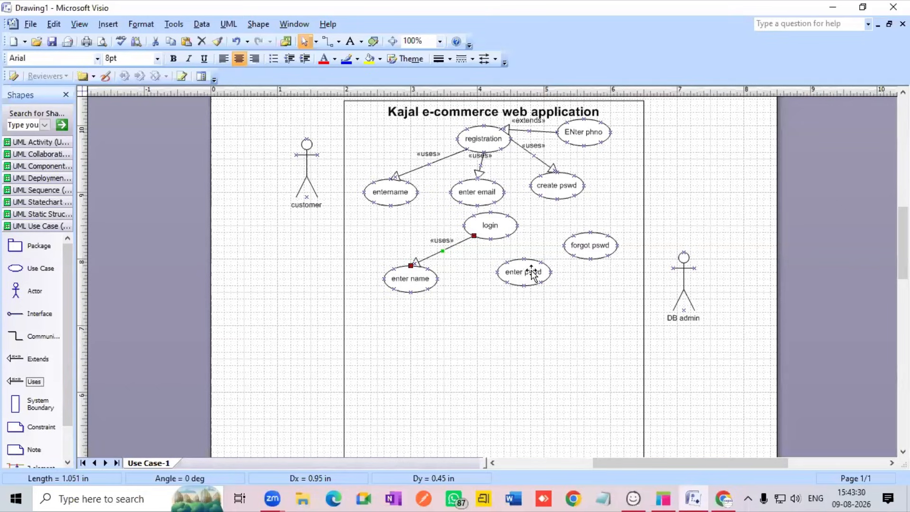
pyautogui.moveTo(532, 273); pyautogui.dragTo(499, 285)
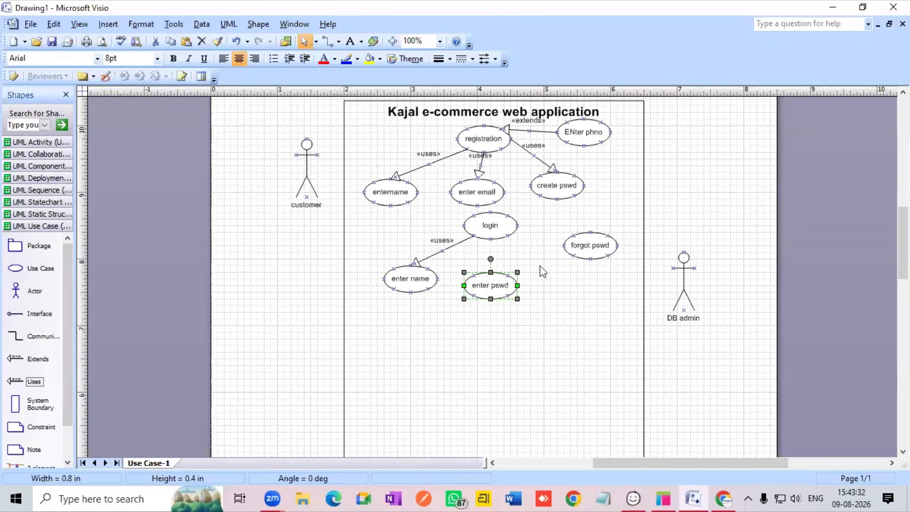
pyautogui.moveTo(587, 246); pyautogui.dragTo(560, 278)
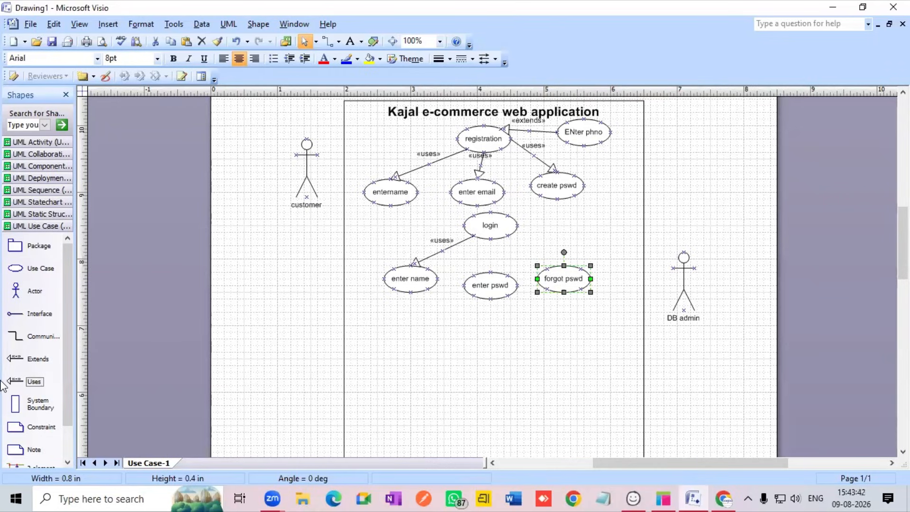
pyautogui.moveTo(10, 381); pyautogui.dragTo(490, 239)
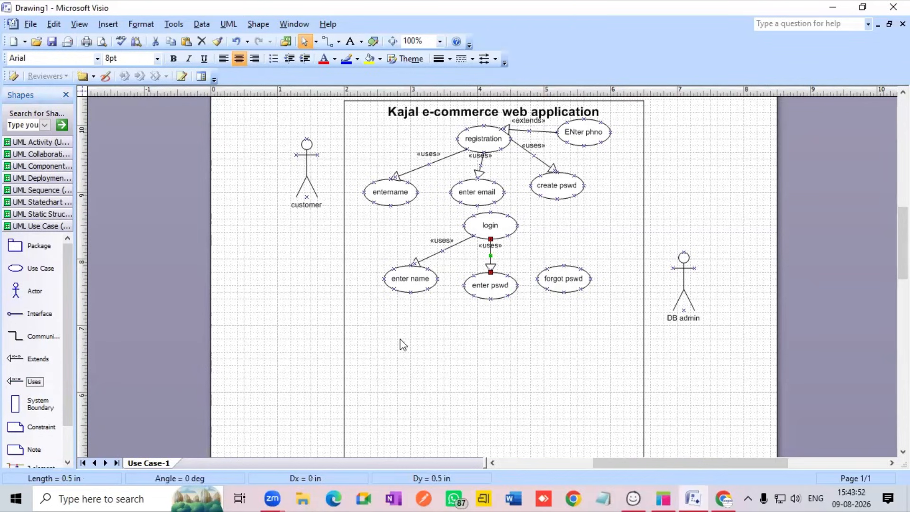
# - Connect forgot pswd to login with an Extends relationship whose arrow points at login
pyautogui.moveTo(14, 359); pyautogui.dragTo(427, 322)
pyautogui.moveTo(629, 301); pyautogui.dragTo(518, 226)
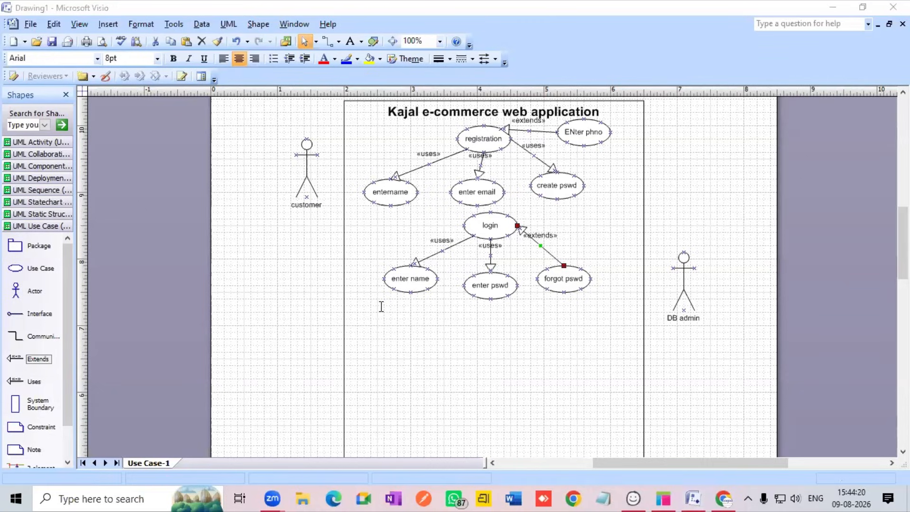
pyautogui.click(613, 212)
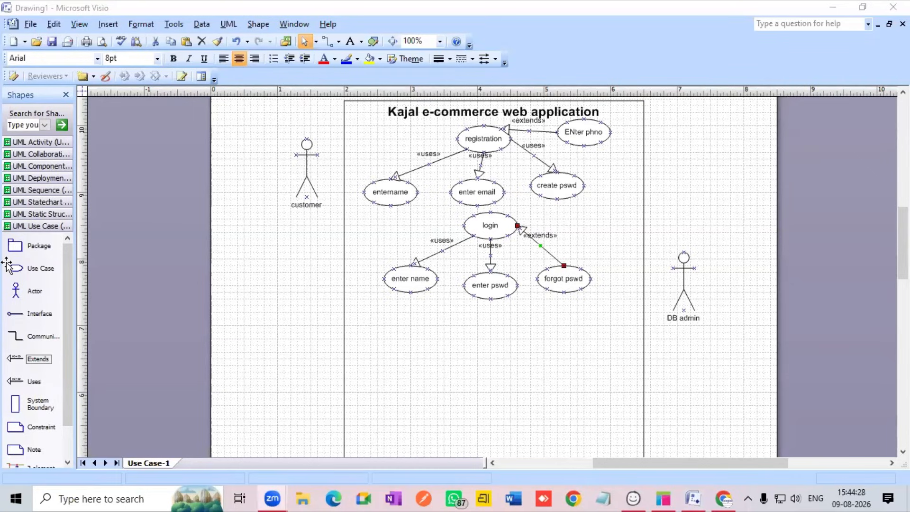
# - Add a Use Case directly below enter pswd and name it "product catalouge"
pyautogui.moveTo(15, 268); pyautogui.dragTo(495, 320)
pyautogui.doubleClick(495, 320)
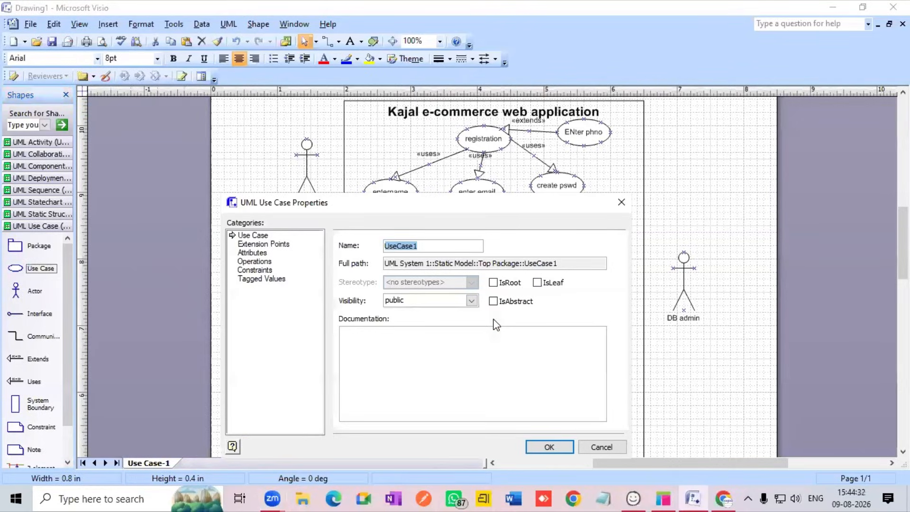
pyautogui.press('BackSpace')
pyautogui.write('product catalouge')
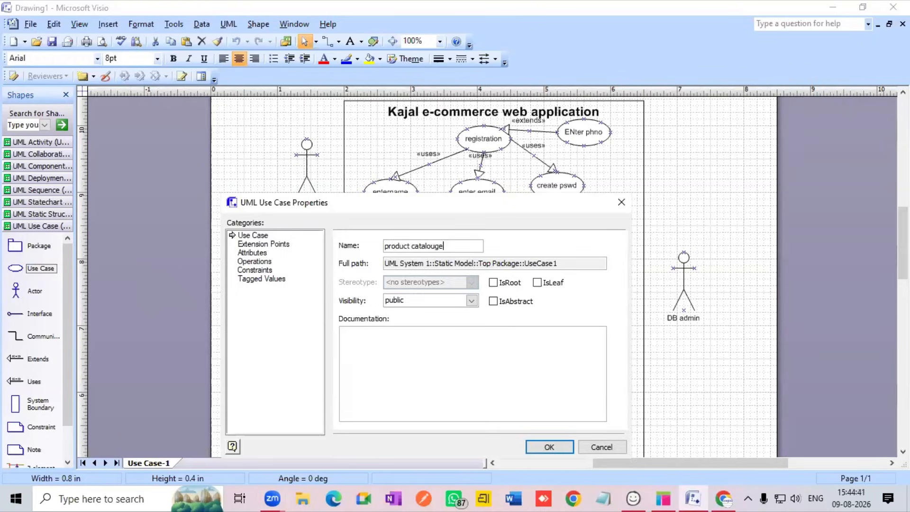
pyautogui.press('Return')
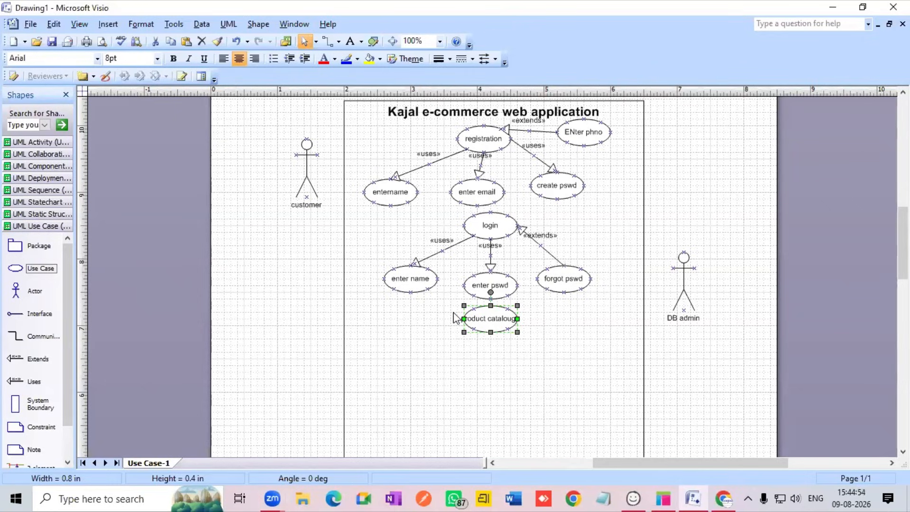
# - Add a Use Case below and to the left of product catalouge and name it "serach"
pyautogui.scroll(-1, 520, 341)
pyautogui.scroll(-2, 519, 338)
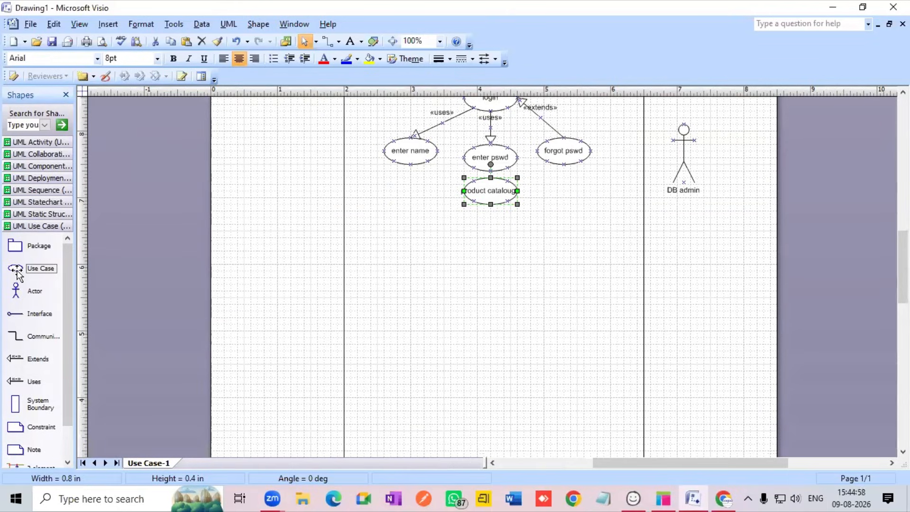
pyautogui.moveTo(15, 281); pyautogui.dragTo(436, 246)
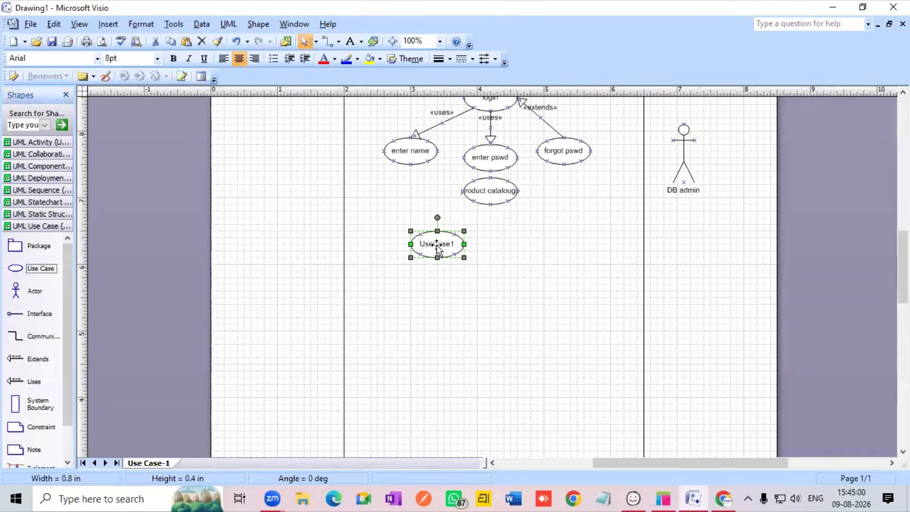
pyautogui.doubleClick(435, 245)
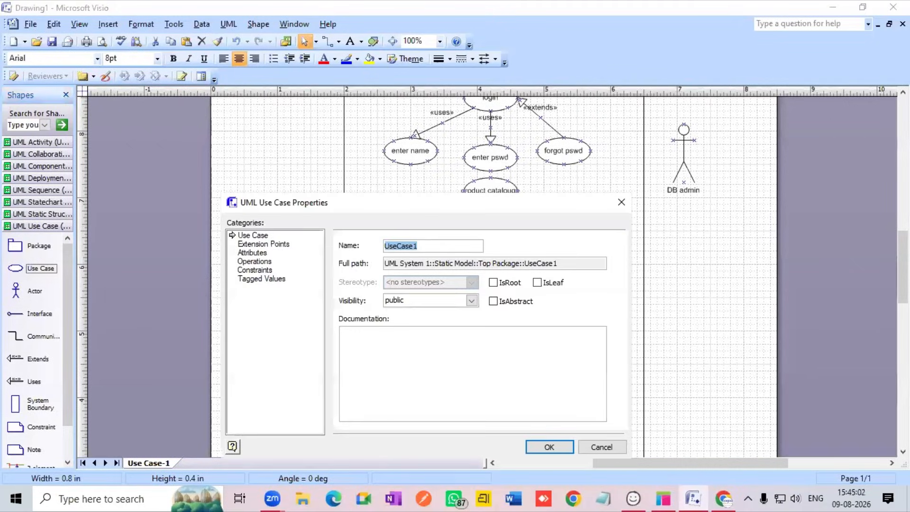
pyautogui.press('BackSpace')
pyautogui.write('serach')
pyautogui.press('Return')
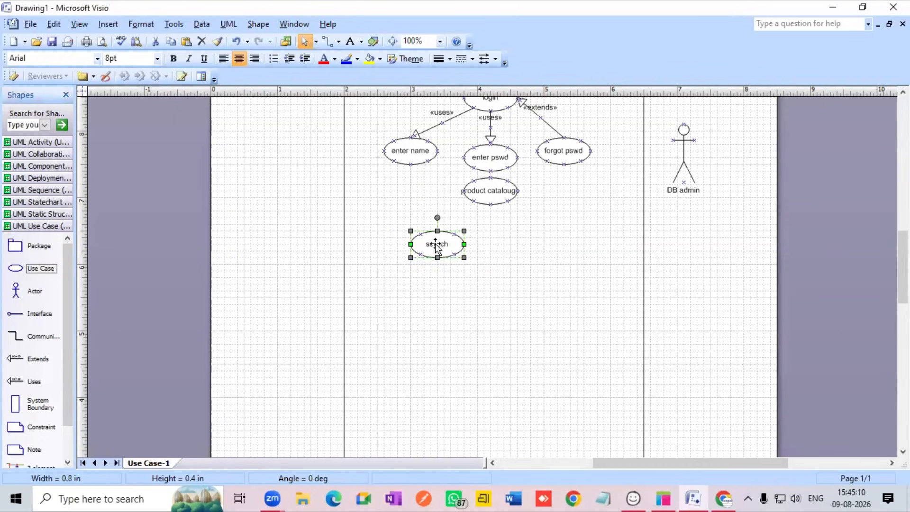
# - Add a Use Case below product catalouge, level with serach on its other side, and name it "filter"
pyautogui.moveTo(38, 269); pyautogui.dragTo(540, 246)
pyautogui.doubleClick(542, 248)
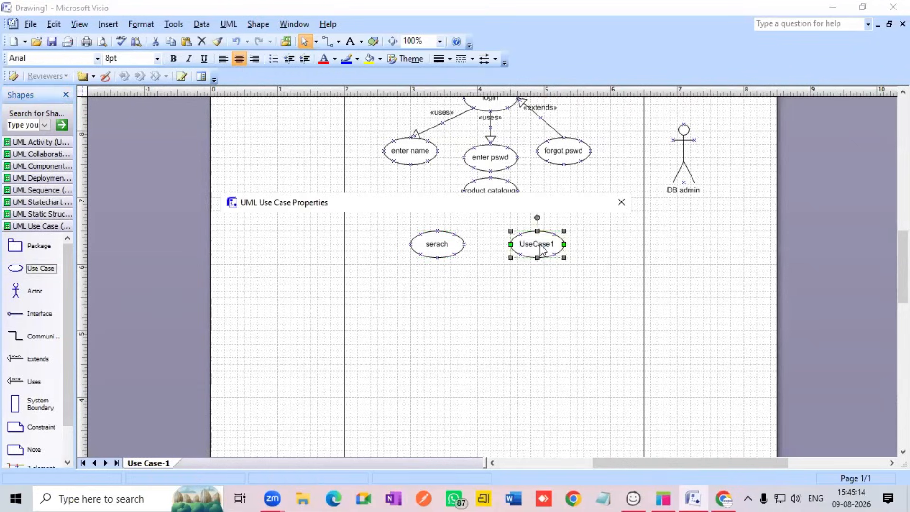
pyautogui.press('BackSpace')
pyautogui.write('fil')
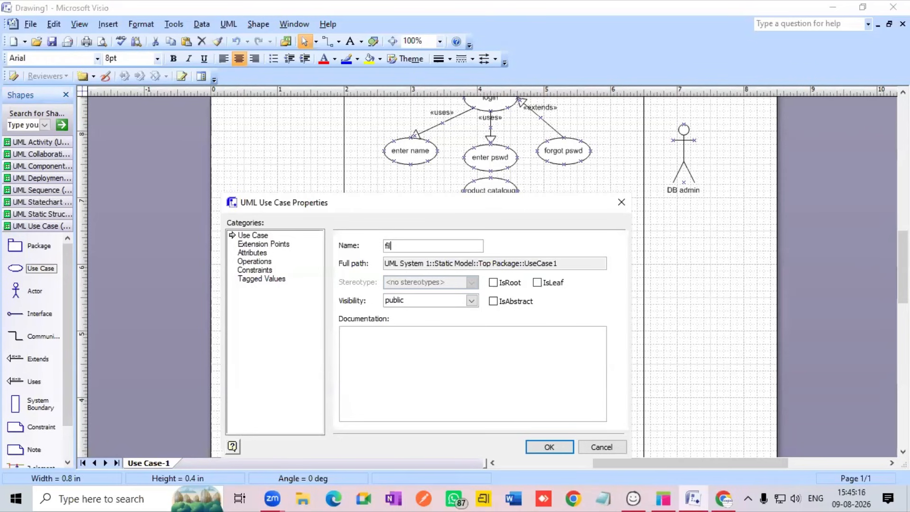
pyautogui.write('ter')
pyautogui.press('Return')
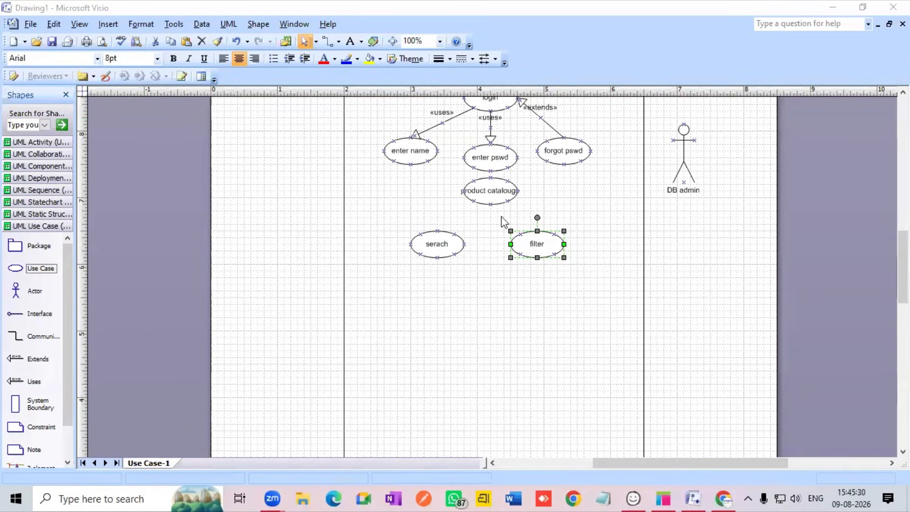
# - Connect serach and filter to product catalouge with Extends relationships whose arrows point at product catalouge
pyautogui.scroll(1, 500, 280)
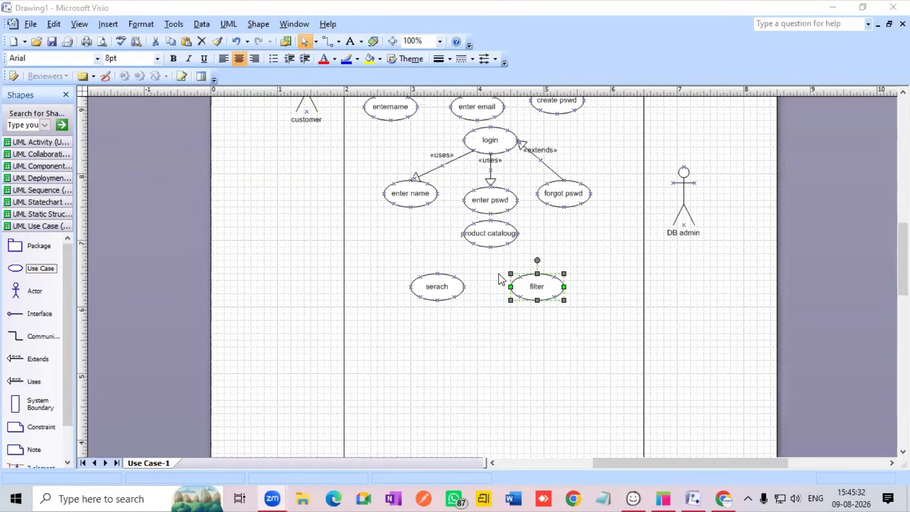
pyautogui.scroll(-1, 498, 278)
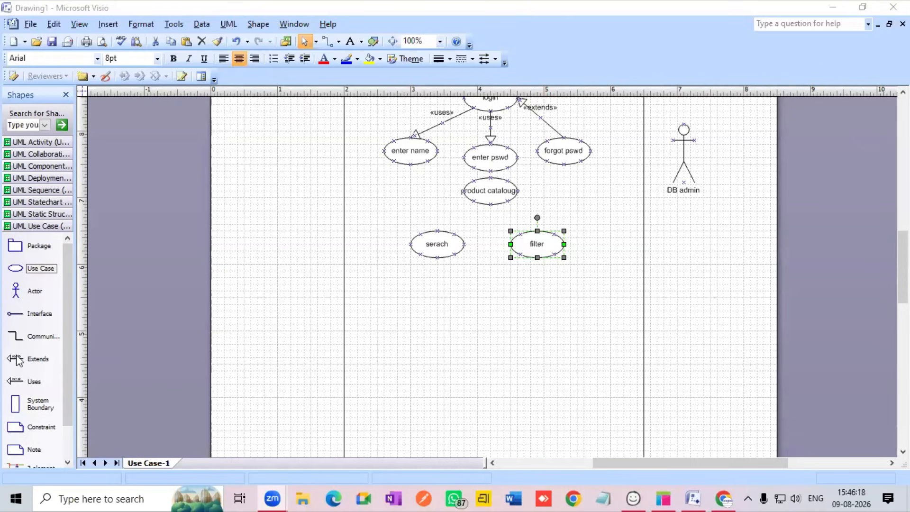
pyautogui.moveTo(14, 359); pyautogui.dragTo(475, 209)
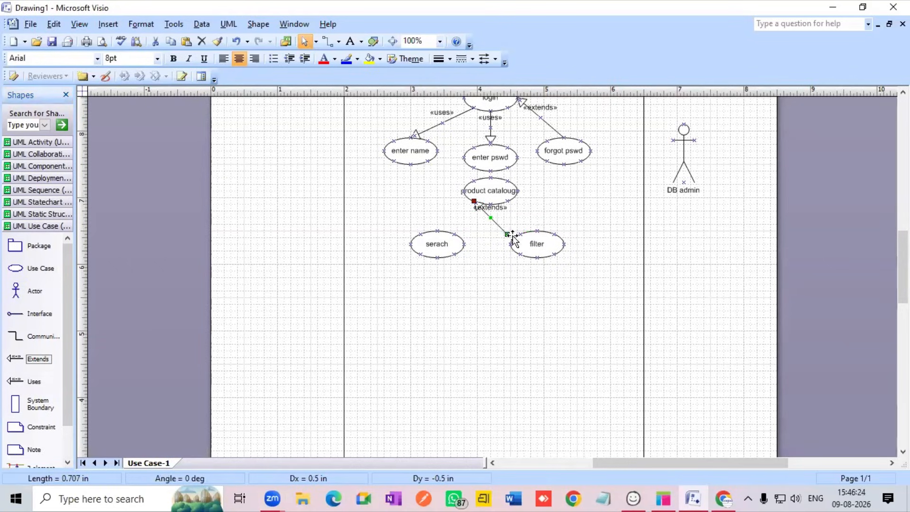
pyautogui.moveTo(506, 235); pyautogui.dragTo(438, 232)
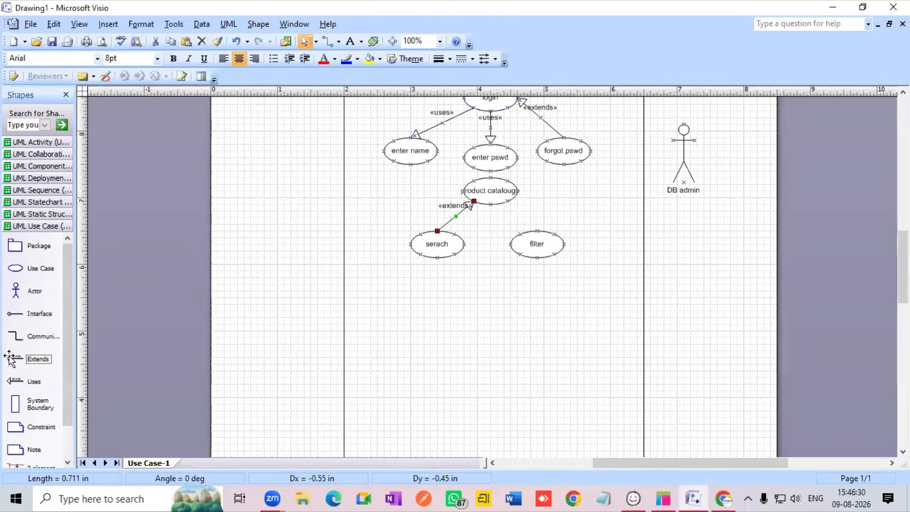
pyautogui.moveTo(11, 359); pyautogui.dragTo(274, 328)
pyautogui.moveTo(627, 262); pyautogui.dragTo(520, 196)
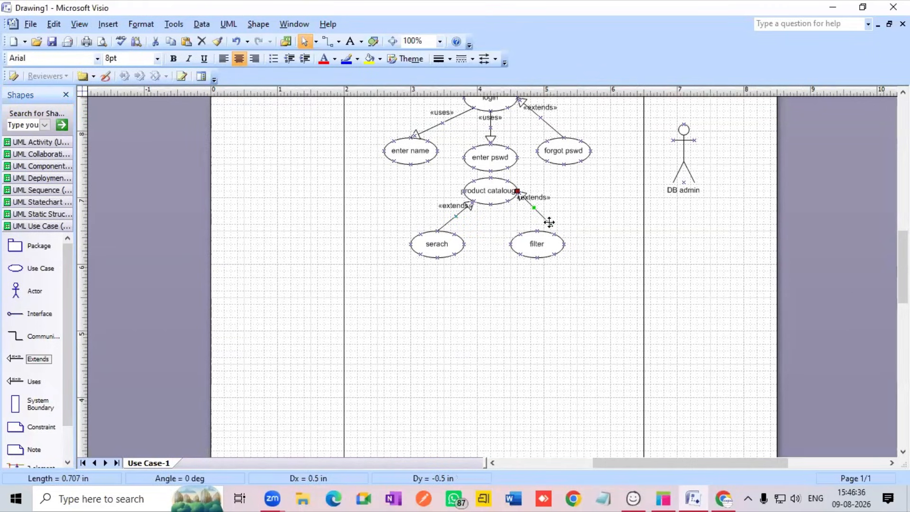
pyautogui.moveTo(549, 222); pyautogui.dragTo(542, 236)
pyautogui.click(530, 296)
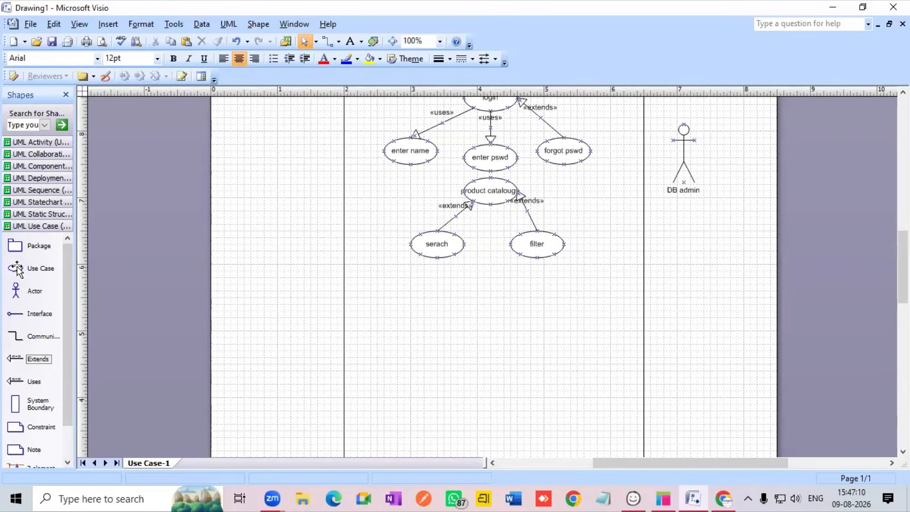
# - Add a Use Case below and between serach and filter and name it "cartpage"
pyautogui.moveTo(17, 268); pyautogui.dragTo(507, 286)
pyautogui.doubleClick(509, 287)
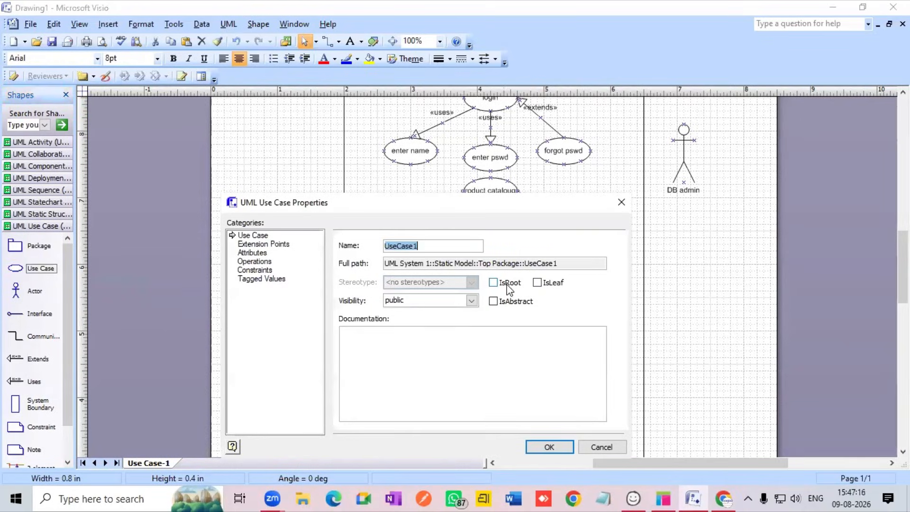
pyautogui.press('BackSpace')
pyautogui.write('cartpage')
pyautogui.press('Return')
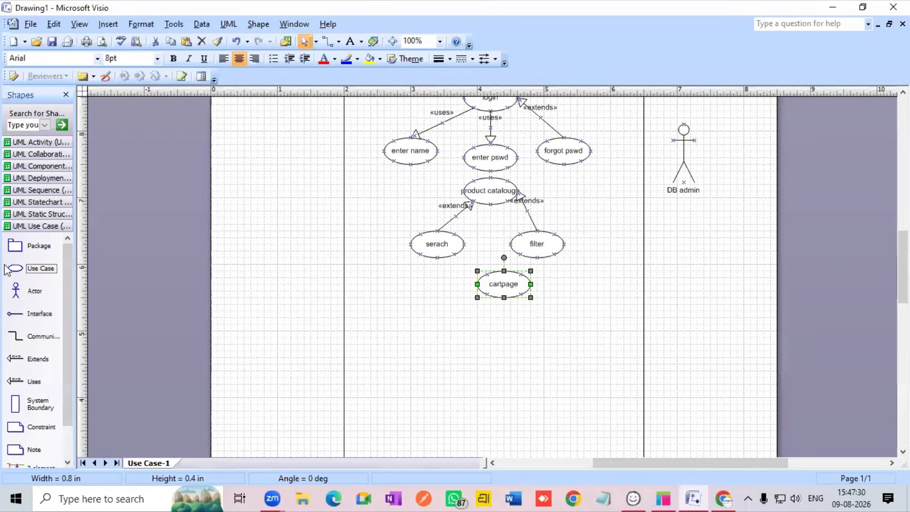
# - Add a Use Case below and to the left of cartpage and name it "add to cart"
pyautogui.moveTo(19, 267); pyautogui.dragTo(430, 323)
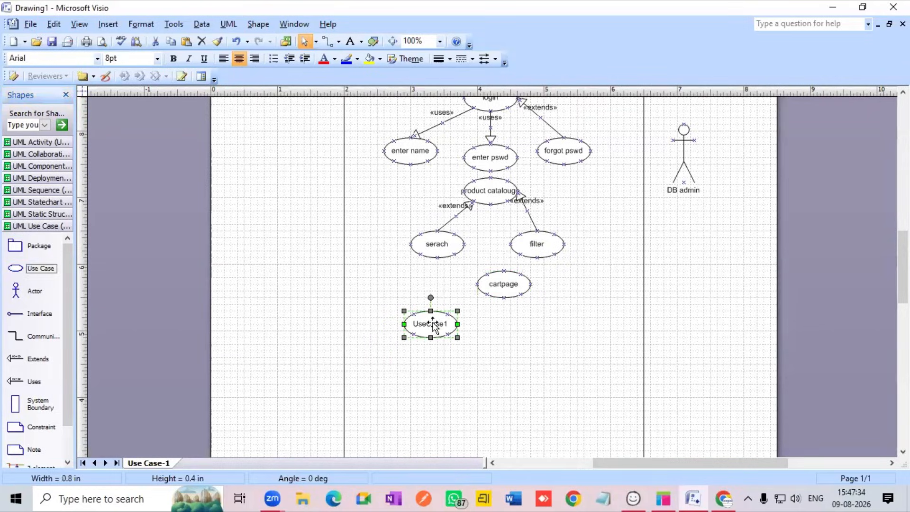
pyautogui.doubleClick(430, 323)
pyautogui.press('BackSpace')
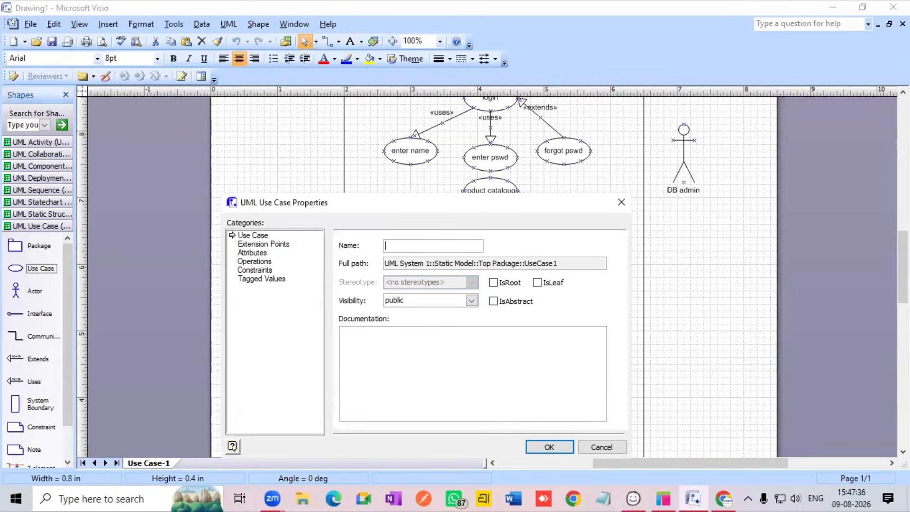
pyautogui.write('add to cart')
pyautogui.press('Return')
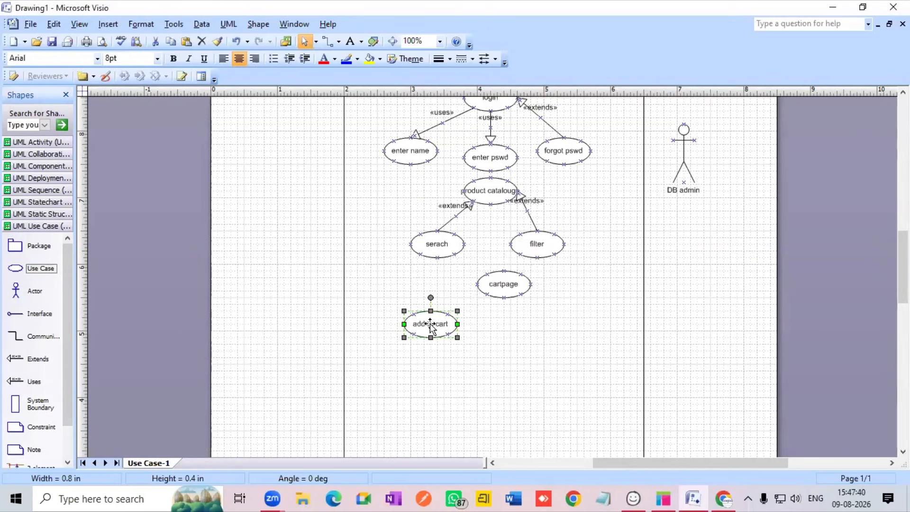
# - Add a Use Case below and to the right of cartpage and name it "add to liked items"
pyautogui.moveTo(16, 268); pyautogui.dragTo(544, 327)
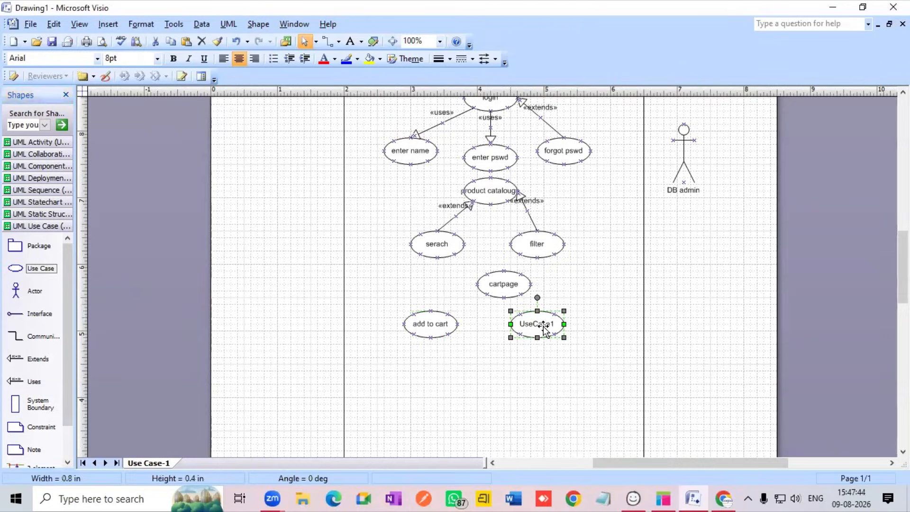
pyautogui.doubleClick(545, 329)
pyautogui.write('a')
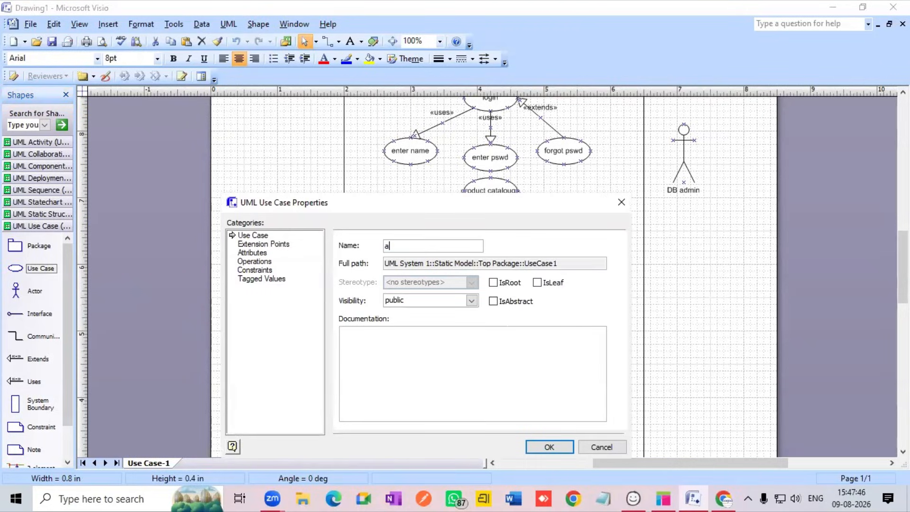
pyautogui.write('dd to liked items')
pyautogui.press('Return')
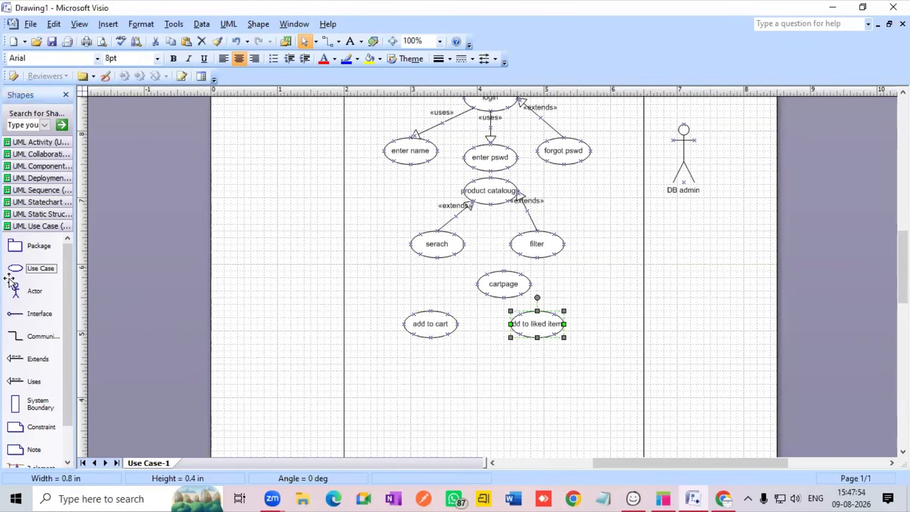
# - Add a Use Case to the right of add to liked items and name it "add to wishlist"
pyautogui.moveTo(15, 268); pyautogui.dragTo(611, 330)
pyautogui.doubleClick(611, 330)
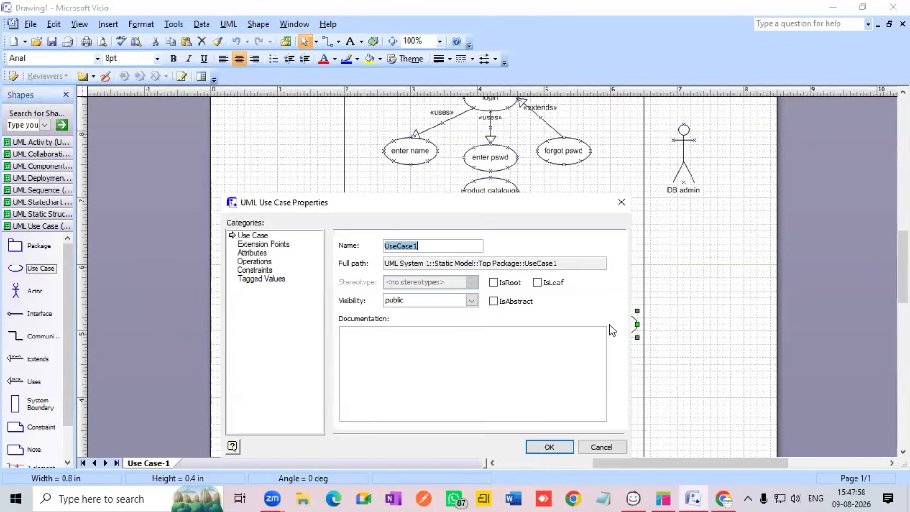
pyautogui.press('BackSpace')
pyautogui.write('add to wis')
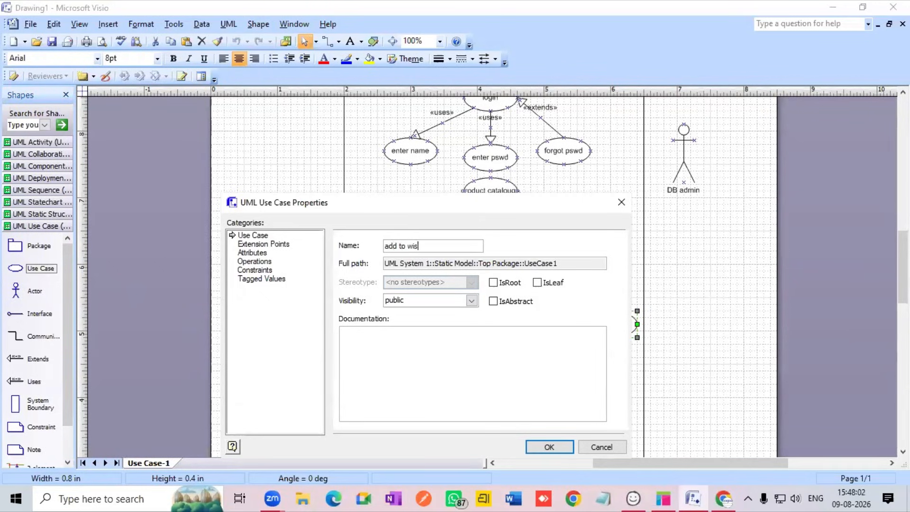
pyautogui.write('hlist')
pyautogui.press('Return')
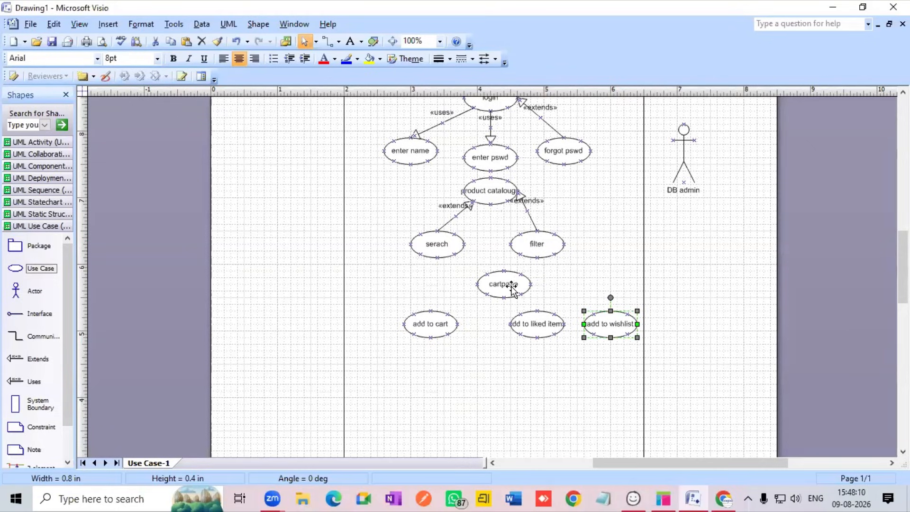
# - Spread serach and filter apart, move cartpage up between them, and arrange the three "add to" use cases in a row beneath cartpage
pyautogui.moveTo(517, 283); pyautogui.dragTo(504, 269)
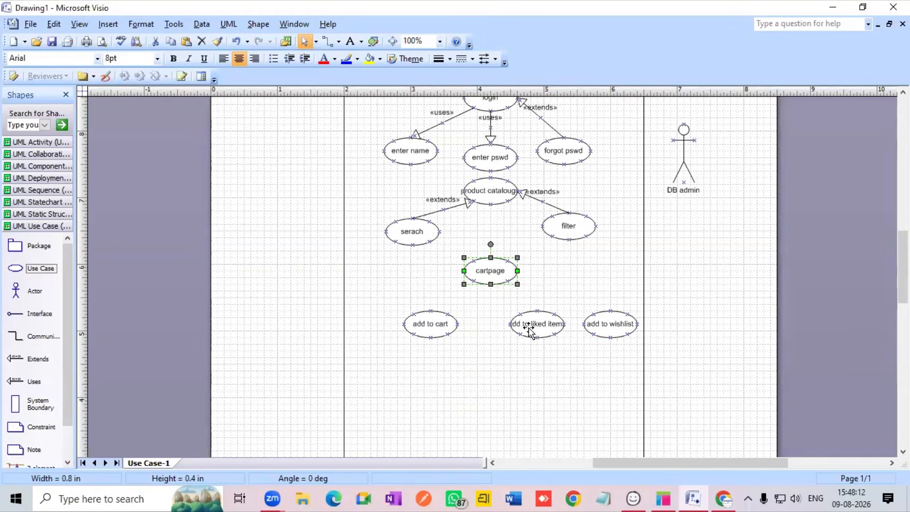
pyautogui.moveTo(536, 324); pyautogui.dragTo(504, 325)
pyautogui.moveTo(605, 327); pyautogui.dragTo(572, 327)
pyautogui.moveTo(496, 279); pyautogui.dragTo(503, 258)
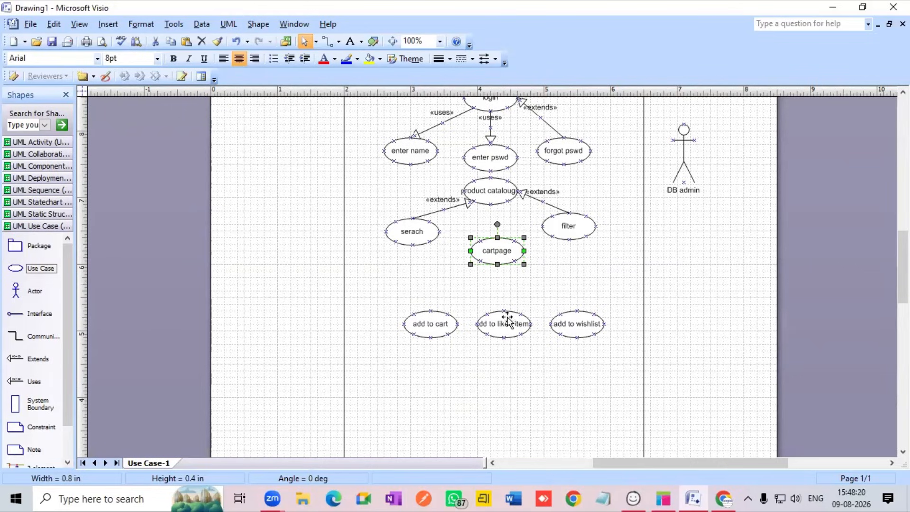
pyautogui.moveTo(504, 324); pyautogui.dragTo(506, 308)
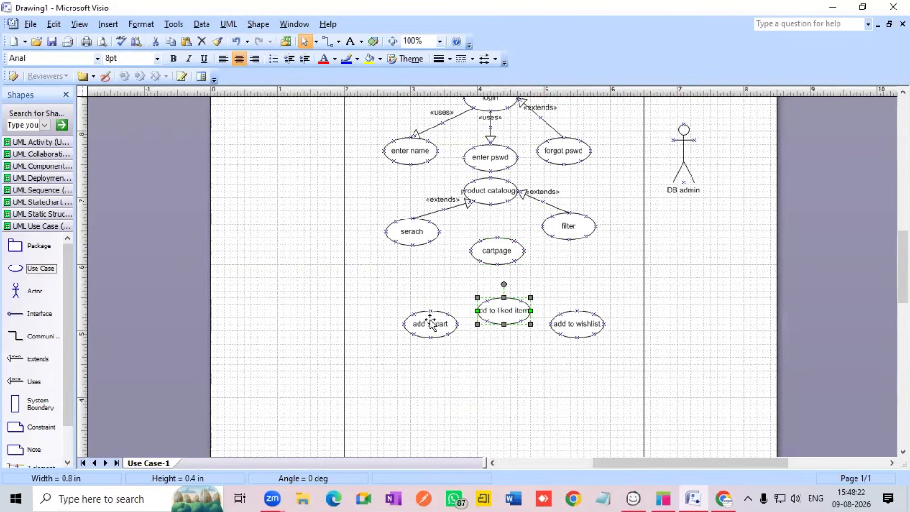
pyautogui.moveTo(428, 322); pyautogui.dragTo(482, 313)
pyautogui.moveTo(561, 324); pyautogui.dragTo(567, 308)
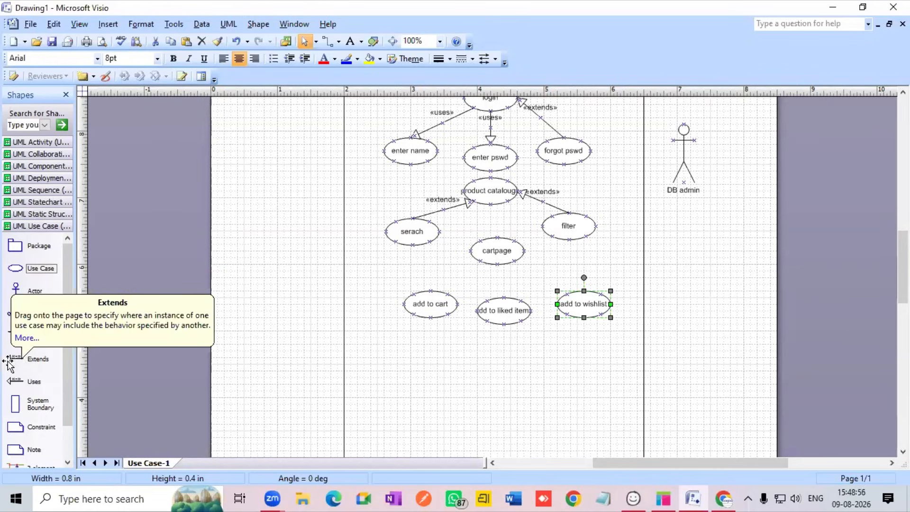
# - Connect add to cart, add to wishlist and add to liked items to cartpage with Extends relationships whose arrows point at cartpage
pyautogui.moveTo(13, 357); pyautogui.dragTo(484, 263)
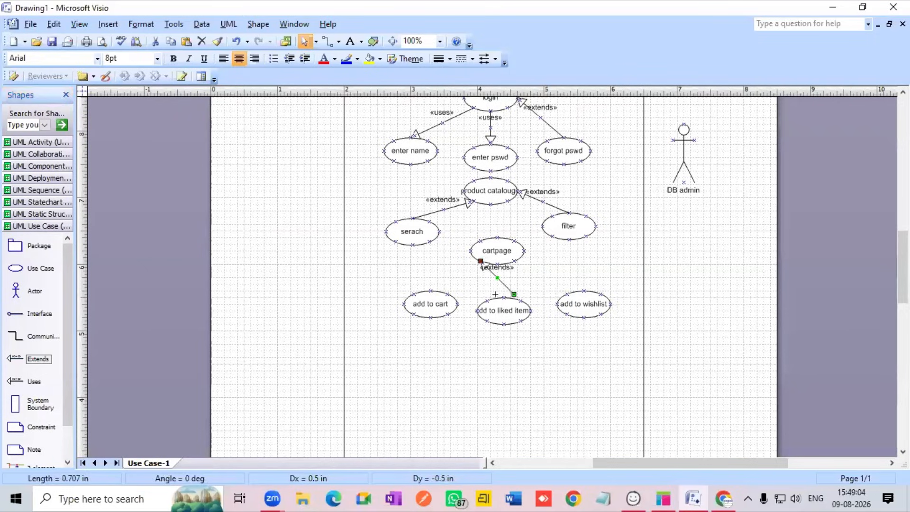
pyautogui.moveTo(514, 294); pyautogui.dragTo(431, 290)
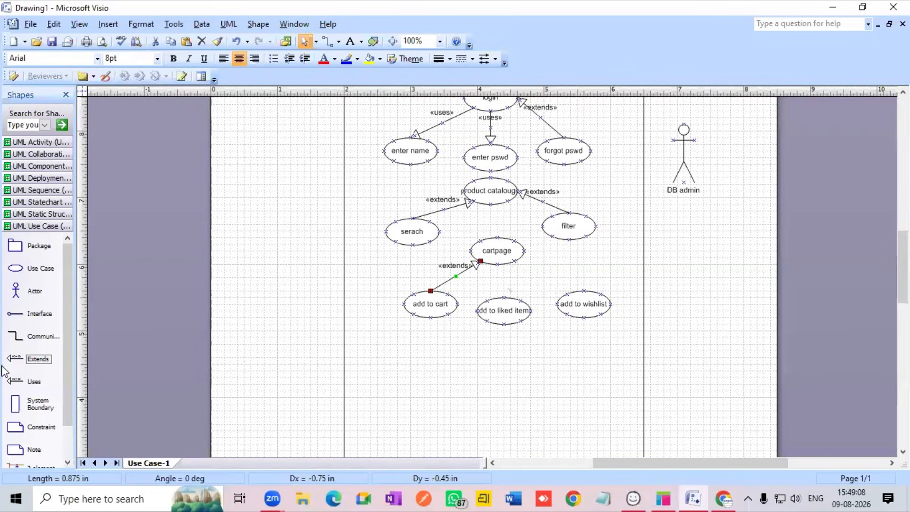
pyautogui.moveTo(13, 359); pyautogui.dragTo(531, 259)
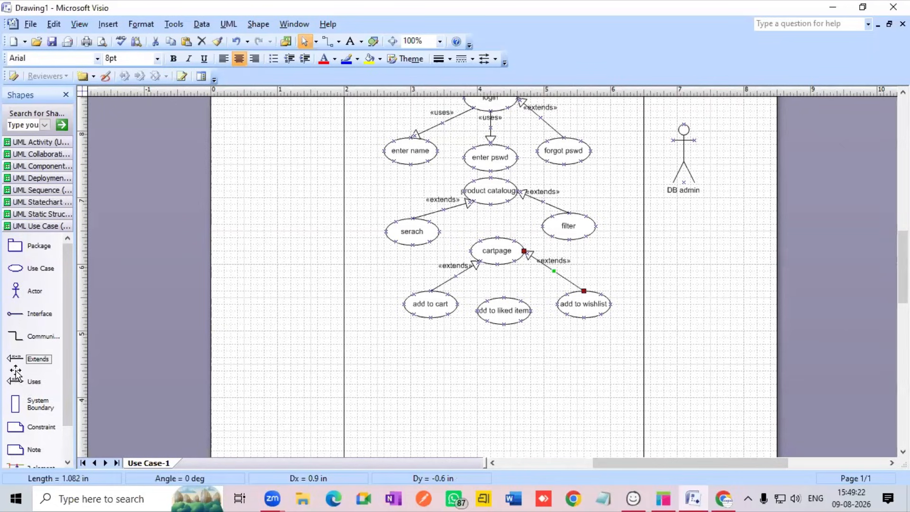
pyautogui.moveTo(20, 361); pyautogui.dragTo(511, 318)
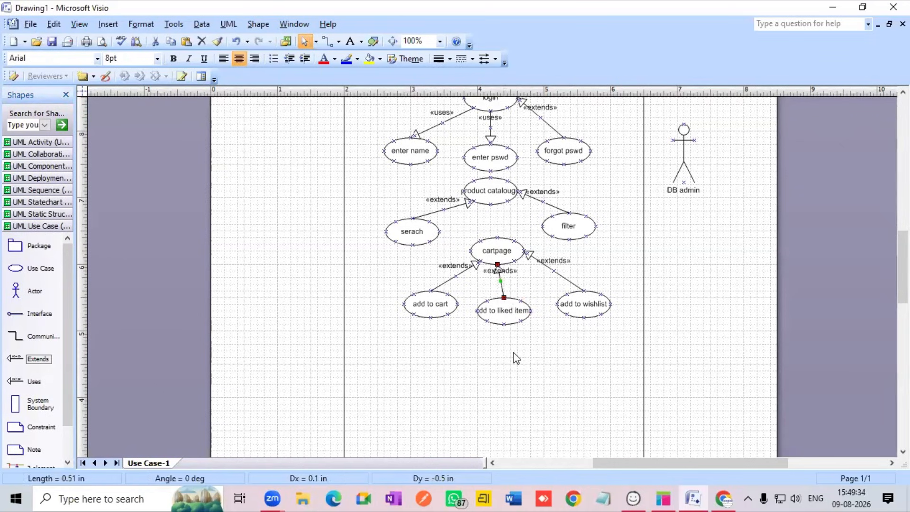
pyautogui.click(516, 358)
# - Add a Use Case directly below add to liked items and name it "payment page"
pyautogui.scroll(-1, 493, 315)
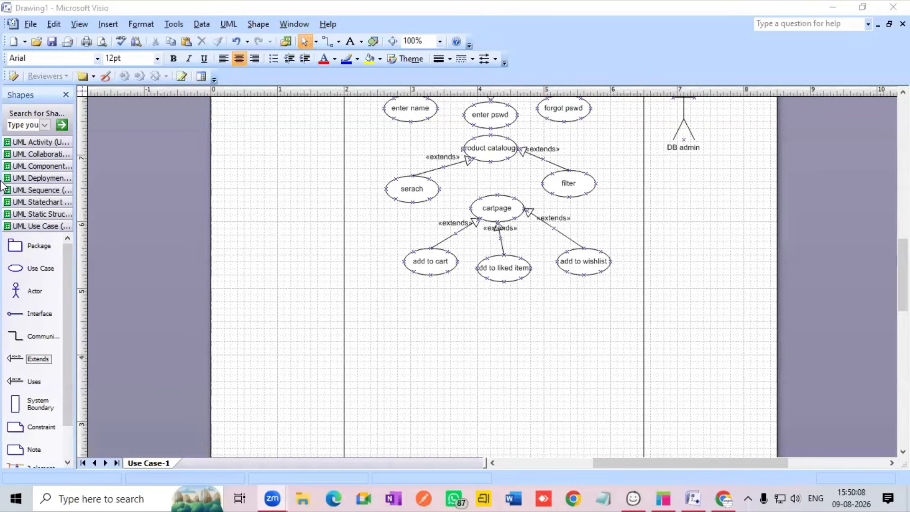
pyautogui.moveTo(15, 268); pyautogui.dragTo(499, 316)
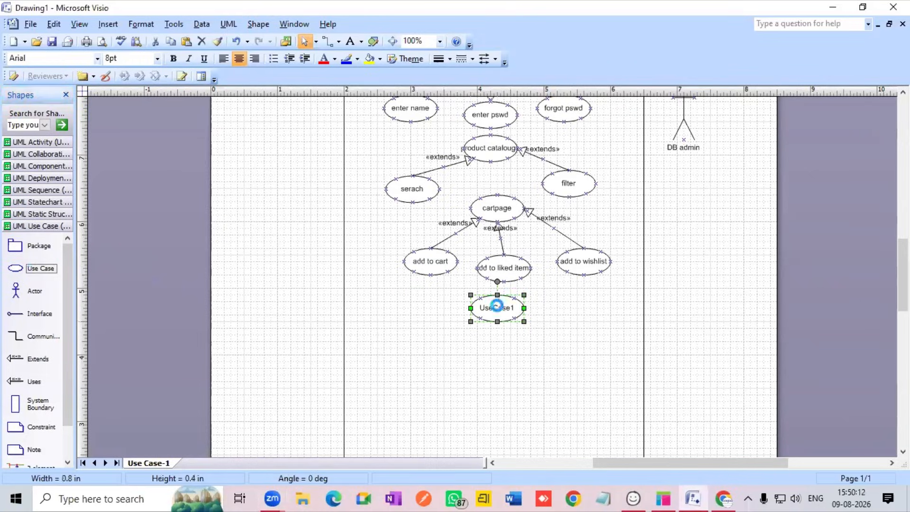
pyautogui.doubleClick(498, 315)
pyautogui.press('BackSpace')
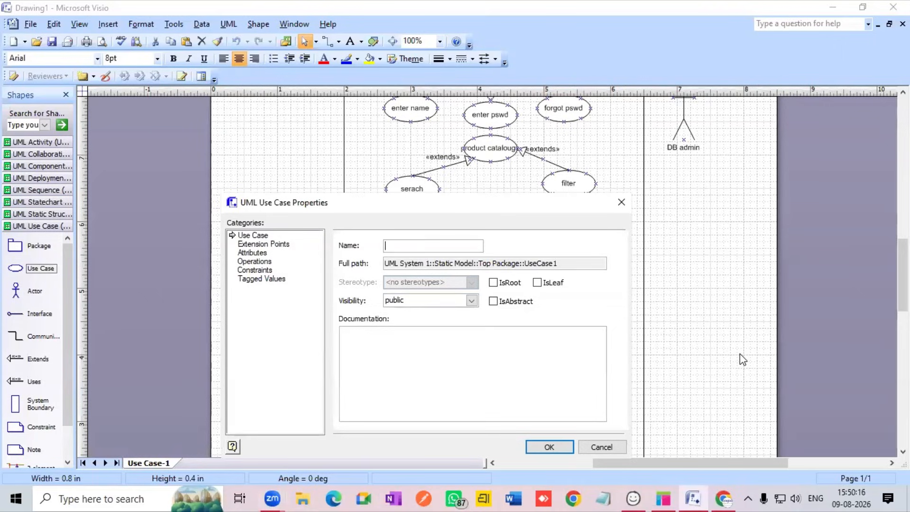
pyautogui.write('payment page')
pyautogui.press('Return')
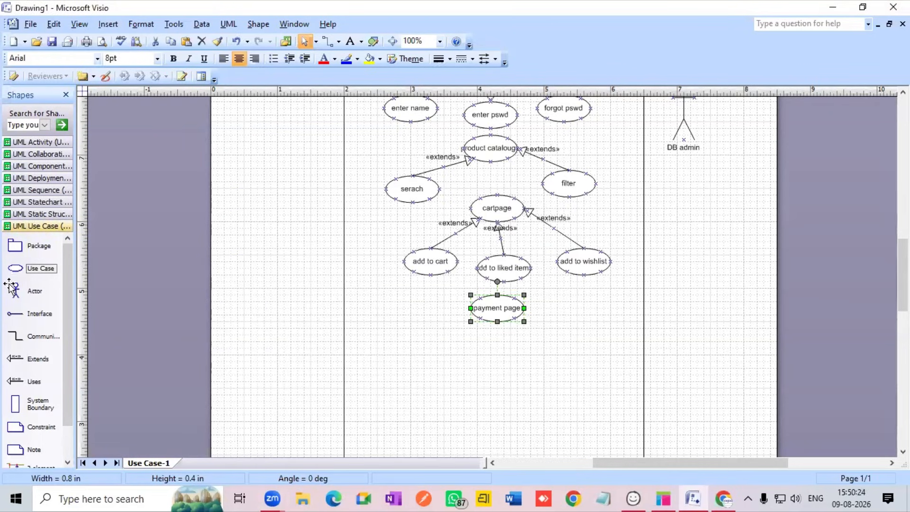
# - Add a Use Case below and to the left of payment page and name it "UPI"
pyautogui.moveTo(15, 268); pyautogui.dragTo(426, 355)
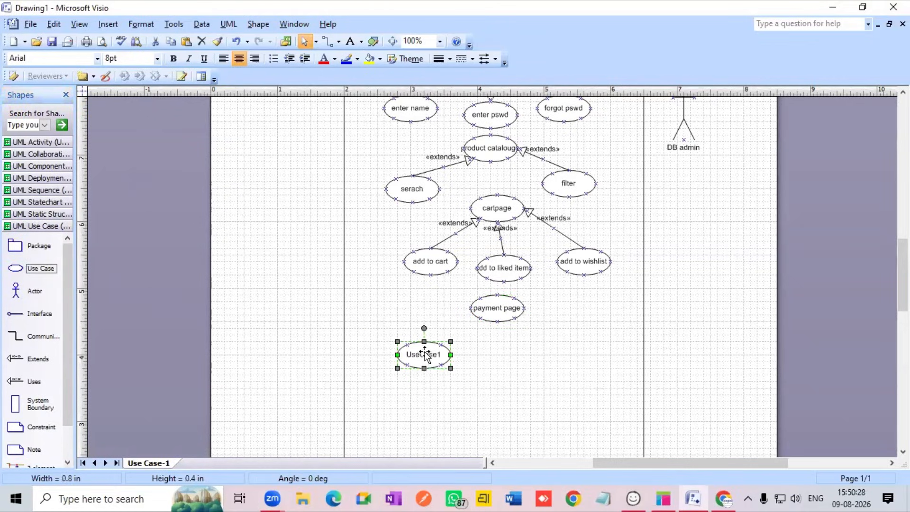
pyautogui.doubleClick(426, 355)
pyautogui.press('BackSpace')
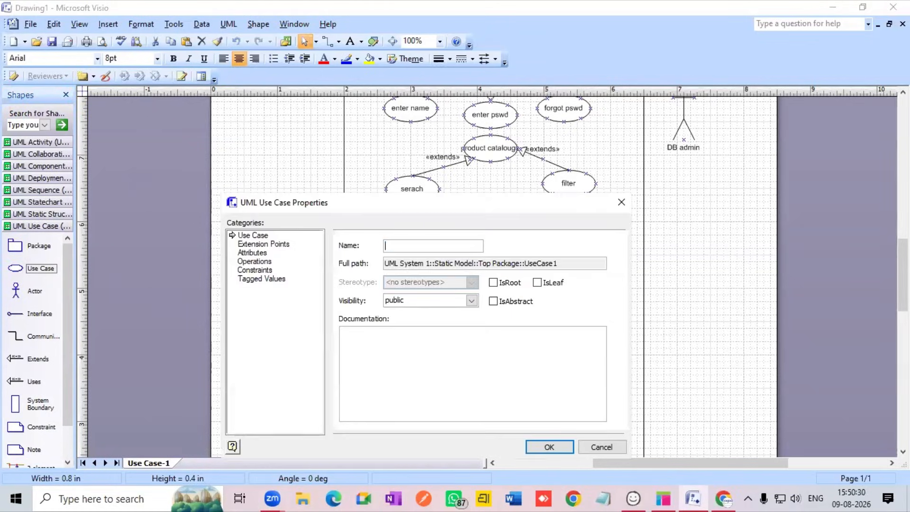
pyautogui.write('UPI')
pyautogui.press('Return')
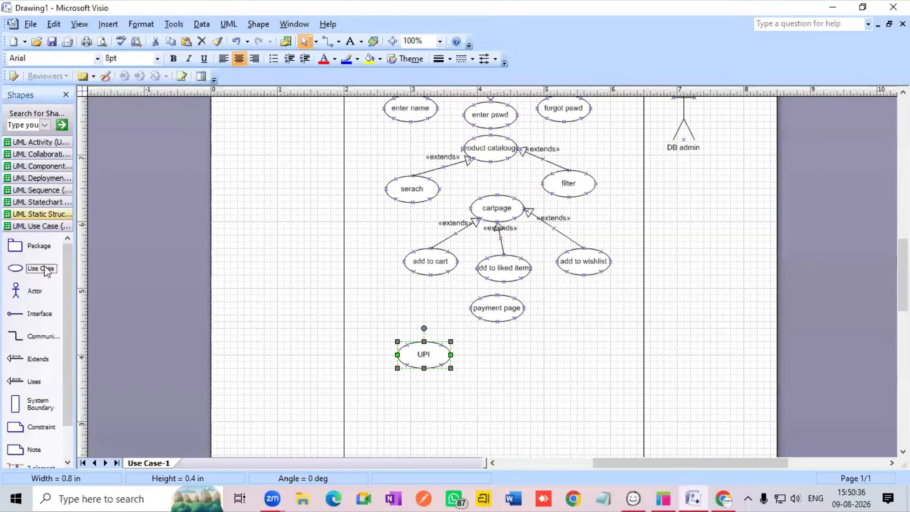
# - Add a Use Case directly below payment page, beside UPI, and name it "COD"
pyautogui.moveTo(46, 270); pyautogui.dragTo(497, 355)
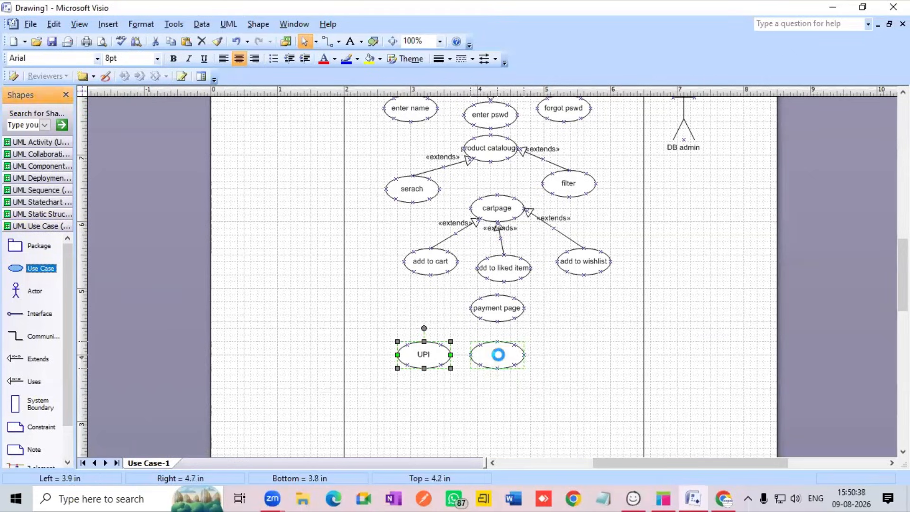
pyautogui.doubleClick(498, 355)
pyautogui.press('BackSpace')
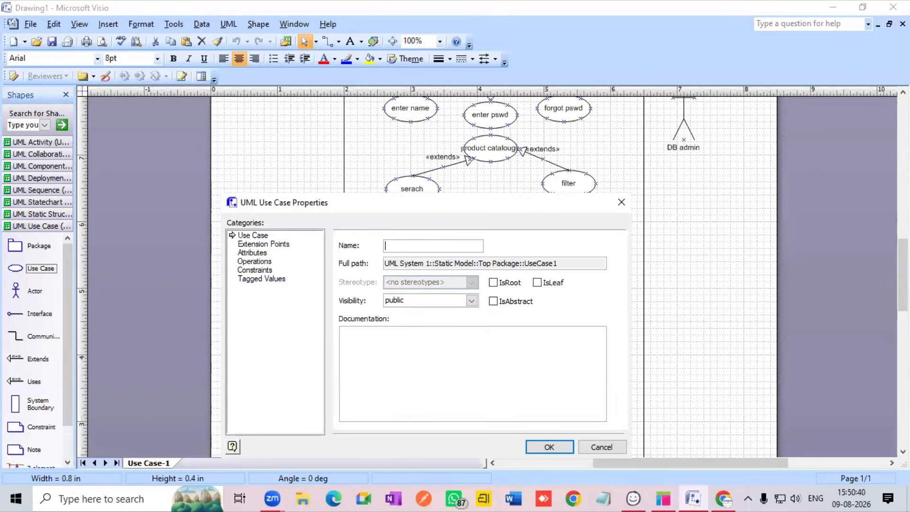
pyautogui.write('COD')
pyautogui.press('Return')
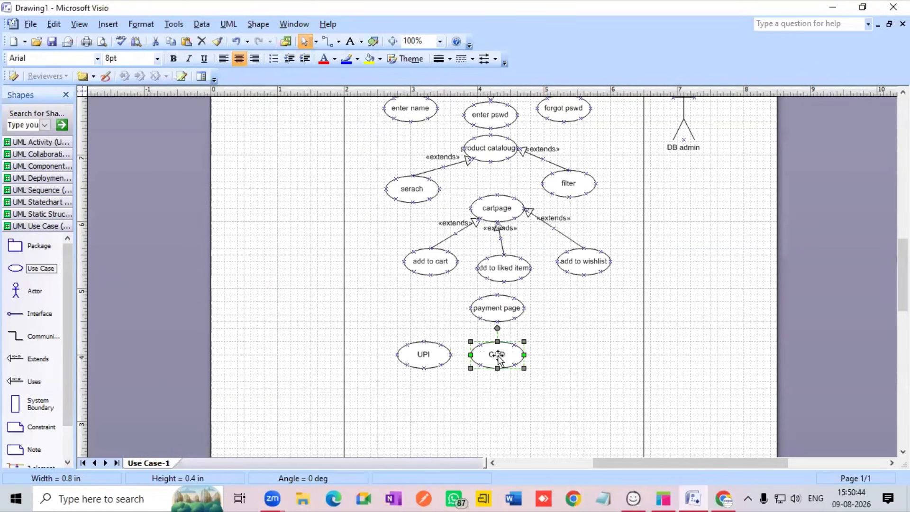
# - Add a Use Case to the right of COD and name it "cards"
pyautogui.moveTo(16, 269); pyautogui.dragTo(583, 348)
pyautogui.doubleClick(585, 349)
pyautogui.press('BackSpace')
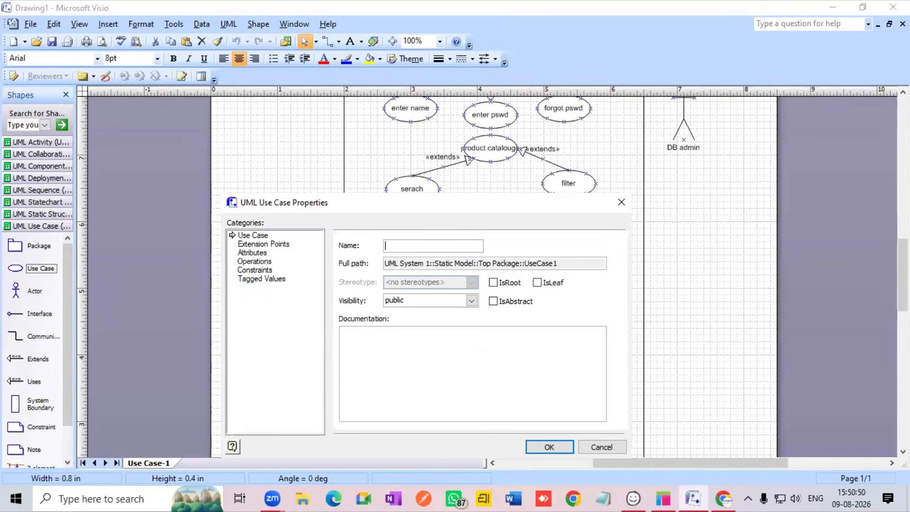
pyautogui.write('cart')
pyautogui.press('Return')
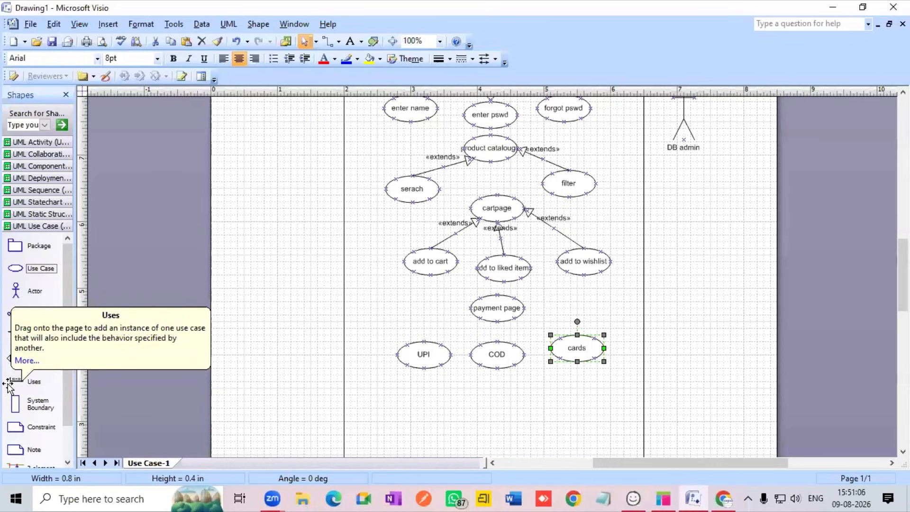
# - Connect UPI to payment page with a Uses relationship whose arrow points at payment page, and set its stereotype to blank
pyautogui.moveTo(8, 387); pyautogui.dragTo(481, 320)
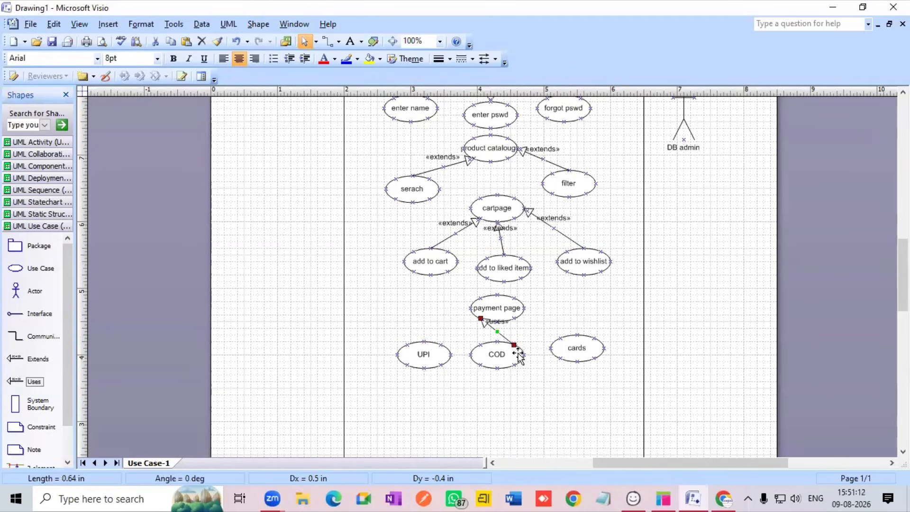
pyautogui.moveTo(515, 349); pyautogui.dragTo(424, 342)
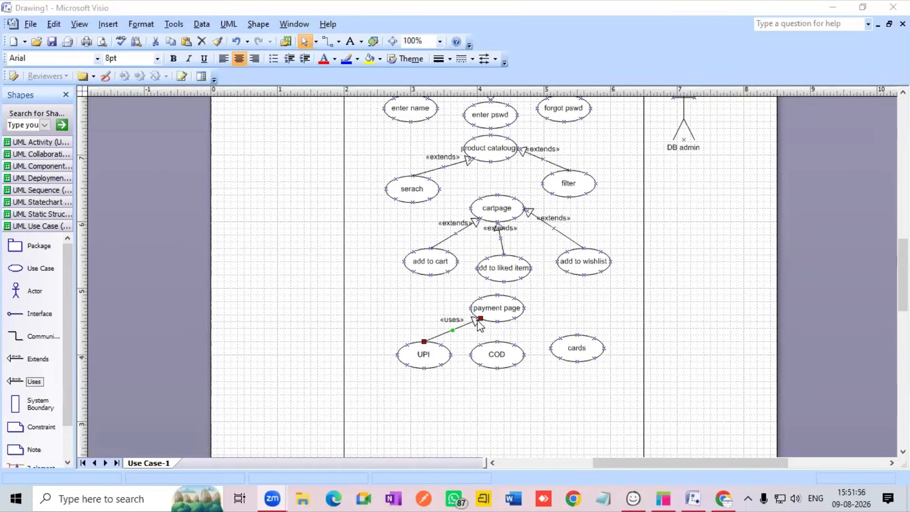
pyautogui.click(450, 323)
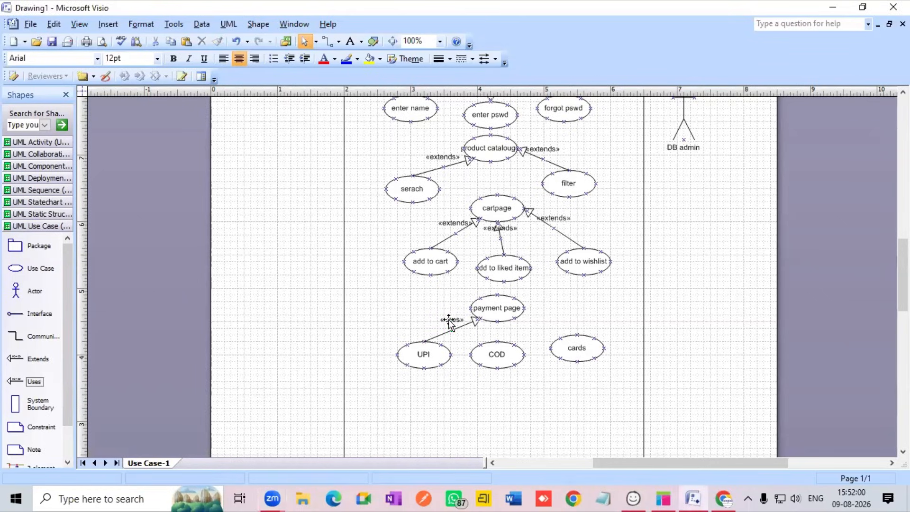
pyautogui.rightClick(449, 320)
pyautogui.doubleClick(449, 321)
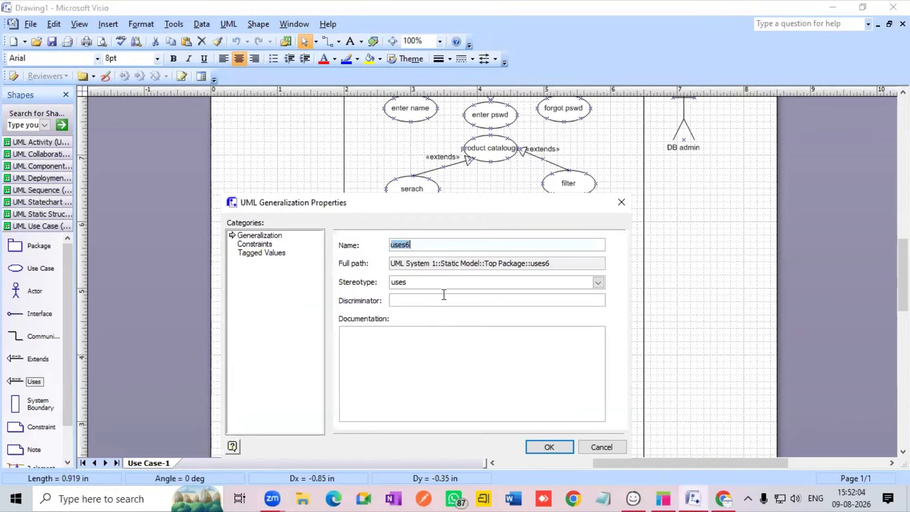
pyautogui.click(404, 284)
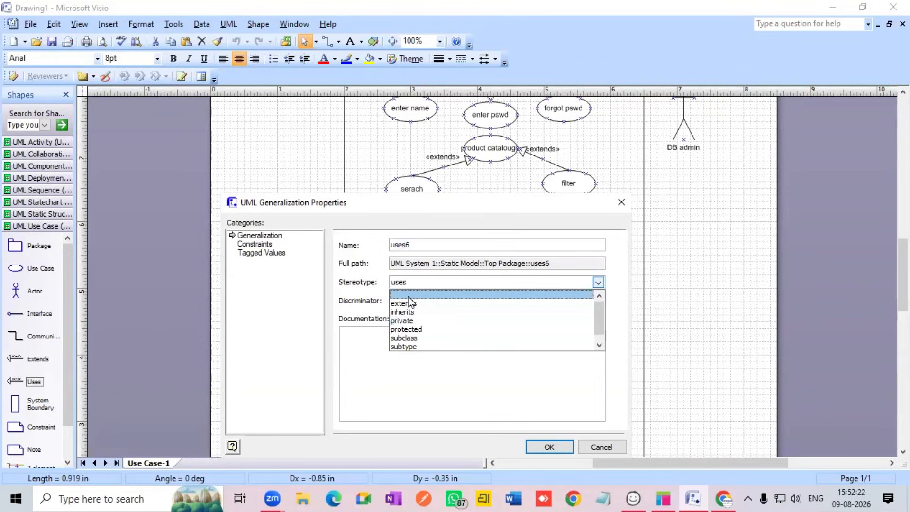
pyautogui.click(410, 295)
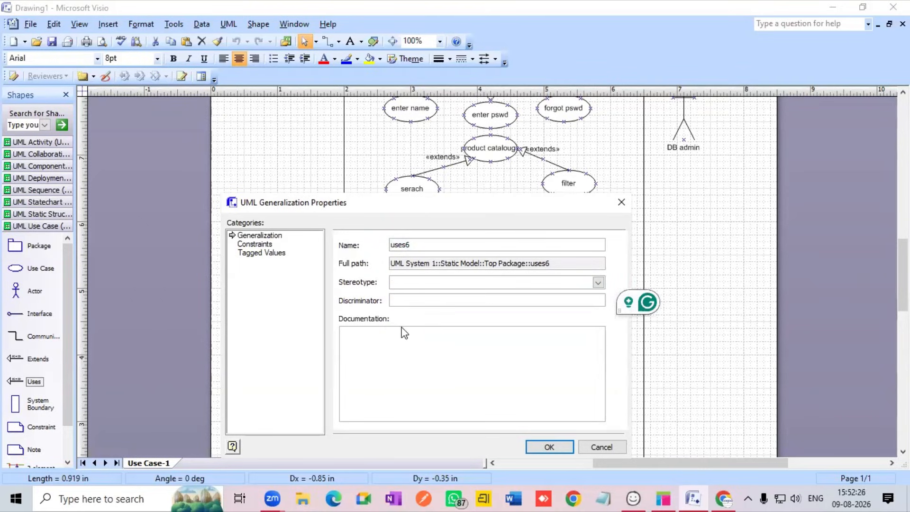
pyautogui.press('Return')
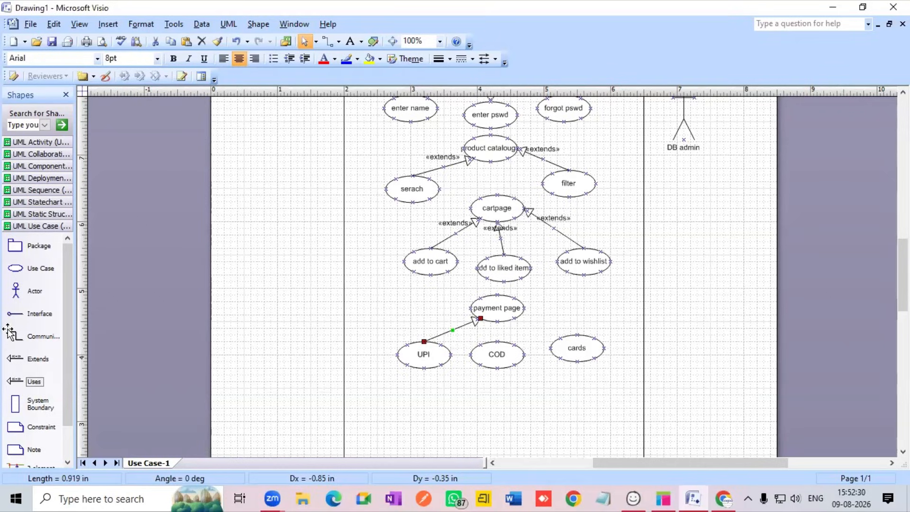
# - Connect cards to payment page with a Uses relationship whose arrow points at payment page, and set its stereotype to blank
pyautogui.moveTo(12, 381); pyautogui.dragTo(524, 311)
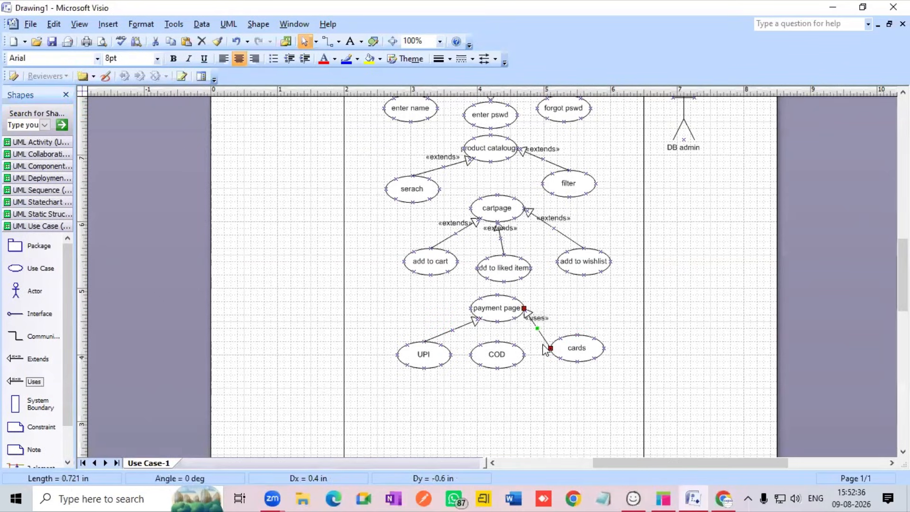
pyautogui.moveTo(550, 347); pyautogui.dragTo(577, 334)
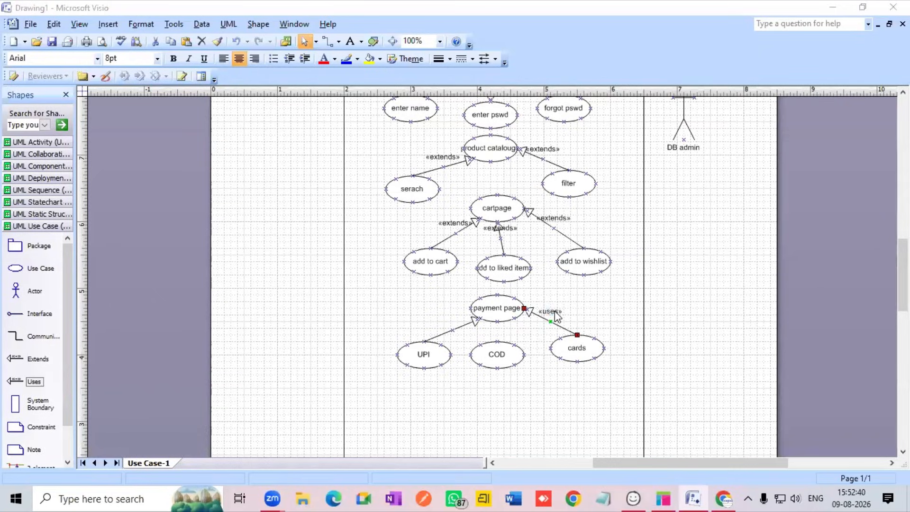
pyautogui.doubleClick(553, 313)
pyautogui.click(464, 285)
pyautogui.scroll(1, 453, 301)
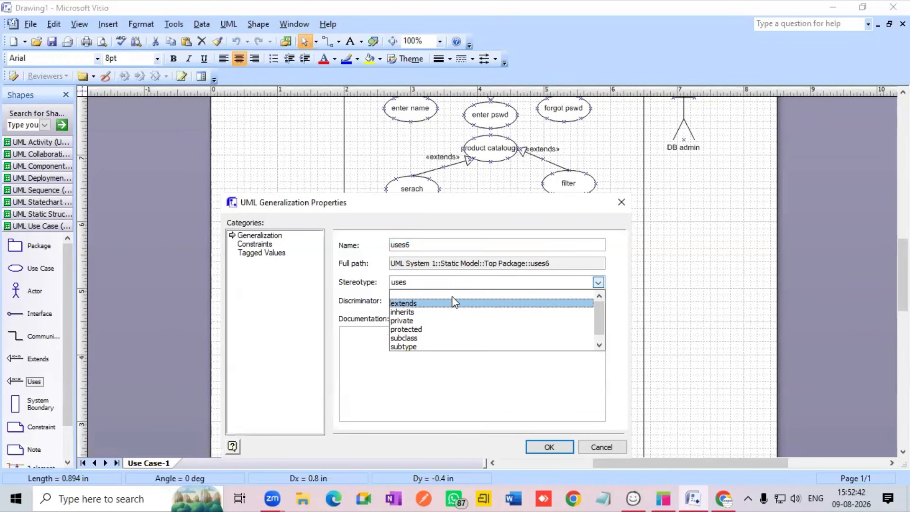
pyautogui.click(425, 295)
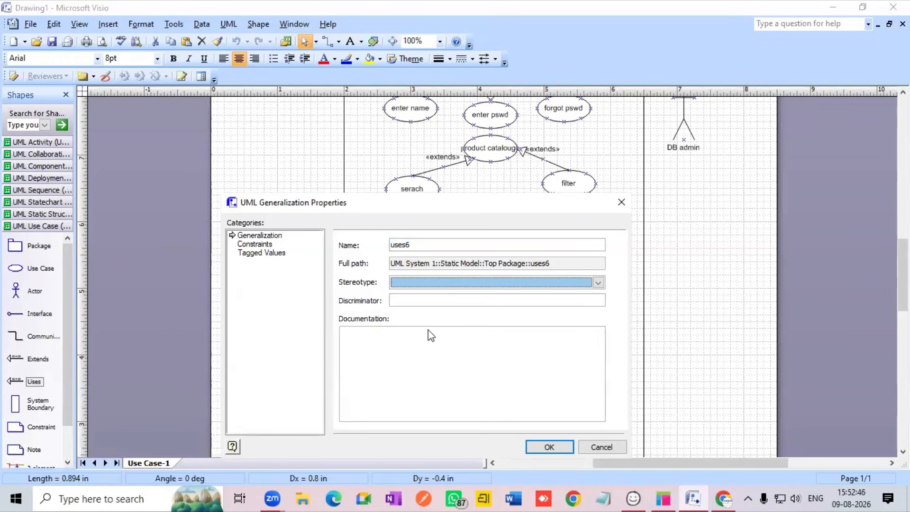
pyautogui.press('Return')
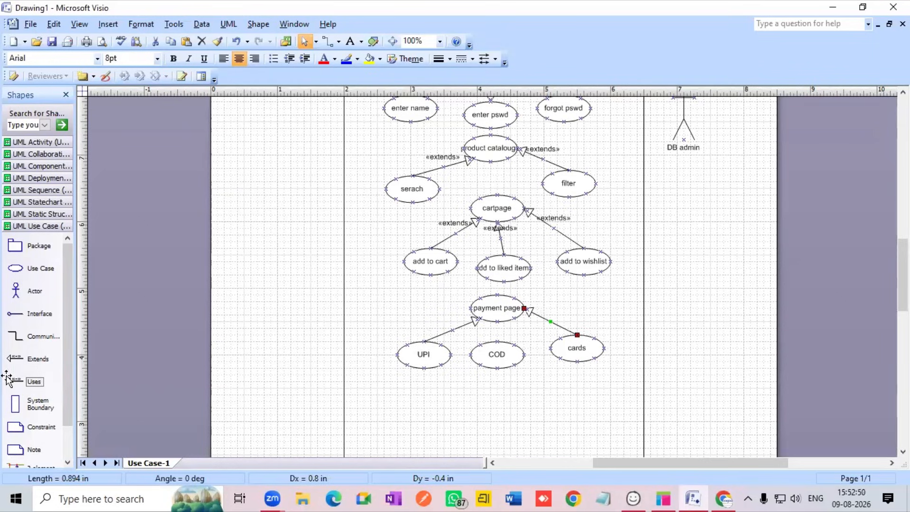
# - Connect COD to payment page with a Uses relationship whose arrow points at payment page, and set its stereotype to blank
pyautogui.moveTo(6, 380); pyautogui.dragTo(496, 341)
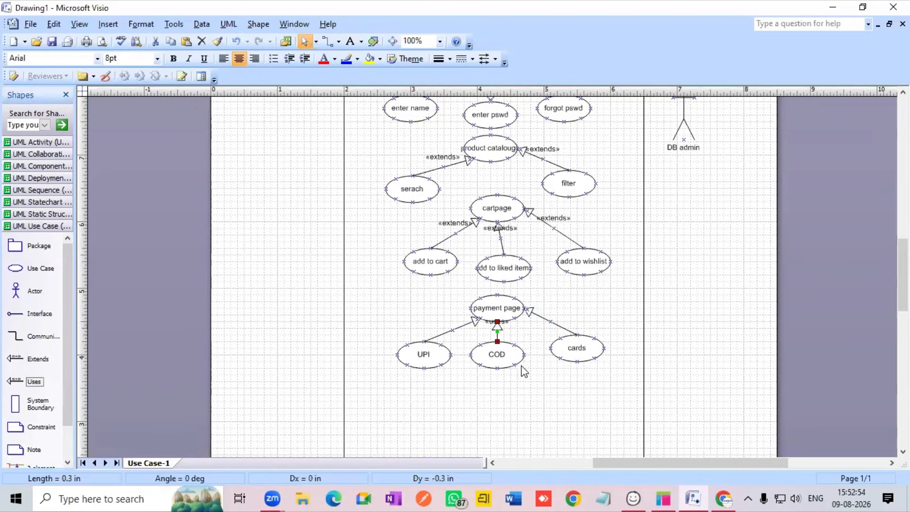
pyautogui.scroll(-1, 539, 369)
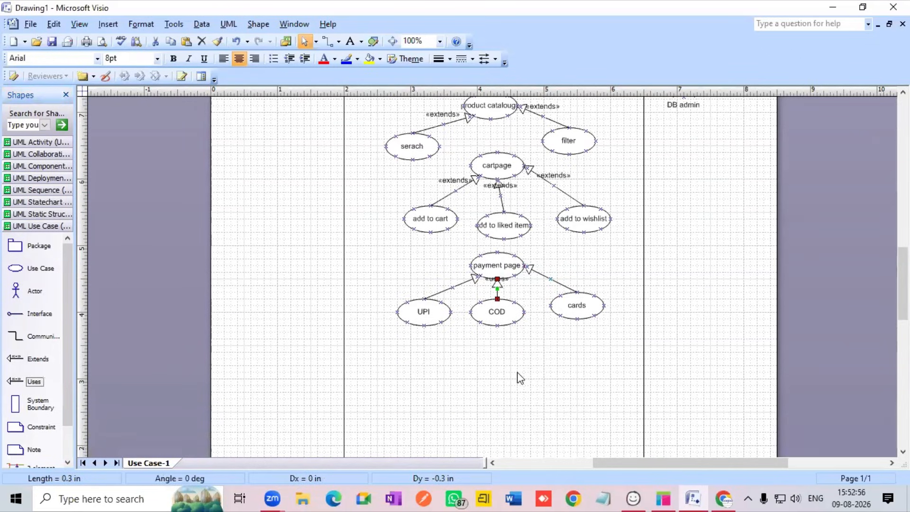
pyautogui.doubleClick(492, 281)
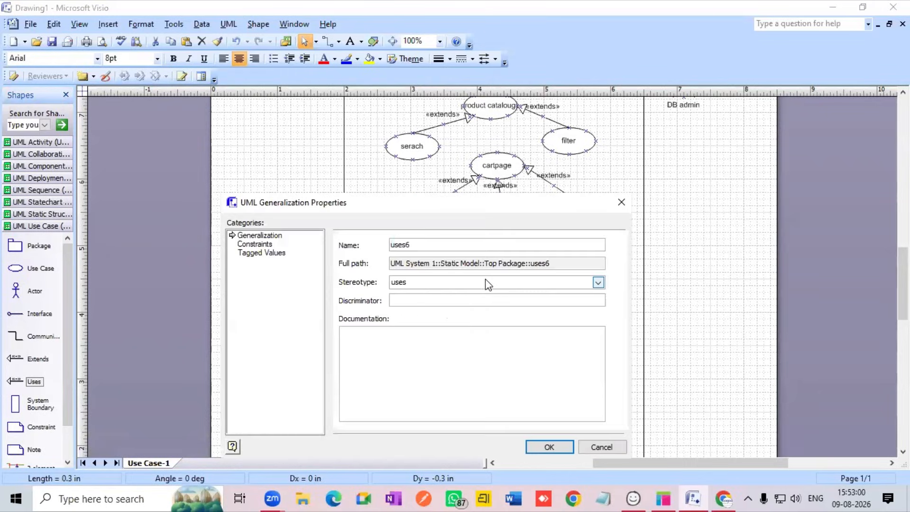
pyautogui.click(438, 284)
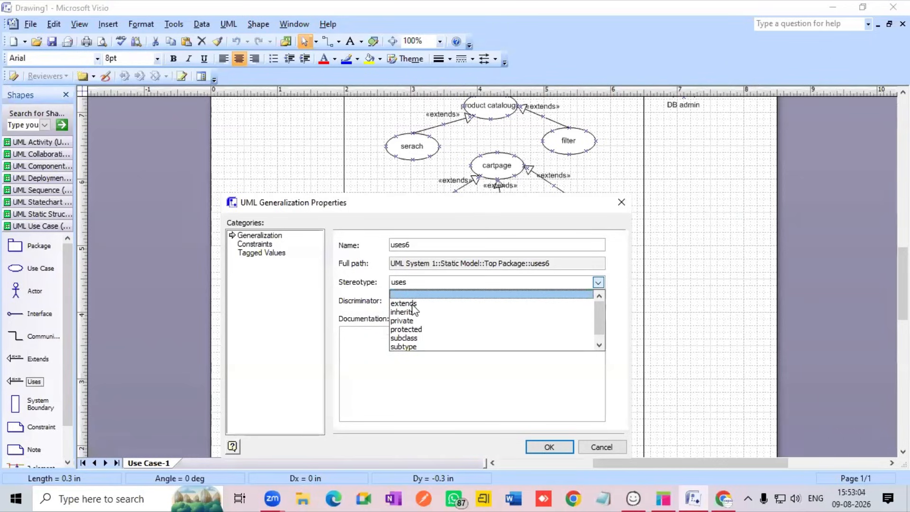
pyautogui.scroll(-1, 423, 310)
pyautogui.scroll(1, 416, 301)
pyautogui.click(410, 293)
pyautogui.press('Return')
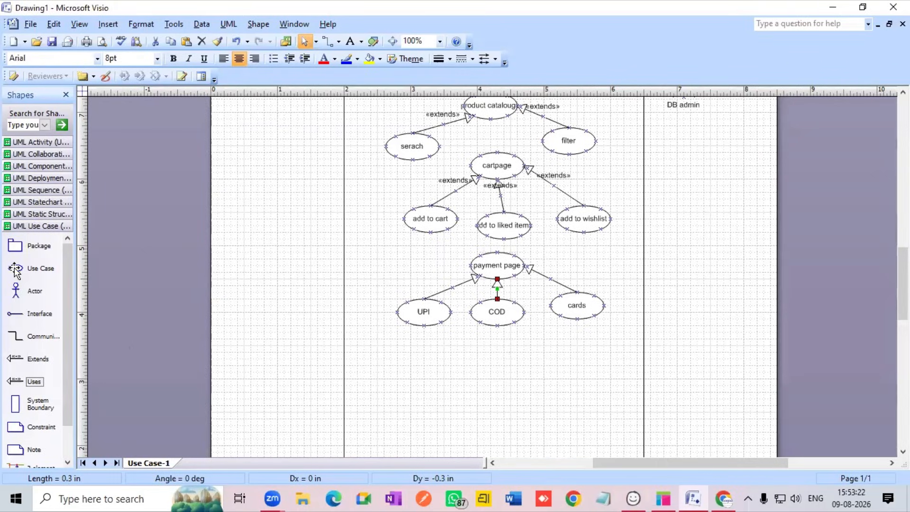
# - Add a Use Case directly below COD and name it "order details"
pyautogui.moveTo(15, 269); pyautogui.dragTo(500, 338)
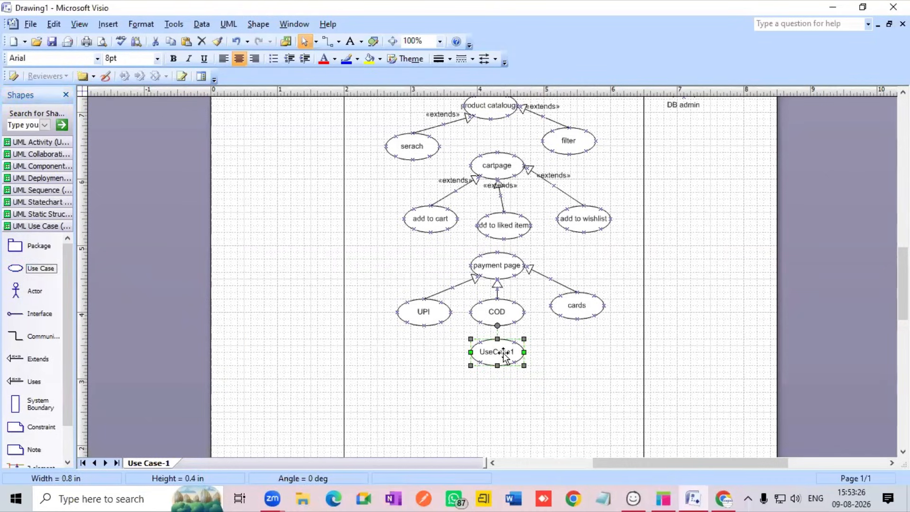
pyautogui.doubleClick(505, 356)
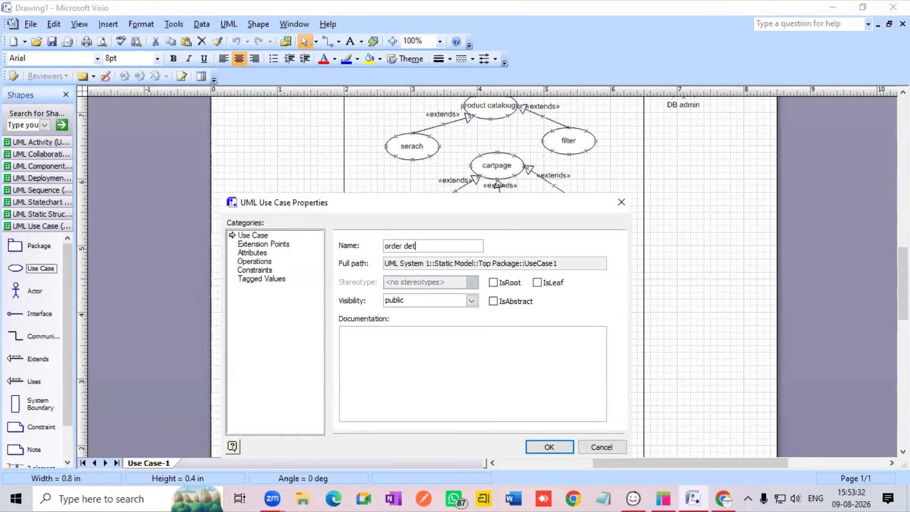
pyautogui.write('order details')
pyautogui.press('Return')
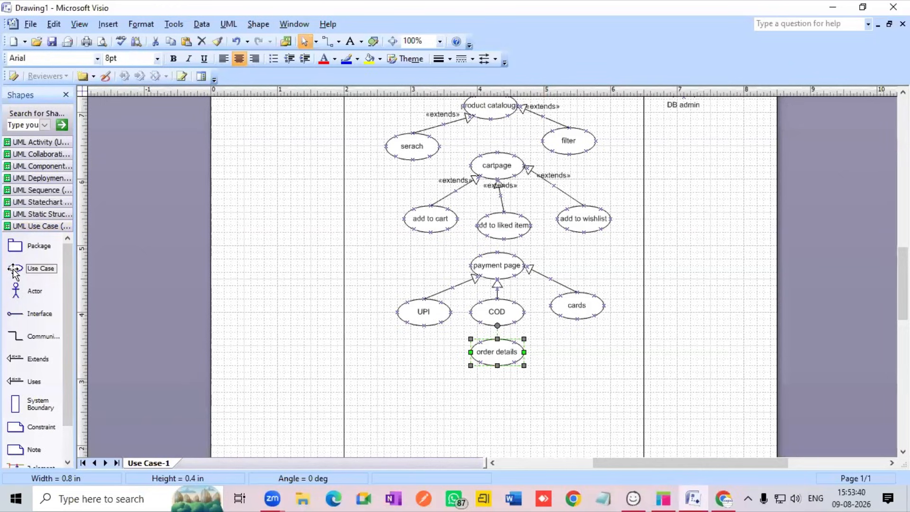
# - Add two Use Cases beneath order details, naming the one to its lower left "SMS" and the one to its lower right "EMAIL"
pyautogui.moveTo(16, 269); pyautogui.dragTo(423, 399)
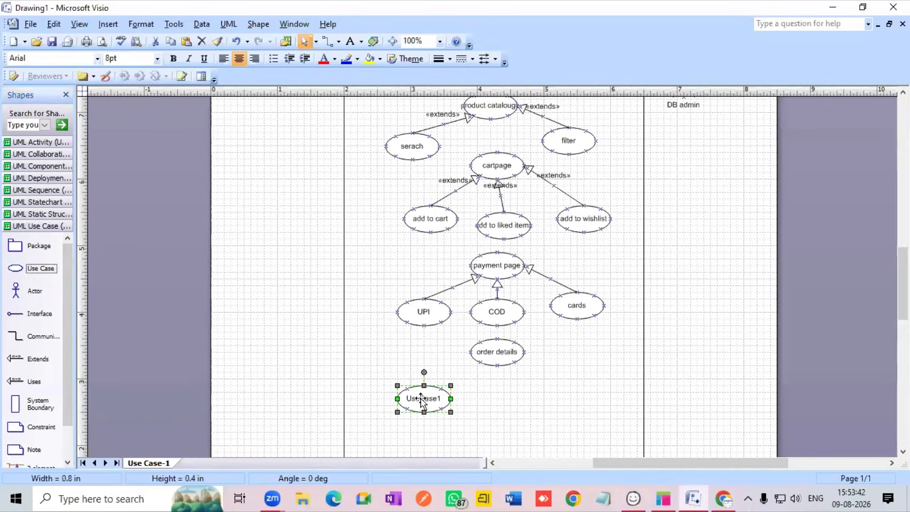
pyautogui.doubleClick(424, 398)
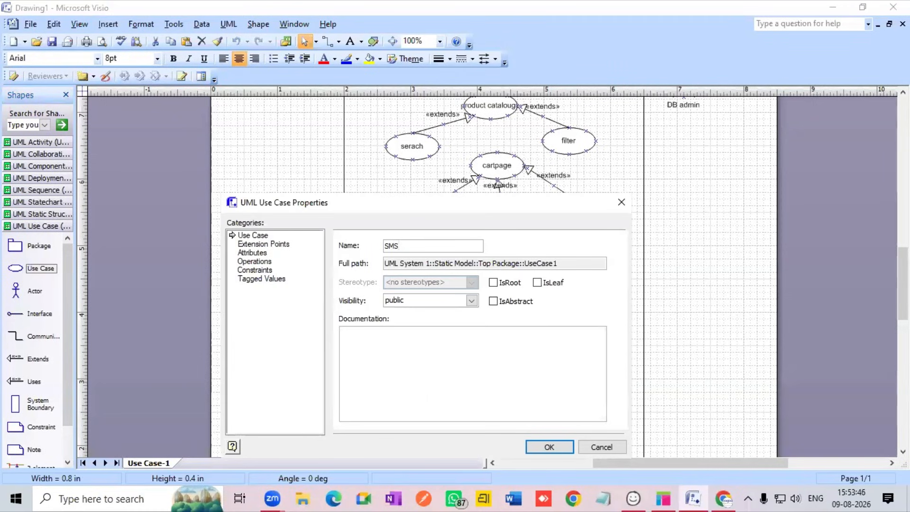
pyautogui.press('Return')
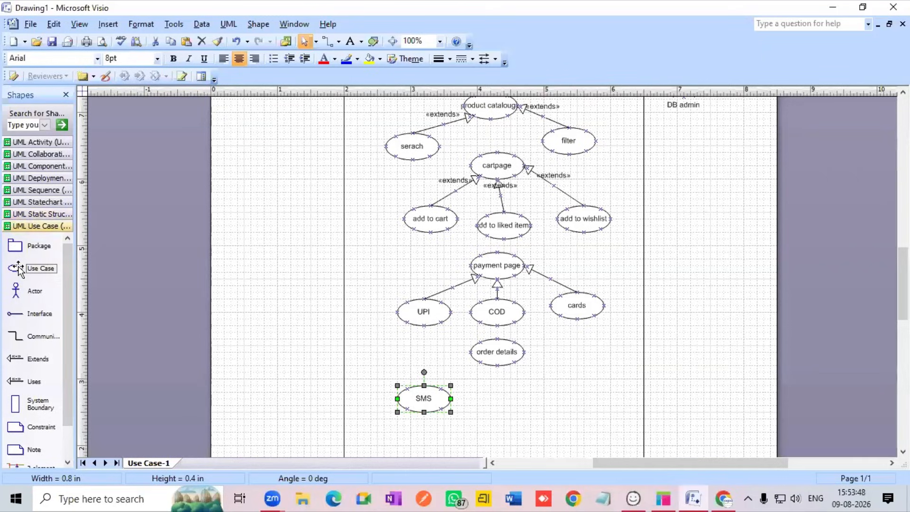
pyautogui.moveTo(18, 266); pyautogui.dragTo(536, 392)
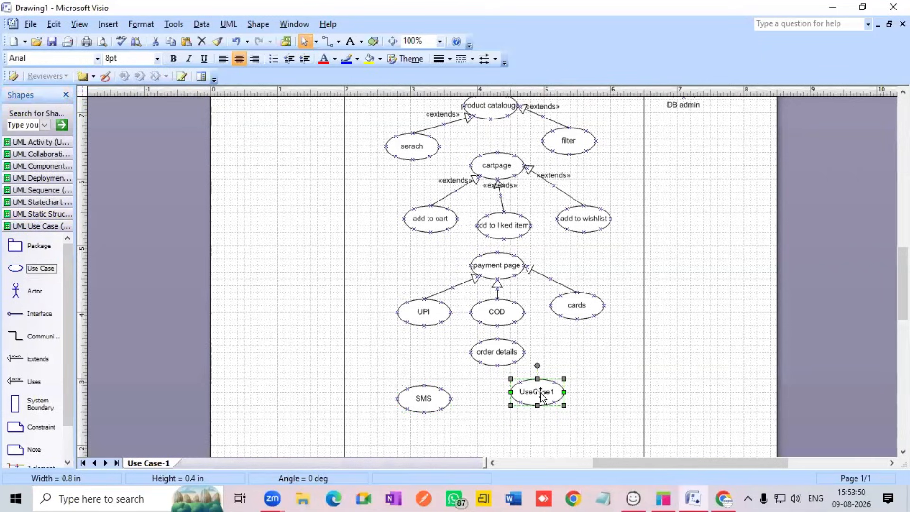
pyautogui.doubleClick(541, 394)
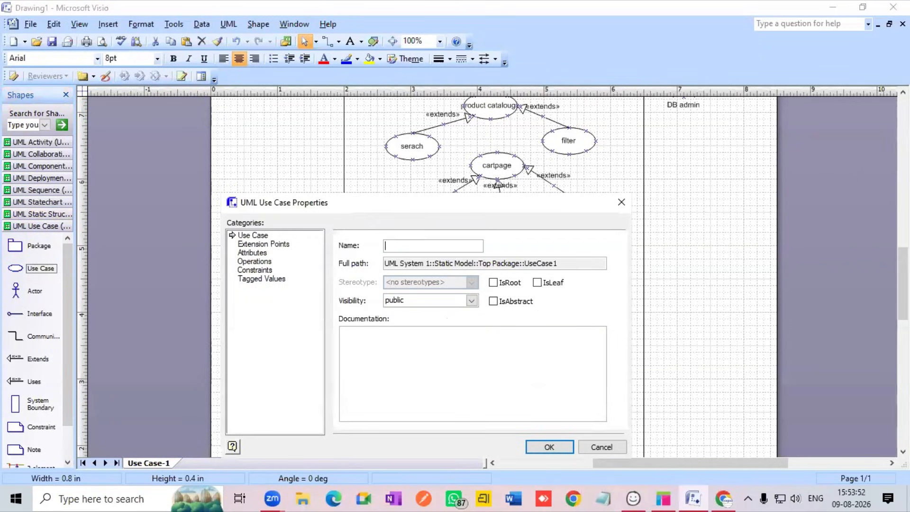
pyautogui.write('EMAIL')
pyautogui.press('Return')
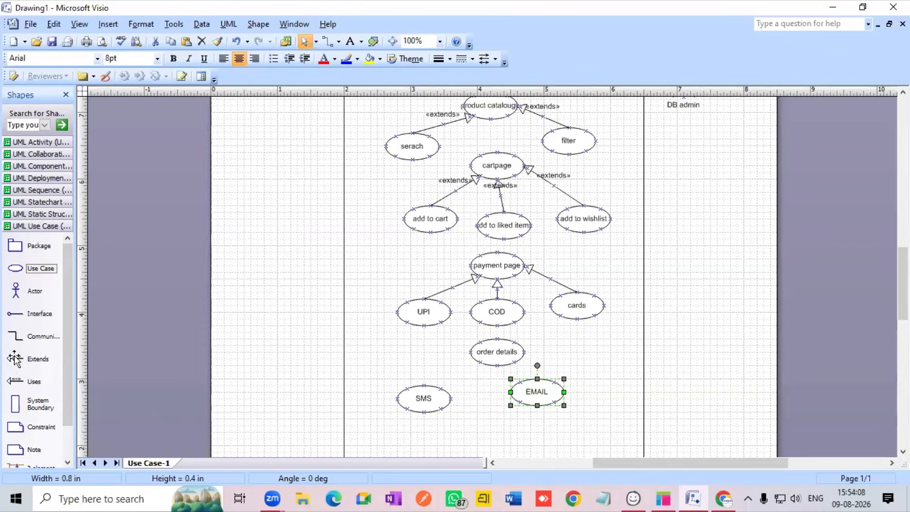
# - Connect order details to SMS and to EMAIL with Uses relationships whose arrows point away from order details
pyautogui.click(29, 359)
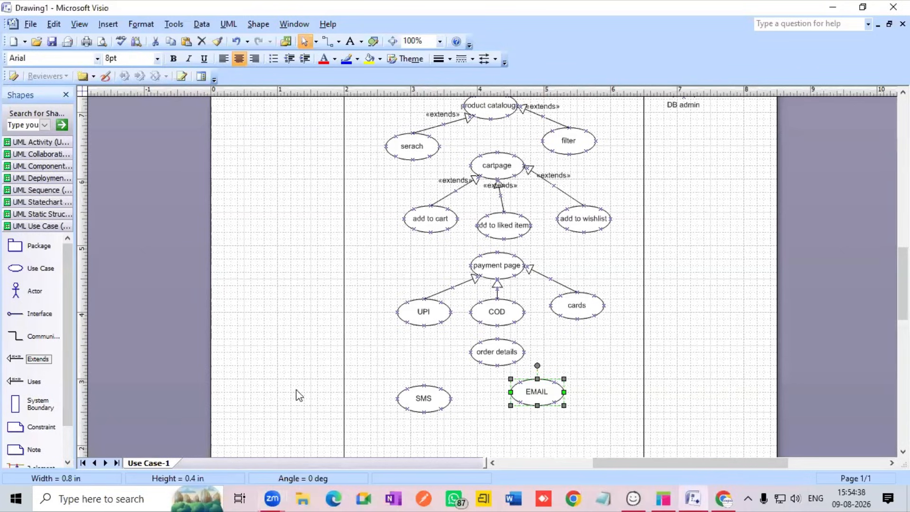
pyautogui.moveTo(11, 380); pyautogui.dragTo(481, 362)
pyautogui.click(448, 380)
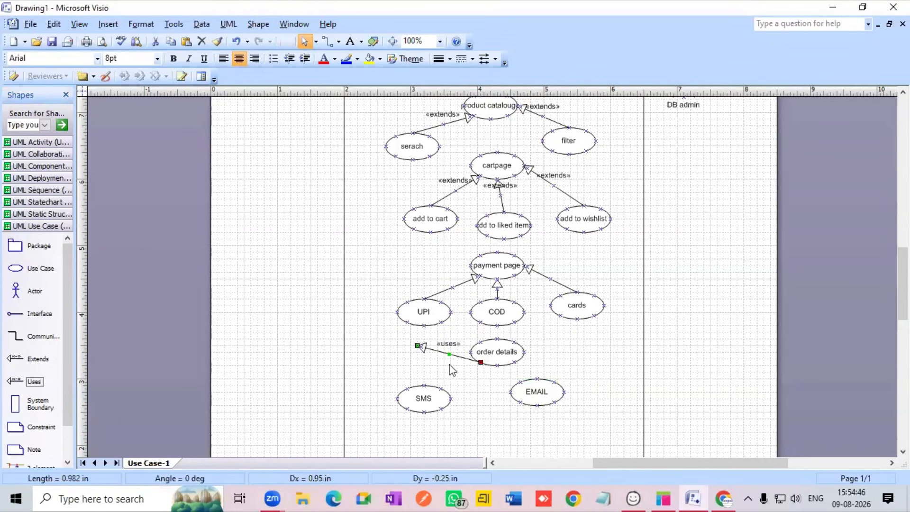
pyautogui.moveTo(423, 353); pyautogui.dragTo(430, 393)
pyautogui.moveTo(488, 402); pyautogui.dragTo(481, 363)
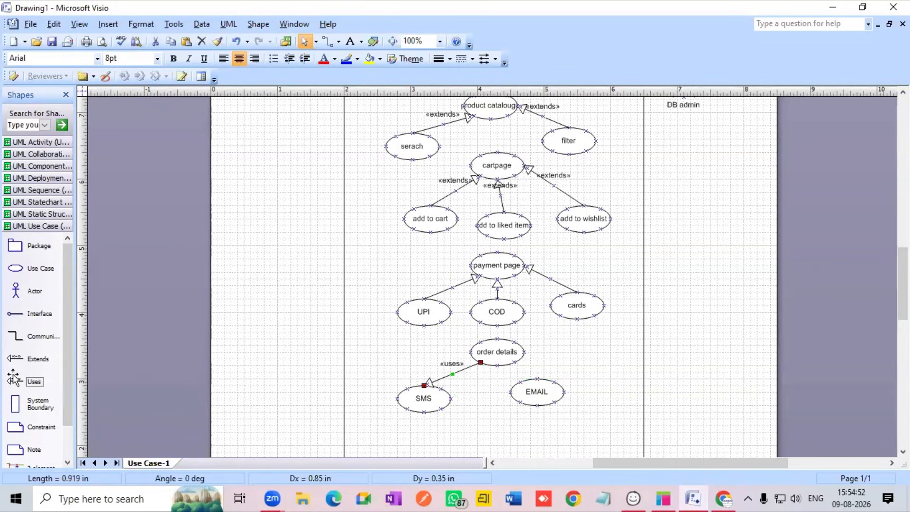
pyautogui.moveTo(14, 381); pyautogui.dragTo(496, 378)
pyautogui.moveTo(548, 365)
pyautogui.mouseDown()
pyautogui.moveTo(591, 366)
pyautogui.moveTo(565, 372)
pyautogui.moveTo(524, 353)
pyautogui.moveTo(565, 370)
pyautogui.moveTo(539, 382)
pyautogui.moveTo(524, 369)
pyautogui.moveTo(533, 356)
pyautogui.mouseUp()
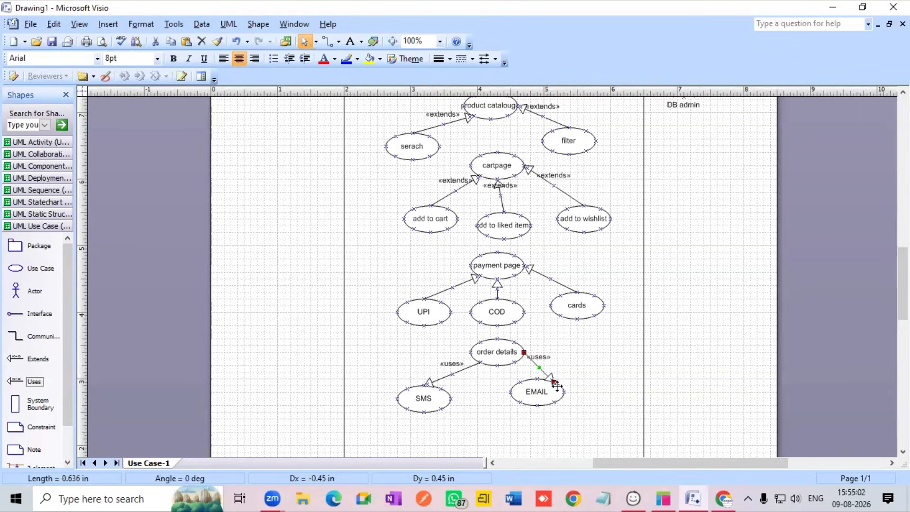
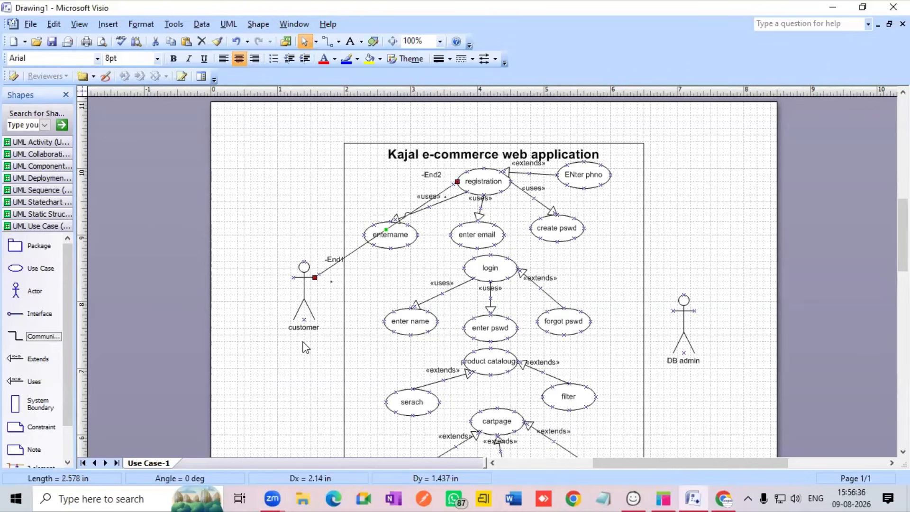
# - Make the customer-to-registration connector right-angled, and connect customer to login with a Communicates relationship
pyautogui.rightClick(385, 228)
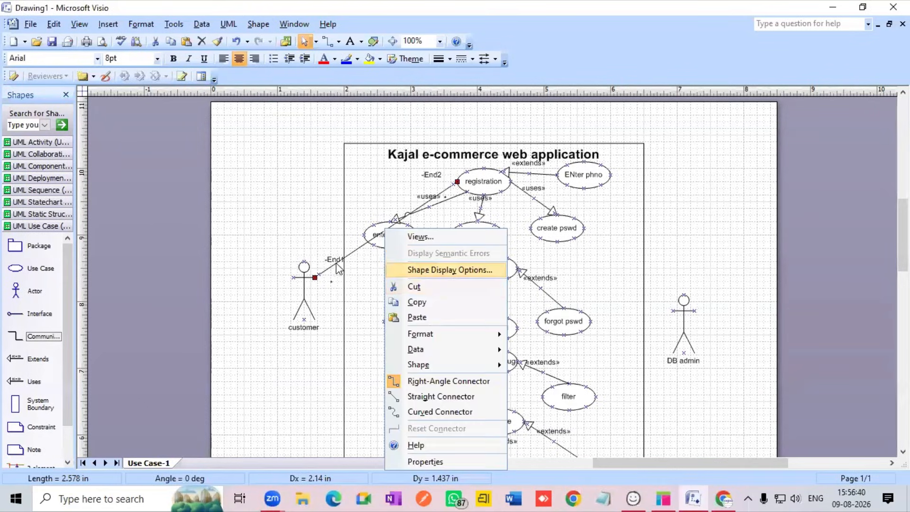
pyautogui.click(437, 383)
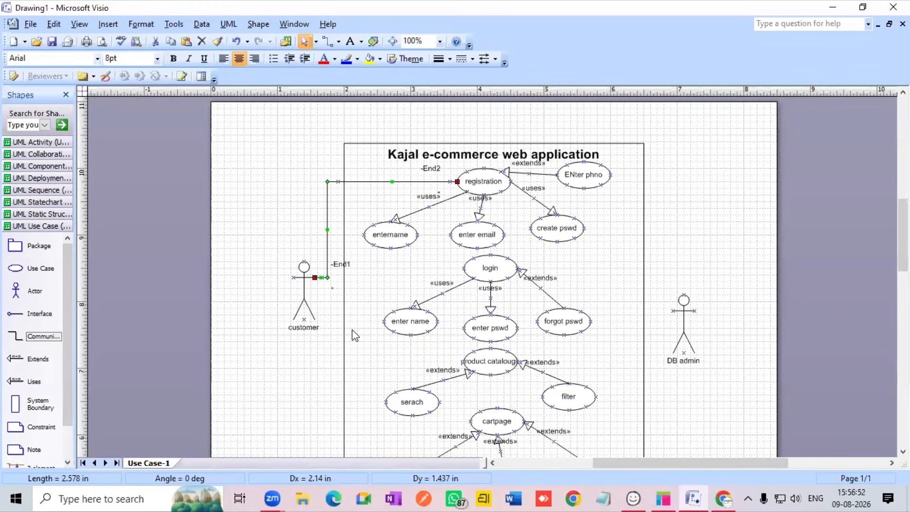
pyautogui.scroll(-2, 356, 335)
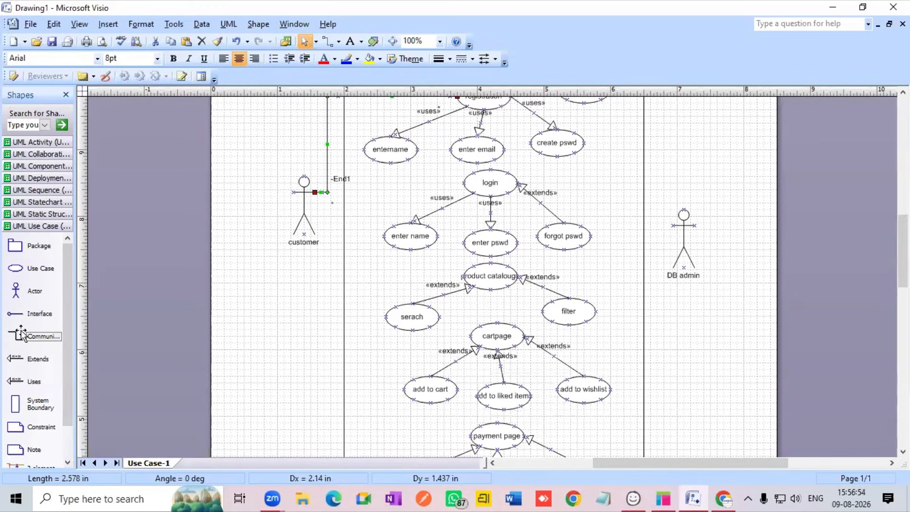
pyautogui.moveTo(17, 335); pyautogui.dragTo(342, 213)
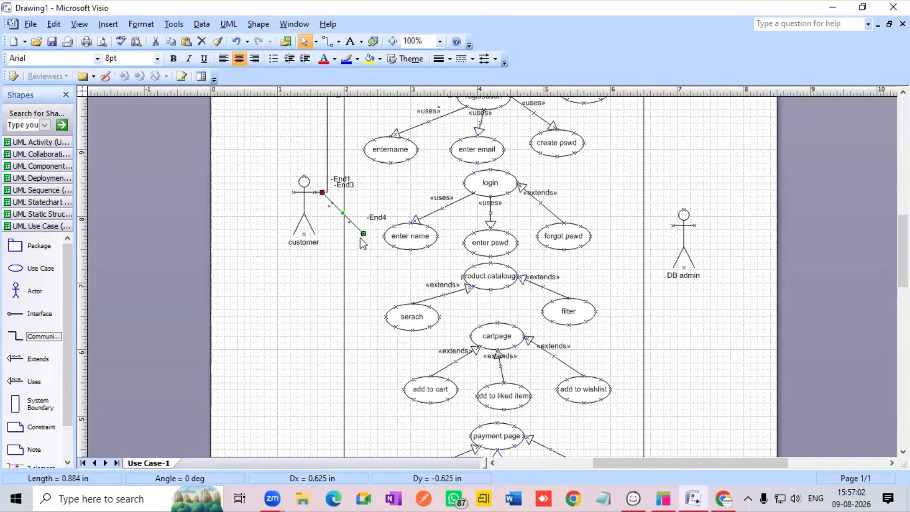
pyautogui.moveTo(364, 233); pyautogui.dragTo(464, 183)
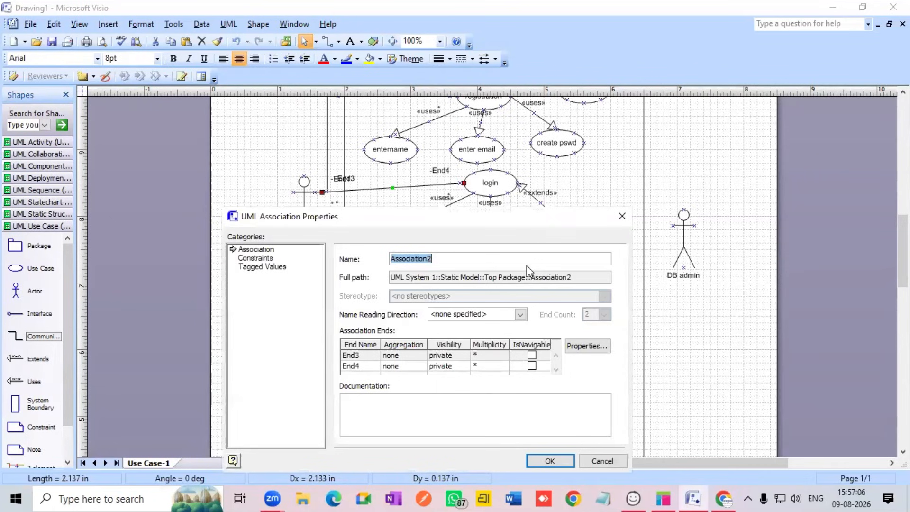
pyautogui.press('Return')
# - Connect customer to the product catalogue use case with a Communicates relationship and make it a right-angle connector
pyautogui.scroll(-1, 423, 241)
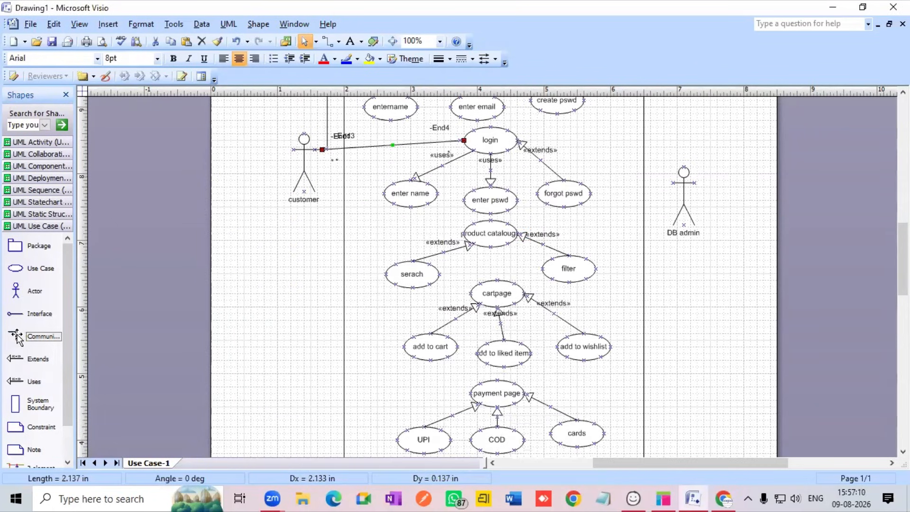
pyautogui.moveTo(9, 336); pyautogui.dragTo(464, 233)
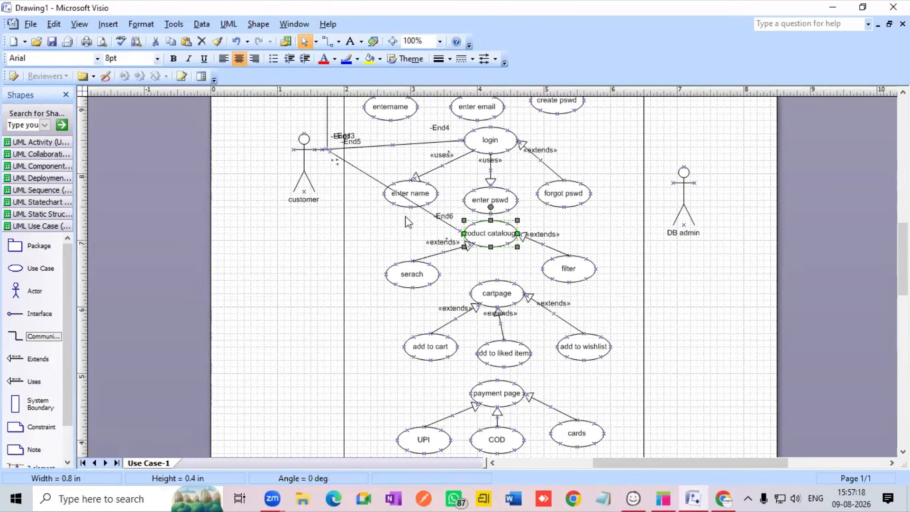
pyautogui.rightClick(403, 194)
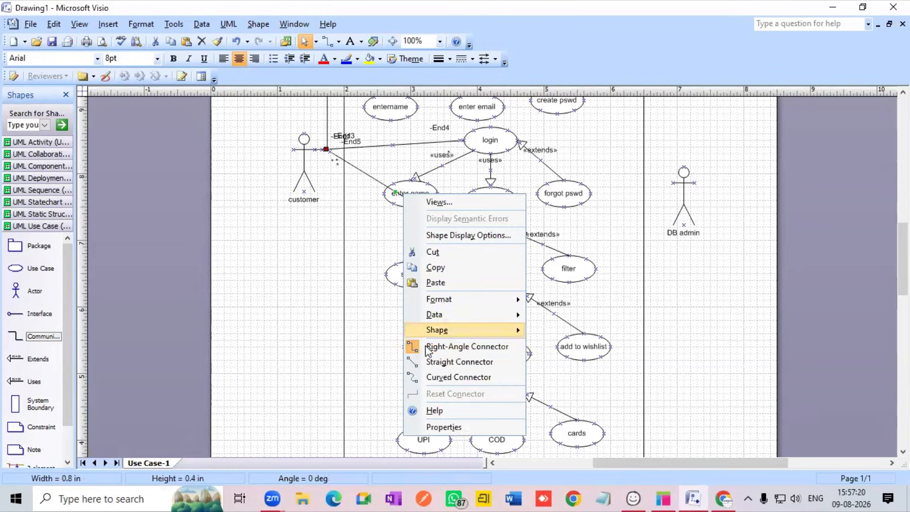
# - Connect customer to cartpage with a Communicates relationship and make it a right-angle connector
pyautogui.scroll(-2, 359, 321)
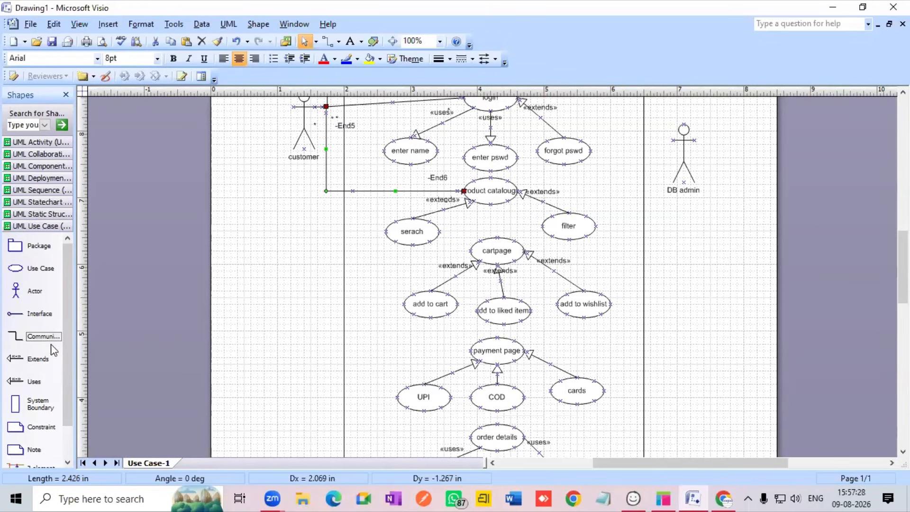
pyautogui.moveTo(11, 337); pyautogui.dragTo(351, 138)
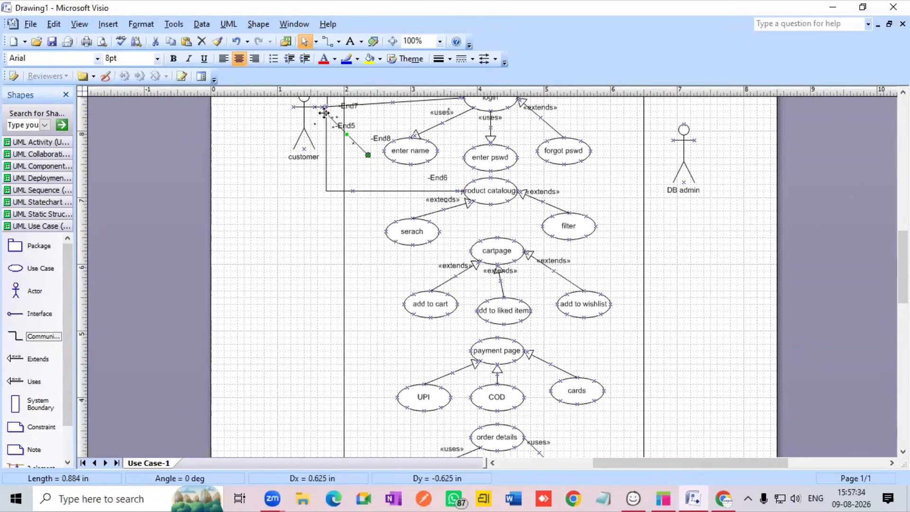
pyautogui.moveTo(369, 156); pyautogui.dragTo(470, 256)
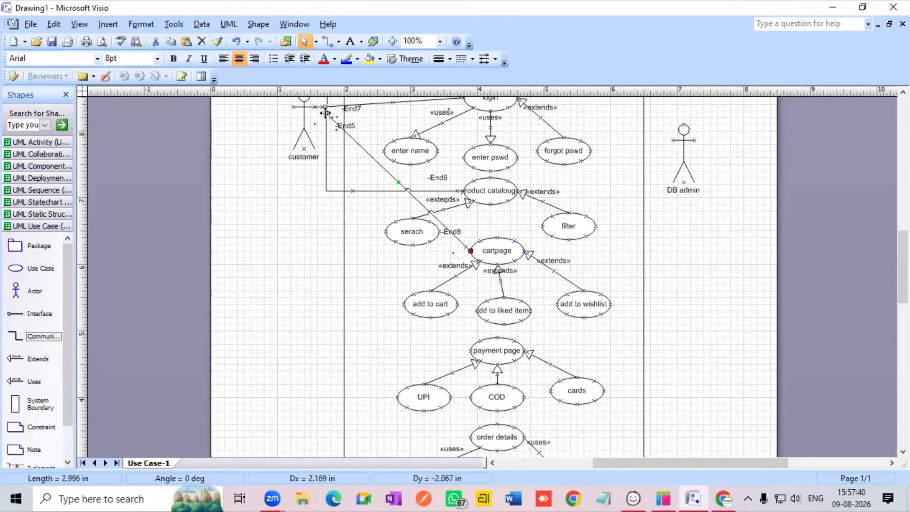
pyautogui.moveTo(325, 113); pyautogui.dragTo(325, 107)
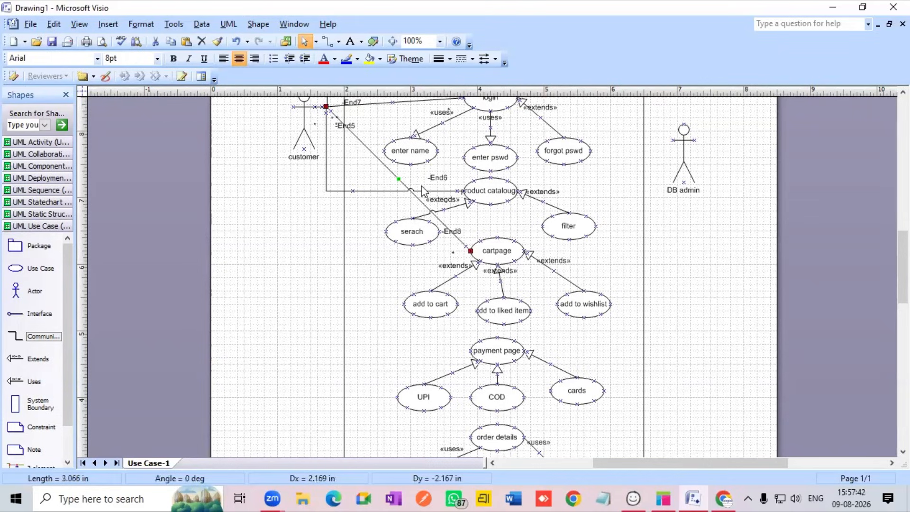
pyautogui.rightClick(400, 180)
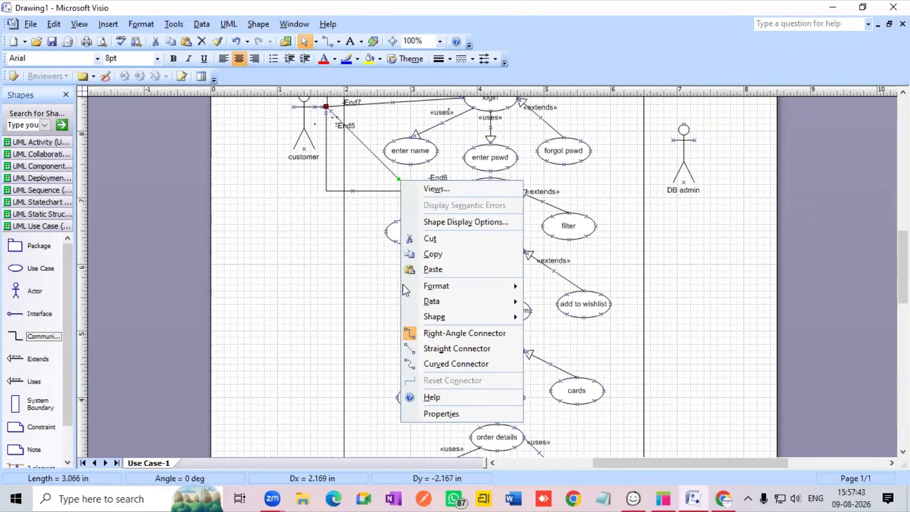
pyautogui.click(433, 336)
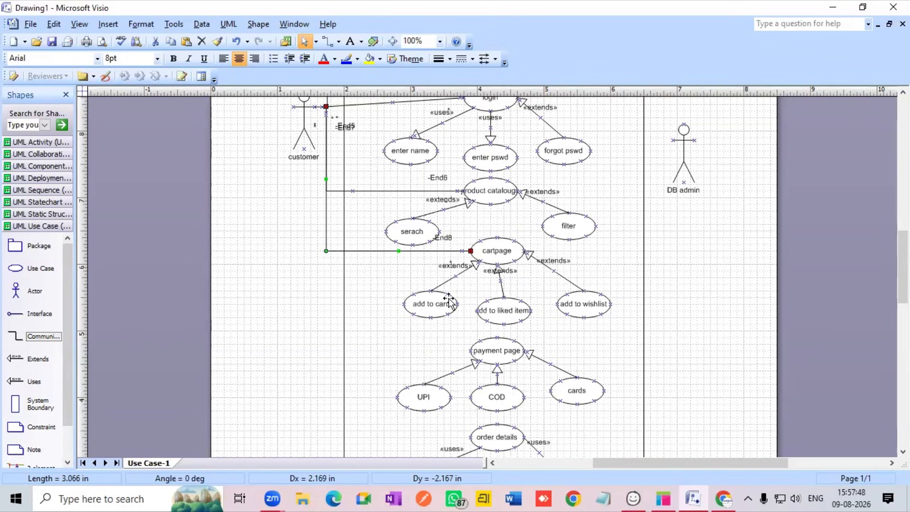
# - Connect customer to payment page with a Communicates relationship and make it a right-angle connector
pyautogui.scroll(1, 450, 301)
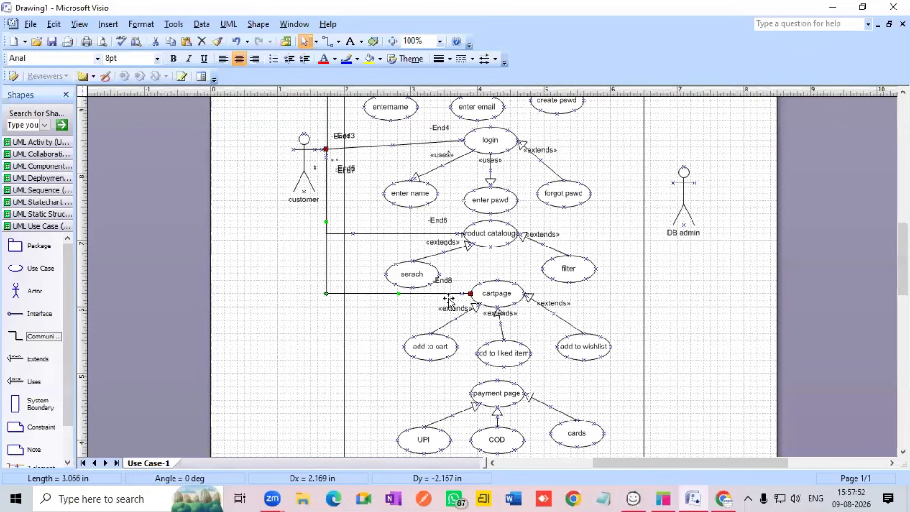
pyautogui.scroll(-1, 449, 302)
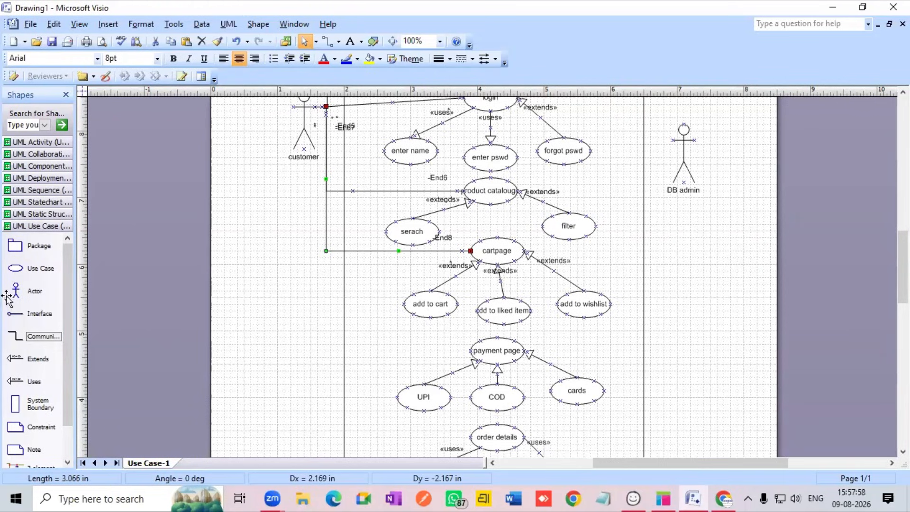
pyautogui.moveTo(43, 336); pyautogui.dragTo(470, 351)
pyautogui.rightClick(415, 265)
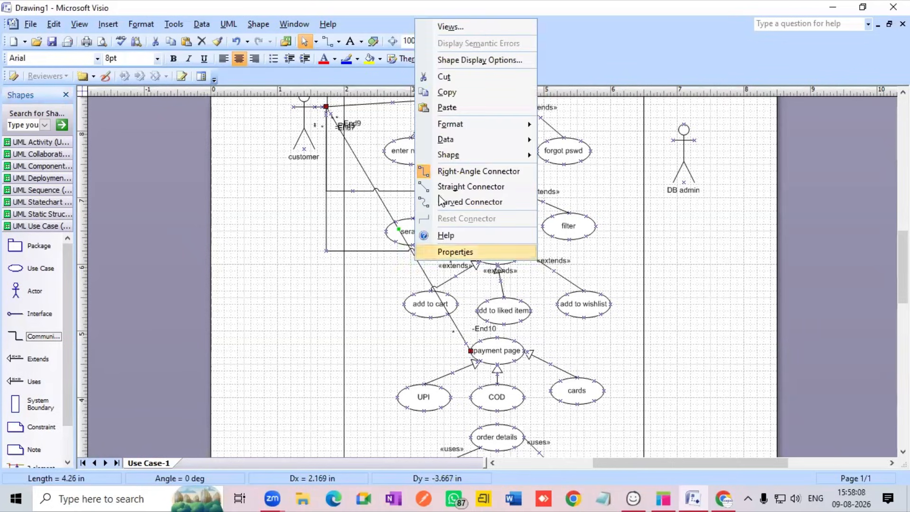
pyautogui.click(434, 173)
# - Connect customer to order details with a Communicates relationship and make it a right-angle connector
pyautogui.scroll(-1, 391, 274)
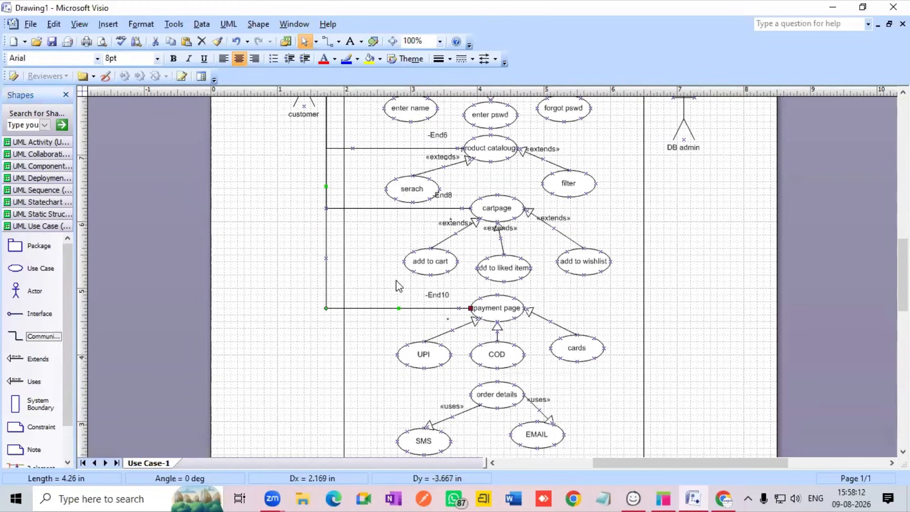
pyautogui.moveTo(14, 335); pyautogui.dragTo(308, 237)
pyautogui.moveTo(301, 204); pyautogui.dragTo(301, 190)
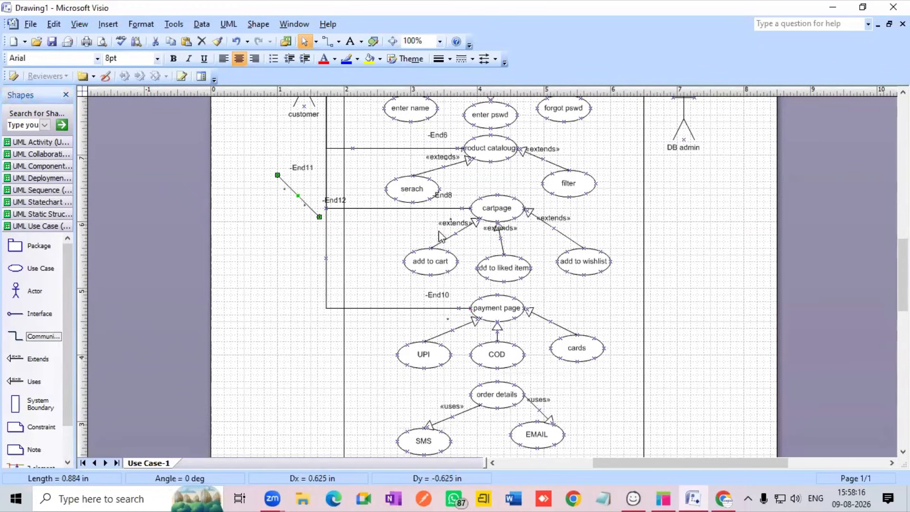
pyautogui.scroll(1, 313, 223)
pyautogui.moveTo(278, 218)
pyautogui.mouseDown()
pyautogui.moveTo(304, 168)
pyautogui.moveTo(316, 190)
pyautogui.moveTo(322, 108)
pyautogui.mouseUp()
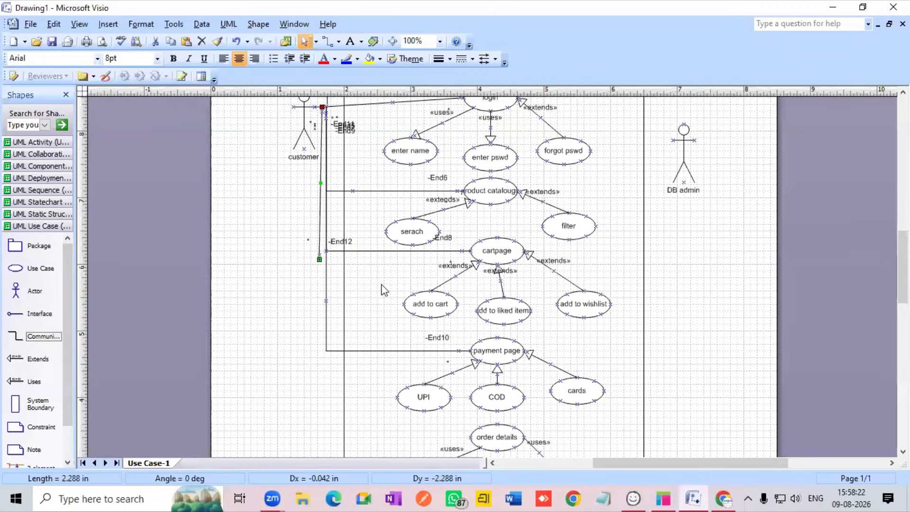
pyautogui.scroll(-1, 375, 285)
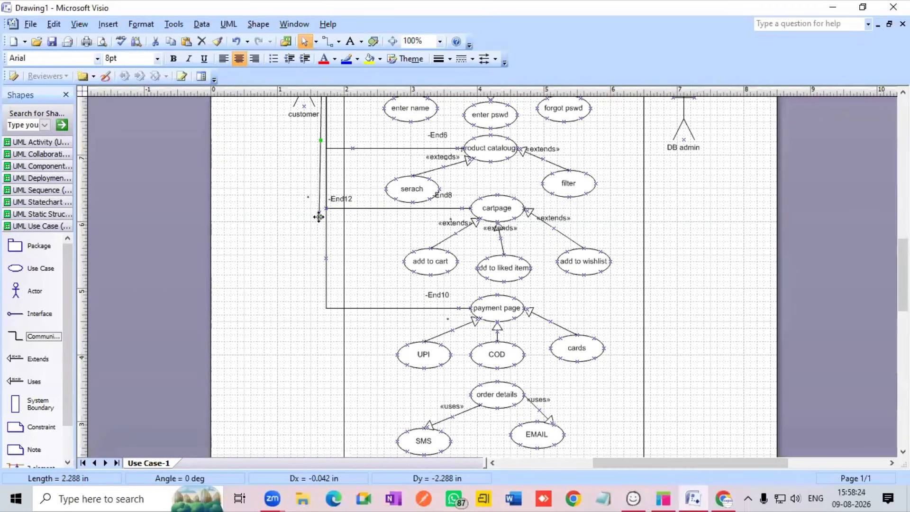
pyautogui.moveTo(319, 217); pyautogui.dragTo(471, 397)
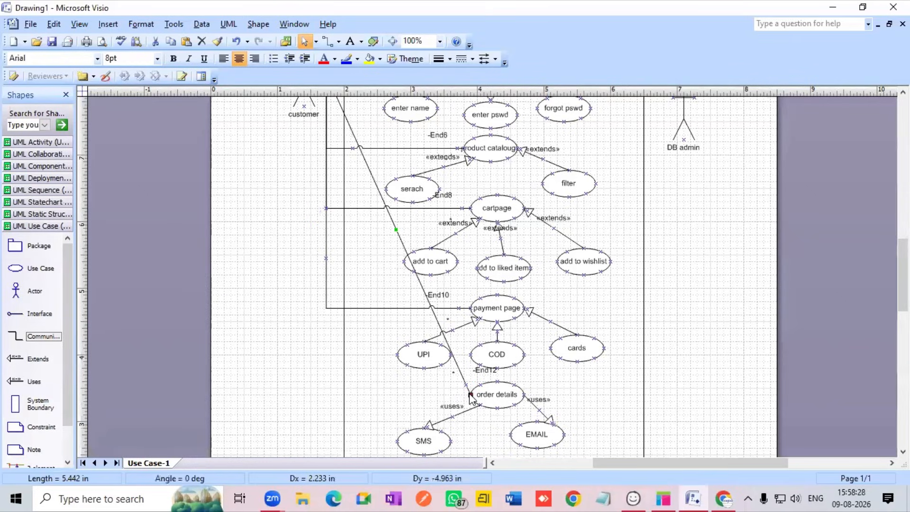
pyautogui.rightClick(396, 231)
pyautogui.click(434, 384)
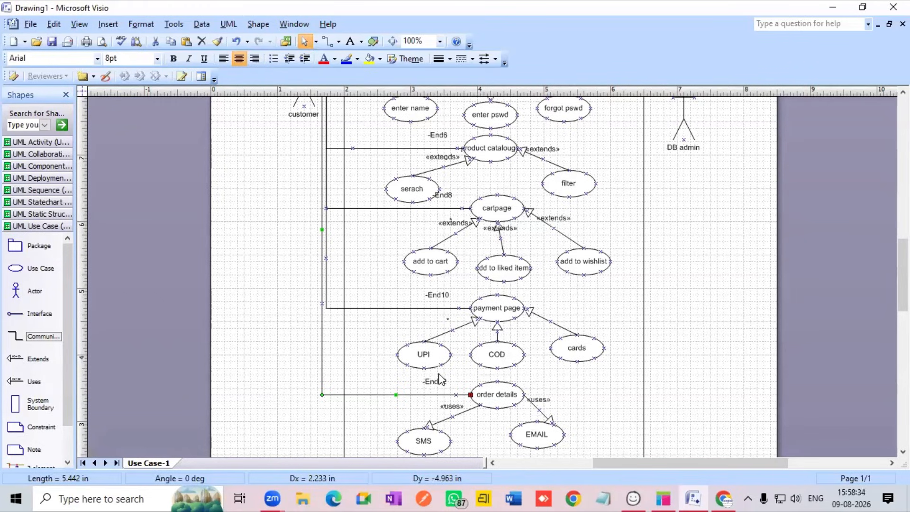
# - Review the customer's connections from order details up to login and the free area outside the system boundary below DB admin
pyautogui.scroll(-3, 472, 377)
pyautogui.scroll(2, 473, 380)
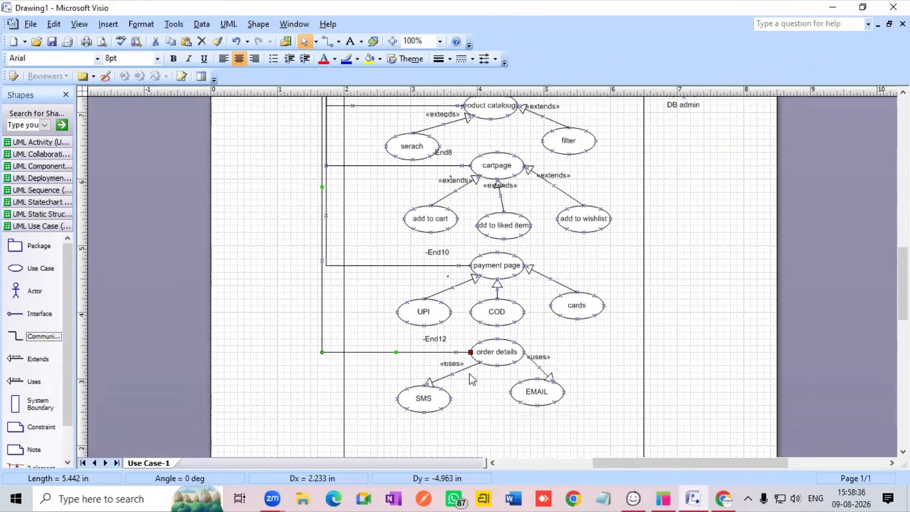
pyautogui.scroll(2, 471, 379)
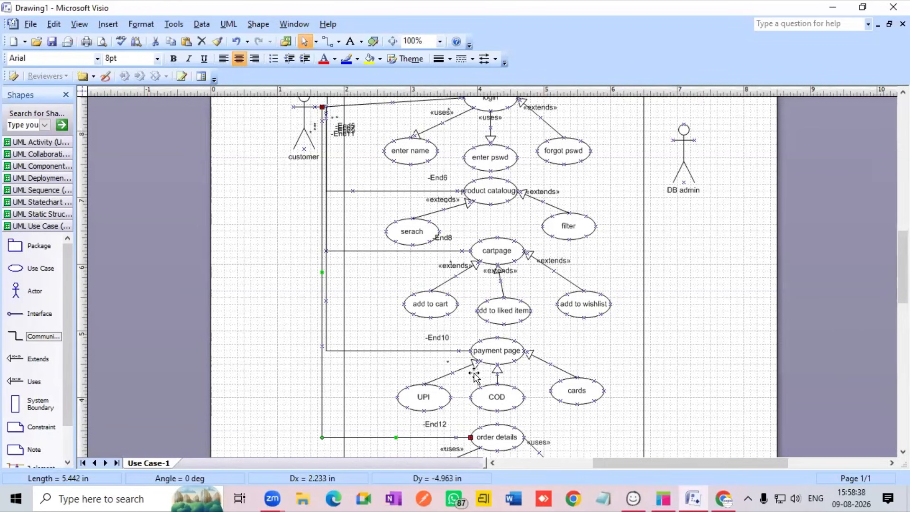
pyautogui.scroll(2, 473, 377)
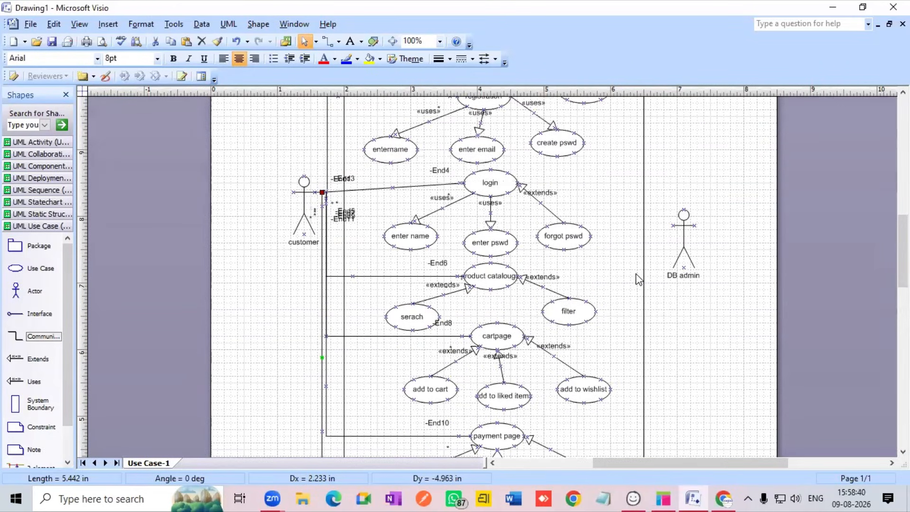
pyautogui.scroll(-1, 673, 264)
pyautogui.scroll(-2, 671, 265)
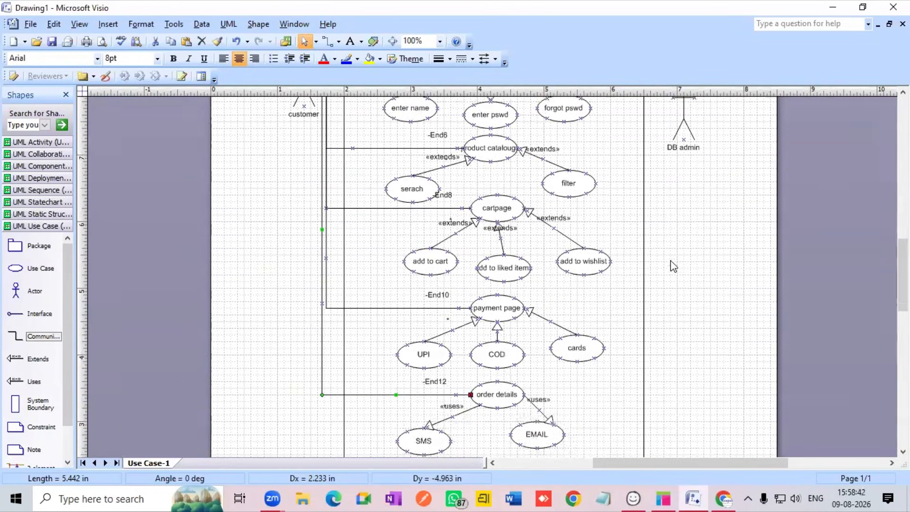
pyautogui.scroll(2, 671, 264)
pyautogui.scroll(-2, 669, 266)
# - Add an Actor below DB admin, outside the system boundary and level with payment page, and name it "payment gateway"
pyautogui.moveTo(13, 289); pyautogui.dragTo(683, 319)
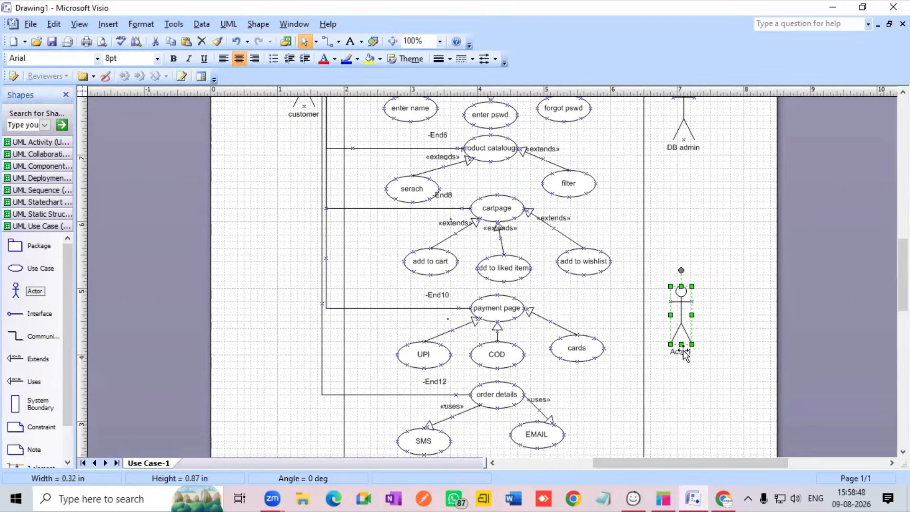
pyautogui.doubleClick(682, 352)
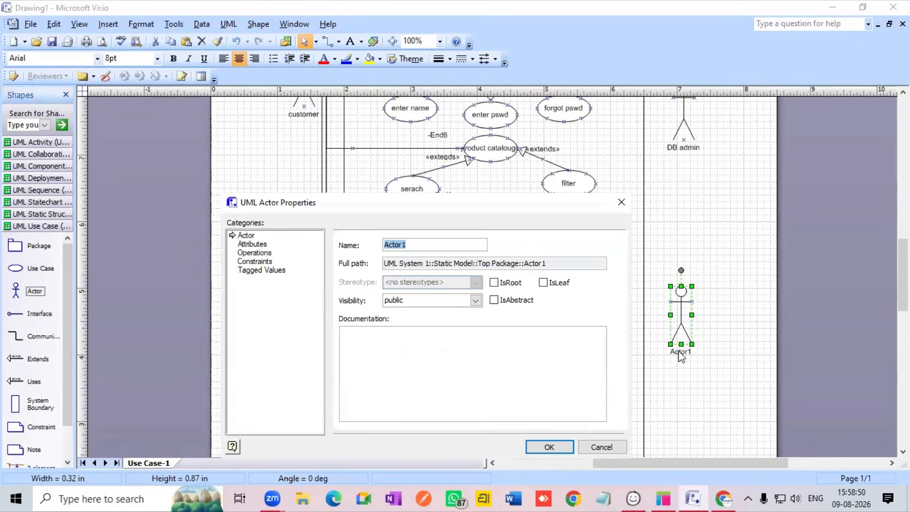
pyautogui.press('BackSpace')
pyautogui.write('payment')
pyautogui.press('Return')
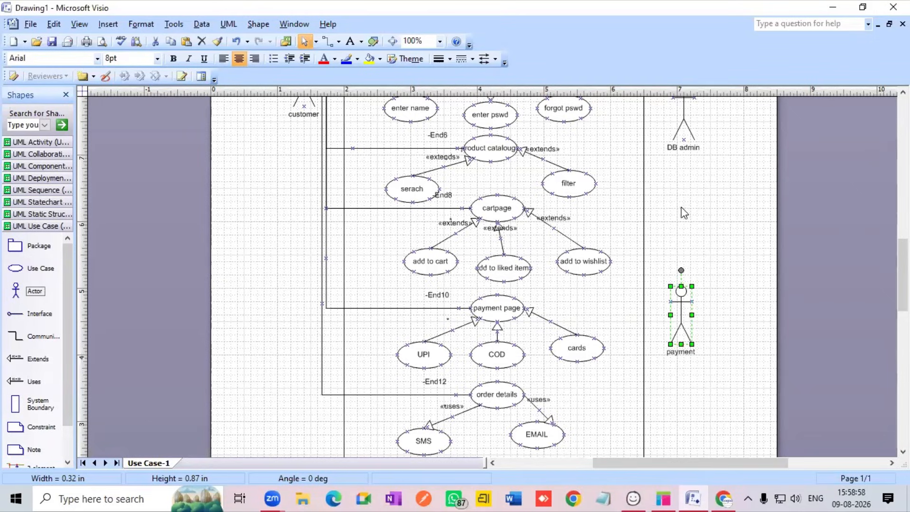
pyautogui.doubleClick(689, 354)
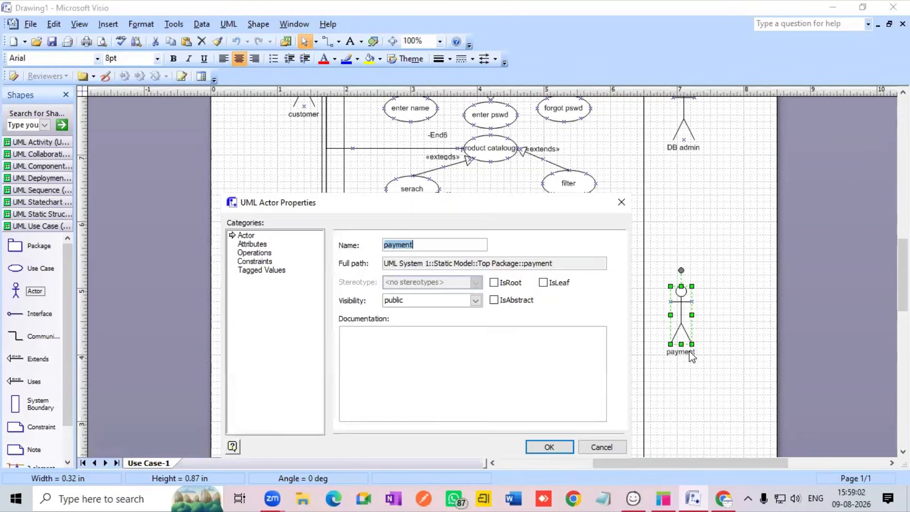
pyautogui.press('Right')
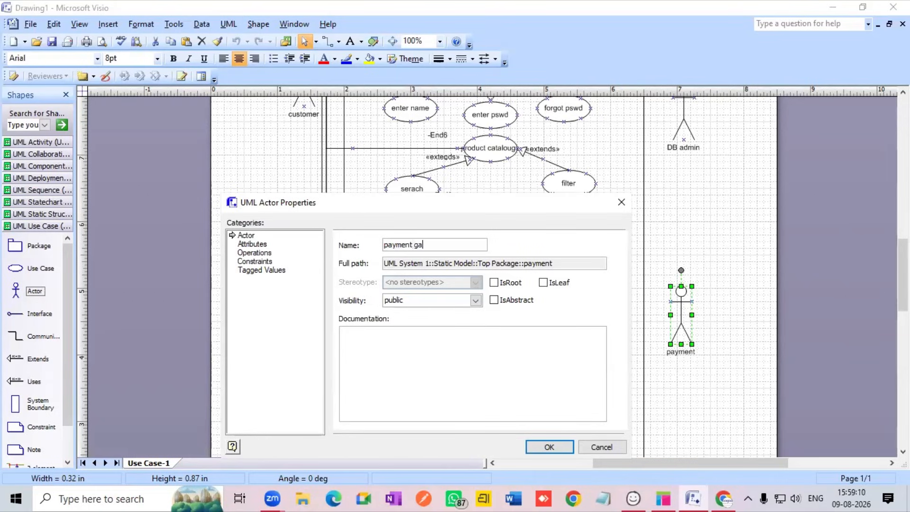
pyautogui.write('gateway')
pyautogui.press('Return')
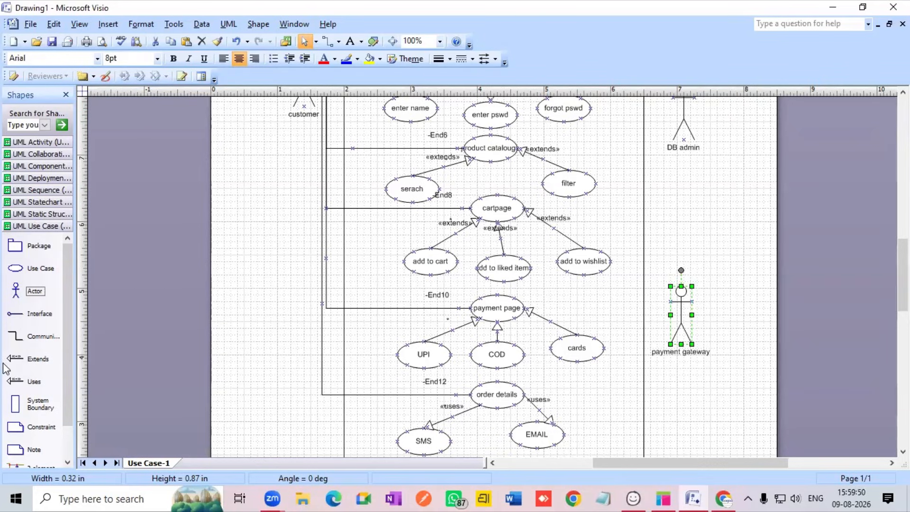
# - Connect payment page to the payment gateway actor with a Communicates relationship
pyautogui.moveTo(13, 338); pyautogui.dragTo(603, 317)
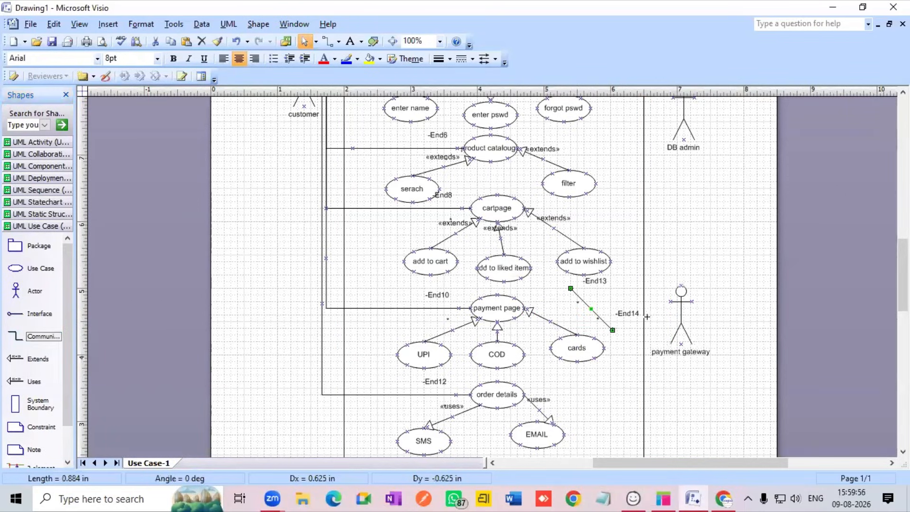
pyautogui.moveTo(613, 330); pyautogui.dragTo(670, 302)
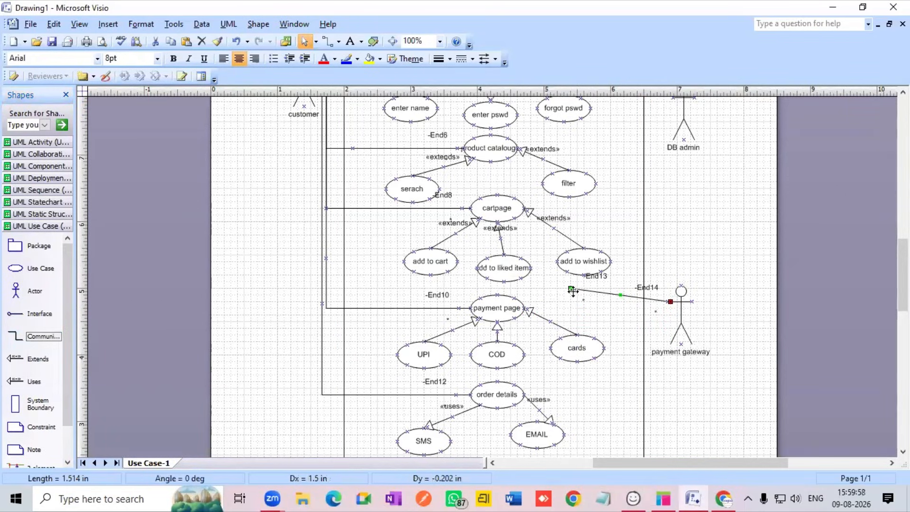
pyautogui.moveTo(570, 289); pyautogui.dragTo(514, 298)
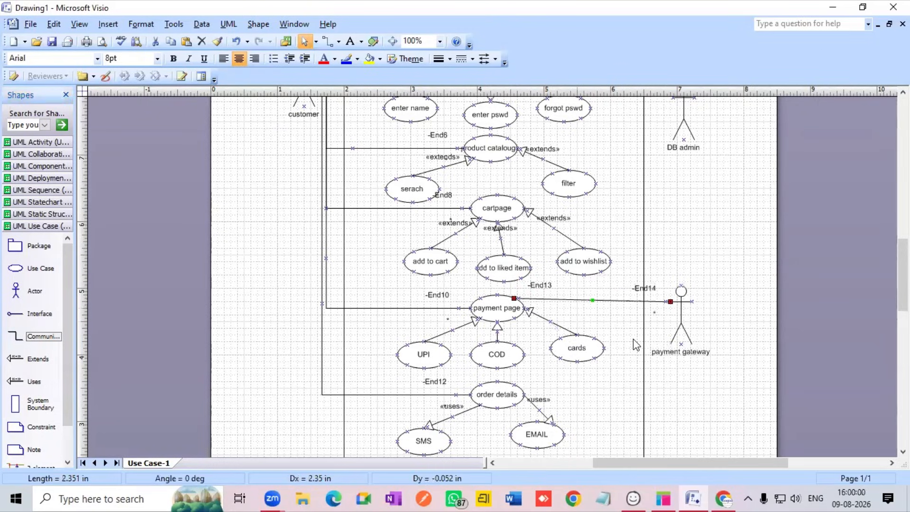
# - Place a new actor outside the system boundary, just below the payment gateway actor and level with order details
pyautogui.scroll(-3, 584, 347)
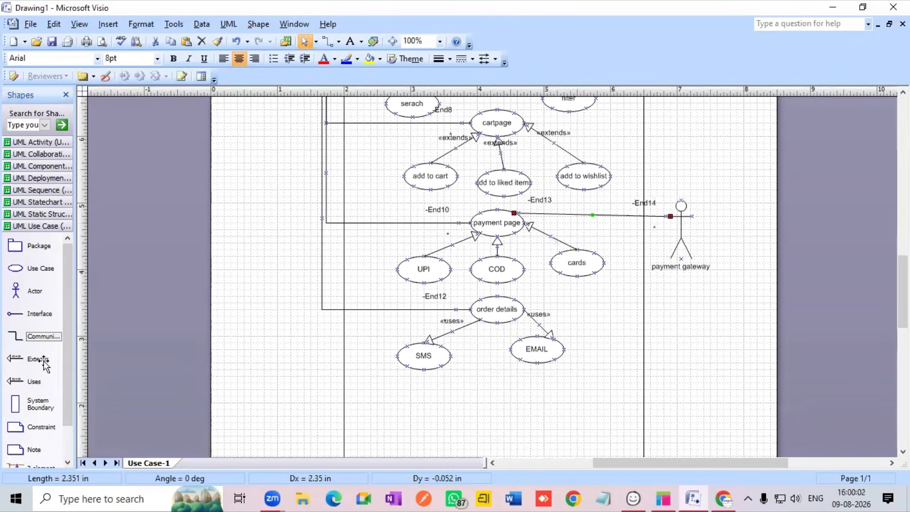
pyautogui.moveTo(15, 290); pyautogui.dragTo(688, 334)
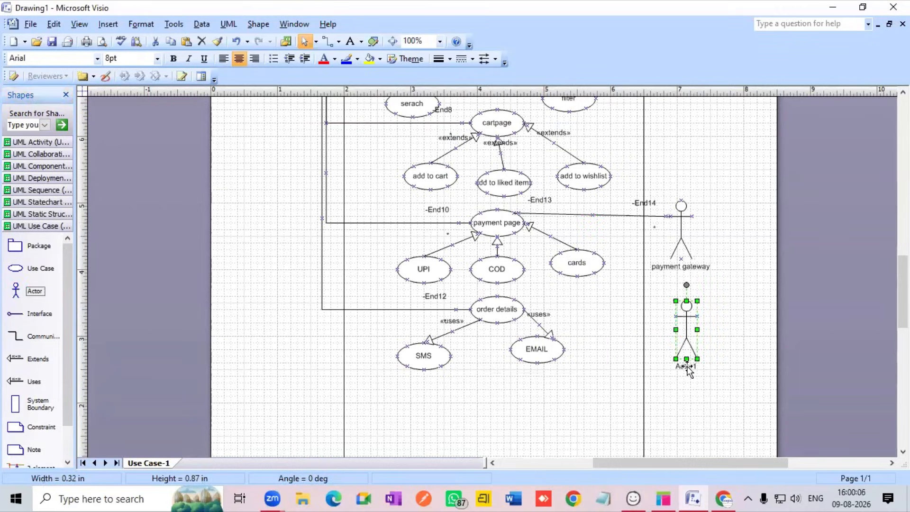
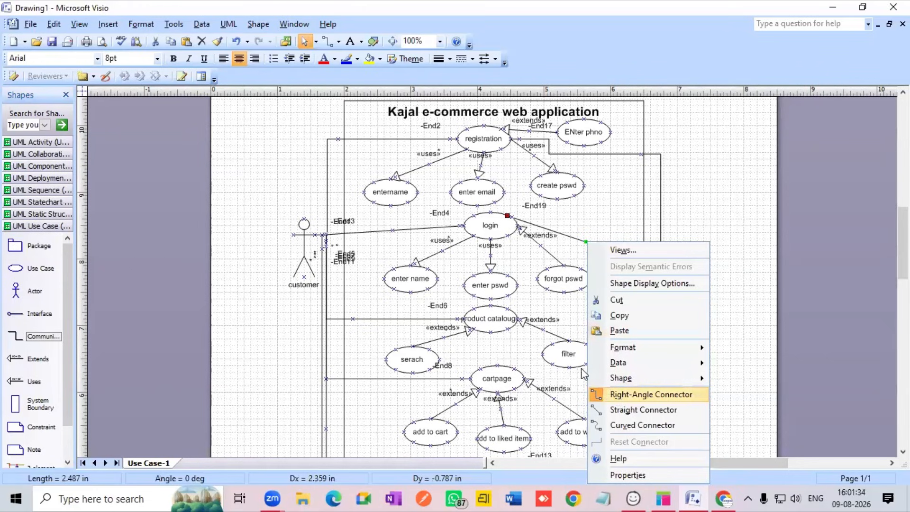
# - Connect the DB admin actor to the product catalogue use case with a Communicates line, routed as a right-angle connector
pyautogui.scroll(-2, 590, 342)
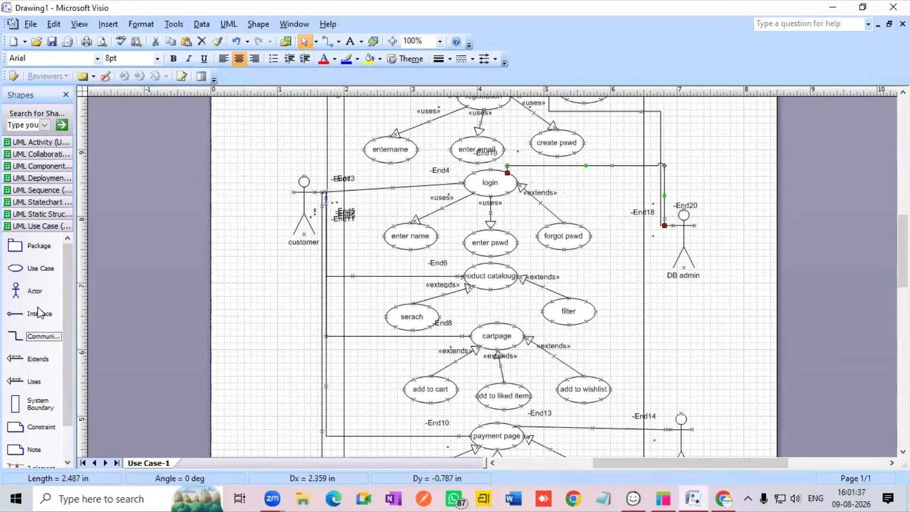
pyautogui.moveTo(43, 336); pyautogui.dragTo(670, 231)
pyautogui.click(564, 271)
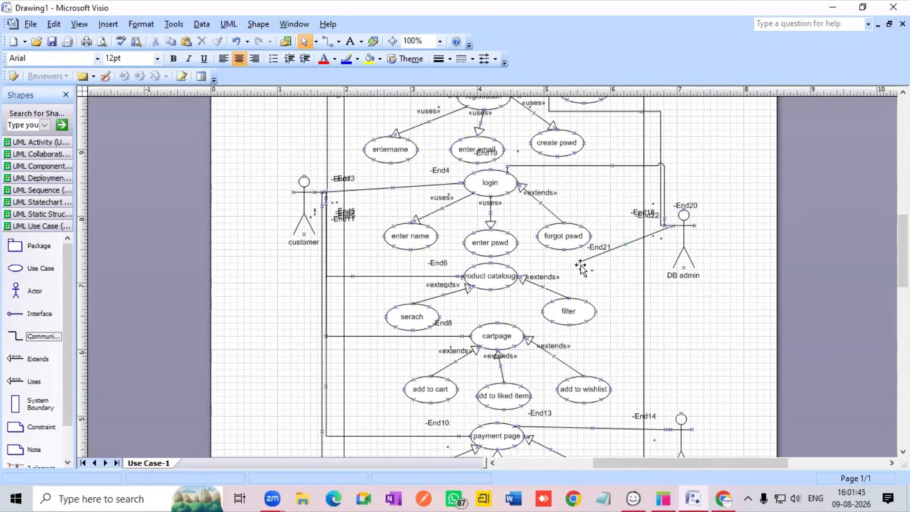
pyautogui.moveTo(581, 262); pyautogui.dragTo(508, 266)
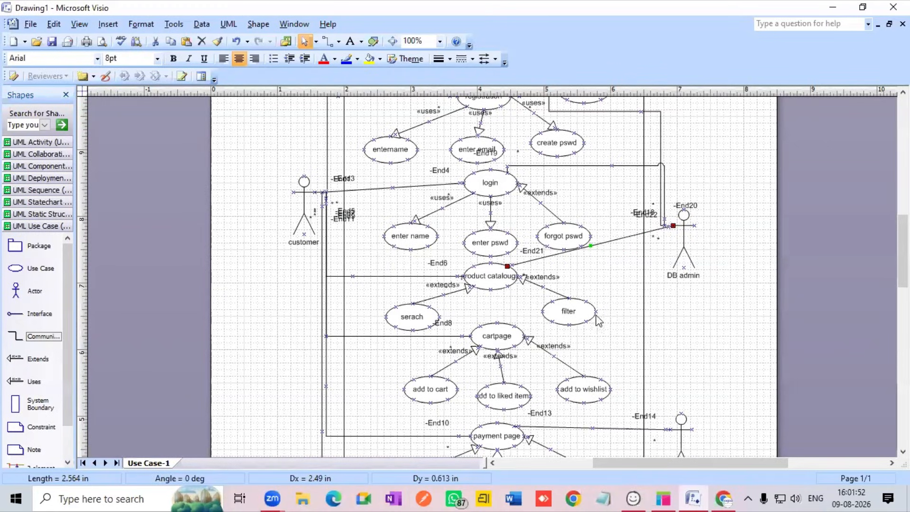
pyautogui.rightClick(598, 243)
pyautogui.click(627, 396)
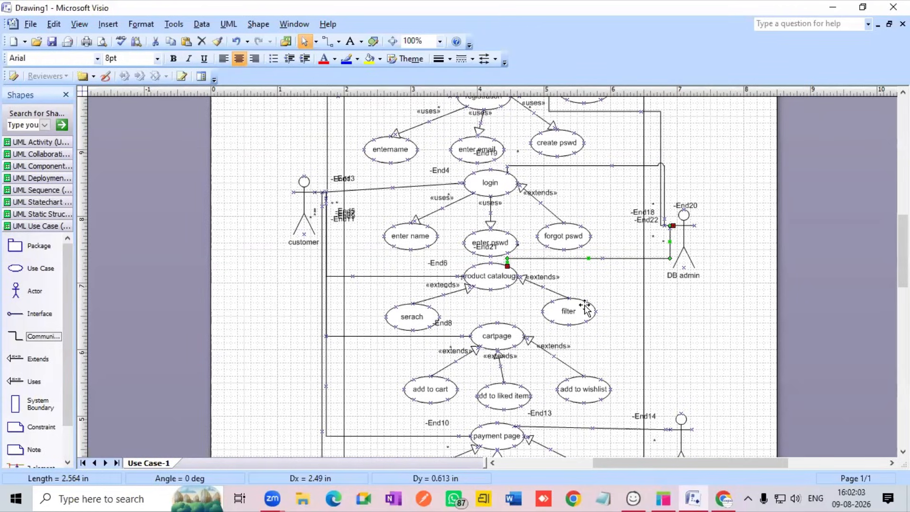
# - Connect the DB admin actor to the cartpage use case with a Communicates line, routed as a right-angle connector
pyautogui.scroll(-1, 584, 306)
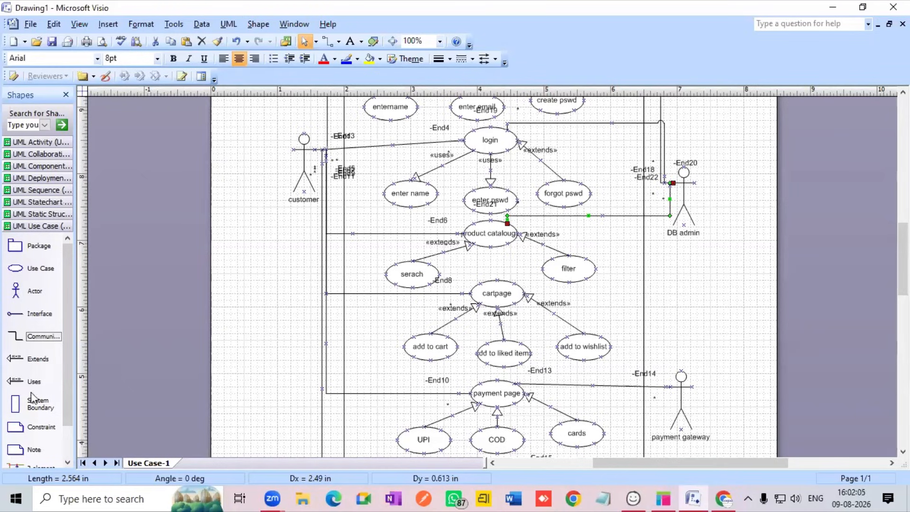
pyautogui.moveTo(15, 336); pyautogui.dragTo(669, 186)
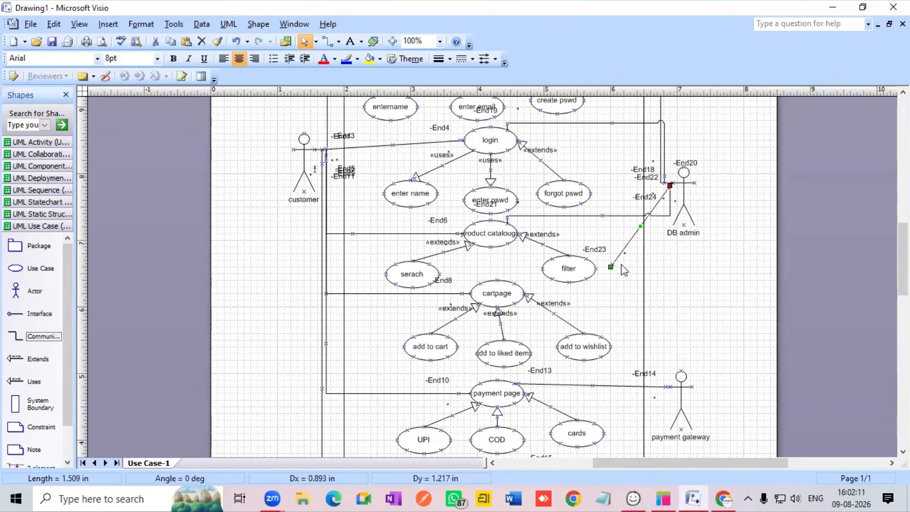
pyautogui.moveTo(612, 266); pyautogui.dragTo(514, 284)
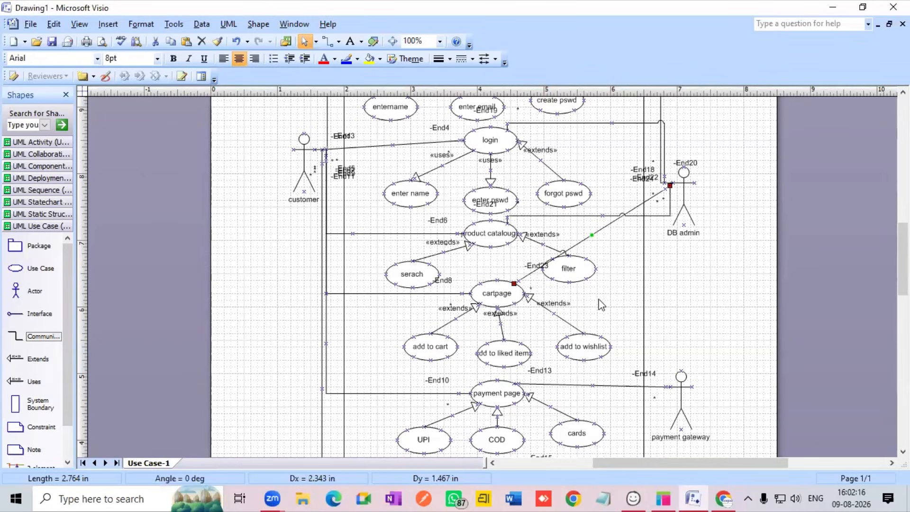
pyautogui.rightClick(593, 235)
pyautogui.click(624, 390)
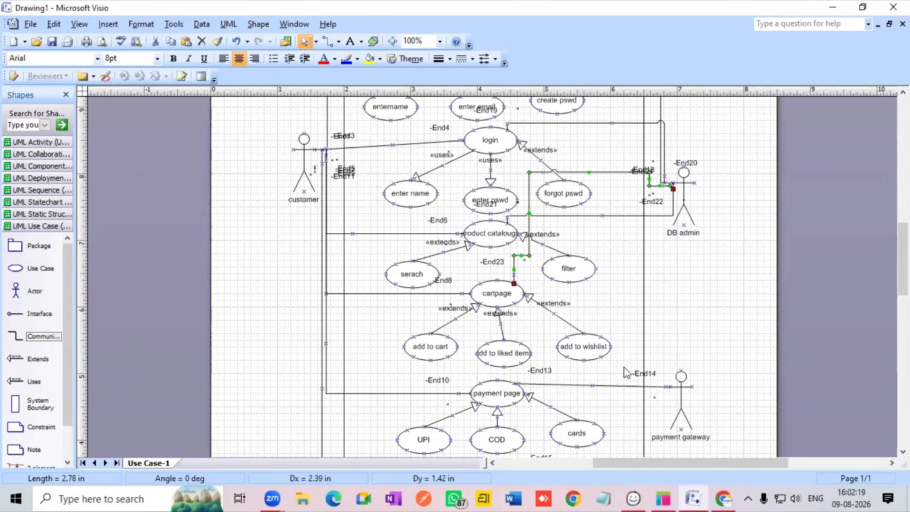
# - Link the DB admin actor to the payment page use case with a Communicates line, routed as a right-angle connector
pyautogui.scroll(-1, 596, 313)
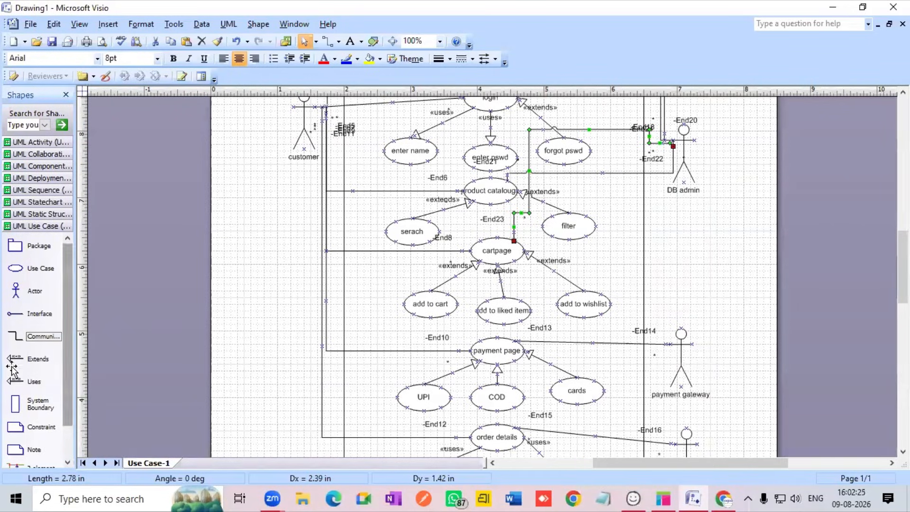
pyautogui.moveTo(10, 335); pyautogui.dragTo(673, 140)
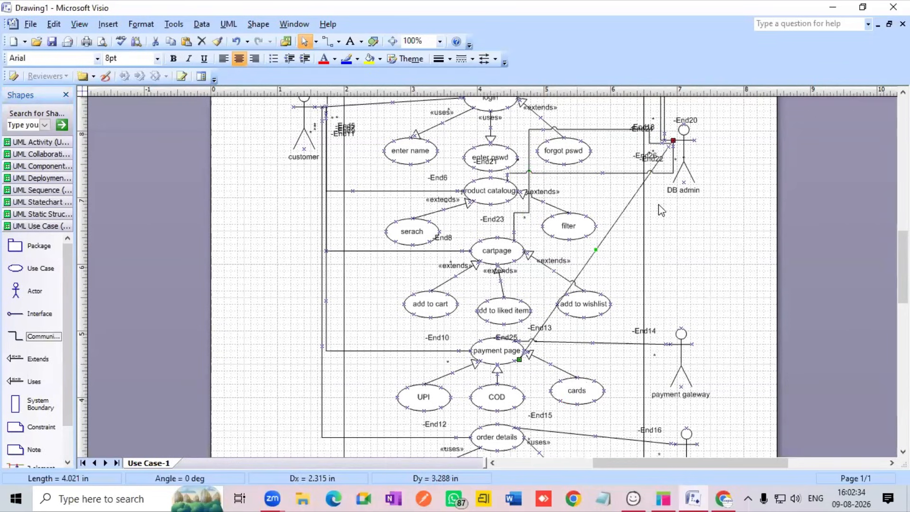
pyautogui.rightClick(598, 250)
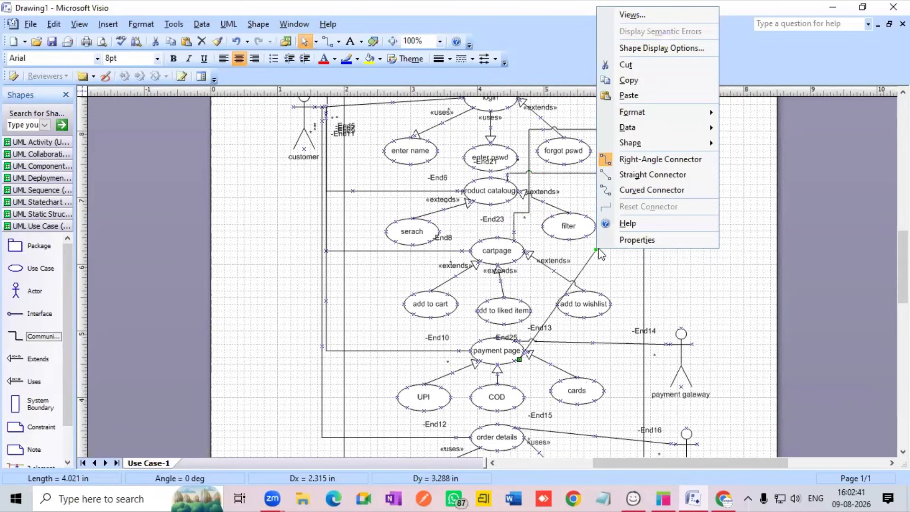
pyautogui.click(612, 161)
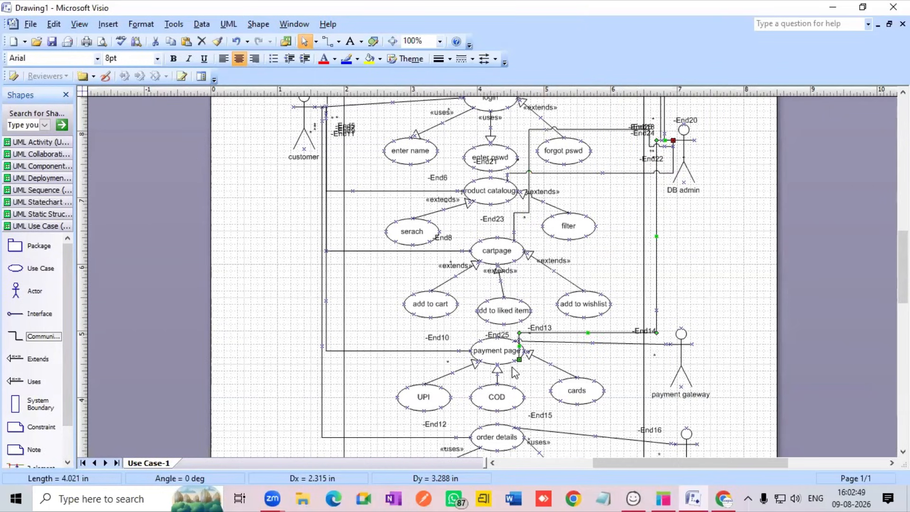
# - Connect the order details use case to the DB admin actor with a Communicates line, routed as a right-angle connector
pyautogui.scroll(-3, 521, 363)
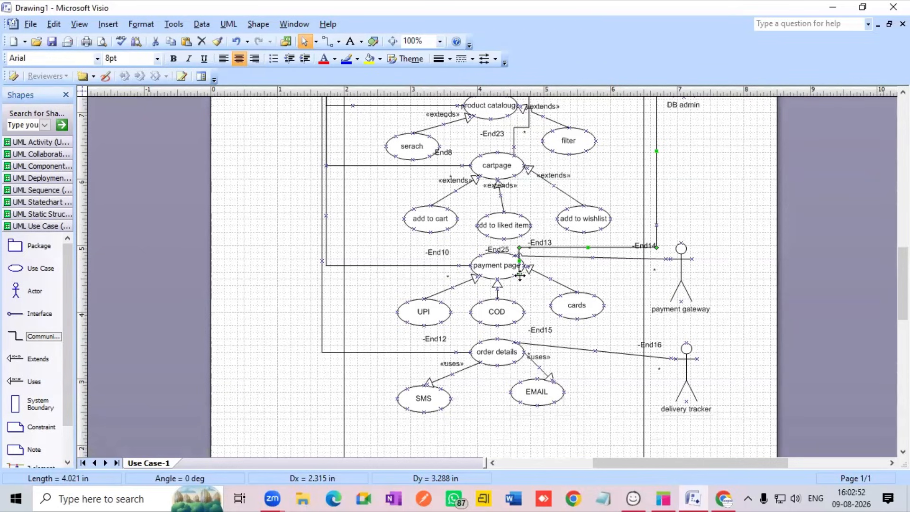
pyautogui.scroll(-2, 335, 299)
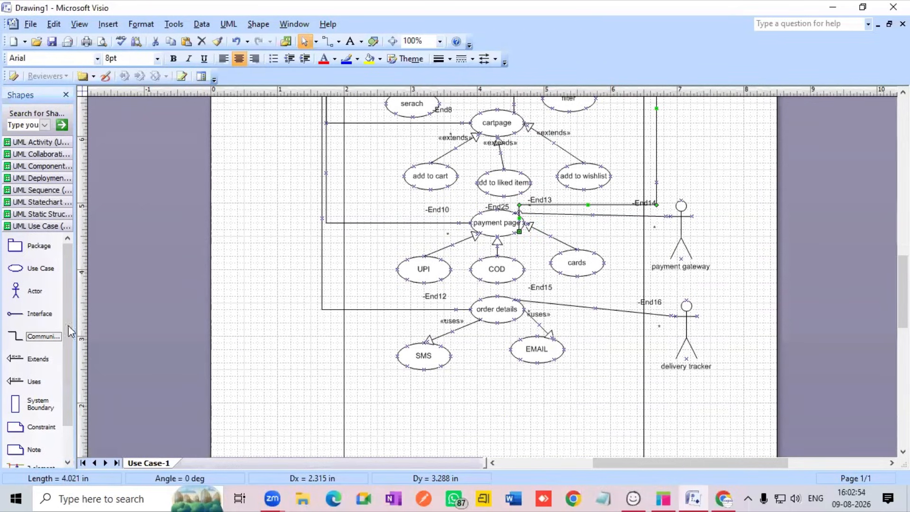
pyautogui.click(8, 334)
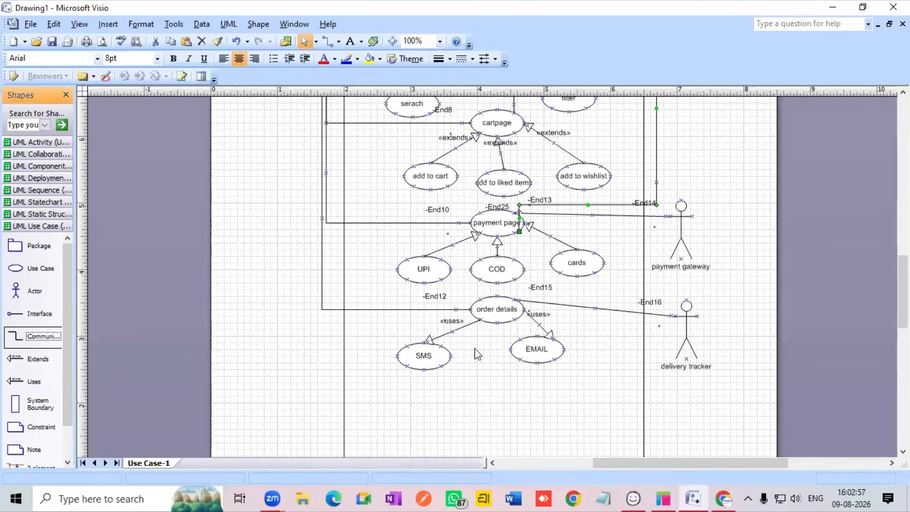
pyautogui.moveTo(10, 330); pyautogui.dragTo(529, 342)
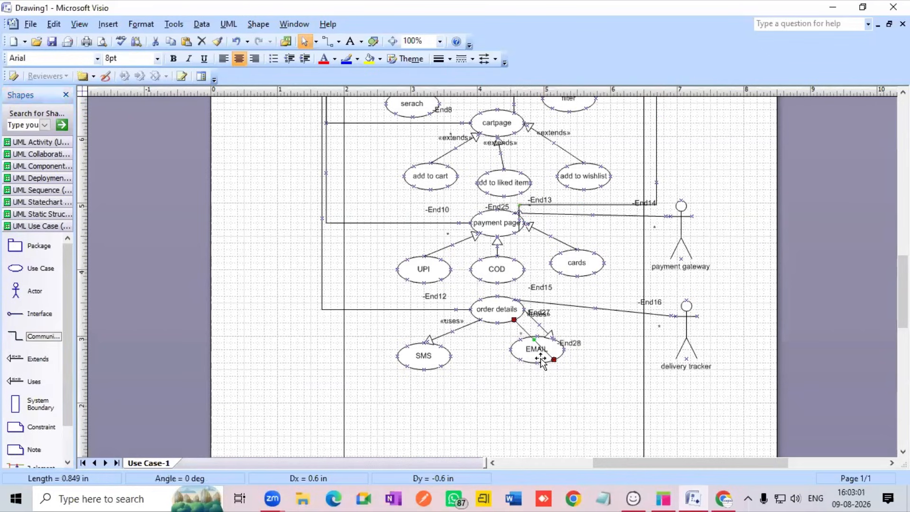
pyautogui.moveTo(554, 362); pyautogui.dragTo(689, 163)
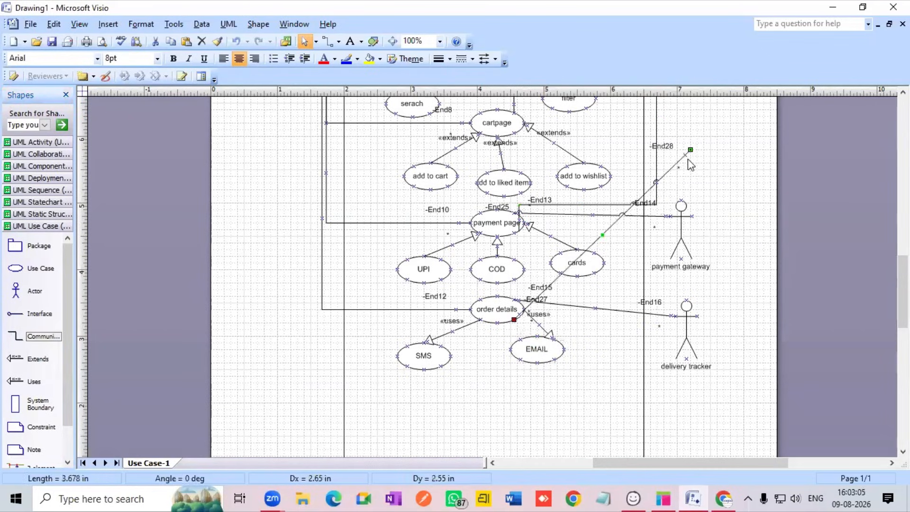
pyautogui.scroll(3, 690, 200)
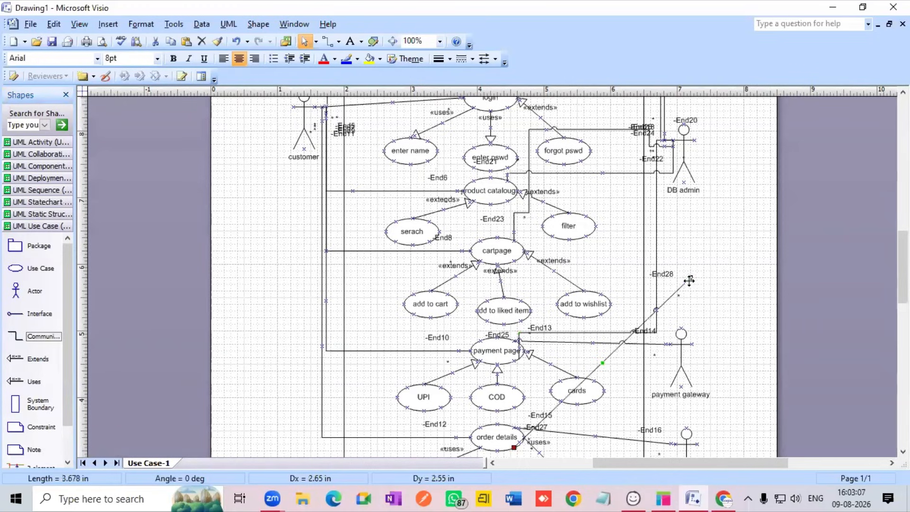
pyautogui.moveTo(687, 276); pyautogui.dragTo(662, 142)
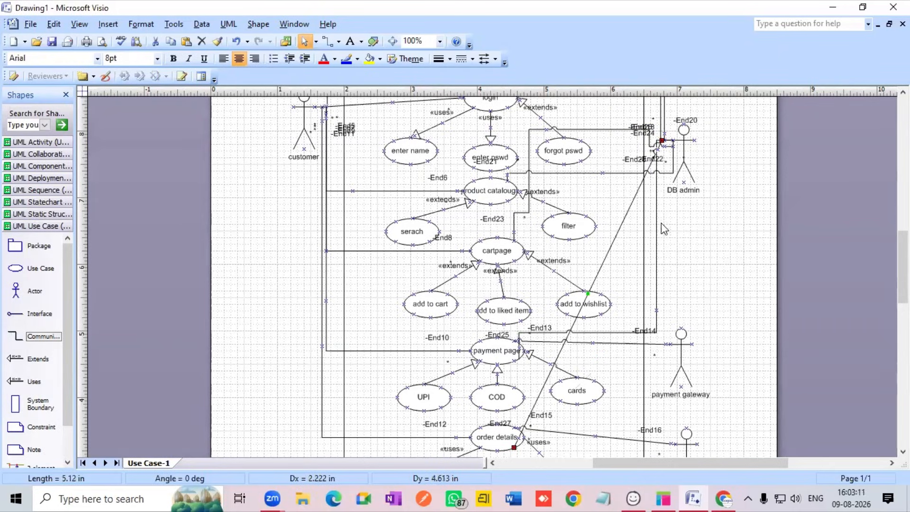
pyautogui.rightClick(615, 242)
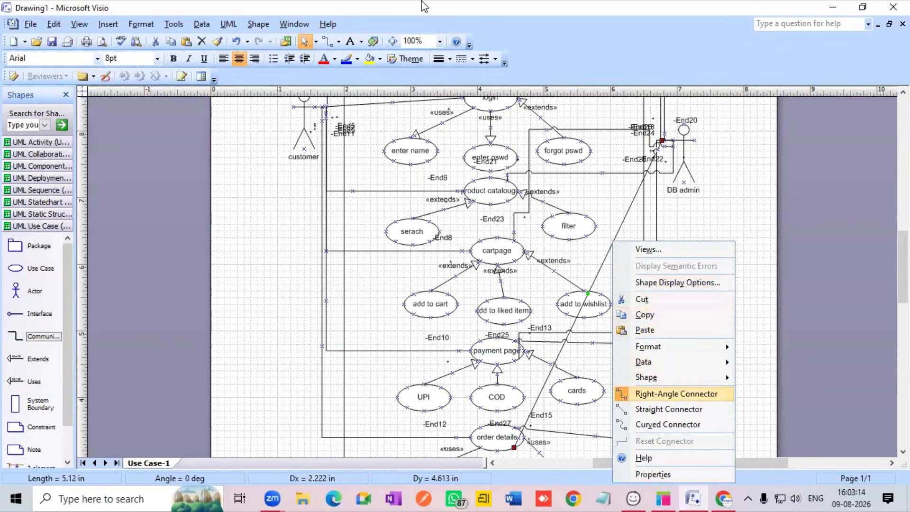
pyautogui.click(633, 394)
# - Zoom the drawing to 75% and review the use case diagram from registration down to order details
pyautogui.click(440, 41)
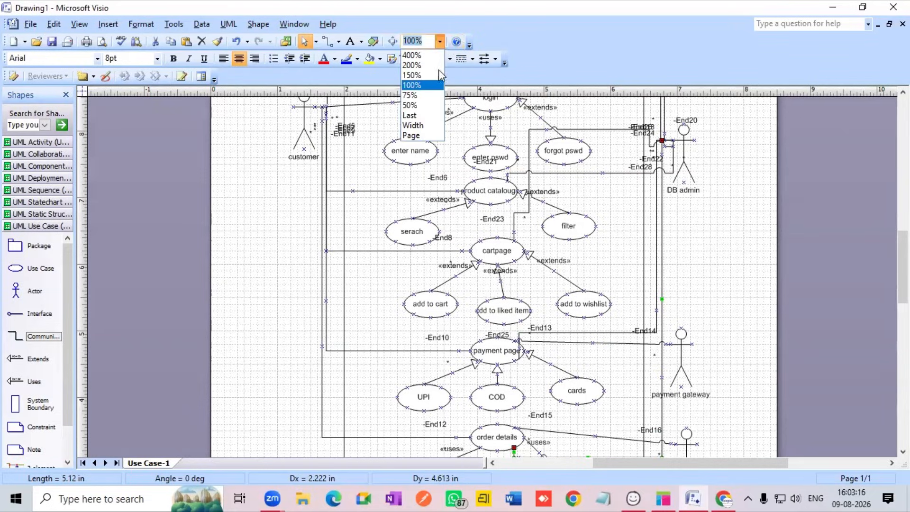
pyautogui.click(412, 95)
pyautogui.scroll(-1, 621, 207)
pyautogui.scroll(2, 621, 207)
pyautogui.scroll(-1, 621, 207)
pyautogui.scroll(1, 620, 211)
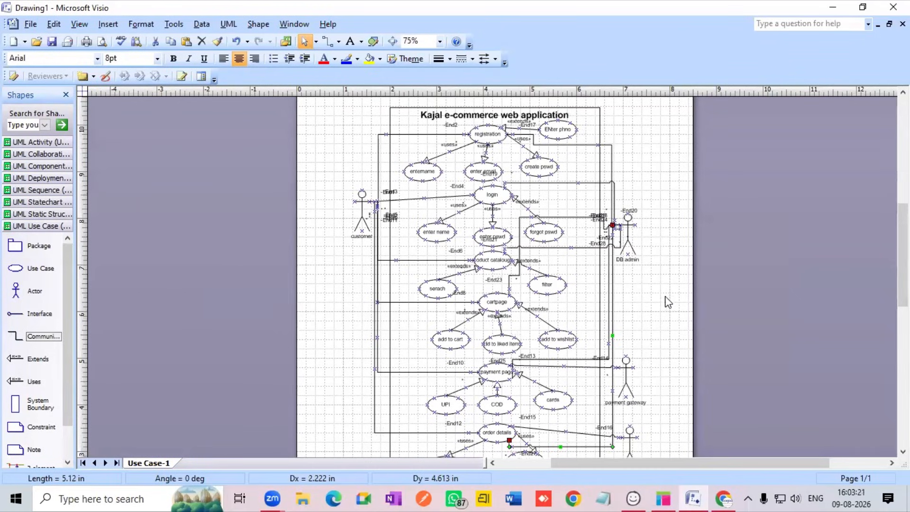
pyautogui.scroll(-2, 668, 299)
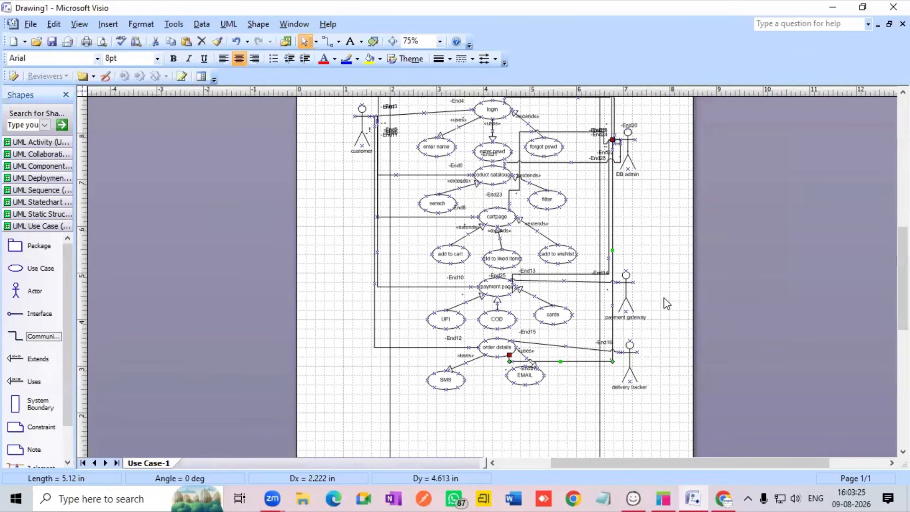
pyautogui.scroll(3, 678, 299)
pyautogui.scroll(-4, 679, 301)
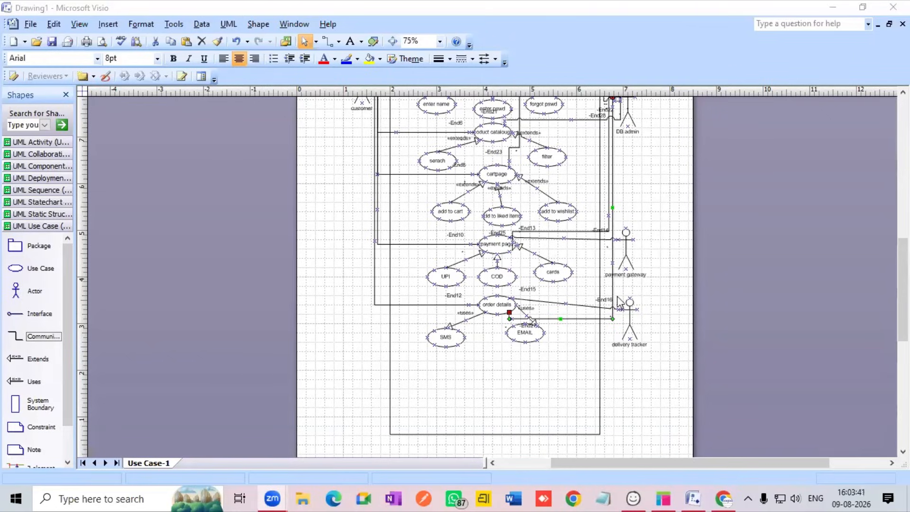
# - Switch to the Google Docs notes and complete the "2.activity" heading as "2.activity diagrams"
pyautogui.click(713, 497)
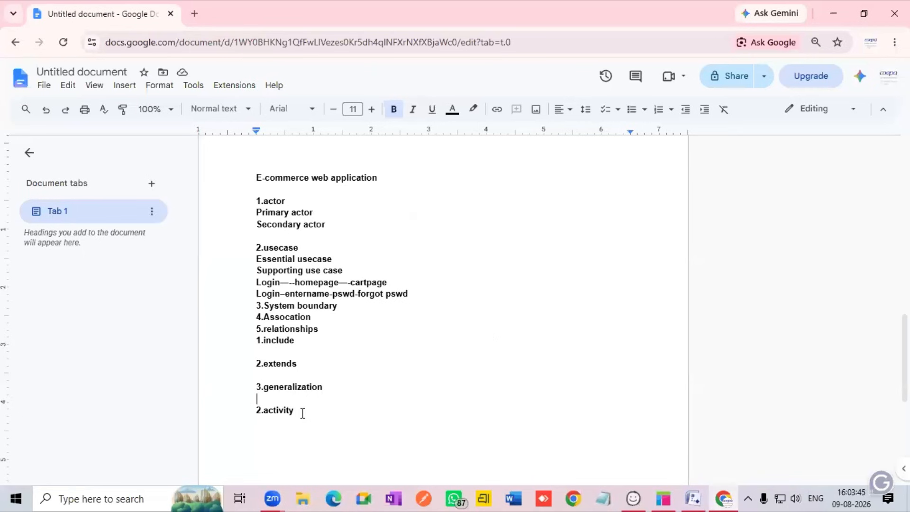
pyautogui.scroll(-4, 321, 368)
pyautogui.press('Return')
pyautogui.press('Return')
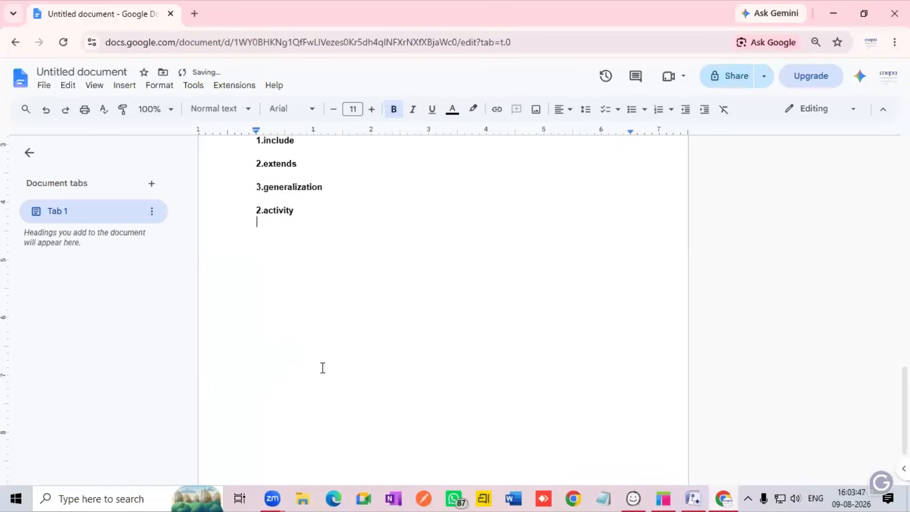
pyautogui.scroll(-1, 324, 367)
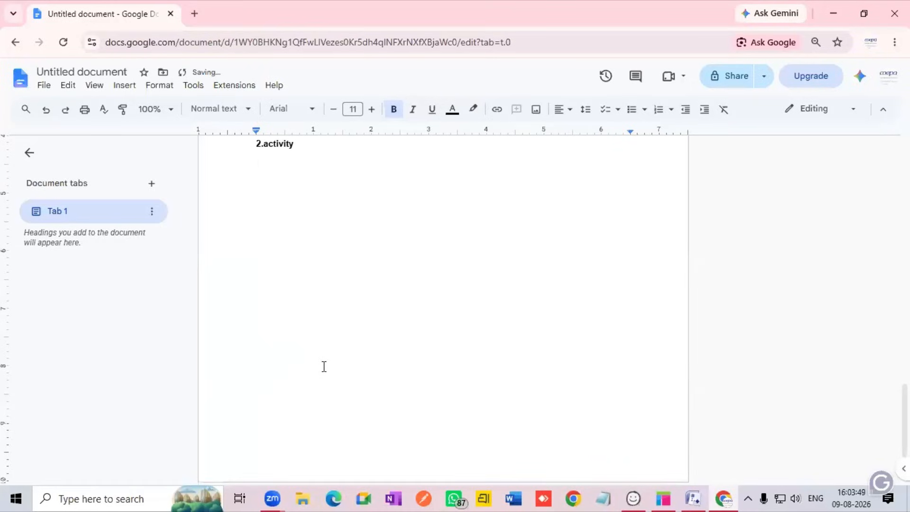
pyautogui.click(317, 143)
pyautogui.write('diagrams')
pyautogui.press('Return')
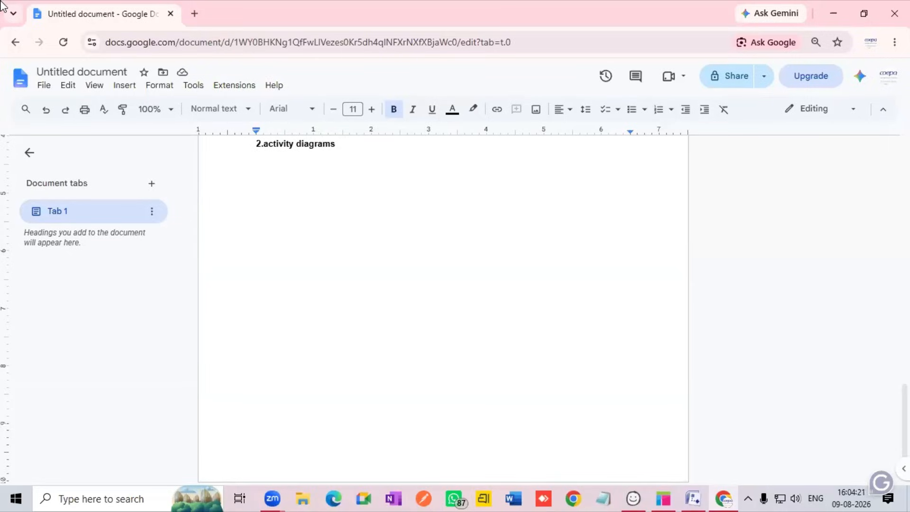
# - Add the line "It shows the behaviour of system" below the activity diagrams heading
pyautogui.press('Return')
pyautogui.write('It ')
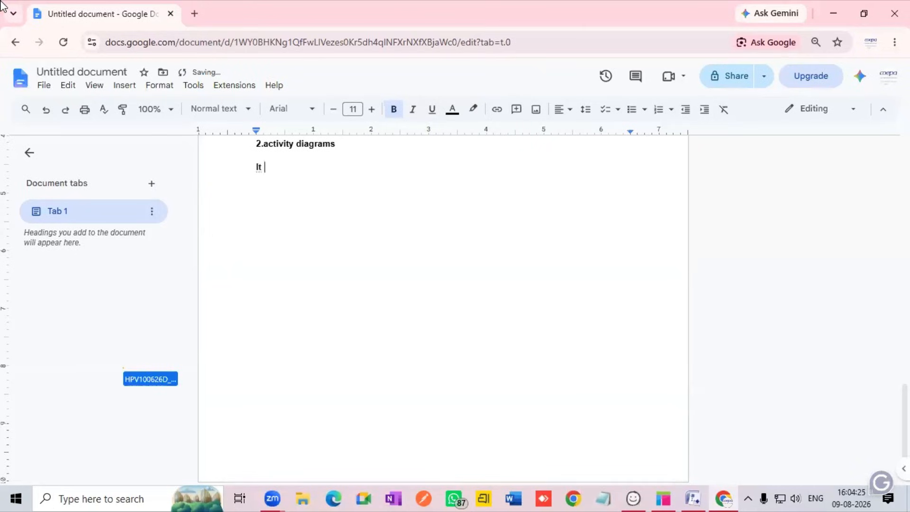
pyautogui.write('shows th')
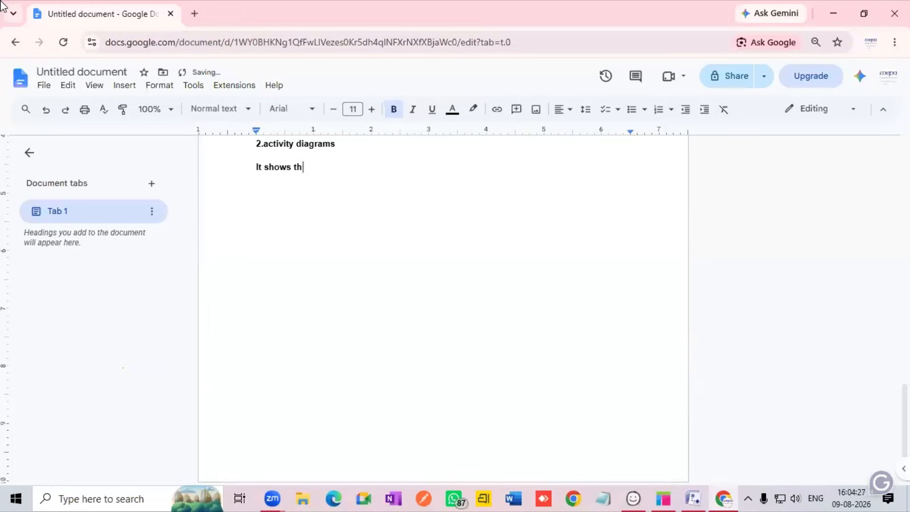
pyautogui.write('e behaviour of system')
pyautogui.press('Return')
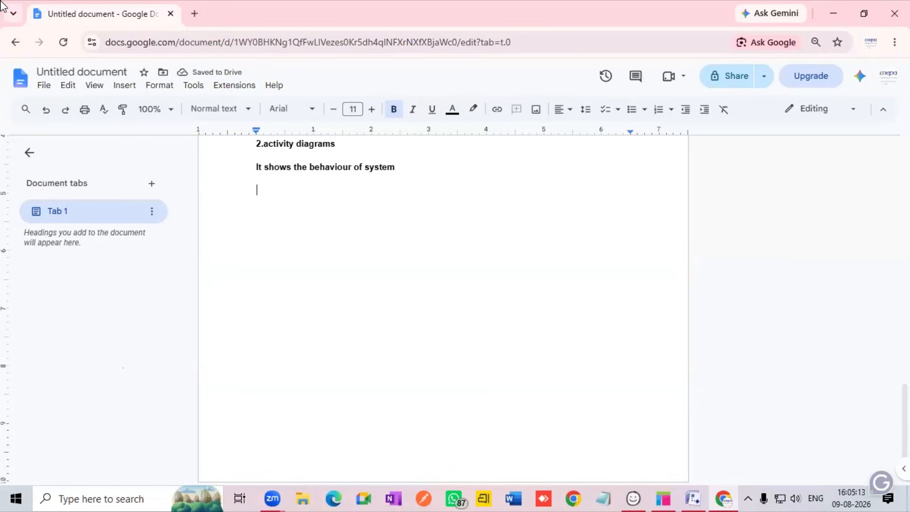
# - Add the line "Represents flow of activities to complete a particular process" to the activity diagram notes
pyautogui.write('rep')
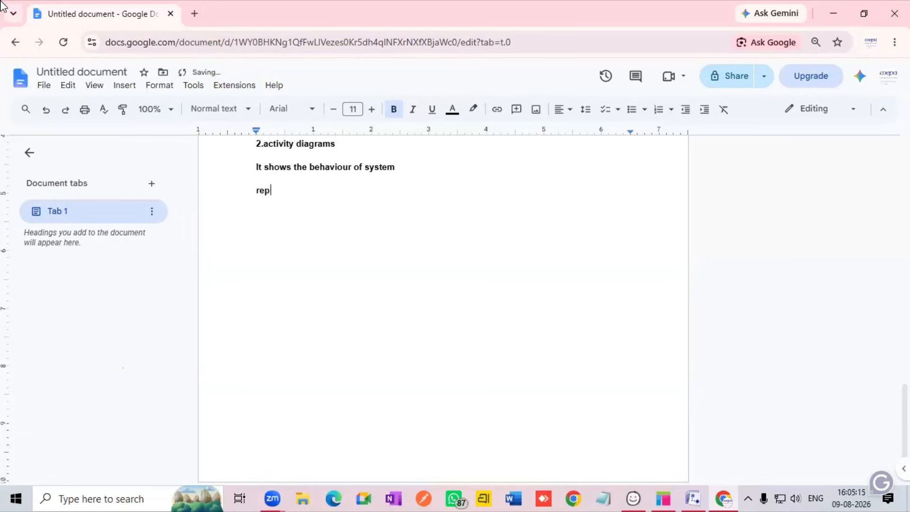
pyautogui.write('resents d')
pyautogui.press('BackSpace')
pyautogui.write('flow ')
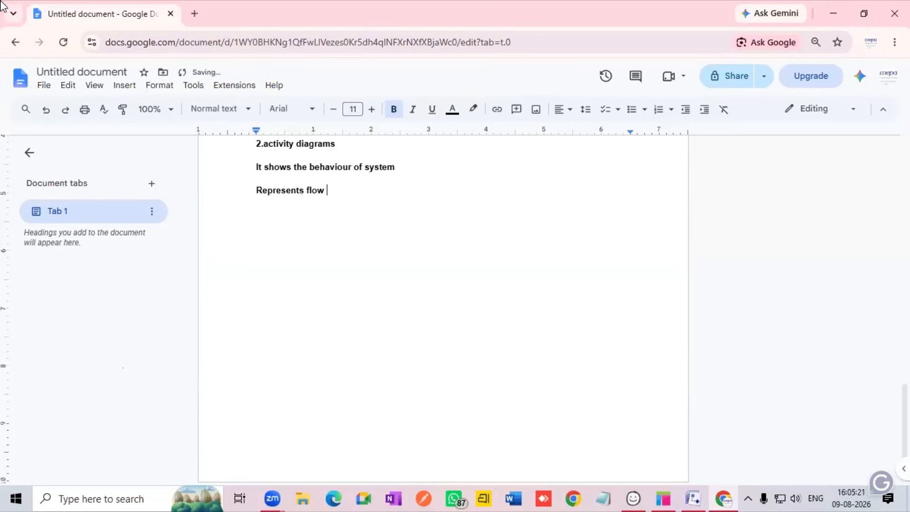
pyautogui.write('of activities')
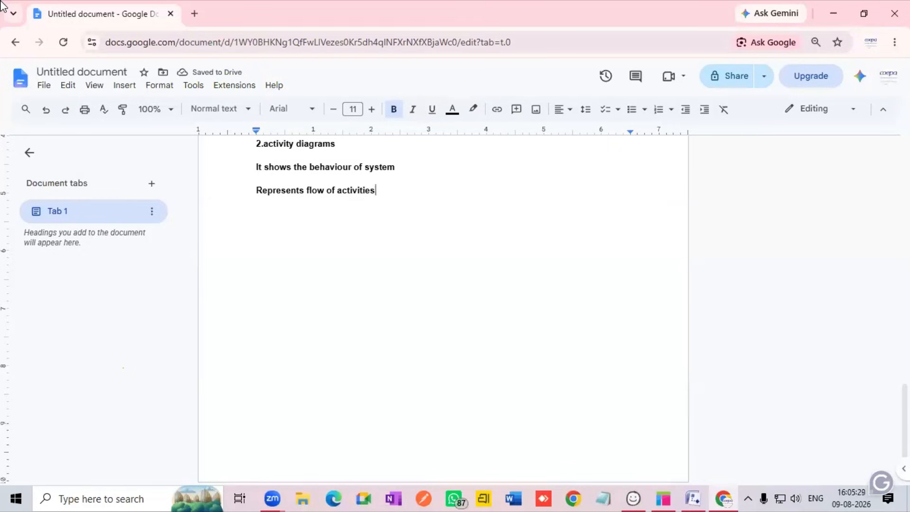
pyautogui.write('to c')
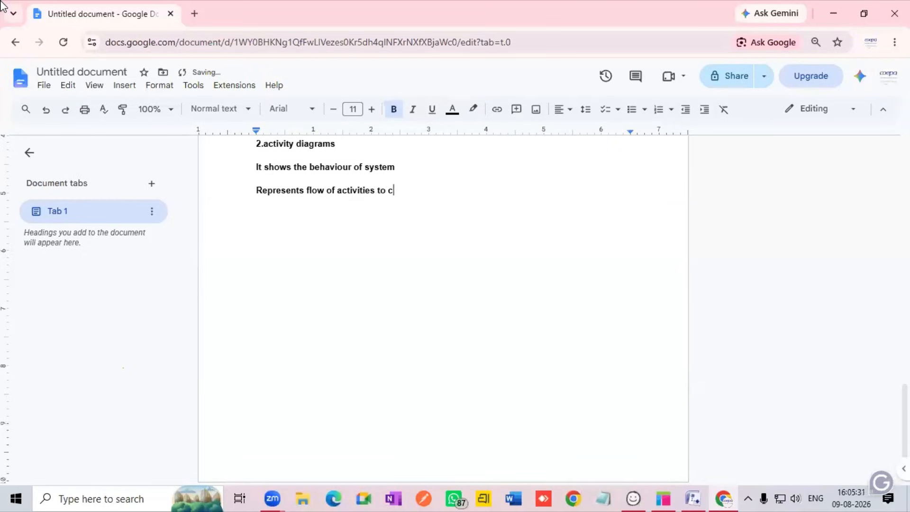
pyautogui.write('omplete a particuylar')
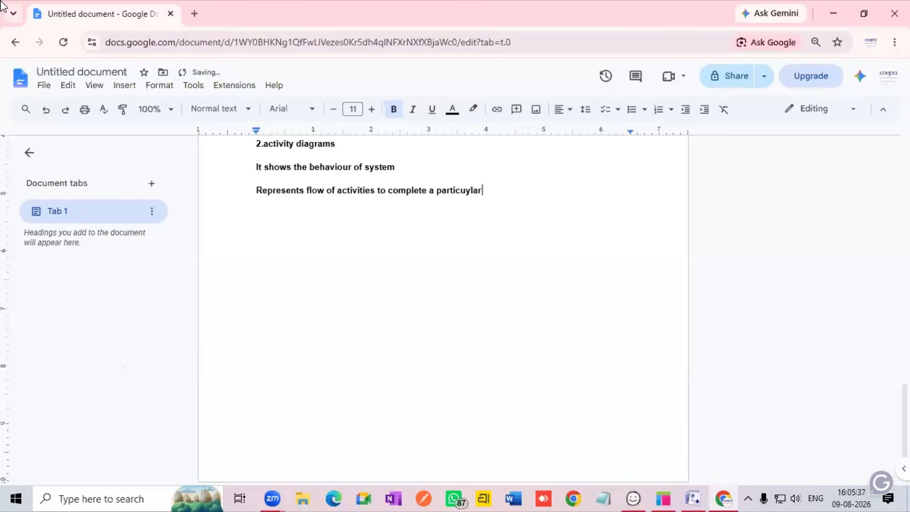
pyautogui.write(' process')
pyautogui.press('Return')
pyautogui.write('\\')
pyautogui.press('BackSpace')
pyautogui.press('Return')
# - List the first activity diagram elements on separate lines: "Initial node" and "activity(action)"
pyautogui.write('intial no')
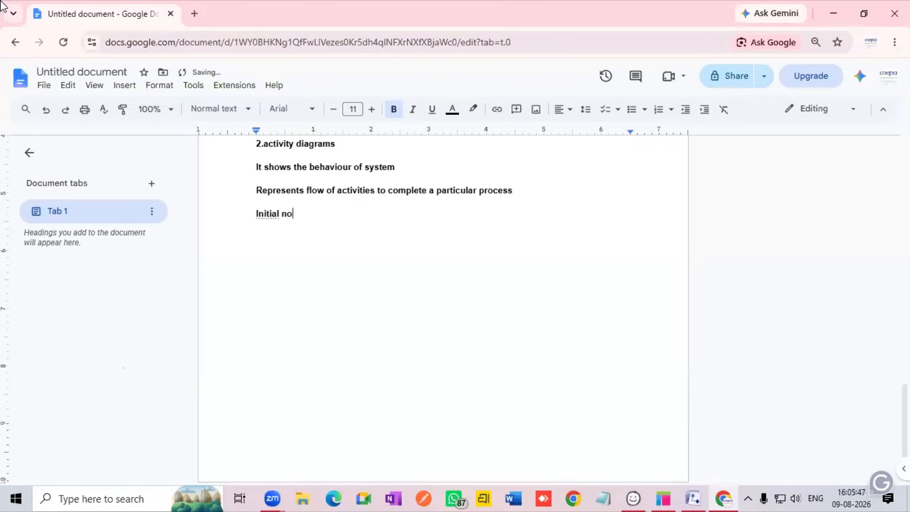
pyautogui.write('de')
pyautogui.press('Return')
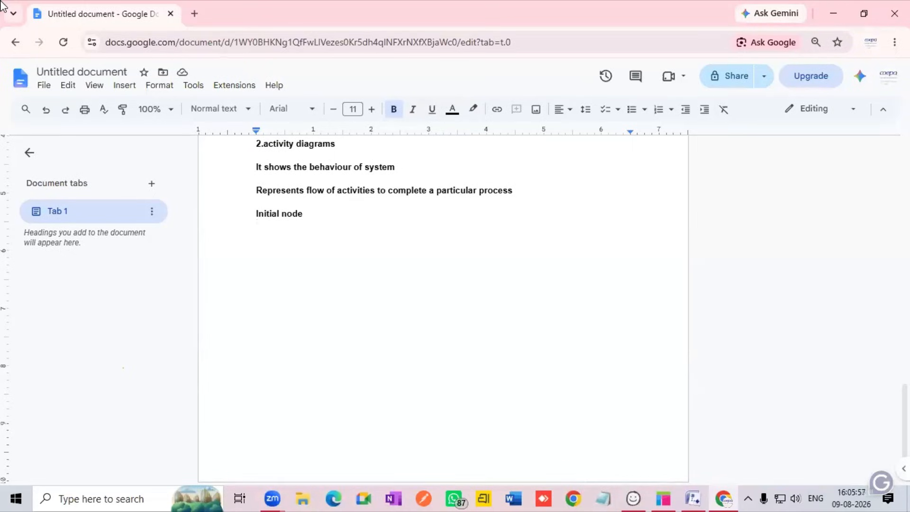
pyautogui.press('Return')
pyautogui.write('activ')
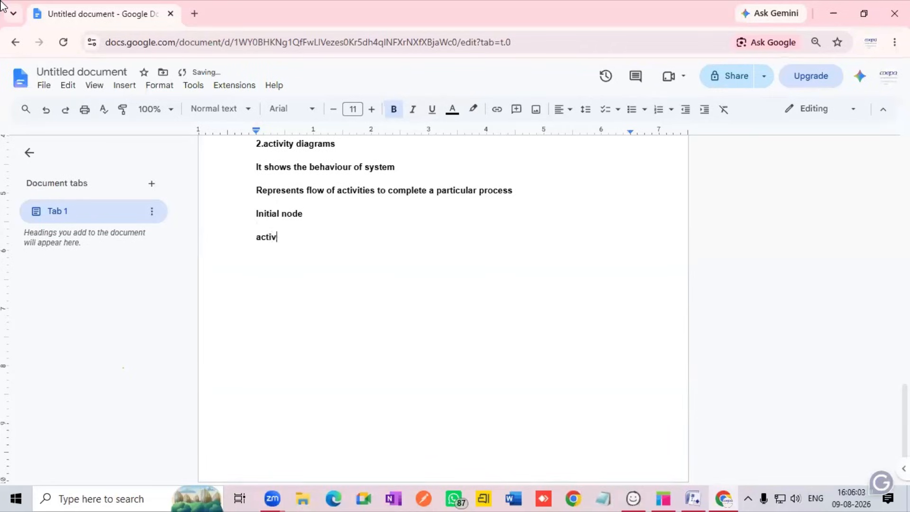
pyautogui.write('ity(action)')
pyautogui.press('Return')
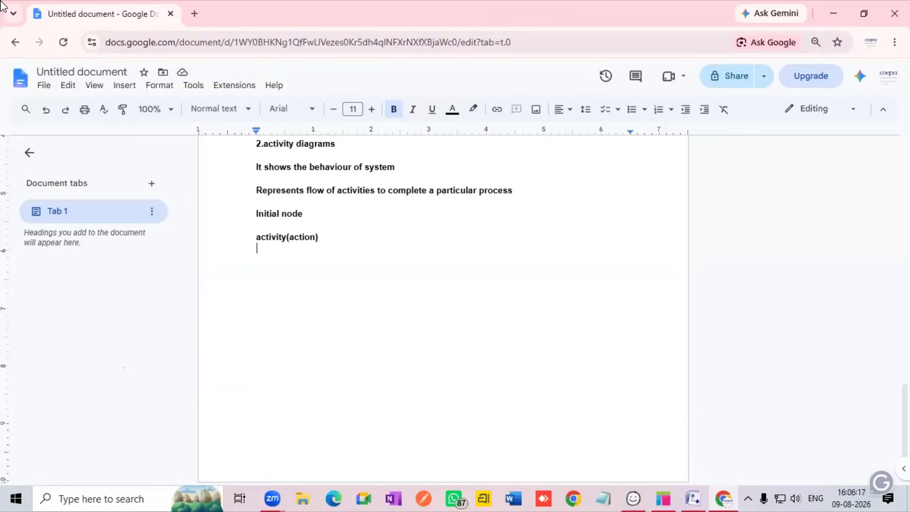
# - Add "Controlflow" and "Decision node" as separate lines to the list of activity diagram elements
pyautogui.press('Return')
pyautogui.write('controlflow')
pyautogui.press('Return')
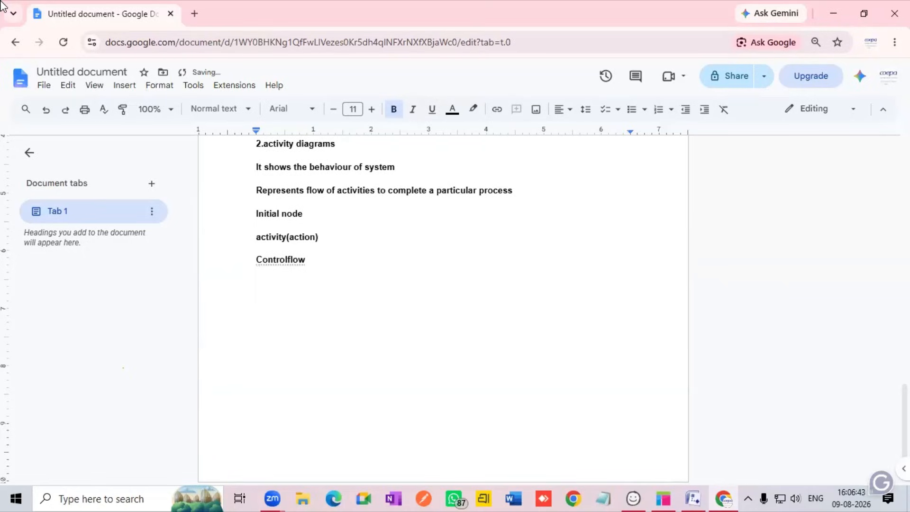
pyautogui.write('Decision node')
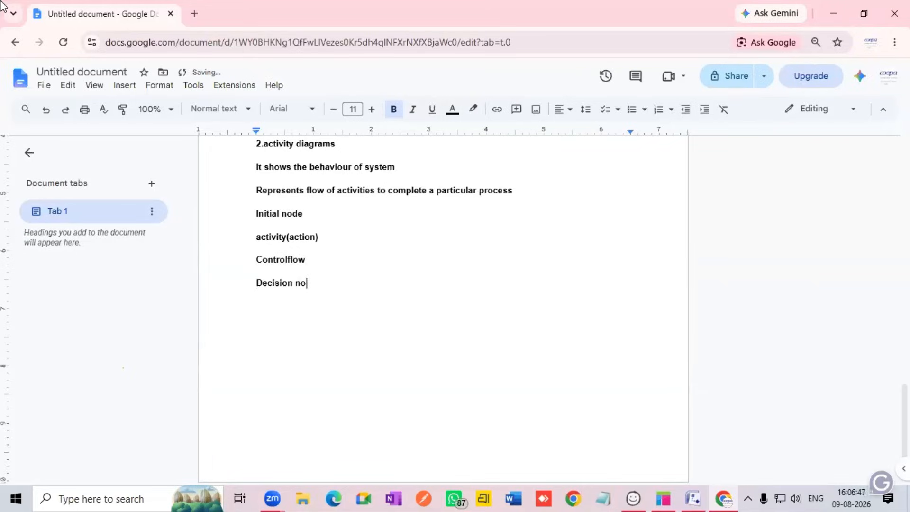
pyautogui.press('Return')
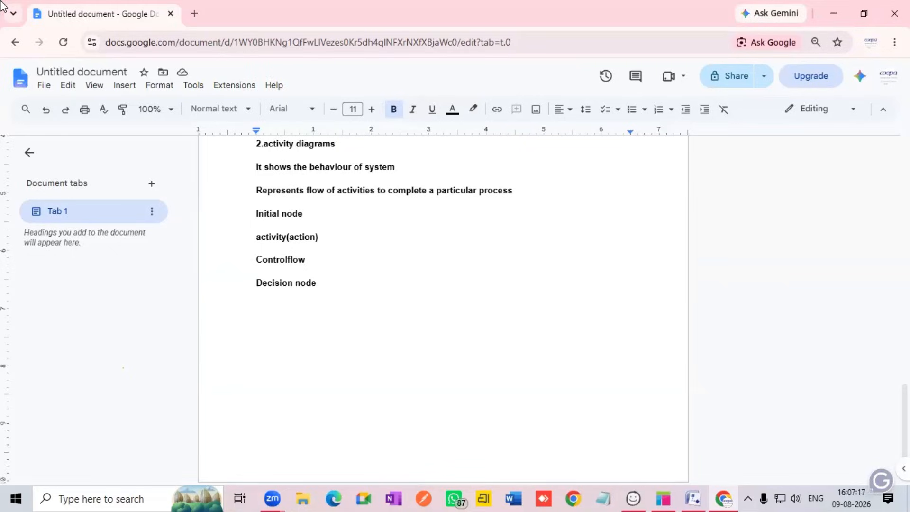
pyautogui.press('Return')
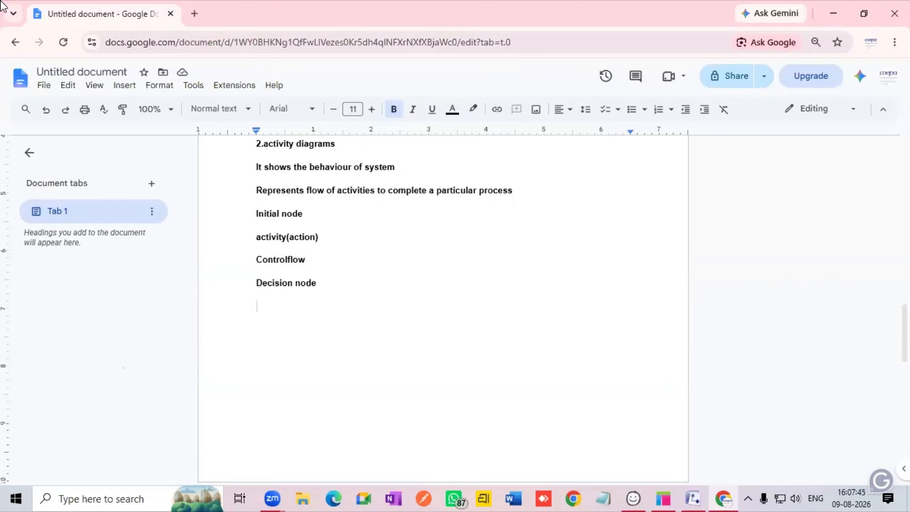
# - Continue the element list with the lines "Branch and merge" and "Fork and join"
pyautogui.write('Branch')
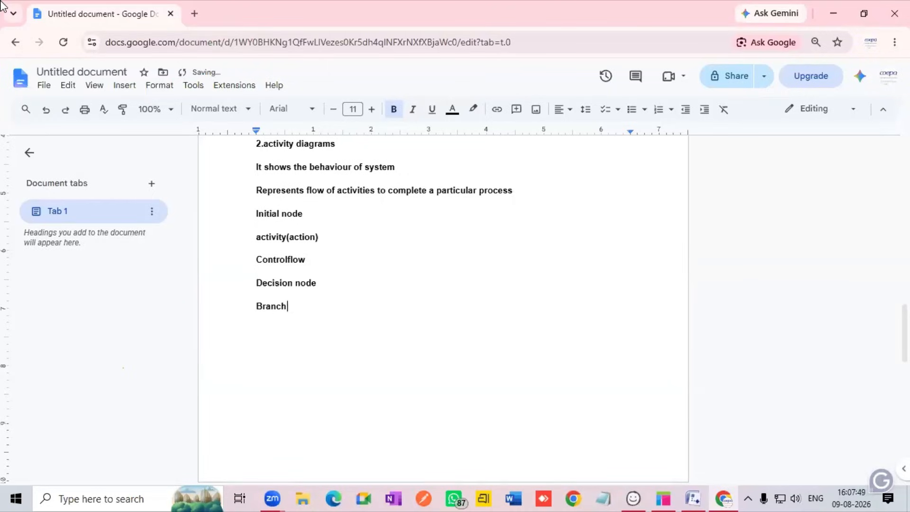
pyautogui.write(' and merge')
pyautogui.press('Return')
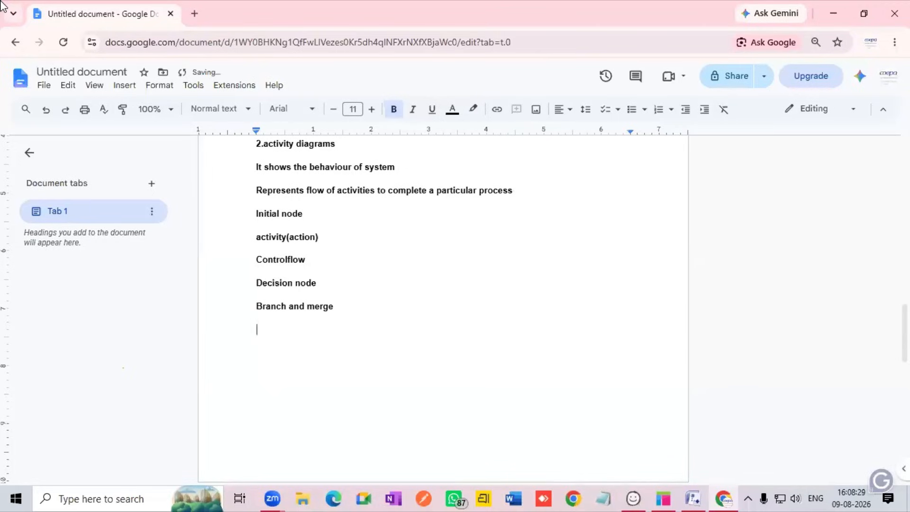
pyautogui.write('fork and join')
pyautogui.press('Return')
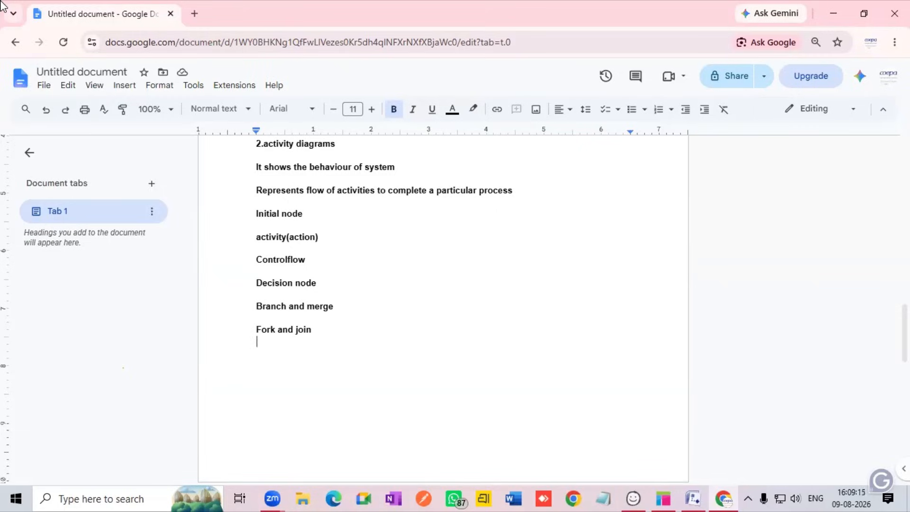
# - End the list of activity diagram elements with the line "Final node"
pyautogui.press('Return')
pyautogui.write('final nos')
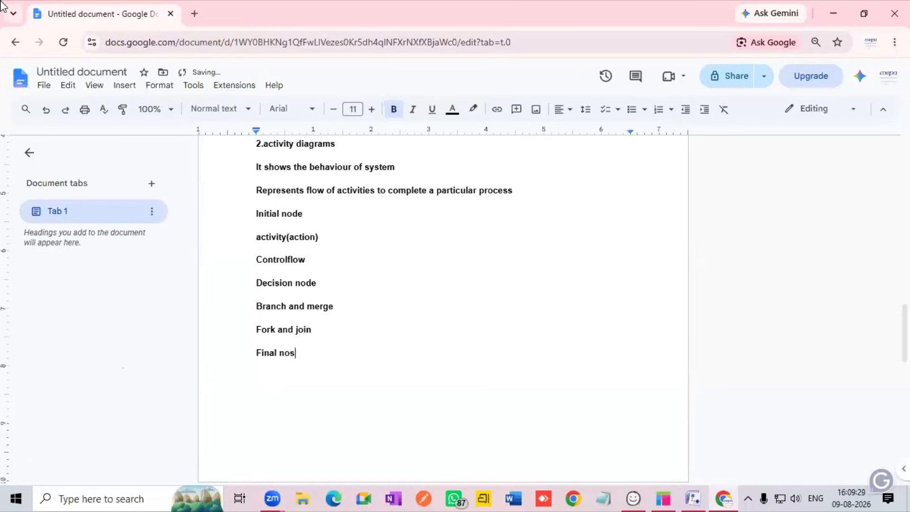
pyautogui.press('BackSpace')
pyautogui.write('de')
pyautogui.press('Return')
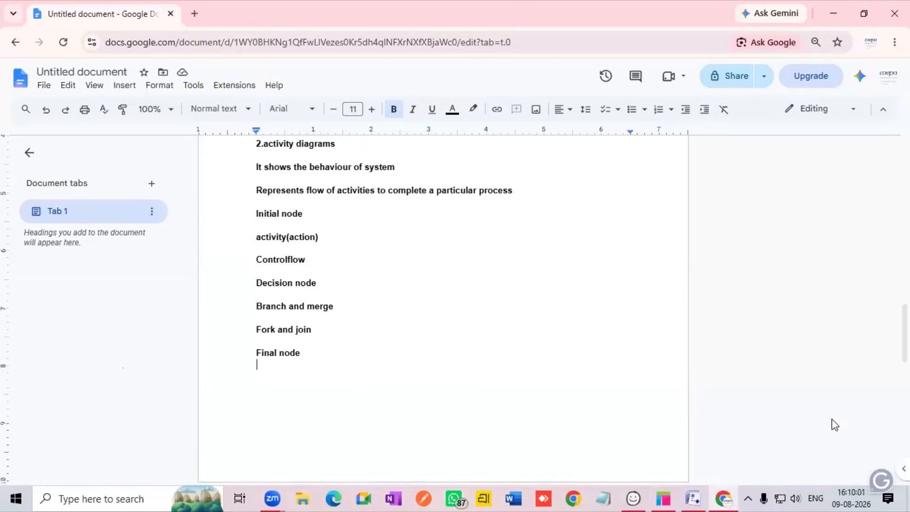
# - Switch to the Visio drawing and show the UML Activity shapes
pyautogui.moveTo(690, 497)
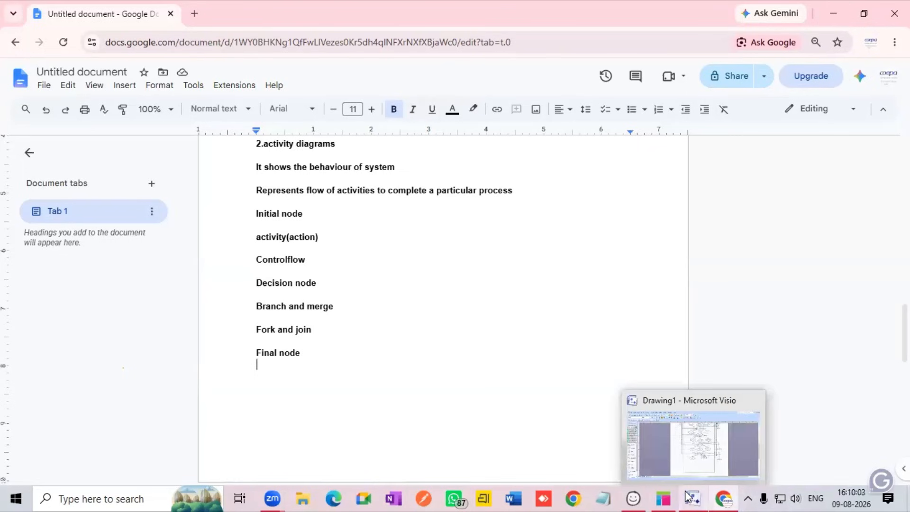
pyautogui.click(679, 446)
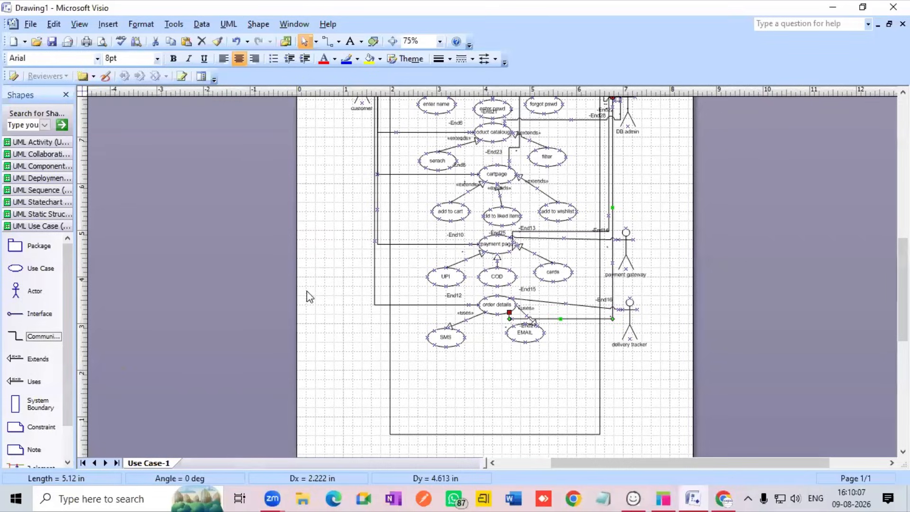
pyautogui.scroll(-3, 195, 328)
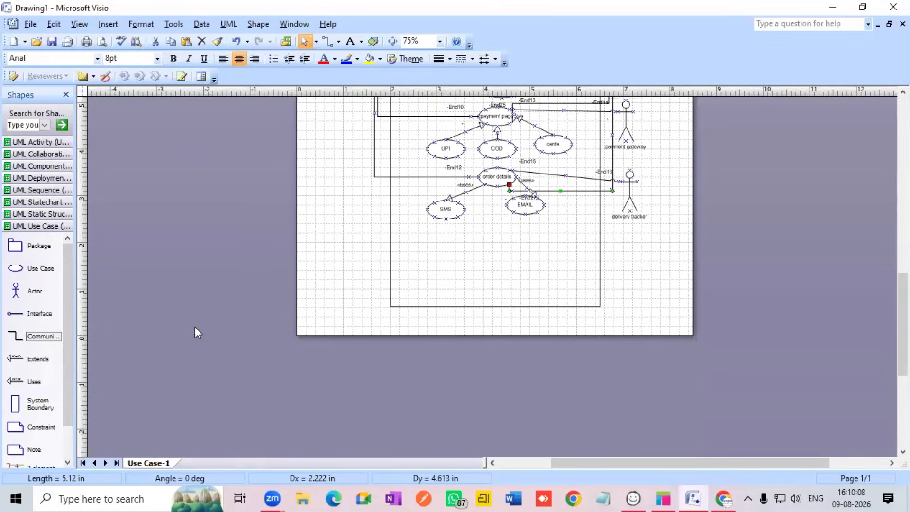
pyautogui.click(240, 421)
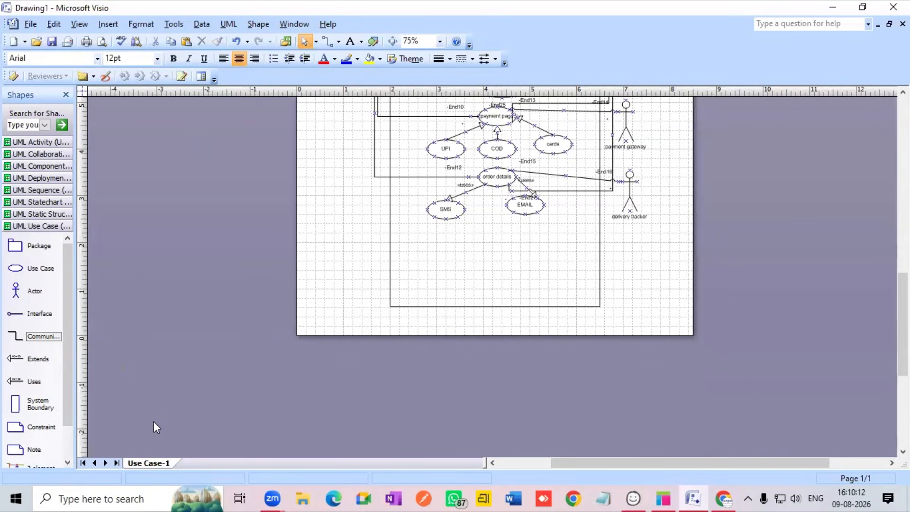
pyautogui.click(27, 145)
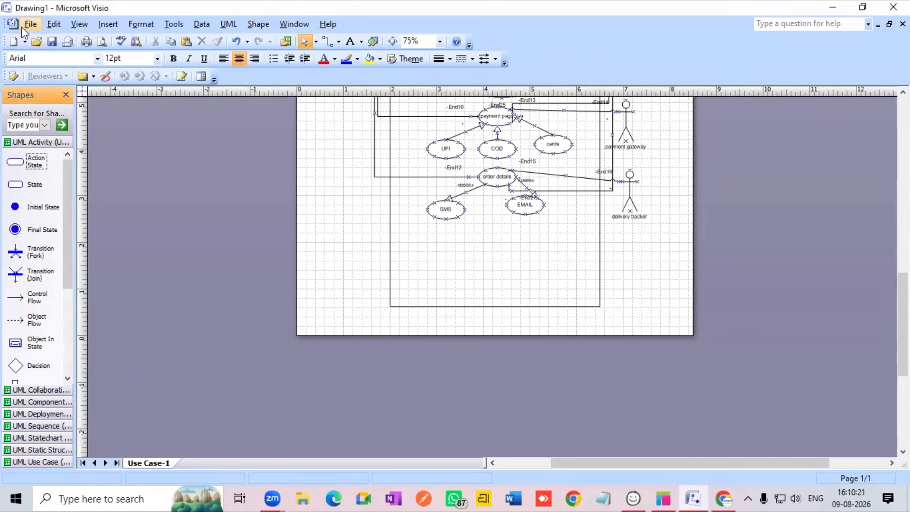
# - Save the drawing in the Documents folder under the file name Drawing1
pyautogui.click(47, 39)
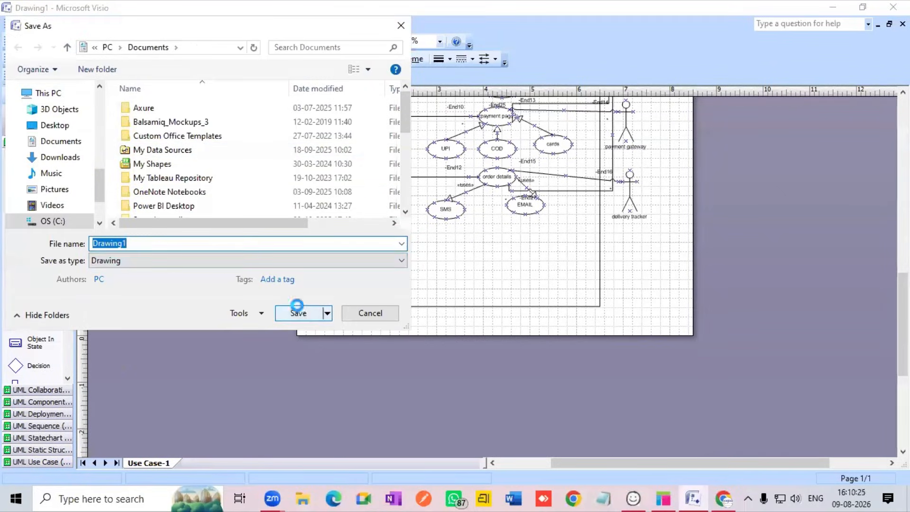
pyautogui.click(298, 310)
pyautogui.click(479, 256)
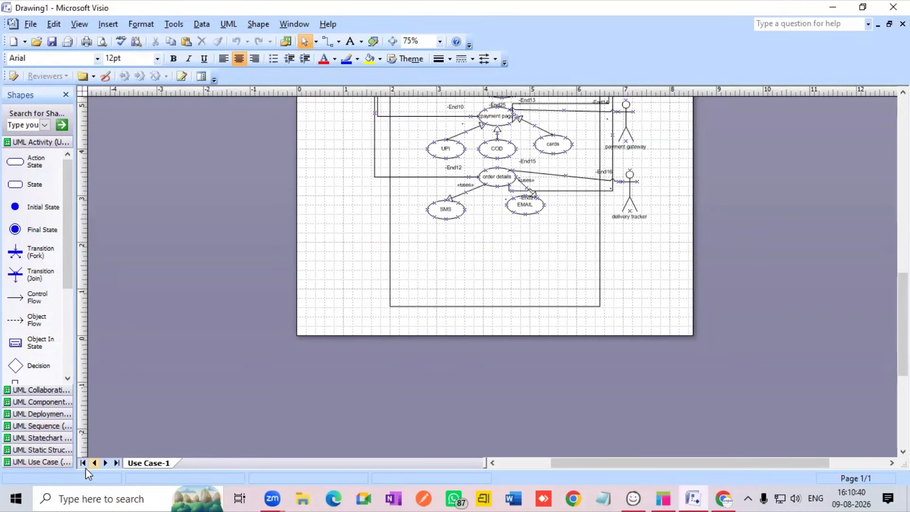
# - Insert a new foreground page after the Use Case-1 page, with no background and inches (decimal) as units
pyautogui.click(150, 463)
pyautogui.rightClick(150, 462)
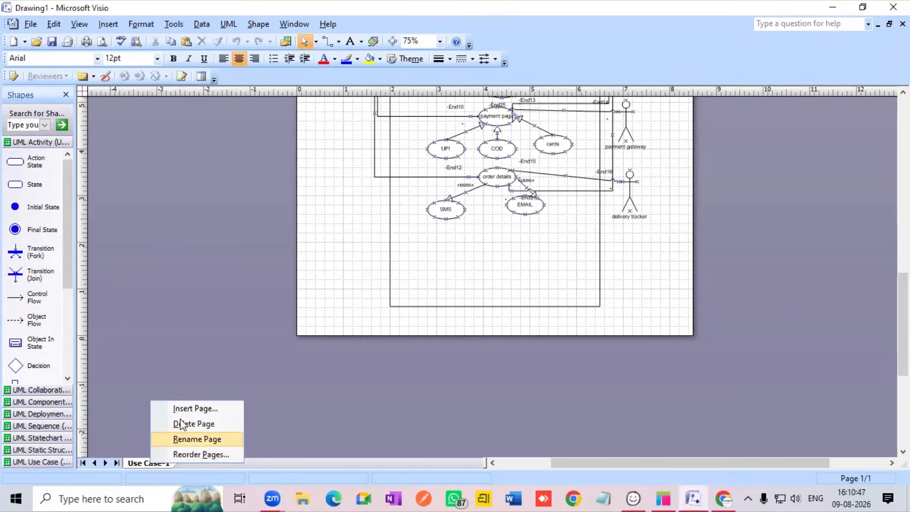
pyautogui.click(192, 410)
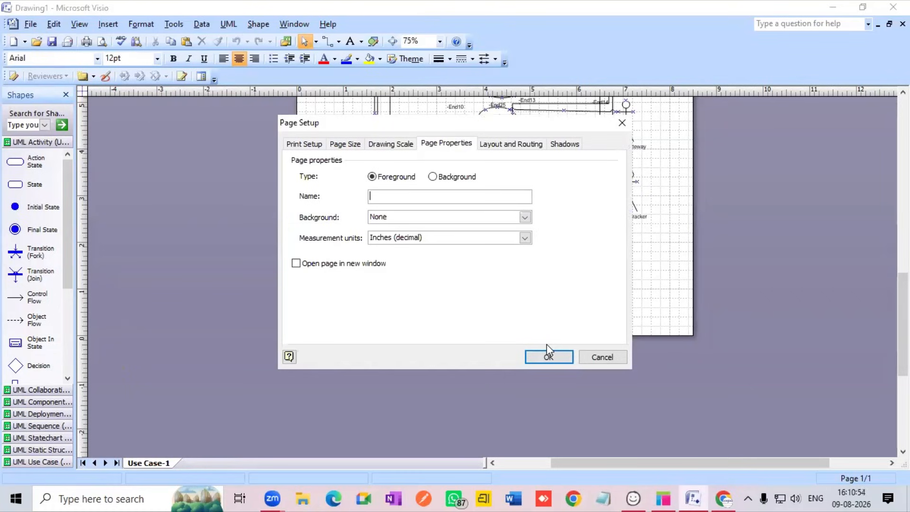
pyautogui.write('registration page')
pyautogui.click(547, 355)
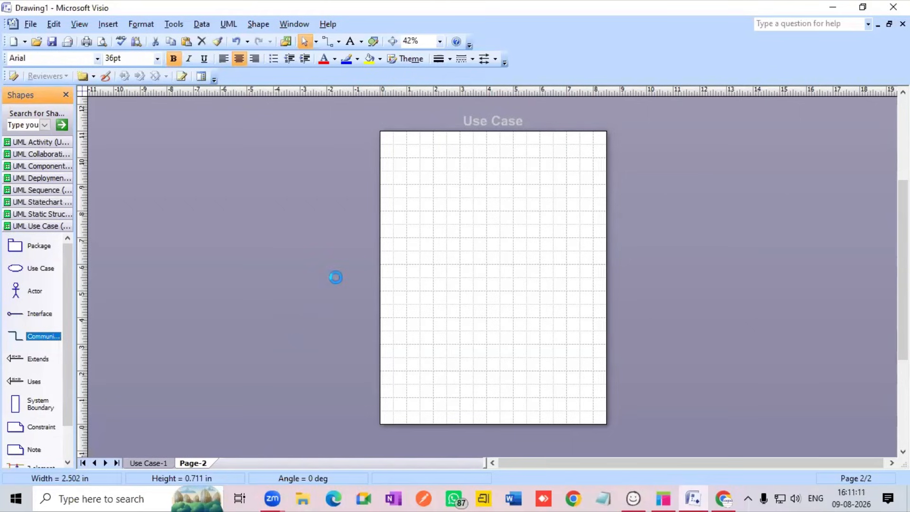
# - Zoom the new blank page to 100% and show the UML Activity shapes for it
pyautogui.click(440, 41)
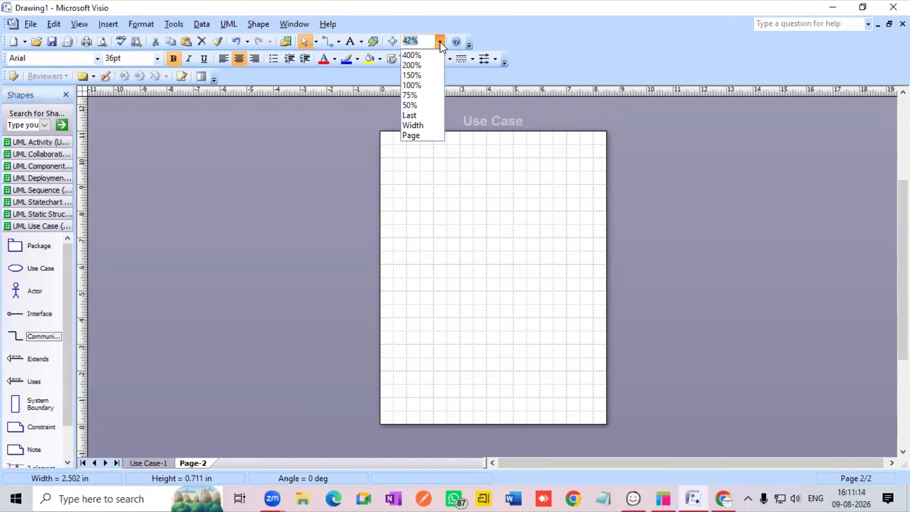
pyautogui.click(409, 85)
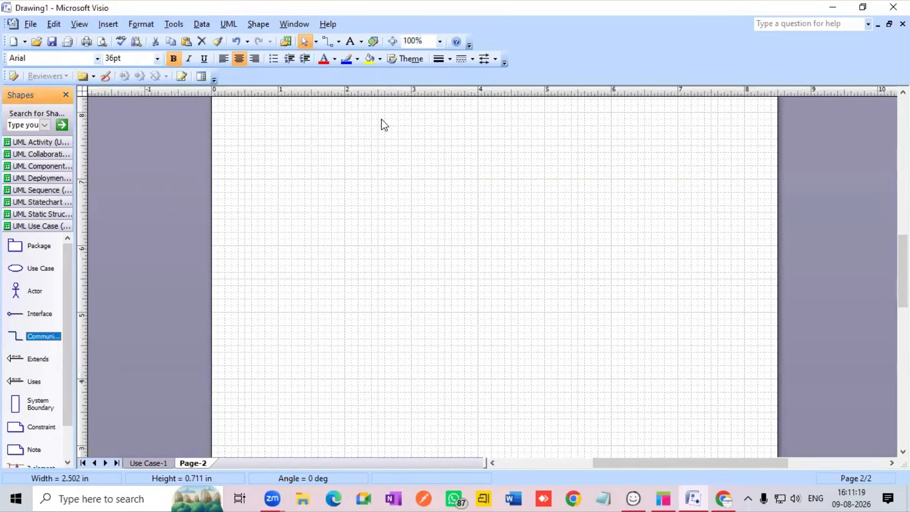
pyautogui.scroll(1, 326, 158)
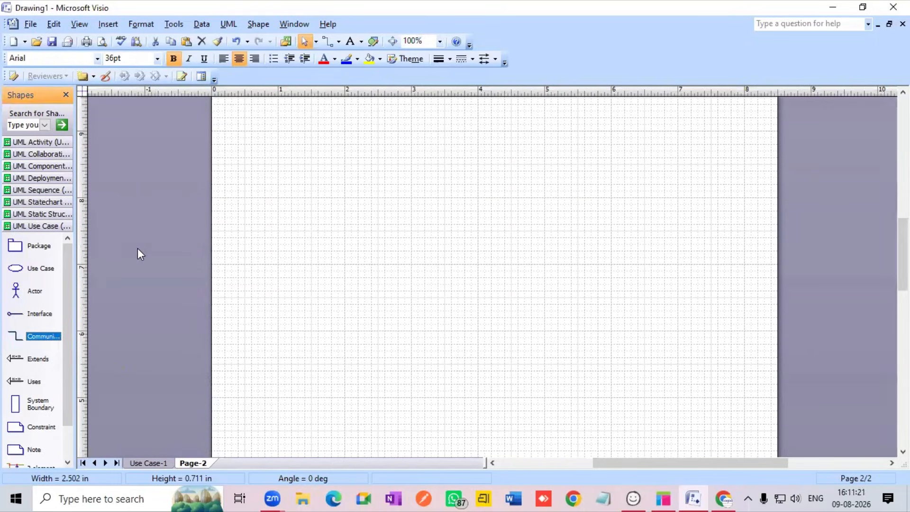
pyautogui.click(27, 143)
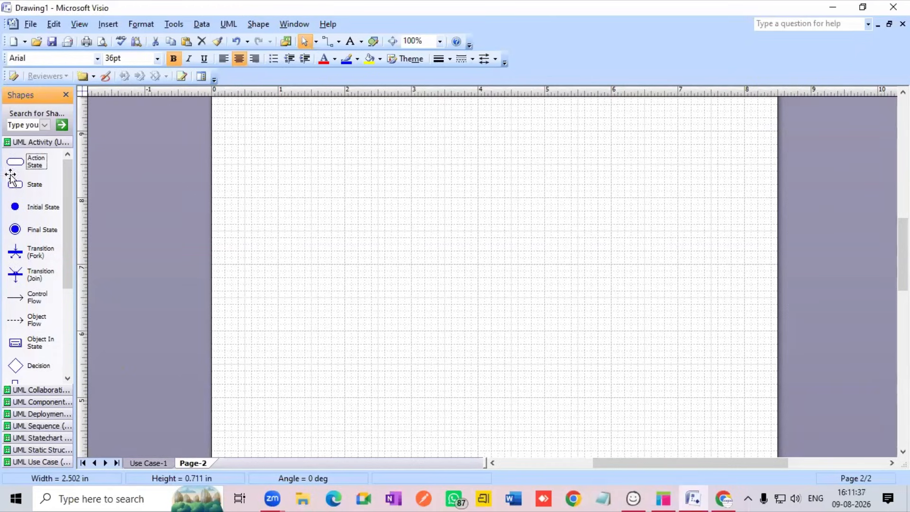
# - Place a sample action state, initial state, fork transition, join transition and control flow on the blank page
pyautogui.moveTo(10, 164); pyautogui.dragTo(364, 183)
pyautogui.moveTo(14, 209); pyautogui.dragTo(453, 127)
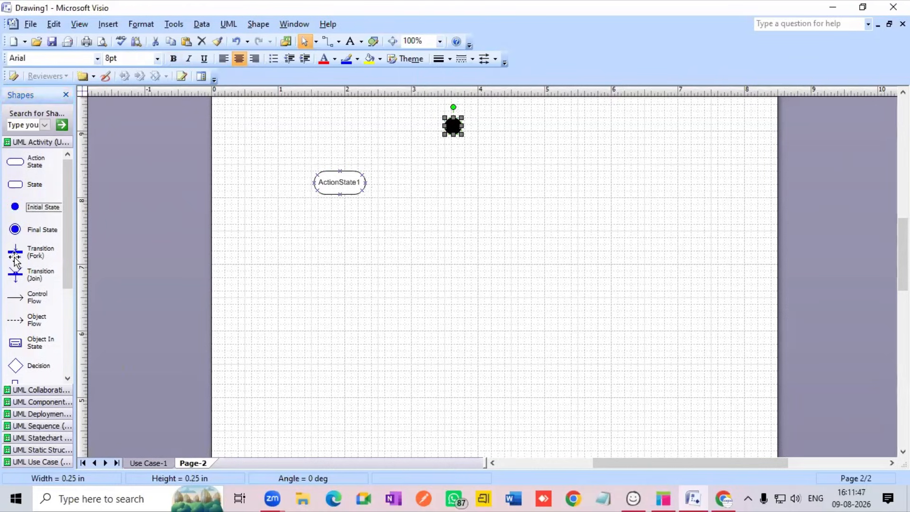
pyautogui.moveTo(14, 254); pyautogui.dragTo(275, 260)
pyautogui.moveTo(73, 286); pyautogui.dragTo(265, 291)
pyautogui.moveTo(7, 298); pyautogui.dragTo(486, 144)
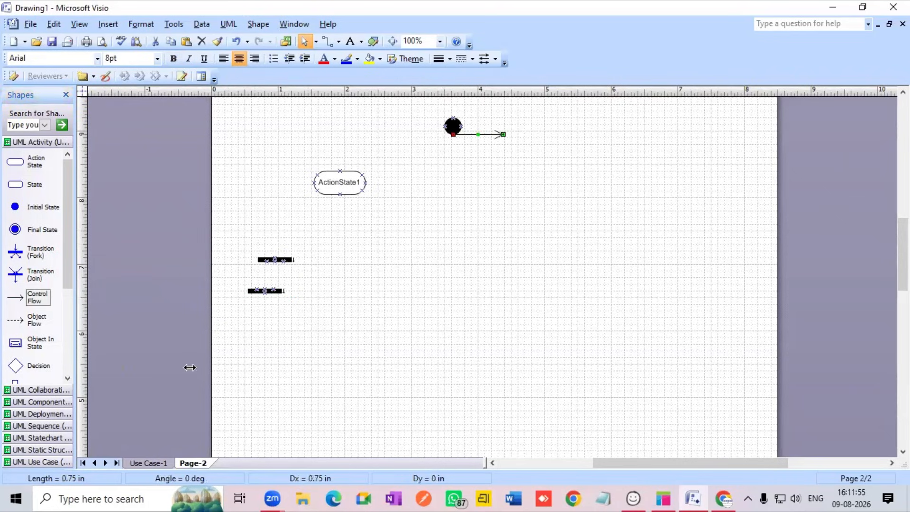
pyautogui.scroll(-1, 14, 351)
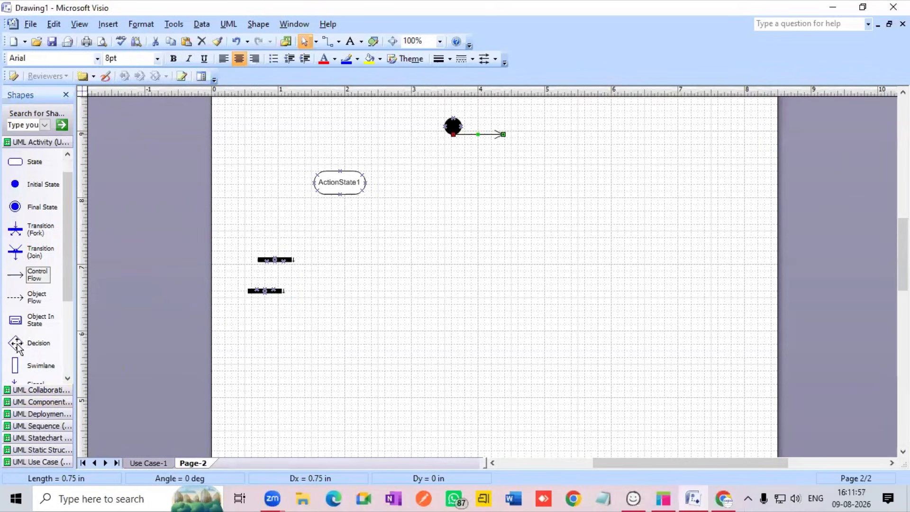
pyautogui.scroll(-1, 15, 351)
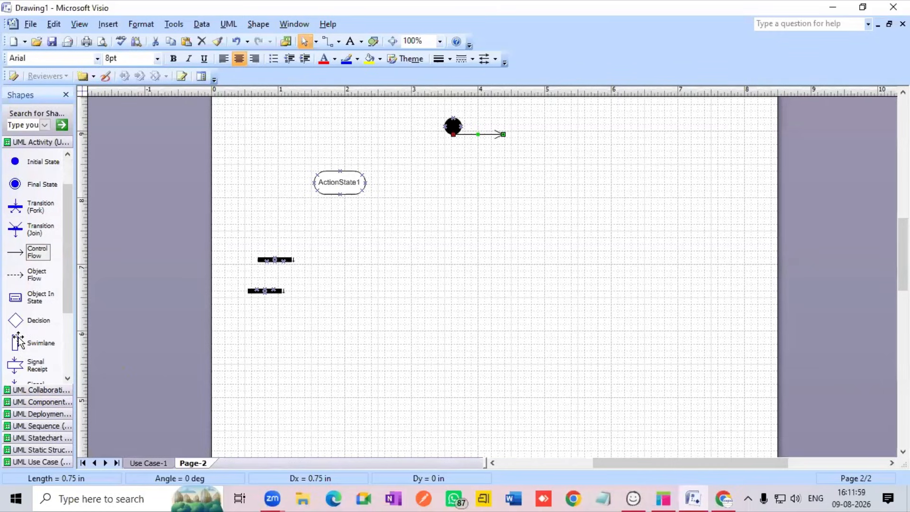
pyautogui.scroll(-3, 18, 334)
pyautogui.scroll(5, 19, 343)
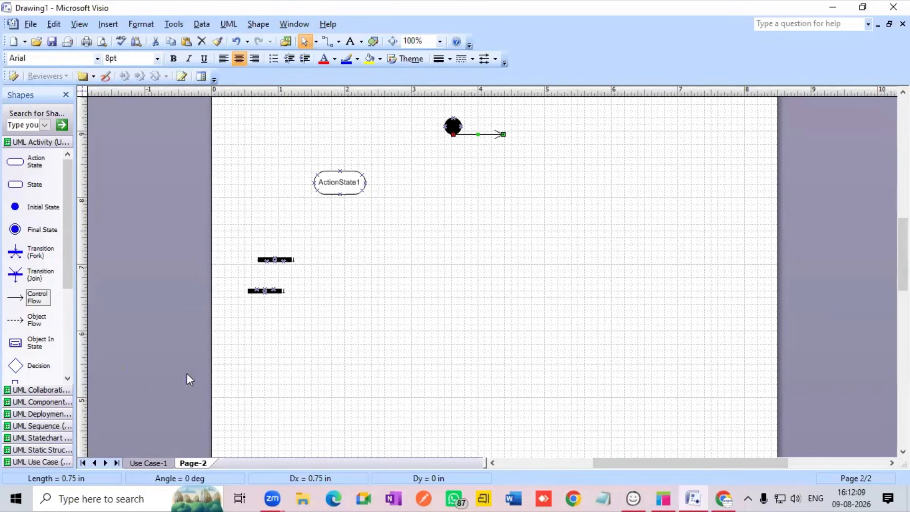
# - Delete the sample action state, initial state, fork, control flow and join shapes from the page
pyautogui.rightClick(348, 186)
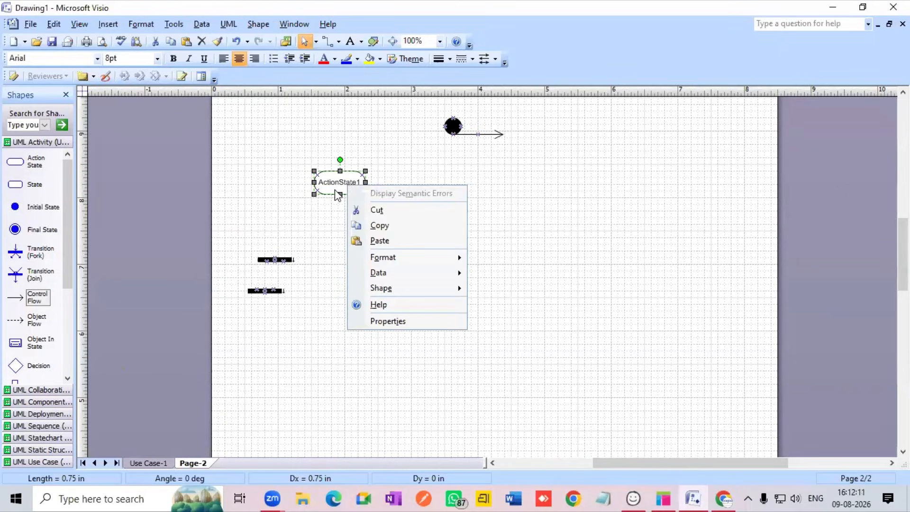
pyautogui.click(271, 274)
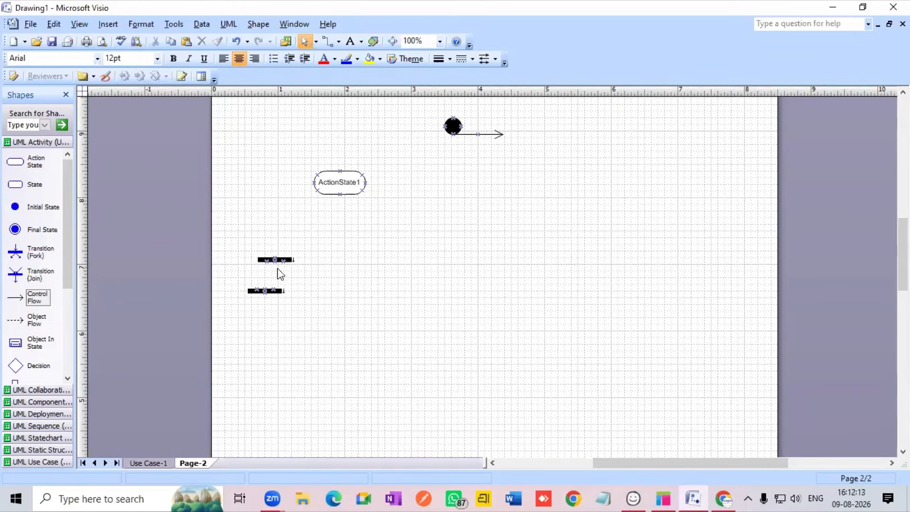
pyautogui.click(349, 190)
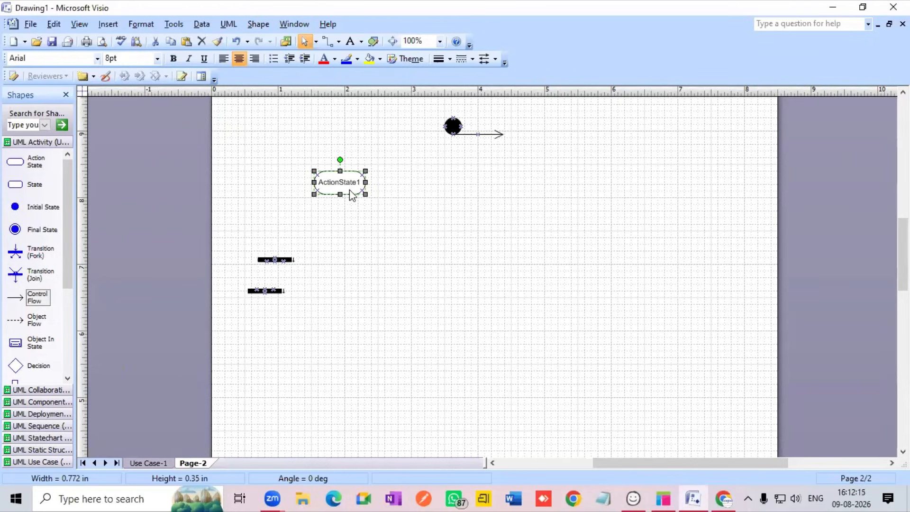
pyautogui.press('Delete')
pyautogui.click(455, 127)
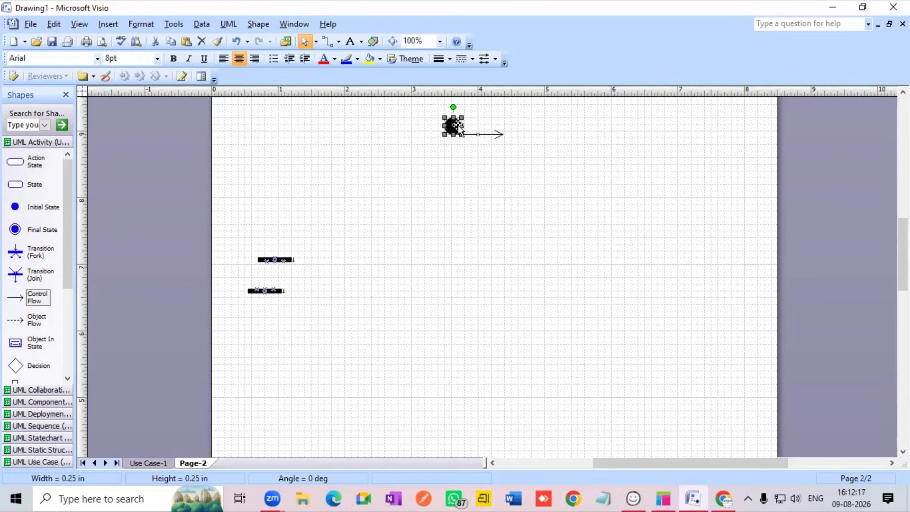
pyautogui.press('Delete')
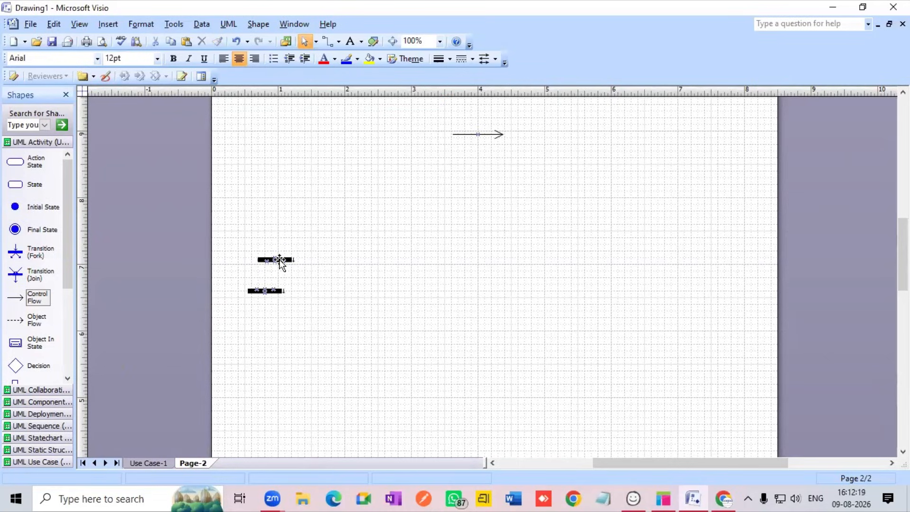
pyautogui.click(279, 260)
pyautogui.press('Delete')
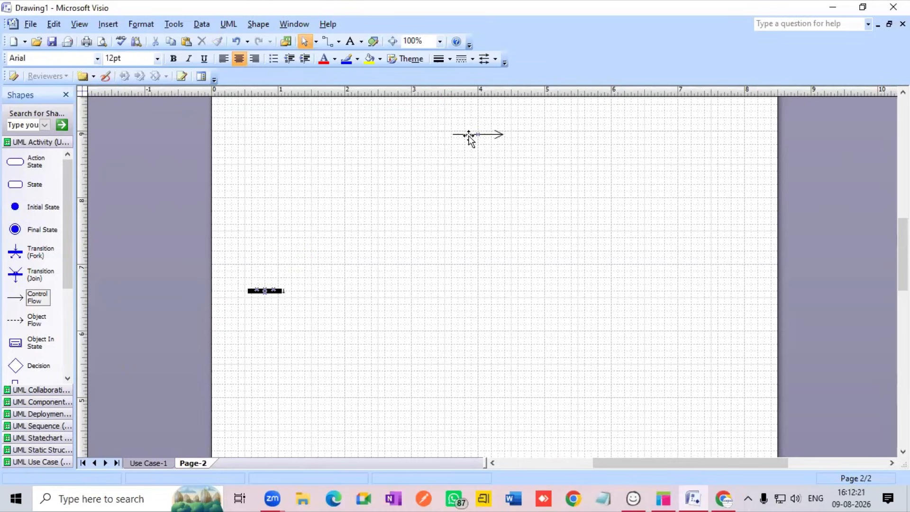
pyautogui.click(469, 137)
pyautogui.press('Delete')
pyautogui.click(272, 298)
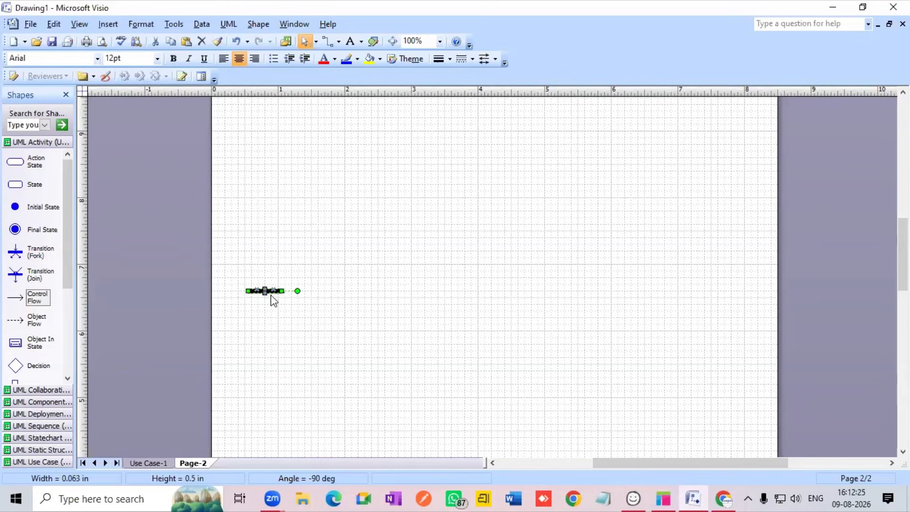
pyautogui.press('Delete')
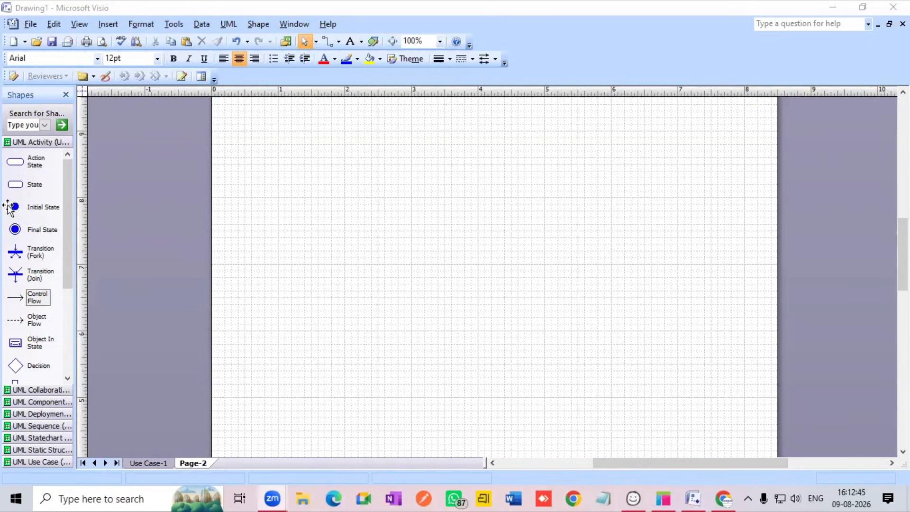
# - Place an initial state near the page's upper centre and an action state named "enter name" below it
pyautogui.moveTo(15, 207); pyautogui.dragTo(467, 121)
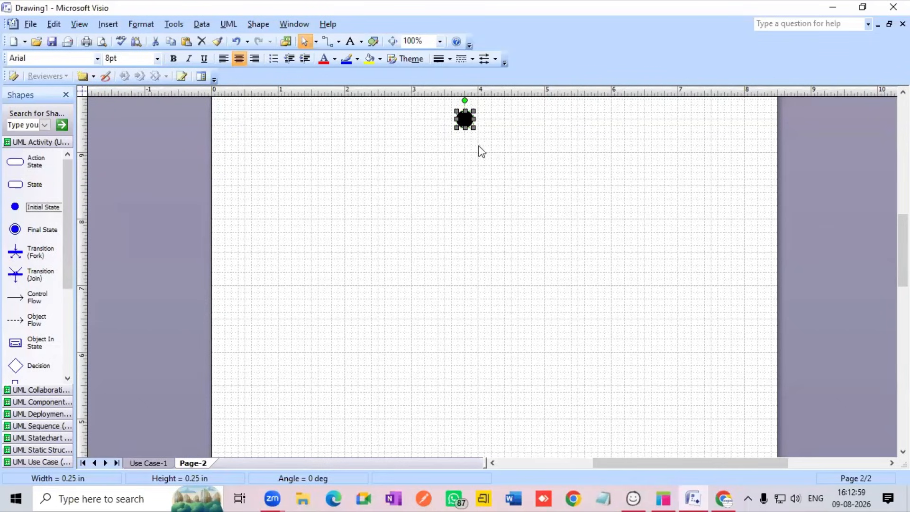
pyautogui.click(451, 133)
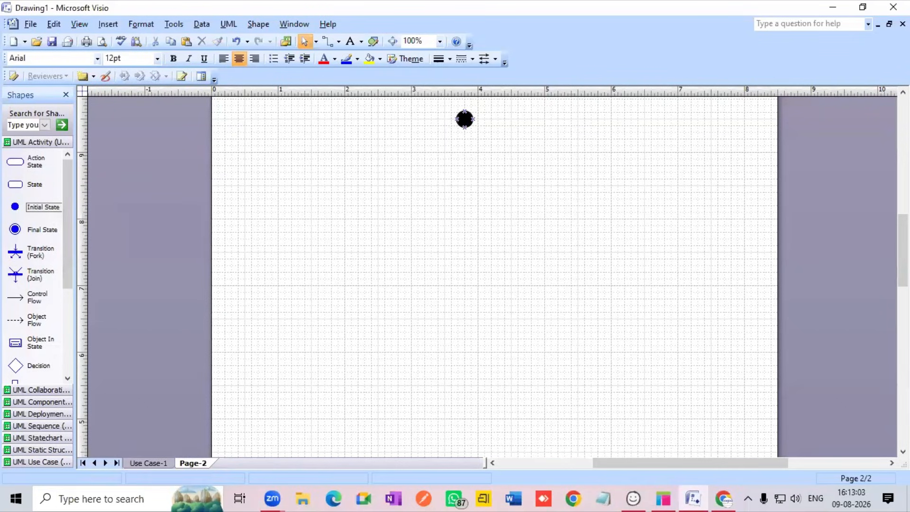
pyautogui.moveTo(16, 161); pyautogui.dragTo(467, 175)
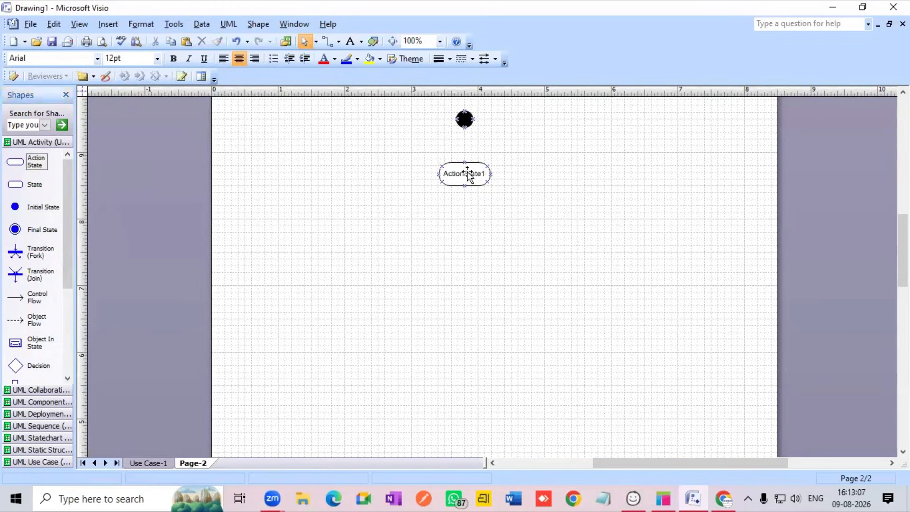
pyautogui.doubleClick(468, 175)
pyautogui.press('BackSpace')
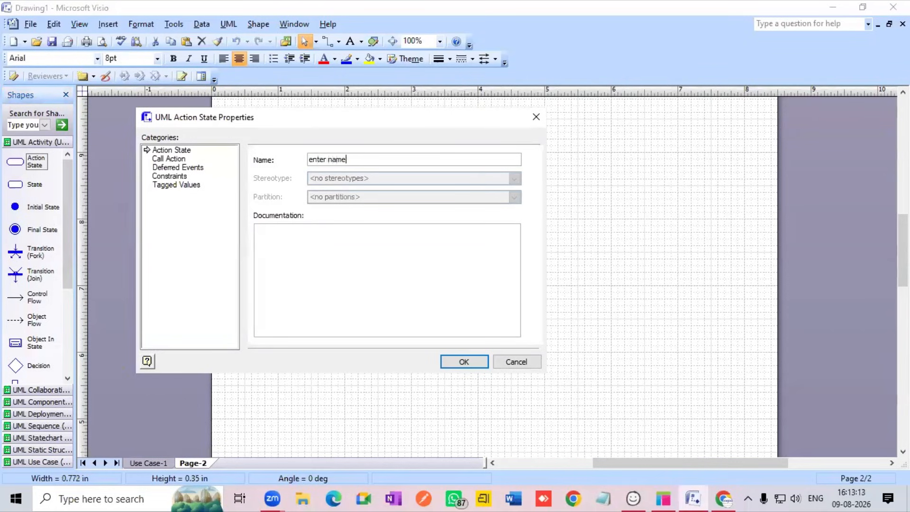
pyautogui.press('Return')
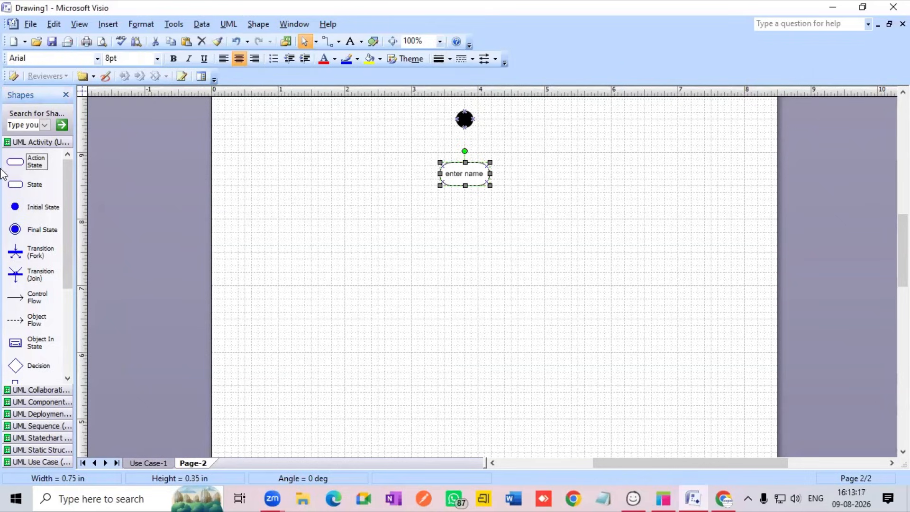
# - Add an action state named "enter email" directly below the "enter name" state
pyautogui.moveTo(16, 162); pyautogui.dragTo(465, 217)
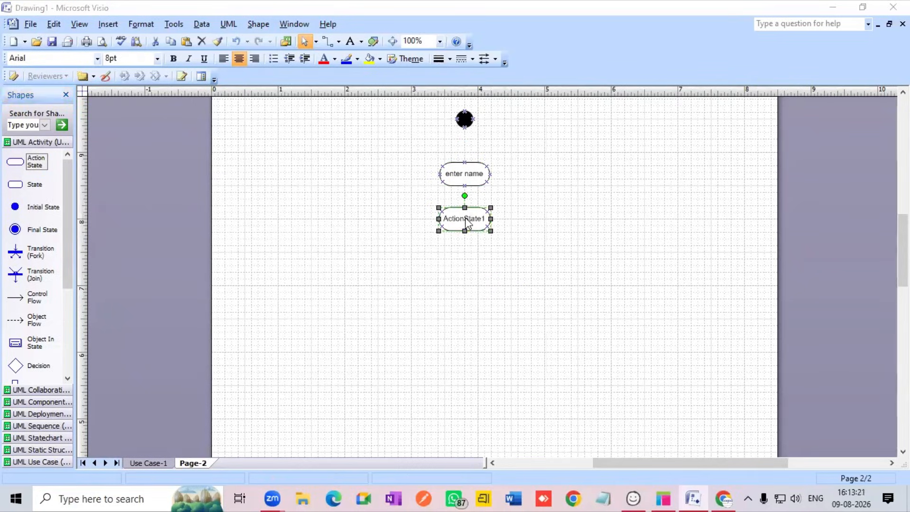
pyautogui.doubleClick(465, 218)
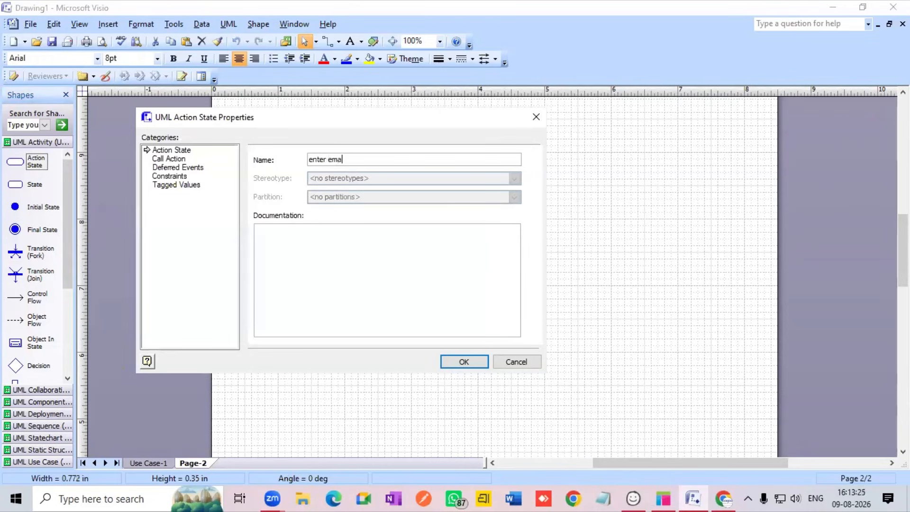
pyautogui.press('Return')
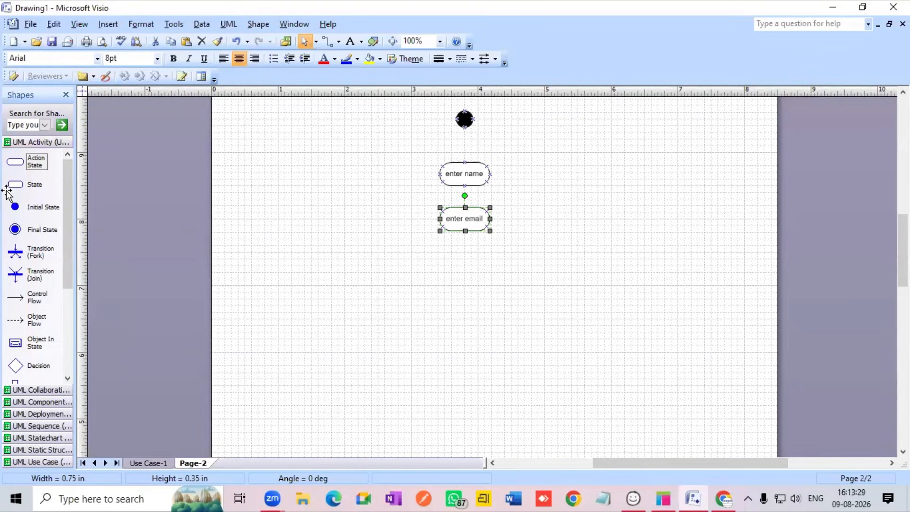
# - Add an action state named "create pswd" below "enter email" and shift it roughly into line with the states above
pyautogui.moveTo(15, 161); pyautogui.dragTo(474, 269)
pyautogui.doubleClick(473, 265)
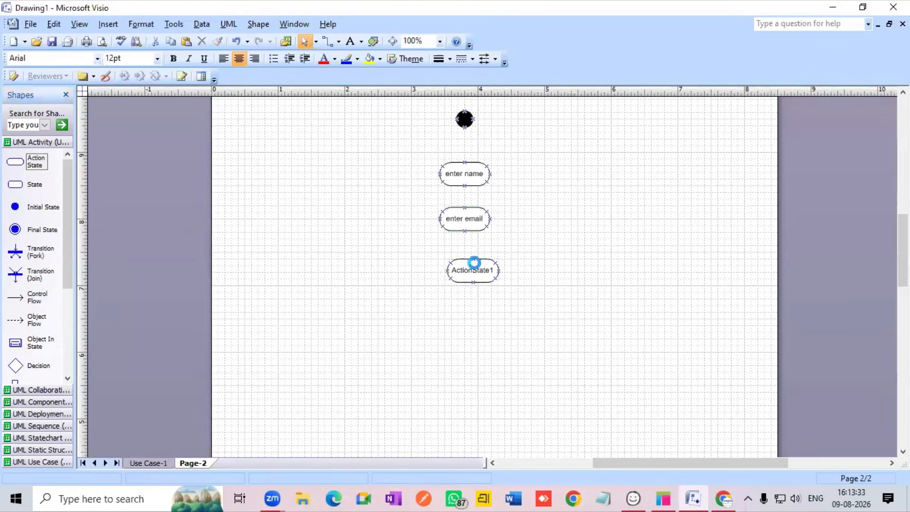
pyautogui.press('BackSpace')
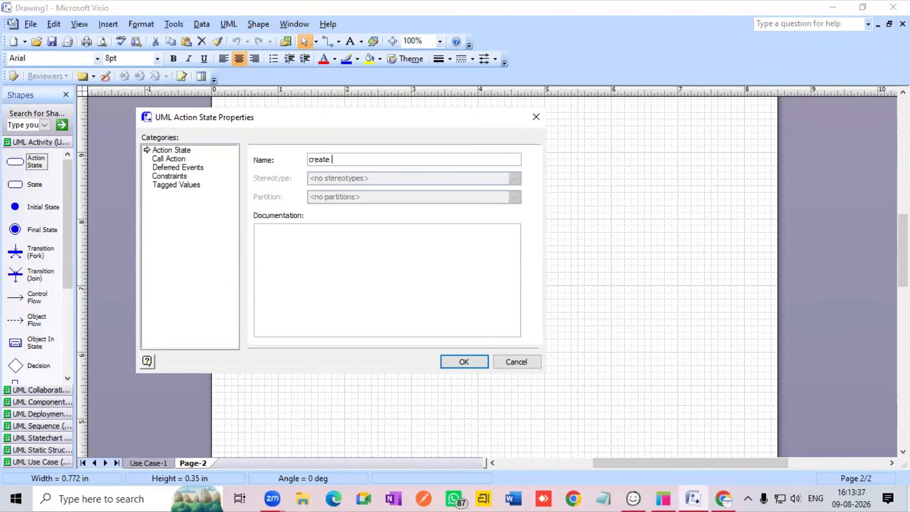
pyautogui.write('create pswd')
pyautogui.press('Return')
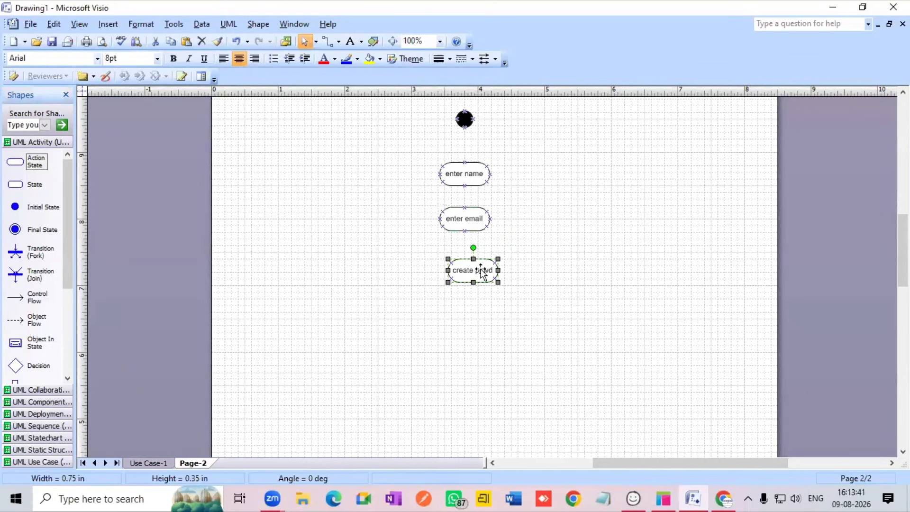
pyautogui.moveTo(466, 271); pyautogui.dragTo(460, 273)
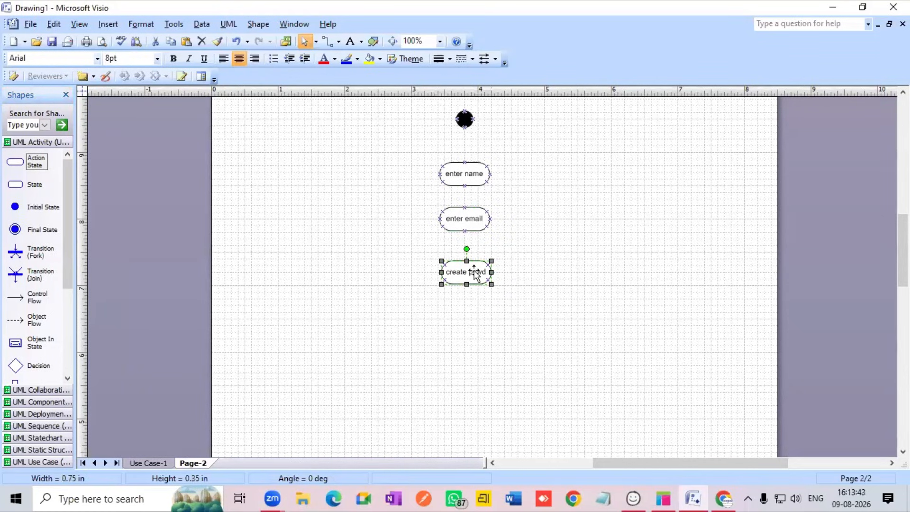
# - Add an action state named "confirm pswd" below the "create pswd" state
pyautogui.moveTo(15, 162); pyautogui.dragTo(469, 327)
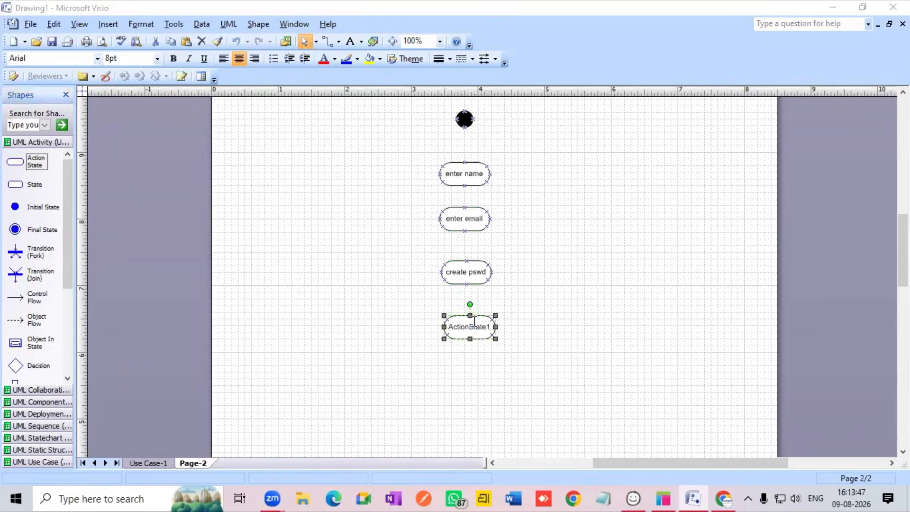
pyautogui.doubleClick(471, 321)
pyautogui.press('BackSpace')
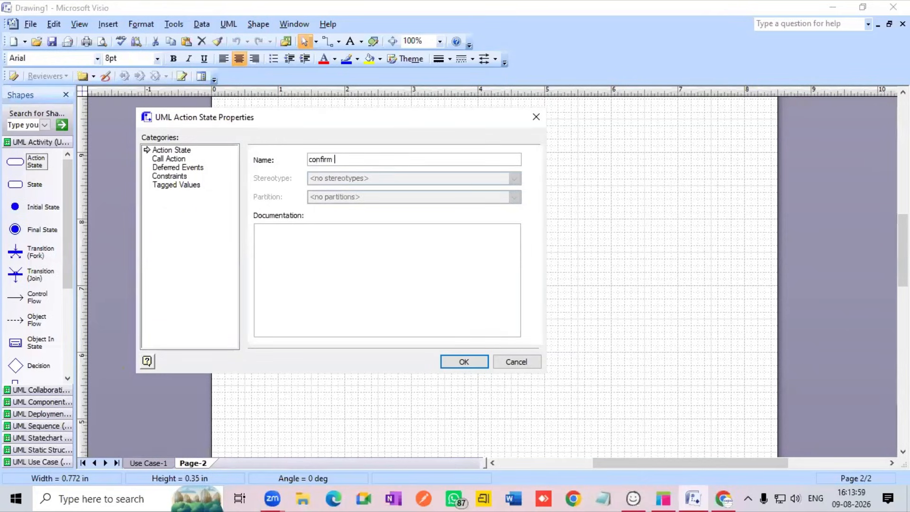
pyautogui.press('Return')
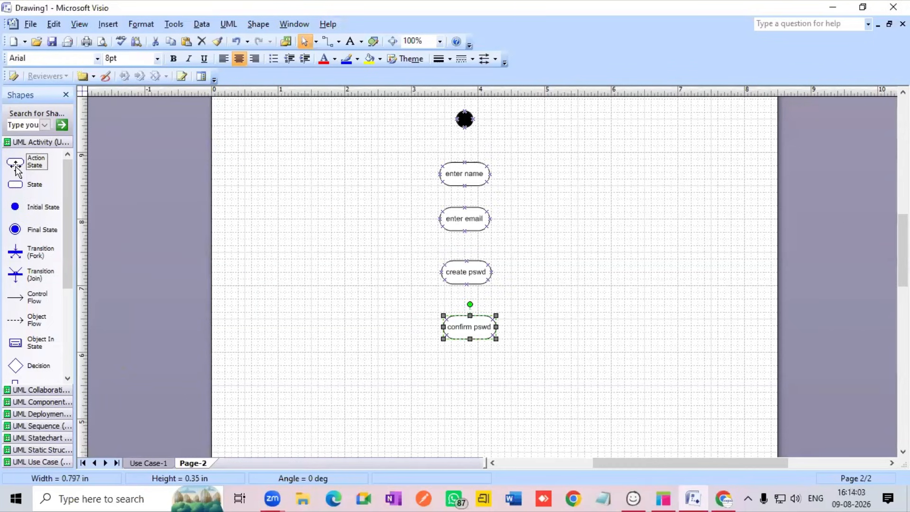
# - Add an action state named "register" below the "confirm pswd" state
pyautogui.moveTo(10, 166); pyautogui.dragTo(469, 379)
pyautogui.doubleClick(470, 379)
pyautogui.press('BackSpace')
pyautogui.write('register')
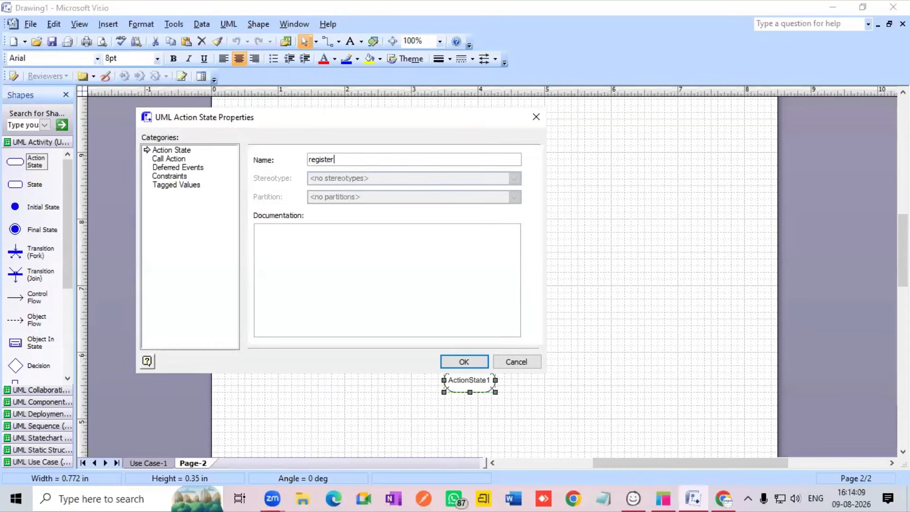
pyautogui.press('Return')
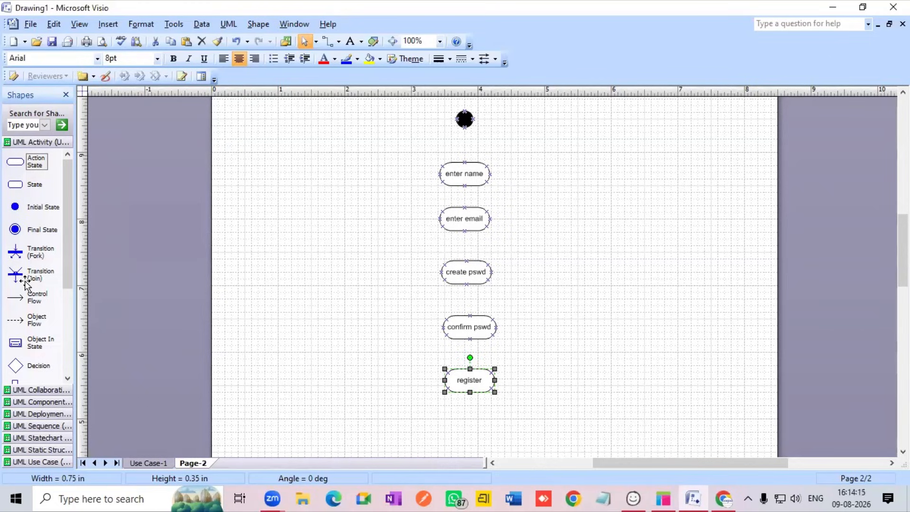
# - Connect the initial state and the five action states in sequence down to "register" with control flow arrows
pyautogui.moveTo(8, 302); pyautogui.dragTo(465, 163)
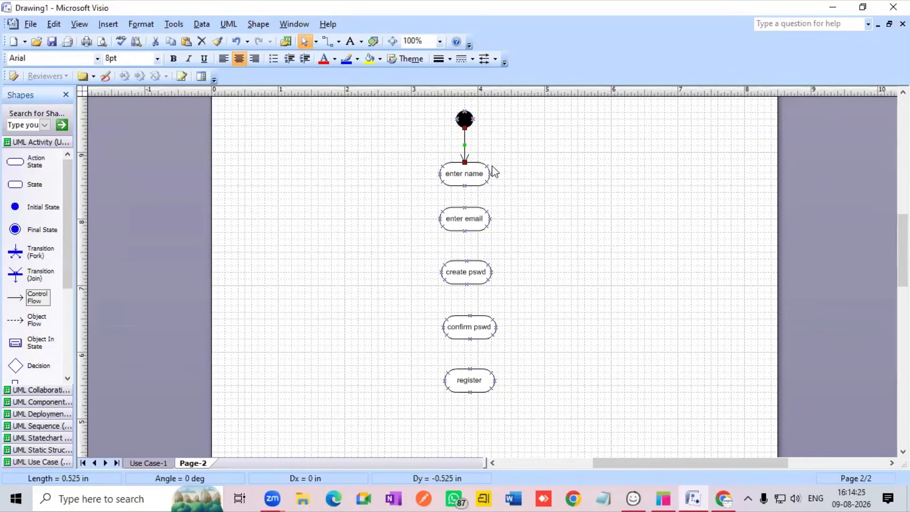
pyautogui.moveTo(16, 297); pyautogui.dragTo(464, 207)
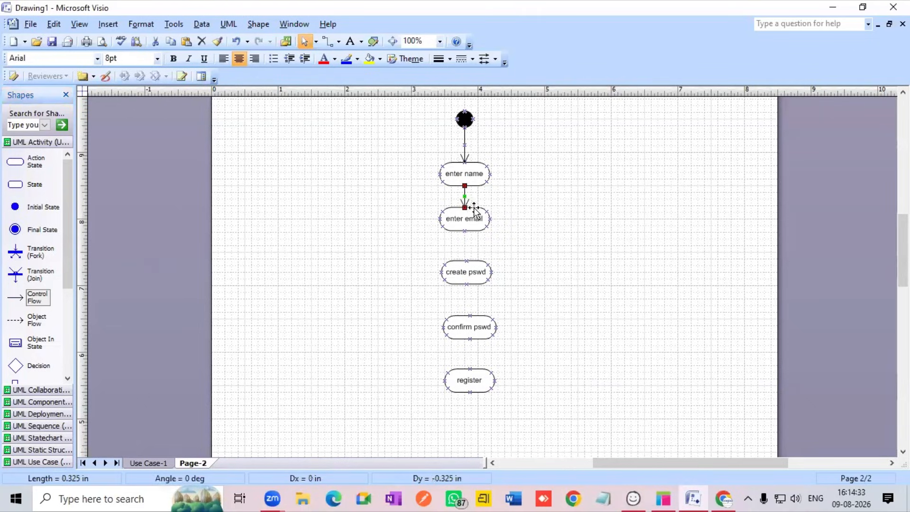
pyautogui.moveTo(14, 297); pyautogui.dragTo(467, 260)
pyautogui.moveTo(4, 295)
pyautogui.mouseDown()
pyautogui.moveTo(417, 302)
pyautogui.moveTo(496, 301)
pyautogui.moveTo(496, 290)
pyautogui.moveTo(470, 315)
pyautogui.mouseUp()
pyautogui.moveTo(17, 304); pyautogui.dragTo(470, 369)
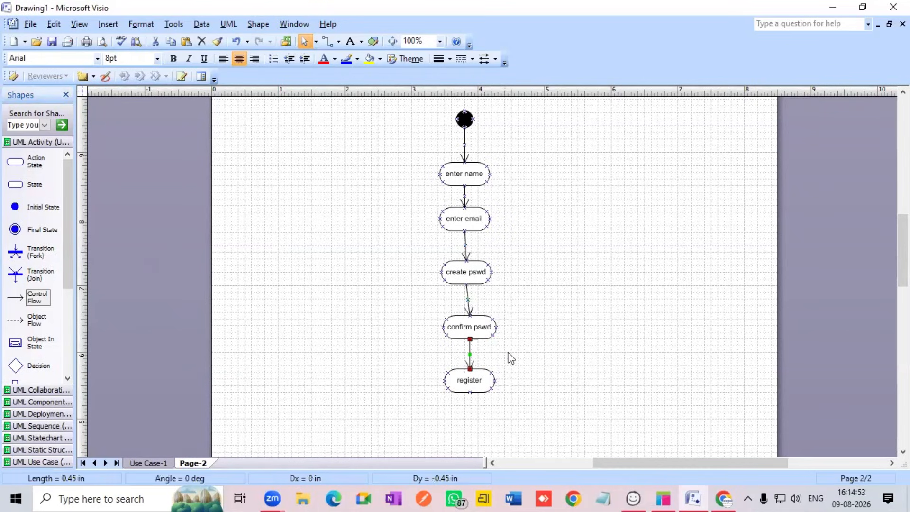
# - Add a final state below the "register" state and connect "register" to it with a control flow arrow
pyautogui.scroll(-1, 511, 359)
pyautogui.moveTo(30, 230); pyautogui.dragTo(461, 396)
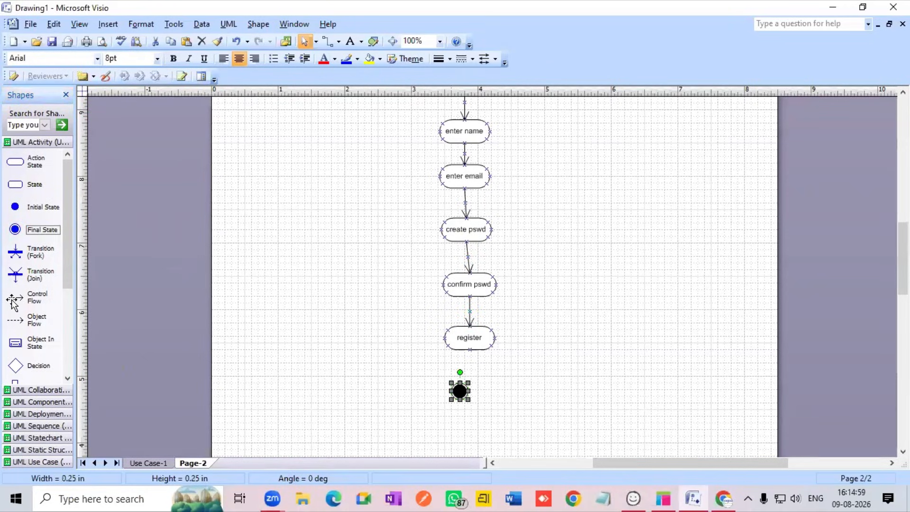
pyautogui.moveTo(62, 302); pyautogui.dragTo(497, 354)
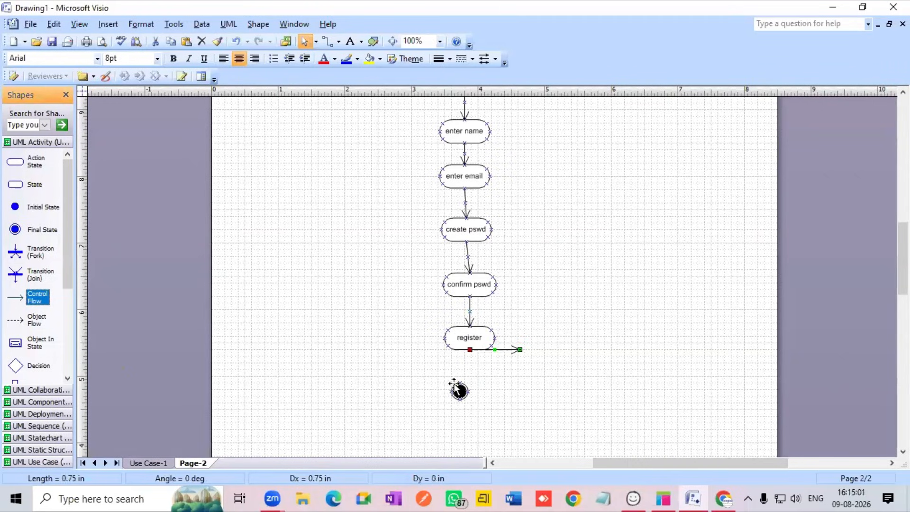
pyautogui.moveTo(460, 391)
pyautogui.mouseDown()
pyautogui.moveTo(520, 350)
pyautogui.moveTo(474, 382)
pyautogui.mouseUp()
pyautogui.click(520, 350)
pyautogui.scroll(-1, 538, 349)
pyautogui.scroll(2, 537, 347)
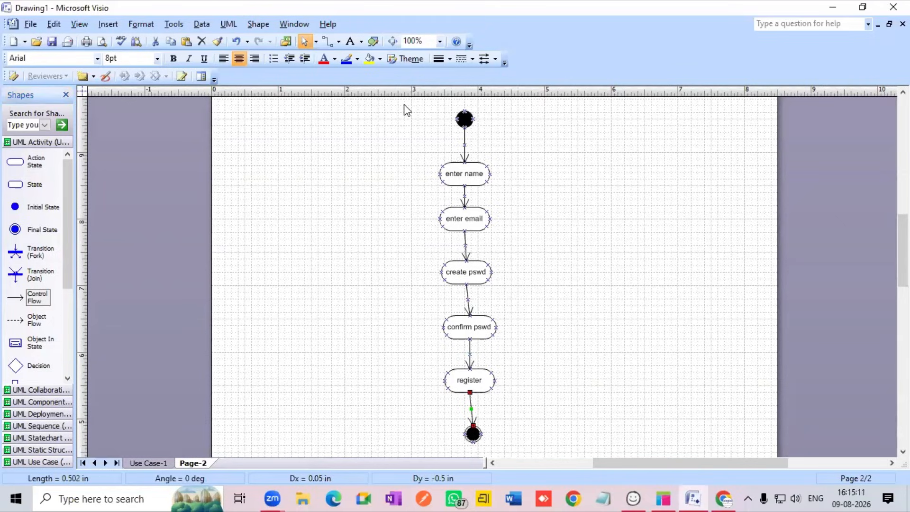
pyautogui.click(440, 41)
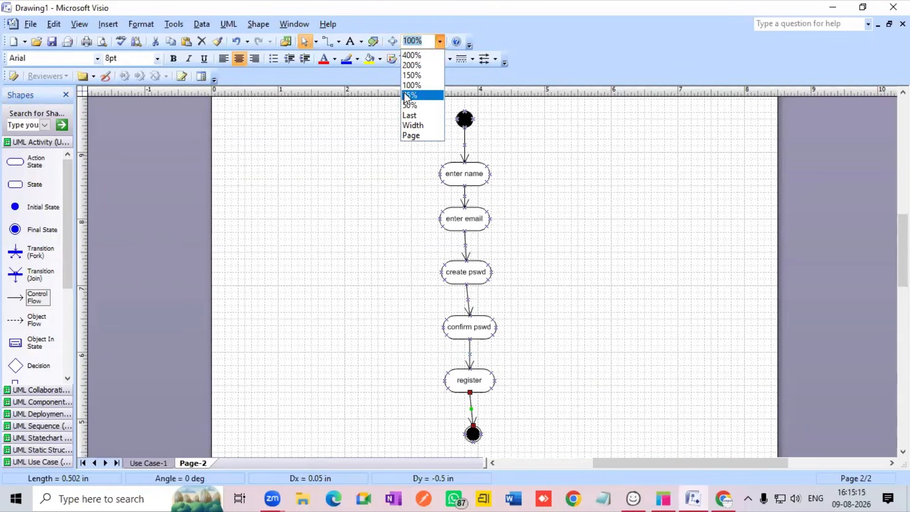
pyautogui.click(409, 95)
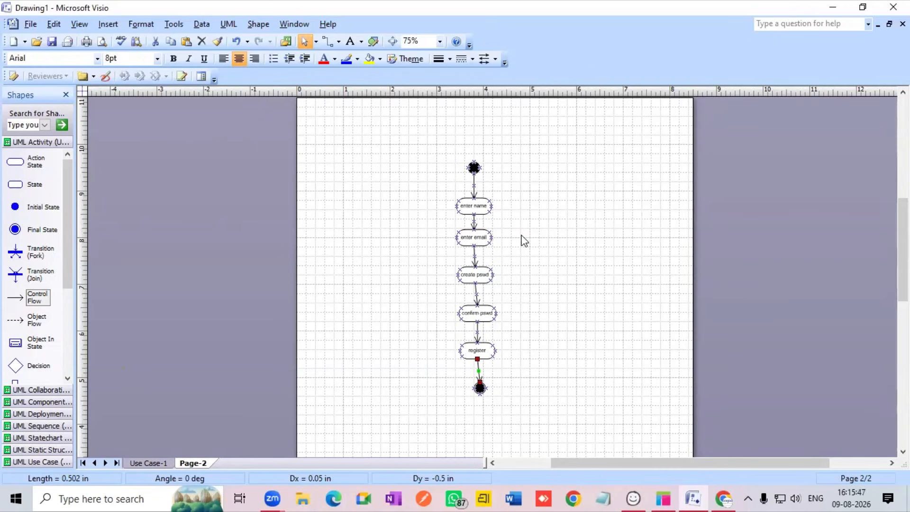
# - Insert a new foreground page into the drawing with the default page properties
pyautogui.rightClick(192, 464)
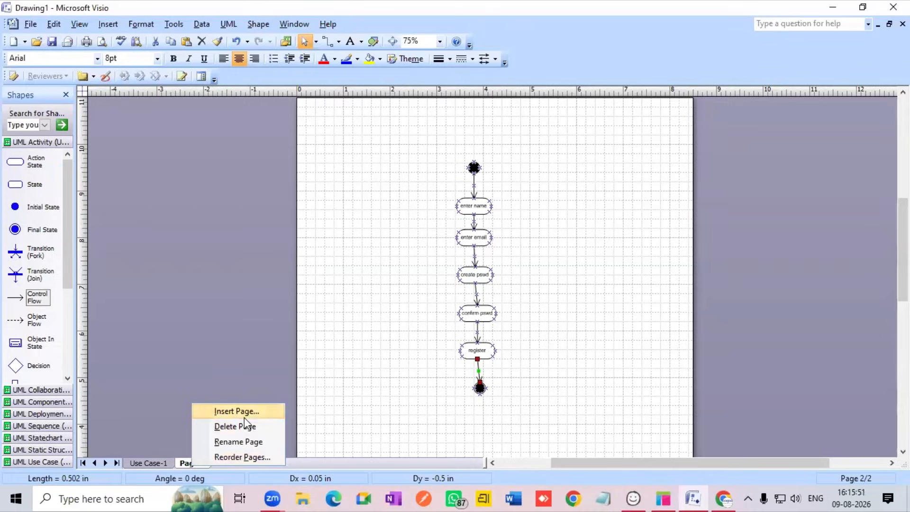
pyautogui.click(244, 414)
pyautogui.click(546, 358)
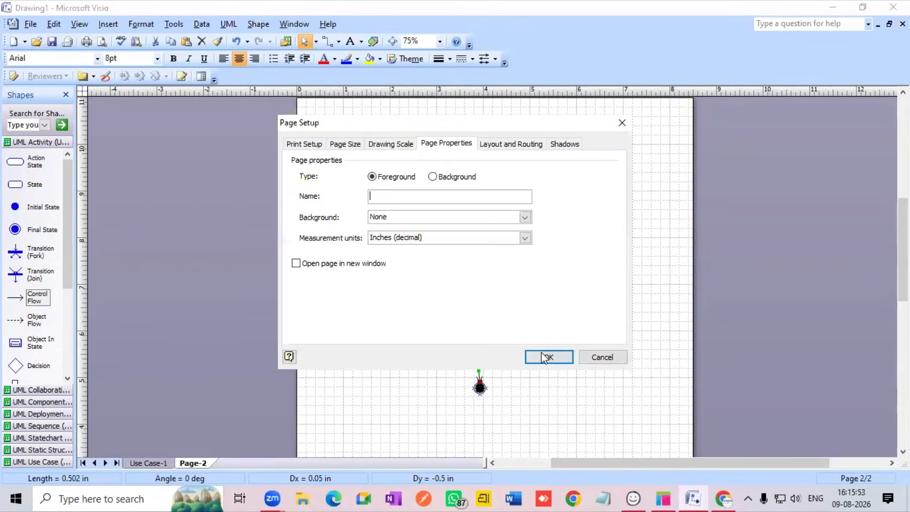
# - Place an initial state near the top of the new page with a control flow arrow pointing down from it
pyautogui.click(441, 41)
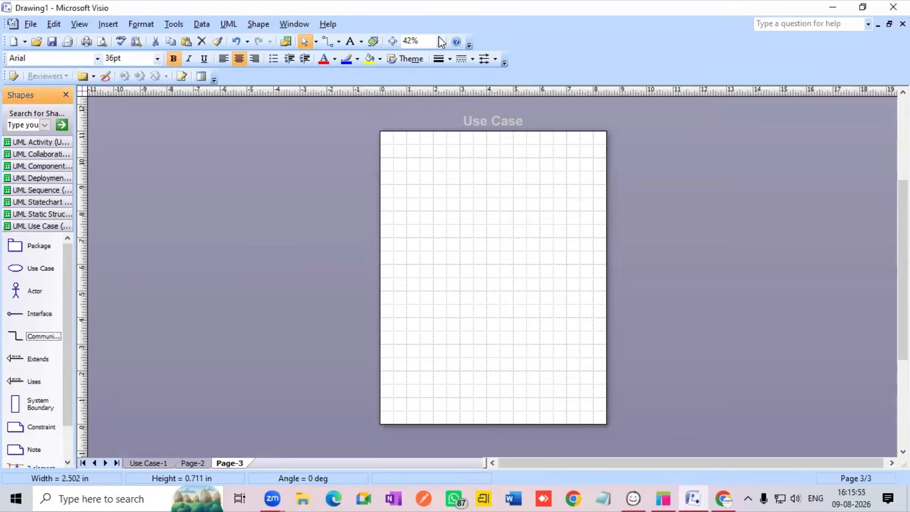
pyautogui.click(423, 96)
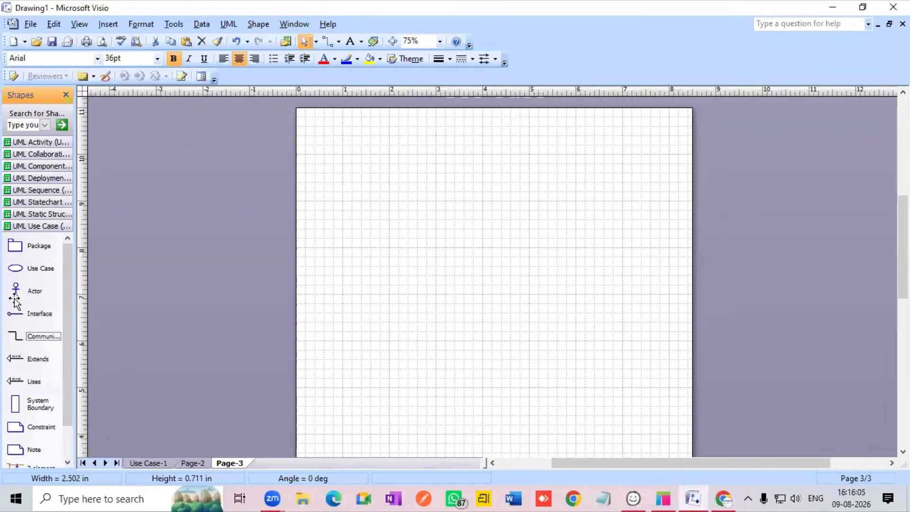
pyautogui.scroll(-1, 10, 268)
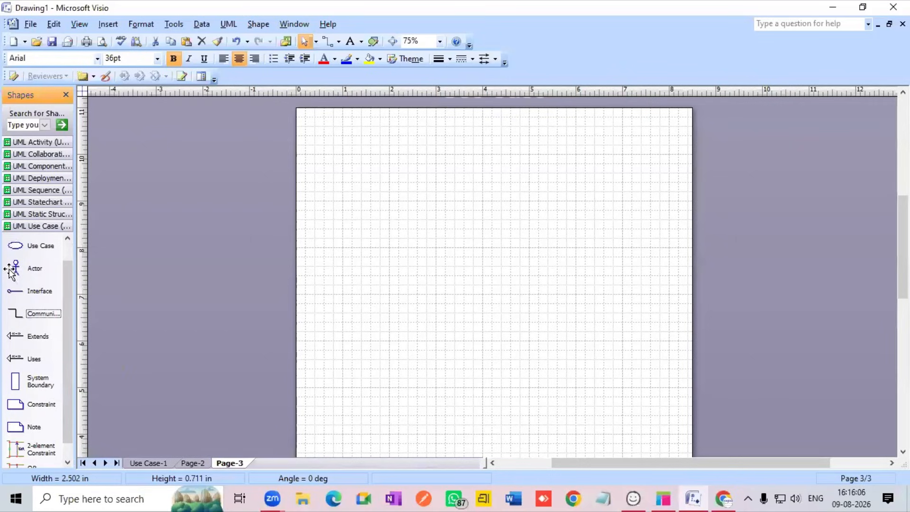
pyautogui.click(38, 143)
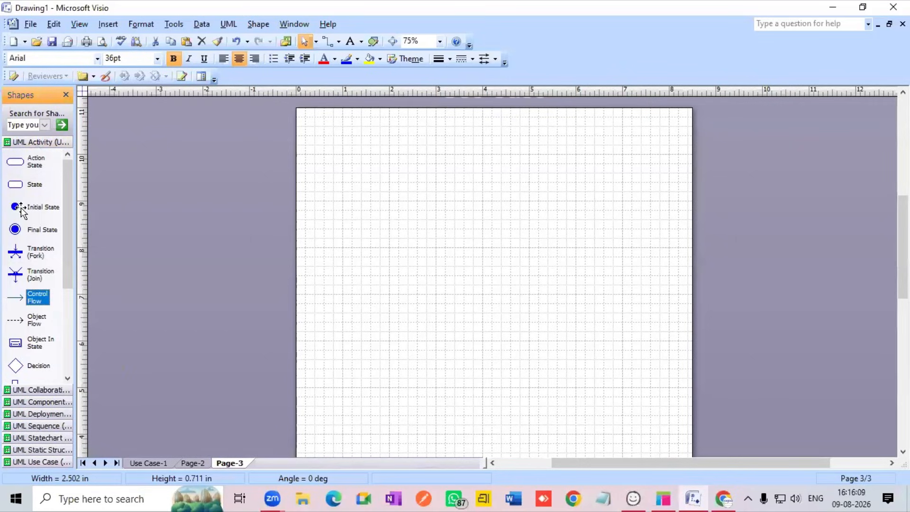
pyautogui.moveTo(17, 207); pyautogui.dragTo(476, 140)
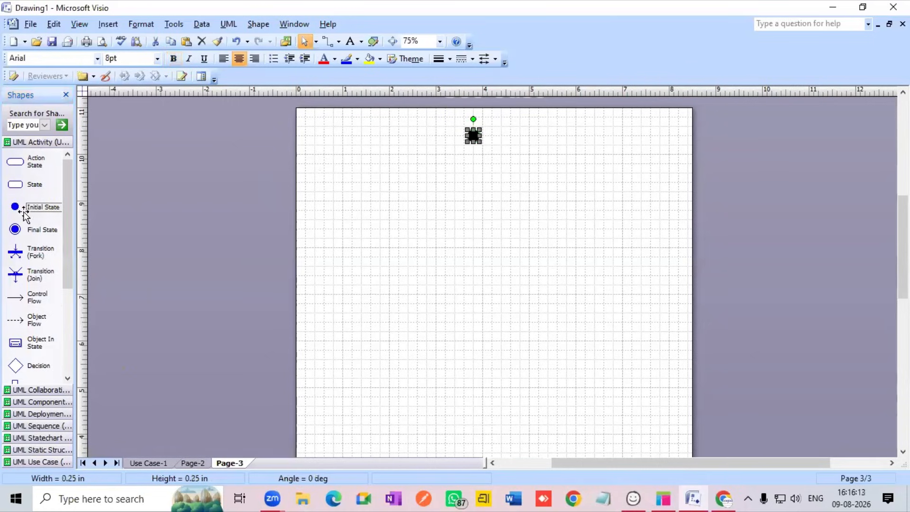
pyautogui.moveTo(38, 297); pyautogui.dragTo(474, 164)
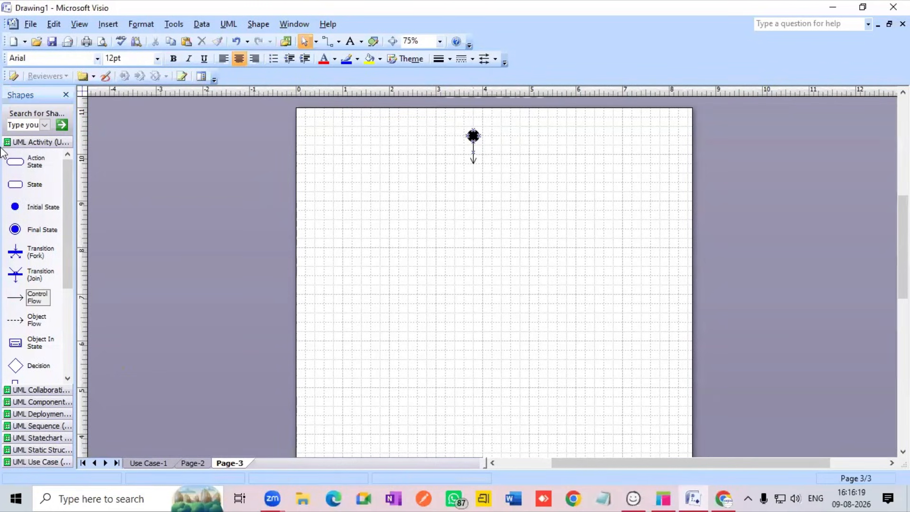
# - Add an action state named "entername" at the end of the arrow from the initial state
pyautogui.moveTo(17, 162); pyautogui.dragTo(475, 178)
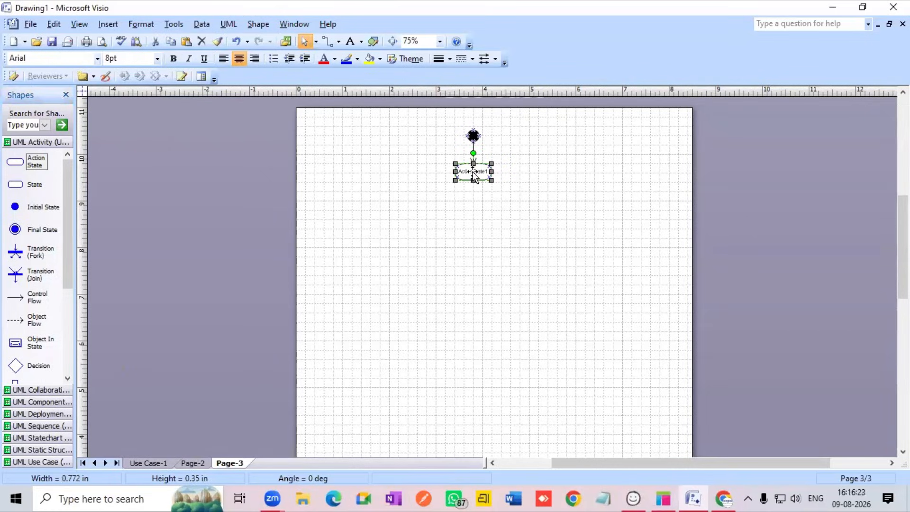
pyautogui.doubleClick(475, 174)
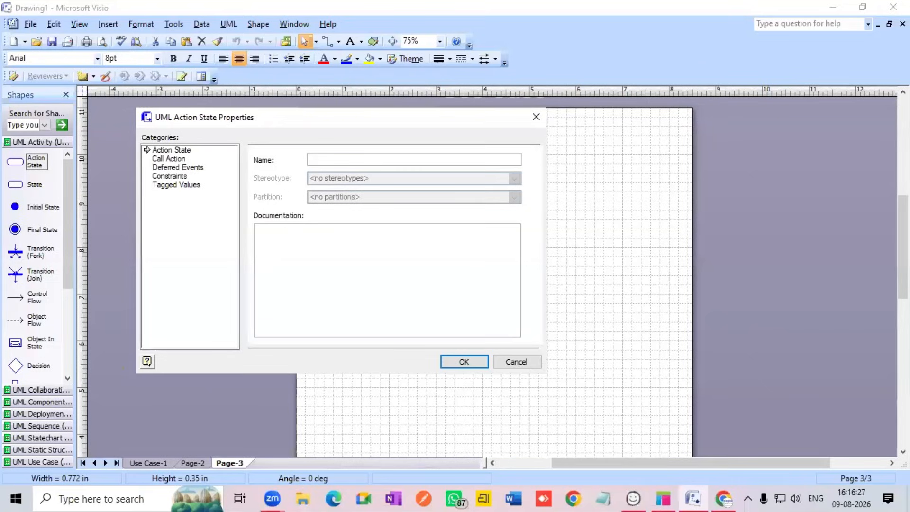
pyautogui.write('entername')
pyautogui.press('Return')
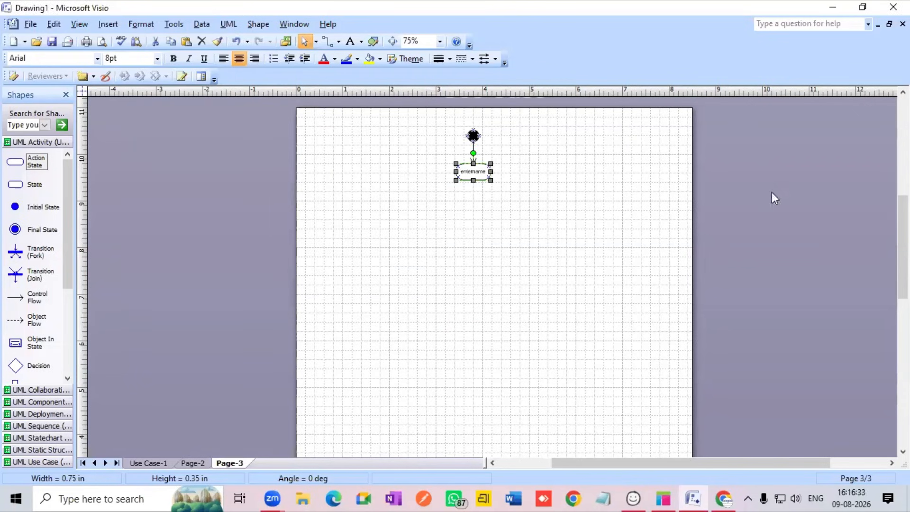
# - Add an action state named "enter pswd" below the "entername" state
pyautogui.moveTo(14, 163); pyautogui.dragTo(474, 219)
pyautogui.doubleClick(475, 218)
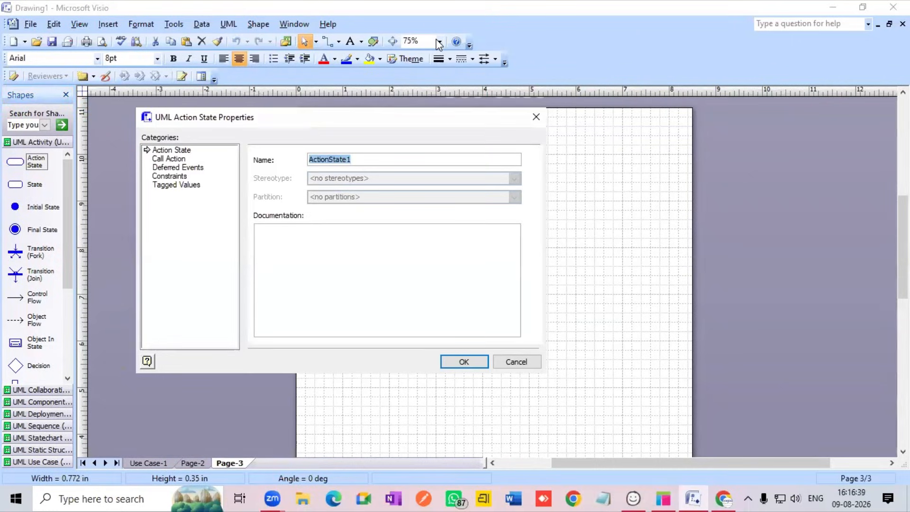
pyautogui.click(467, 364)
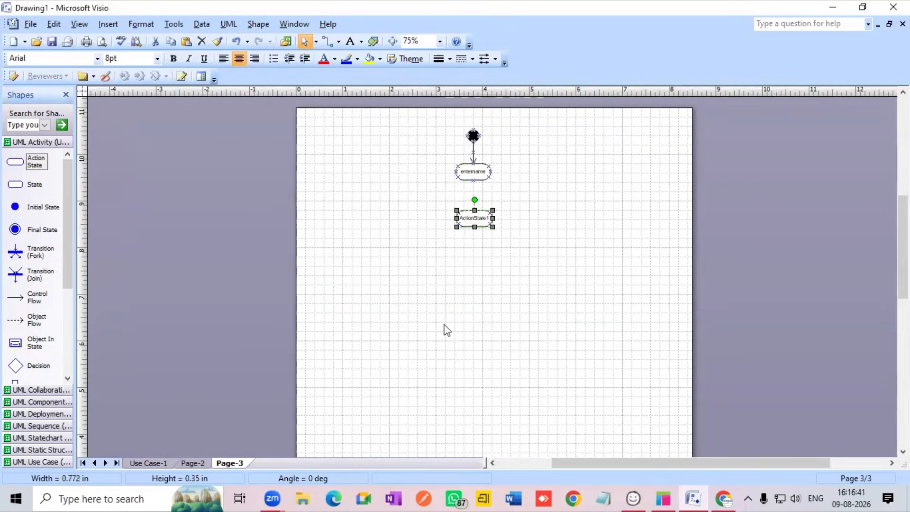
pyautogui.click(441, 42)
pyautogui.click(426, 87)
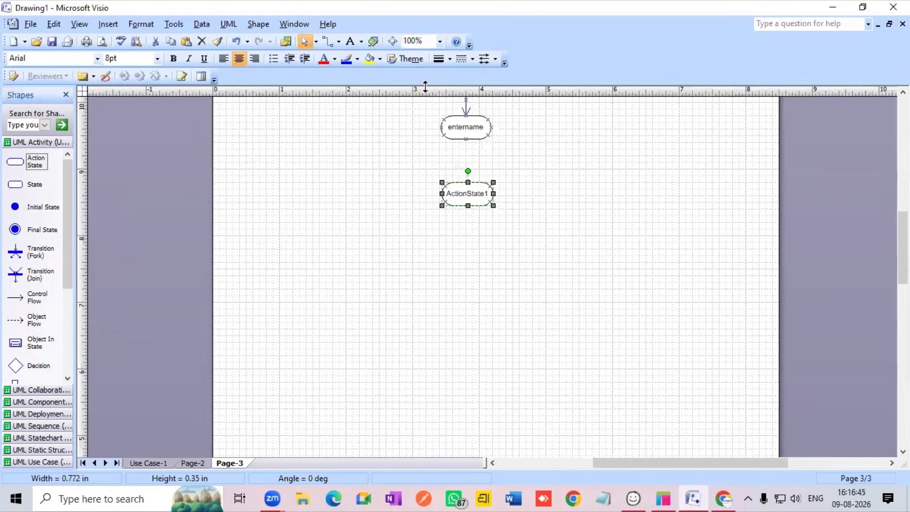
pyautogui.doubleClick(468, 195)
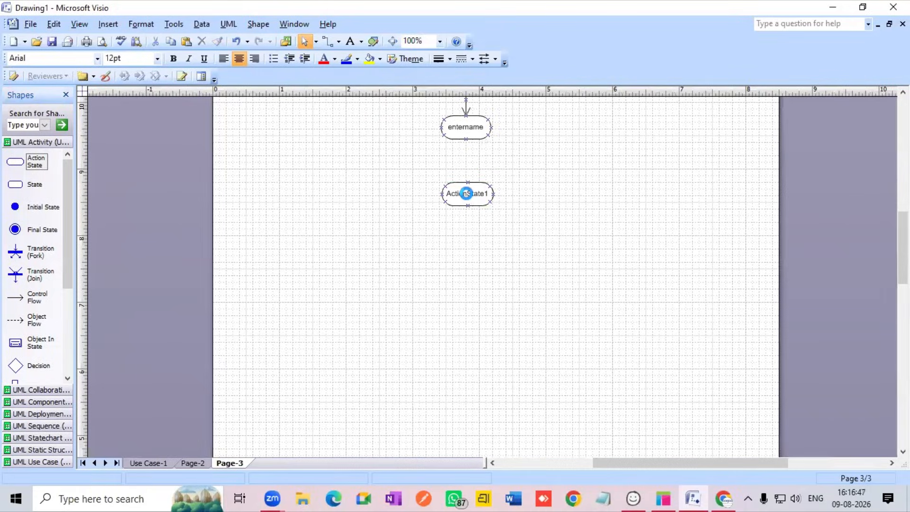
pyautogui.press('BackSpace')
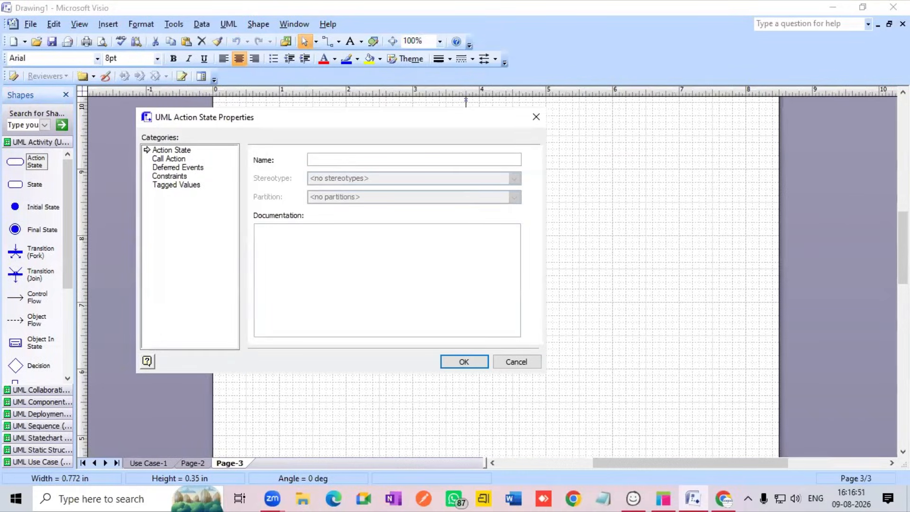
pyautogui.write('enter pswd')
pyautogui.press('Return')
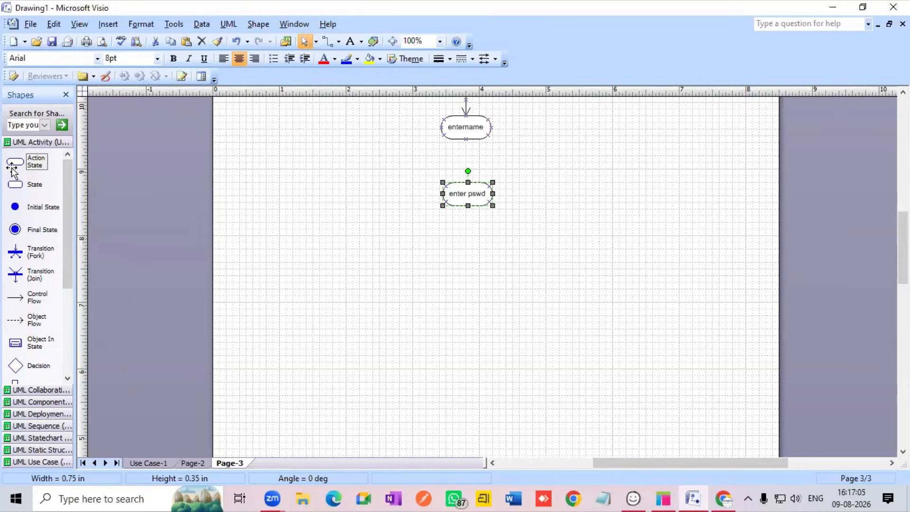
# - Add another action state below "enter pswd" and clear its name
pyautogui.moveTo(14, 163); pyautogui.dragTo(472, 247)
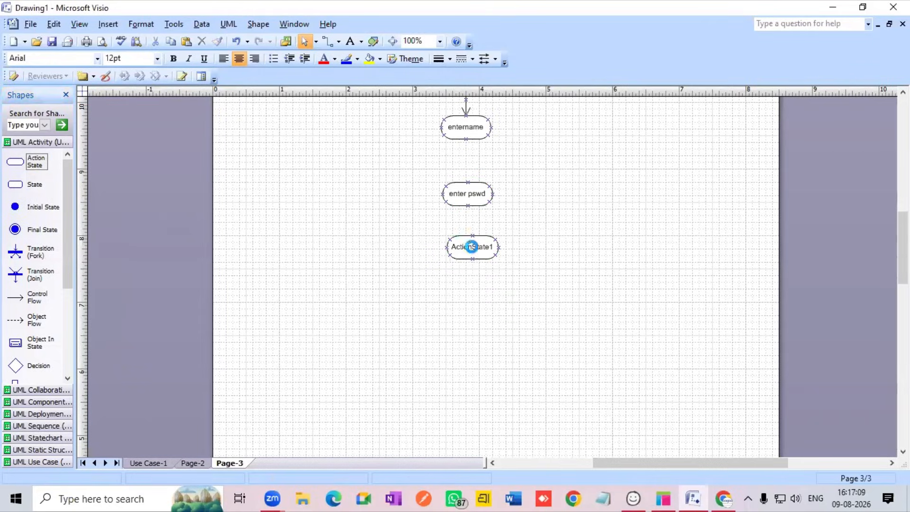
pyautogui.doubleClick(470, 246)
pyautogui.press('BackSpace')
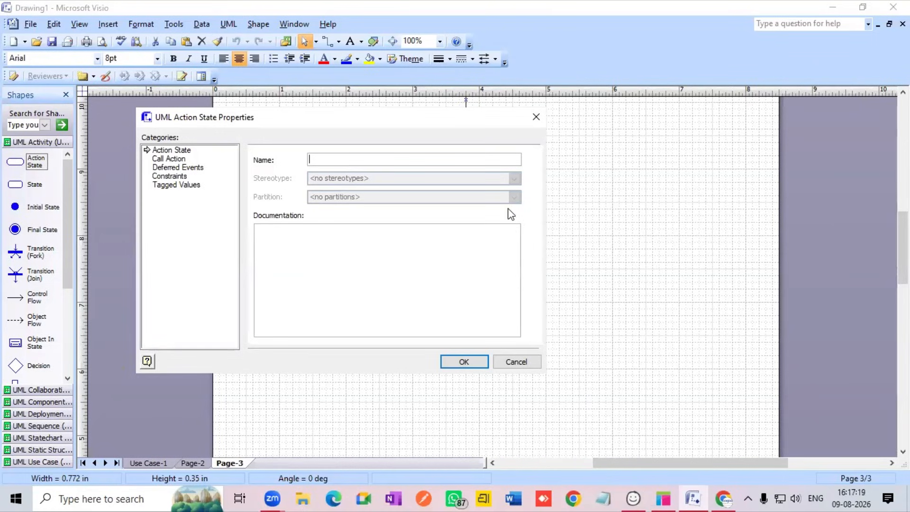
pyautogui.click(450, 363)
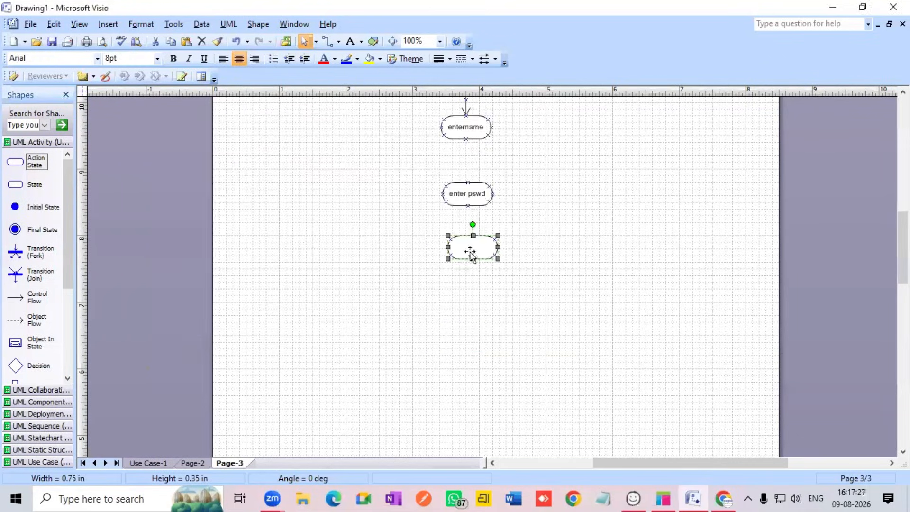
# - Move the unnamed action state aside to the left of the flow and connect "entername" to "enter pswd" with a control flow arrow
pyautogui.moveTo(465, 250); pyautogui.dragTo(303, 204)
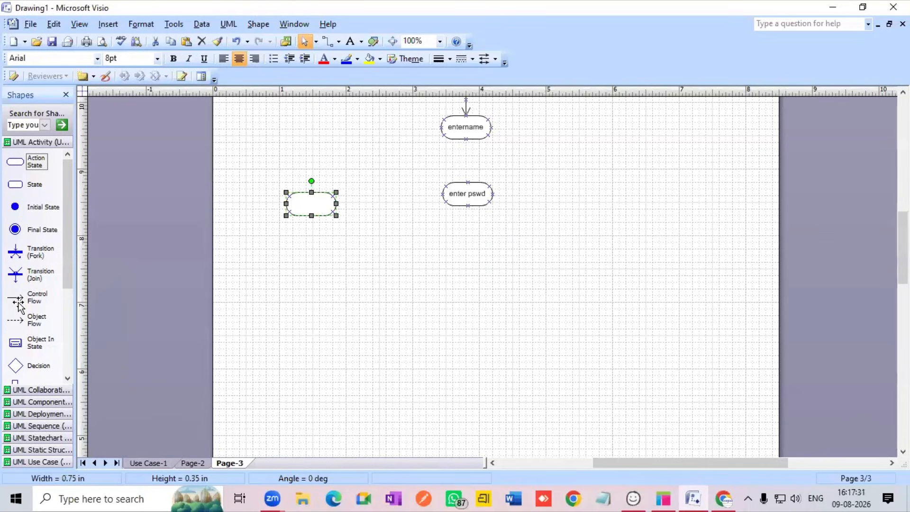
pyautogui.moveTo(19, 305); pyautogui.dragTo(462, 186)
pyautogui.click(456, 220)
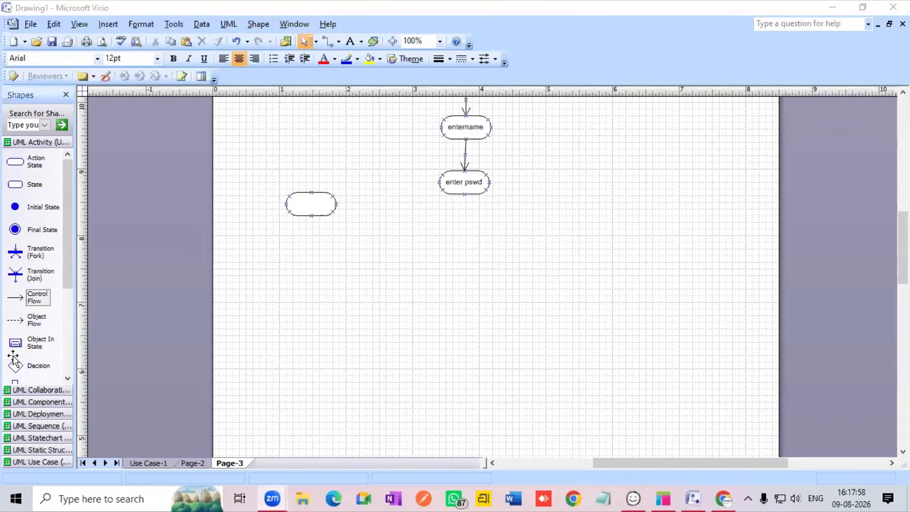
# - Place a decision below the "enter pswd" state and attach a horizontal control flow arrow to the decision's right corner
pyautogui.moveTo(15, 365); pyautogui.dragTo(9, 324)
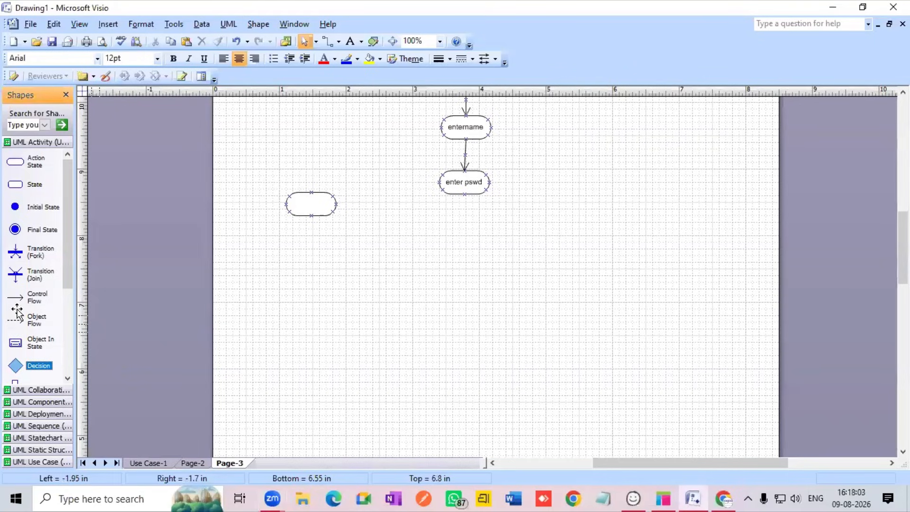
pyautogui.scroll(-1, 17, 311)
pyautogui.scroll(-3, 14, 297)
pyautogui.scroll(-3, 22, 284)
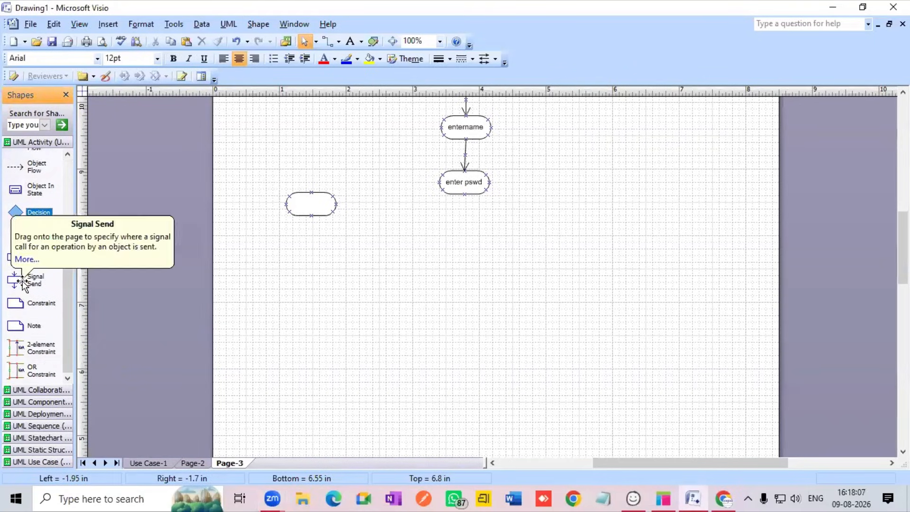
pyautogui.scroll(2, 23, 285)
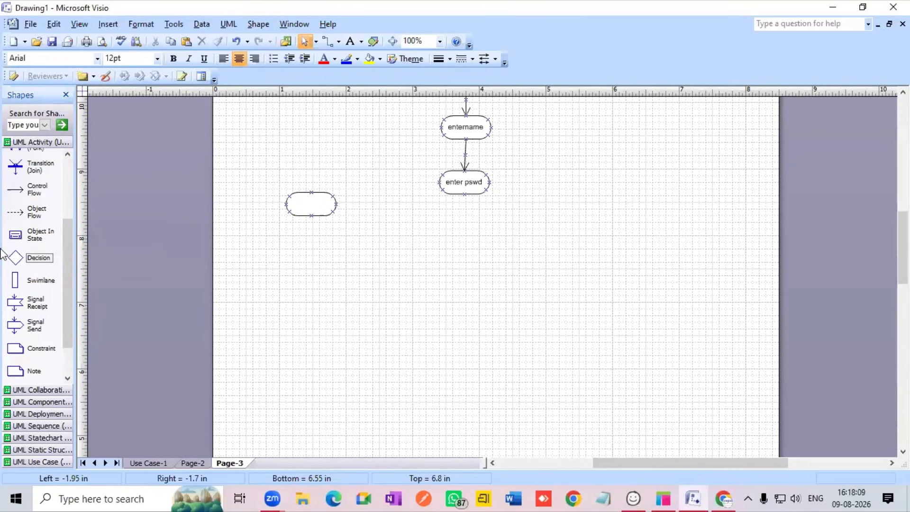
pyautogui.scroll(3, 23, 260)
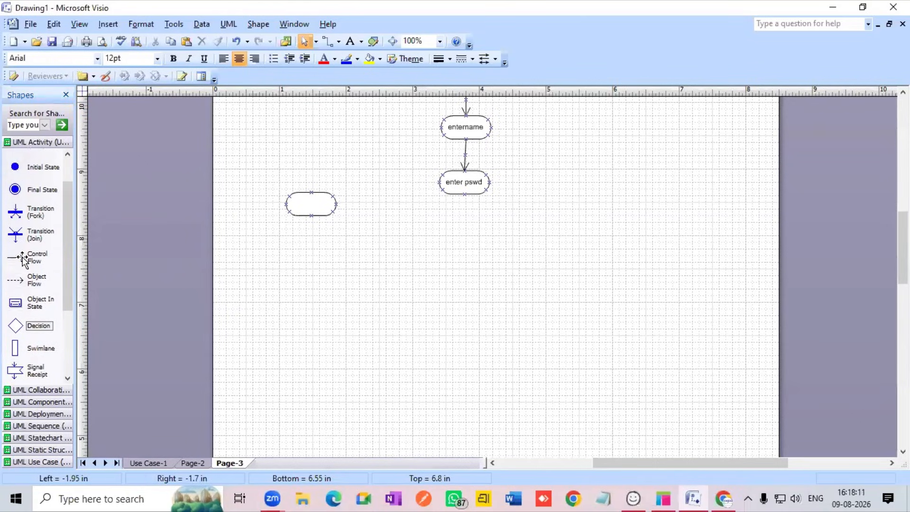
pyautogui.scroll(-1, 24, 254)
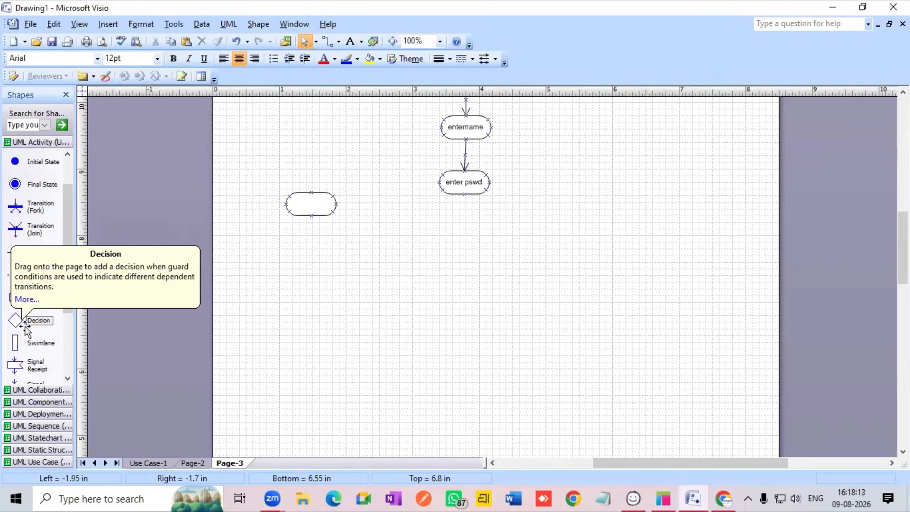
pyautogui.moveTo(415, 241); pyautogui.dragTo(462, 252)
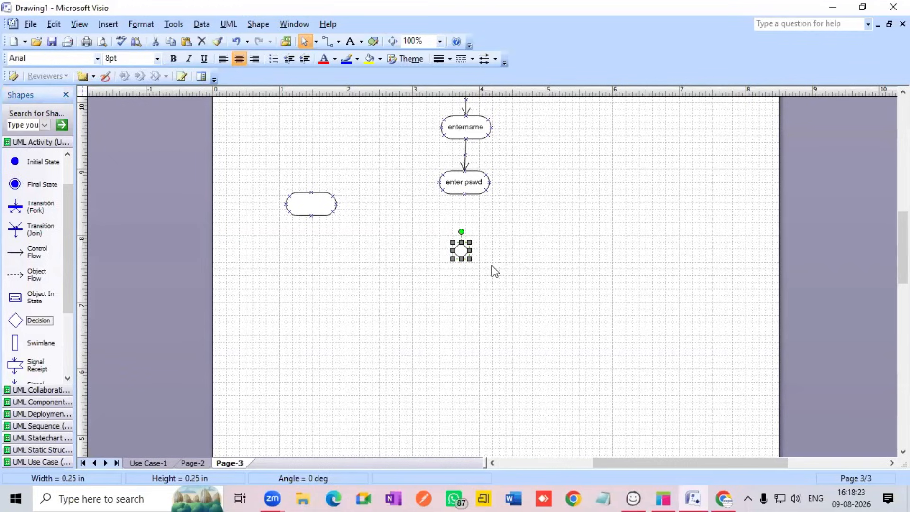
pyautogui.moveTo(463, 256)
pyautogui.mouseDown()
pyautogui.moveTo(468, 234)
pyautogui.moveTo(468, 242)
pyautogui.mouseUp()
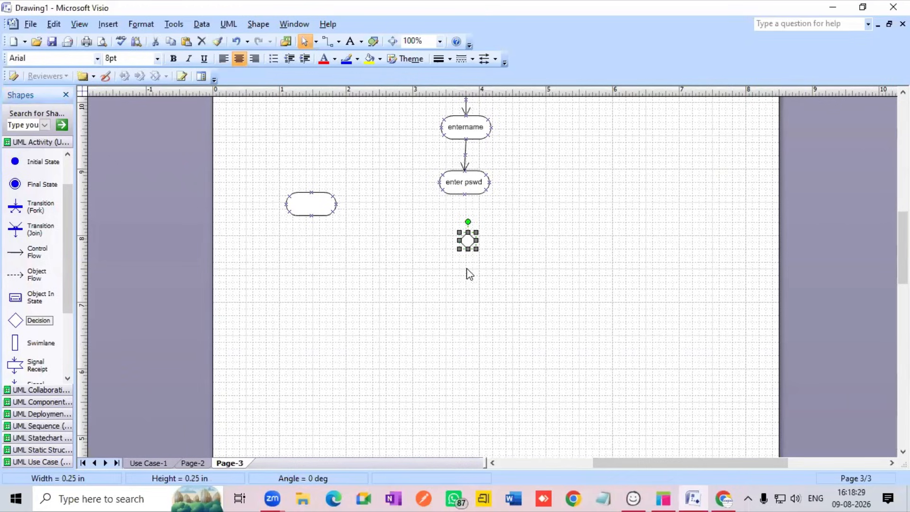
pyautogui.moveTo(15, 252); pyautogui.dragTo(503, 244)
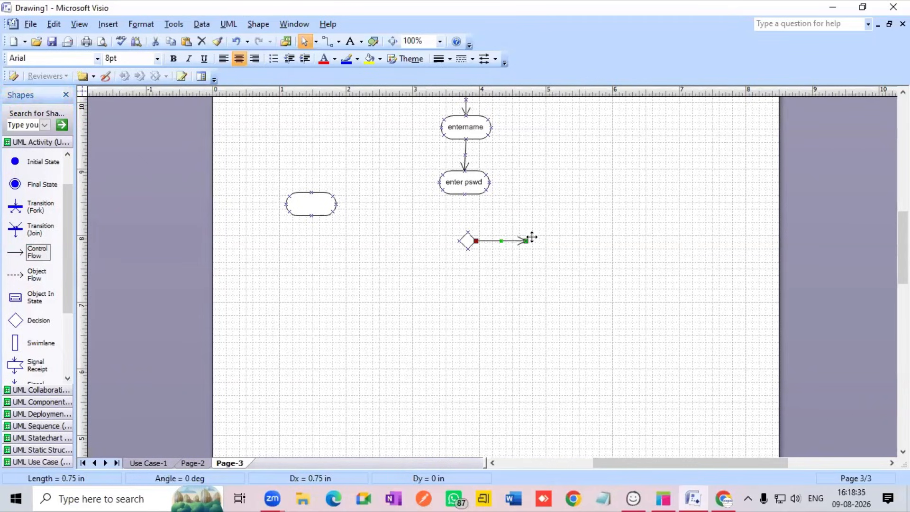
# - Connect the "enter pswd" state to the decision with a control flow arrow and accept the decision's properties without changes
pyautogui.click(528, 251)
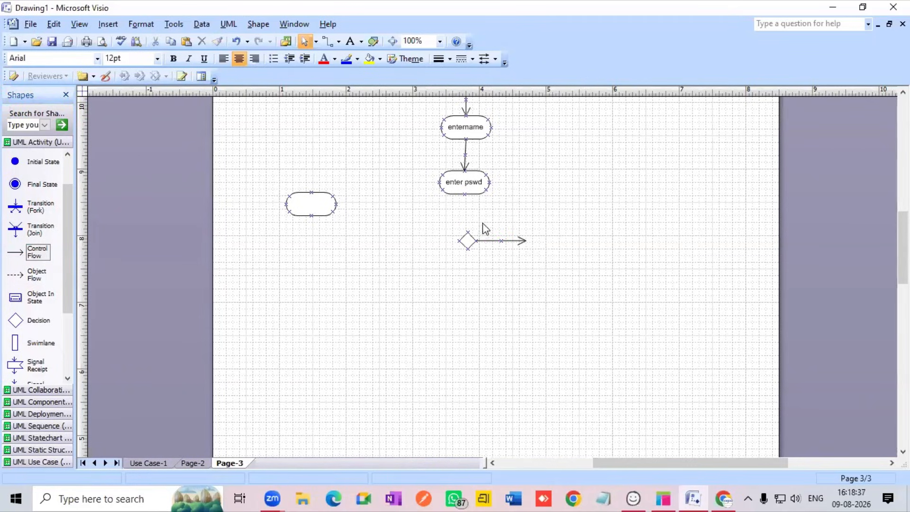
pyautogui.moveTo(13, 254); pyautogui.dragTo(467, 230)
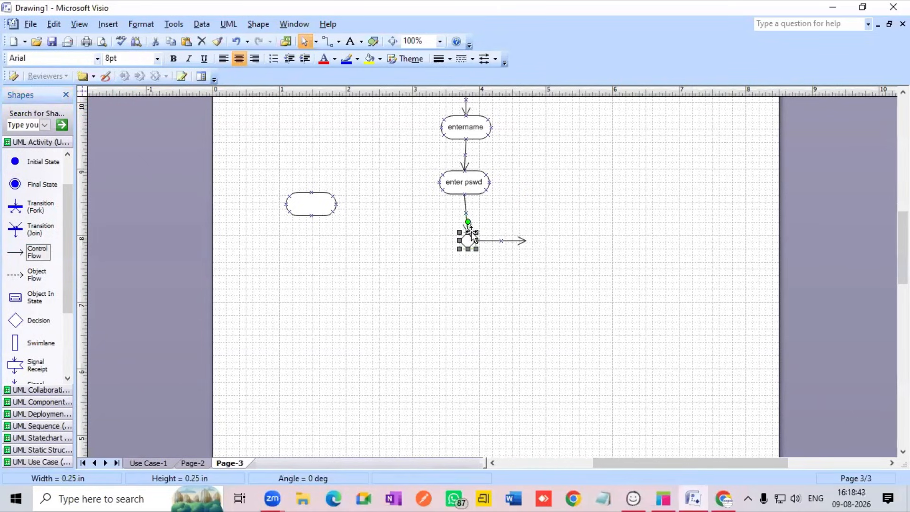
pyautogui.click(468, 273)
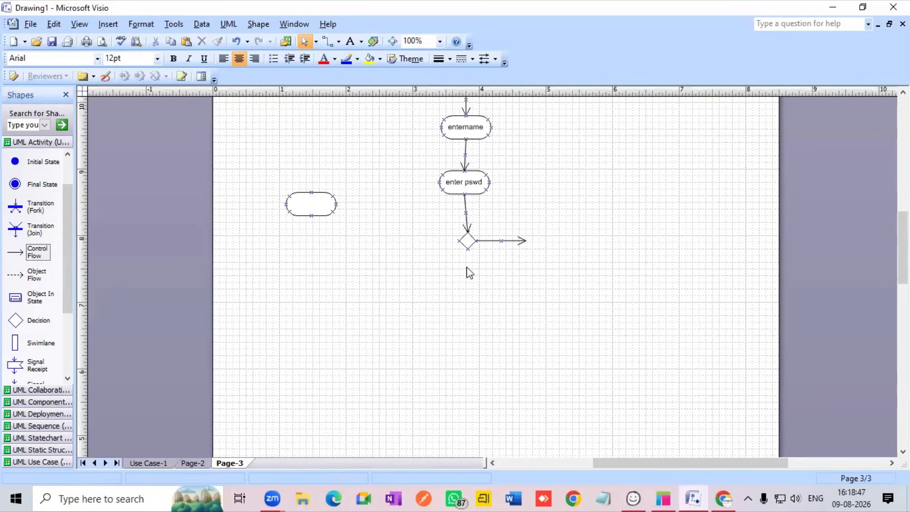
pyautogui.doubleClick(468, 241)
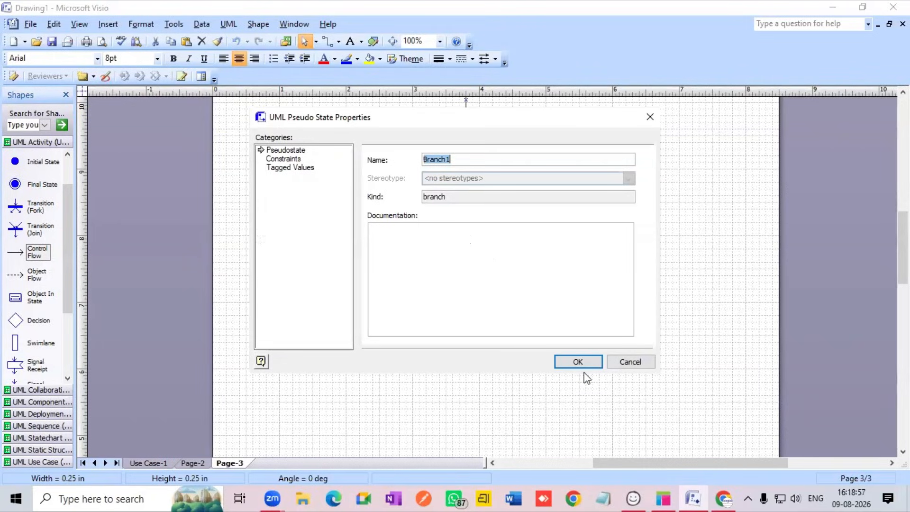
pyautogui.click(580, 362)
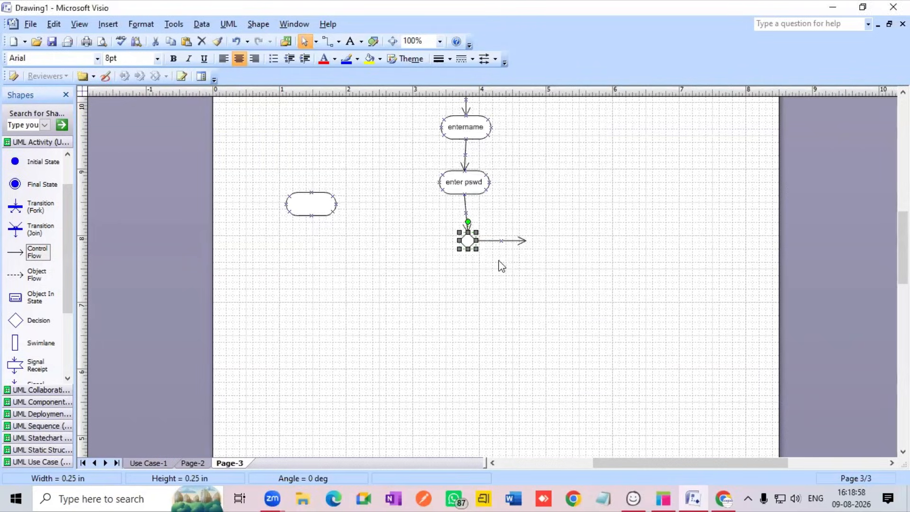
# - Add a guard expression reading "VALID" to the control flow between "enter pswd" and the decision
pyautogui.doubleClick(464, 207)
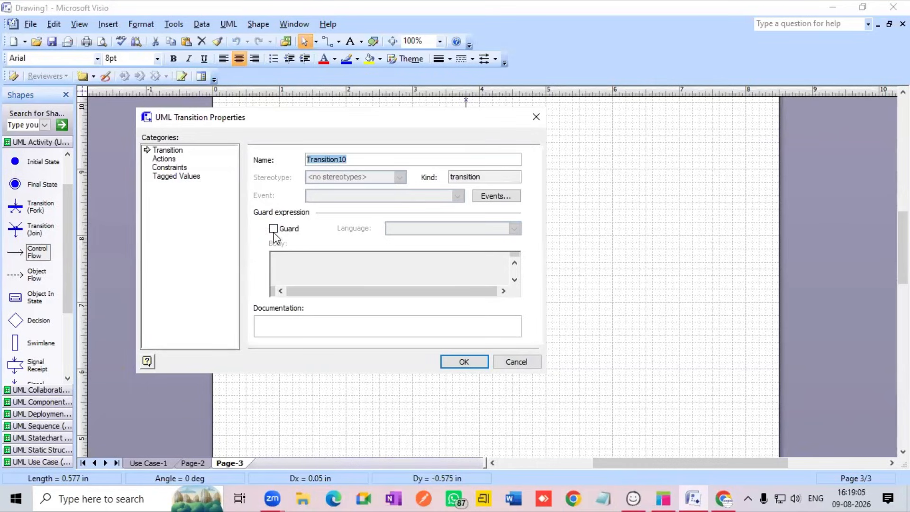
pyautogui.click(272, 229)
pyautogui.click(294, 260)
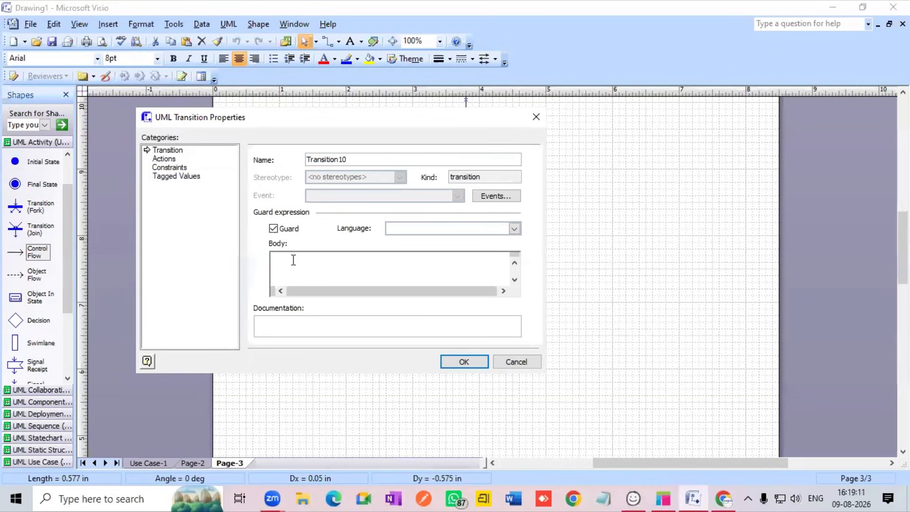
pyautogui.write('VALID')
pyautogui.click(464, 362)
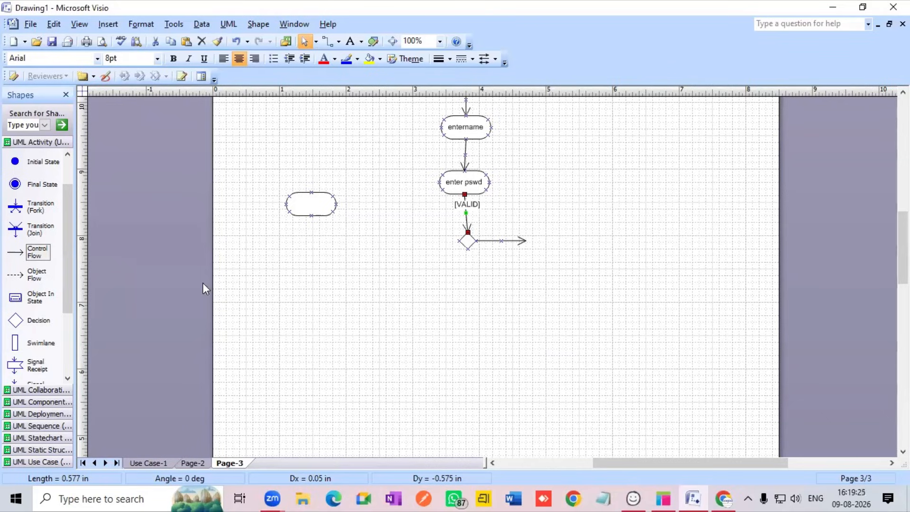
# - Add an action state named "login successfully" below the decision, joined to the decision's bottom corner by a control flow arrow
pyautogui.moveTo(16, 253); pyautogui.dragTo(466, 282)
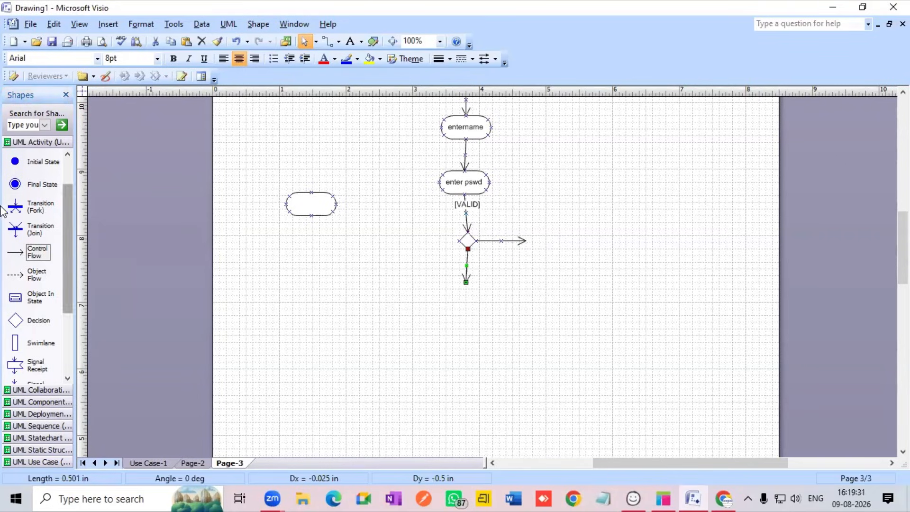
pyautogui.scroll(2, 18, 176)
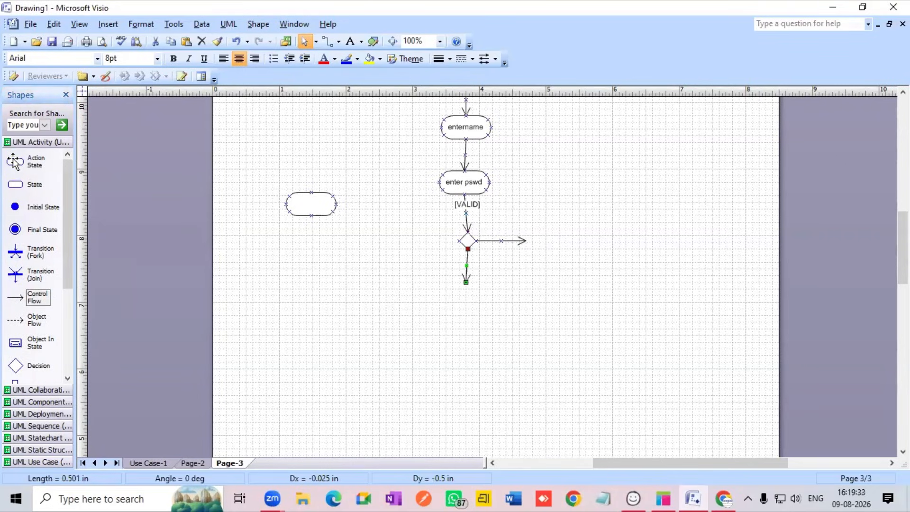
pyautogui.moveTo(15, 162); pyautogui.dragTo(467, 297)
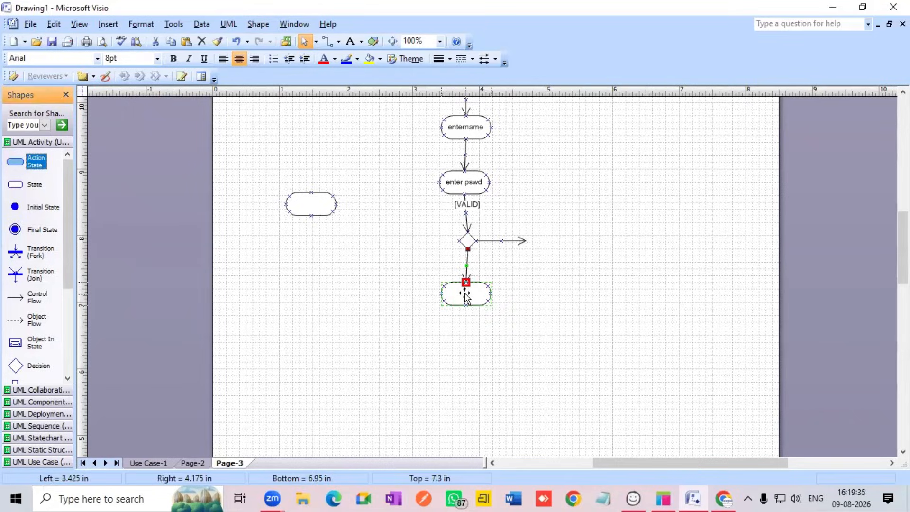
pyautogui.doubleClick(473, 295)
pyautogui.press('BackSpace')
pyautogui.write('login')
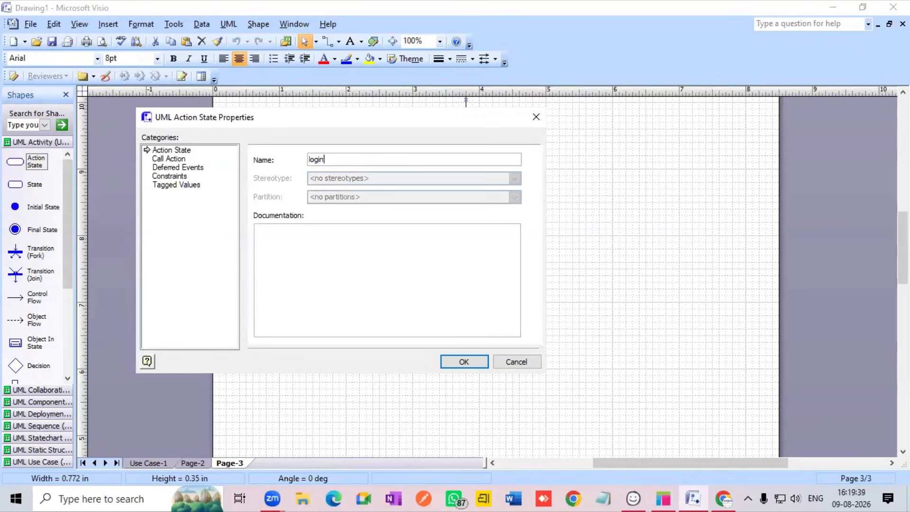
pyautogui.write(' successfully')
pyautogui.press('Return')
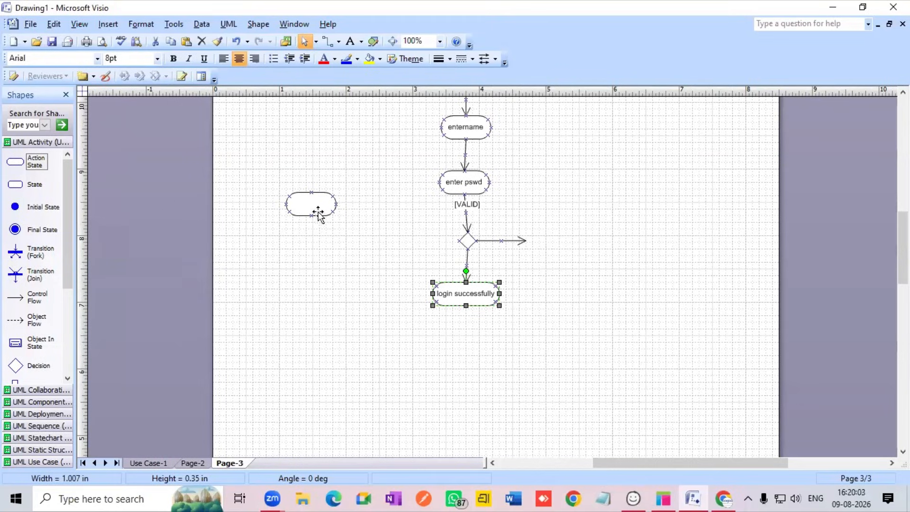
# - Reattach the loose end of the decision's horizontal arrow to the right side of "entername" and make it a right-angle connector
pyautogui.scroll(3, 451, 176)
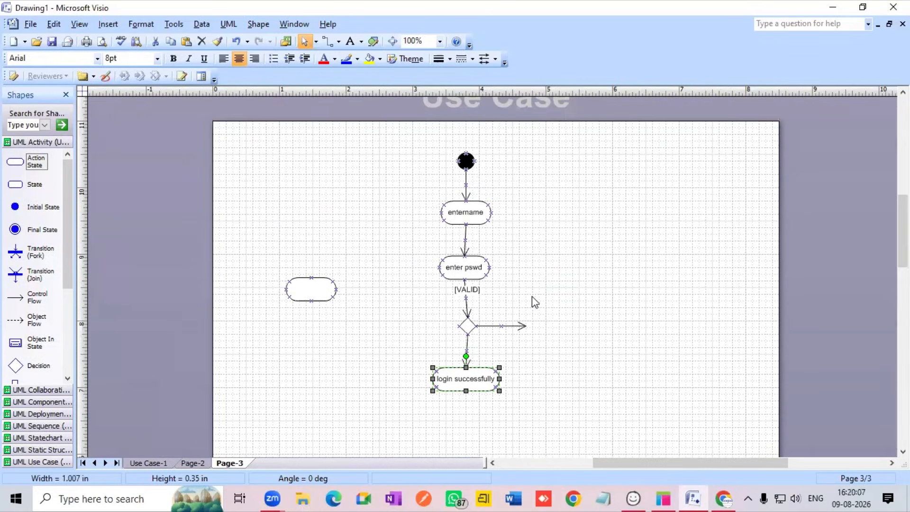
pyautogui.click(523, 325)
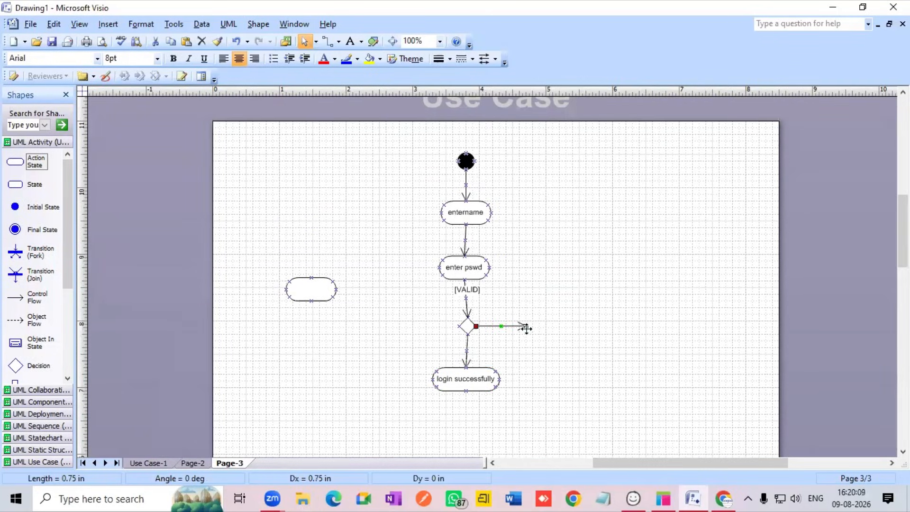
pyautogui.moveTo(526, 326); pyautogui.dragTo(496, 215)
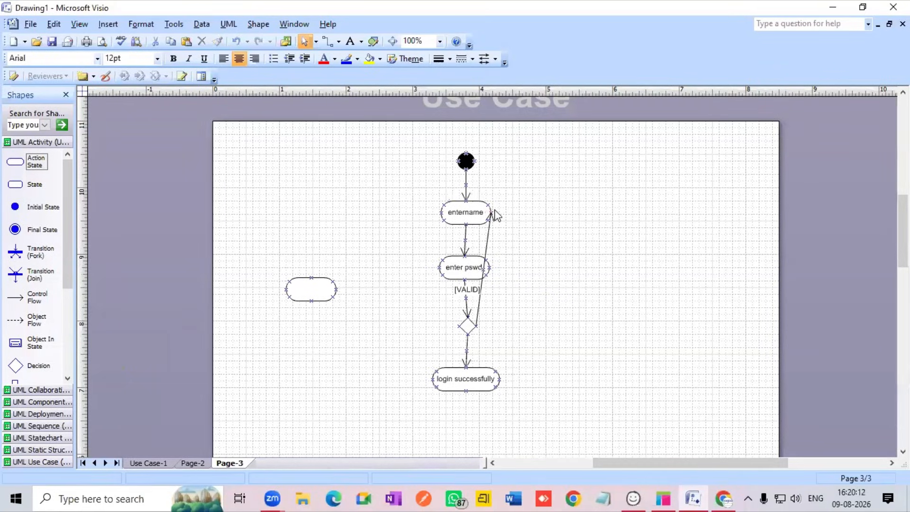
pyautogui.rightClick(484, 251)
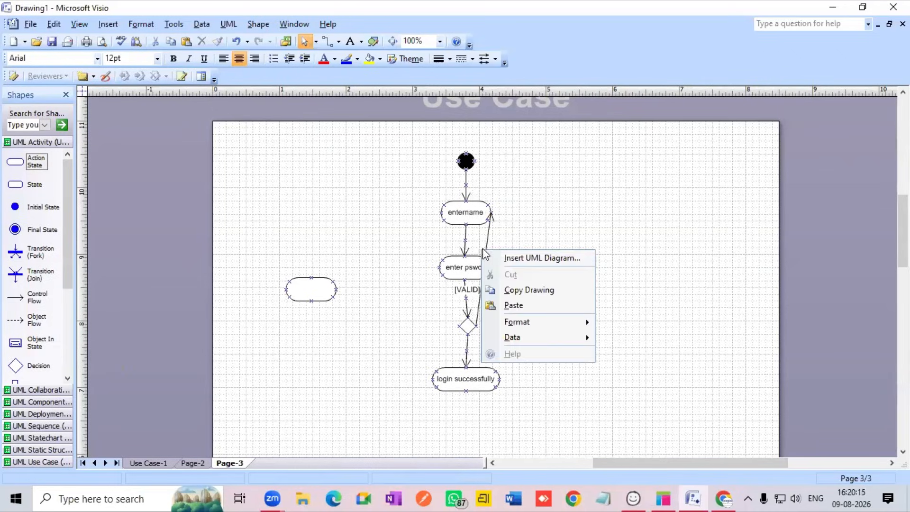
pyautogui.click(485, 267)
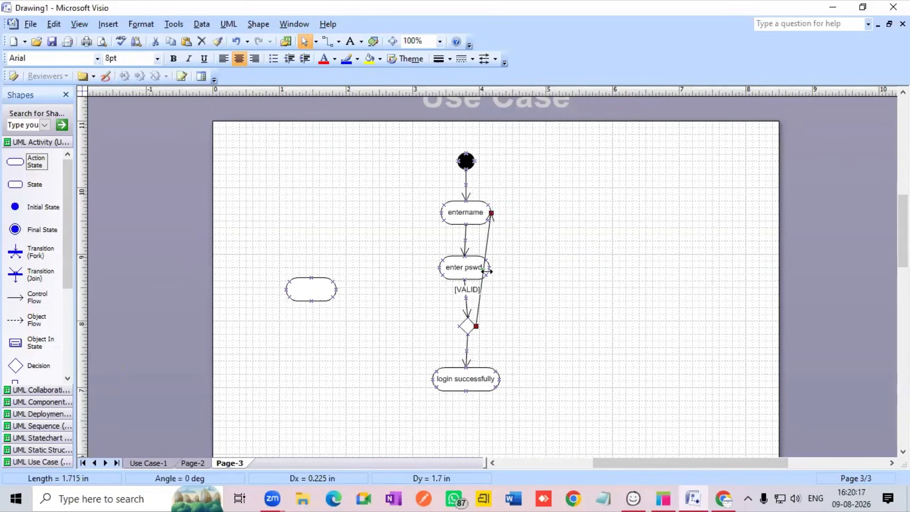
pyautogui.click(483, 269)
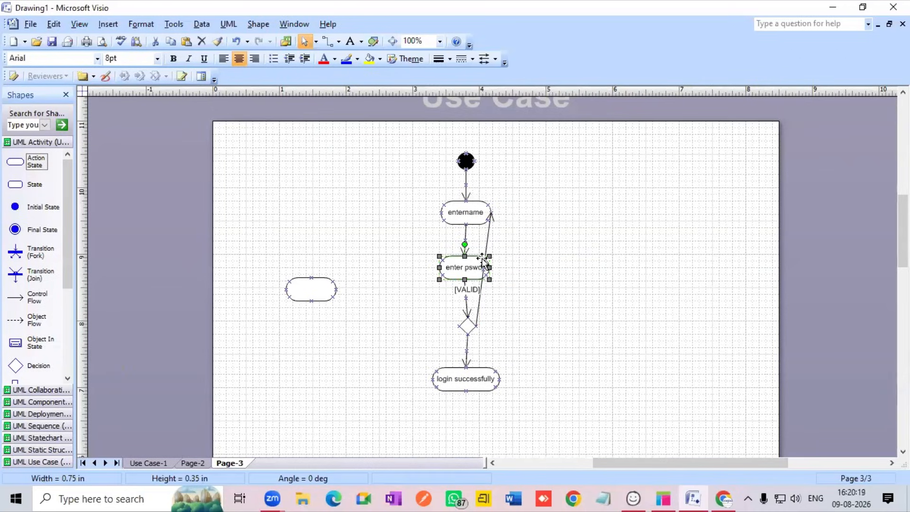
pyautogui.click(479, 307)
pyautogui.rightClick(482, 312)
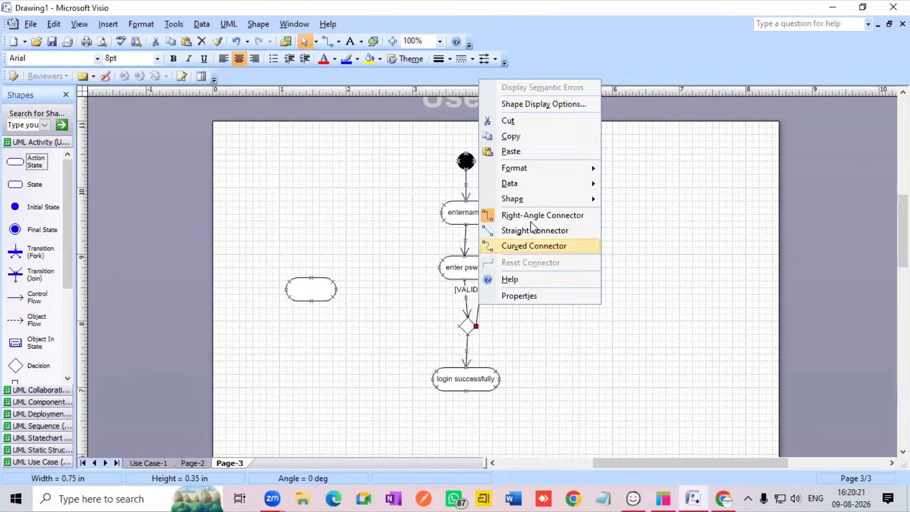
pyautogui.click(529, 213)
# - Add a guard expression reading "invalid" to the control flow returning from the decision to "entername"
pyautogui.doubleClick(504, 269)
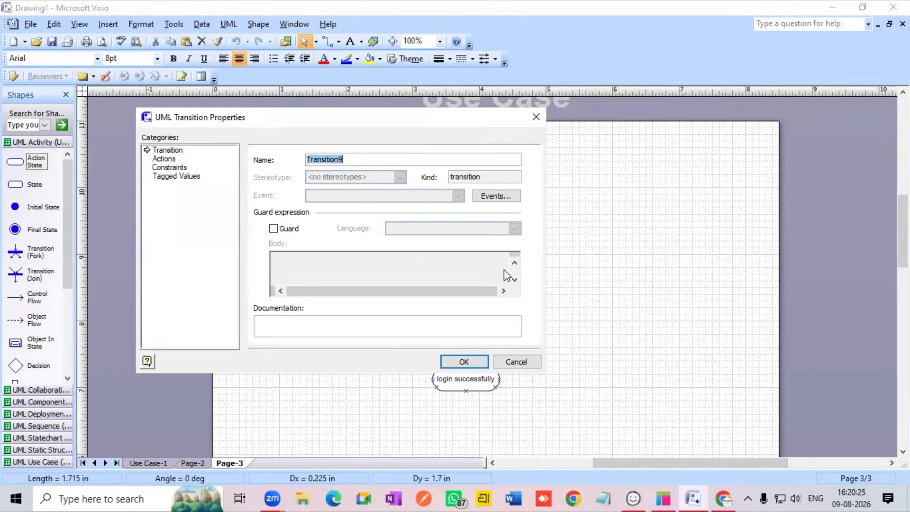
pyautogui.click(274, 230)
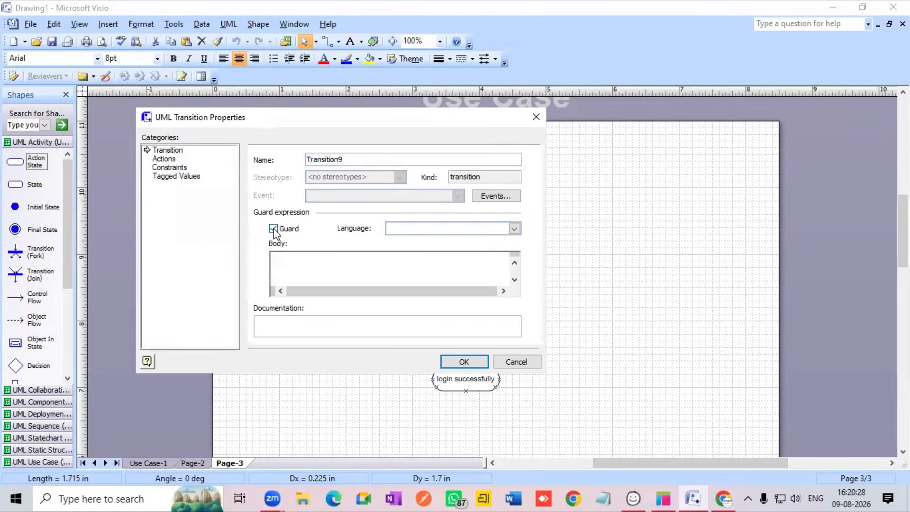
pyautogui.click(291, 257)
pyautogui.write('invalid')
pyautogui.press('Return')
pyautogui.press('BackSpace')
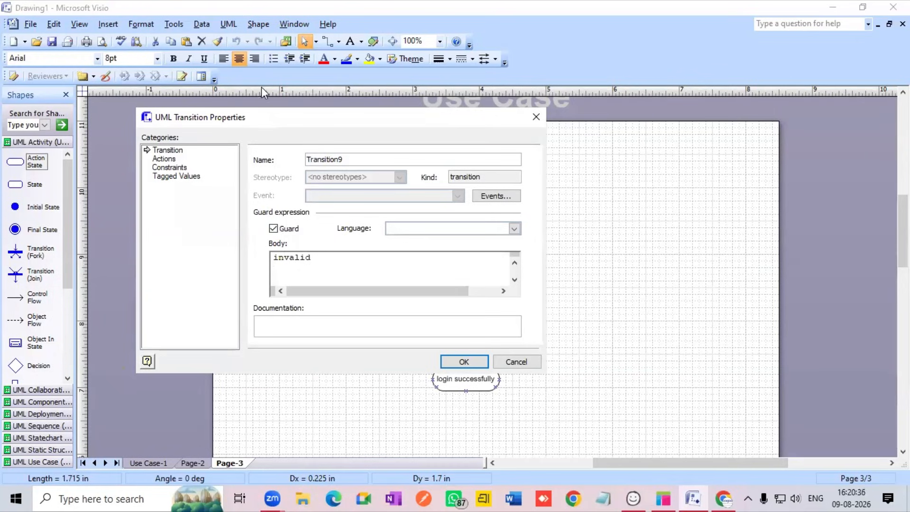
pyautogui.click(468, 362)
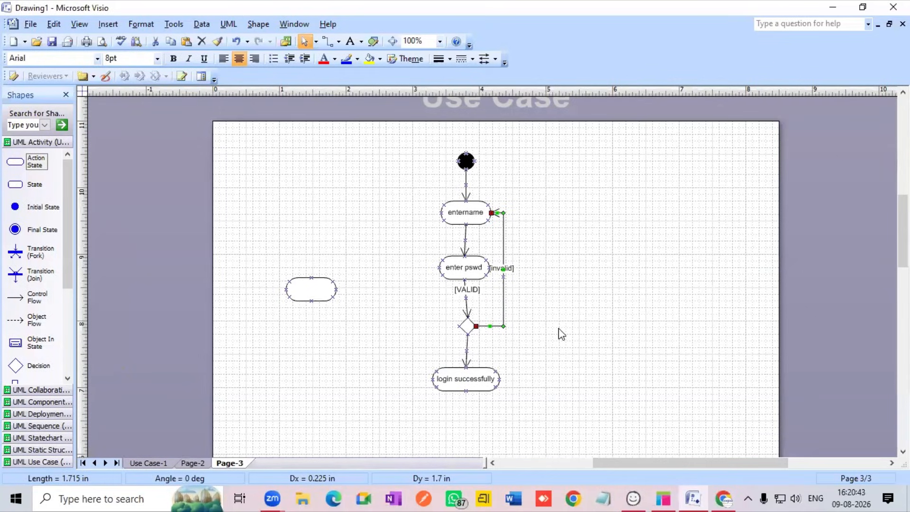
# - Place a final state below "login successfully" and connect the two with a control flow arrow
pyautogui.scroll(-3, 563, 335)
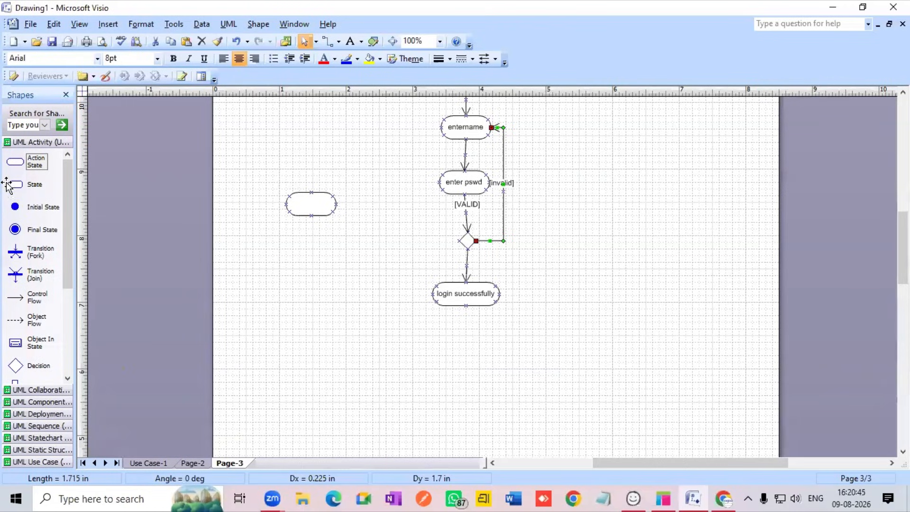
pyautogui.moveTo(15, 230); pyautogui.dragTo(471, 361)
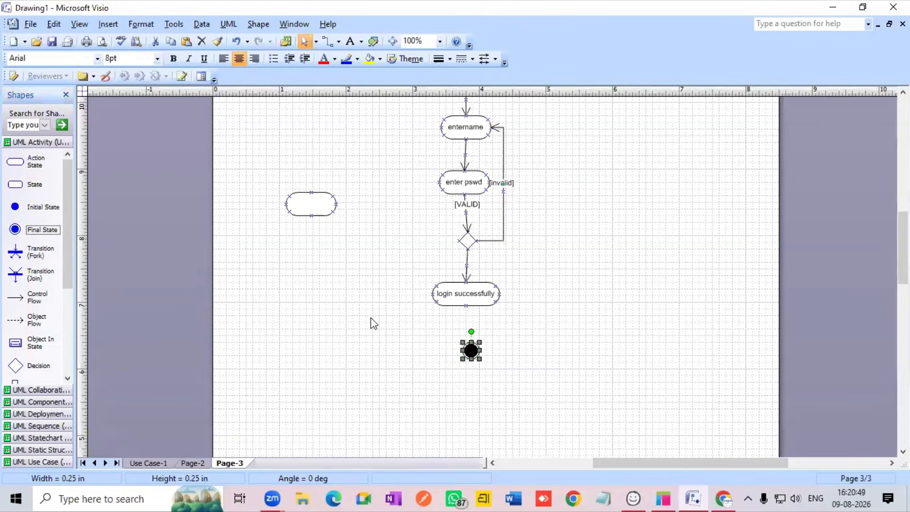
pyautogui.moveTo(15, 297); pyautogui.dragTo(476, 353)
pyautogui.scroll(2, 528, 333)
pyautogui.scroll(-2, 528, 333)
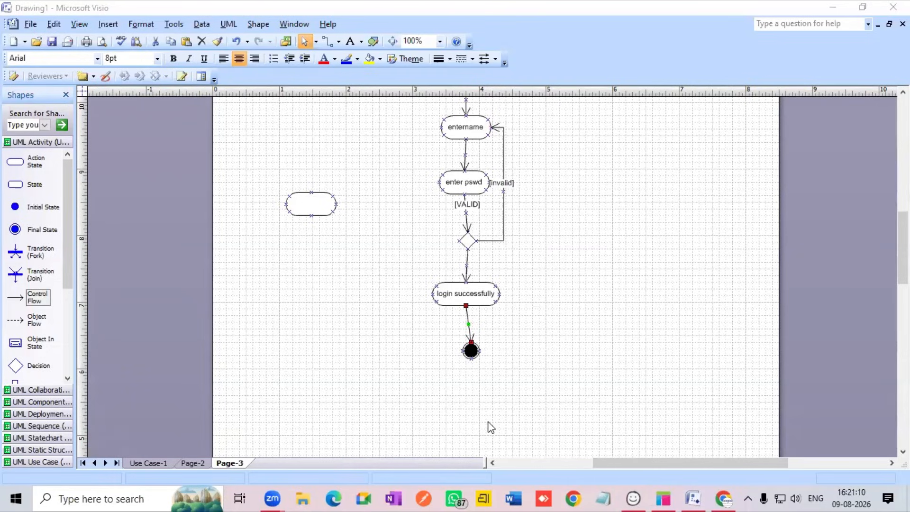
# - Shift the final state slightly left so its incoming arrow runs straight down from "login successfully"
pyautogui.click(467, 348)
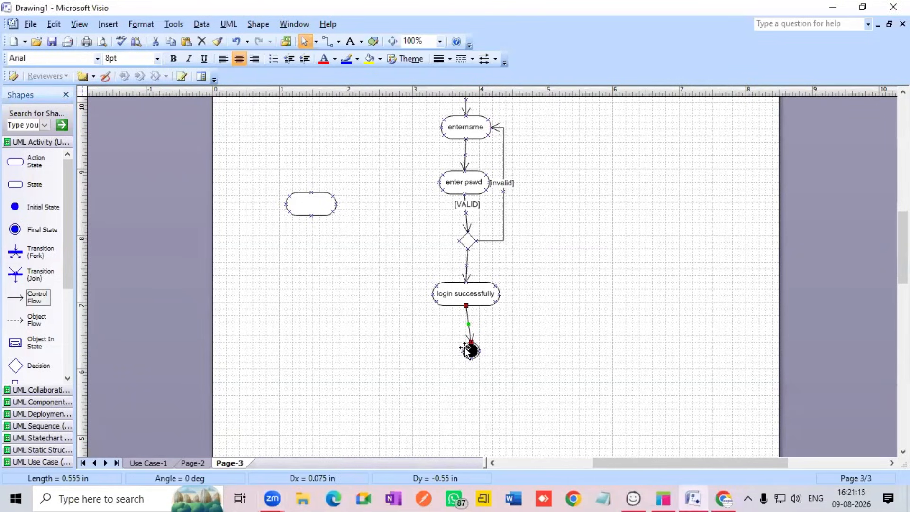
pyautogui.click(470, 351)
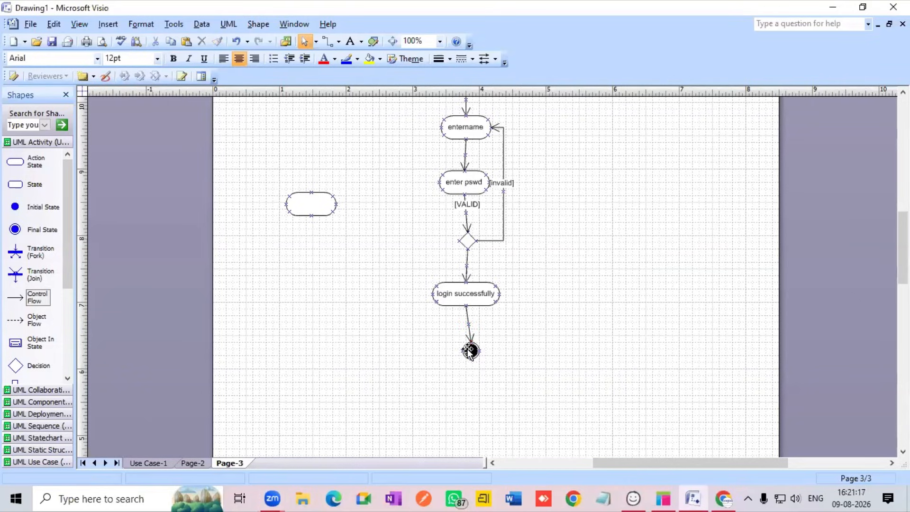
pyautogui.moveTo(471, 350); pyautogui.dragTo(466, 351)
pyautogui.click(515, 294)
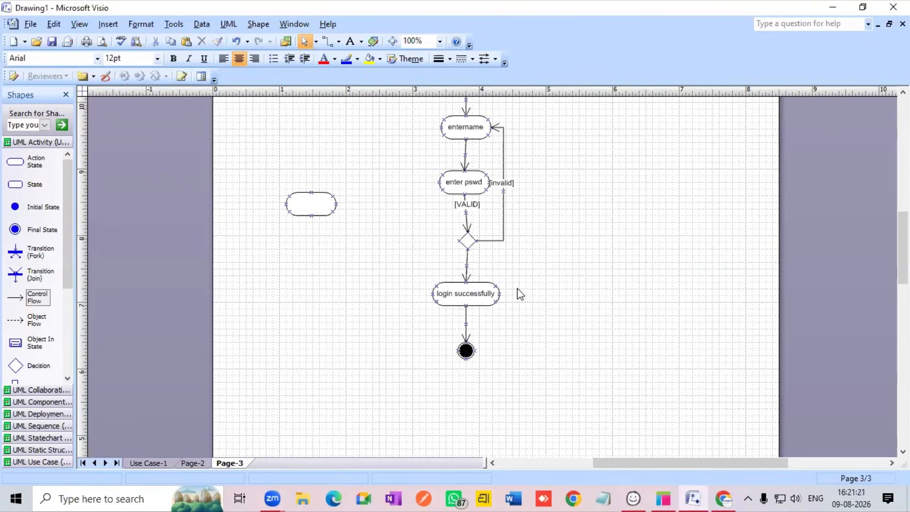
# - Remove the unnamed action state left of the login flow
pyautogui.rightClick(300, 208)
pyautogui.click(326, 230)
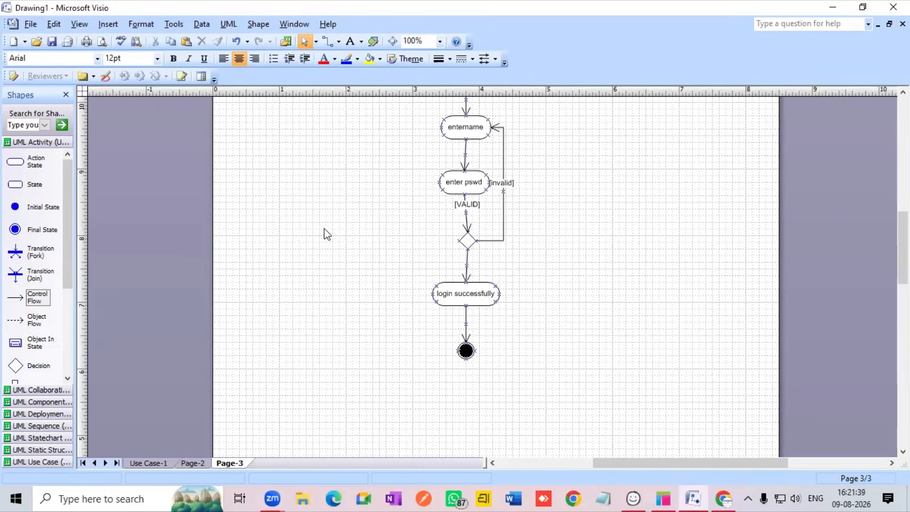
# - Insert a new foreground page after Page-3 with no background and measurement units in decimal inches
pyautogui.rightClick(236, 463)
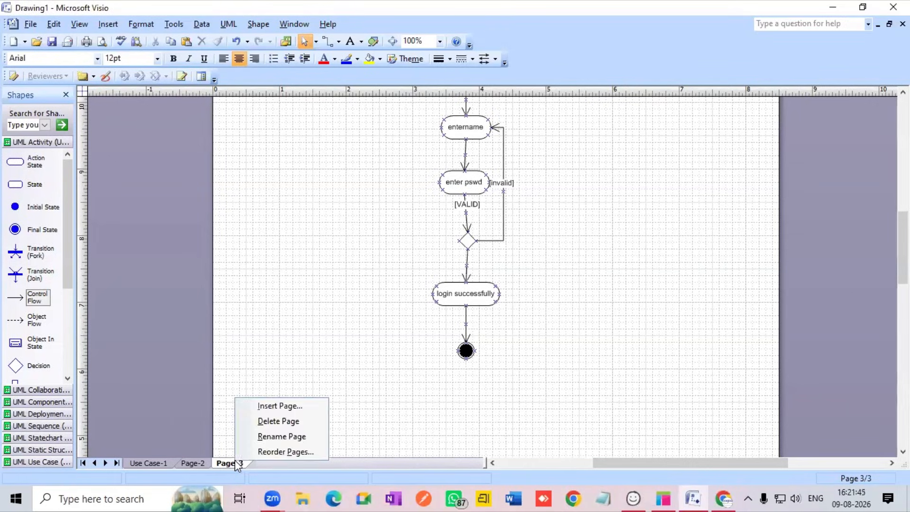
pyautogui.click(256, 407)
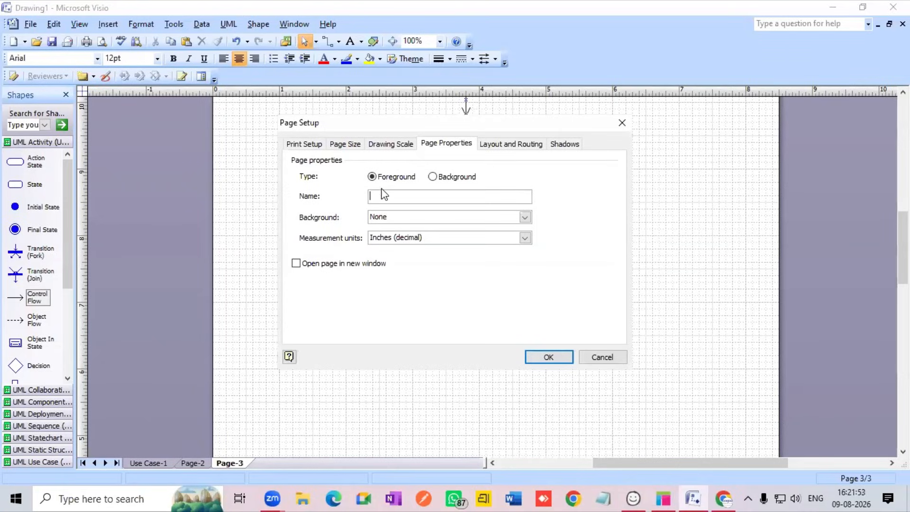
pyautogui.click(559, 357)
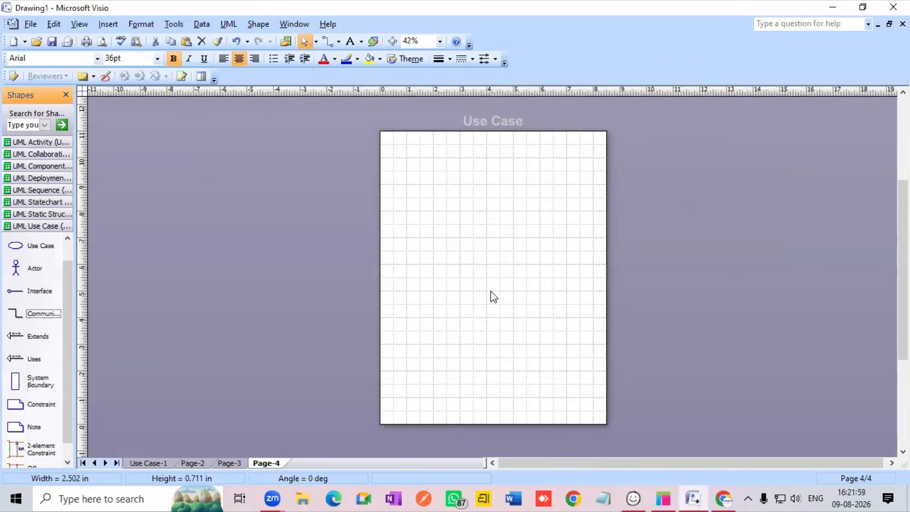
pyautogui.click(491, 291)
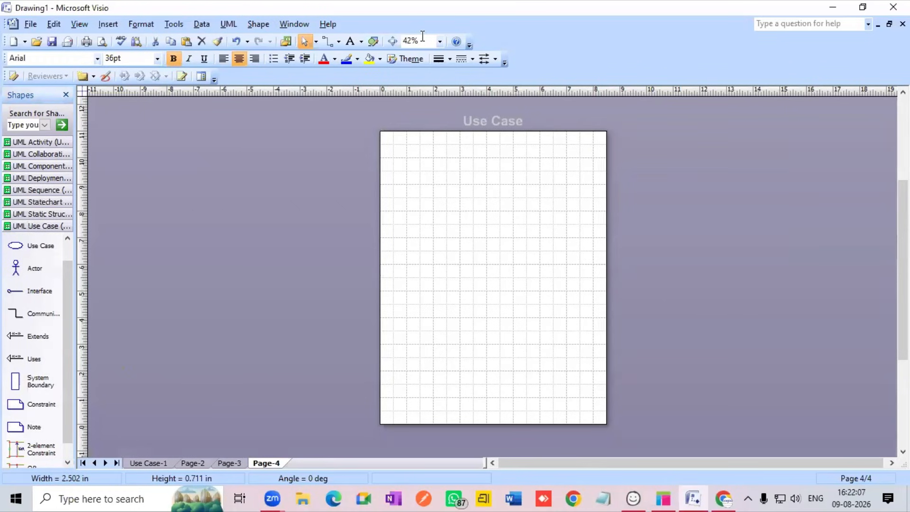
# - Place an initial state near the middle of the empty page with a control flow arrow about 0.48 in long running down from it
pyautogui.click(441, 42)
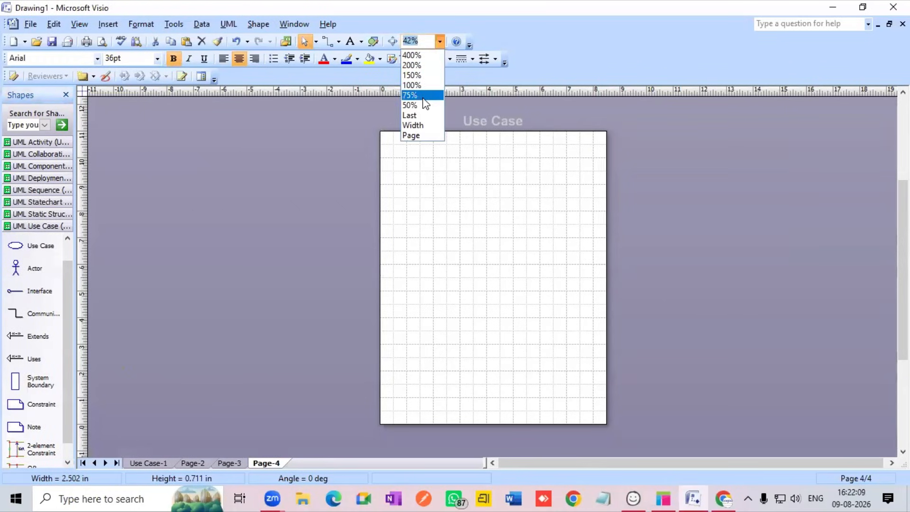
pyautogui.click(417, 85)
pyautogui.scroll(2, 422, 199)
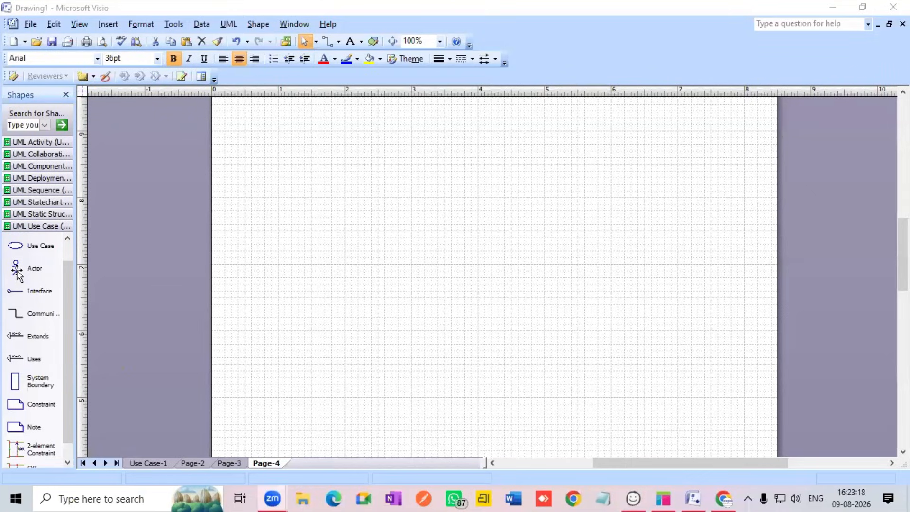
pyautogui.click(30, 142)
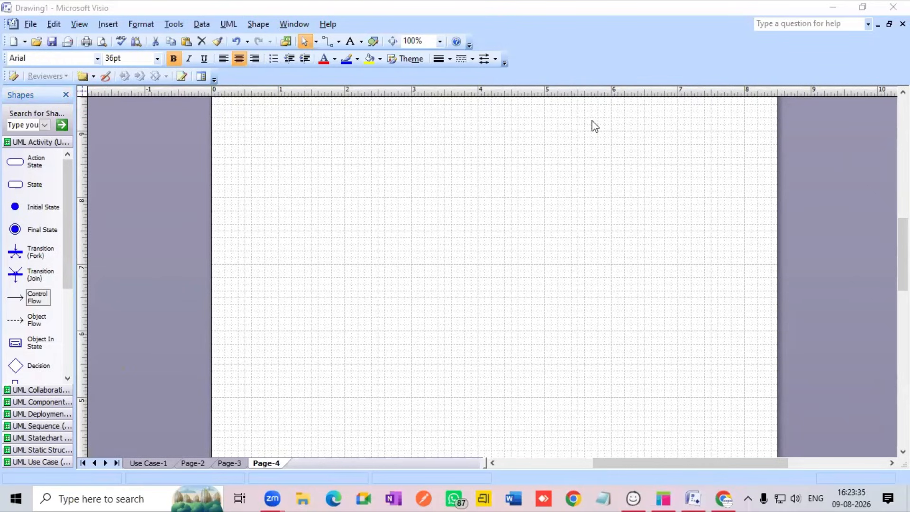
pyautogui.scroll(-1, 315, 240)
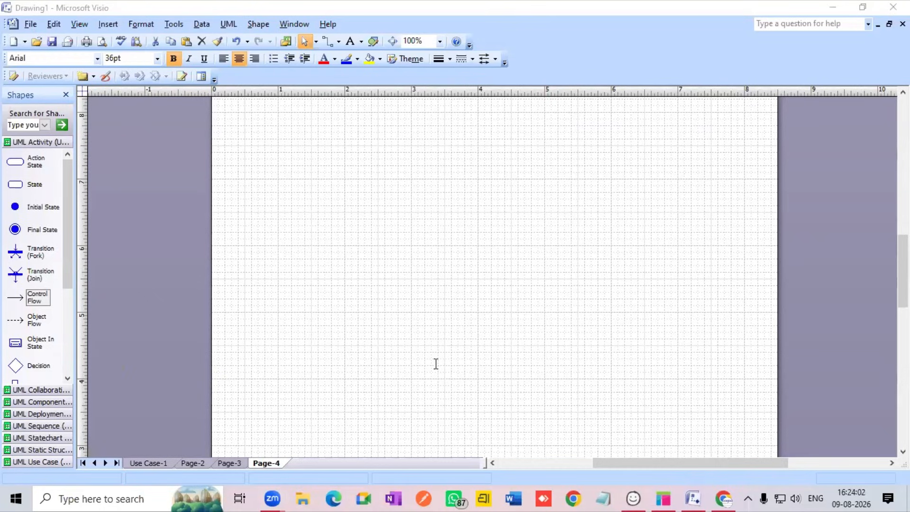
pyautogui.click(13, 162)
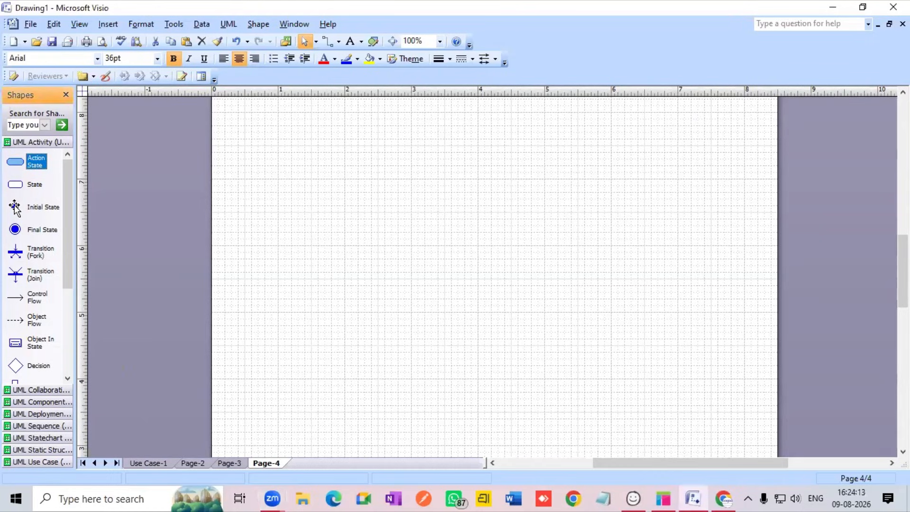
pyautogui.moveTo(14, 207); pyautogui.dragTo(458, 131)
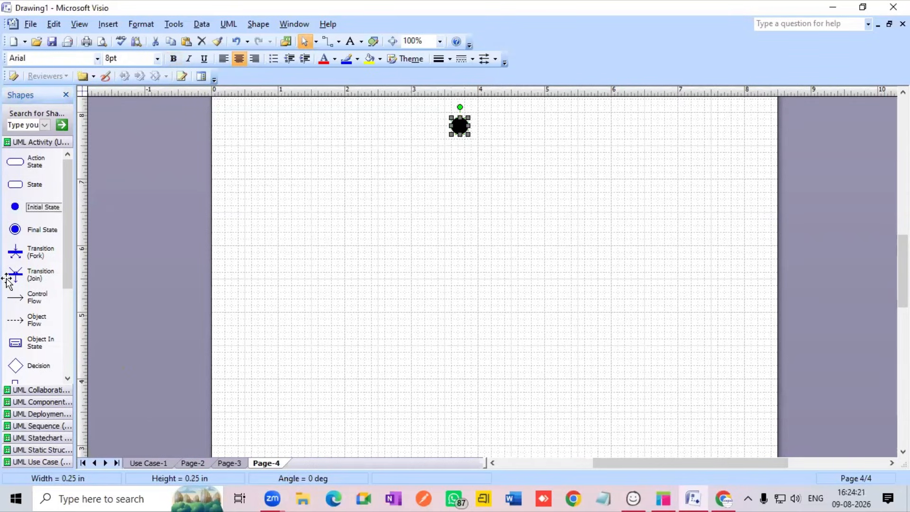
pyautogui.moveTo(9, 301); pyautogui.dragTo(465, 165)
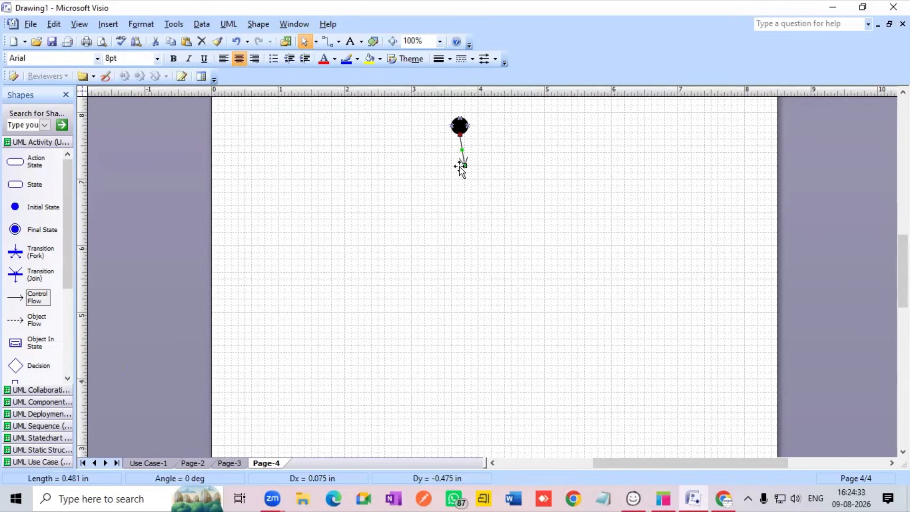
pyautogui.click(456, 167)
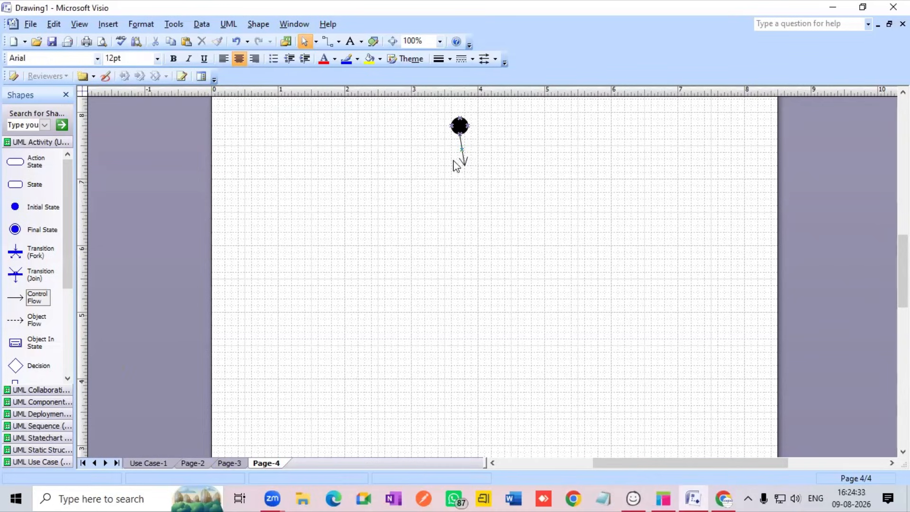
pyautogui.click(459, 126)
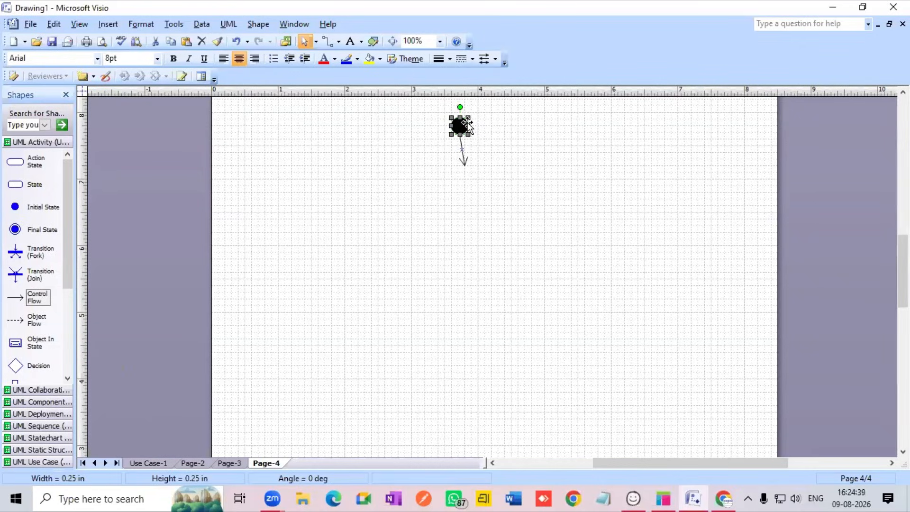
pyautogui.doubleClick(459, 125)
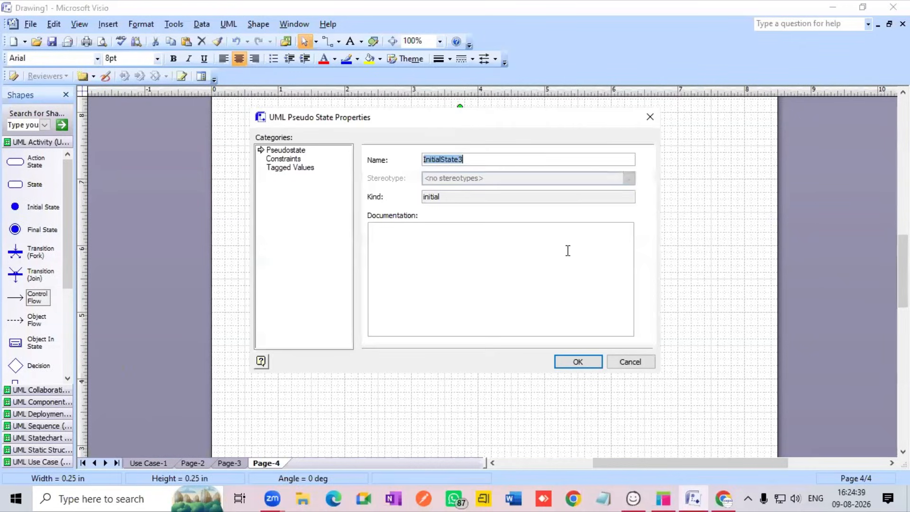
pyautogui.click(582, 362)
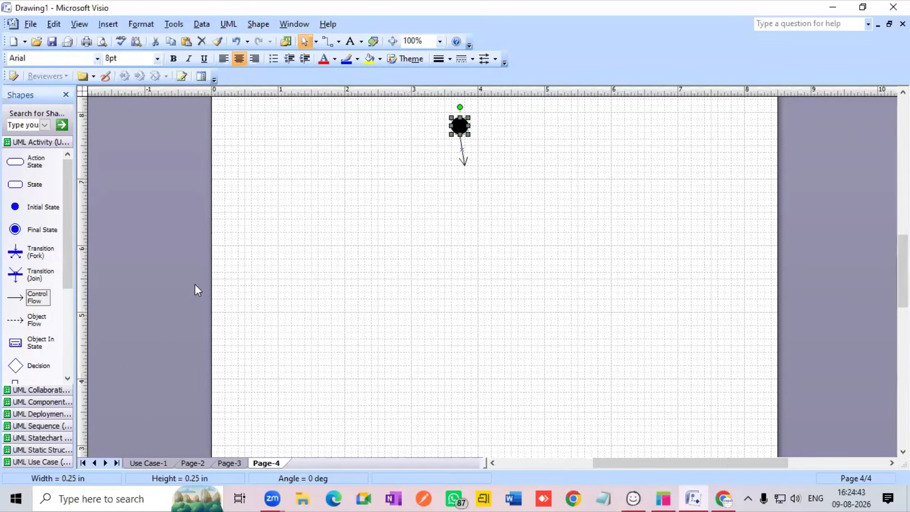
# - Add an action state named "payment" at the end of the arrow coming from the initial state
pyautogui.click(21, 162)
pyautogui.moveTo(21, 161); pyautogui.dragTo(466, 176)
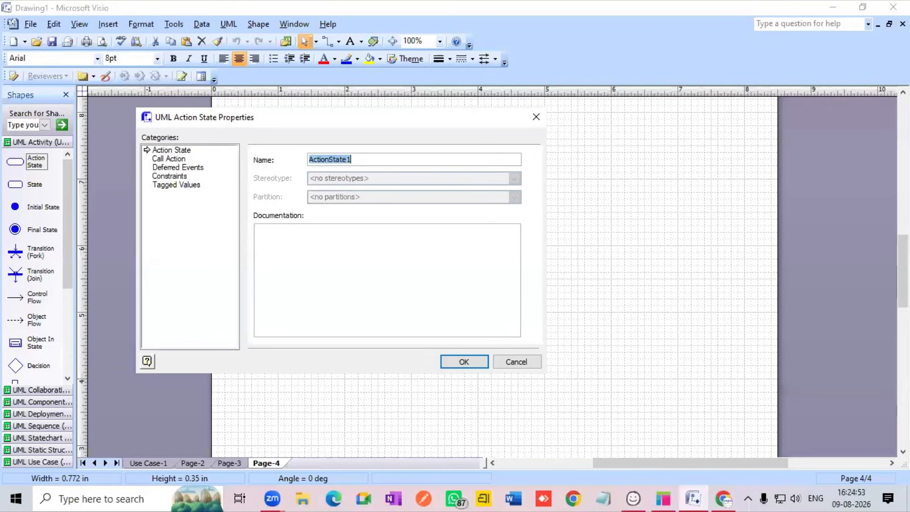
pyautogui.press('BackSpace')
pyautogui.write('t')
pyautogui.press('Return')
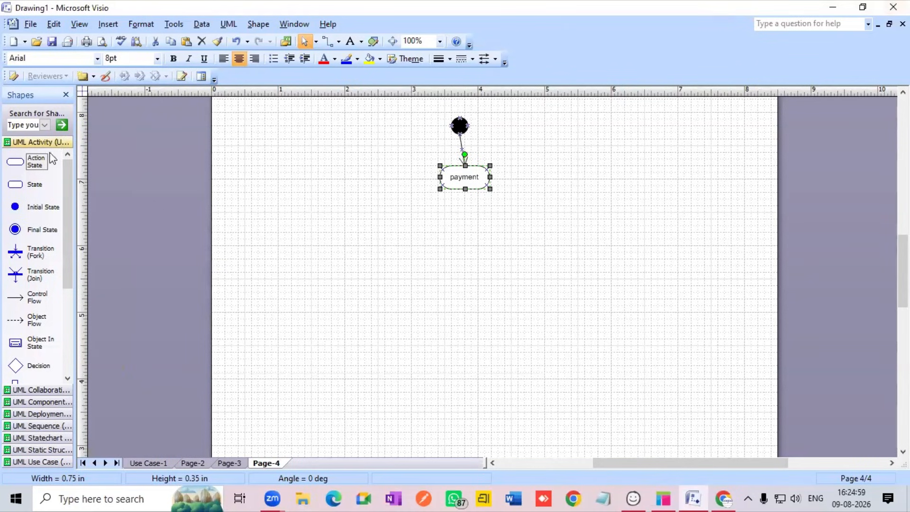
# - Draw a control flow arrow down from "payment" and add an action state named "select app" at its end
pyautogui.moveTo(14, 299); pyautogui.dragTo(465, 219)
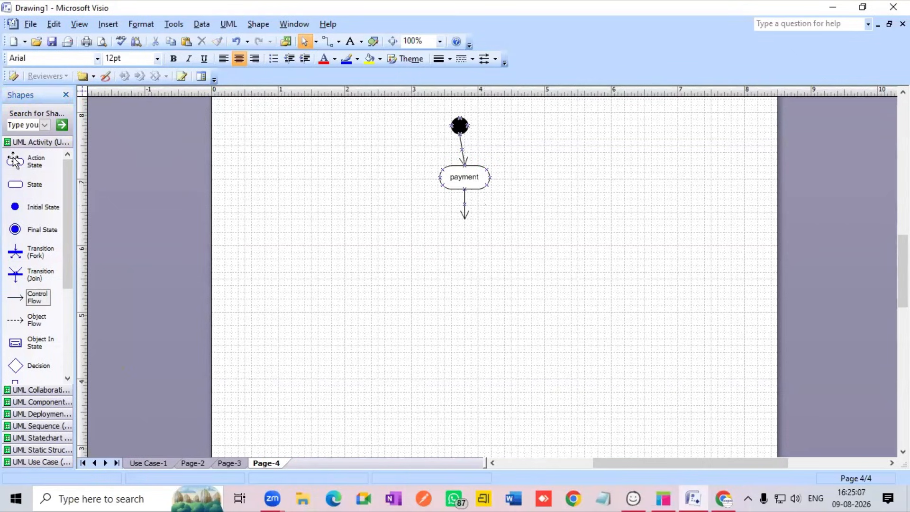
pyautogui.moveTo(35, 173); pyautogui.dragTo(464, 236)
pyautogui.doubleClick(464, 236)
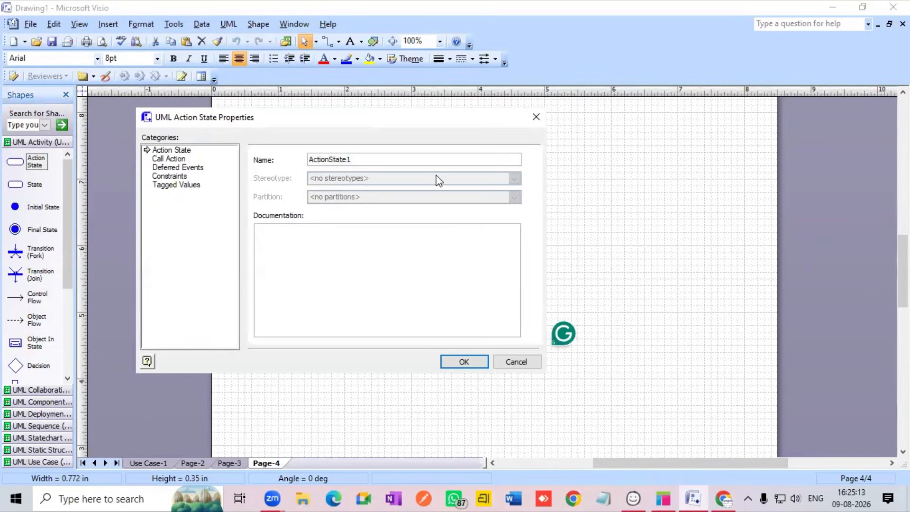
pyautogui.click(440, 161)
pyautogui.press('BackSpace')
pyautogui.press('BackSpace')
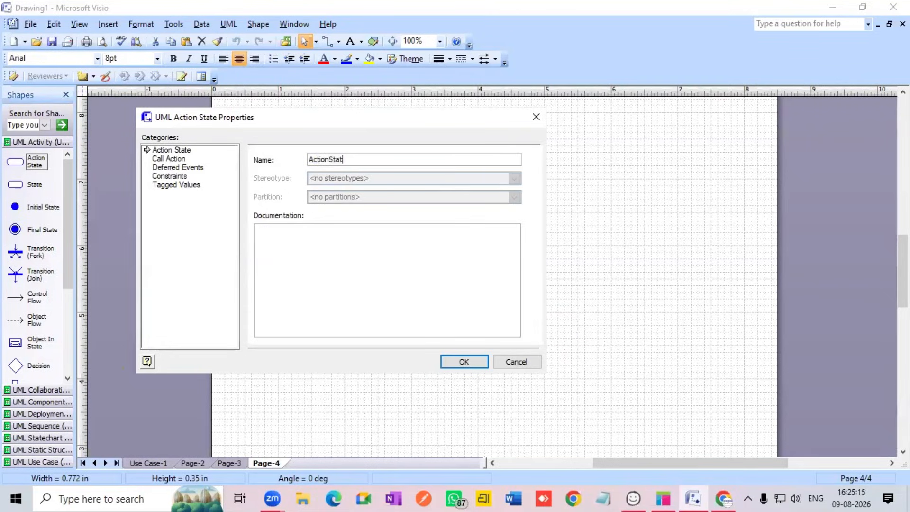
pyautogui.press('BackSpace')
pyautogui.press('BackSpace')
pyautogui.press('BackSpace')
pyautogui.press('BackSpace')
pyautogui.press('BackSpace')
pyautogui.press('BackSpace')
pyautogui.press('BackSpace')
pyautogui.press('BackSpace')
pyautogui.click(465, 364)
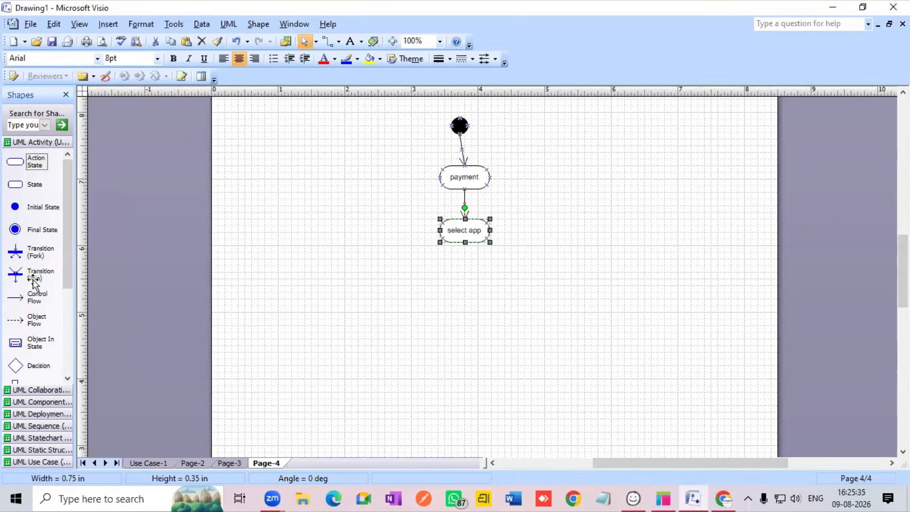
# - Place a decision below "select app" with a control flow arrow into it and another about 0.75 in long leaving its right corner
pyautogui.scroll(-1, 24, 296)
pyautogui.moveTo(15, 343); pyautogui.dragTo(466, 285)
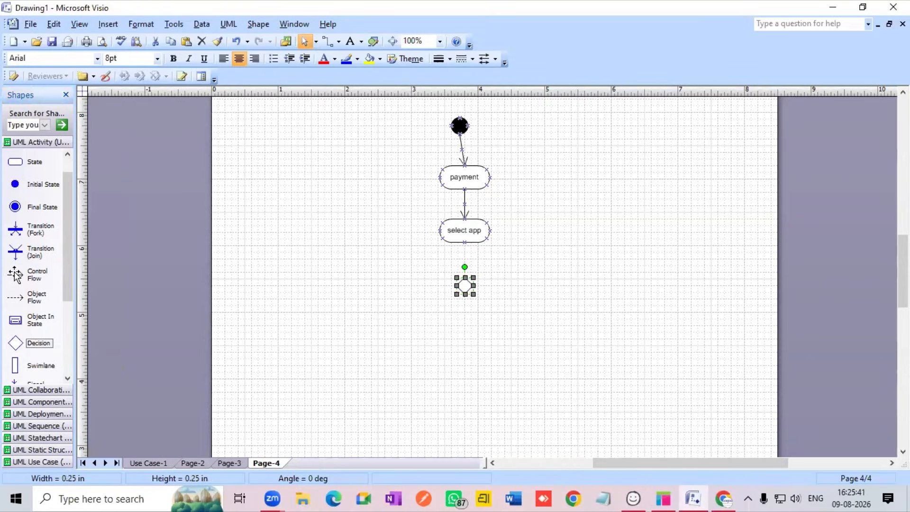
pyautogui.moveTo(14, 279); pyautogui.dragTo(465, 276)
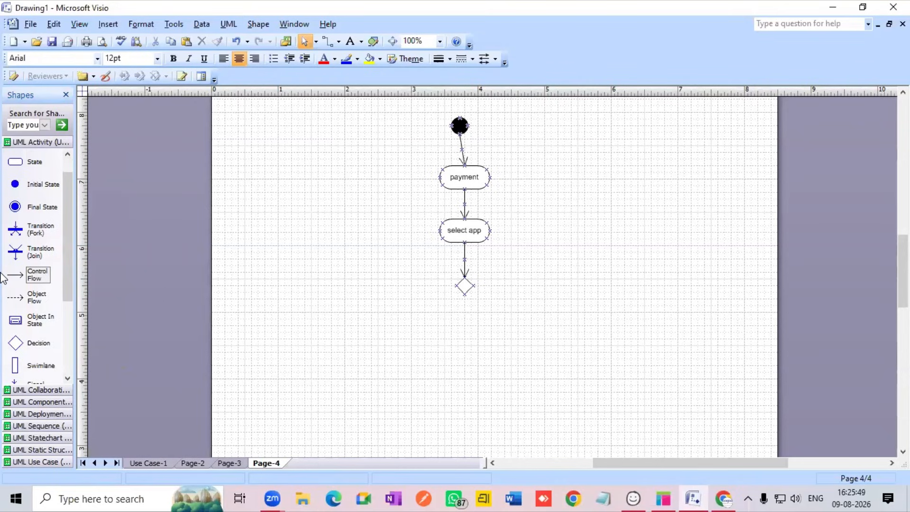
pyautogui.moveTo(14, 275); pyautogui.dragTo(502, 285)
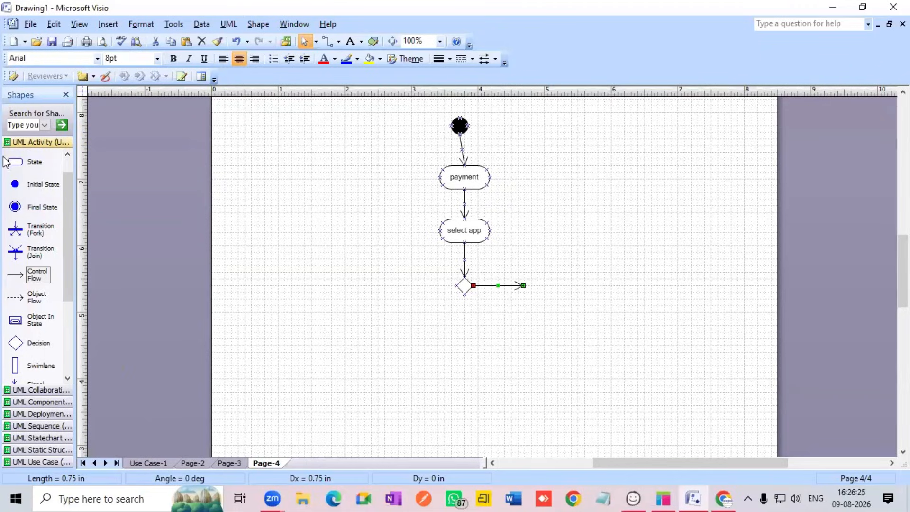
# - Add an action state named "upi" below and to the left of the decision
pyautogui.scroll(1, 7, 158)
pyautogui.moveTo(7, 159); pyautogui.dragTo(389, 339)
pyautogui.doubleClick(387, 334)
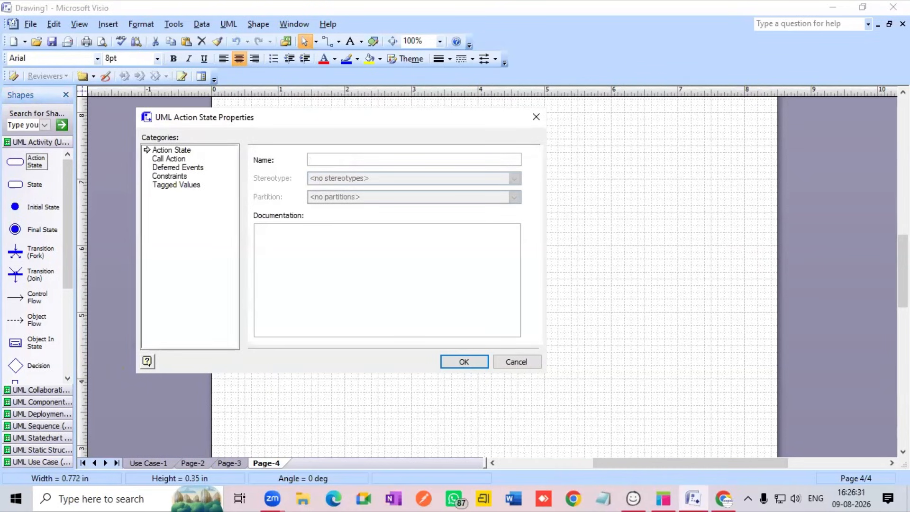
pyautogui.write('upi')
pyautogui.press('Return')
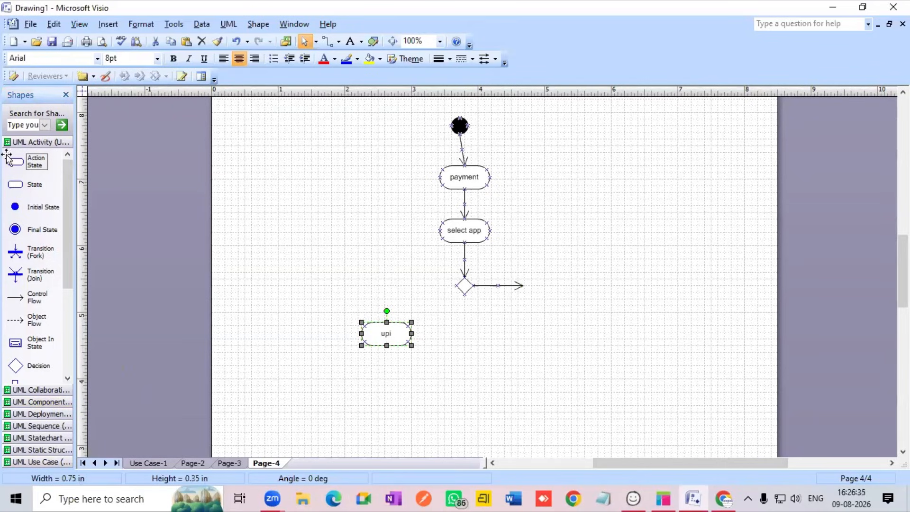
# - Add an action state named "cards" directly below the decision, beside "upi"
pyautogui.moveTo(10, 163); pyautogui.dragTo(470, 333)
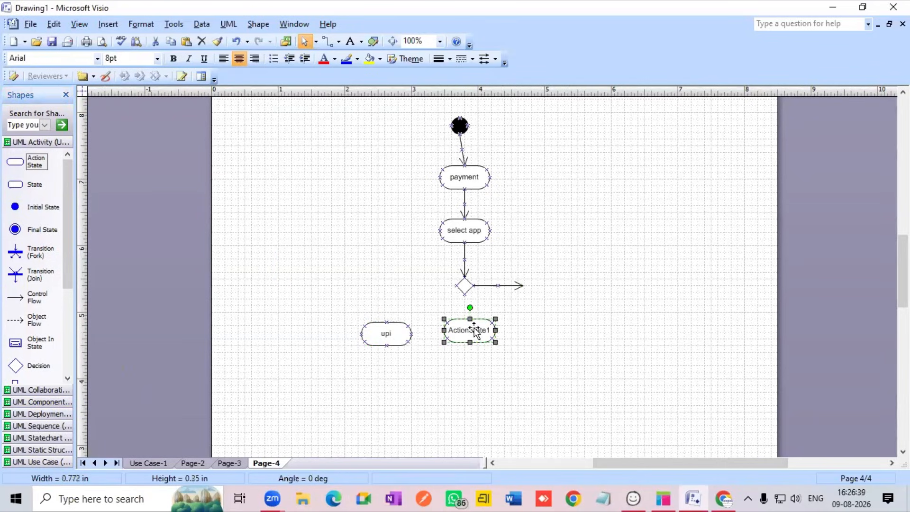
pyautogui.doubleClick(475, 330)
pyautogui.press('BackSpace')
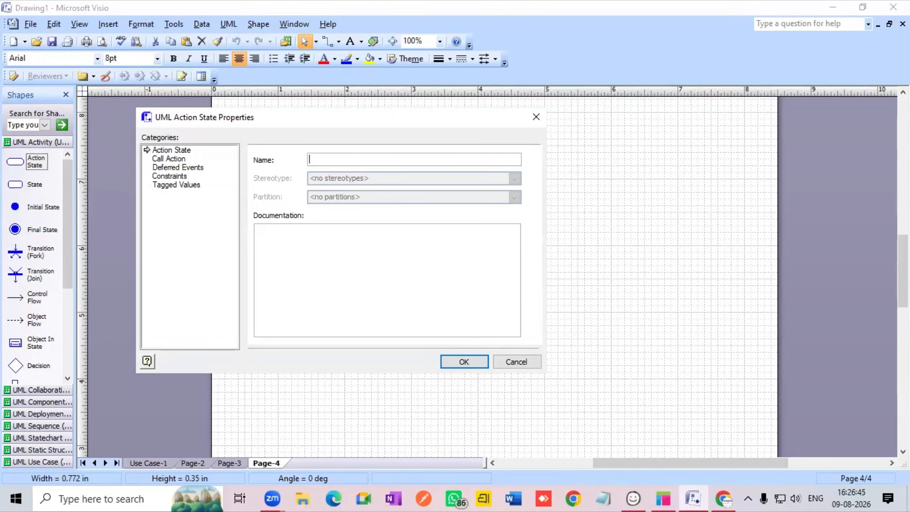
pyautogui.press('Return')
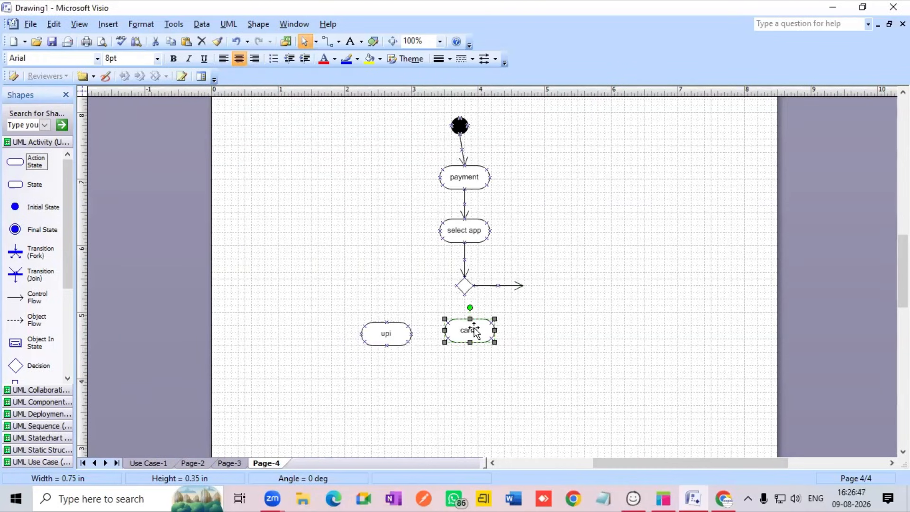
# - Add an action state named "cod" to the right of "cards"
pyautogui.moveTo(15, 161); pyautogui.dragTo(547, 332)
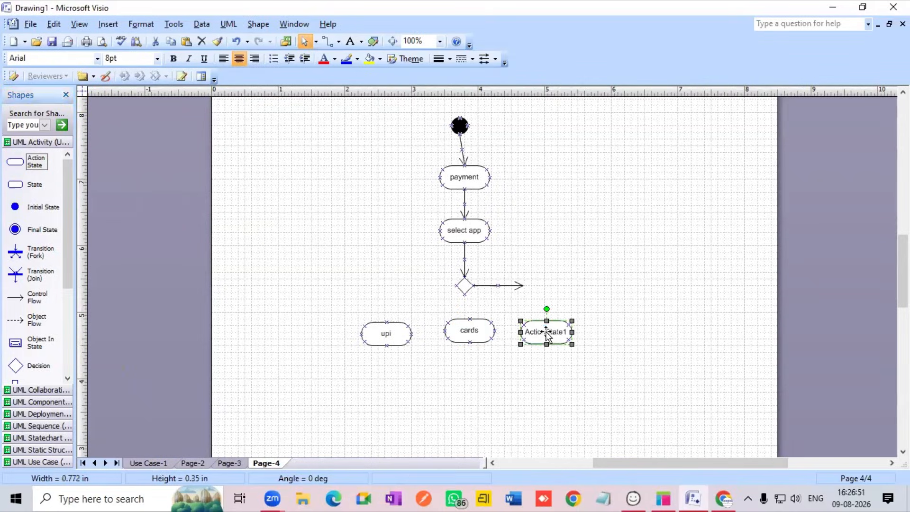
pyautogui.doubleClick(546, 331)
pyautogui.press('BackSpace')
pyautogui.write('cod')
pyautogui.press('Return')
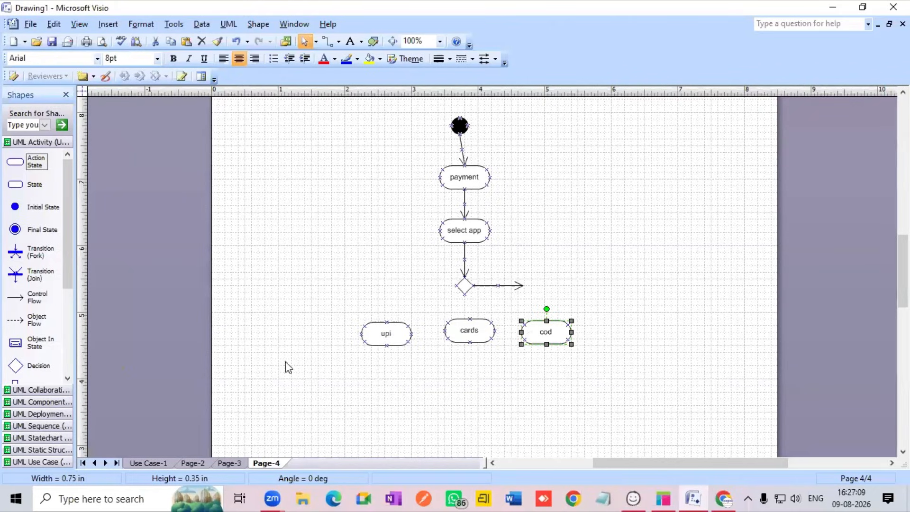
# - Connect the decision to "upi", "cod" and "cards" with control flow arrows, reusing the loose right-hand arrow for "cod"
pyautogui.moveTo(36, 298); pyautogui.dragTo(386, 322)
pyautogui.click(400, 328)
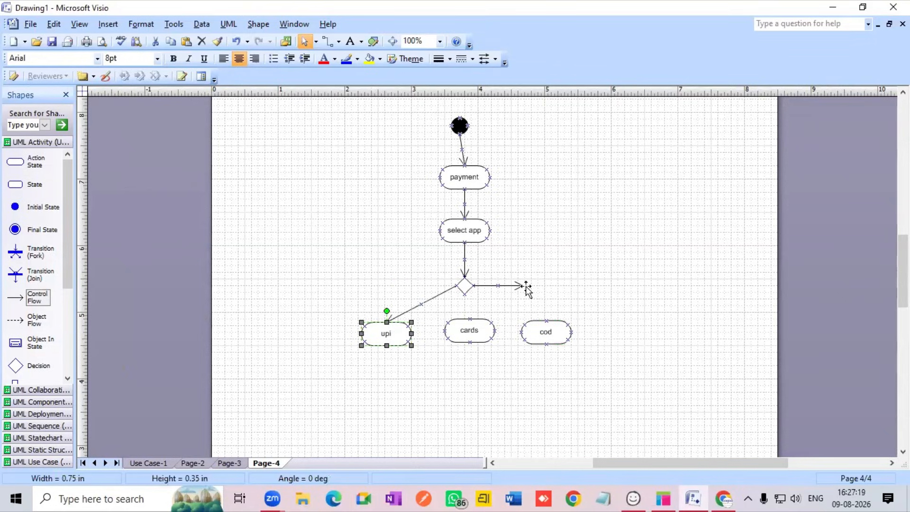
pyautogui.moveTo(520, 290); pyautogui.dragTo(473, 286)
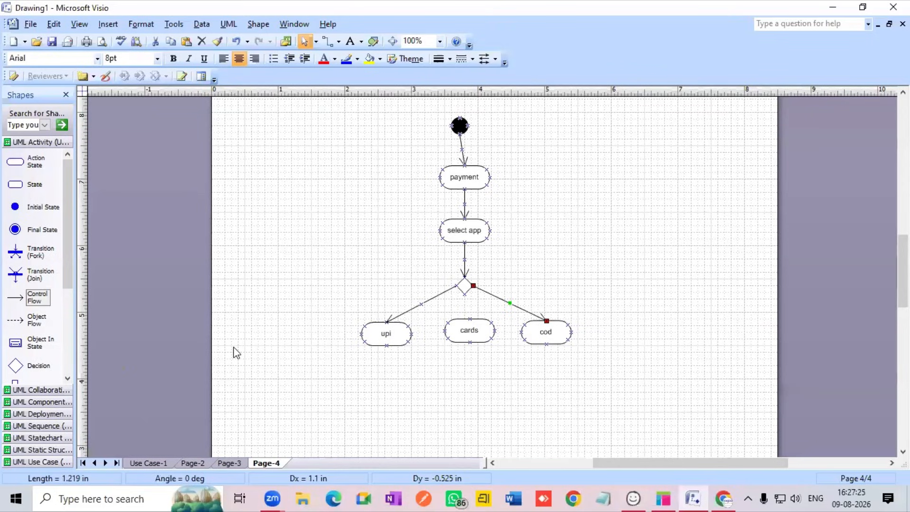
pyautogui.moveTo(16, 303); pyautogui.dragTo(470, 318)
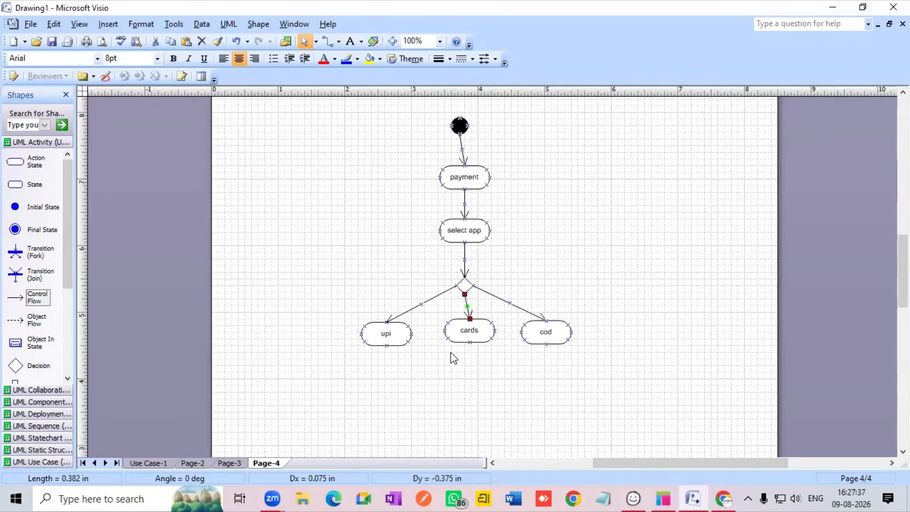
# - Change the control flows from the decision to "upi" and "cod" into right-angle connectors
pyautogui.click(426, 303)
pyautogui.rightClick(427, 304)
pyautogui.click(479, 212)
pyautogui.click(507, 301)
pyautogui.rightClick(511, 291)
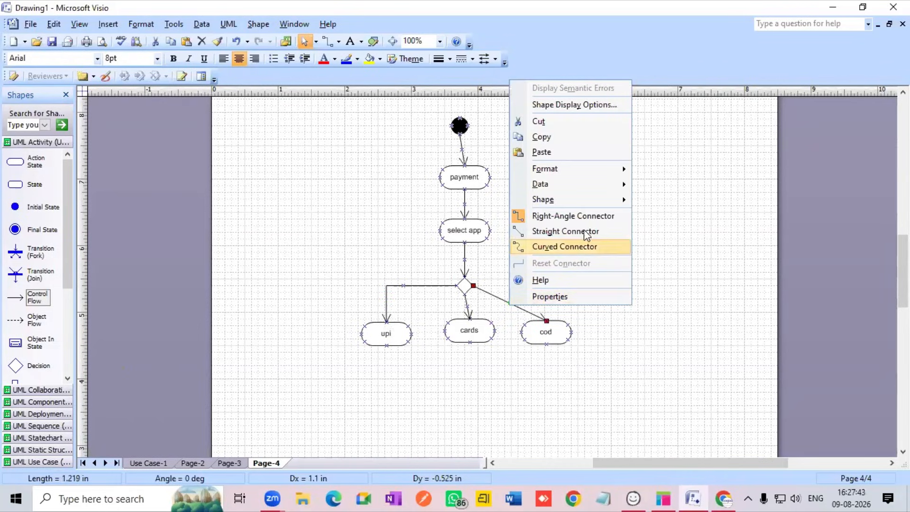
pyautogui.click(606, 215)
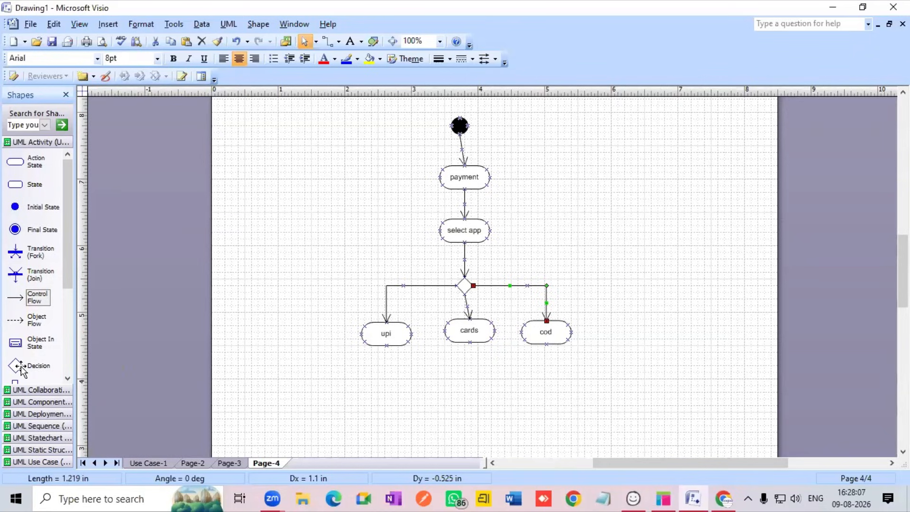
# - Place a second decision below "cards" and connect "upi", "cod" and "cards" to it with control flow arrows
pyautogui.moveTo(15, 365); pyautogui.dragTo(473, 389)
pyautogui.moveTo(14, 297); pyautogui.dragTo(411, 348)
pyautogui.moveTo(433, 364); pyautogui.dragTo(465, 391)
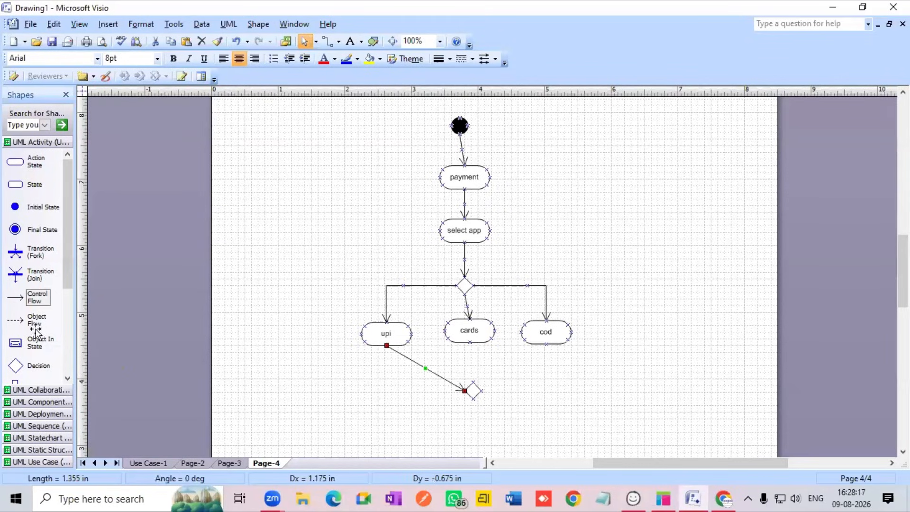
pyautogui.moveTo(38, 298); pyautogui.dragTo(547, 345)
pyautogui.moveTo(562, 385); pyautogui.dragTo(482, 391)
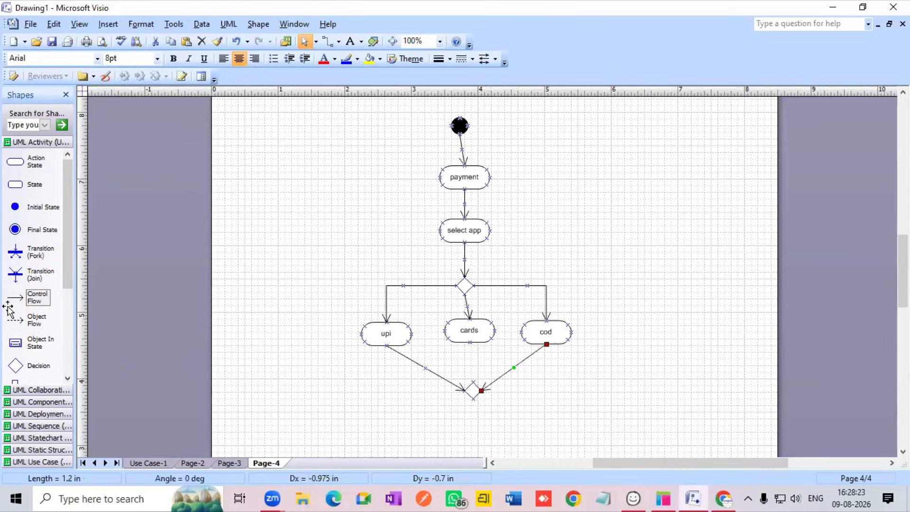
pyautogui.moveTo(15, 298); pyautogui.dragTo(473, 382)
pyautogui.click(511, 394)
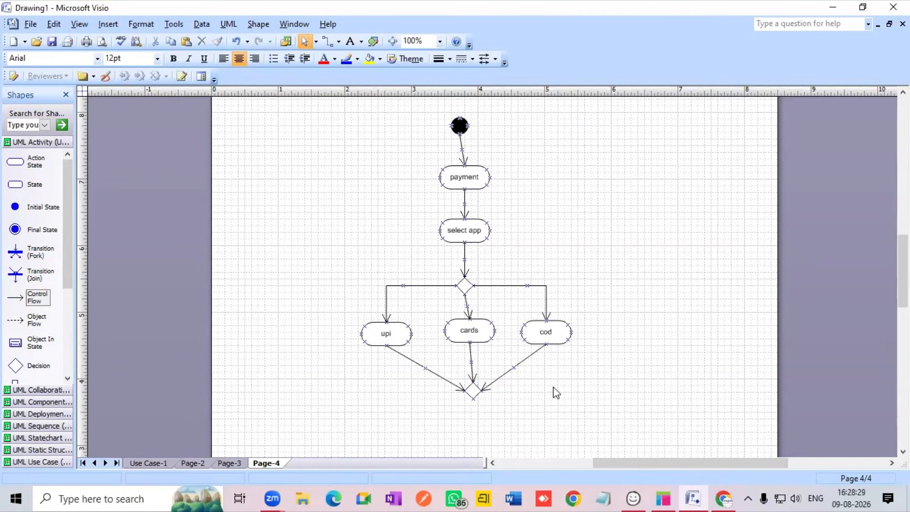
# - Change the control flows from "upi" and "cod" to the lower decision into right-angle connectors
pyautogui.rightClick(420, 370)
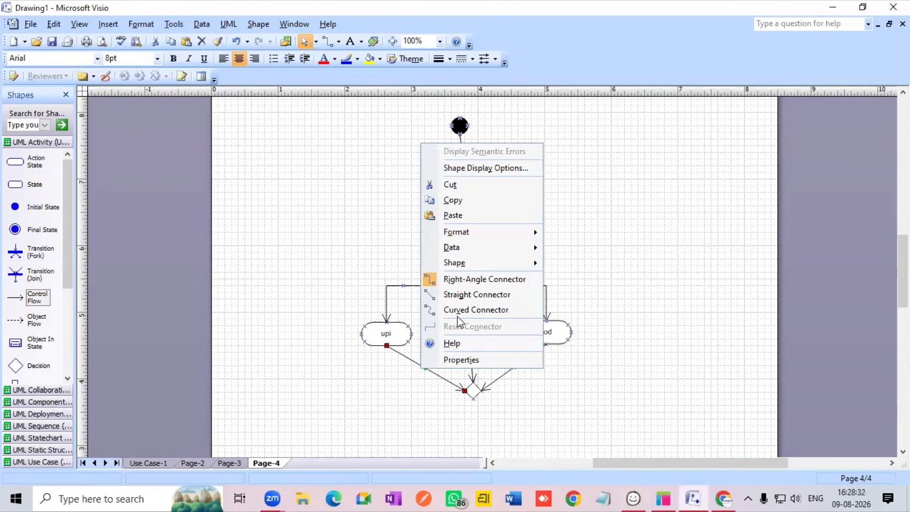
pyautogui.click(479, 279)
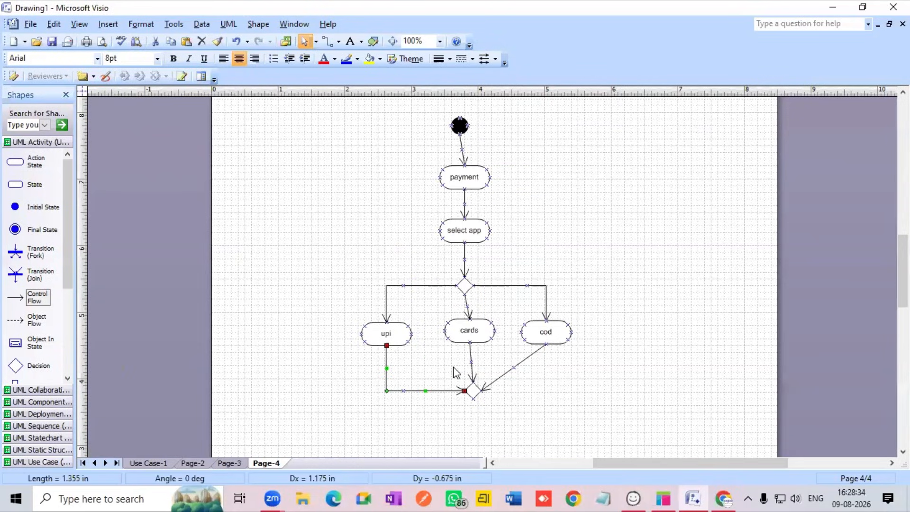
pyautogui.rightClick(517, 364)
pyautogui.click(555, 272)
# - Add an action state named "cod" below the lower decision and connect the decision to it with a control flow arrow
pyautogui.scroll(-3, 552, 277)
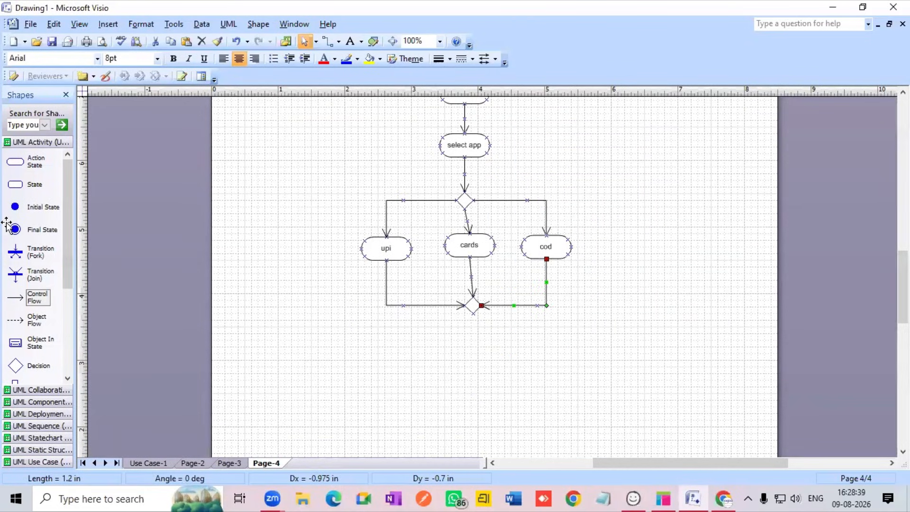
pyautogui.moveTo(15, 161); pyautogui.dragTo(491, 380)
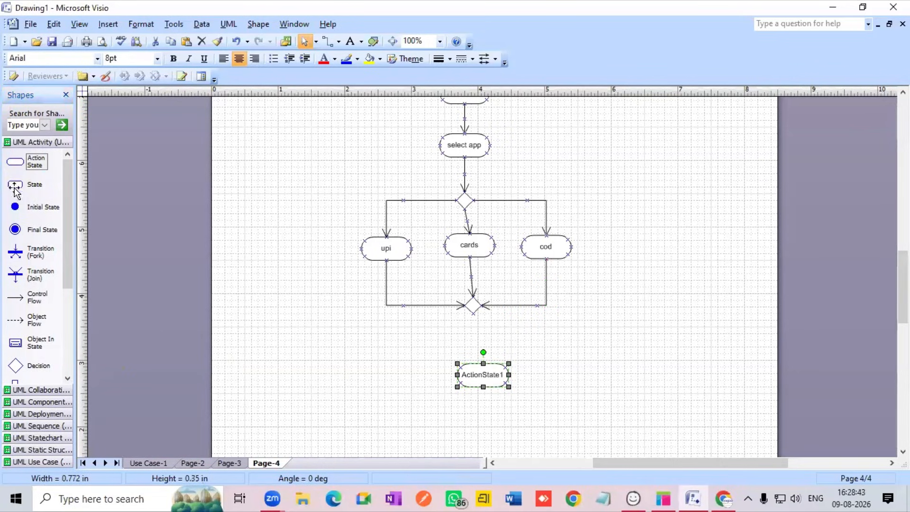
pyautogui.doubleClick(483, 375)
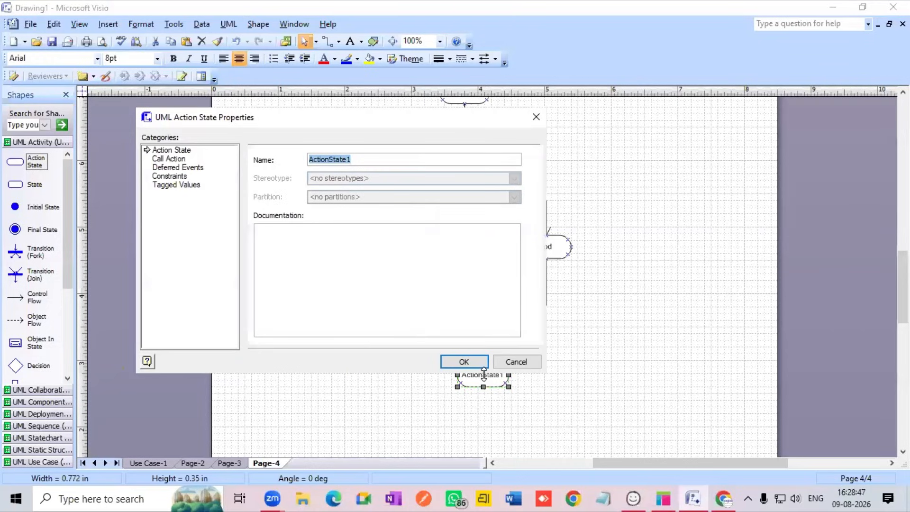
pyautogui.press('BackSpace')
pyautogui.write('cod')
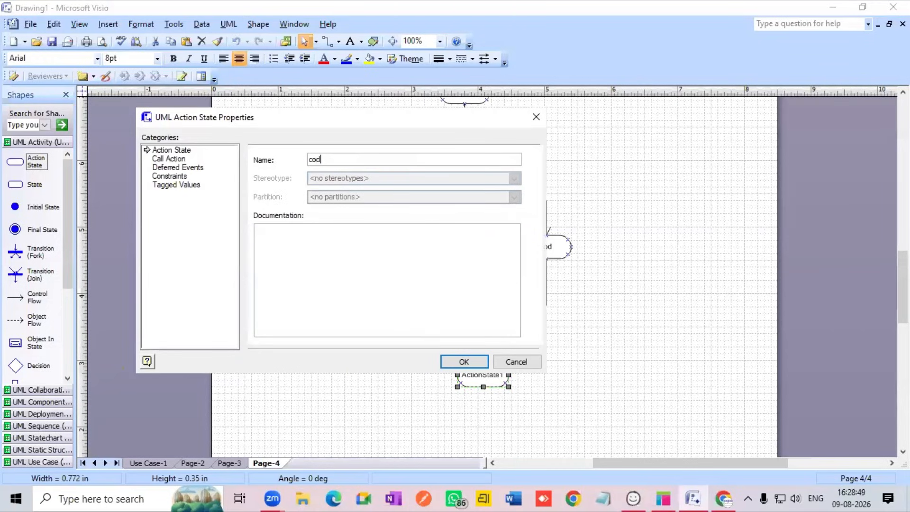
pyautogui.press('Return')
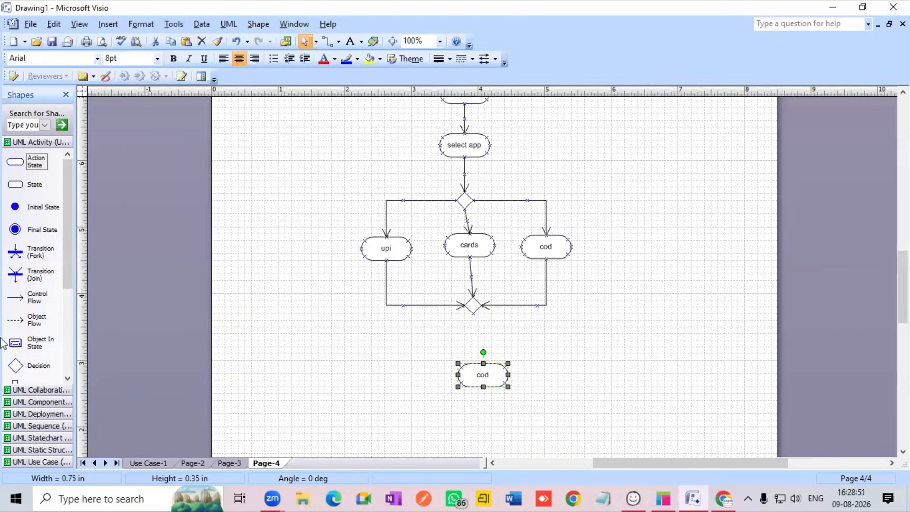
pyautogui.moveTo(16, 299)
pyautogui.mouseDown()
pyautogui.moveTo(524, 314)
pyautogui.moveTo(499, 359)
pyautogui.moveTo(483, 364)
pyautogui.moveTo(496, 362)
pyautogui.mouseUp()
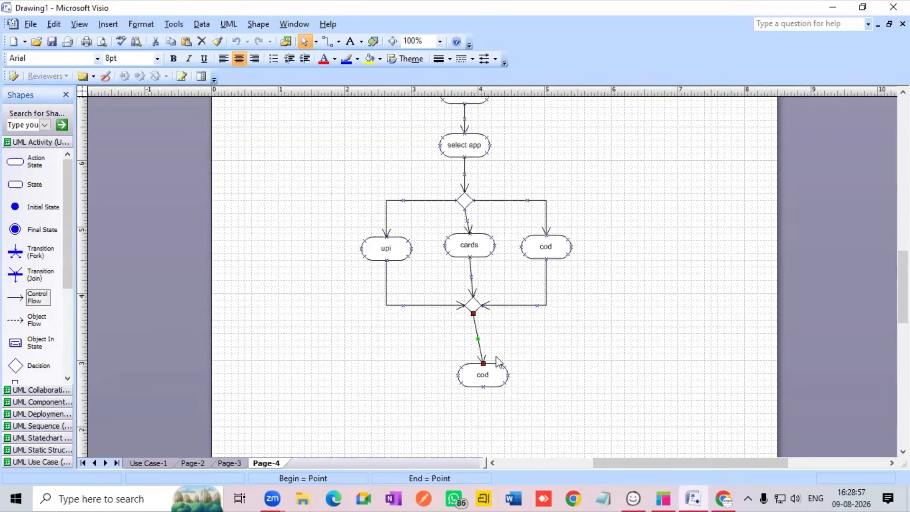
# - Add an action state named "payment success" below the lower "cod" state
pyautogui.scroll(-1, 512, 346)
pyautogui.moveTo(15, 169); pyautogui.dragTo(485, 382)
pyautogui.doubleClick(487, 379)
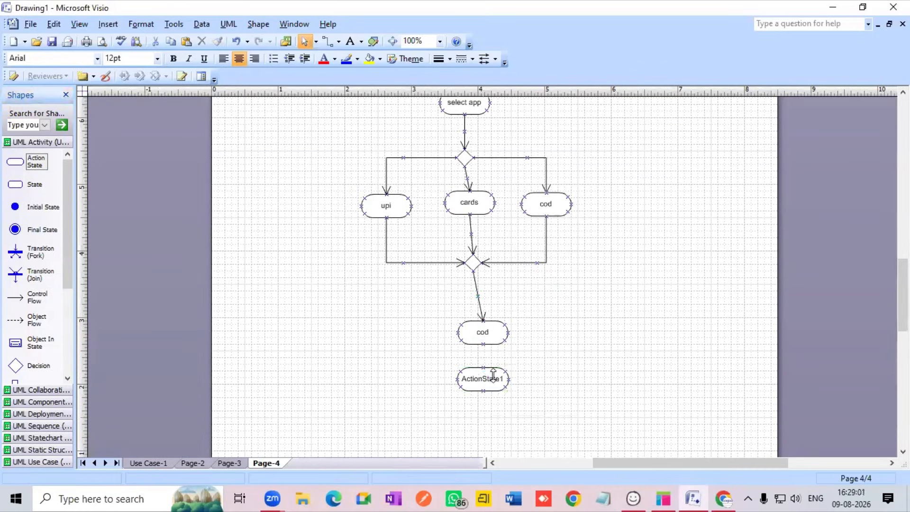
pyautogui.write('V')
pyautogui.press('BackSpace')
pyautogui.write('payment suc')
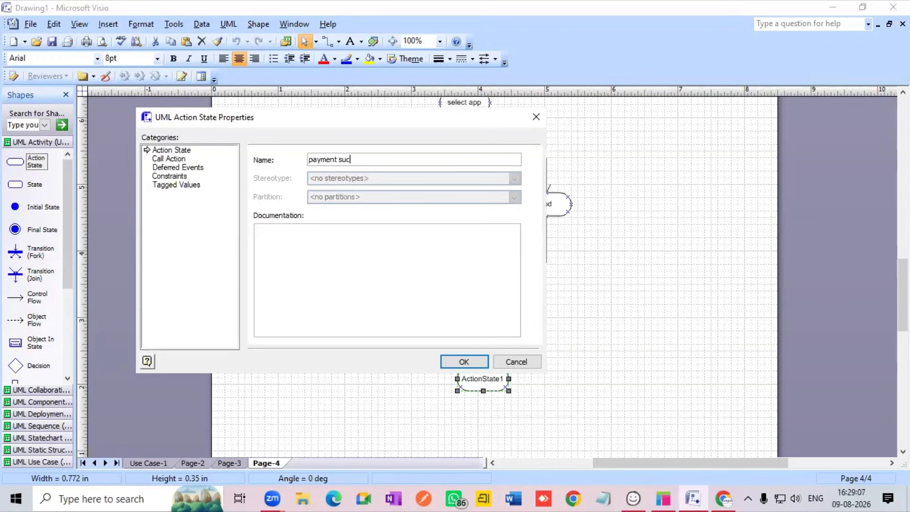
pyautogui.write('cess')
pyautogui.press('Return')
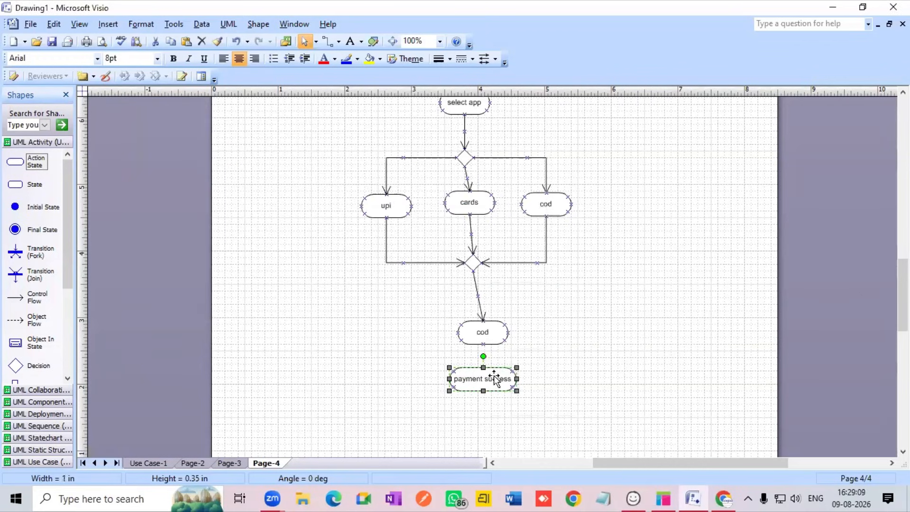
# - Place a final state below "payment success" and link the lower "cod", "payment success" and the final state with control flow arrows
pyautogui.moveTo(15, 230); pyautogui.dragTo(486, 418)
pyautogui.moveTo(18, 298); pyautogui.dragTo(483, 369)
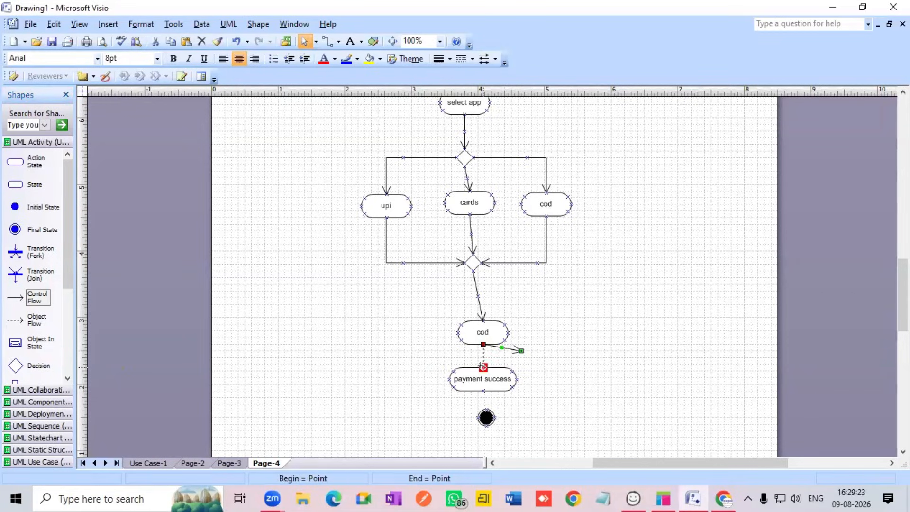
pyautogui.scroll(-1, 374, 353)
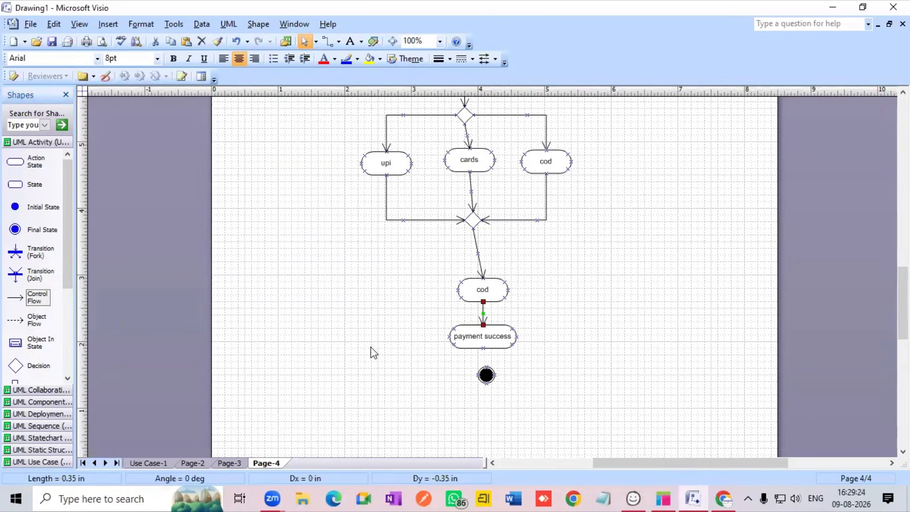
pyautogui.click(19, 299)
pyautogui.moveTo(19, 298); pyautogui.dragTo(486, 368)
# - Review the payment activity flow on Page-4 from the "payment" state down to the final state
pyautogui.scroll(2, 519, 353)
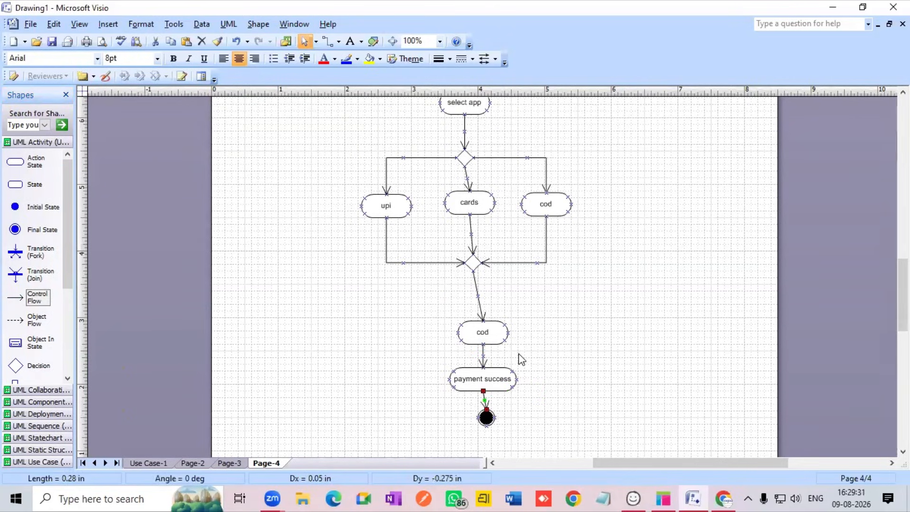
pyautogui.scroll(-2, 518, 353)
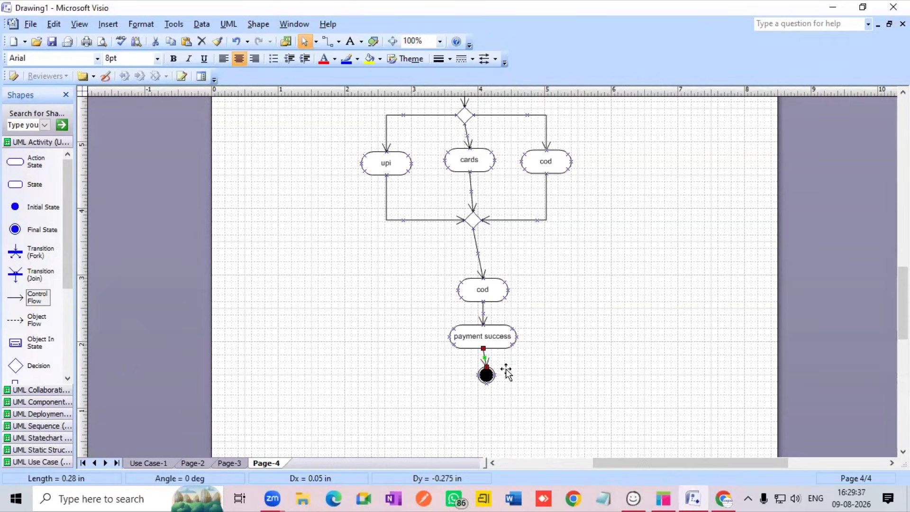
pyautogui.scroll(1, 506, 366)
pyautogui.scroll(2, 506, 372)
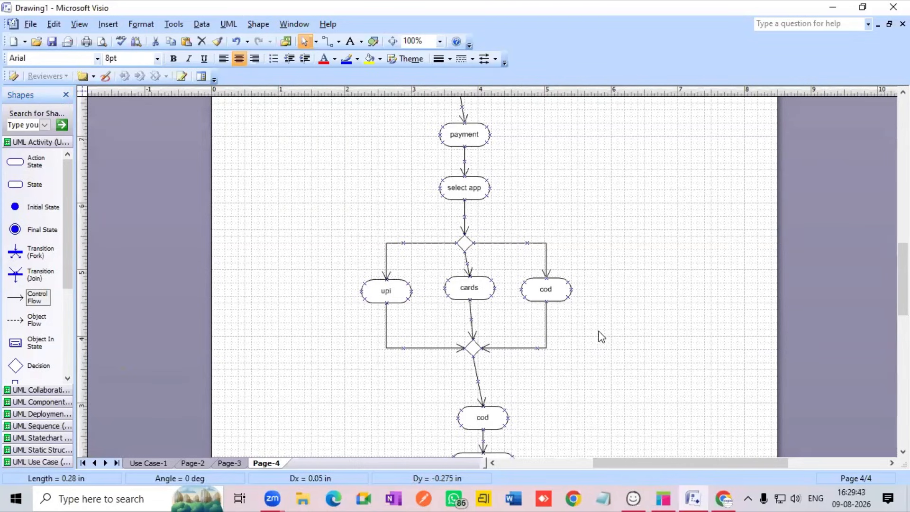
pyautogui.scroll(-2, 598, 331)
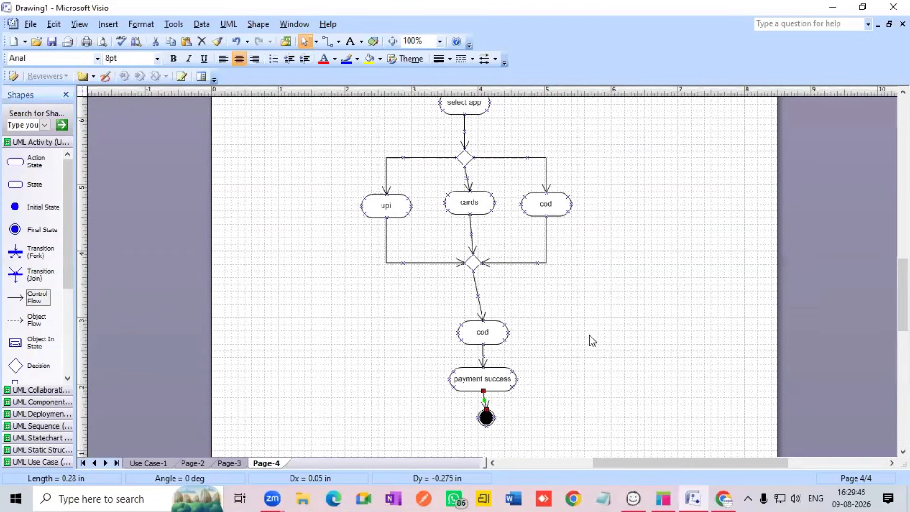
pyautogui.scroll(-1, 590, 334)
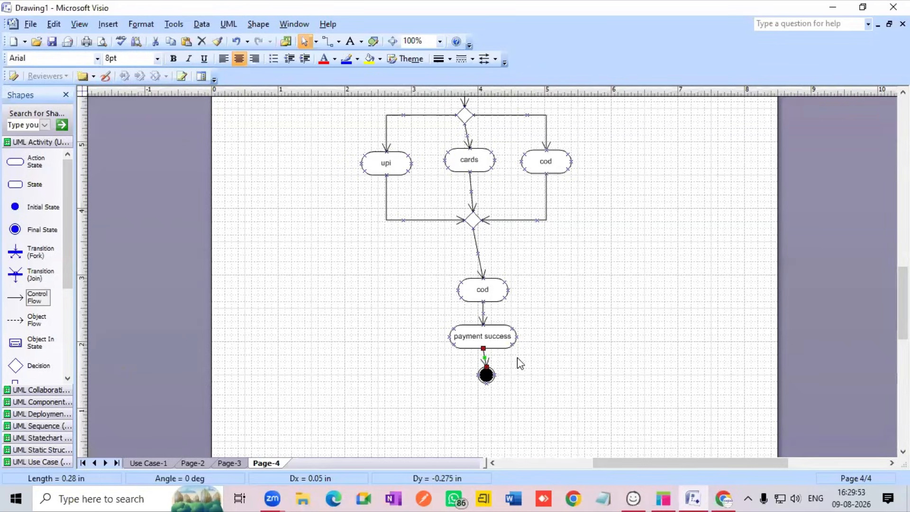
pyautogui.scroll(-2, 520, 365)
pyautogui.scroll(4, 521, 344)
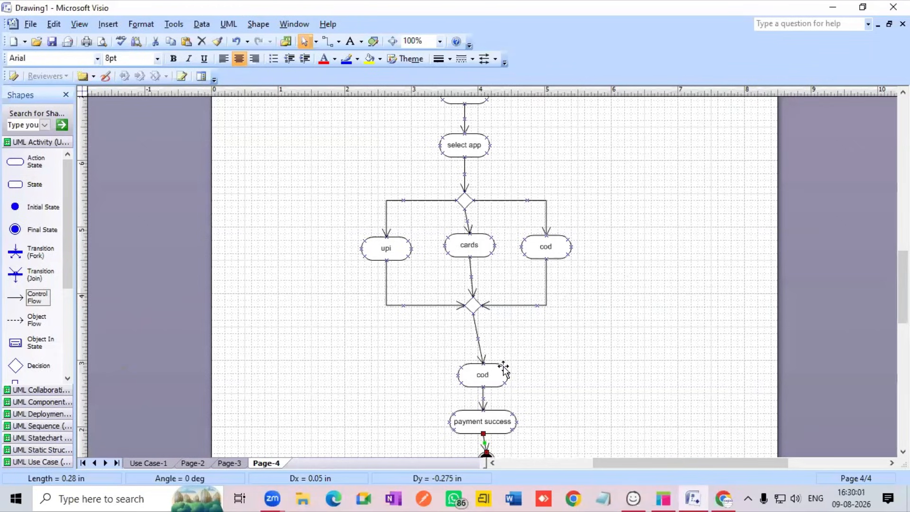
pyautogui.scroll(-3, 478, 353)
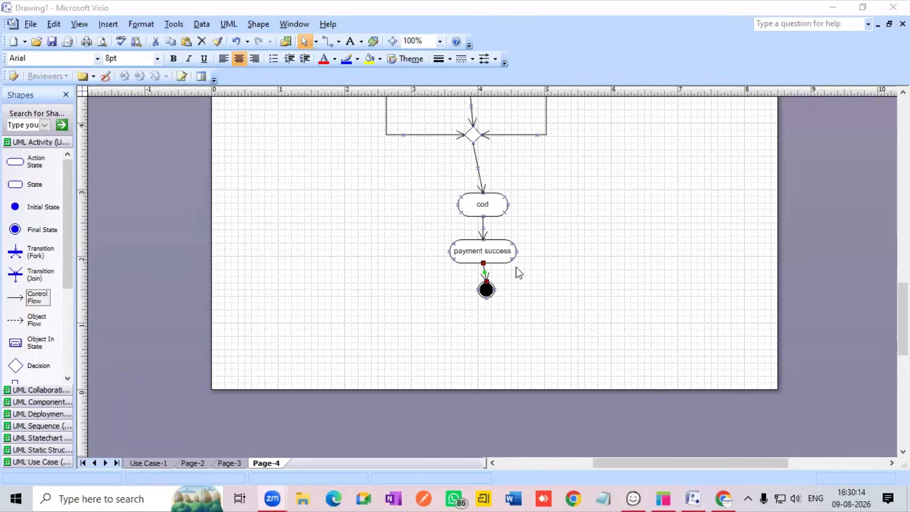
pyautogui.scroll(3, 484, 292)
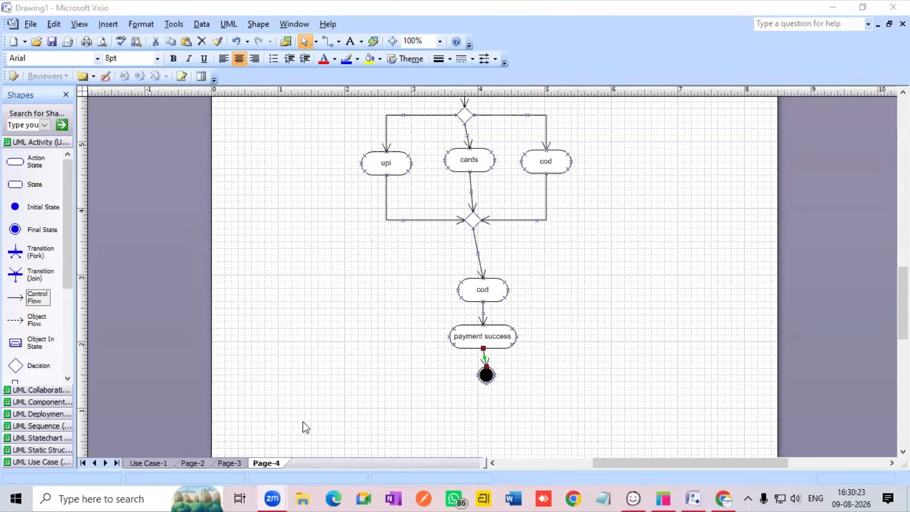
# - Insert a new page with the default settings after Page-4
pyautogui.click(226, 461)
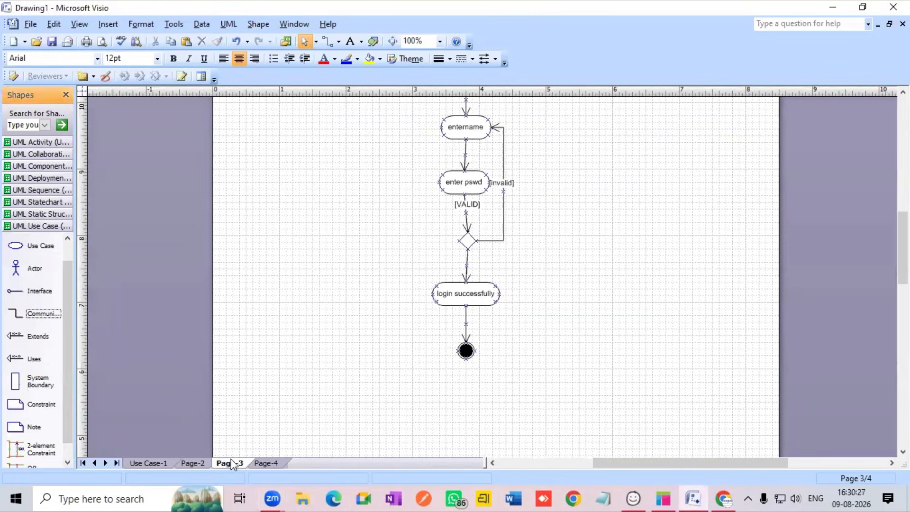
pyautogui.doubleClick(233, 460)
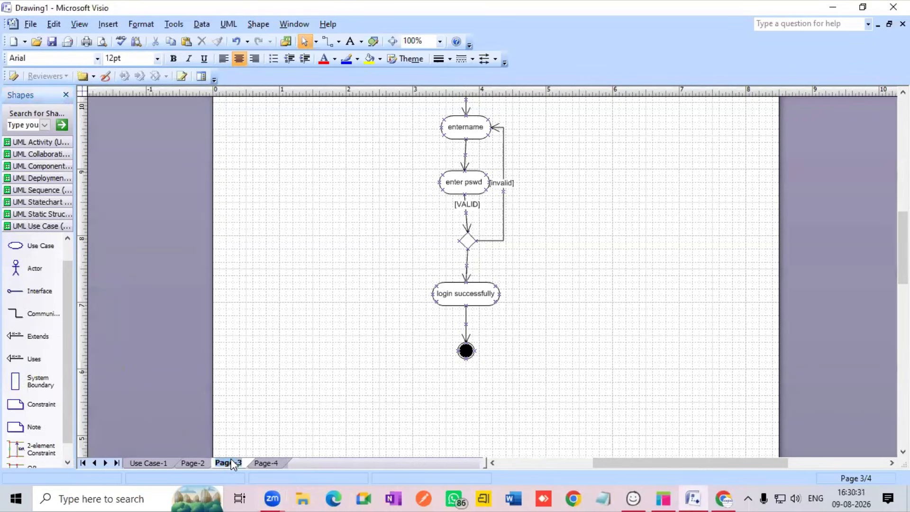
pyautogui.rightClick(192, 459)
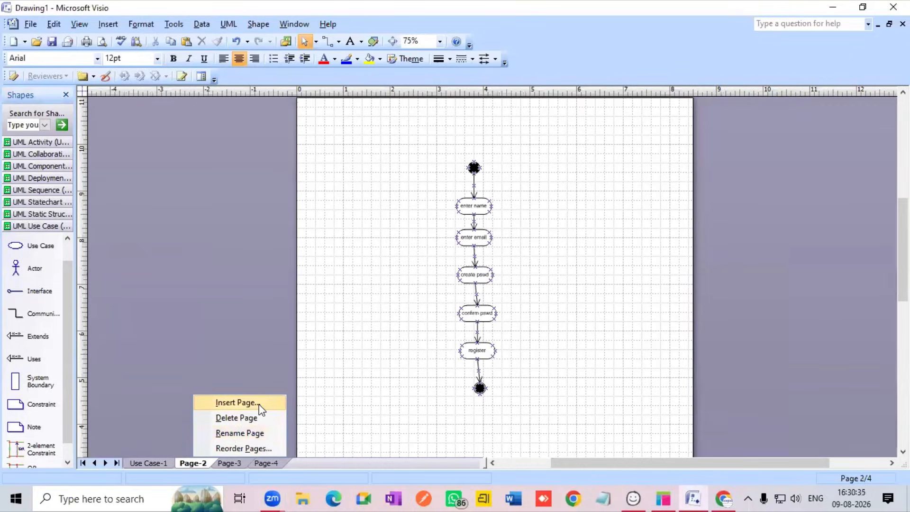
pyautogui.click(257, 404)
pyautogui.click(545, 358)
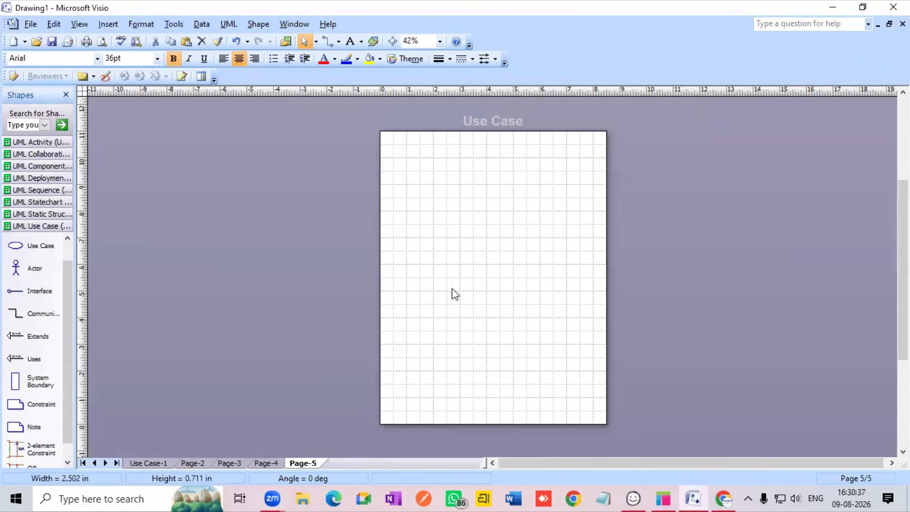
# - Place an initial state in the upper part of the new page and draw a short downward control flow arrow from it
pyautogui.click(441, 42)
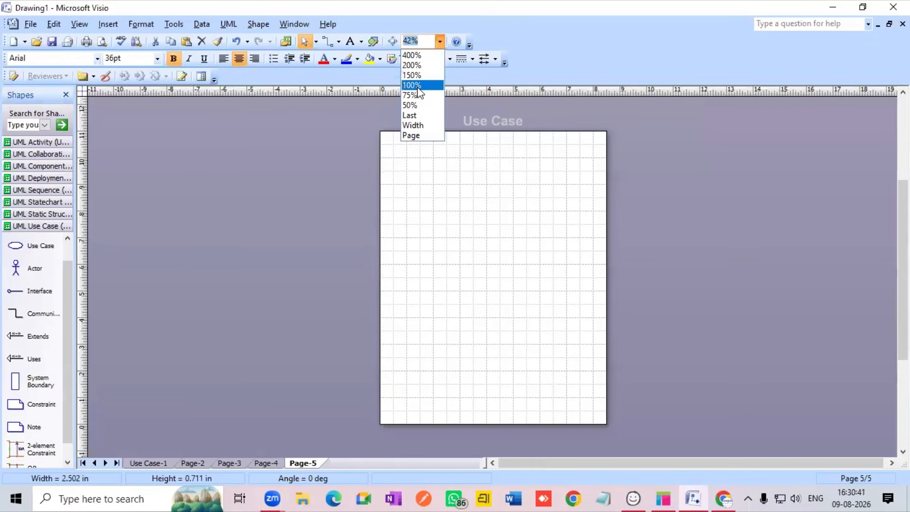
pyautogui.click(419, 88)
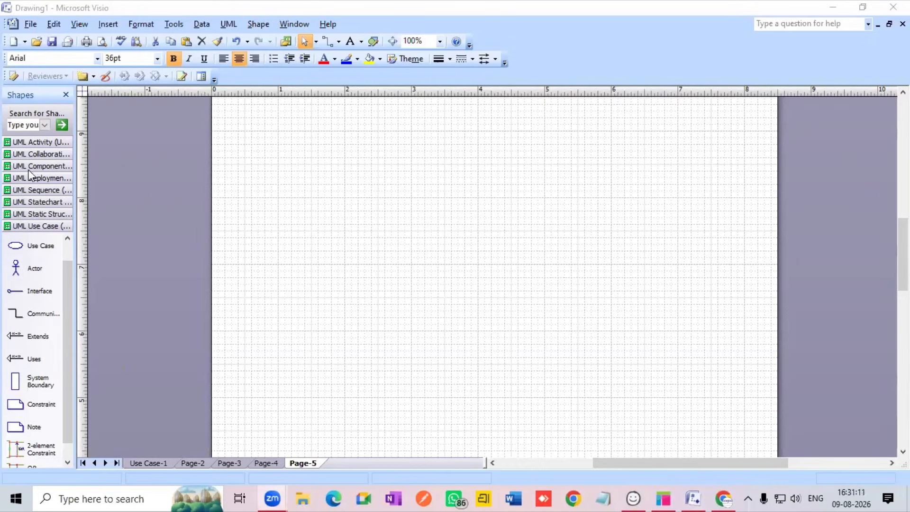
pyautogui.click(40, 142)
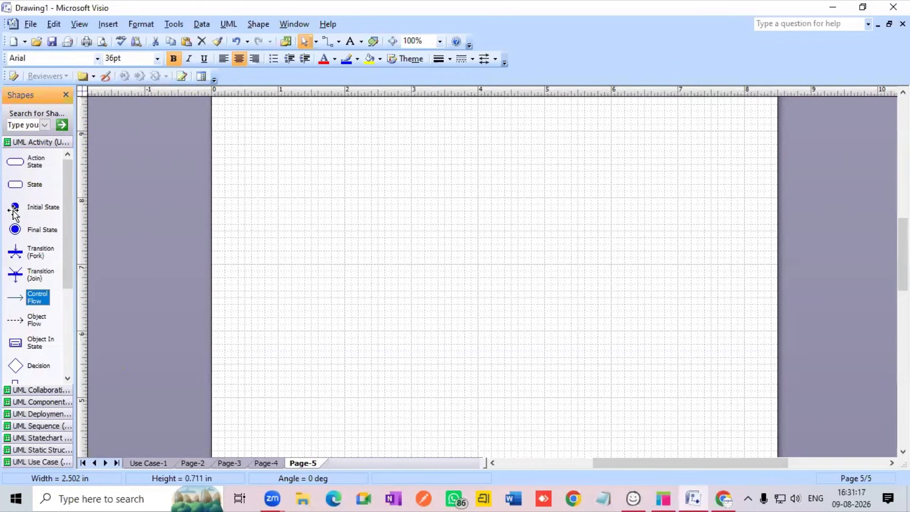
pyautogui.moveTo(15, 209); pyautogui.dragTo(470, 119)
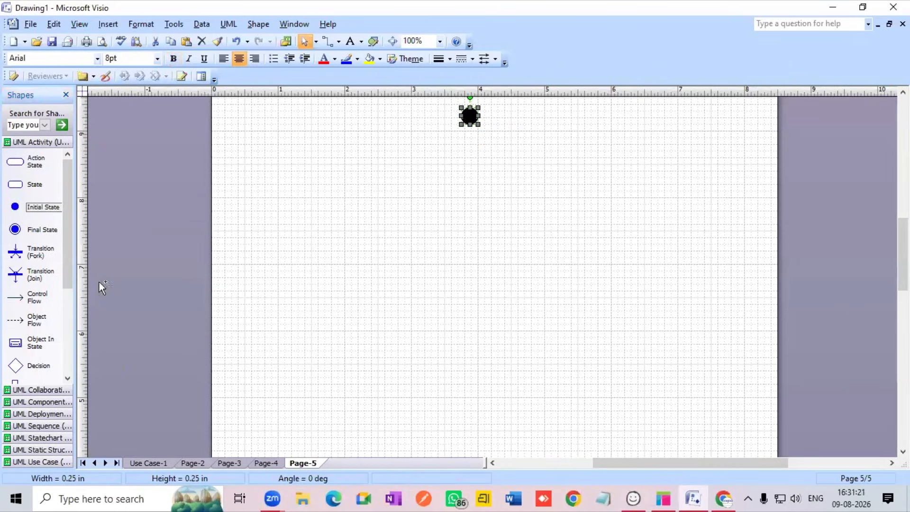
pyautogui.moveTo(43, 296); pyautogui.dragTo(396, 204)
pyautogui.moveTo(496, 169); pyautogui.dragTo(515, 127)
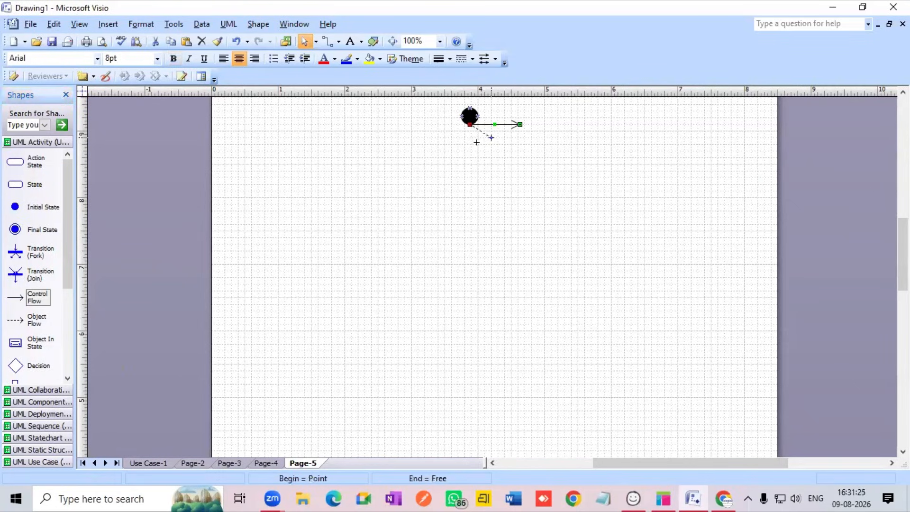
pyautogui.moveTo(472, 149); pyautogui.dragTo(471, 144)
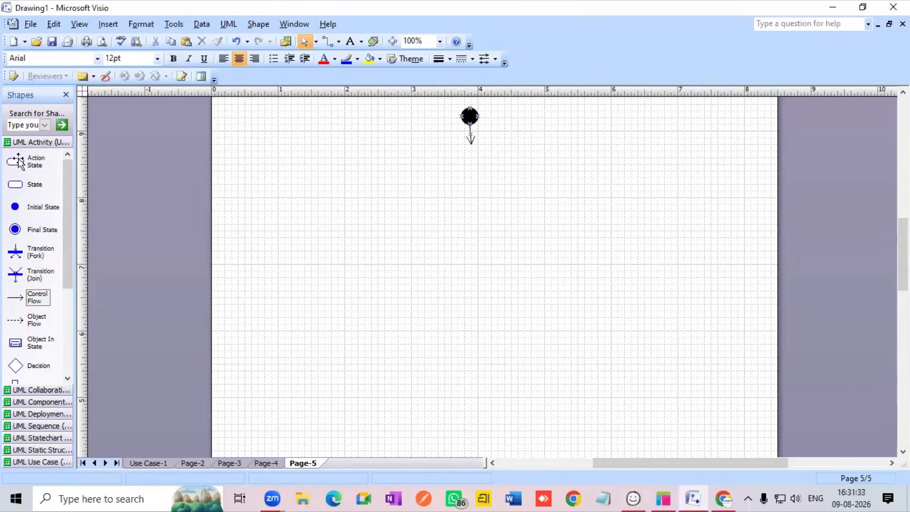
# - Add an action state named "orderdetails" at the end of the control flow arrow from the initial state
pyautogui.moveTo(15, 163); pyautogui.dragTo(474, 163)
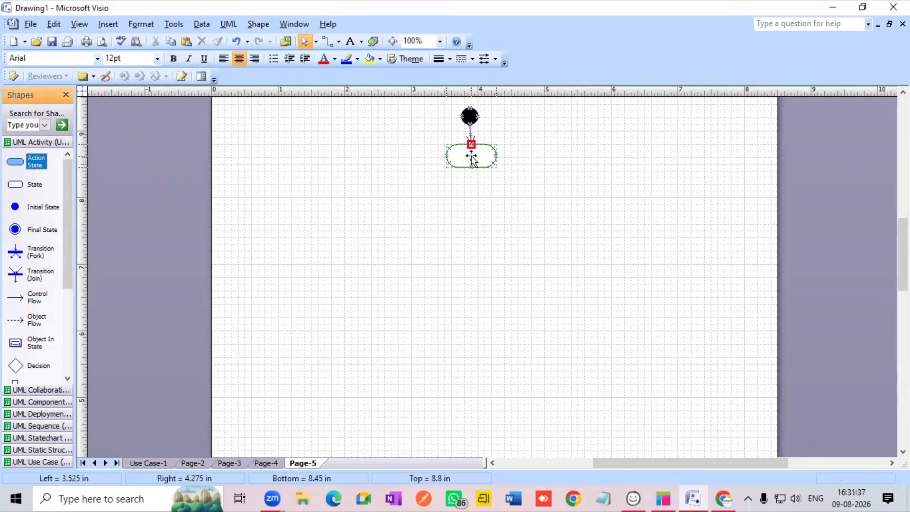
pyautogui.doubleClick(474, 162)
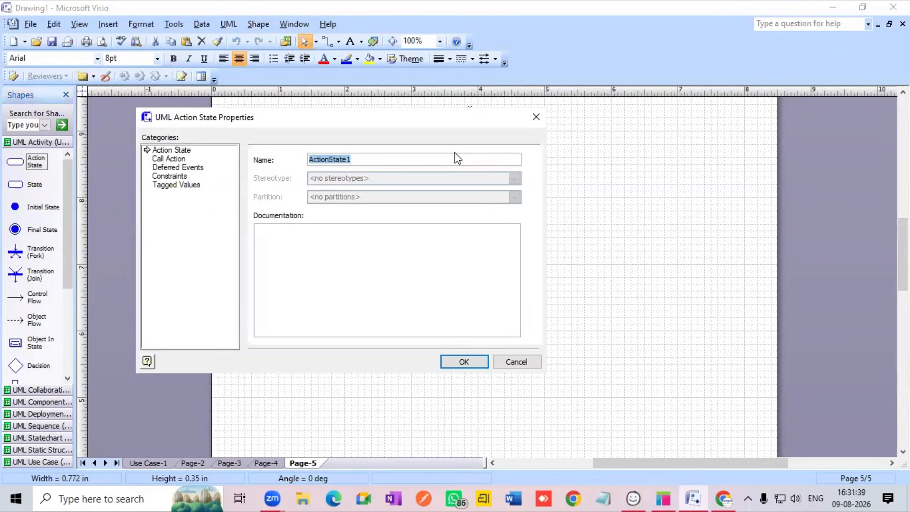
pyautogui.press('BackSpace')
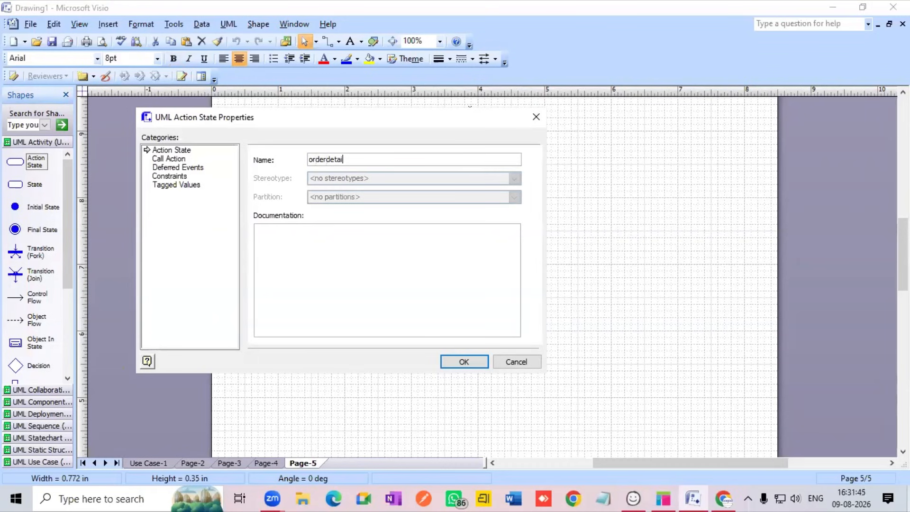
pyautogui.press('Return')
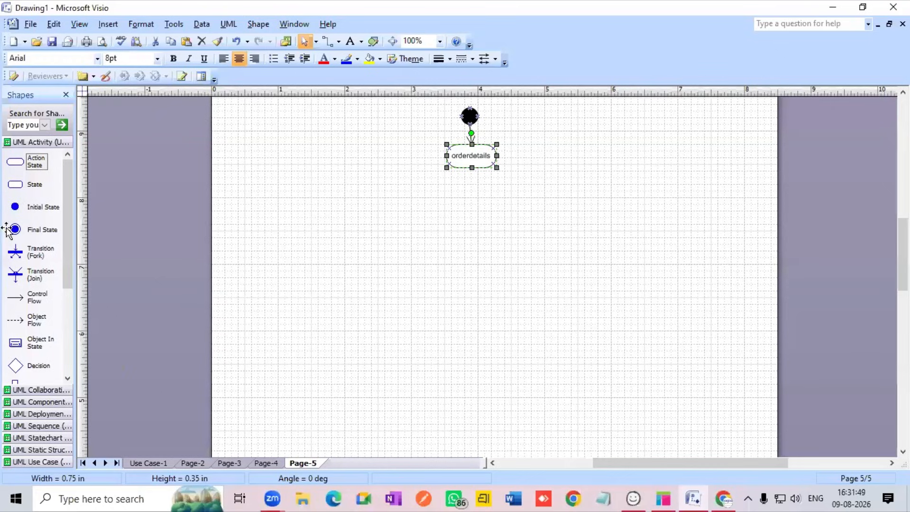
# - Draw a vertical control flow arrow about 0.45 in long downward from the "orderdetails" action state
pyautogui.moveTo(18, 298); pyautogui.dragTo(520, 167)
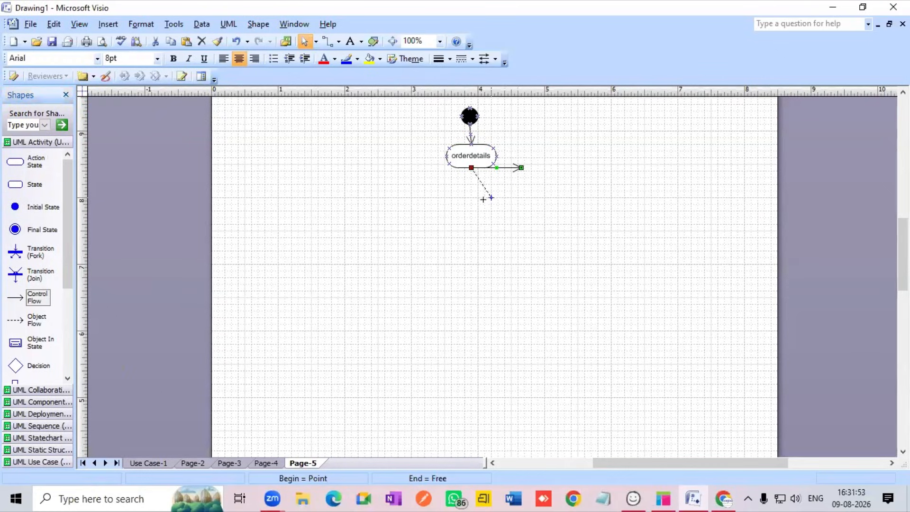
pyautogui.moveTo(469, 200); pyautogui.dragTo(471, 197)
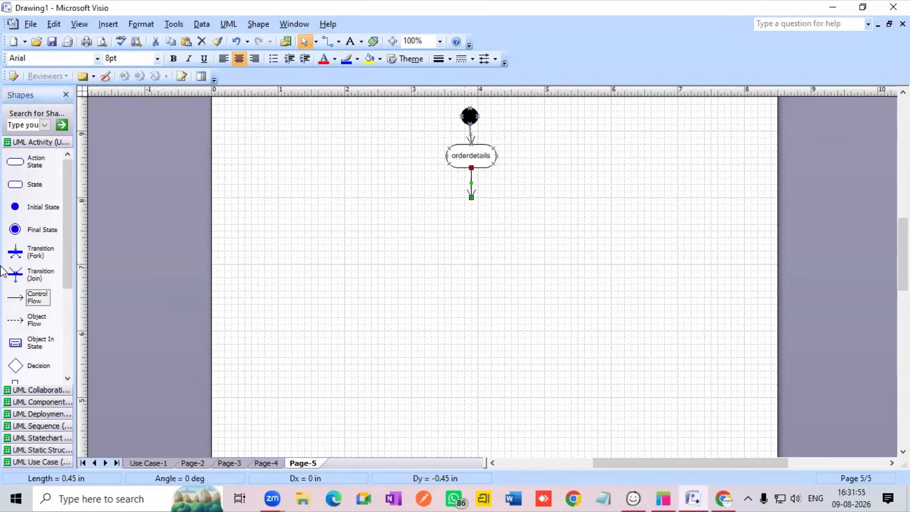
pyautogui.moveTo(16, 162); pyautogui.dragTo(474, 212)
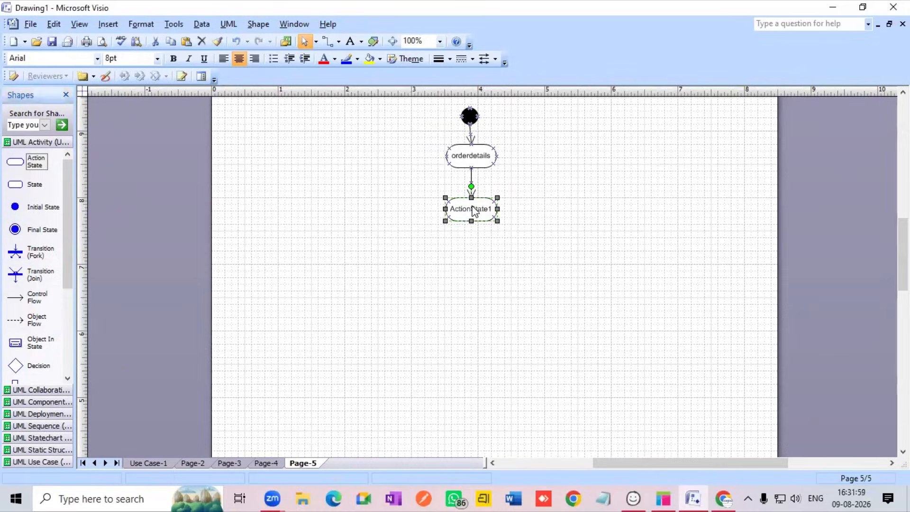
pyautogui.doubleClick(471, 205)
pyautogui.press('BackSpace')
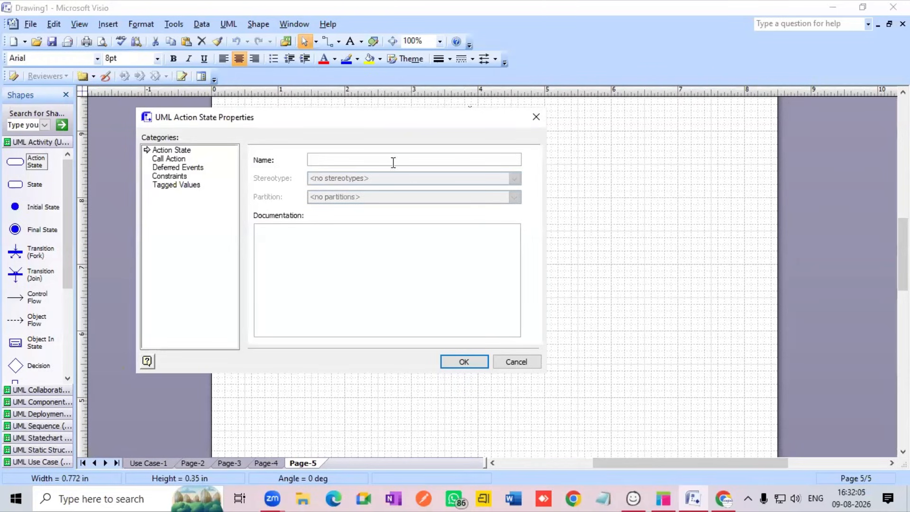
pyautogui.click(456, 356)
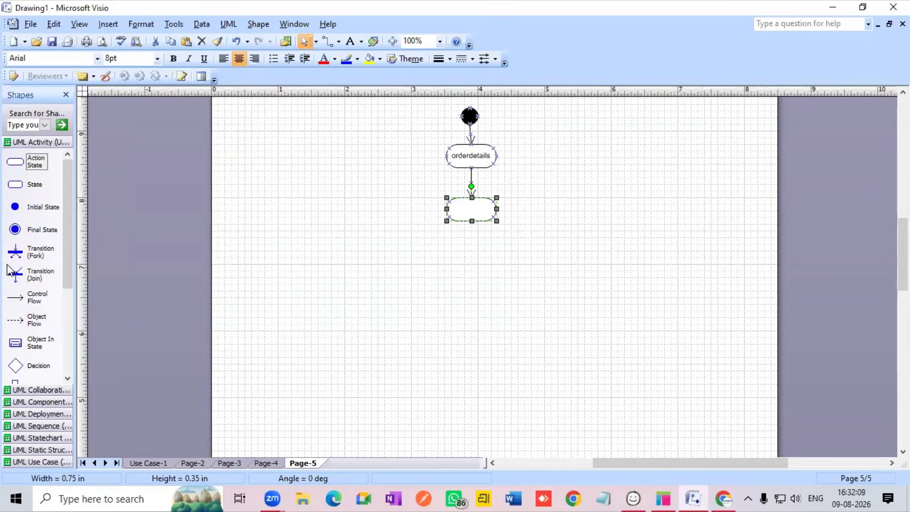
pyautogui.rightClick(469, 217)
pyautogui.click(503, 241)
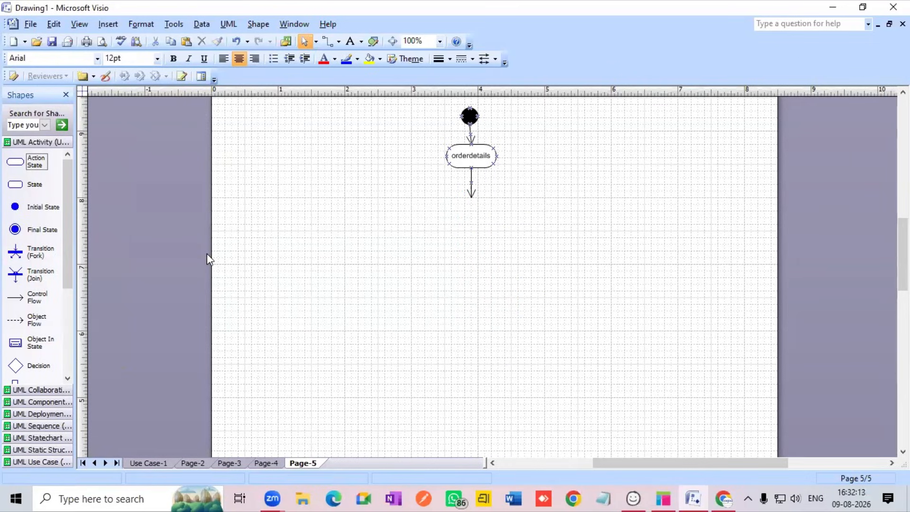
# - Place a horizontal Transition (Fork) bar at the end of the arrow from "orderdetails" and stretch it both ways to about 1.6 in
pyautogui.moveTo(17, 252); pyautogui.dragTo(359, 239)
pyautogui.moveTo(473, 205)
pyautogui.mouseDown()
pyautogui.moveTo(490, 193)
pyautogui.moveTo(472, 205)
pyautogui.moveTo(478, 199)
pyautogui.mouseUp()
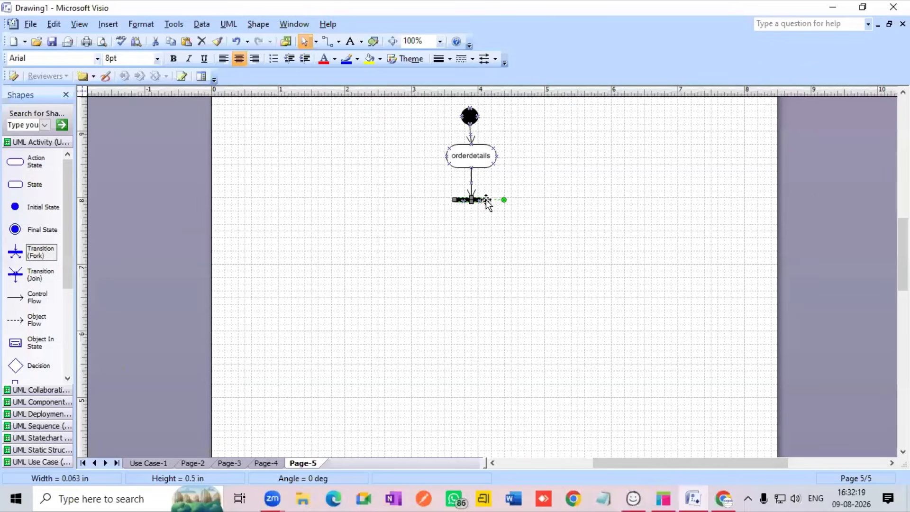
pyautogui.click(489, 200)
pyautogui.moveTo(491, 199); pyautogui.dragTo(526, 200)
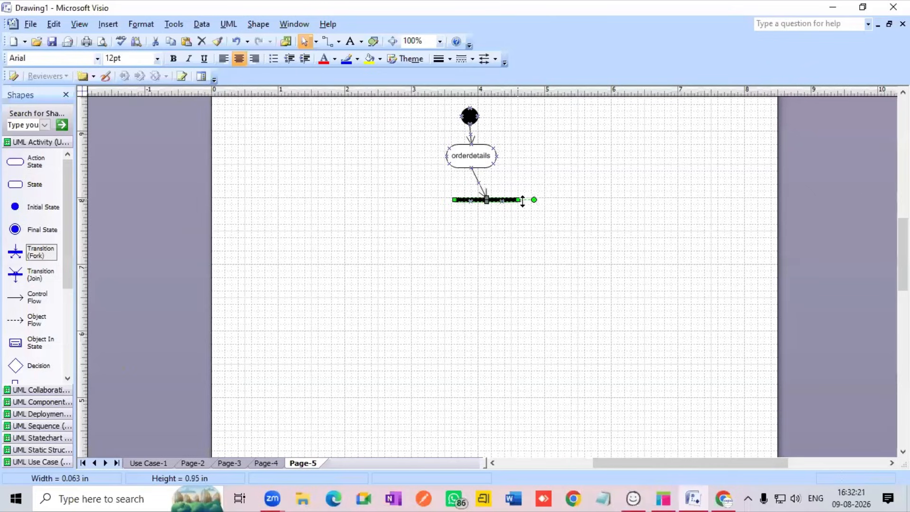
pyautogui.moveTo(456, 200); pyautogui.dragTo(418, 200)
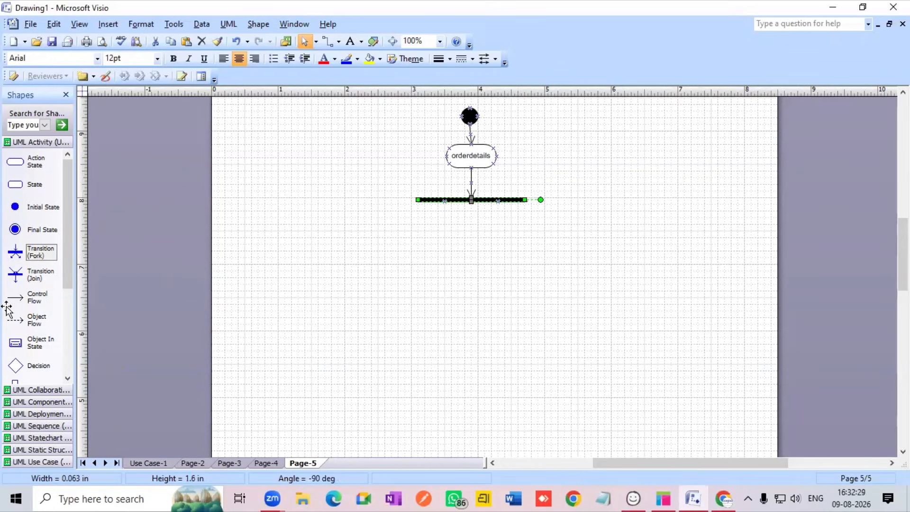
# - Draw two control flow arrows from the fork bar, one diverging down to the left and one down to the right
pyautogui.moveTo(10, 296); pyautogui.dragTo(527, 245)
pyautogui.moveTo(17, 299); pyautogui.dragTo(445, 202)
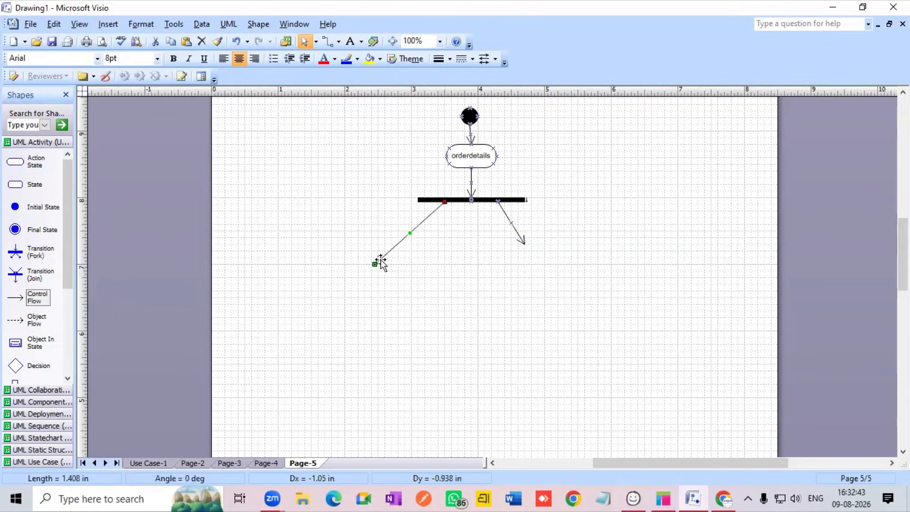
pyautogui.moveTo(375, 264); pyautogui.dragTo(398, 244)
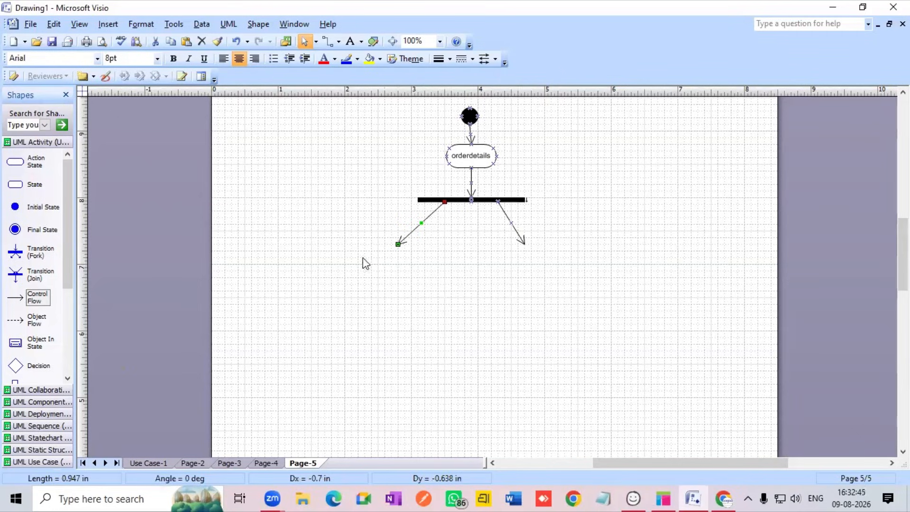
# - Add an action state named "sms" at the end of the fork's left control flow arrow
pyautogui.moveTo(15, 162); pyautogui.dragTo(402, 262)
pyautogui.doubleClick(401, 260)
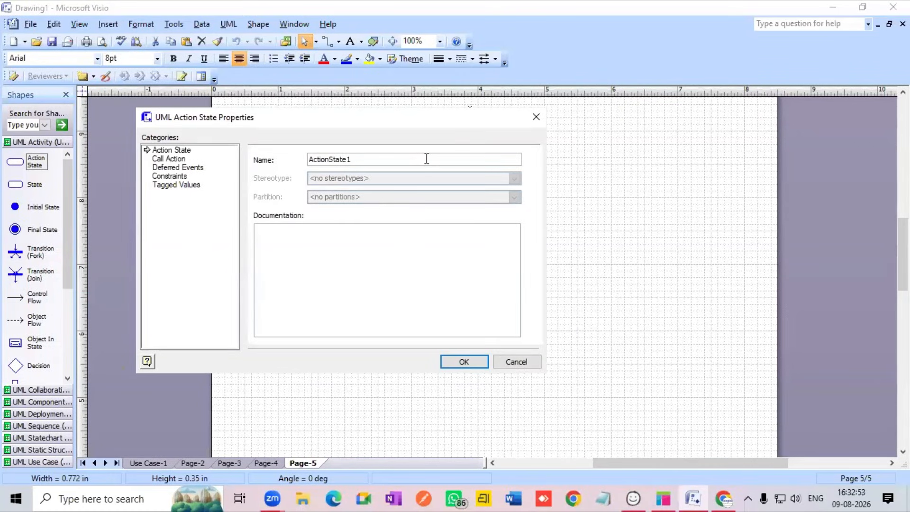
pyautogui.press('BackSpace')
pyautogui.press('BackSpace')
pyautogui.press('BackSpace')
pyautogui.press('BackSpace')
pyautogui.press('BackSpace')
pyautogui.press('BackSpace')
pyautogui.press('BackSpace')
pyautogui.press('BackSpace')
pyautogui.write('sms')
pyautogui.press('Return')
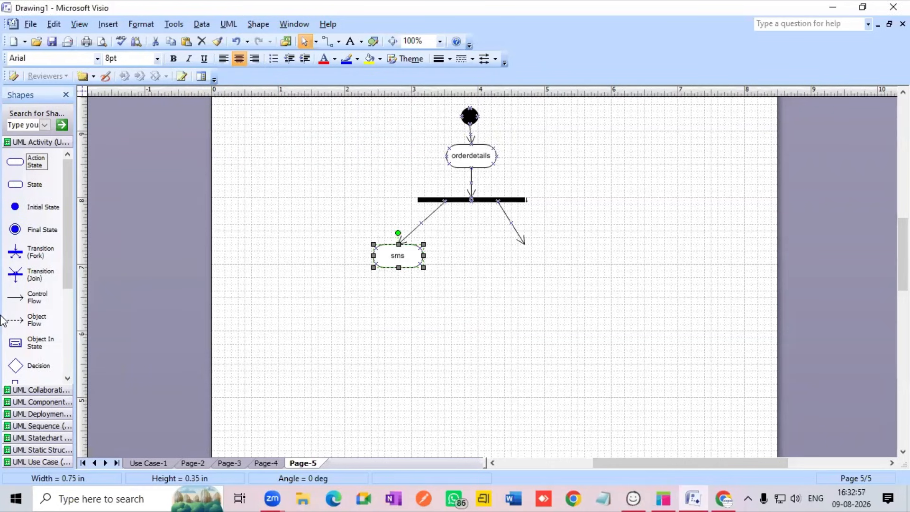
# - Add an action state named "email" at the end of the fork's right control flow arrow
pyautogui.moveTo(10, 164); pyautogui.dragTo(530, 254)
pyautogui.doubleClick(531, 255)
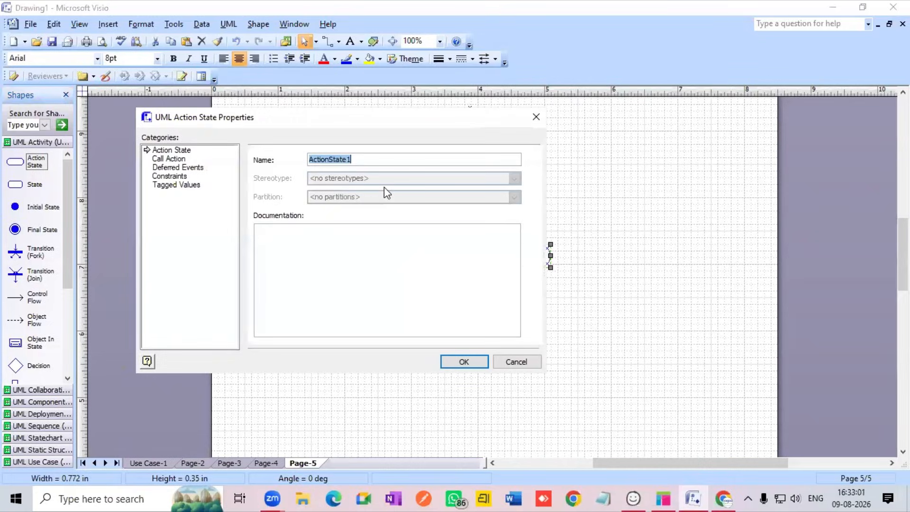
pyautogui.press('BackSpace')
pyautogui.press('Return')
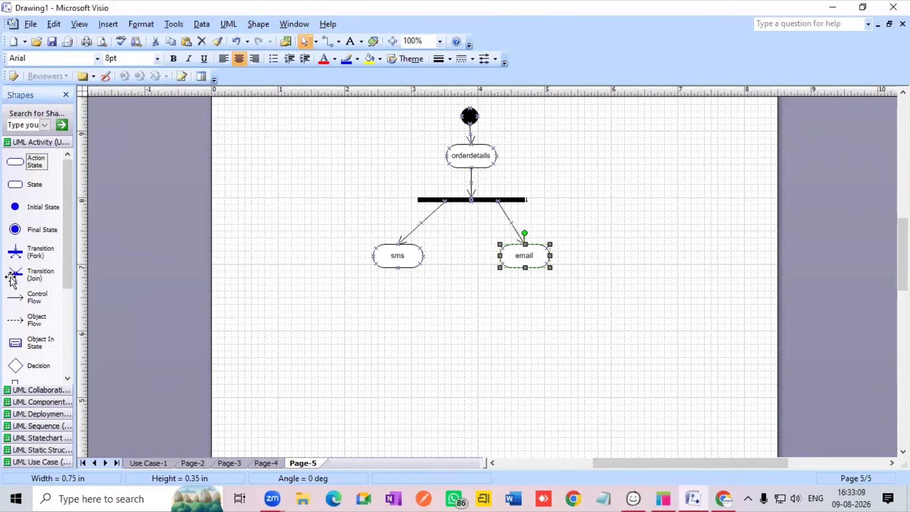
# - Place a horizontal Transition (Join) bar below the "sms" and "email" states and stretch it both ways to about 3.2 in
pyautogui.moveTo(13, 276); pyautogui.dragTo(464, 321)
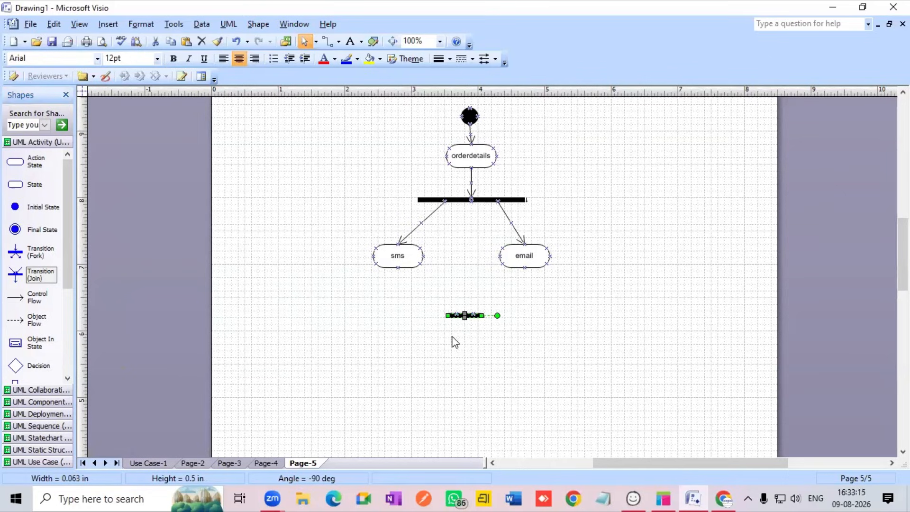
pyautogui.moveTo(482, 315); pyautogui.dragTo(572, 315)
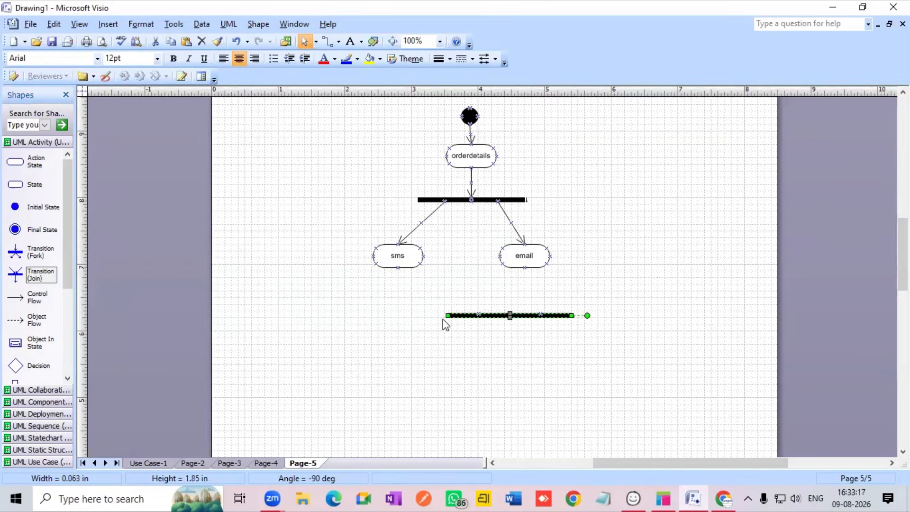
pyautogui.moveTo(388, 319); pyautogui.dragTo(357, 315)
# - Connect the "sms" and "email" states to the midpoint of the join bar with control flow arrows
pyautogui.moveTo(14, 300); pyautogui.dragTo(411, 315)
pyautogui.moveTo(14, 299); pyautogui.dragTo(524, 268)
pyautogui.moveTo(588, 295); pyautogui.dragTo(466, 314)
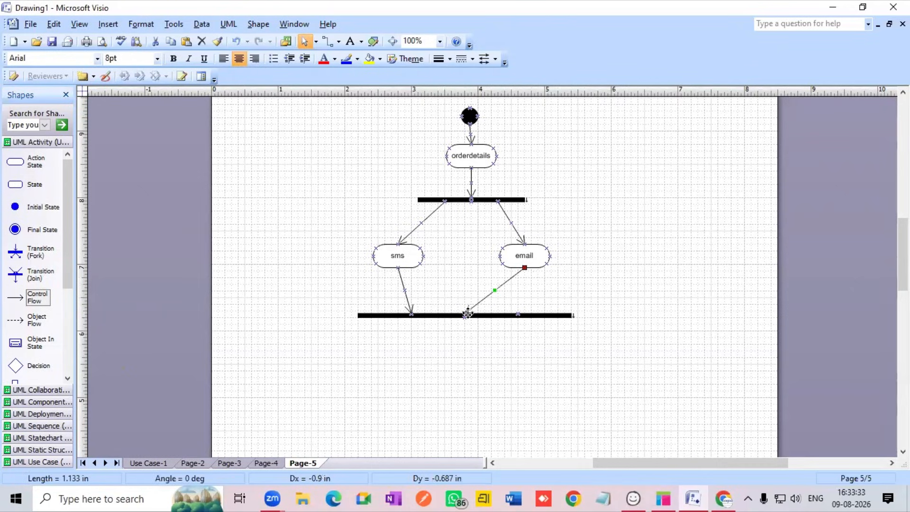
pyautogui.moveTo(411, 311); pyautogui.dragTo(463, 316)
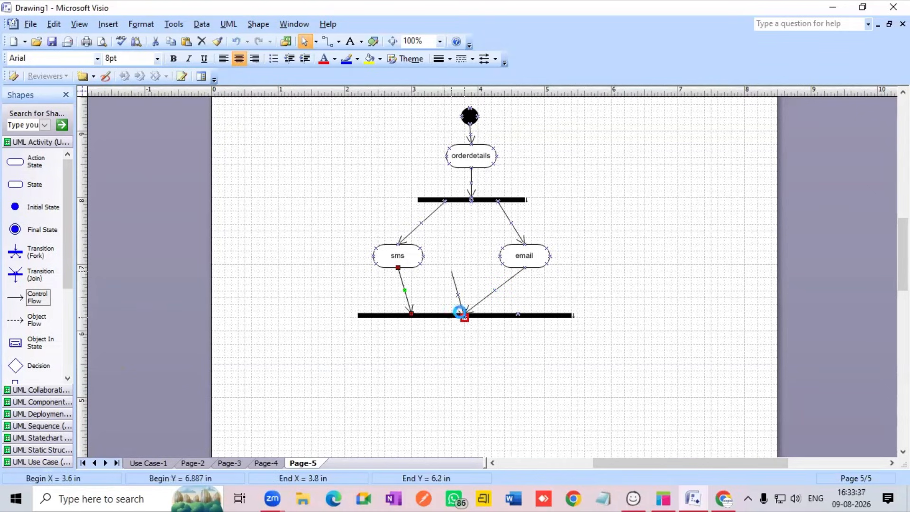
pyautogui.moveTo(439, 272); pyautogui.dragTo(420, 266)
pyautogui.moveTo(430, 306); pyautogui.dragTo(464, 314)
pyautogui.click(454, 317)
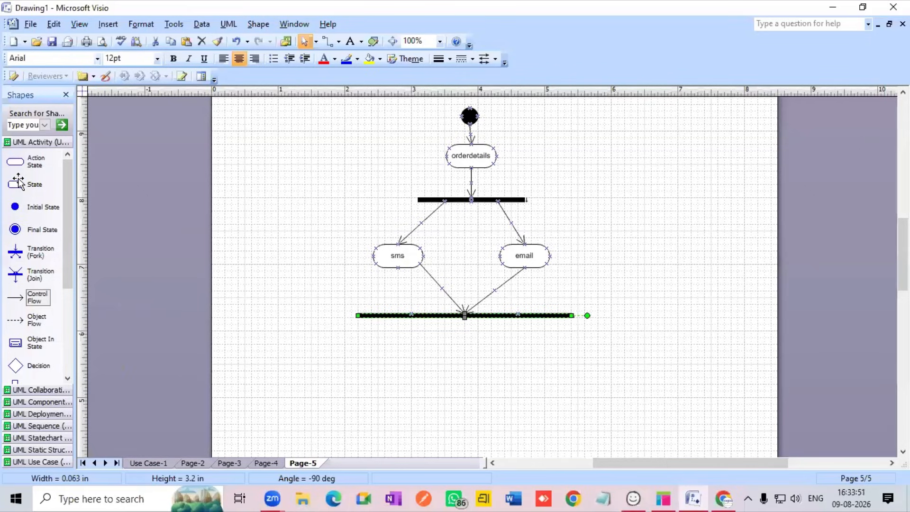
# - Add an action state named "order details sent" below the join bar and connect the bar to it with a control flow arrow
pyautogui.moveTo(14, 161); pyautogui.dragTo(461, 374)
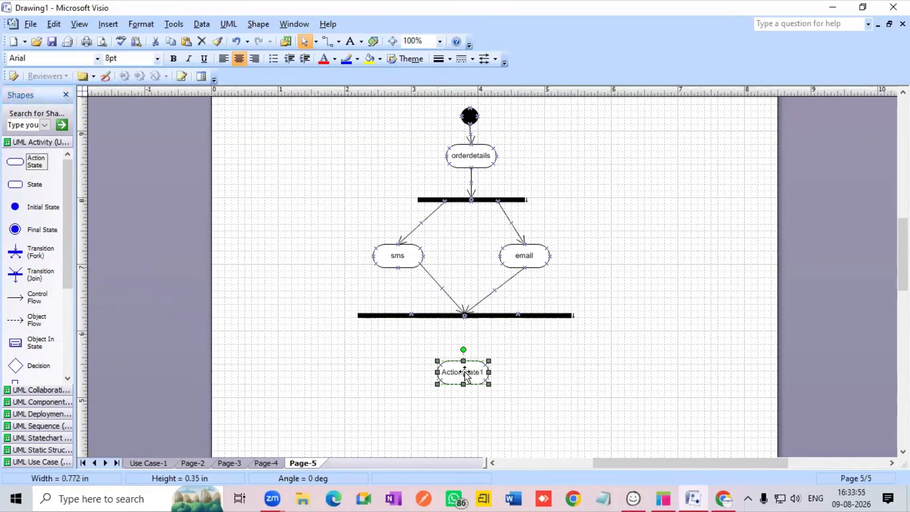
pyautogui.doubleClick(465, 375)
pyautogui.press('BackSpace')
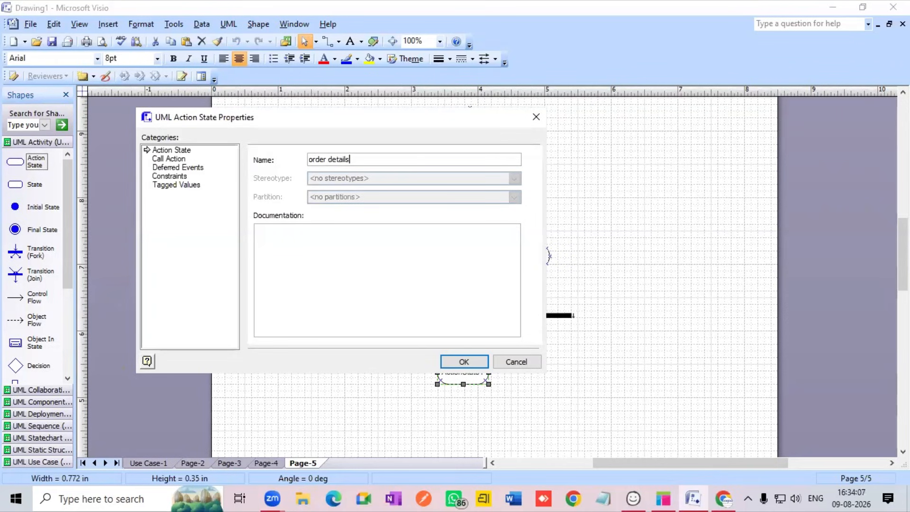
pyautogui.press('Return')
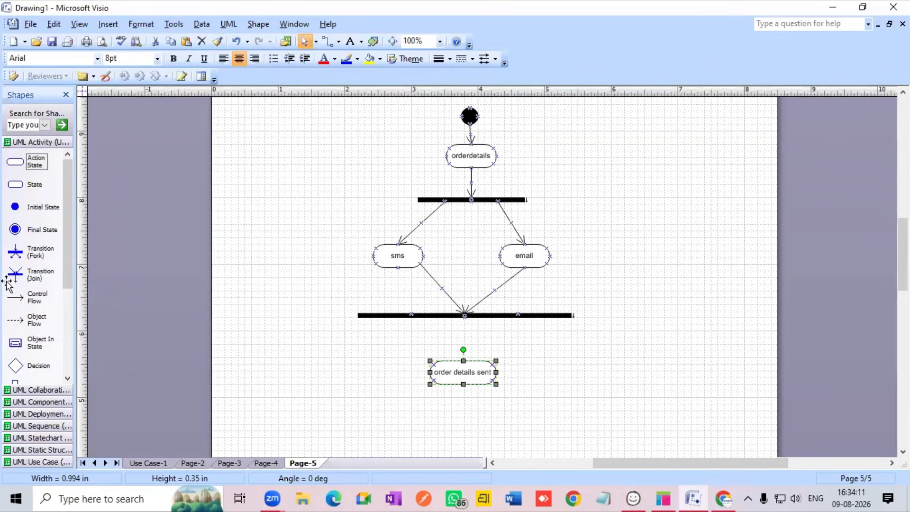
pyautogui.moveTo(36, 298); pyautogui.dragTo(303, 338)
pyautogui.moveTo(432, 345); pyautogui.dragTo(464, 361)
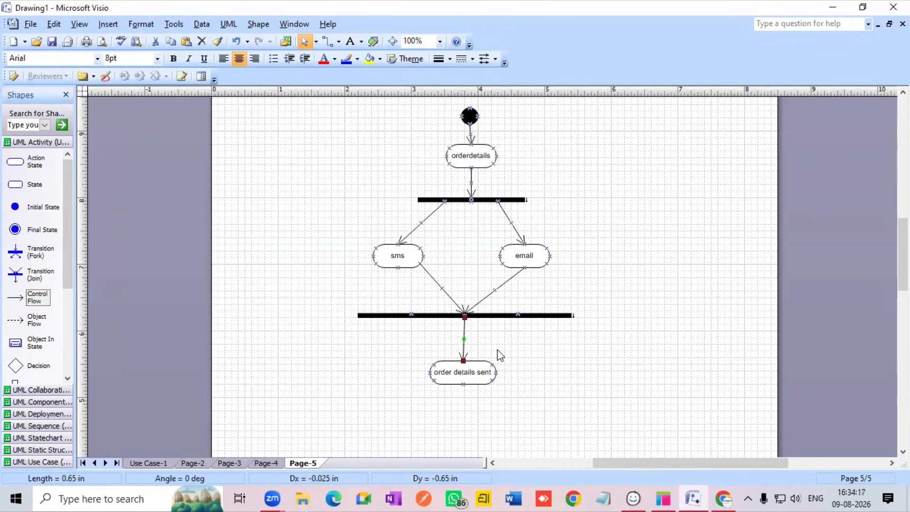
# - Place a final state below "order details sent" and connect the two with a control flow arrow
pyautogui.scroll(-3, 497, 349)
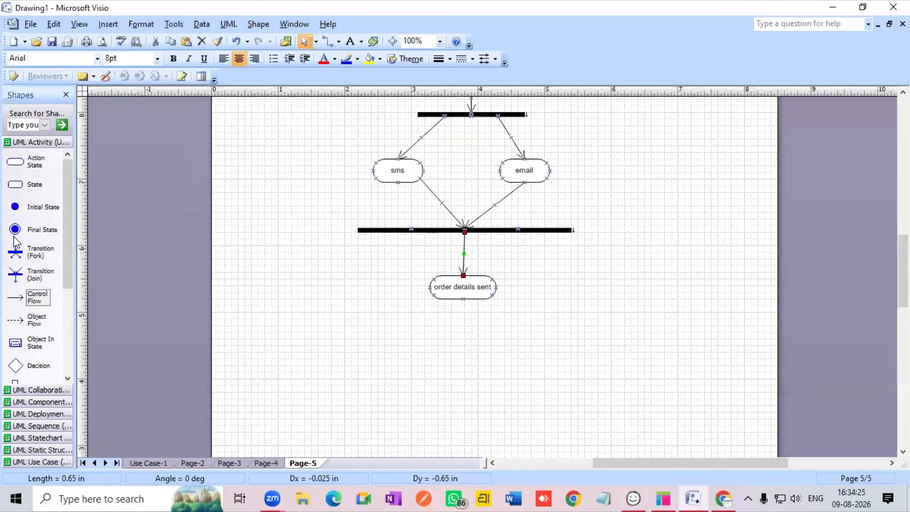
pyautogui.moveTo(15, 229); pyautogui.dragTo(147, 281)
pyautogui.moveTo(338, 331); pyautogui.dragTo(466, 348)
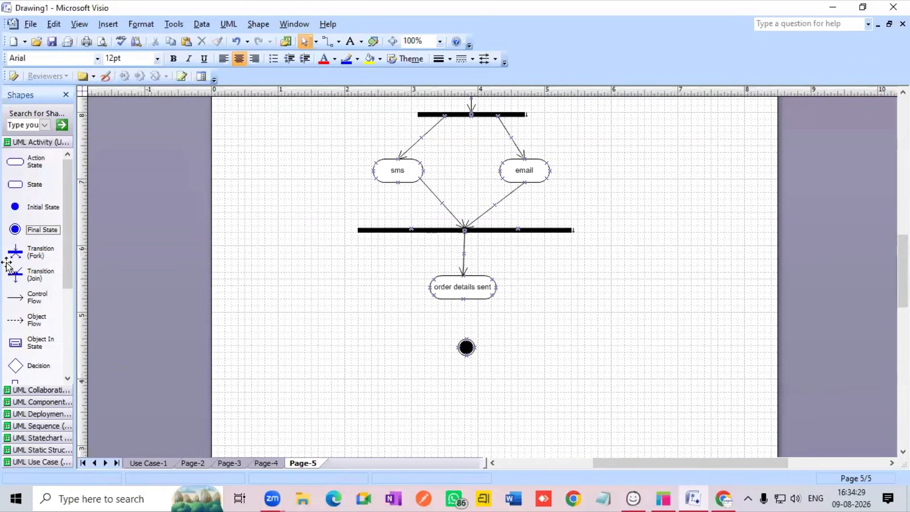
pyautogui.moveTo(13, 302); pyautogui.dragTo(466, 338)
# - Review the order details activity flow on Page-5 from the initial state down to the final state
pyautogui.scroll(4, 522, 321)
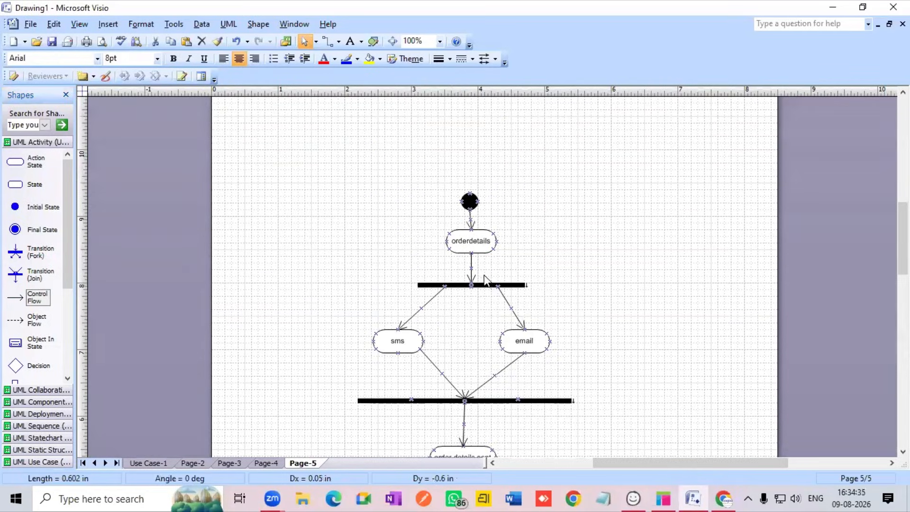
pyautogui.scroll(-2, 488, 281)
pyautogui.scroll(1, 486, 281)
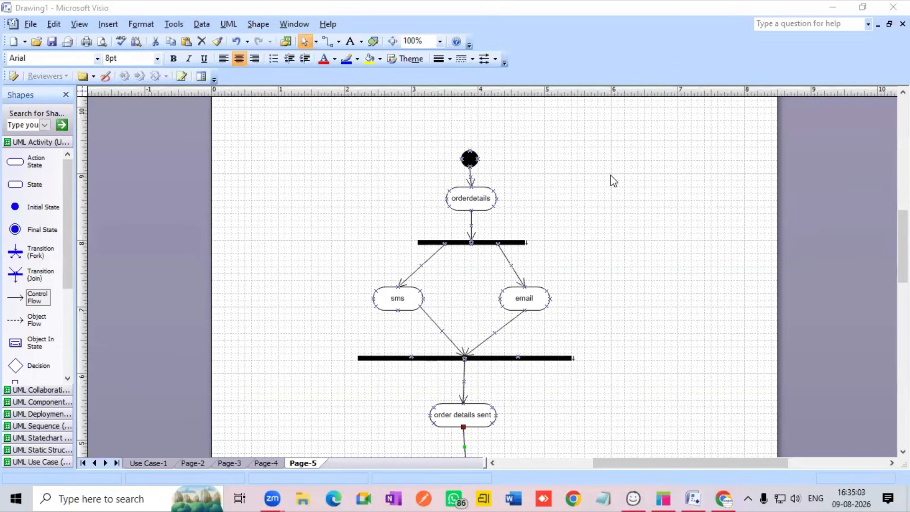
pyautogui.click(610, 175)
pyautogui.click(563, 207)
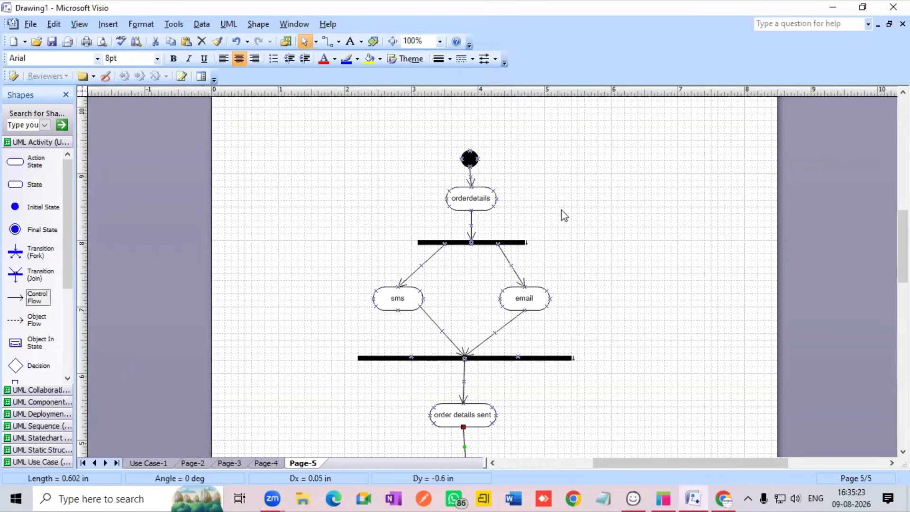
pyautogui.scroll(-1, 561, 210)
pyautogui.scroll(-1, 562, 209)
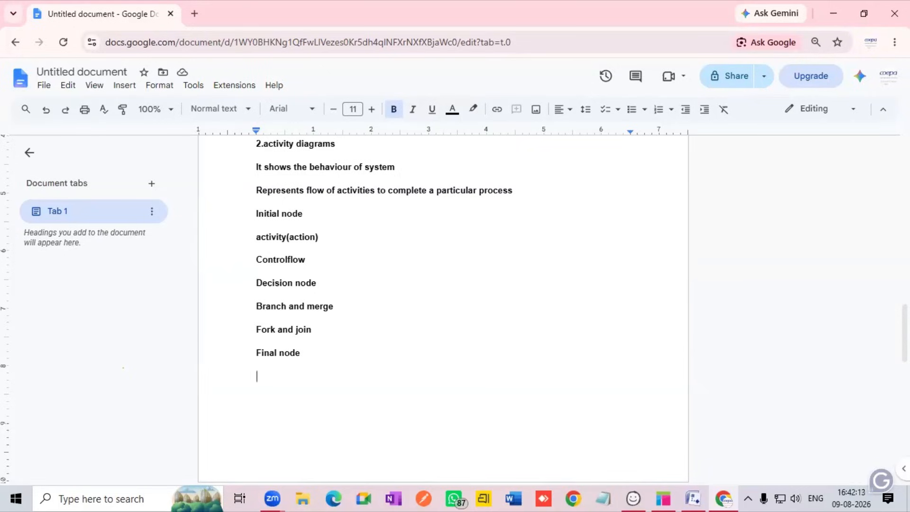
# - In the Google Docs notes, add the line "Wireframes" after "Final node", leaving a blank line between them
pyautogui.press('Return')
pyautogui.press('Return')
pyautogui.write('Wireframes')
pyautogui.press('Return')
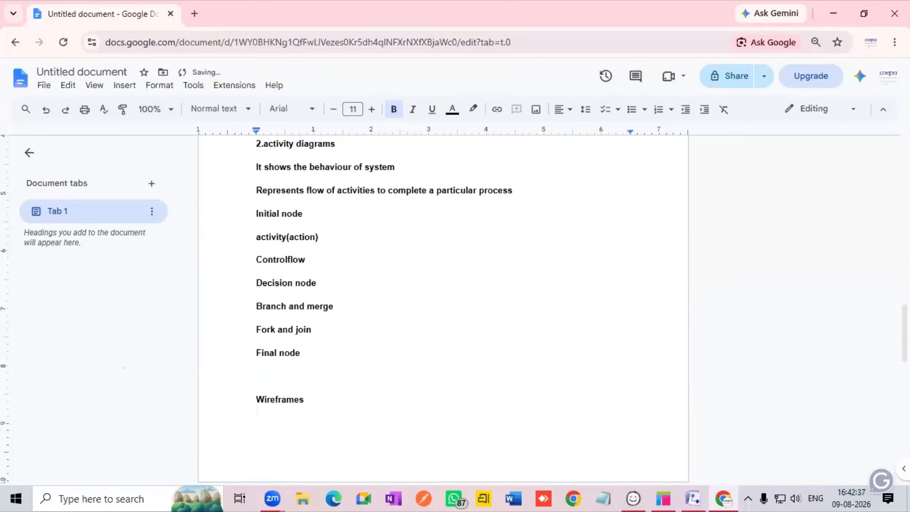
# - Continue on the next page after "Wireframes" and write "It is rough sketch of a web application"
pyautogui.press('Return')
pyautogui.press('Return')
pyautogui.press('Return')
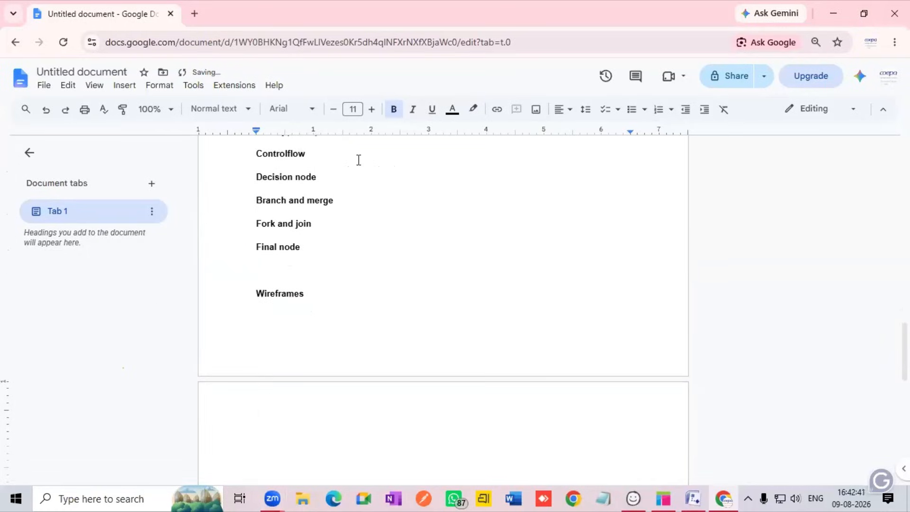
pyautogui.press('BackSpace')
pyautogui.press('BackSpace')
pyautogui.press('BackSpace')
pyautogui.scroll(-3, 339, 299)
pyautogui.press('Return')
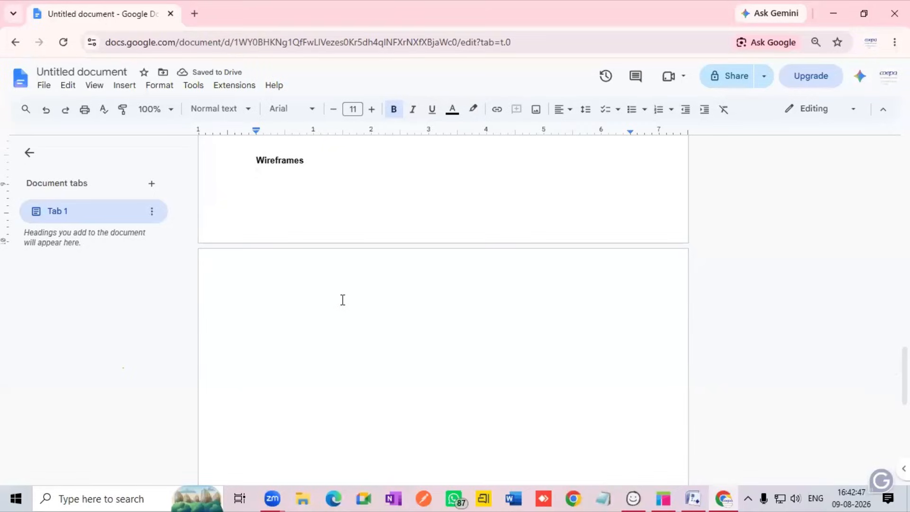
pyautogui.hotkey('ctrl', 'Return')
pyautogui.write('It is')
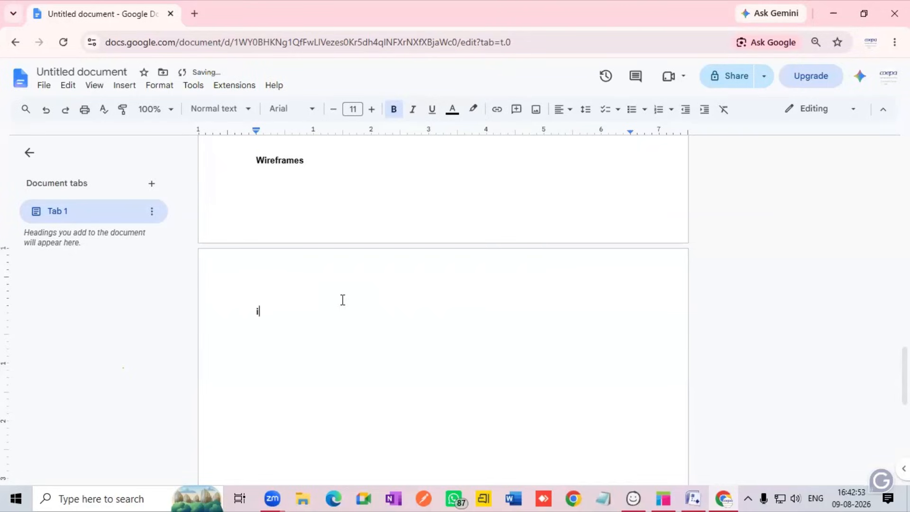
pyautogui.write(' arough sketch of a web application')
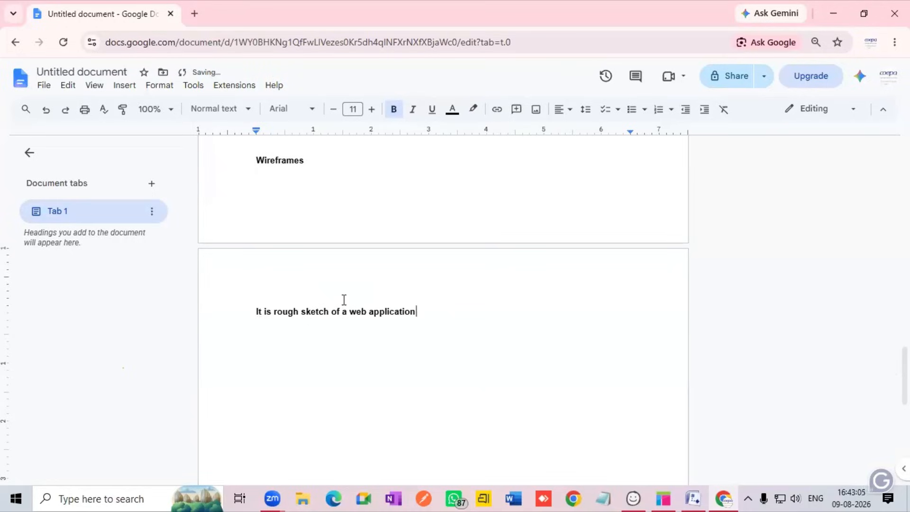
# - Extend the first wireframes line with "or mobile application" and add the line "It represents a skelton body" below it
pyautogui.write(' or mobile application')
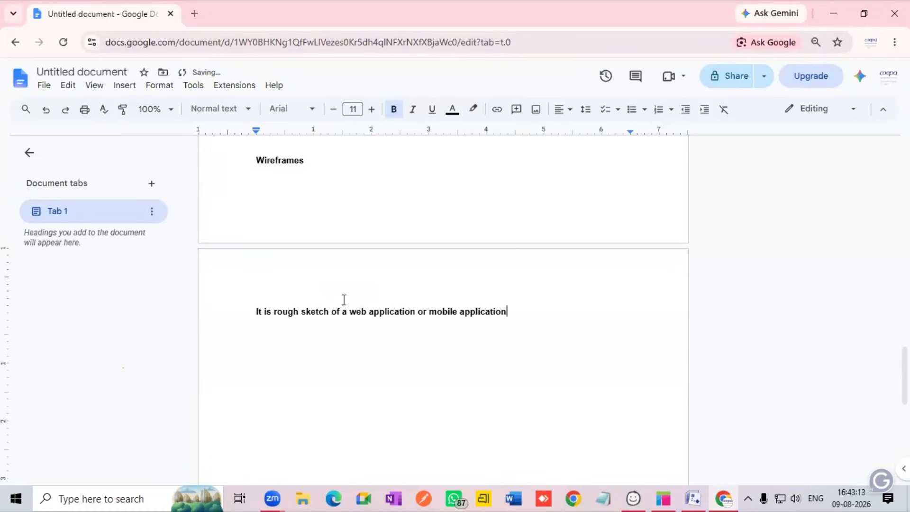
pyautogui.press('Return')
pyautogui.write('it represents a sk')
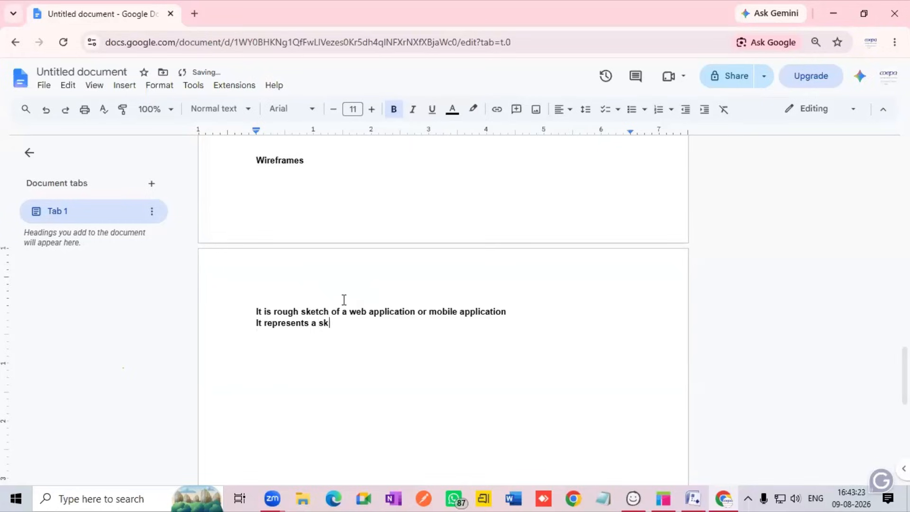
pyautogui.write('elton body')
pyautogui.press('Return')
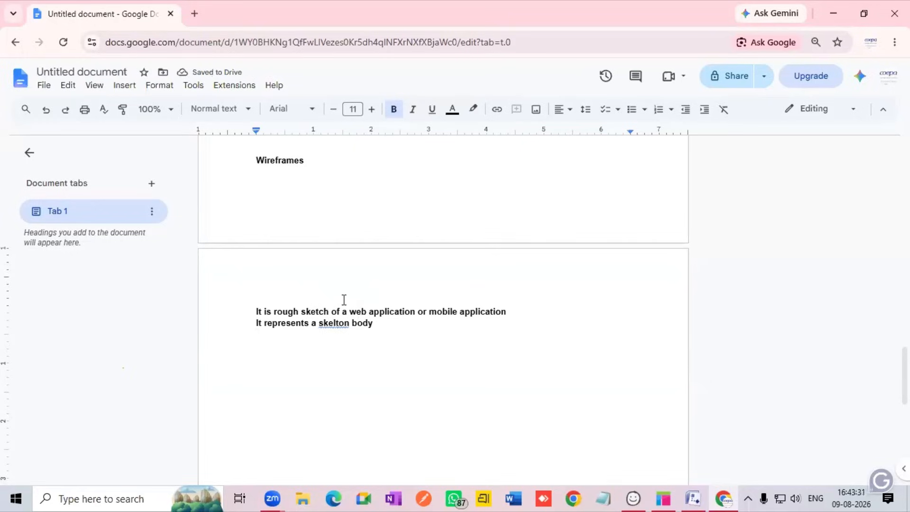
# - Add the line "We will draw using pen and paper" under the skeleton body line
pyautogui.write('We will')
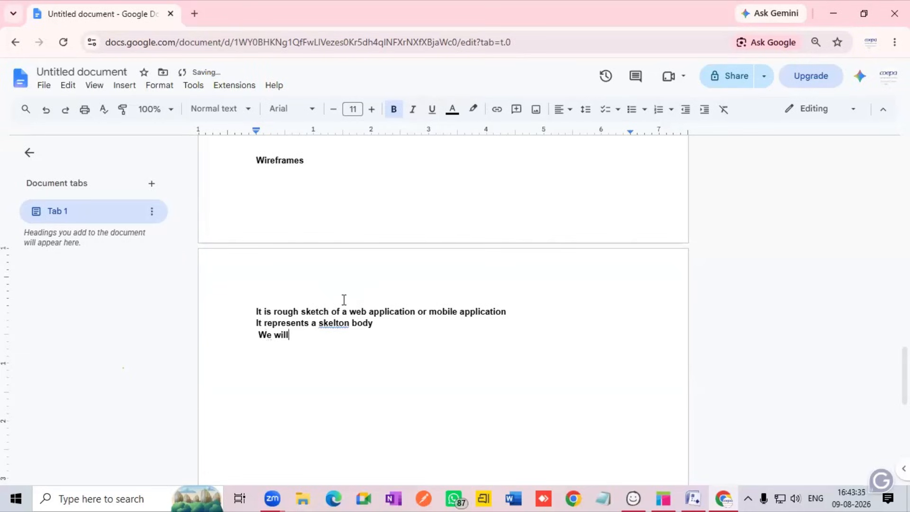
pyautogui.write(' draw using')
pyautogui.press('BackSpace')
pyautogui.press('BackSpace')
pyautogui.write('g pen and ')
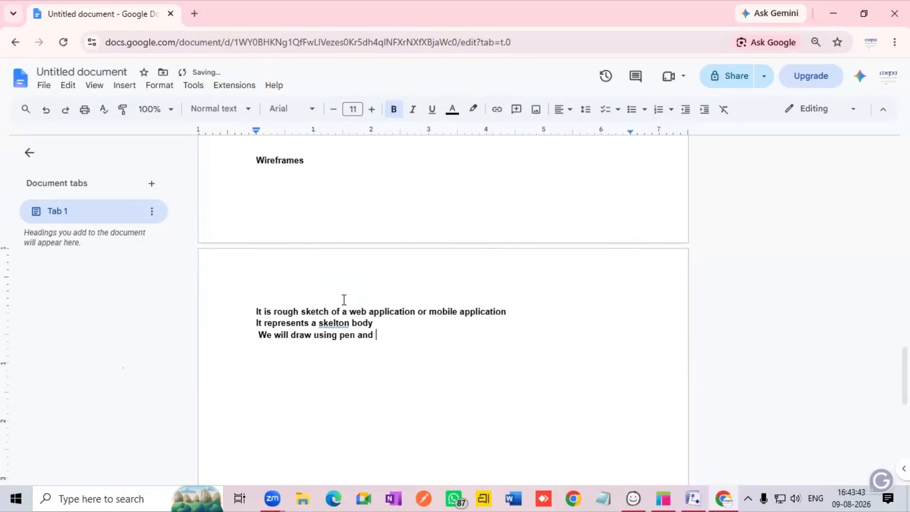
pyautogui.write('paper')
pyautogui.press('Return')
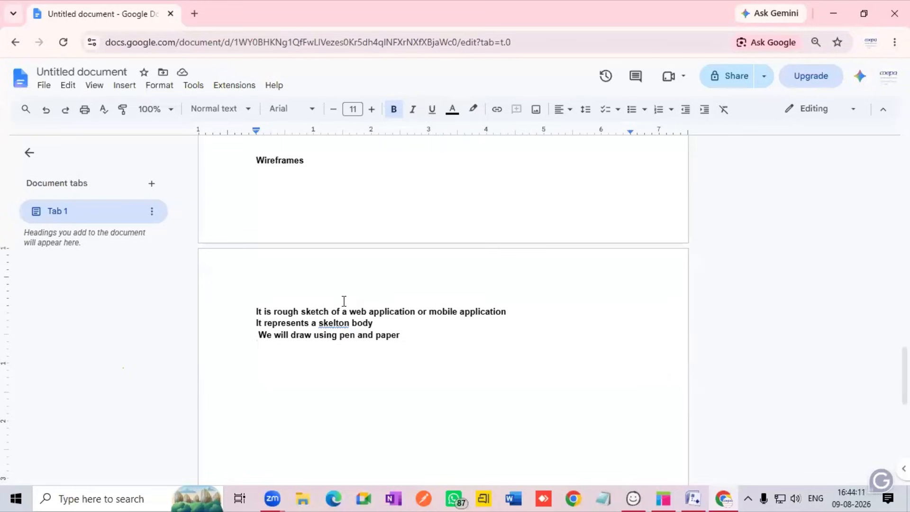
# - Leave a blank line after the pen and paper note and write "It shows structure of a web application"
pyautogui.press('Return')
pyautogui.write('It shows structure of a web application')
pyautogui.press('Return')
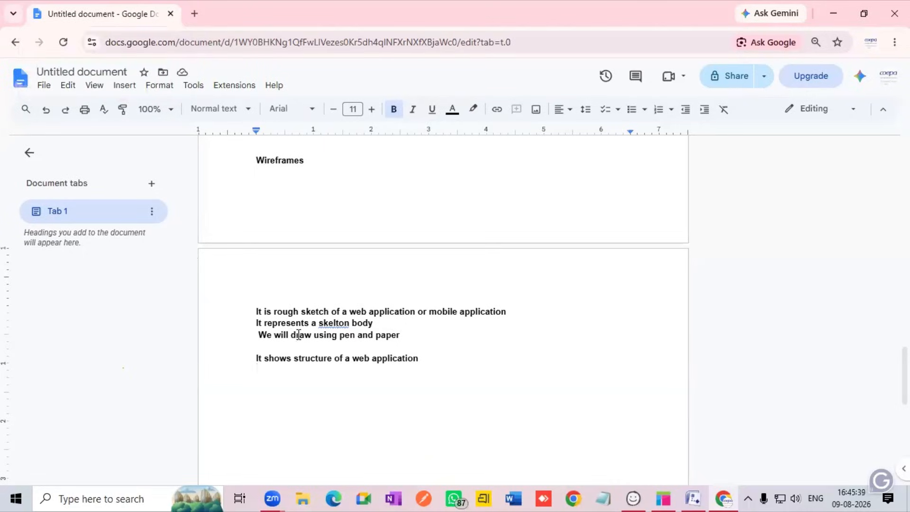
# - Start a "Mockups" section after a blank line, with "Advanced structure of a wireframes" as its first line
pyautogui.press('Return')
pyautogui.write('mockups')
pyautogui.press('Return')
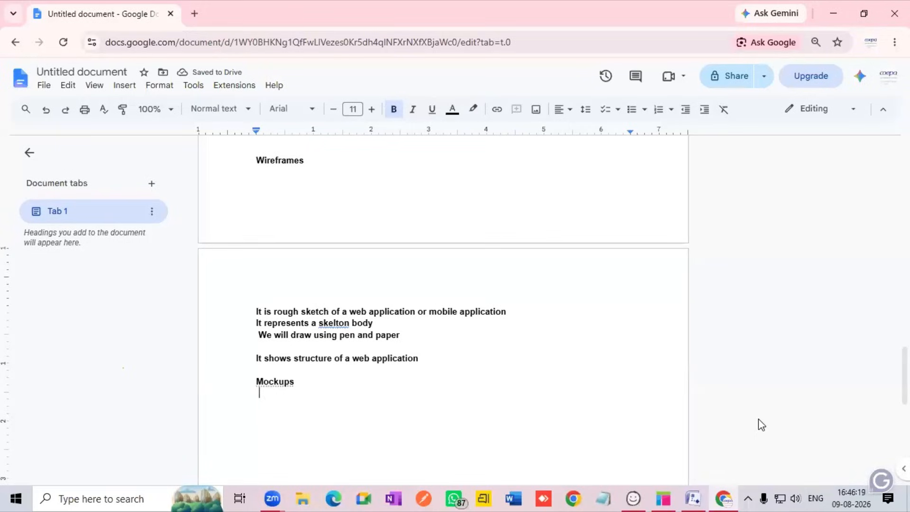
pyautogui.press('Return')
pyautogui.write('ad')
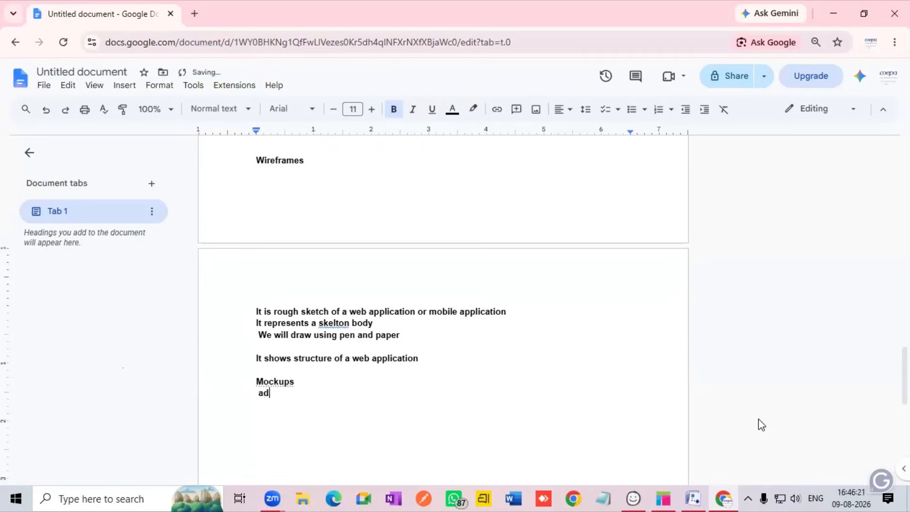
pyautogui.write('vanced structu')
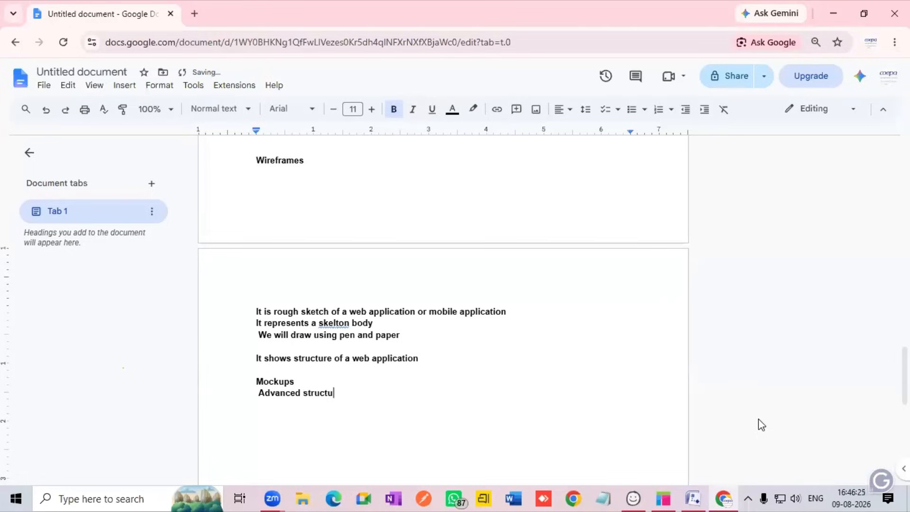
pyautogui.write('re of a wireframes')
pyautogui.press('Return')
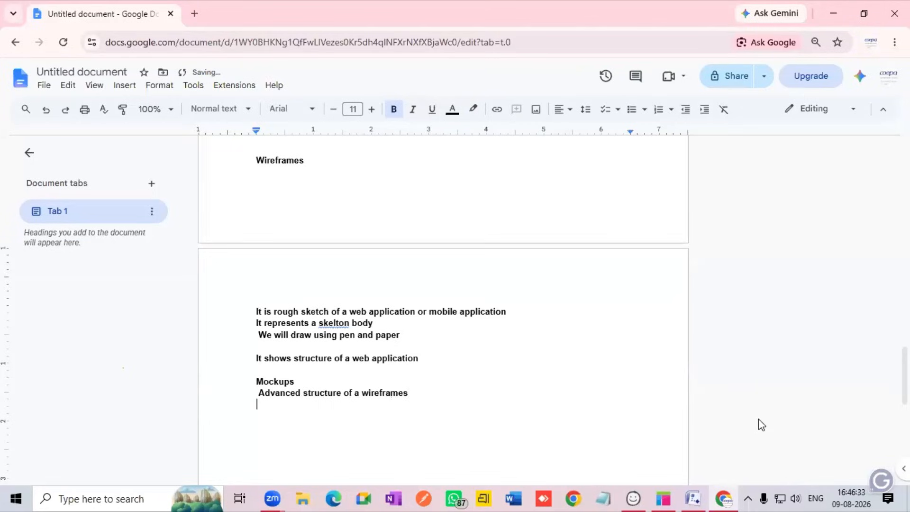
# - Add the line "Mockups are static" to the Mockups section
pyautogui.write('mockups')
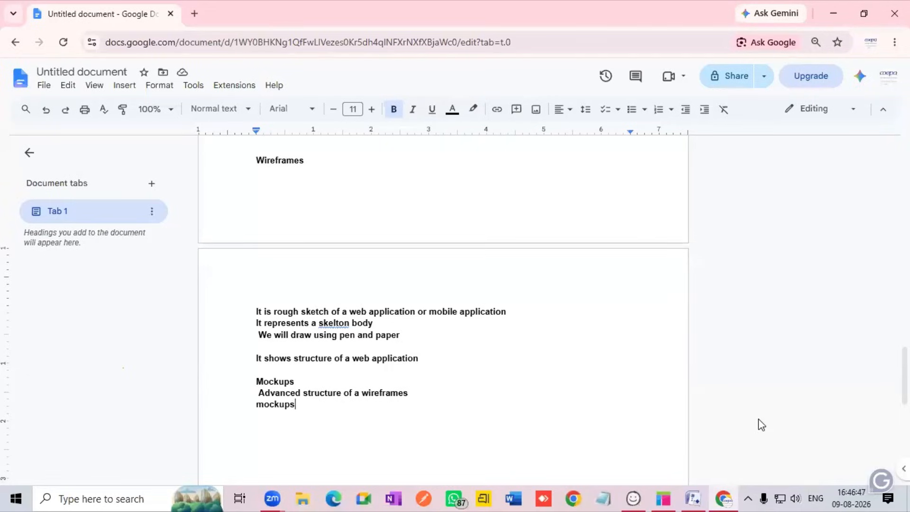
pyautogui.write('are st')
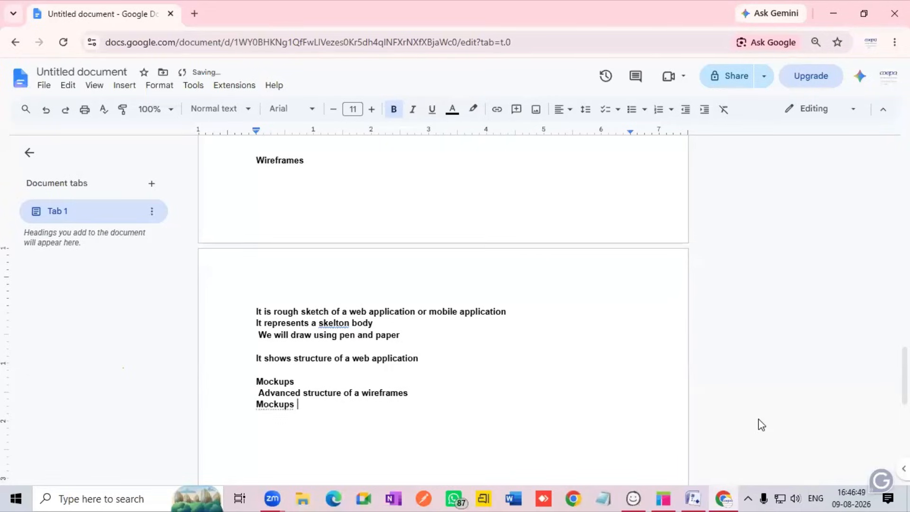
pyautogui.write('atic')
pyautogui.press('Return')
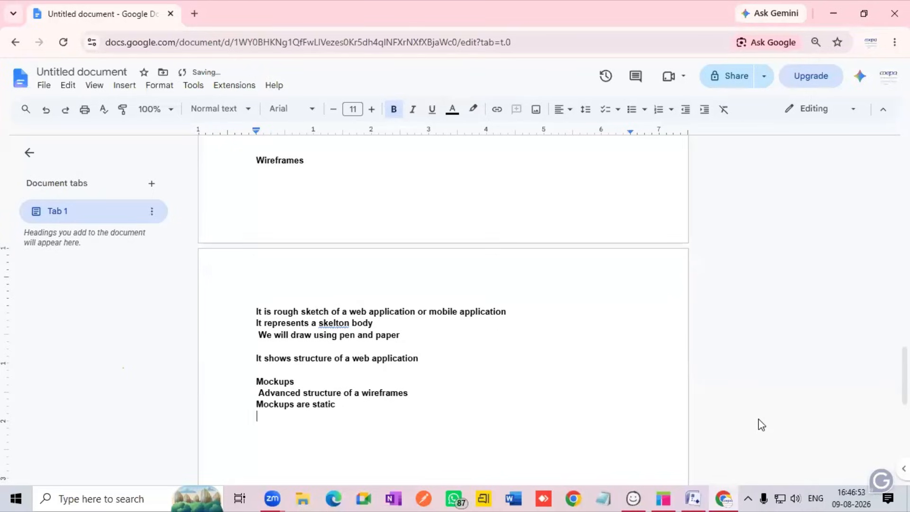
# - Write "It here we can add colors,images,brand logos" under "Mockups are static", with a space between "add" and "colors"
pyautogui.write('It here we can add')
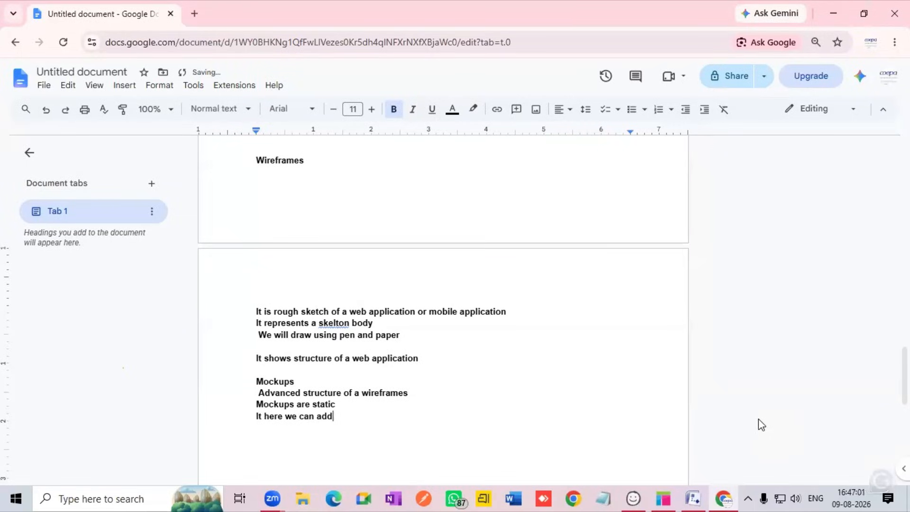
pyautogui.write('colors')
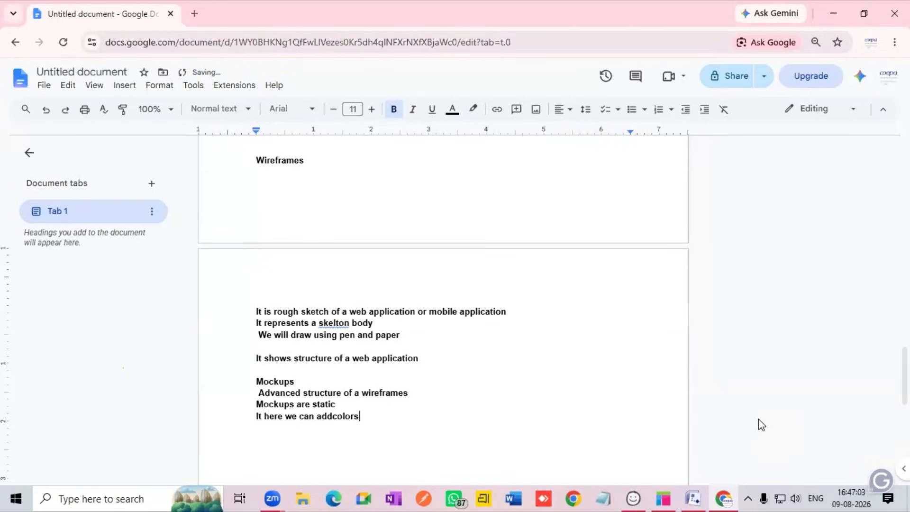
pyautogui.press('Left')
pyautogui.press('Left')
pyautogui.press('Left')
pyautogui.press('Left')
pyautogui.press('Left')
pyautogui.press('Left')
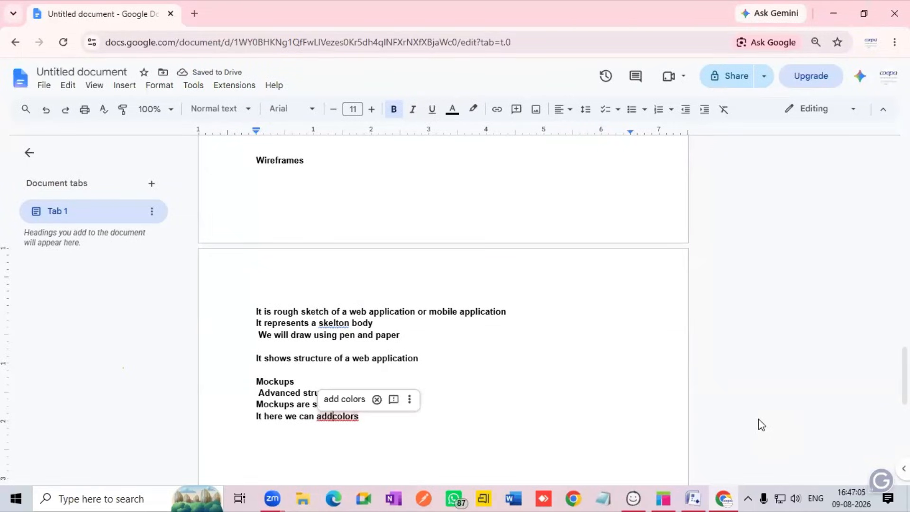
pyautogui.press('Down')
pyautogui.press('Down')
pyautogui.press('Down')
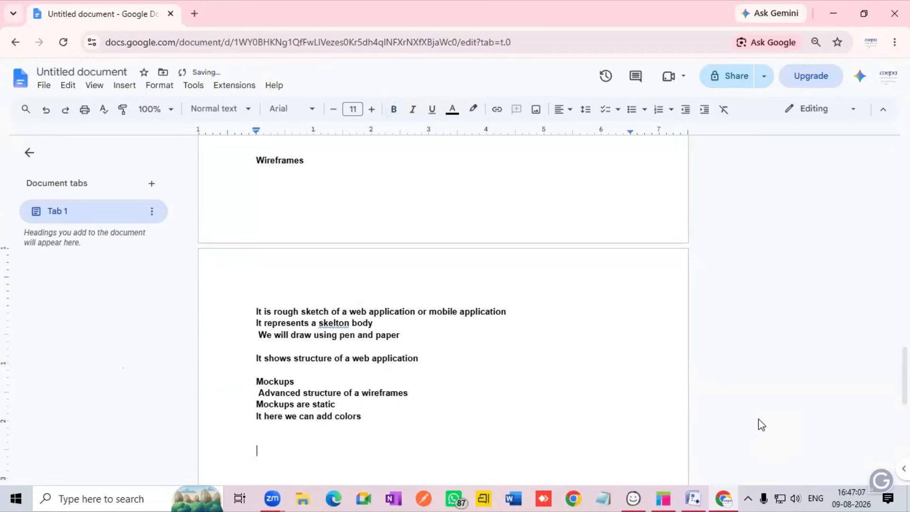
pyautogui.press('BackSpace')
pyautogui.press('BackSpace')
pyautogui.press('BackSpace')
pyautogui.write(',images,brand logos')
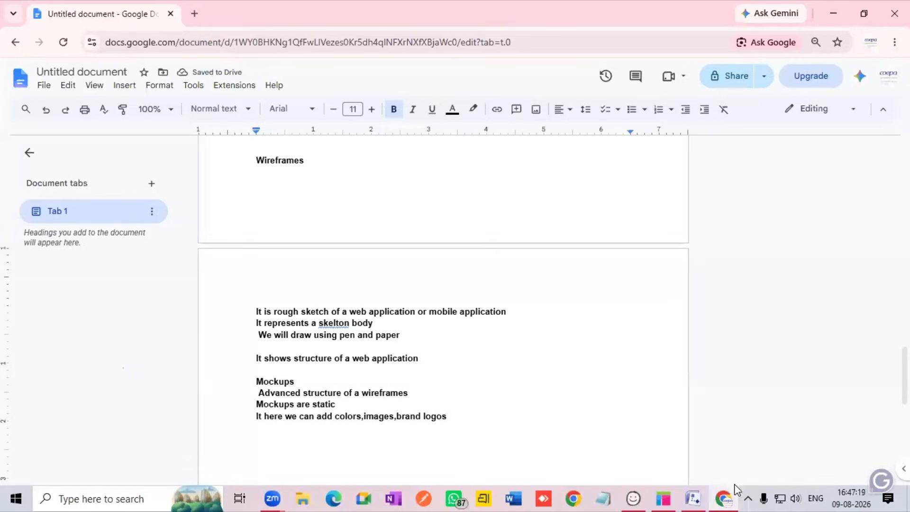
# - Start a "Prototypes" section after a blank line below the Mockups notes, with the line "It is a advanced version of mockups"
pyautogui.scroll(-2, 457, 308)
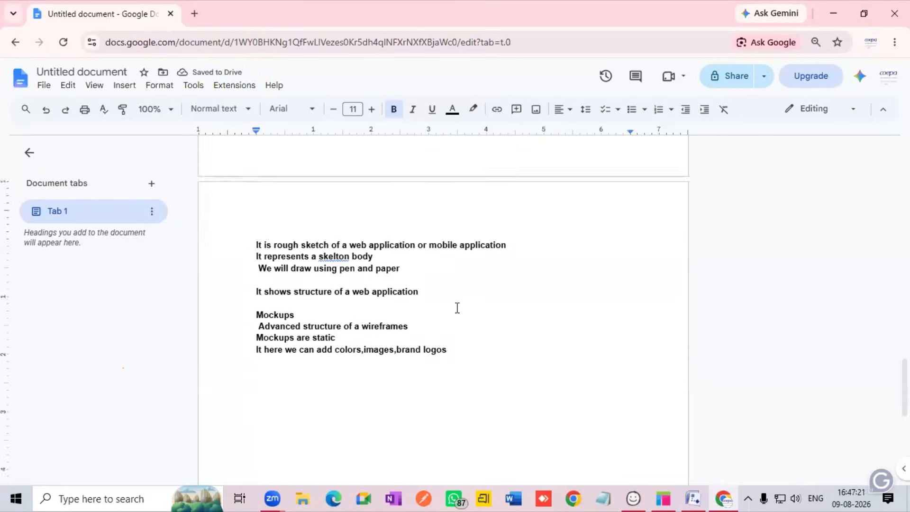
pyautogui.scroll(-2, 458, 307)
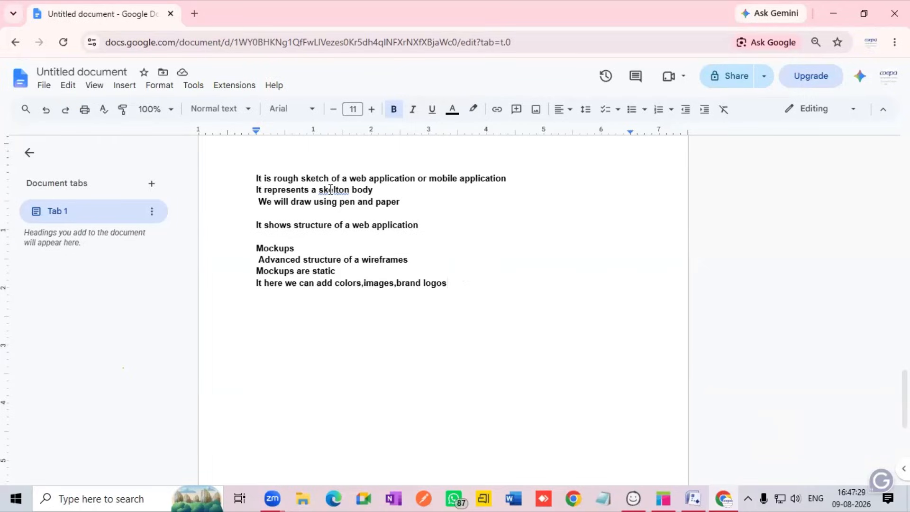
pyautogui.scroll(-6, 331, 189)
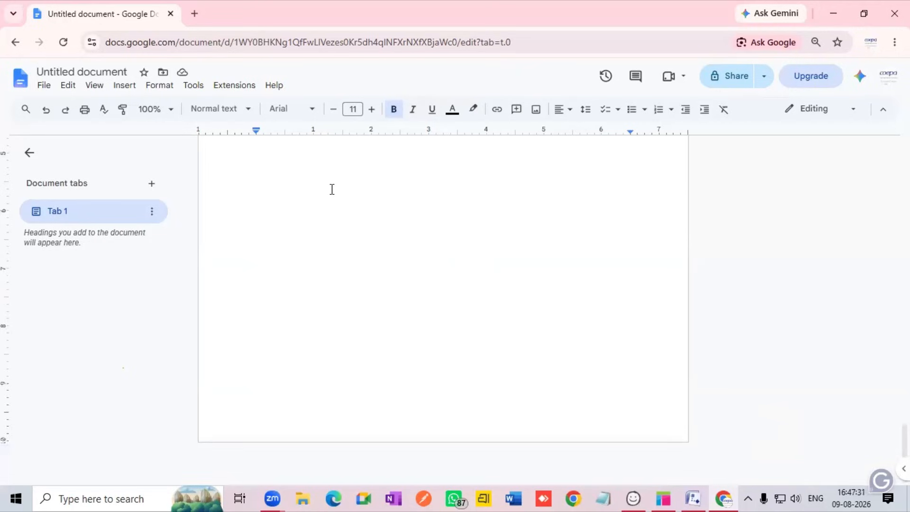
pyautogui.scroll(6, 332, 189)
pyautogui.press('Return')
pyautogui.press('Return')
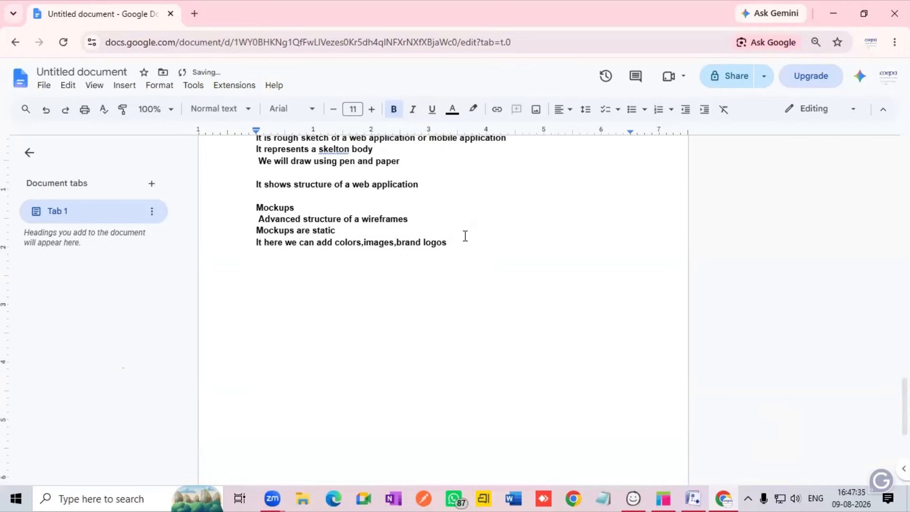
pyautogui.write('prototypes')
pyautogui.press('Return')
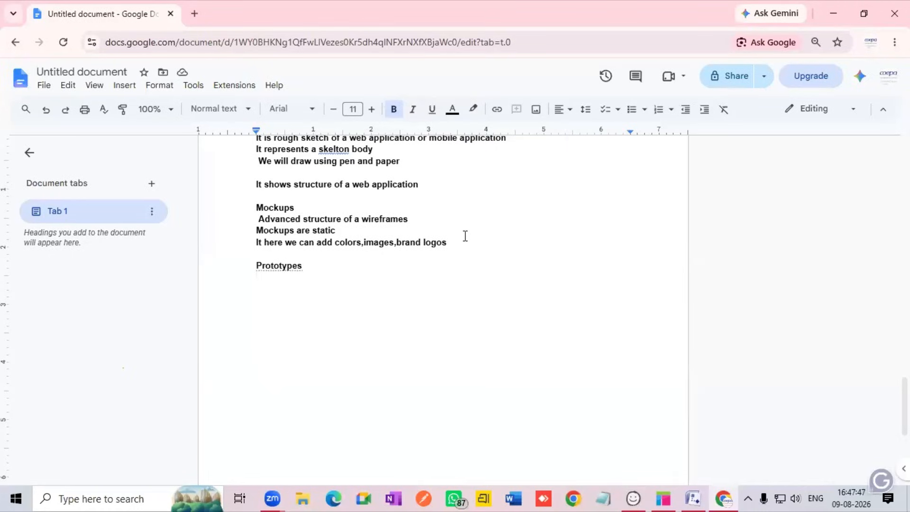
pyautogui.write('It is ')
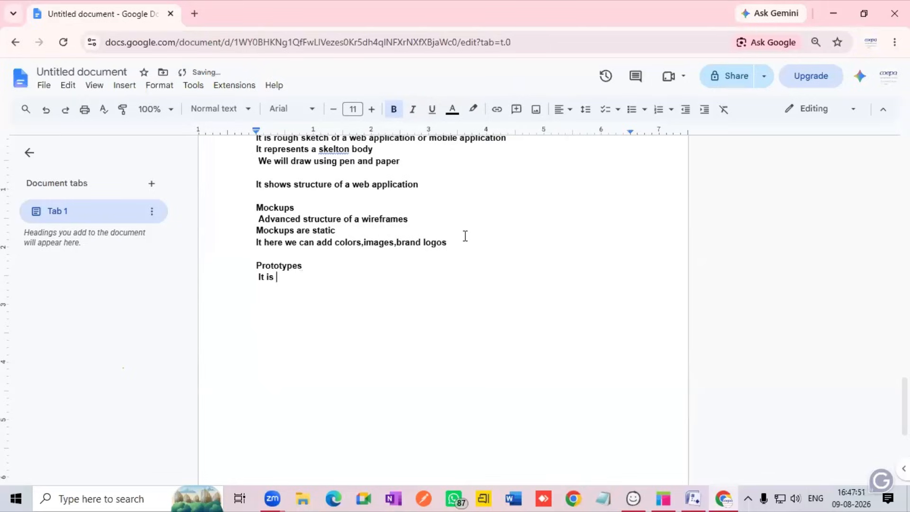
pyautogui.write('a advanced version ')
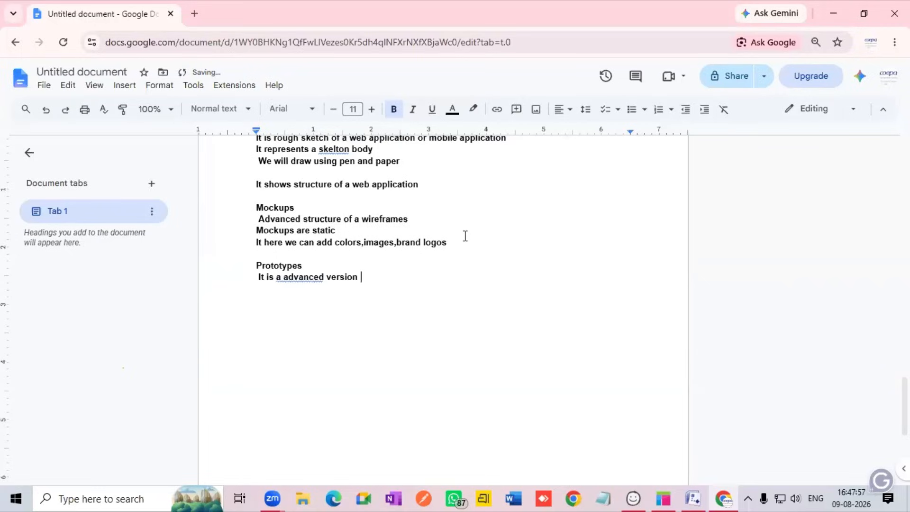
pyautogui.write('of mockups')
pyautogui.press('Return')
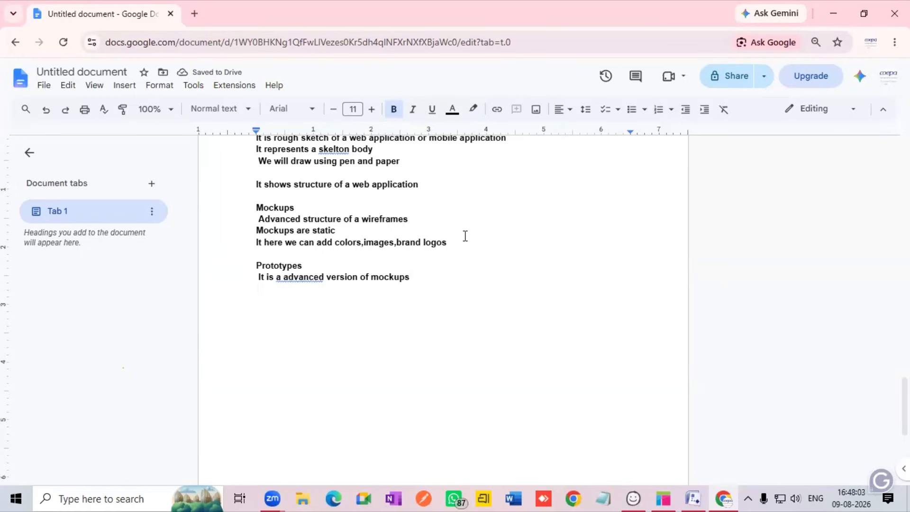
# - Add the lines "Here we can interact with application" and "Working demo of a application" to the Prototypes section
pyautogui.write('h')
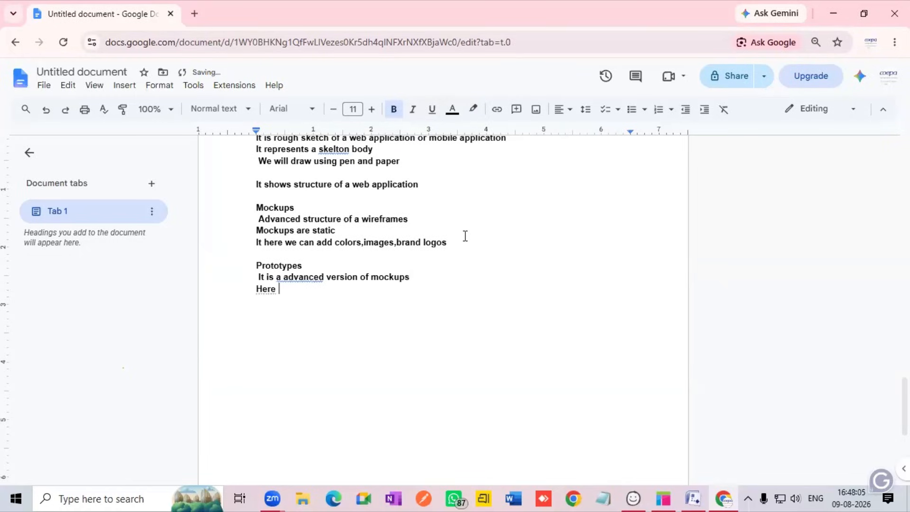
pyautogui.write('we can interact ')
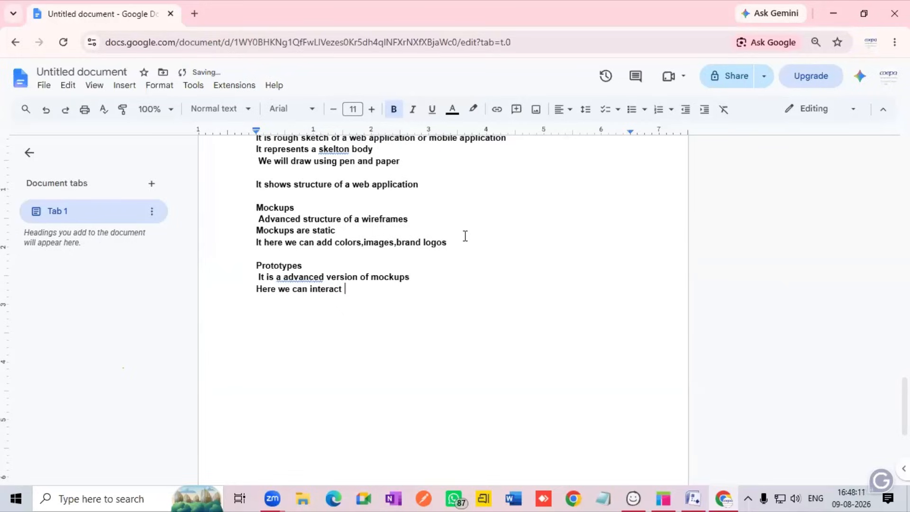
pyautogui.write('with application')
pyautogui.press('Return')
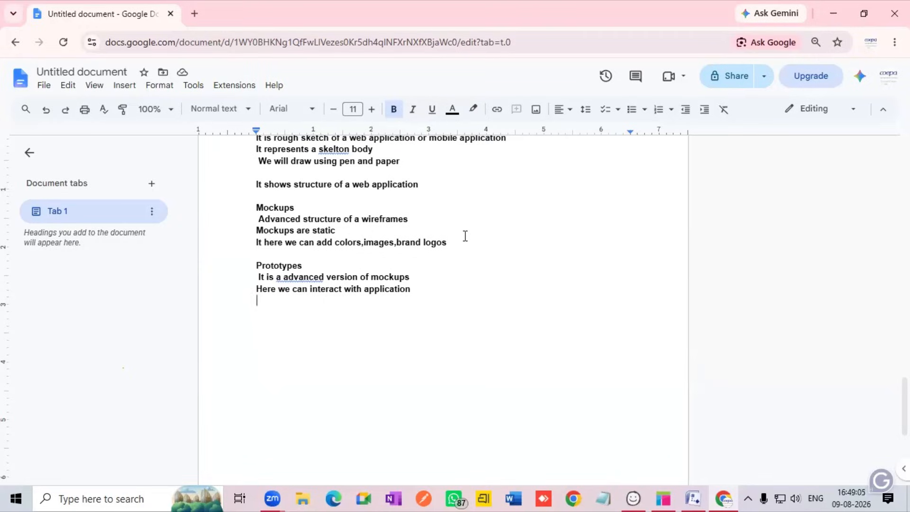
pyautogui.write('workin')
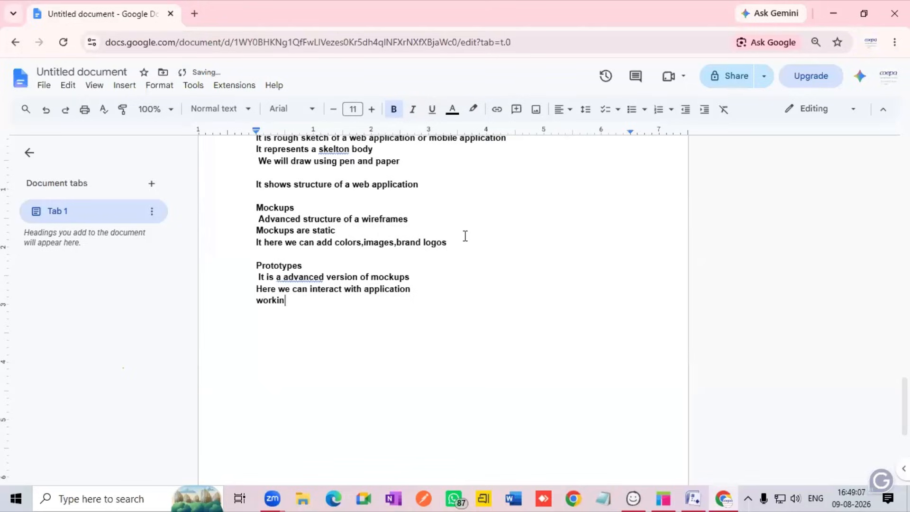
pyautogui.write('g demo of a app')
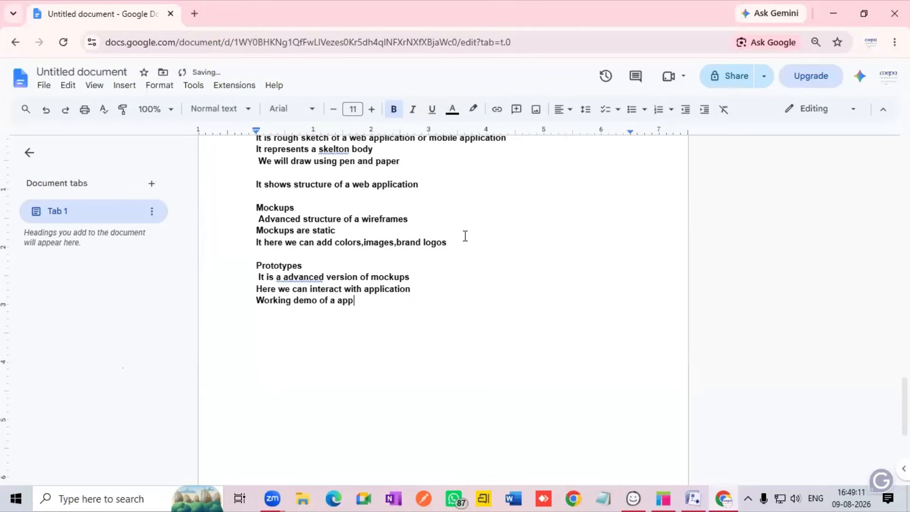
pyautogui.write('lication')
pyautogui.press('Return')
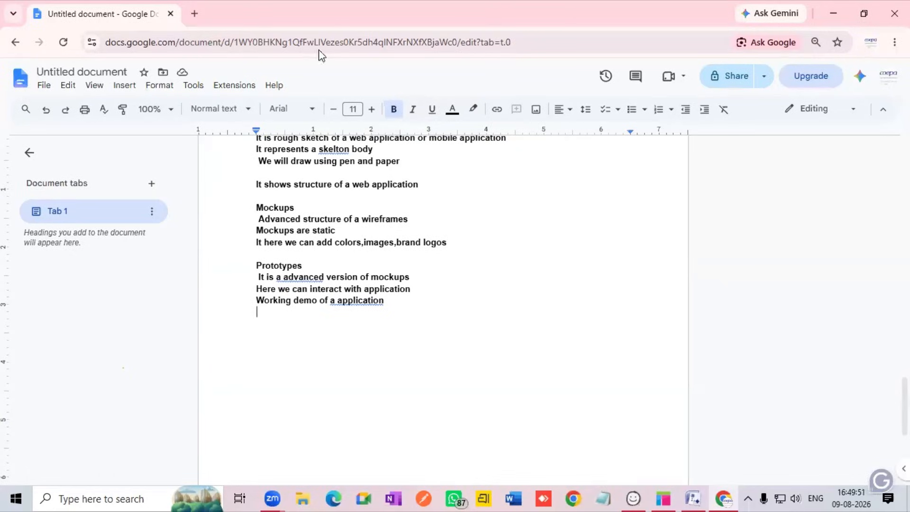
# - Leave a blank line after the Prototypes notes and add the line "Balsamiq"
pyautogui.press('Return')
pyautogui.write('balsamiq')
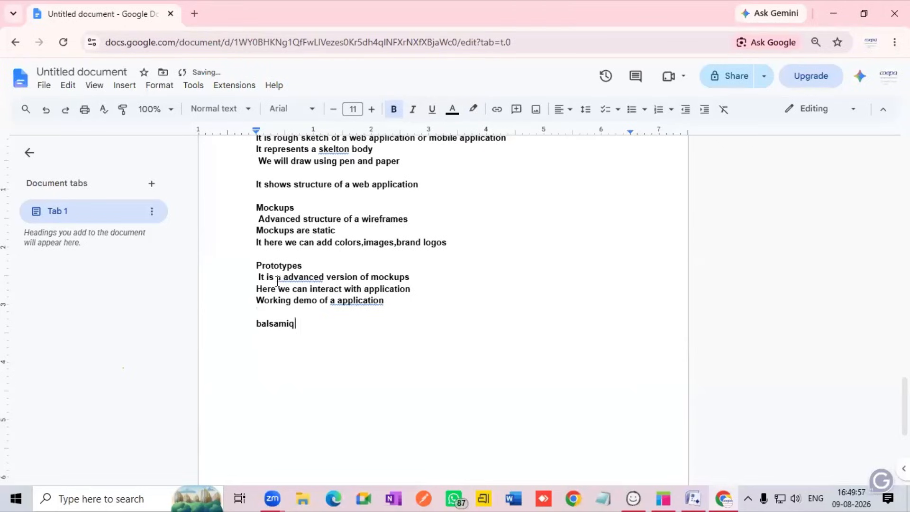
pyautogui.press('Return')
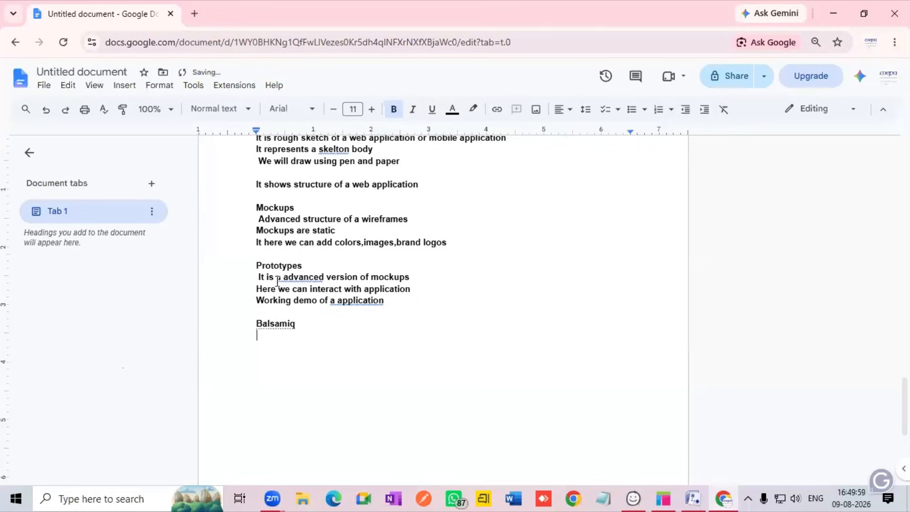
# - Write "It is a low fidelity tool" under the Balsamiq heading and start a new line
pyautogui.write('It is a low fi')
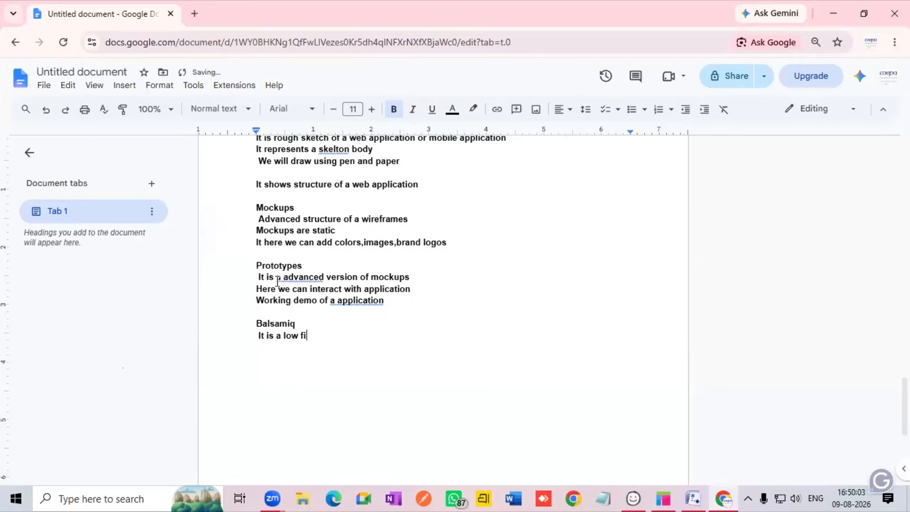
pyautogui.write('delity tool')
pyautogui.press('Return')
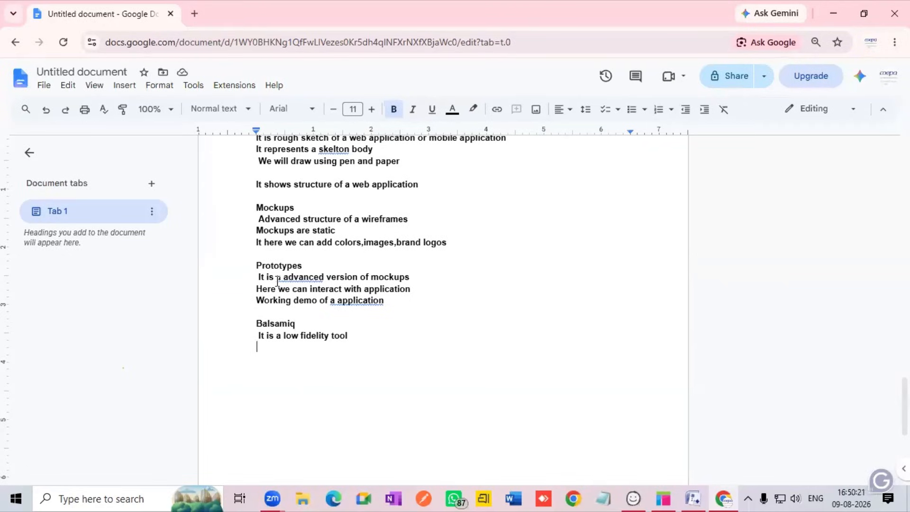
# - Write "It is developed by" followed by the developer's full name, correcting the misspelled "devlioped" and "bvy"
pyautogui.write('It is devlioped bvy')
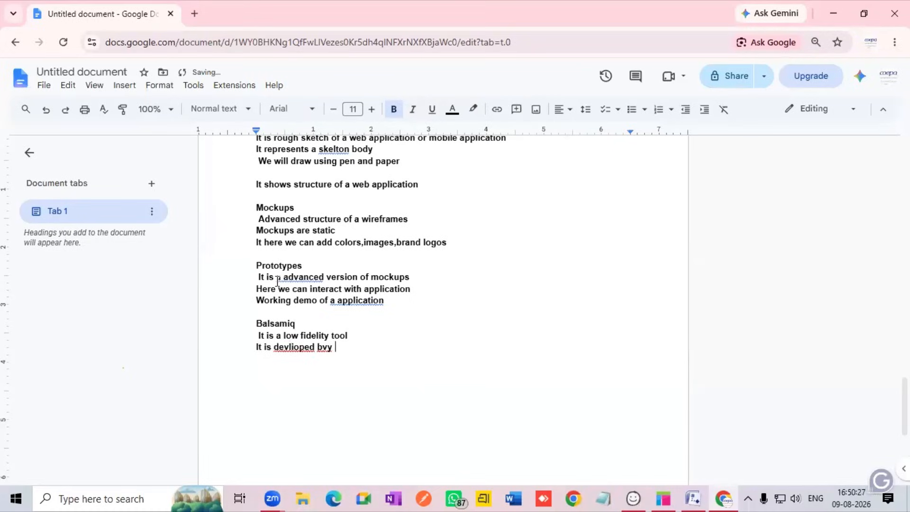
pyautogui.press('Left')
pyautogui.press('Left')
pyautogui.click(292, 347)
pyautogui.click(302, 330)
pyautogui.click(343, 351)
pyautogui.press('BackSpace')
pyautogui.press('BackSpace')
pyautogui.write('y peldi gulz')
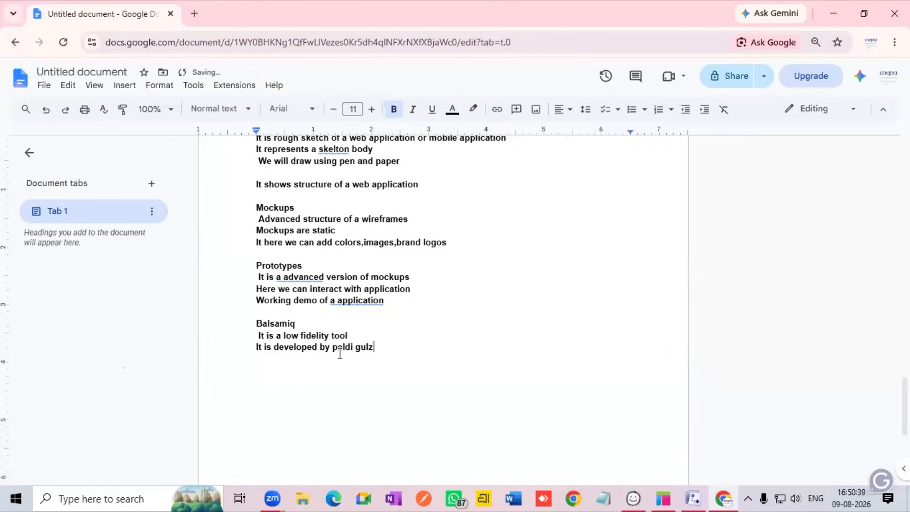
pyautogui.write('ani')
# - Check the spelling options for the developer's name, dismiss them and append "in 2003" to the line
pyautogui.rightClick(347, 348)
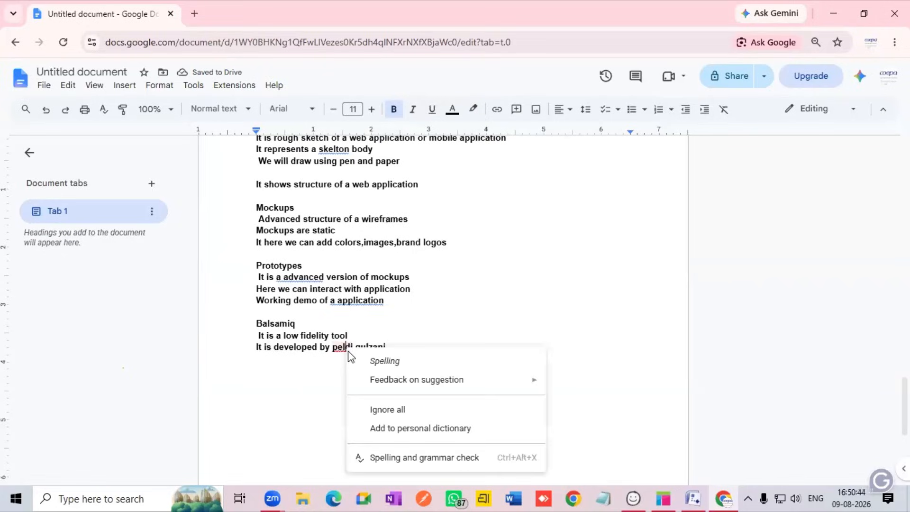
pyautogui.click(340, 382)
pyautogui.click(400, 351)
pyautogui.write('in 2003')
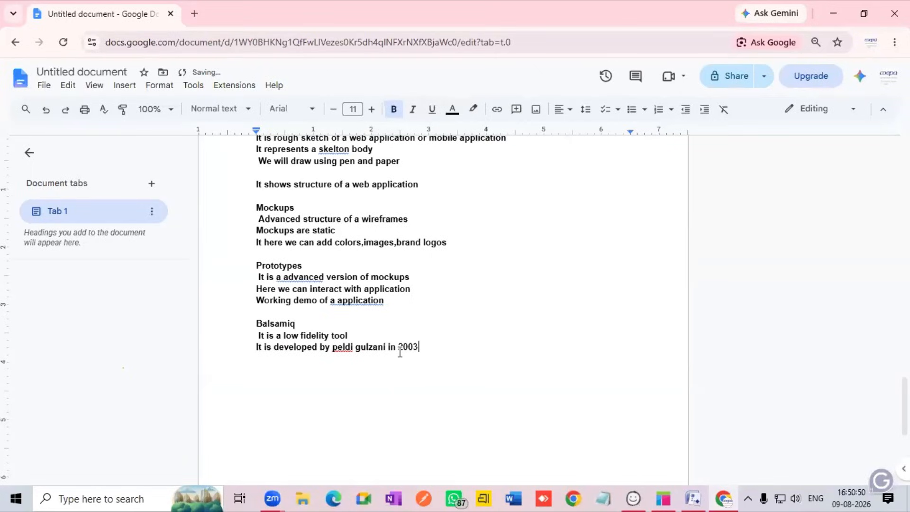
# - Start an "Axure RP" section after a blank line below the Balsamiq notes, with the line "Rapid prototyping"
pyautogui.press('Return')
pyautogui.press('Return')
pyautogui.write('Axure RP')
pyautogui.press('Return')
pyautogui.write('rapid pr')
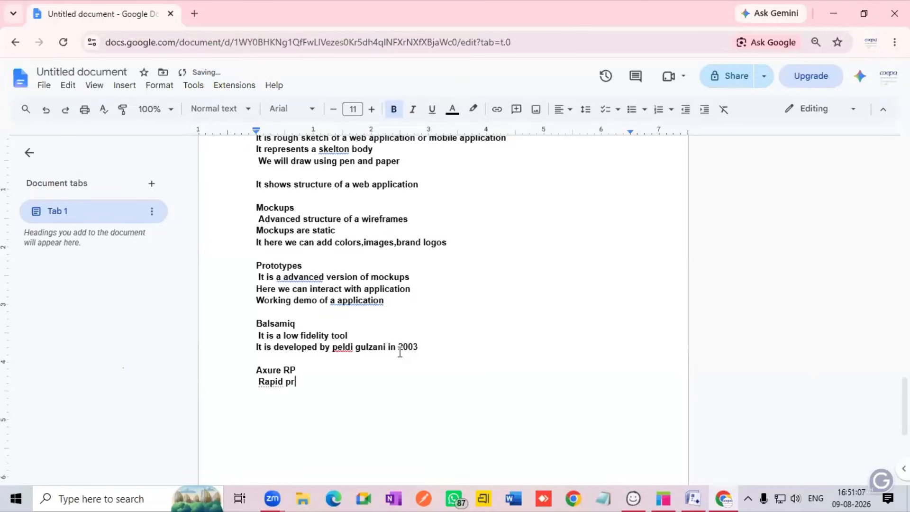
pyautogui.write('ototyping')
pyautogui.press('Return')
# - Add the line "It is developed by adobe in 2002" to the Axure RP section
pyautogui.write('It is ')
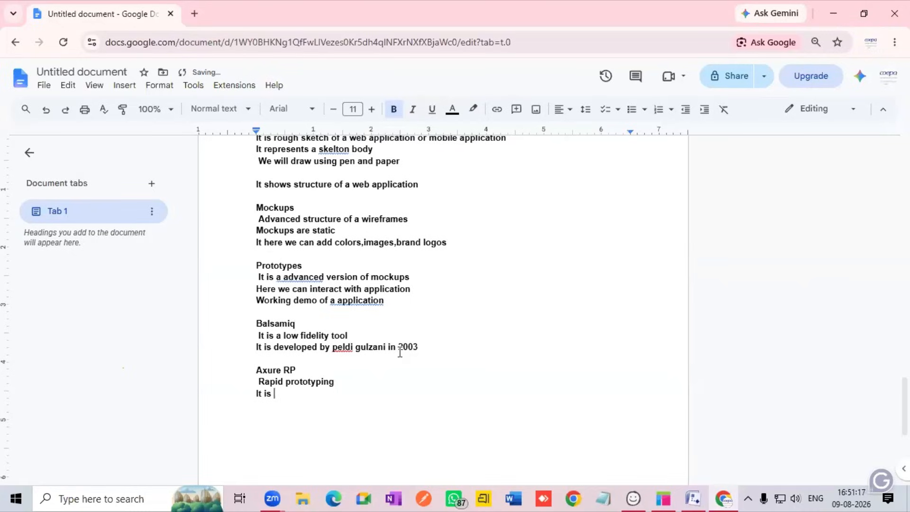
pyautogui.write('developed by adobe ')
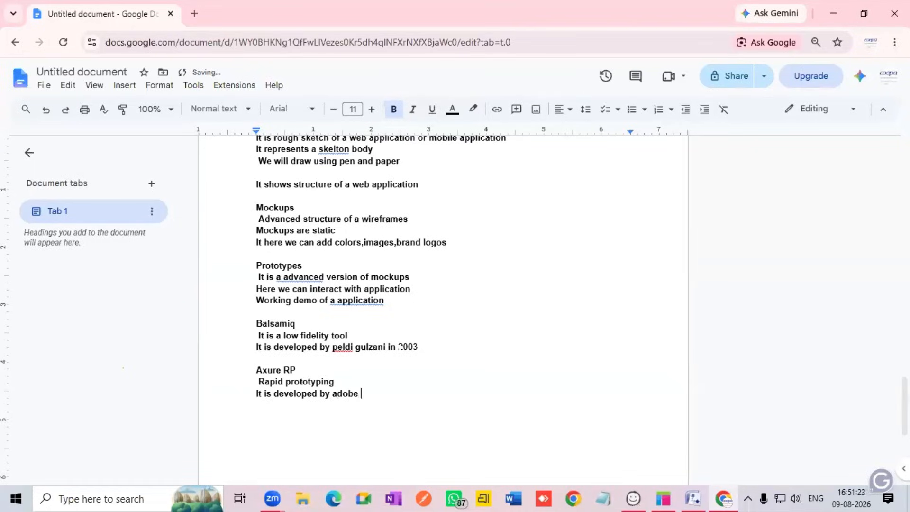
pyautogui.write('in')
pyautogui.write('2003')
pyautogui.press('BackSpace')
pyautogui.write('2')
pyautogui.press('Return')
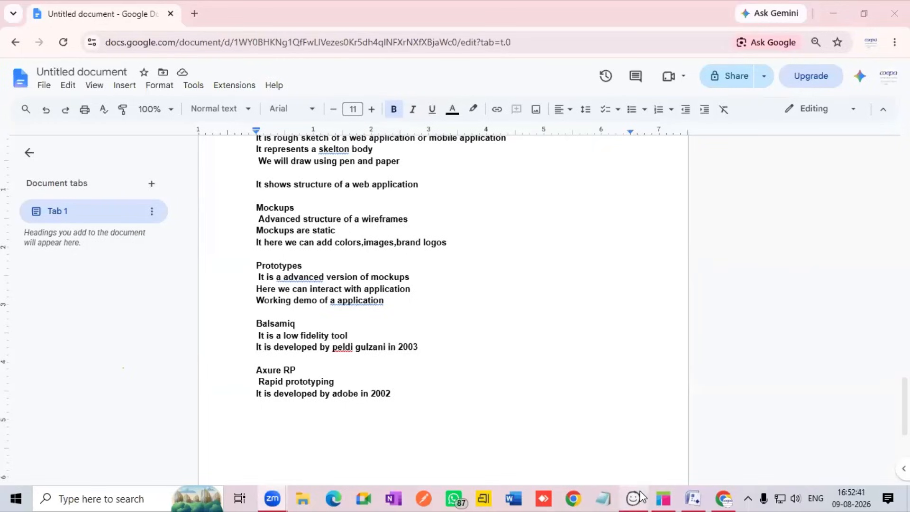
# - Switch to the Balsamiq project and rename the mockup "New Mockup 1" as "Registrationpage"
pyautogui.moveTo(641, 497)
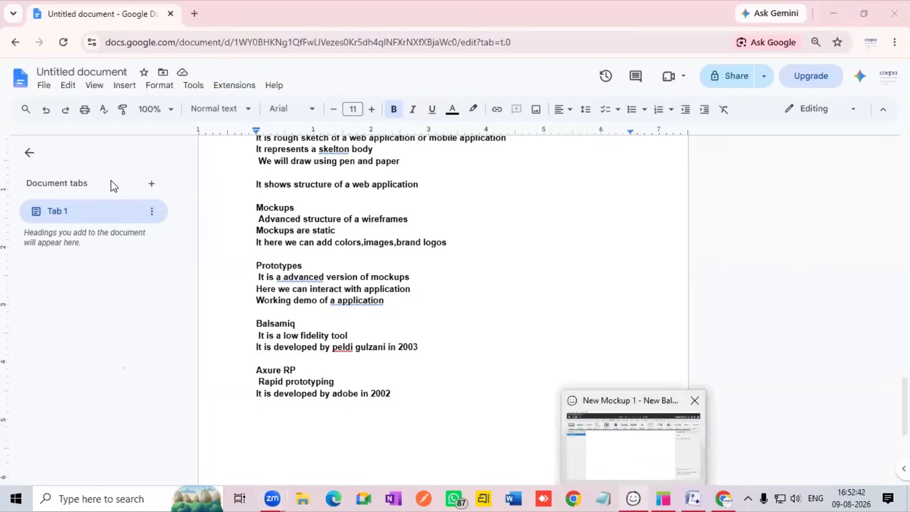
pyautogui.hotkey('alt', 'Tab')
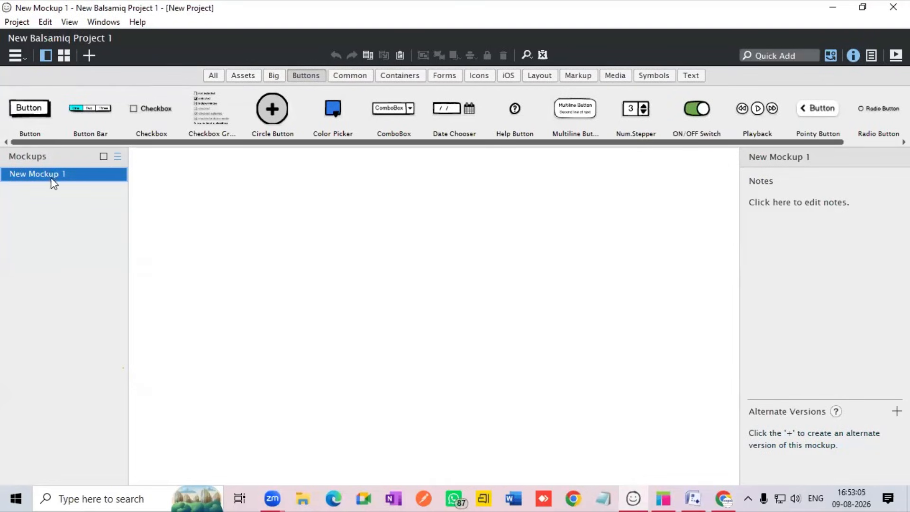
pyautogui.rightClick(82, 180)
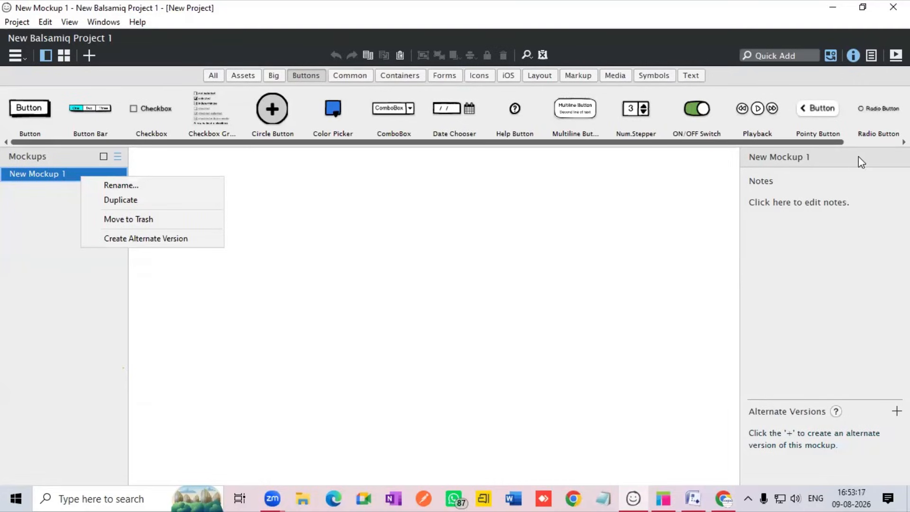
pyautogui.click(135, 188)
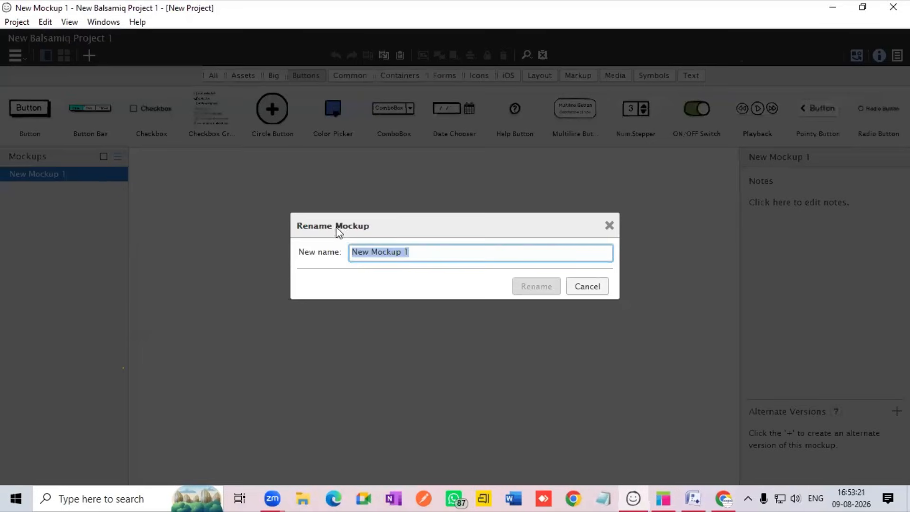
pyautogui.press('BackSpace')
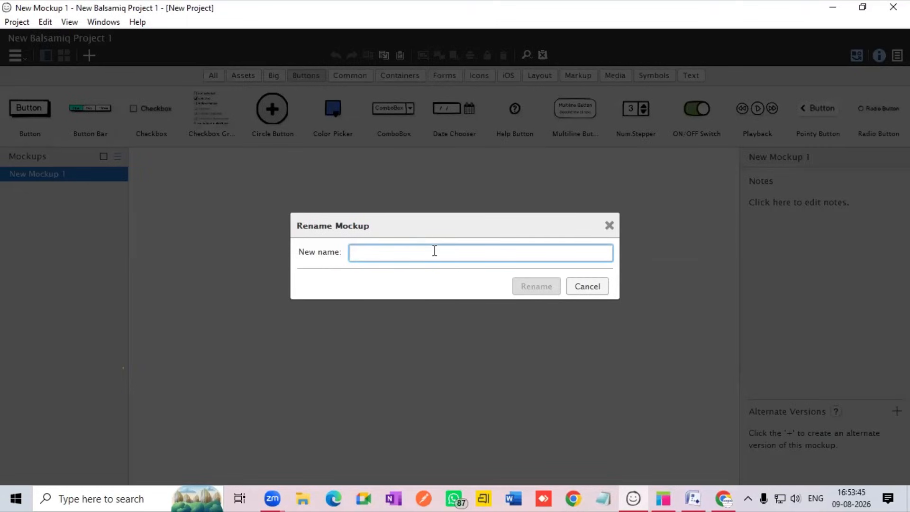
pyautogui.write('Regi')
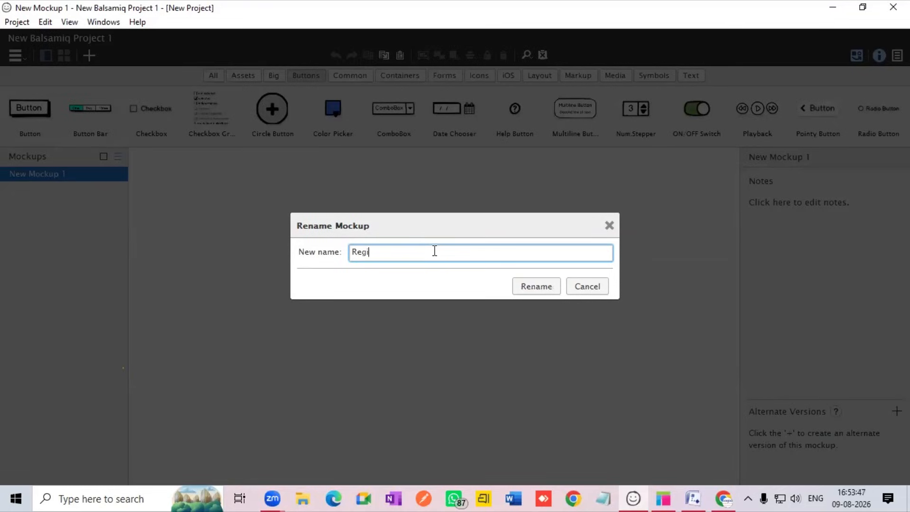
pyautogui.write('strationpage')
pyautogui.press('Return')
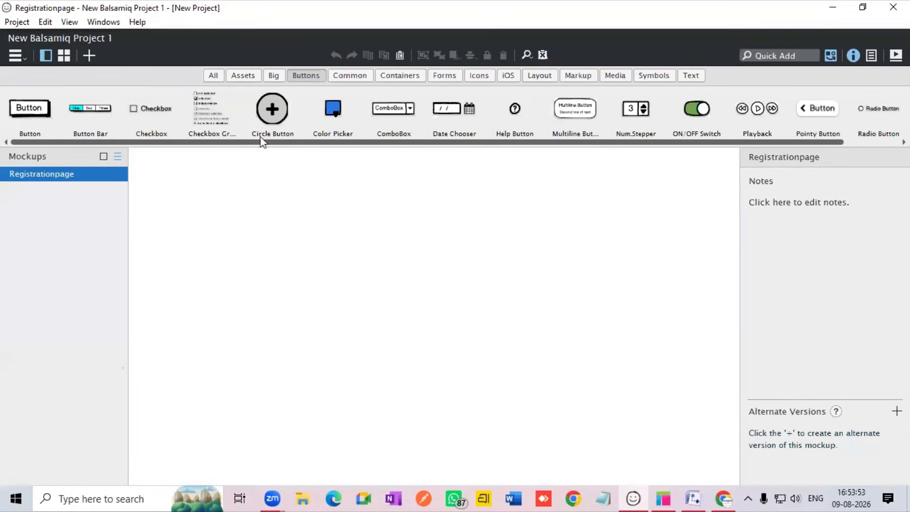
# - Place a Browser control of 450 by 400 at X 108, Y 33 on the Registrationpage mockup and open its text
pyautogui.click(353, 77)
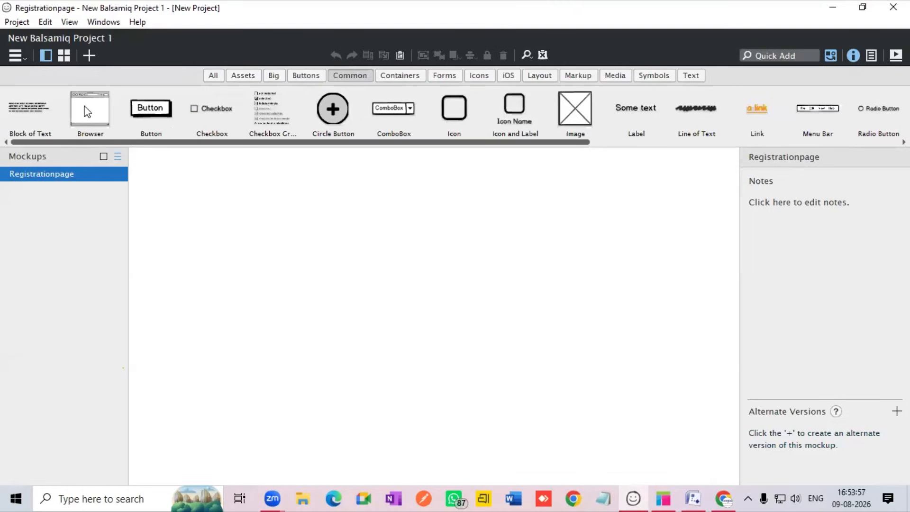
pyautogui.moveTo(88, 116); pyautogui.dragTo(200, 169)
pyautogui.click(258, 178)
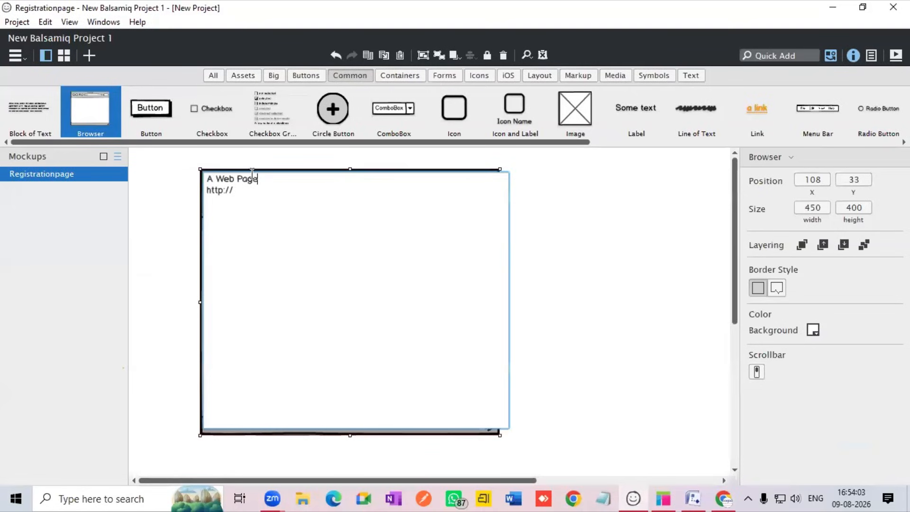
# - Replace "Web Page" in the browser's title with the store's name followed by "e-commerce wenb apllication"
pyautogui.press('BackSpace')
pyautogui.press('BackSpace')
pyautogui.press('BackSpace')
pyautogui.press('BackSpace')
pyautogui.press('BackSpace')
pyautogui.press('BackSpace')
pyautogui.press('BackSpace')
pyautogui.press('BackSpace')
pyautogui.write('raj')
pyautogui.press('BackSpace')
pyautogui.write('jano')
pyautogui.press('BackSpace')
pyautogui.press('BackSpace')
pyautogui.press('BackSpace')
pyautogui.press('BackSpace')
pyautogui.press('BackSpace')
pyautogui.write('anjana e-commerce ')
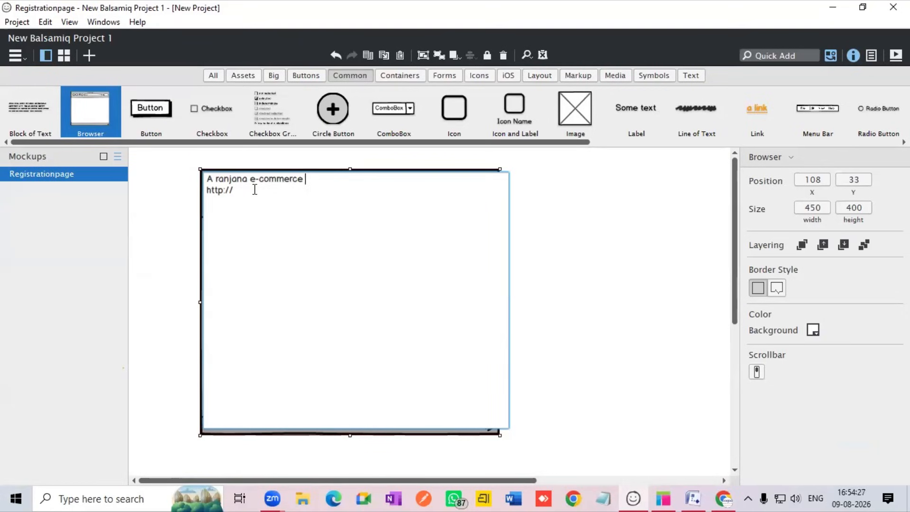
pyautogui.write('wenb apllication')
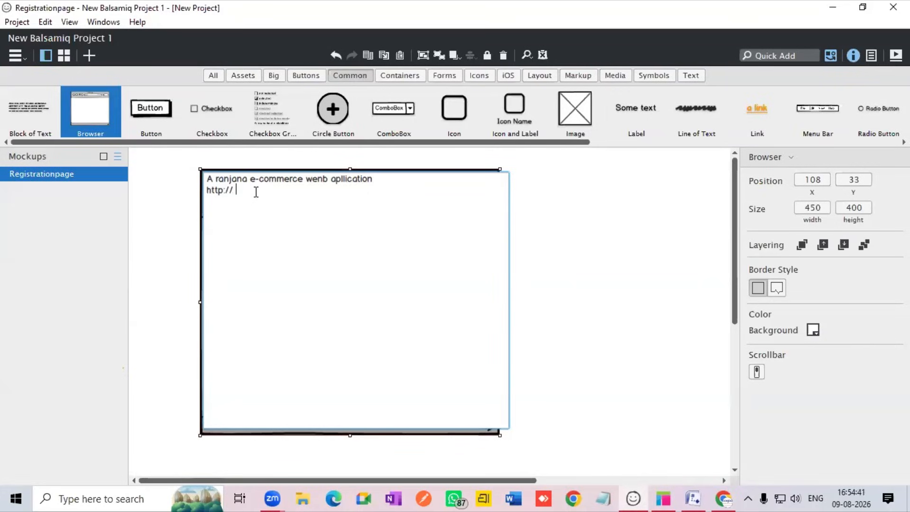
pyautogui.write('regi')
pyautogui.write('stration.com')
pyautogui.press('BackSpace')
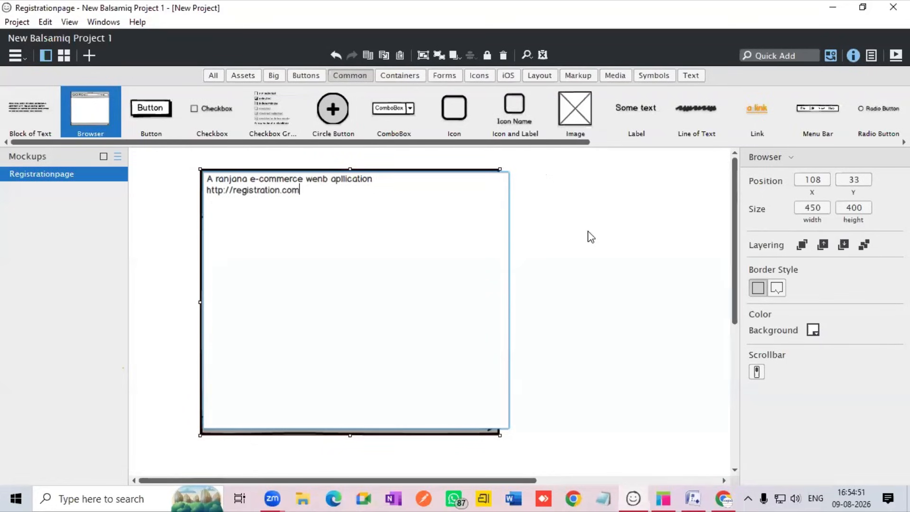
pyautogui.click(539, 271)
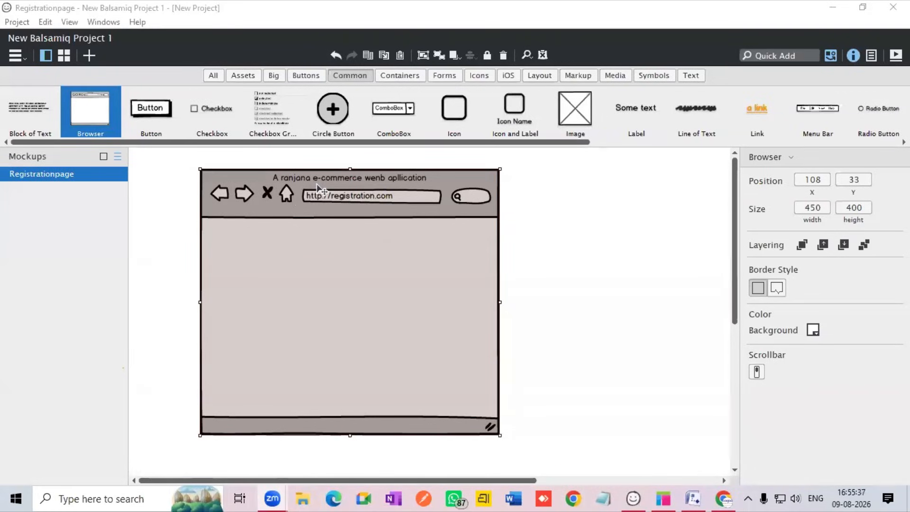
# - Create four duplicates of the Registrationpage mockup, making each one from the latest copy
pyautogui.rightClick(59, 174)
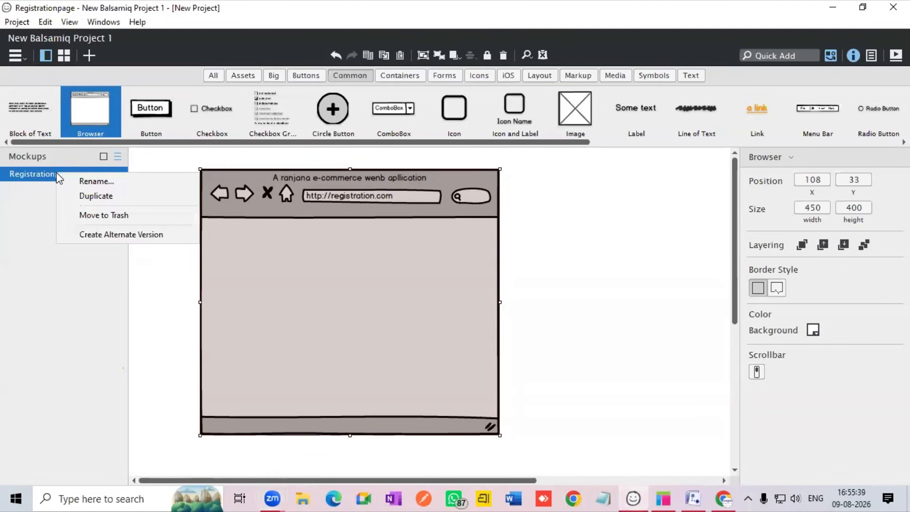
pyautogui.click(92, 194)
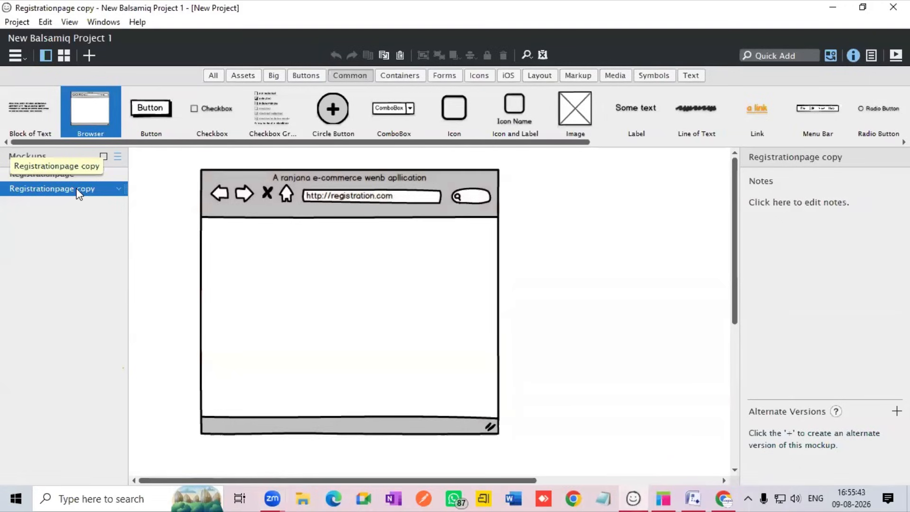
pyautogui.rightClick(76, 188)
pyautogui.click(107, 210)
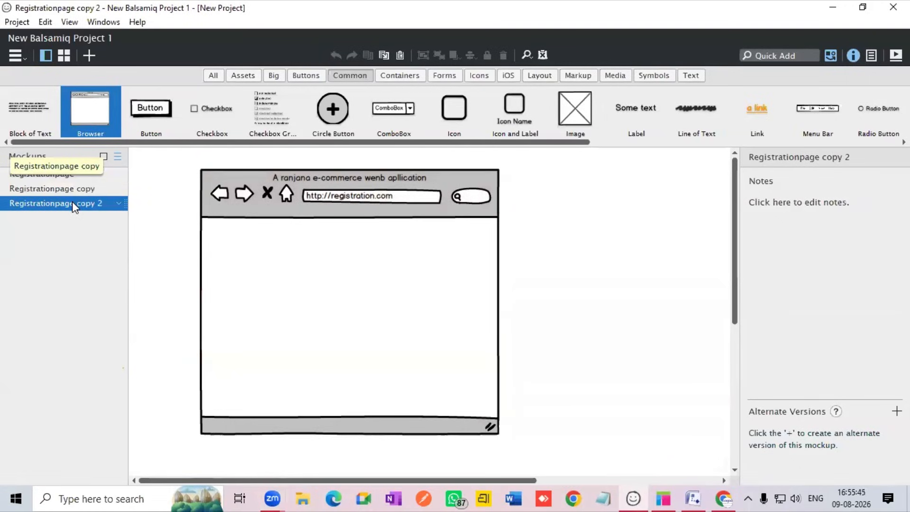
pyautogui.rightClick(73, 202)
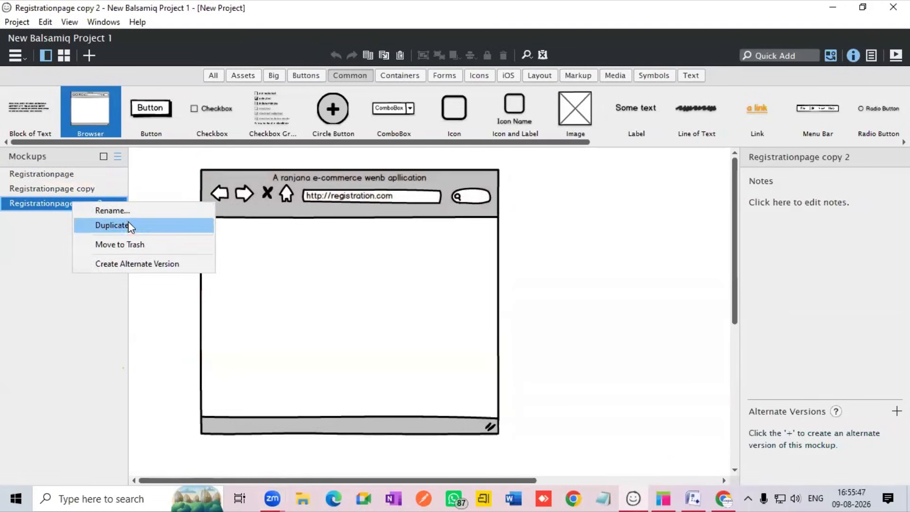
pyautogui.click(128, 222)
pyautogui.rightClick(67, 219)
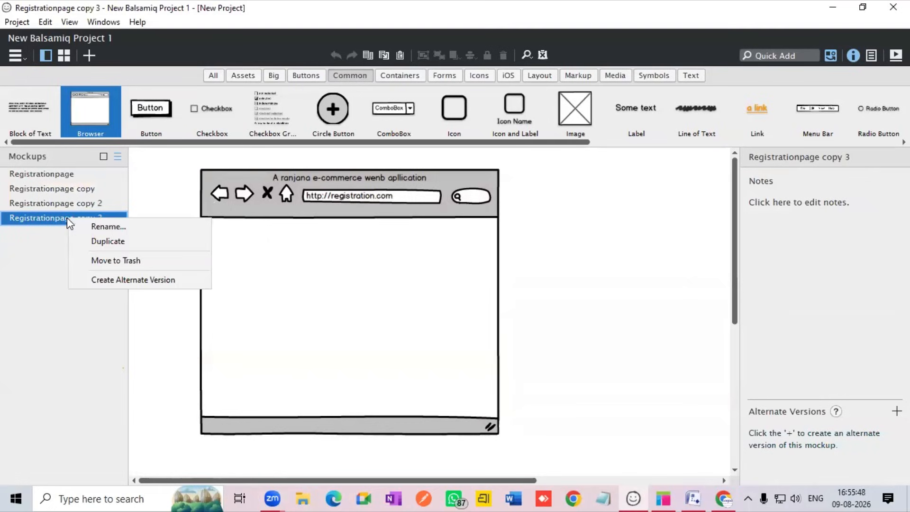
pyautogui.click(99, 241)
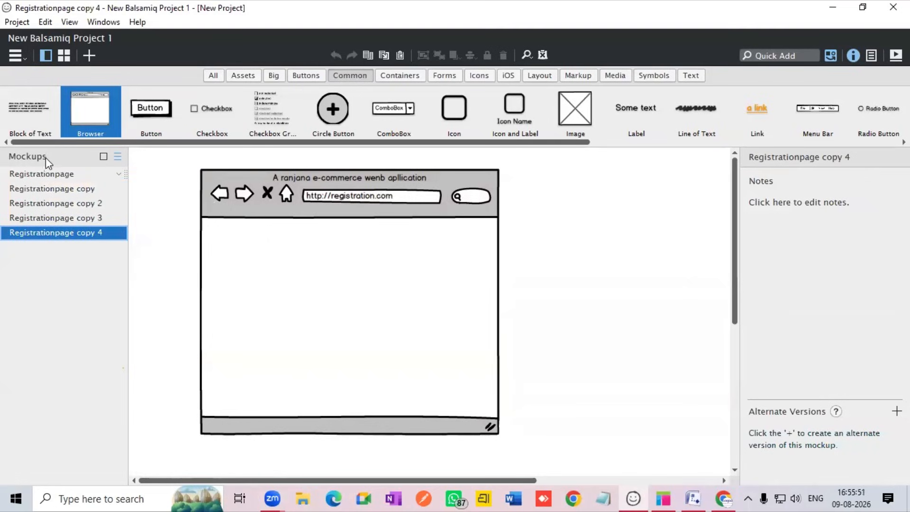
# - Move the mockup "Registrationpage copy" to the trash
pyautogui.click(46, 171)
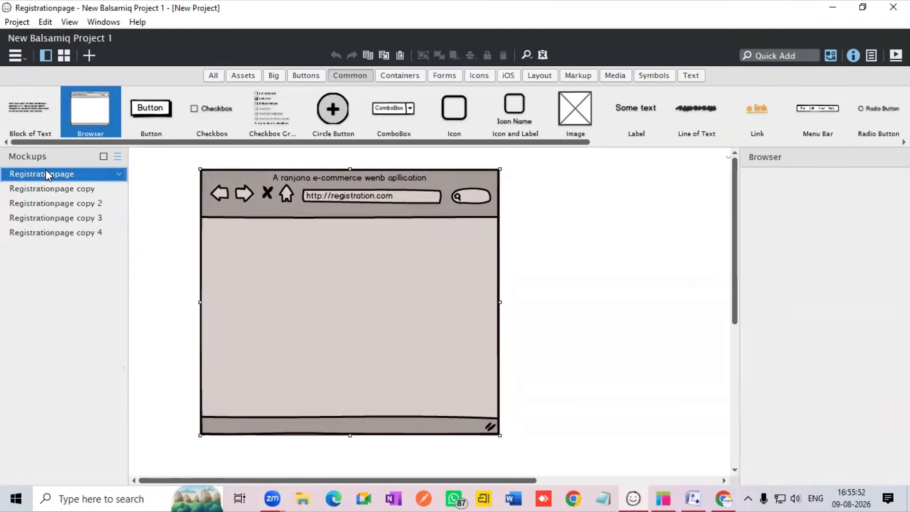
pyautogui.rightClick(67, 190)
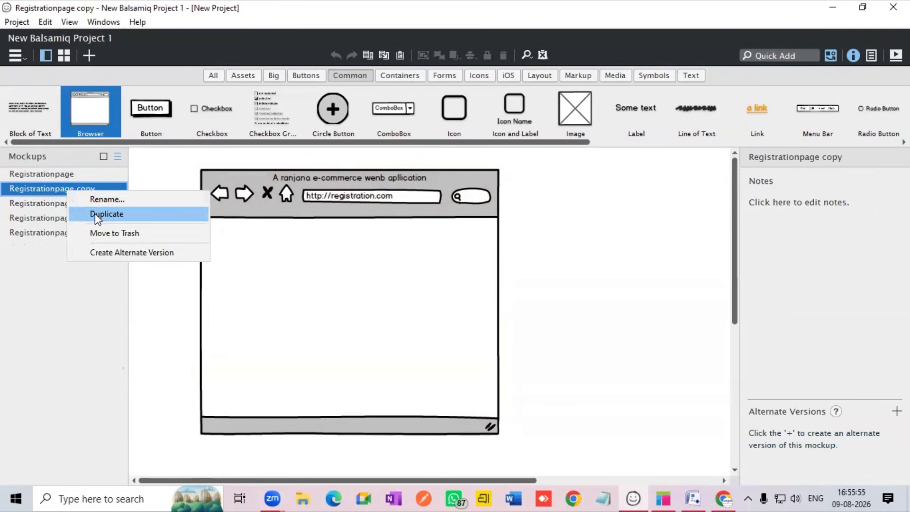
pyautogui.click(85, 233)
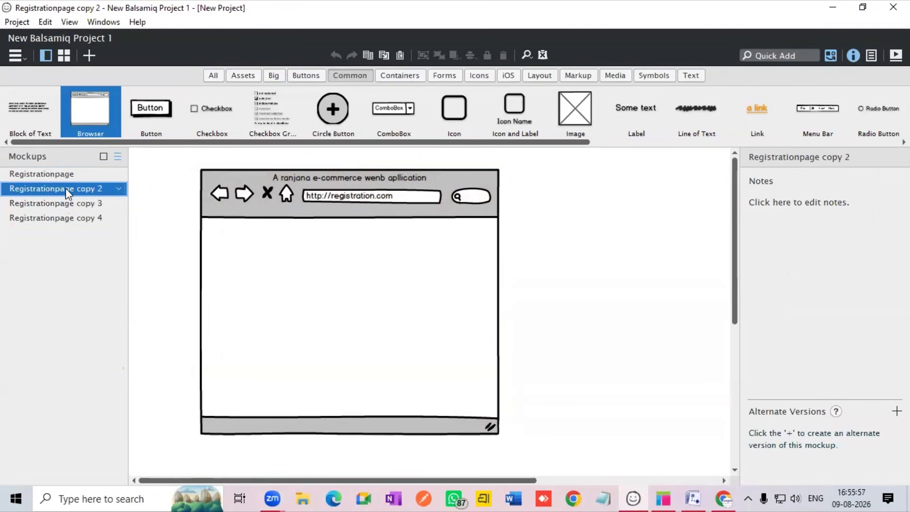
# - Duplicate the mockup "Registrationpage copy 2" and open the mockup actions again
pyautogui.rightClick(66, 187)
pyautogui.click(110, 211)
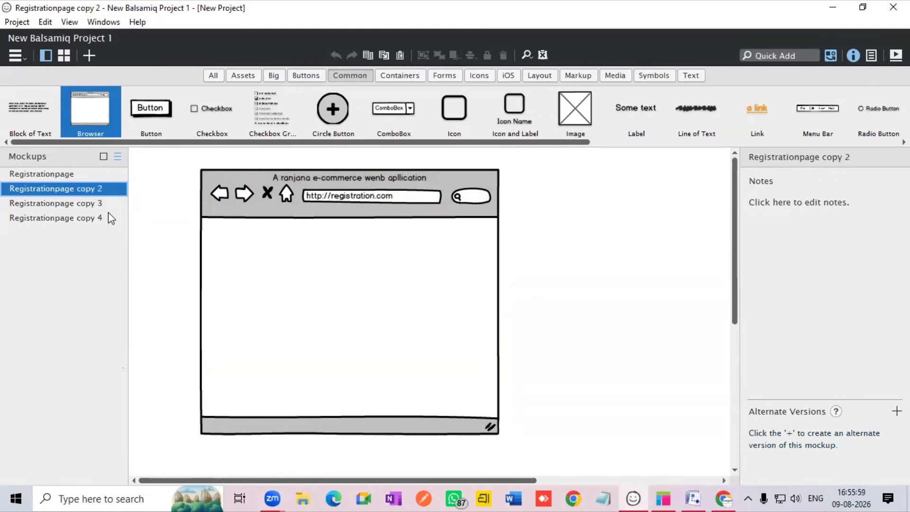
pyautogui.rightClick(62, 191)
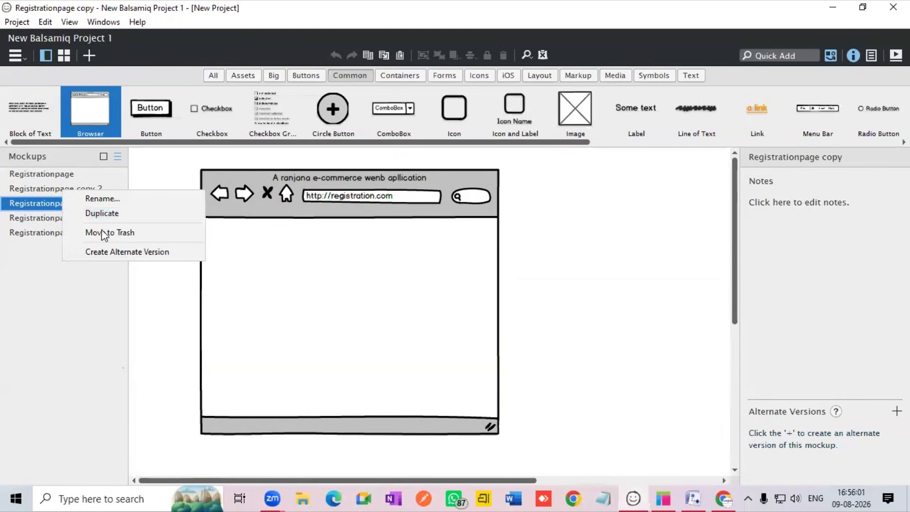
# - Move all four copies of the Registrationpage mockup to the trash, keeping only the original
pyautogui.click(95, 232)
pyautogui.rightClick(84, 189)
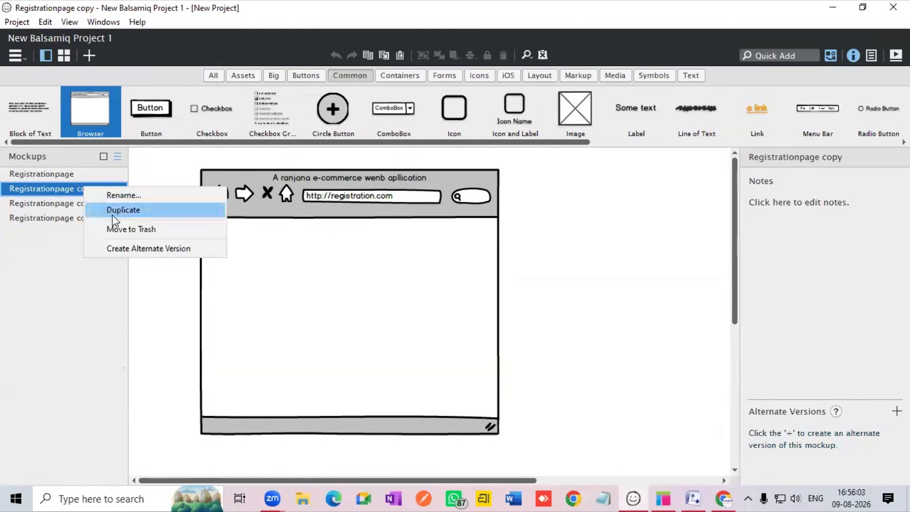
pyautogui.click(122, 231)
pyautogui.rightClick(67, 191)
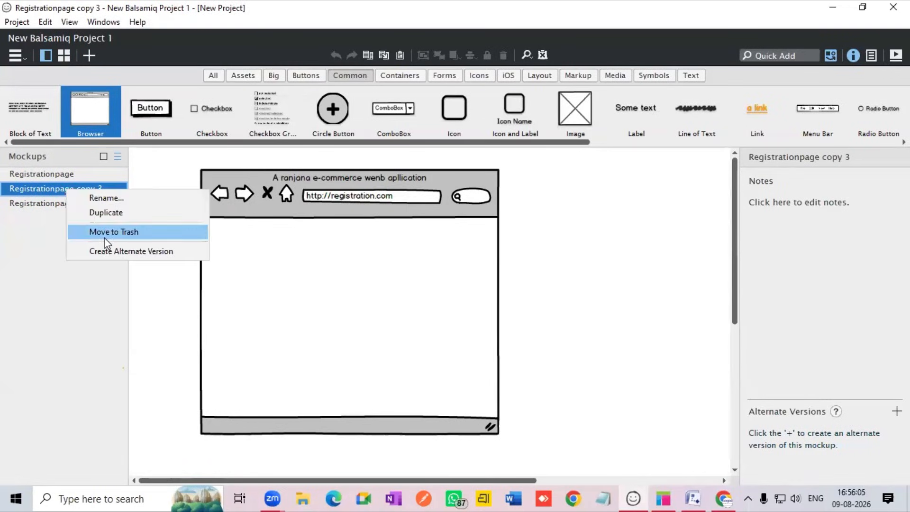
pyautogui.click(76, 234)
pyautogui.rightClick(81, 197)
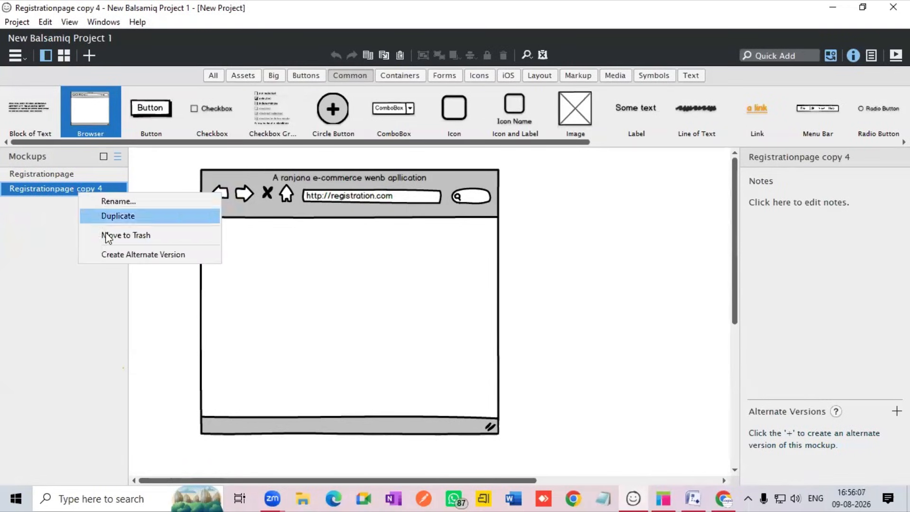
pyautogui.click(95, 235)
# - Set the background color of the browser window on the Registrationpage mockup to bright cyan
pyautogui.scroll(-1, 240, 211)
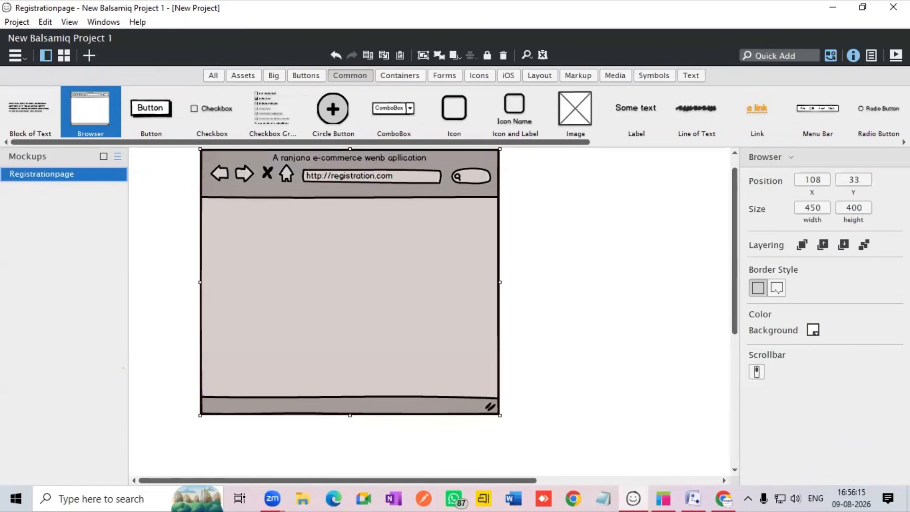
pyautogui.click(813, 330)
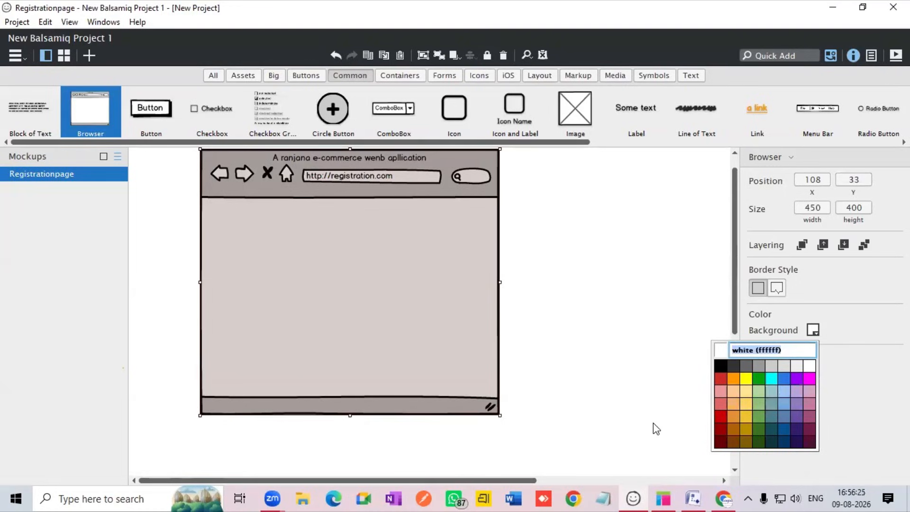
pyautogui.click(775, 385)
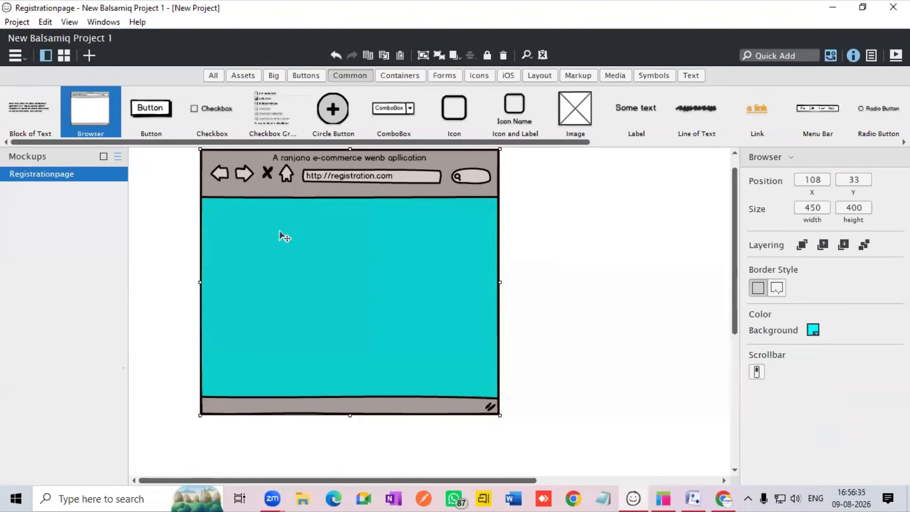
pyautogui.rightClick(57, 176)
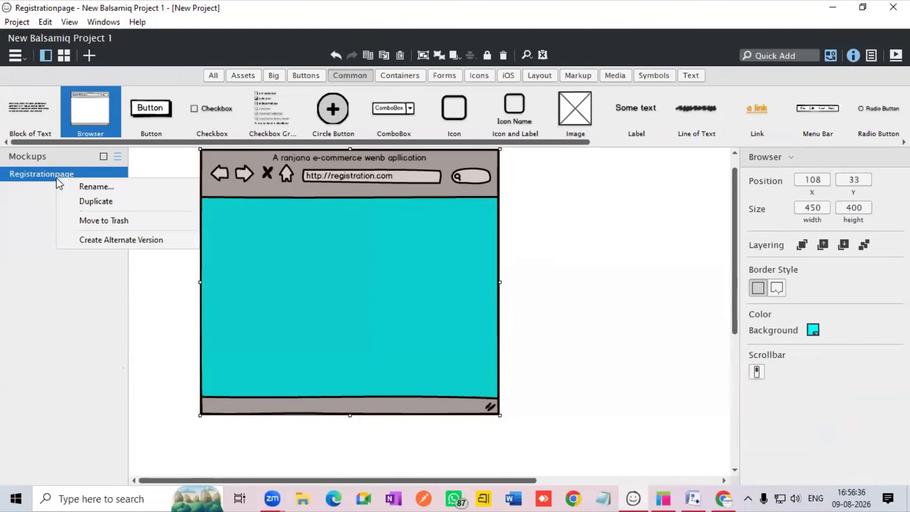
pyautogui.click(89, 187)
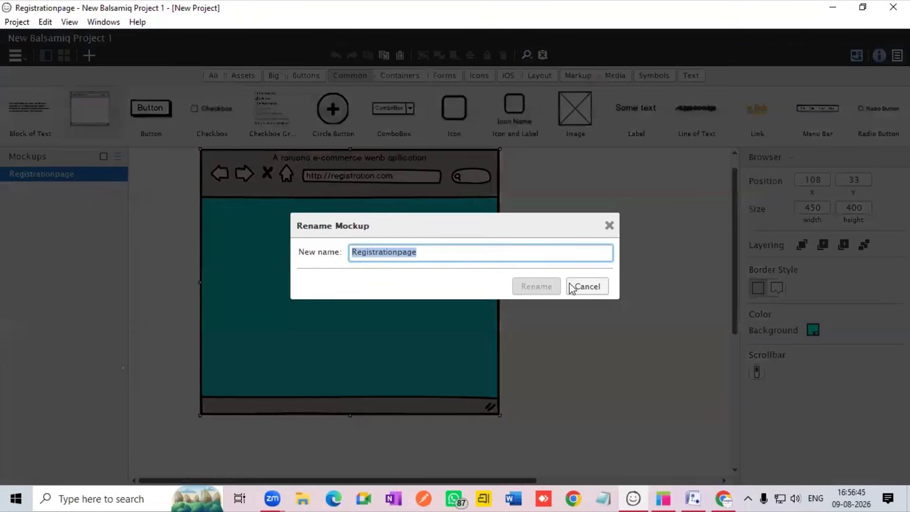
pyautogui.click(534, 285)
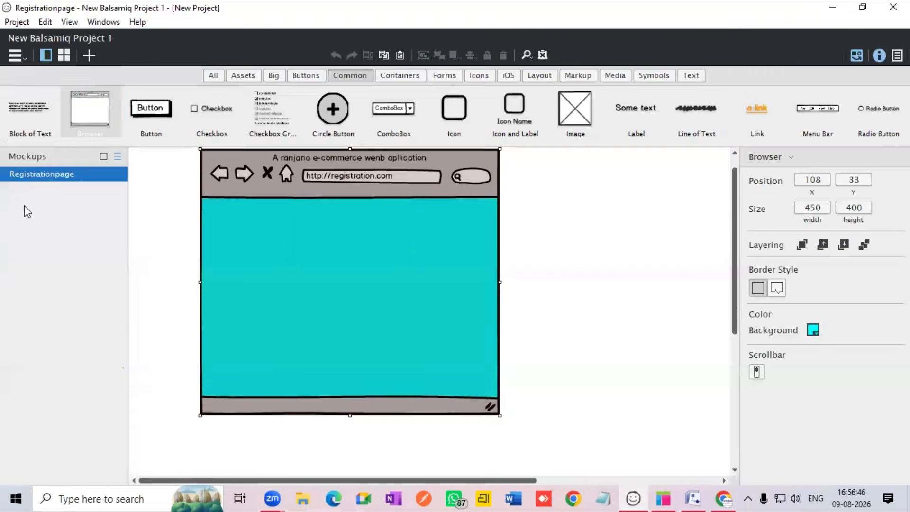
# - Duplicate the Registrationpage mockup, repeating on each new copy until there are four copies
pyautogui.rightClick(57, 177)
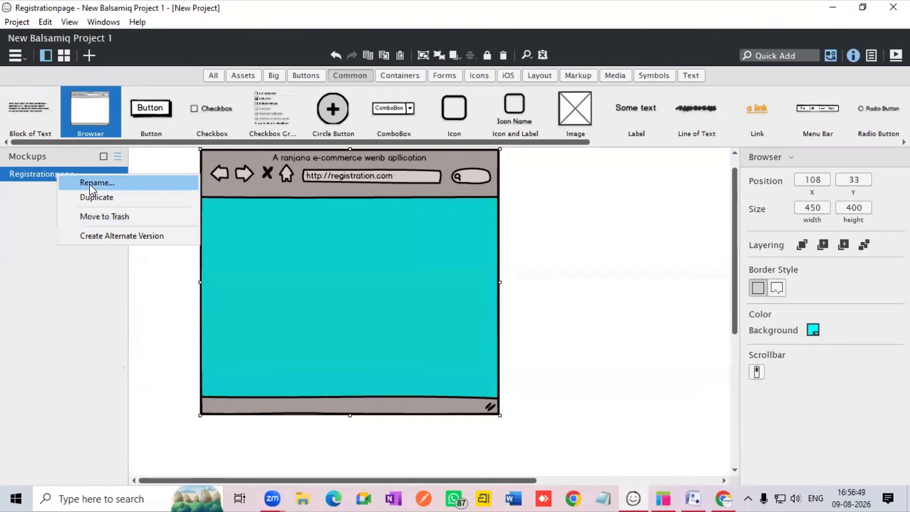
pyautogui.click(99, 197)
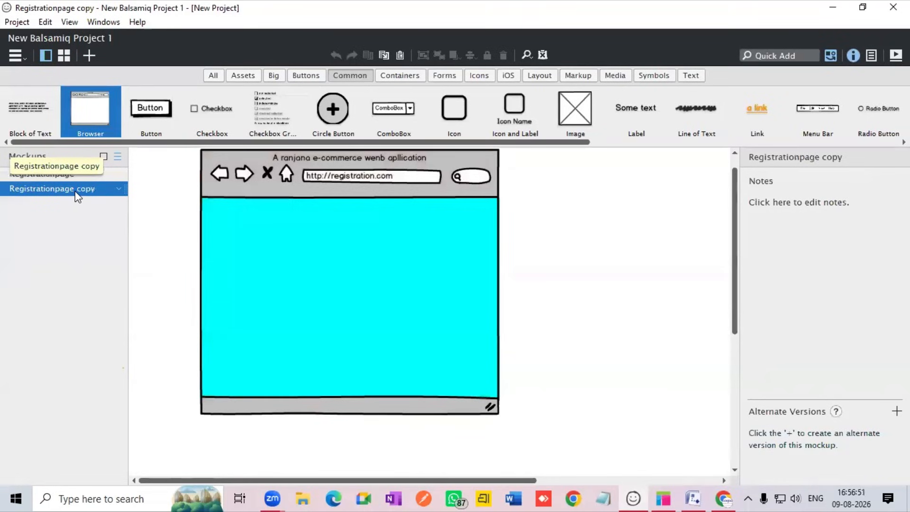
pyautogui.rightClick(77, 195)
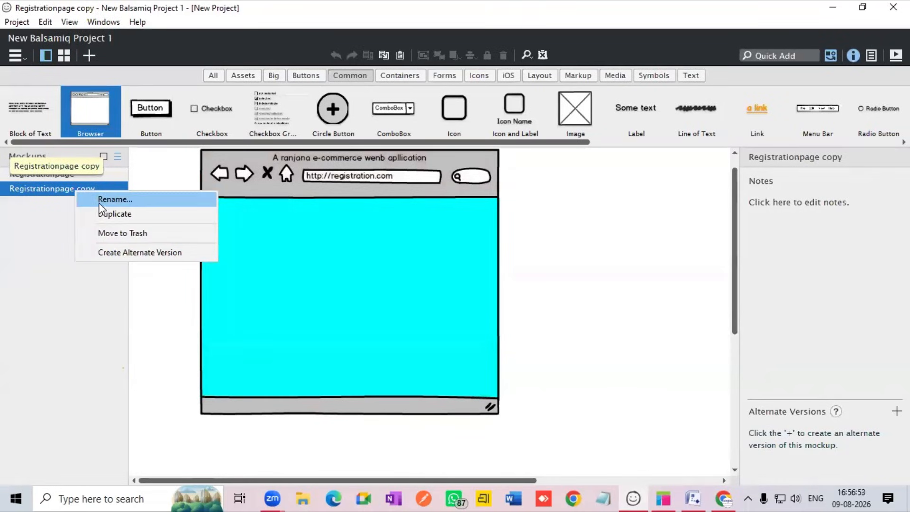
pyautogui.click(105, 214)
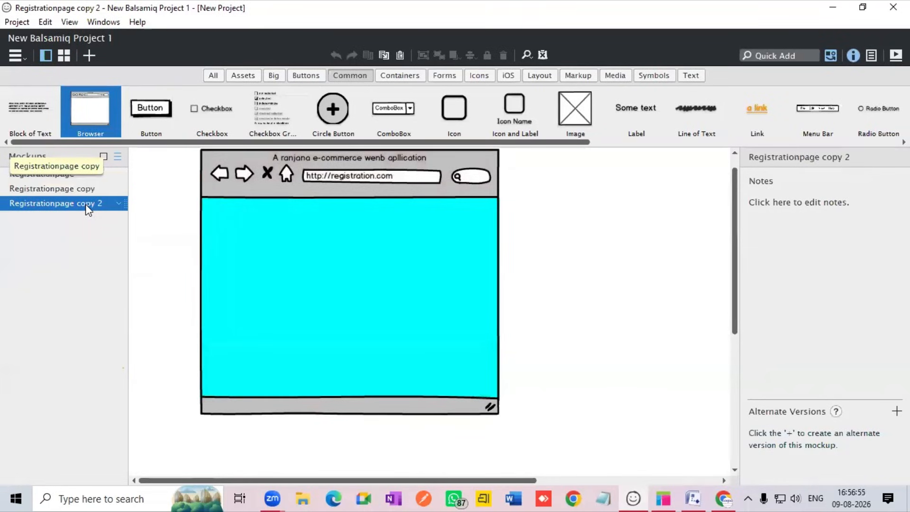
pyautogui.rightClick(88, 210)
pyautogui.click(119, 228)
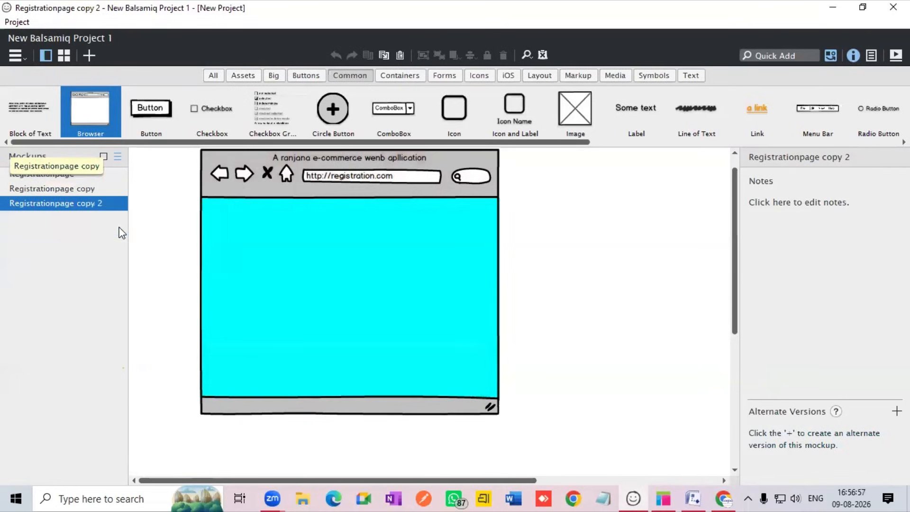
pyautogui.rightClick(38, 218)
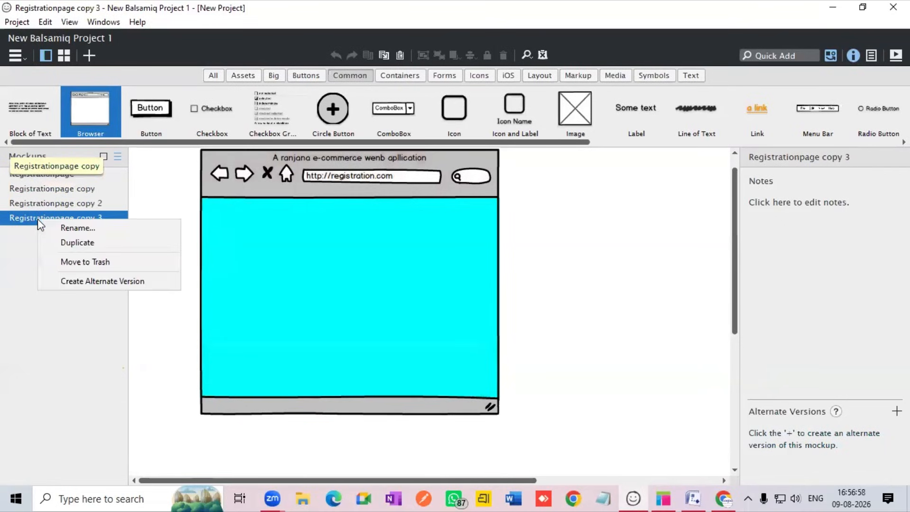
pyautogui.click(87, 244)
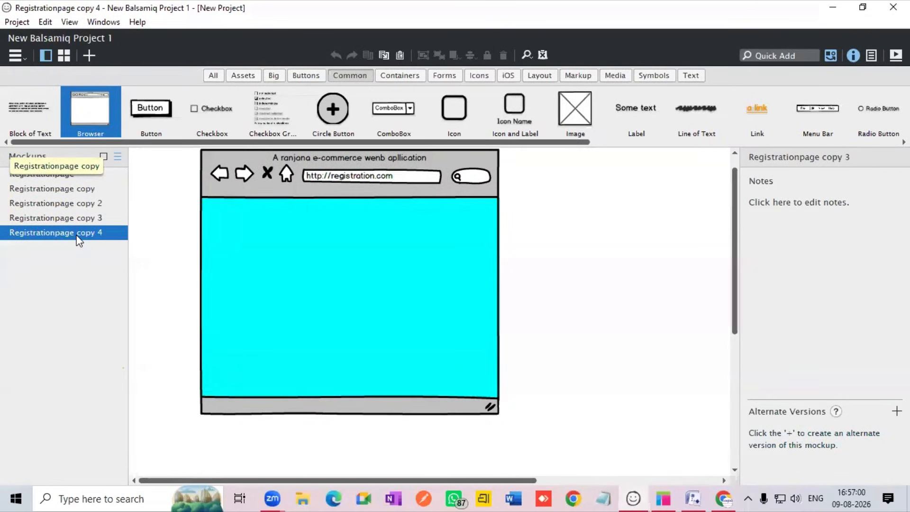
# - Rename the mockup Registrationpage copy as "login page"
pyautogui.doubleClick(59, 188)
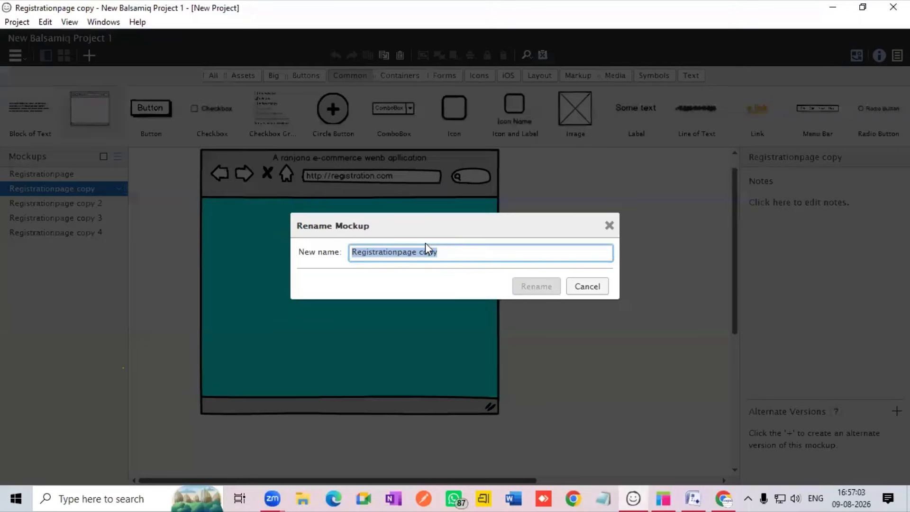
pyautogui.click(458, 249)
pyautogui.press('BackSpace')
pyautogui.press('BackSpace')
pyautogui.press('BackSpace')
pyautogui.press('BackSpace')
pyautogui.press('BackSpace')
pyautogui.press('BackSpace')
pyautogui.press('BackSpace')
pyautogui.press('BackSpace')
pyautogui.press('BackSpace')
pyautogui.press('BackSpace')
pyautogui.press('BackSpace')
pyautogui.press('BackSpace')
pyautogui.press('BackSpace')
pyautogui.press('BackSpace')
pyautogui.press('BackSpace')
pyautogui.press('BackSpace')
pyautogui.press('BackSpace')
pyautogui.press('BackSpace')
pyautogui.press('BackSpace')
pyautogui.press('BackSpace')
pyautogui.press('BackSpace')
pyautogui.write('login page')
pyautogui.press('Return')
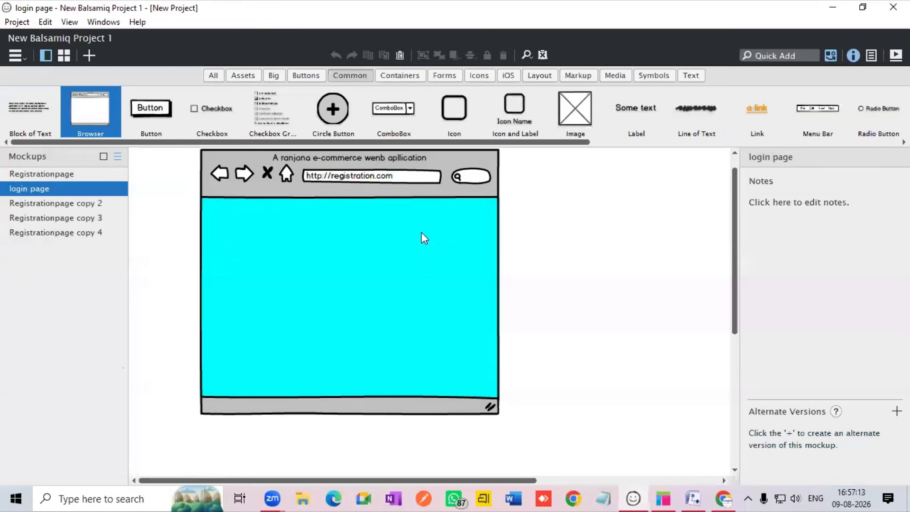
# - Rename the mockup Registrationpage copy 2 as "product catalouge"
pyautogui.rightClick(38, 204)
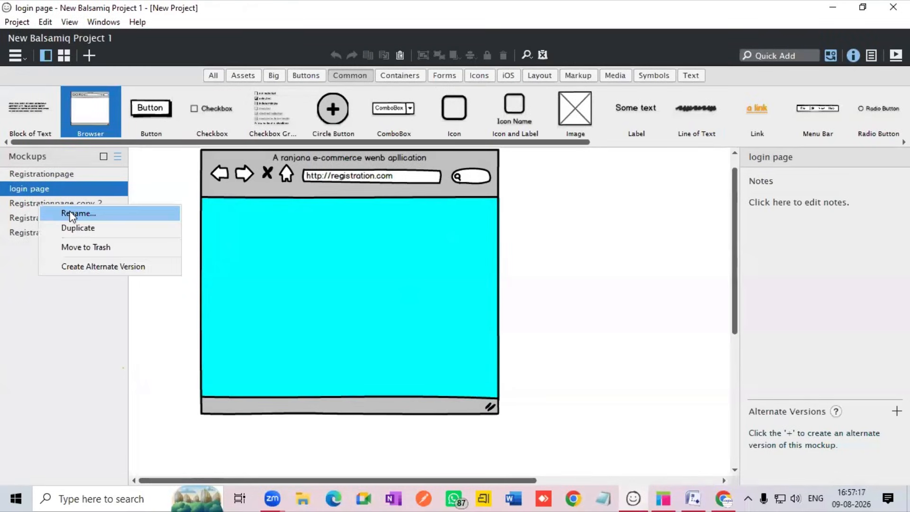
pyautogui.click(70, 212)
pyautogui.press('BackSpace')
pyautogui.write('product catalouge')
pyautogui.press('Return')
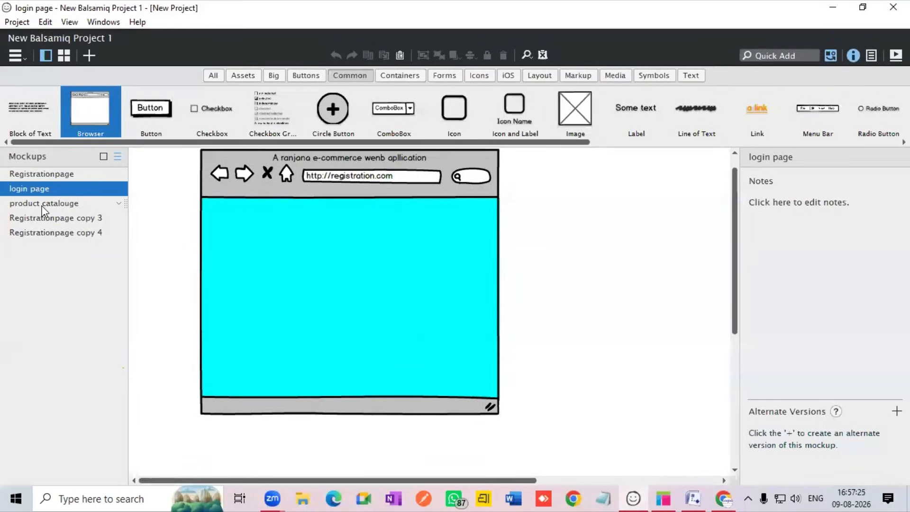
# - Rename the mockup Registrationpage copy 3 as "cartpage"
pyautogui.rightClick(42, 217)
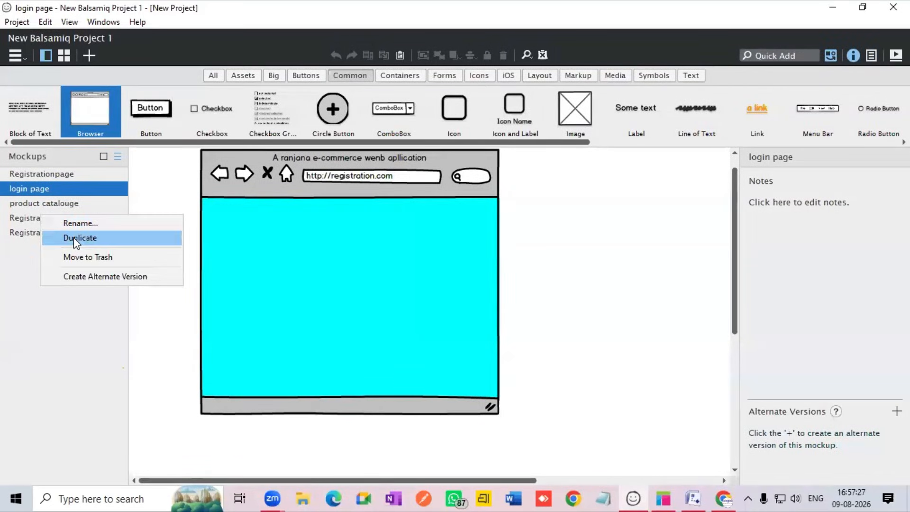
pyautogui.click(76, 222)
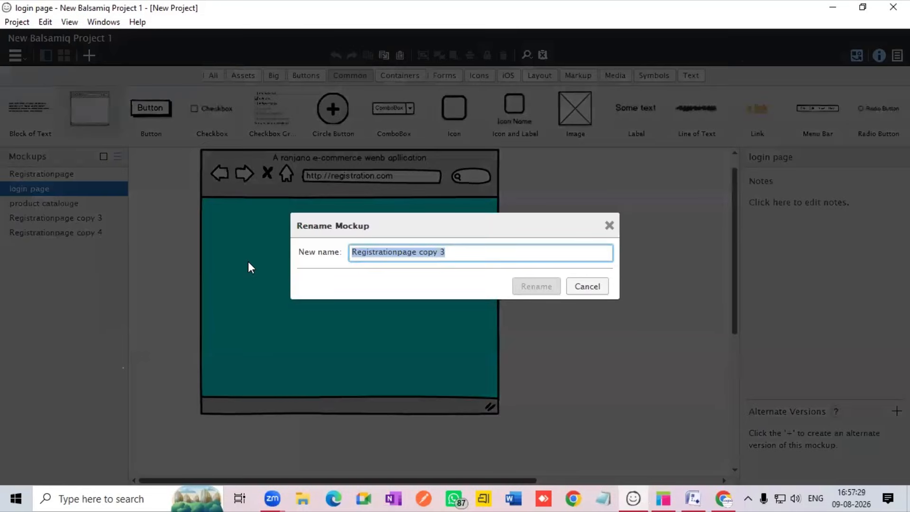
pyautogui.press('BackSpace')
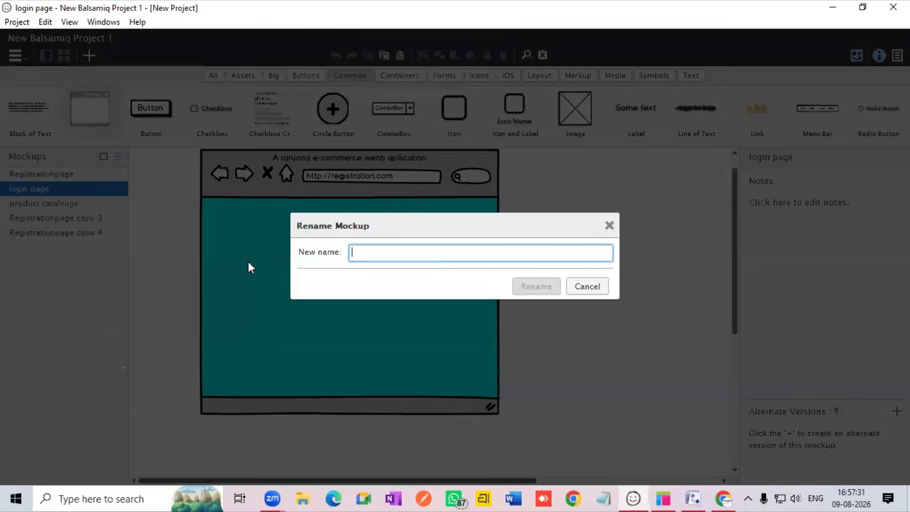
pyautogui.write('cart')
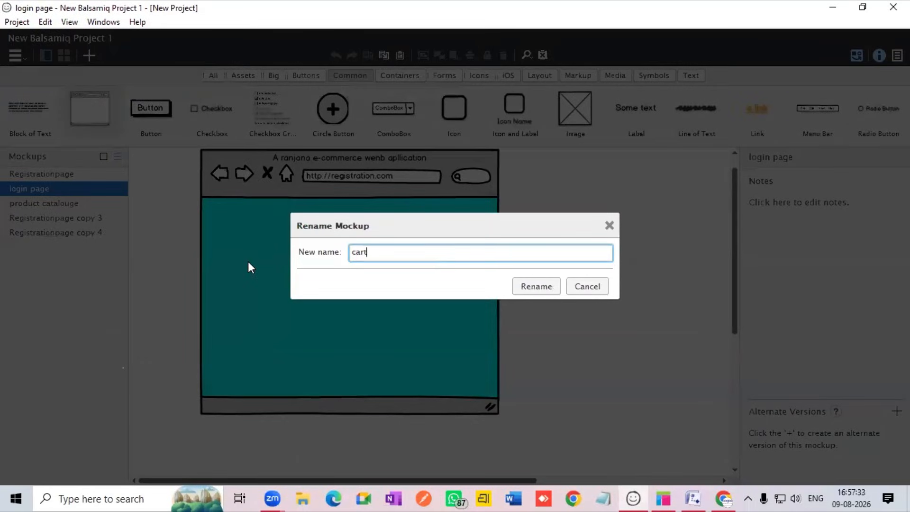
pyautogui.write('page')
pyautogui.press('Return')
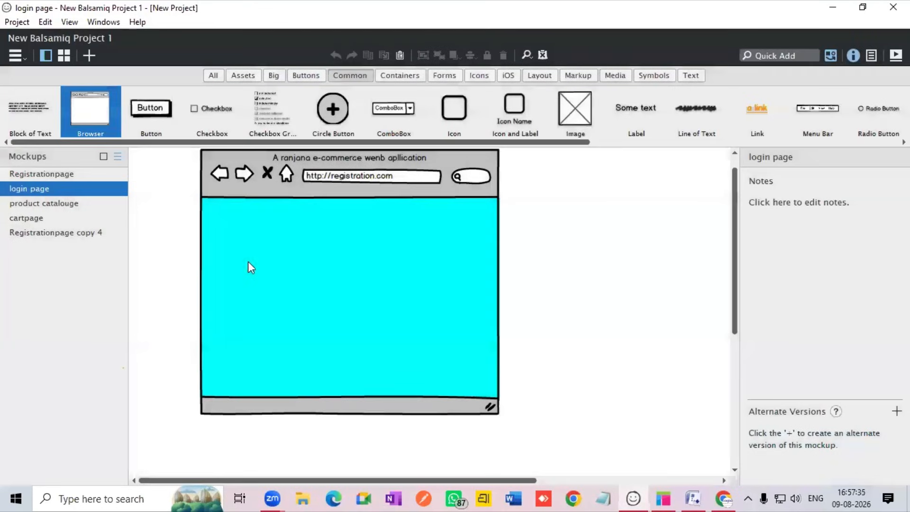
# - Duplicate the mockup Registrationpage copy 4, and rename Registrationpage copy 4 itself as "payment page"
pyautogui.rightClick(80, 233)
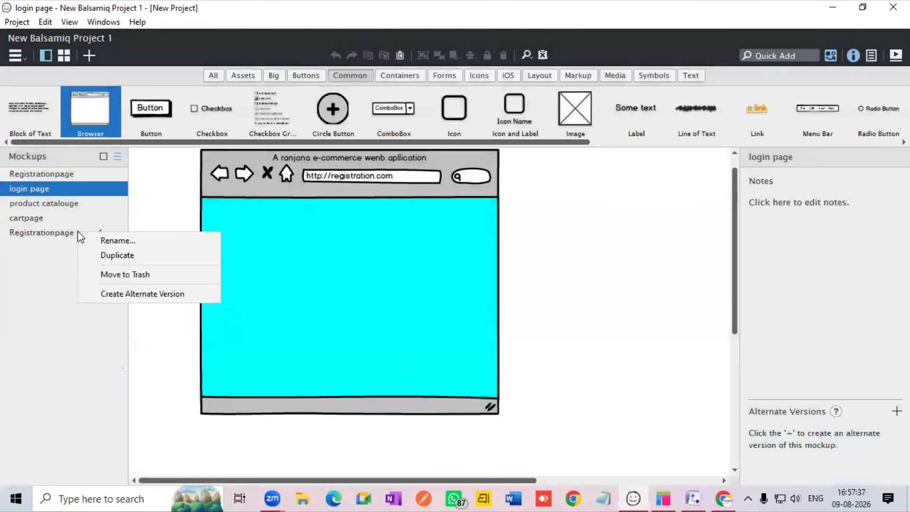
pyautogui.click(131, 256)
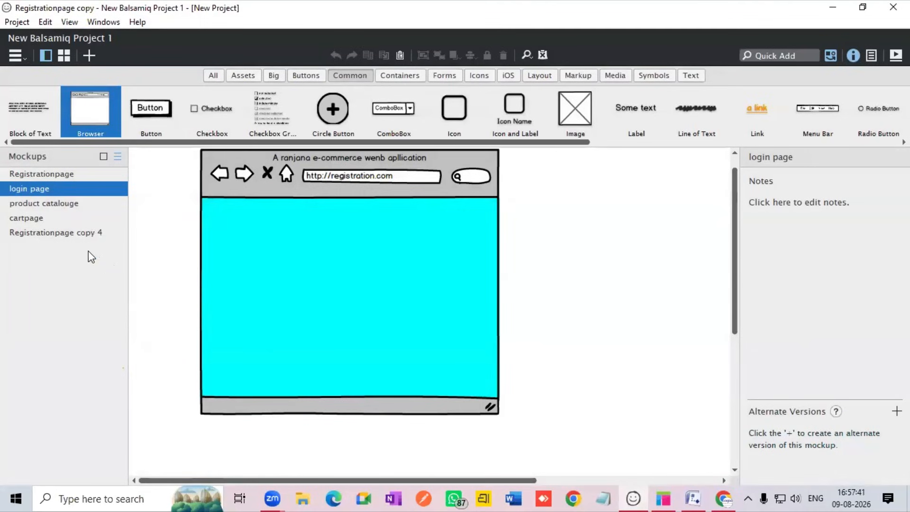
pyautogui.rightClick(84, 235)
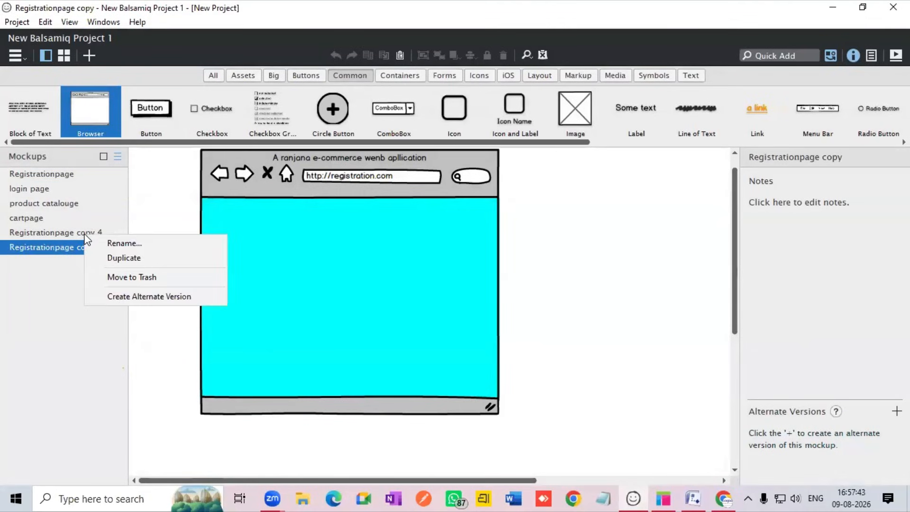
pyautogui.click(56, 232)
pyautogui.rightClick(57, 232)
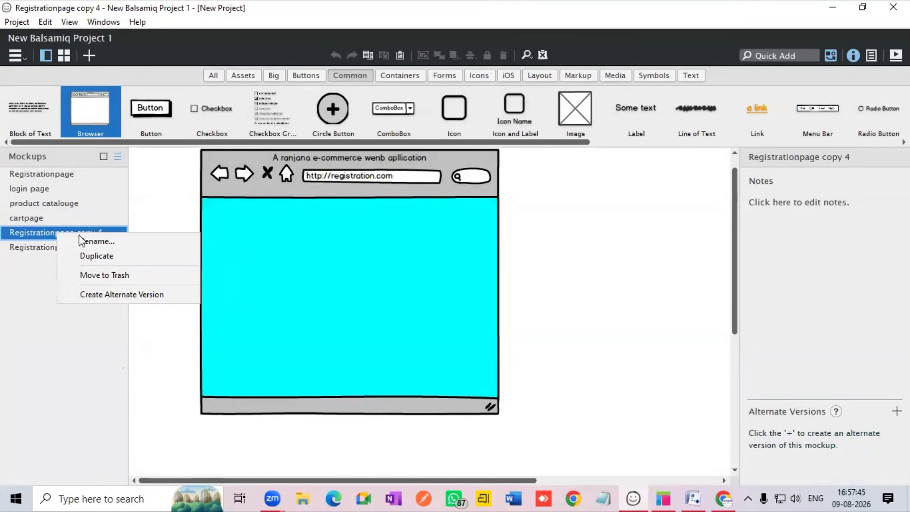
pyautogui.click(88, 242)
pyautogui.press('BackSpace')
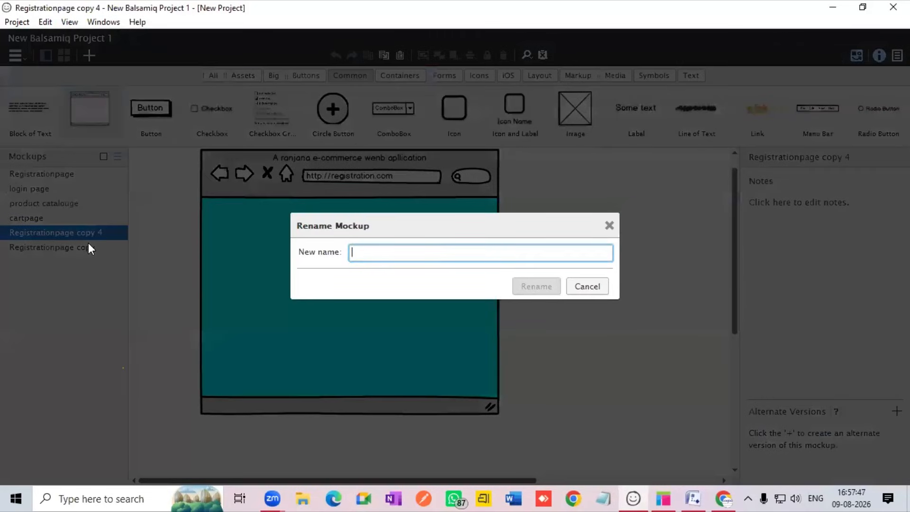
pyautogui.write('paym')
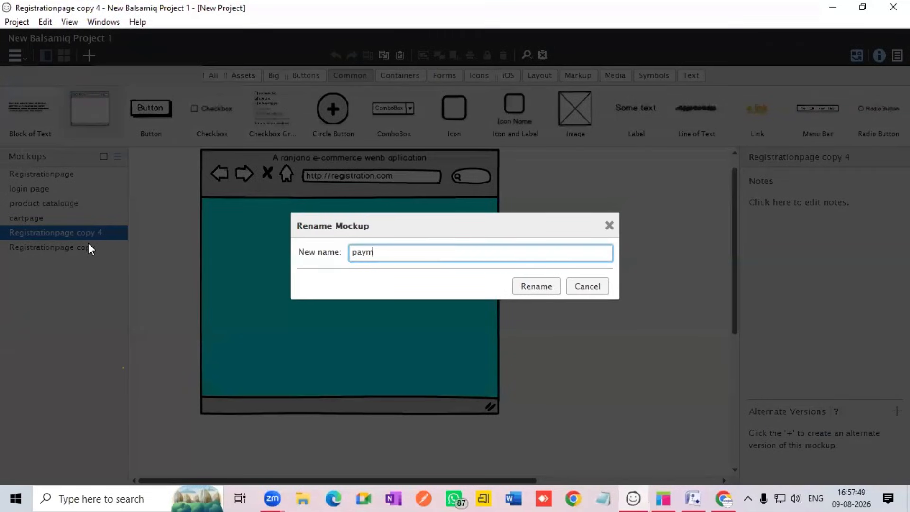
pyautogui.write('ent page')
pyautogui.press('Return')
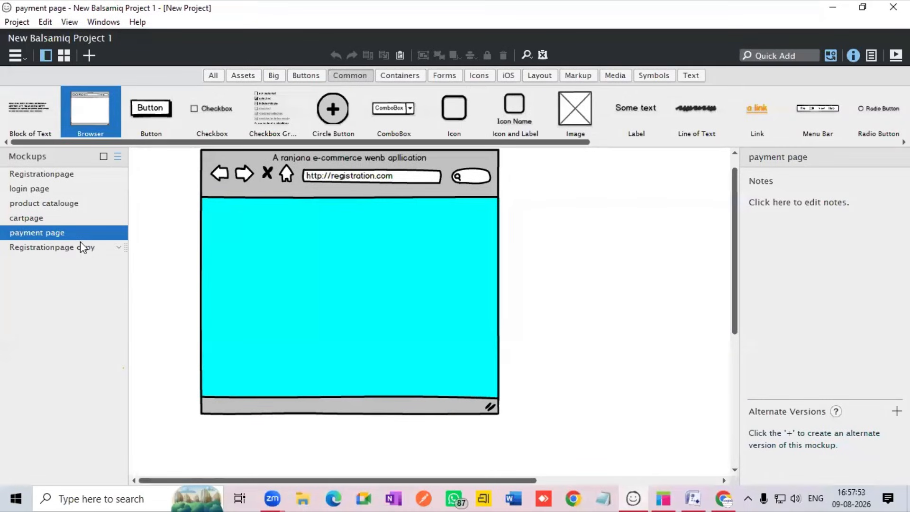
# - Rename the mockup Registrationpage copy as "order details"
pyautogui.rightClick(82, 244)
pyautogui.click(67, 247)
pyautogui.rightClick(67, 247)
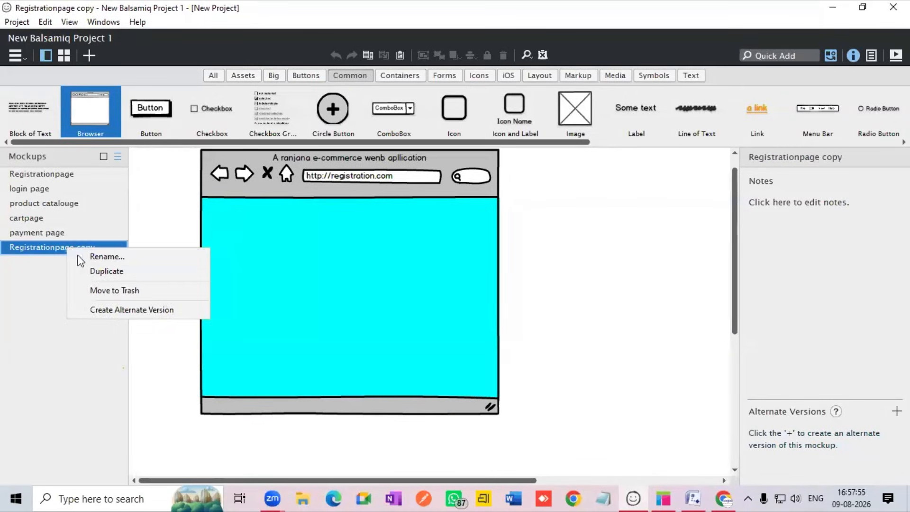
pyautogui.click(93, 256)
pyautogui.press('BackSpace')
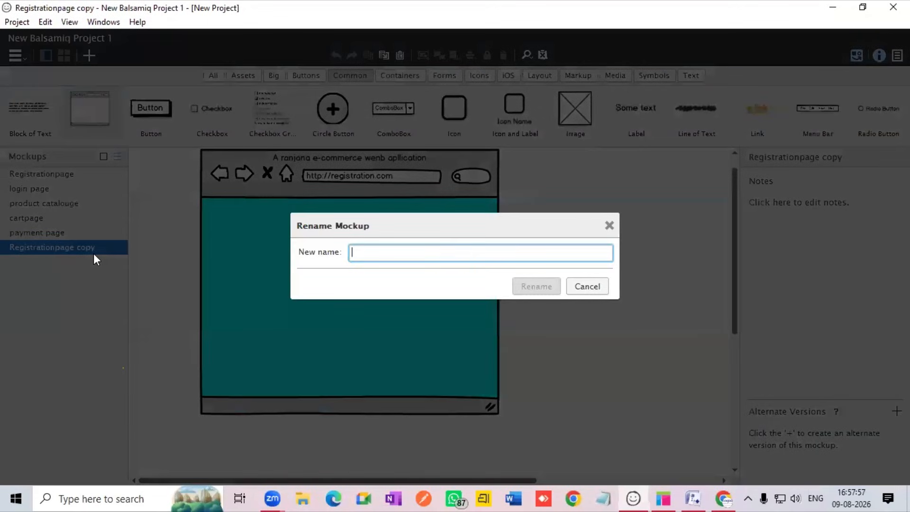
pyautogui.write('orde')
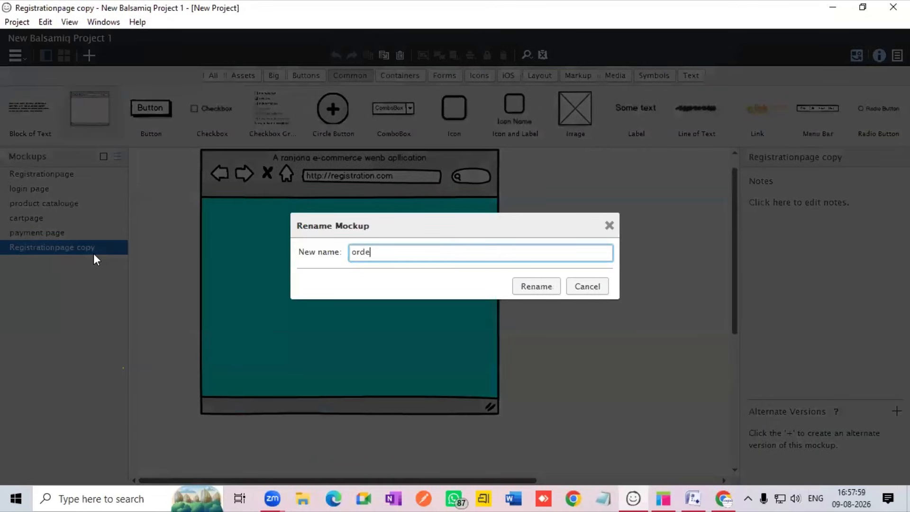
pyautogui.write('r setails')
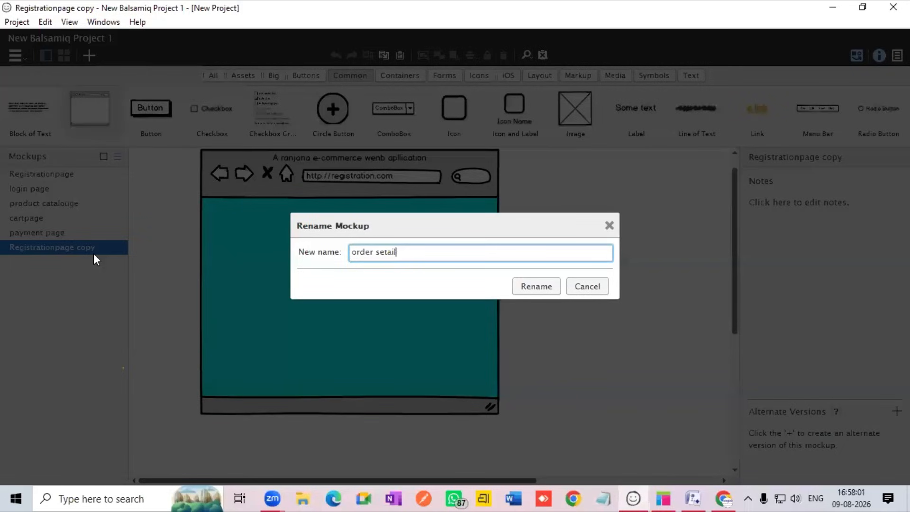
pyautogui.press('Left')
pyautogui.press('Left')
pyautogui.press('Left')
pyautogui.press('Left')
pyautogui.press('Left')
pyautogui.press('BackSpace')
pyautogui.write('d')
pyautogui.click(536, 287)
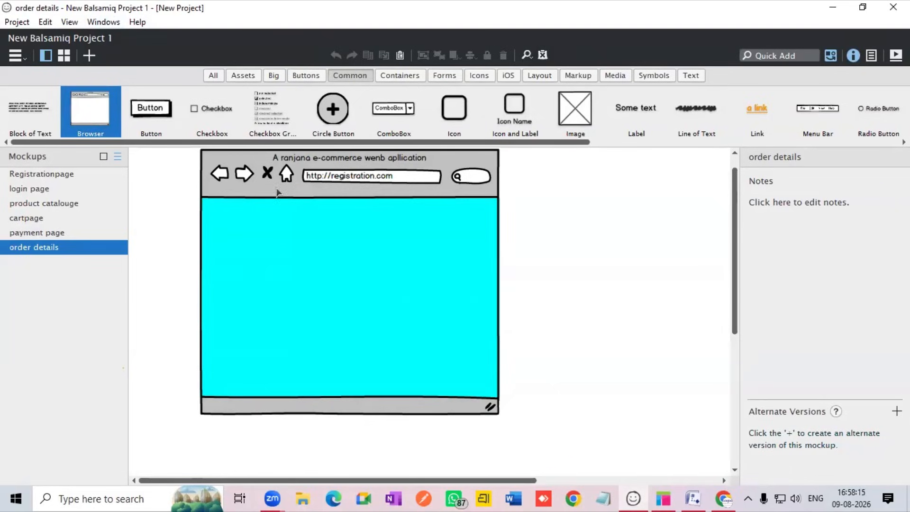
# - On the Registrationpage mockup, add a label "Registration page" as the heading inside the browser at about X 290, Y 123
pyautogui.click(31, 177)
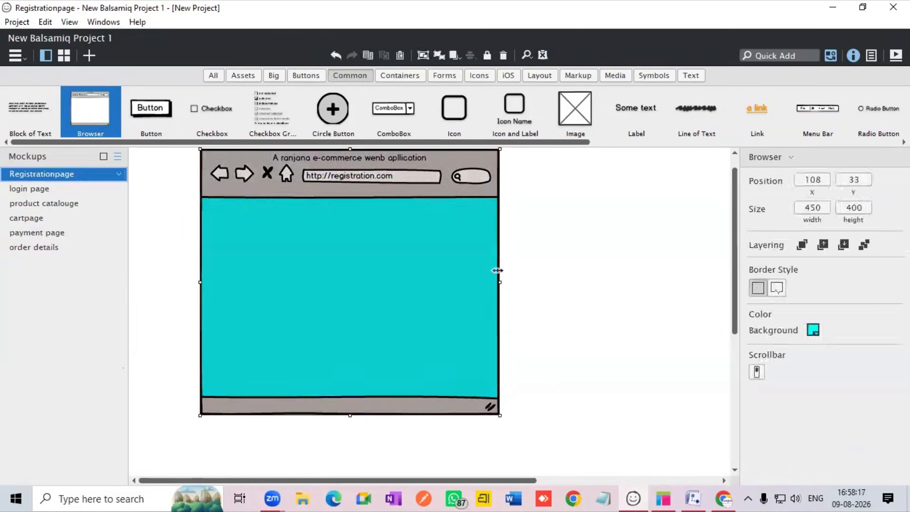
pyautogui.click(611, 288)
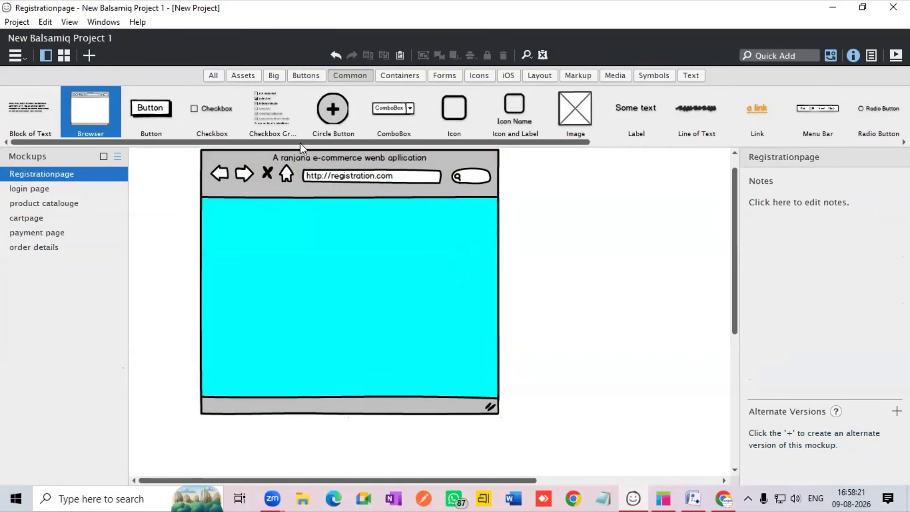
pyautogui.moveTo(314, 143); pyautogui.dragTo(512, 145)
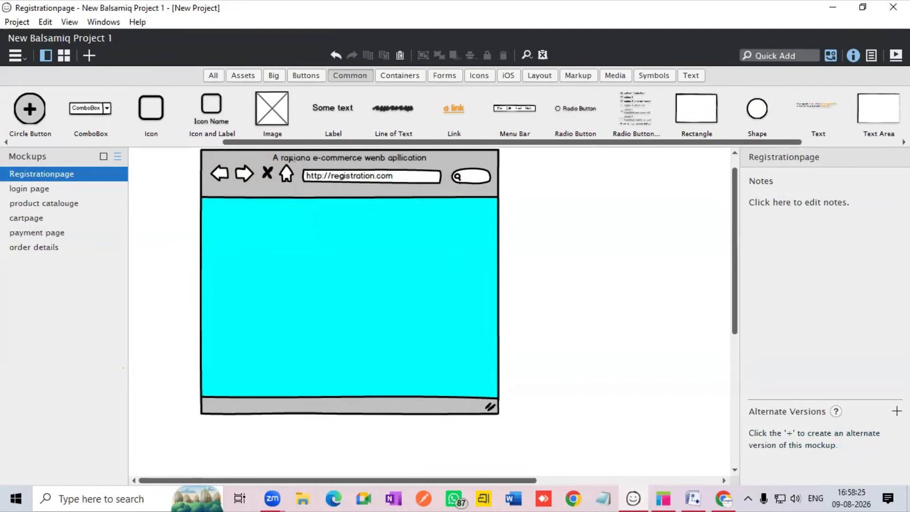
pyautogui.moveTo(326, 102); pyautogui.dragTo(322, 209)
pyautogui.doubleClick(337, 212)
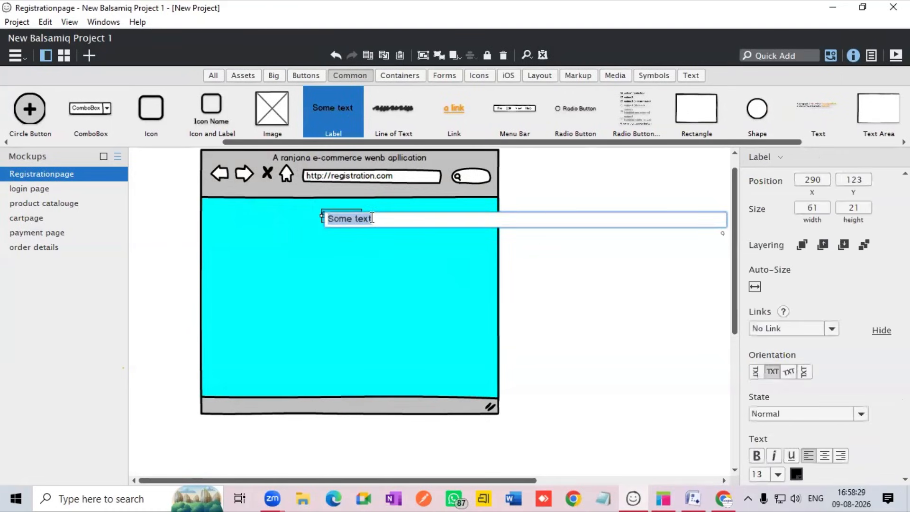
pyautogui.press('BackSpace')
pyautogui.write('Registration page')
pyautogui.press('Return')
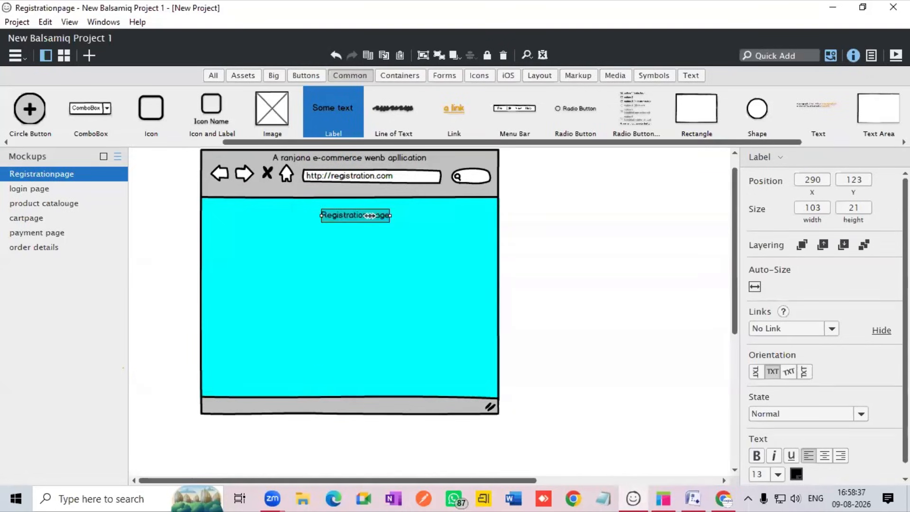
pyautogui.click(357, 256)
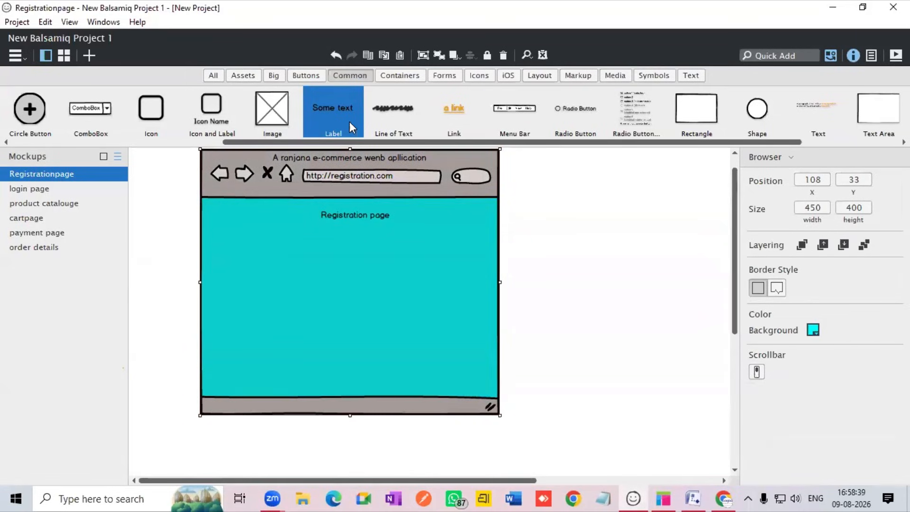
# - Add a label "enter name" below the heading at about X 187, Y 180
pyautogui.moveTo(328, 146); pyautogui.dragTo(270, 247)
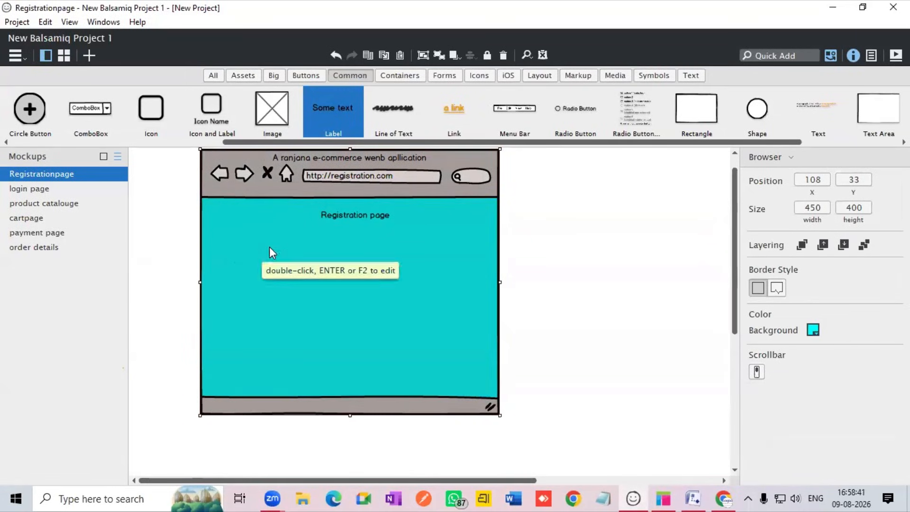
pyautogui.doubleClick(291, 257)
pyautogui.press('BackSpace')
pyautogui.write('e')
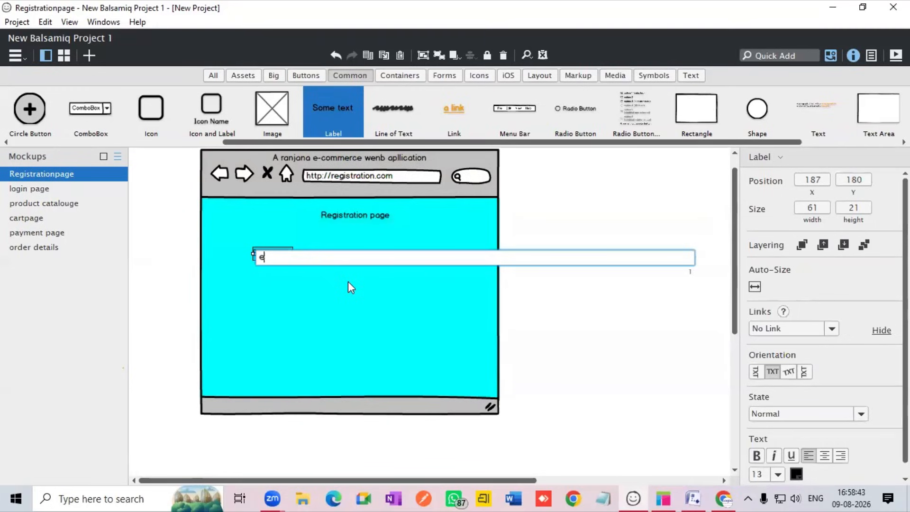
pyautogui.write('nter name')
pyautogui.press('Return')
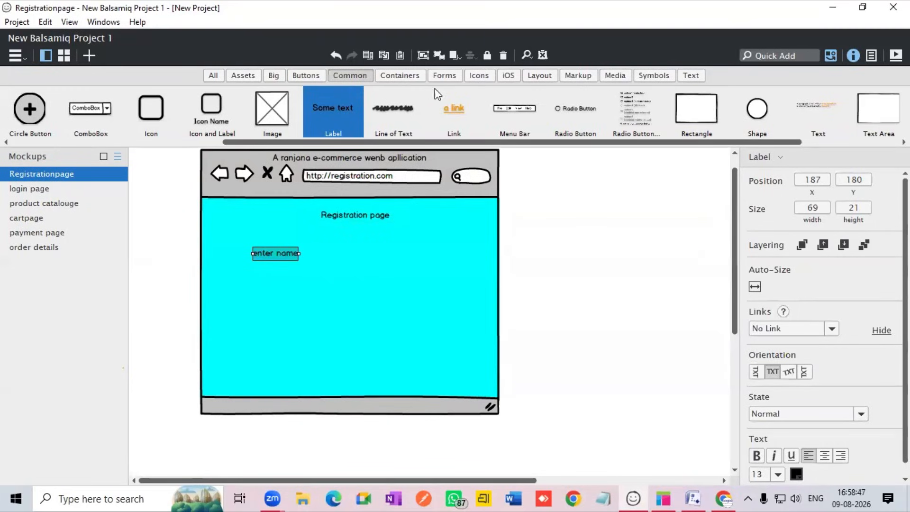
# - Add a label "enter email" below the "enter name" label at about X 191, Y 225
pyautogui.moveTo(335, 118); pyautogui.dragTo(255, 276)
pyautogui.doubleClick(268, 284)
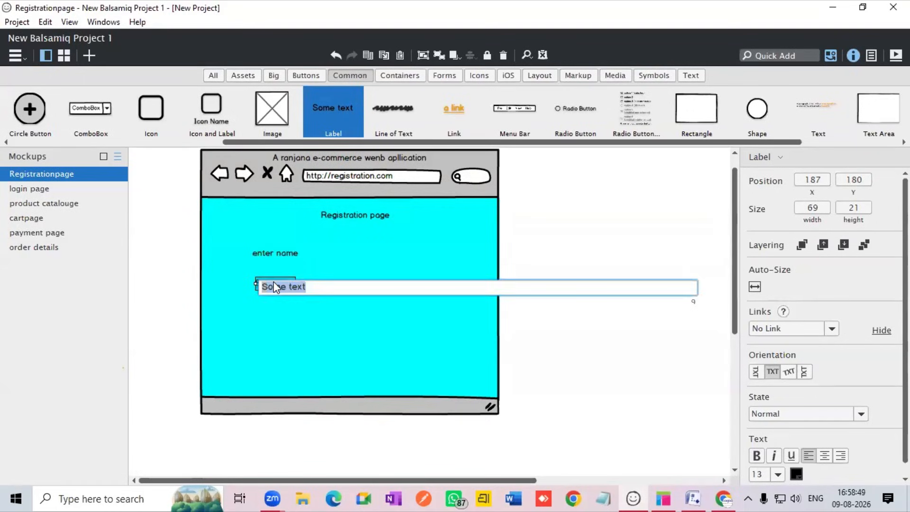
pyautogui.press('BackSpace')
pyautogui.write('enter email')
pyautogui.press('Return')
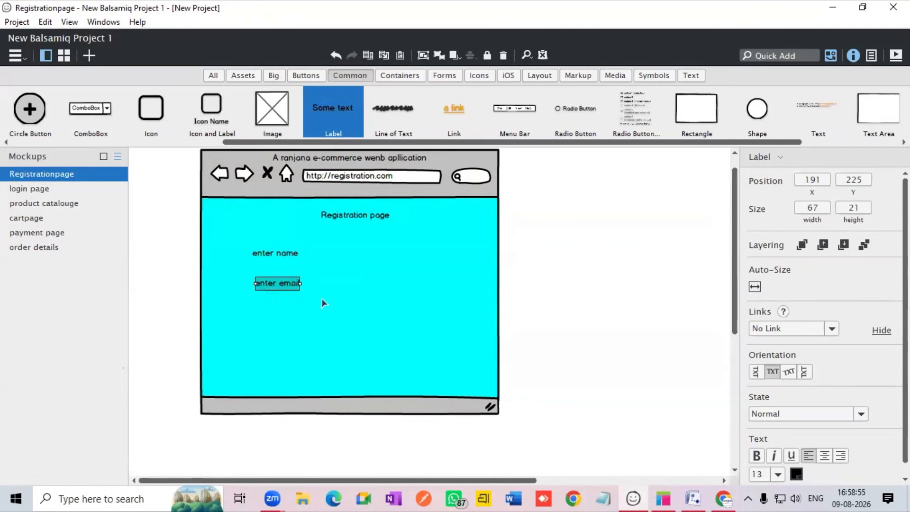
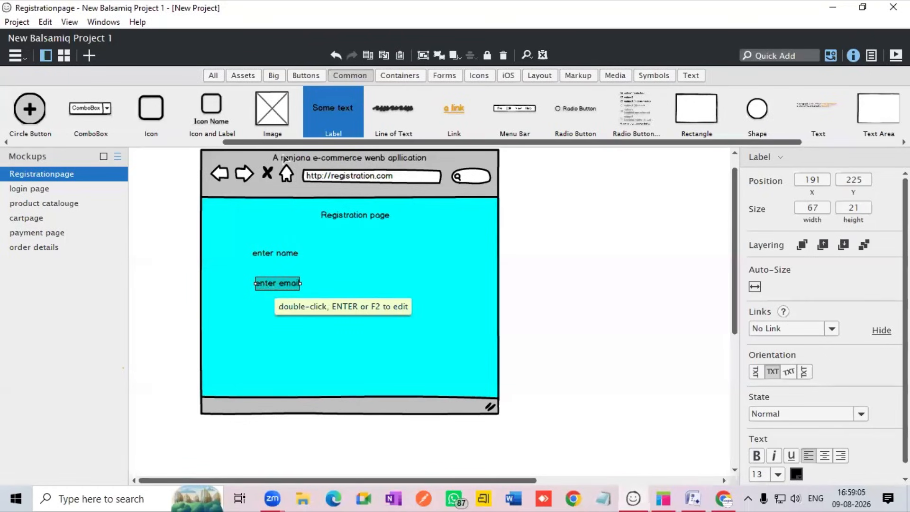
# - Add a label "create pswd" below "enter email" and position it at about X 185, Y 262
pyautogui.moveTo(332, 101); pyautogui.dragTo(260, 300)
pyautogui.write('create')
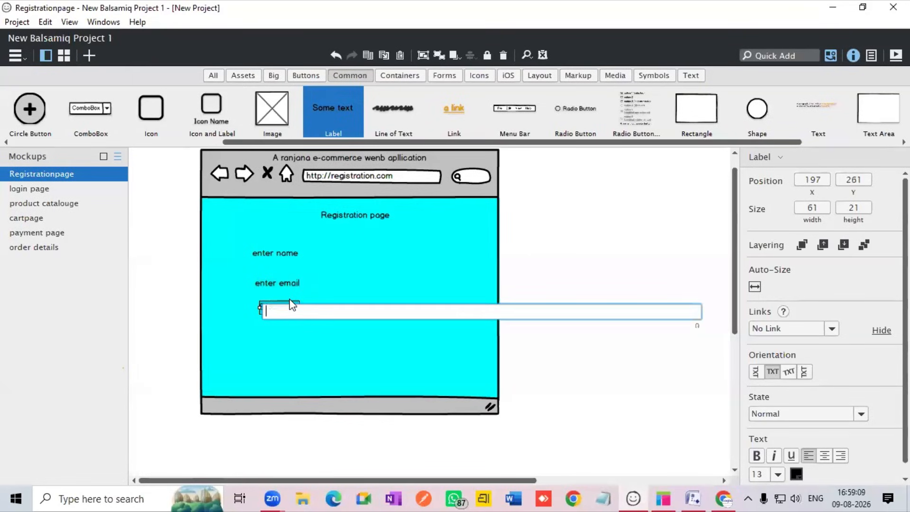
pyautogui.write(' pswd')
pyautogui.press('Return')
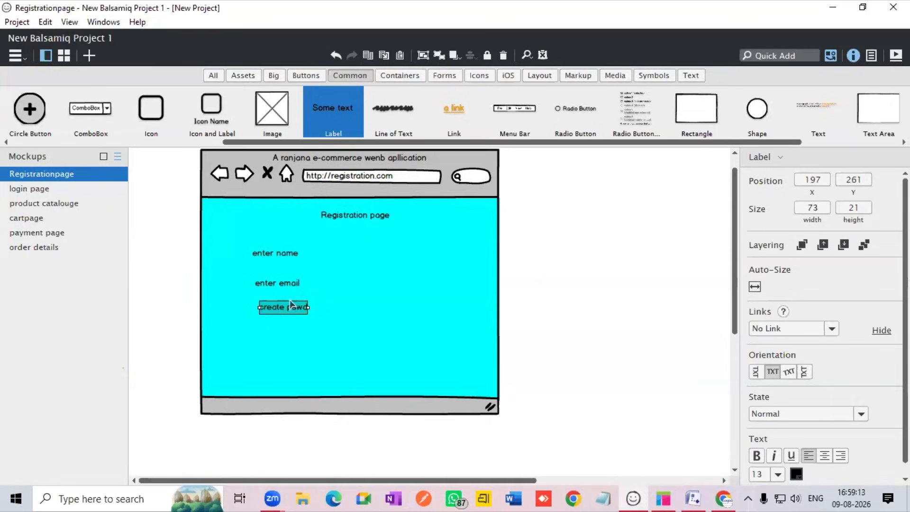
pyautogui.moveTo(280, 311); pyautogui.dragTo(269, 310)
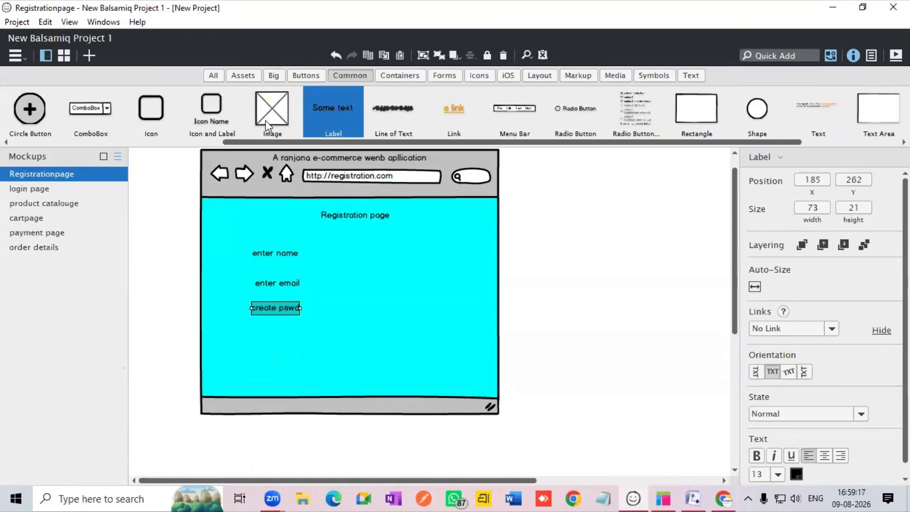
# - Add a button labelled "register" below the field labels at about X 273, Y 320
pyautogui.moveTo(236, 142); pyautogui.dragTo(90, 149)
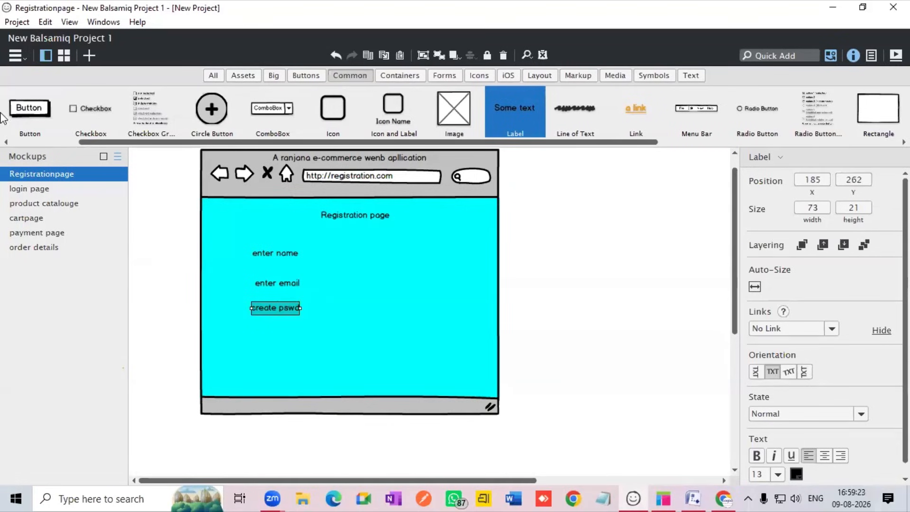
pyautogui.moveTo(20, 112); pyautogui.dragTo(309, 340)
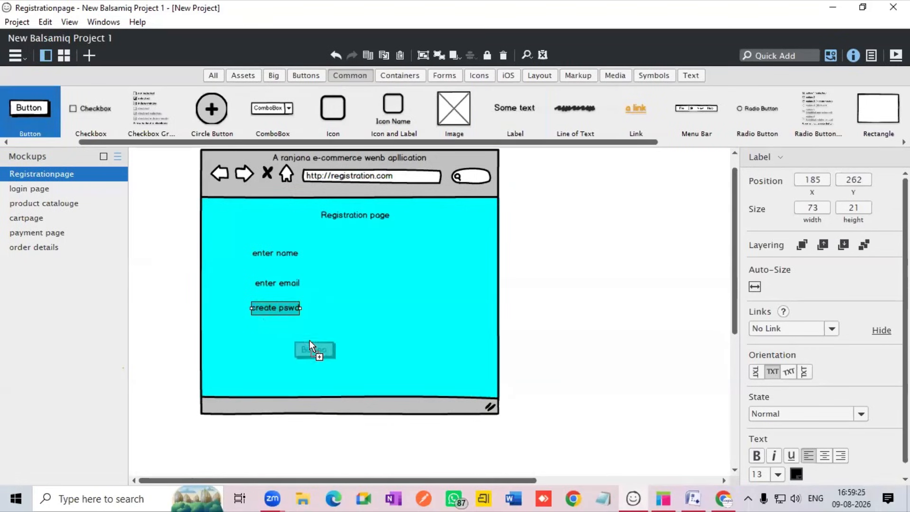
pyautogui.doubleClick(342, 349)
pyautogui.press('BackSpace')
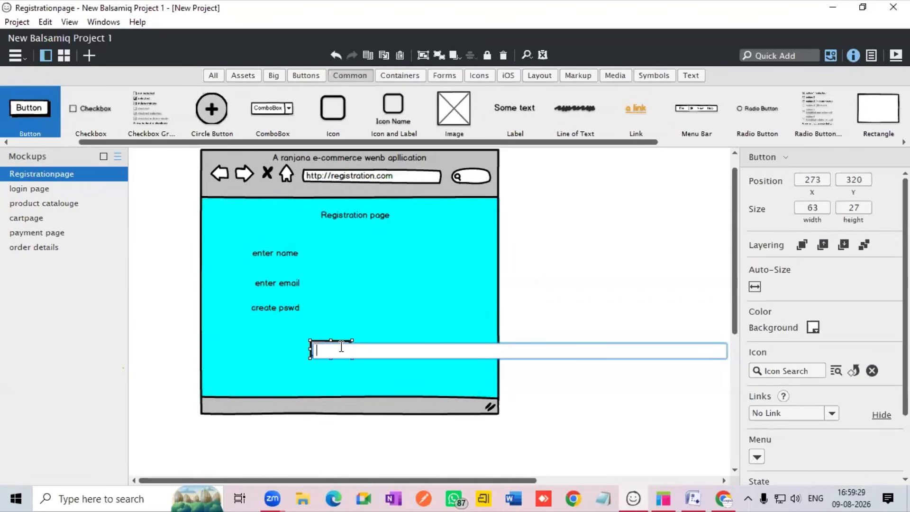
pyautogui.write('register')
pyautogui.press('Return')
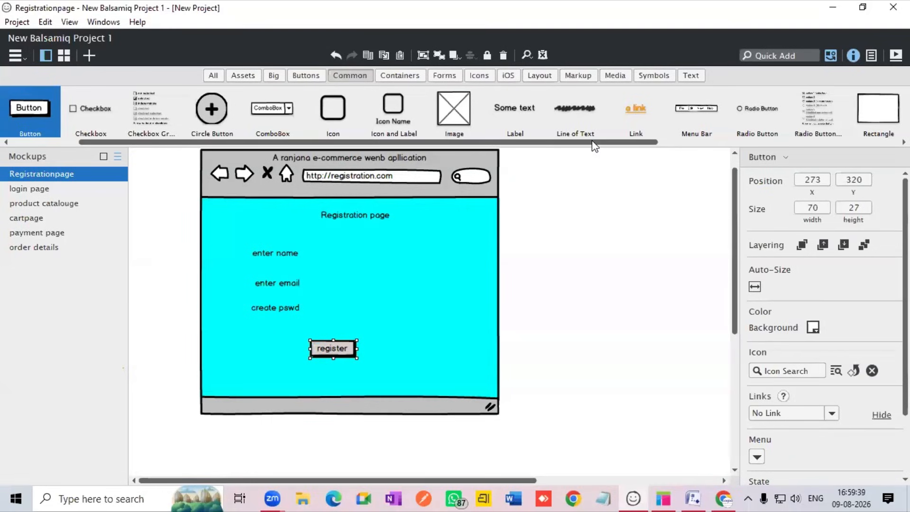
# - Place a text input beside the "enter name" label and fill it with a sample first name
pyautogui.hscroll(5, 592, 141)
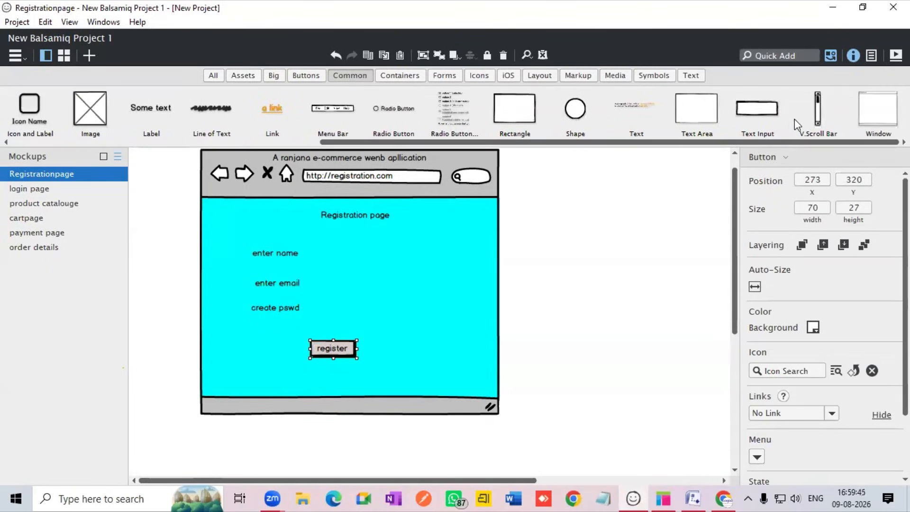
pyautogui.moveTo(761, 119); pyautogui.dragTo(325, 245)
pyautogui.write('sufsft')
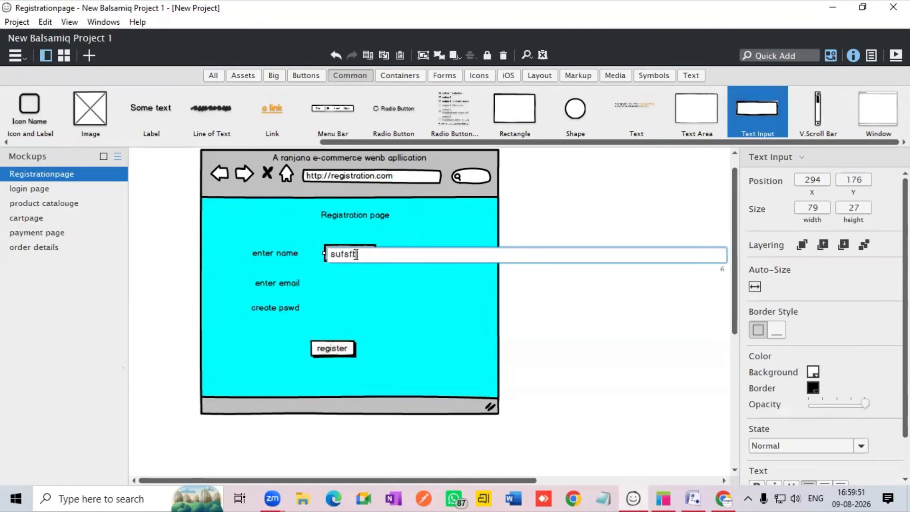
pyautogui.press('BackSpace')
pyautogui.write('kajal')
pyautogui.press('Return')
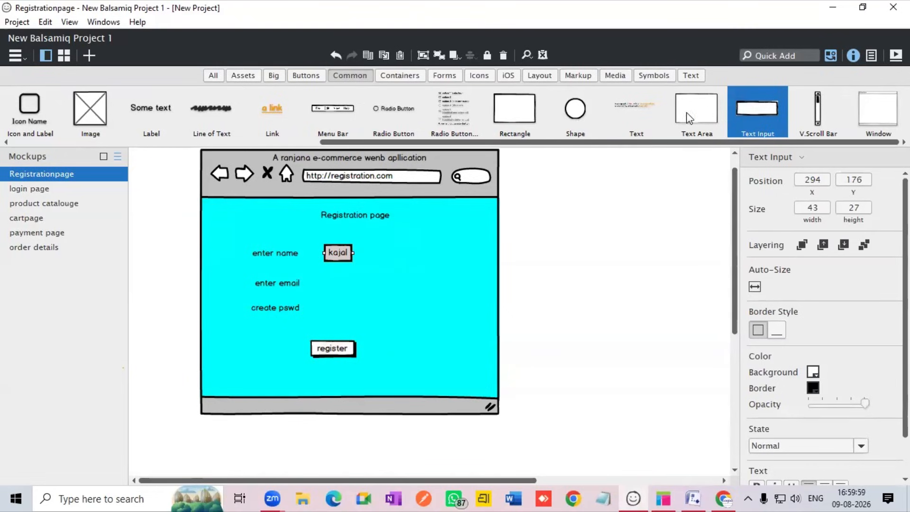
# - Place empty text inputs beside the "enter email" and "create pswd" labels
pyautogui.moveTo(769, 116); pyautogui.dragTo(324, 275)
pyautogui.moveTo(757, 109); pyautogui.dragTo(323, 306)
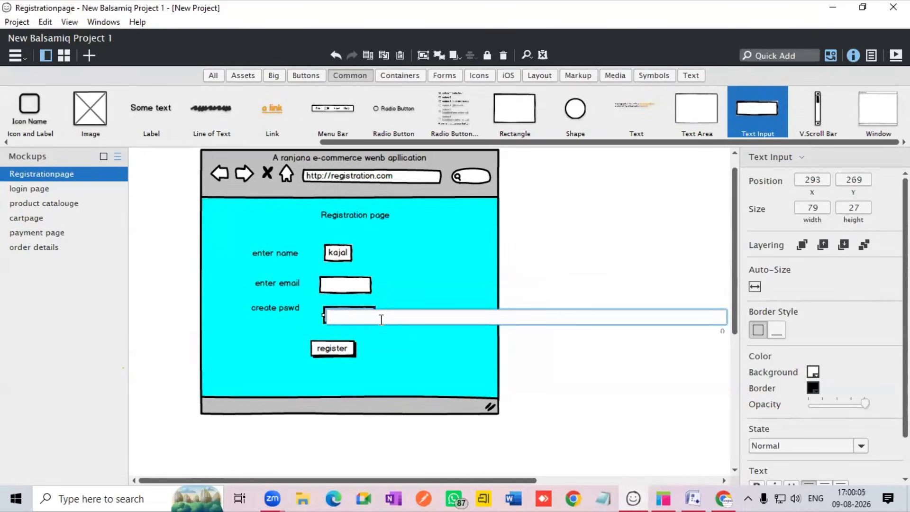
pyautogui.click(30, 190)
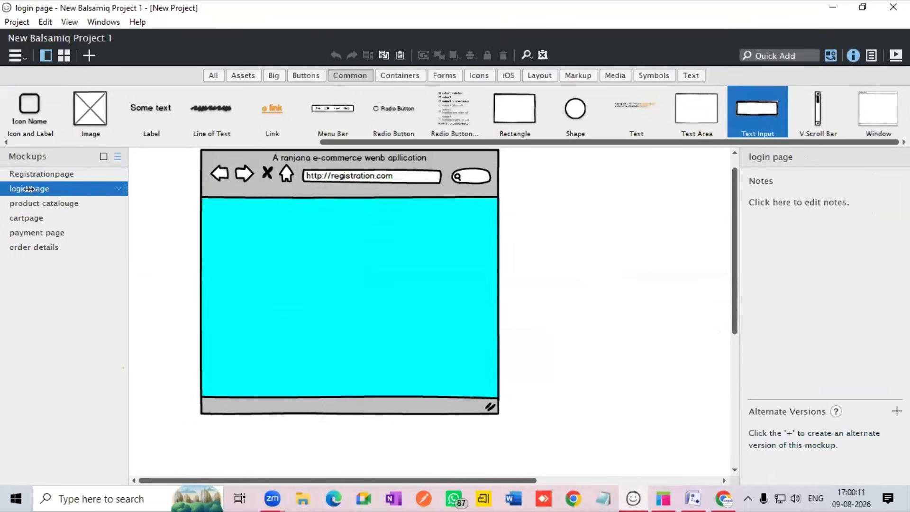
# - Copy the "enter name" label from the Registrationpage mockup into the login page mockup, placing it at about X 212, Y 200
pyautogui.click(29, 174)
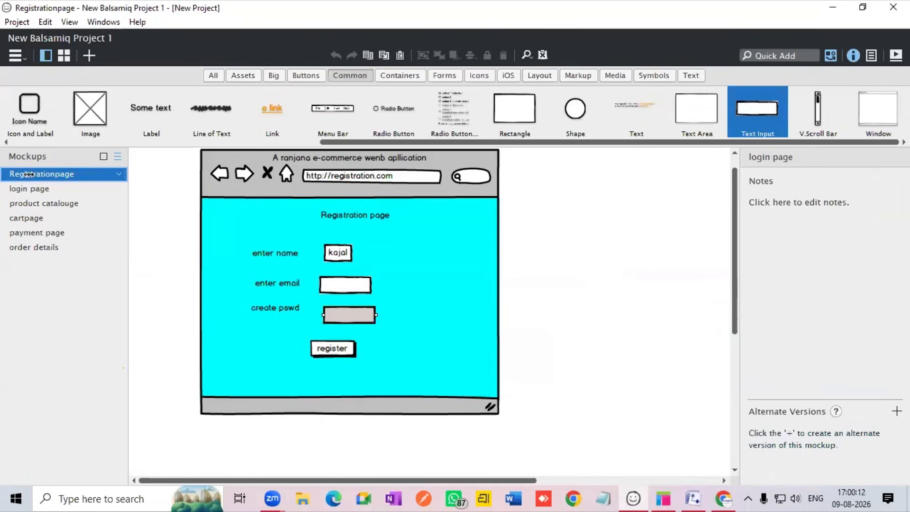
pyautogui.click(272, 254)
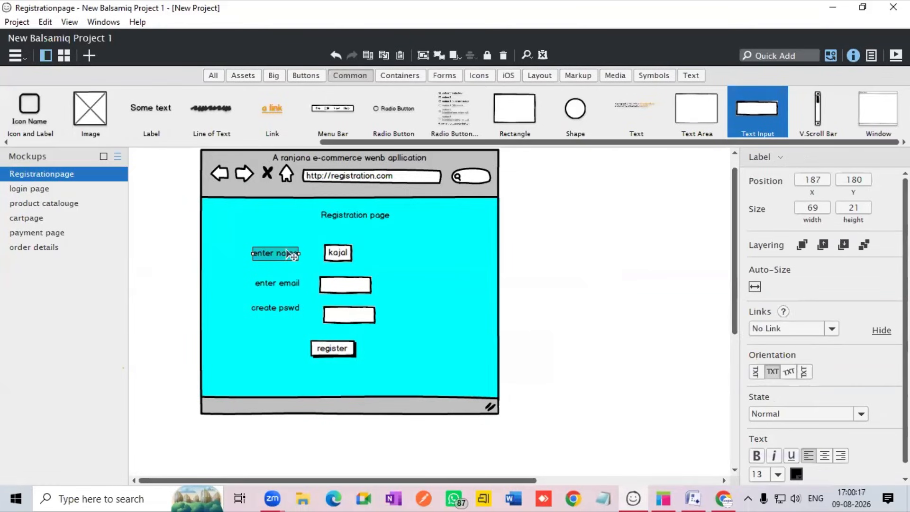
pyautogui.click(32, 190)
pyautogui.click(258, 256)
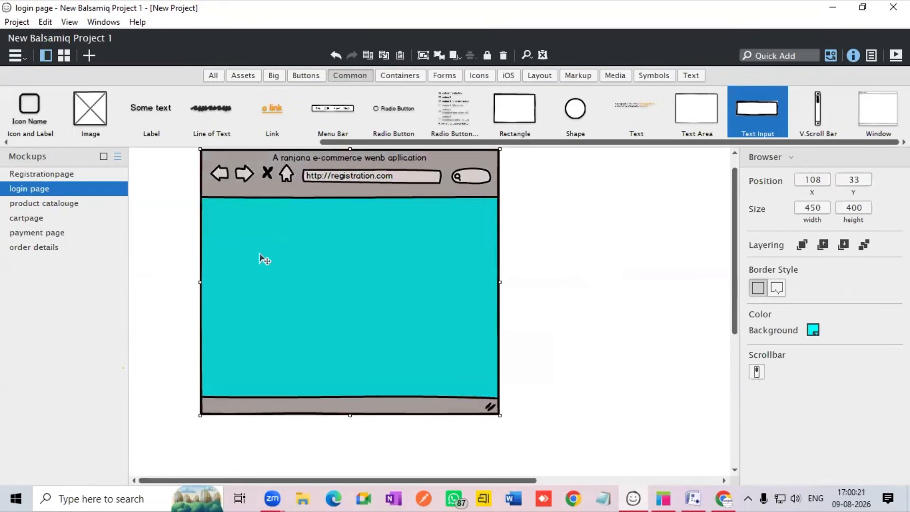
pyautogui.hotkey('ctrl', 'v')
pyautogui.moveTo(266, 254); pyautogui.dragTo(281, 266)
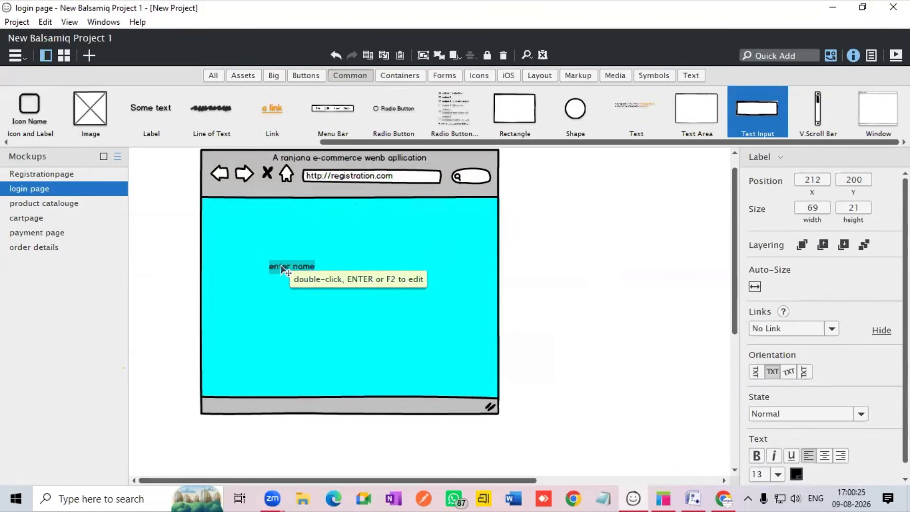
pyautogui.doubleClick(275, 177)
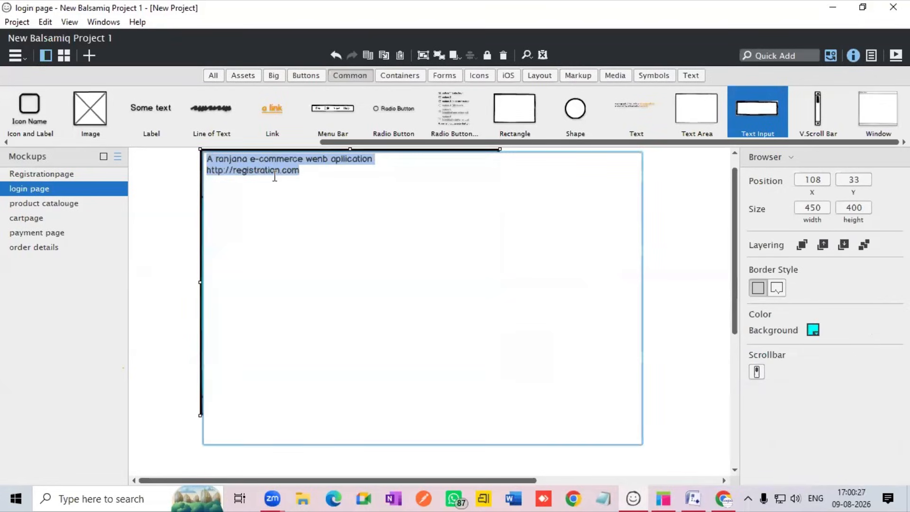
pyautogui.click(277, 171)
pyautogui.press('BackSpace')
pyautogui.press('BackSpace')
pyautogui.press('BackSpace')
pyautogui.press('BackSpace')
pyautogui.press('BackSpace')
pyautogui.press('BackSpace')
pyautogui.press('BackSpace')
pyautogui.press('BackSpace')
pyautogui.press('BackSpace')
pyautogui.press('BackSpace')
pyautogui.press('BackSpace')
pyautogui.write('logi')
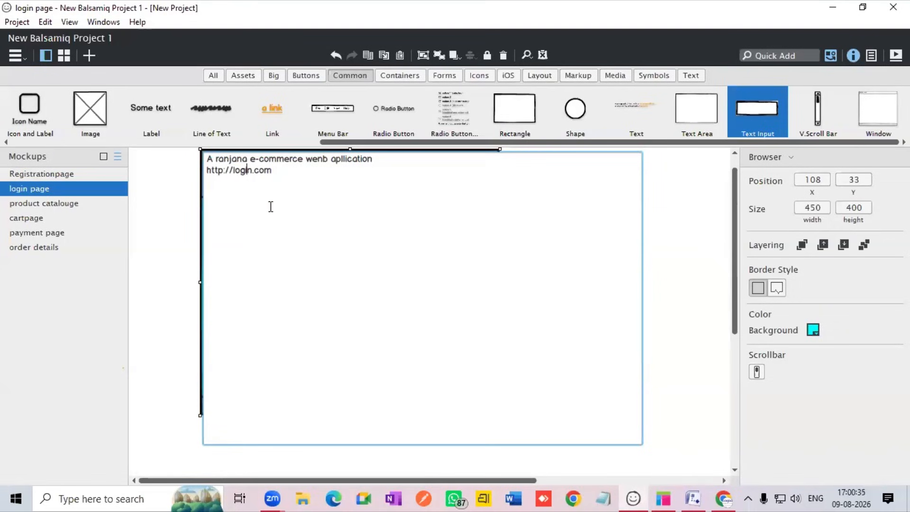
pyautogui.press('Return')
pyautogui.press('BackSpace')
pyautogui.click(664, 261)
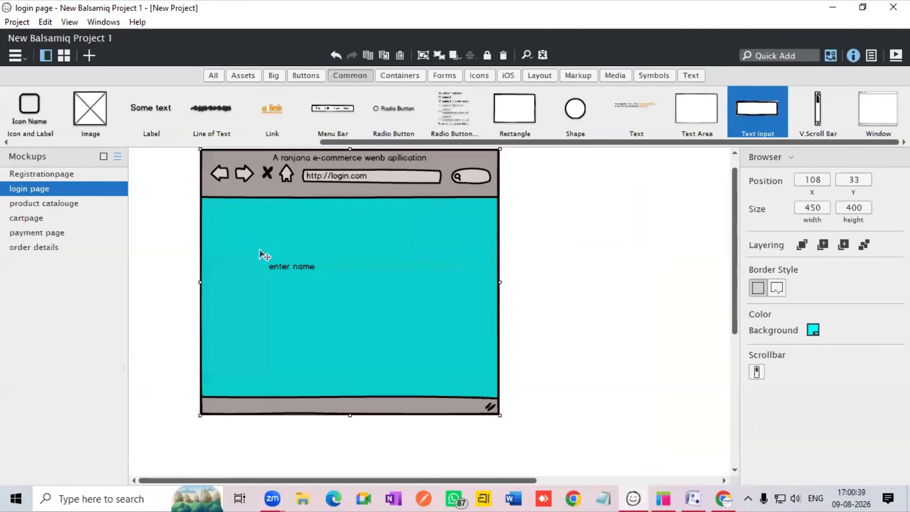
# - Move the "enter name" label to about X 190, Y 156 and add an "enter pswd" label below it at about X 198, Y 201
pyautogui.moveTo(292, 265); pyautogui.dragTo(279, 236)
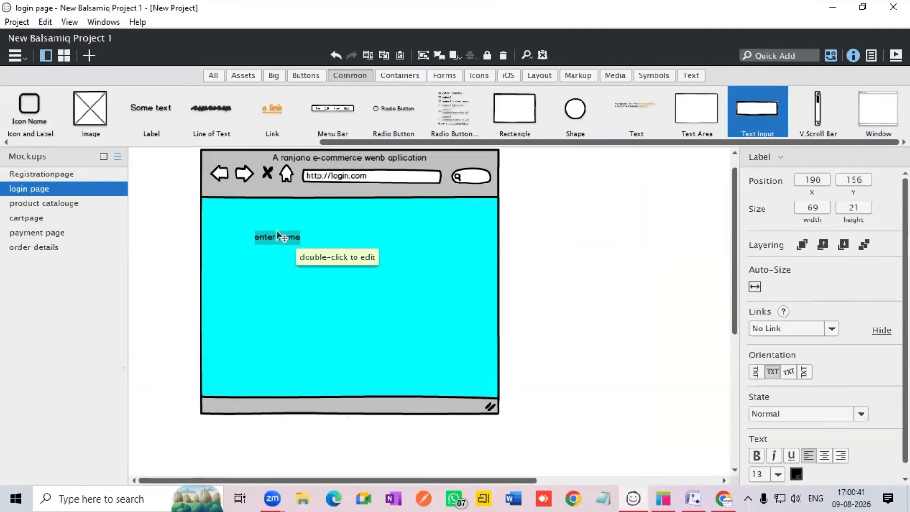
pyautogui.moveTo(152, 109); pyautogui.dragTo(264, 268)
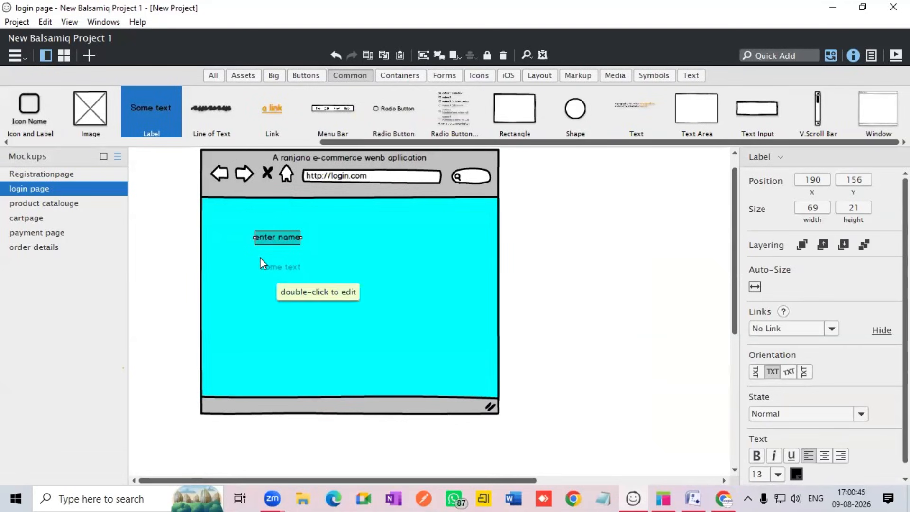
pyautogui.doubleClick(303, 268)
pyautogui.press('BackSpace')
pyautogui.write('en')
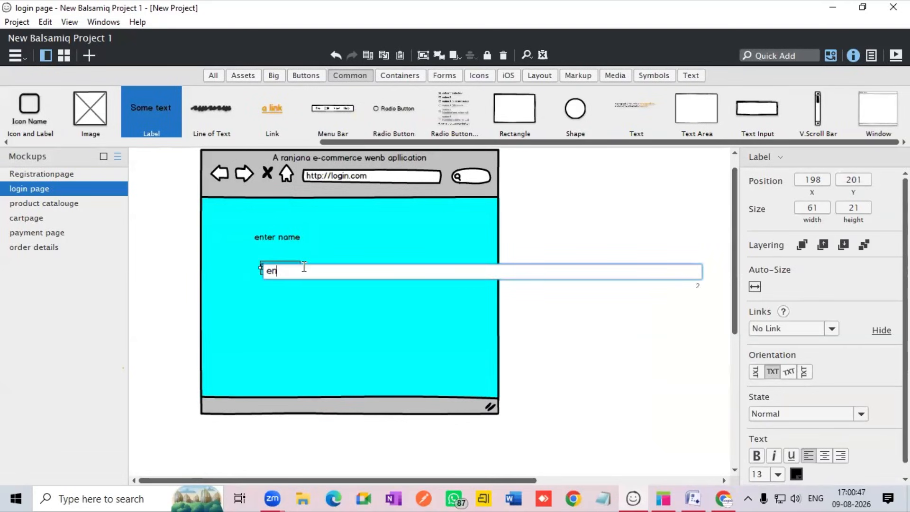
pyautogui.write('ter pswd')
pyautogui.press('Return')
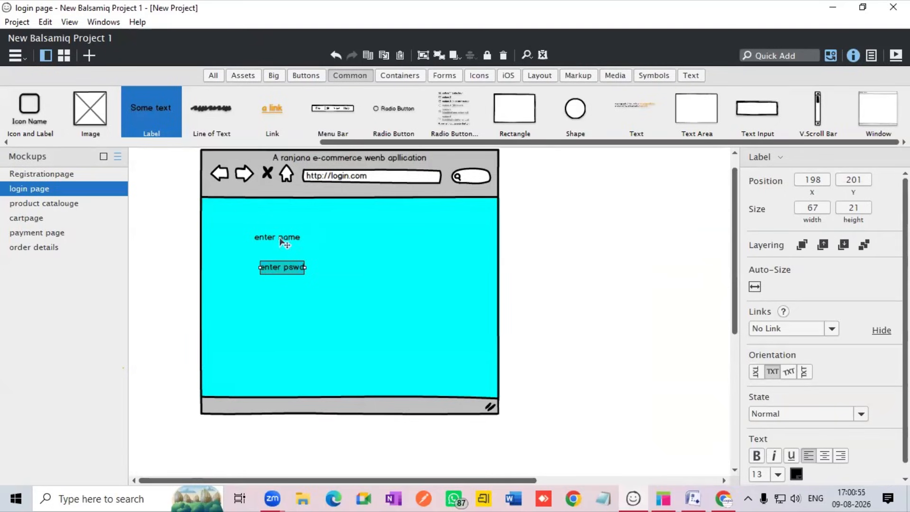
# - Place a copy of the "enter name" label at about X 383, Y 248 and change its text to "forgot pswd"
pyautogui.click(282, 243)
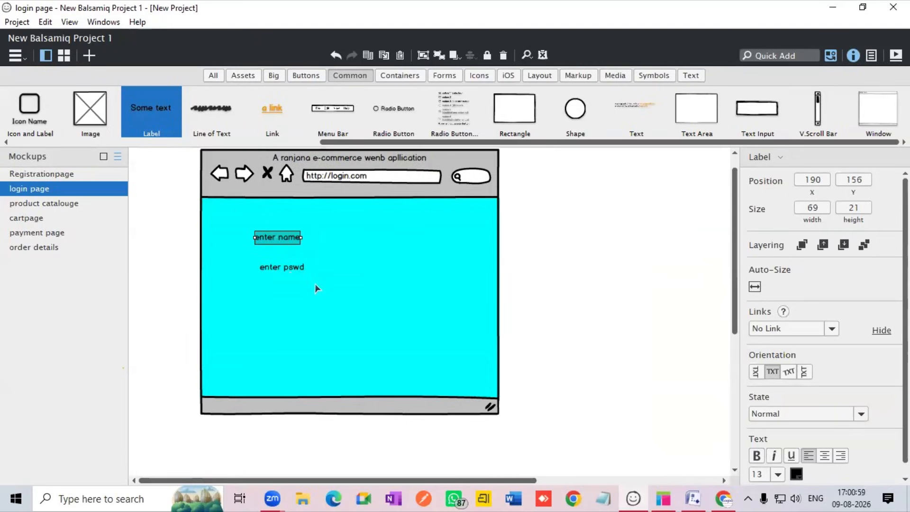
pyautogui.hotkey('ctrl', 'v')
pyautogui.moveTo(276, 244); pyautogui.dragTo(398, 299)
pyautogui.doubleClick(400, 296)
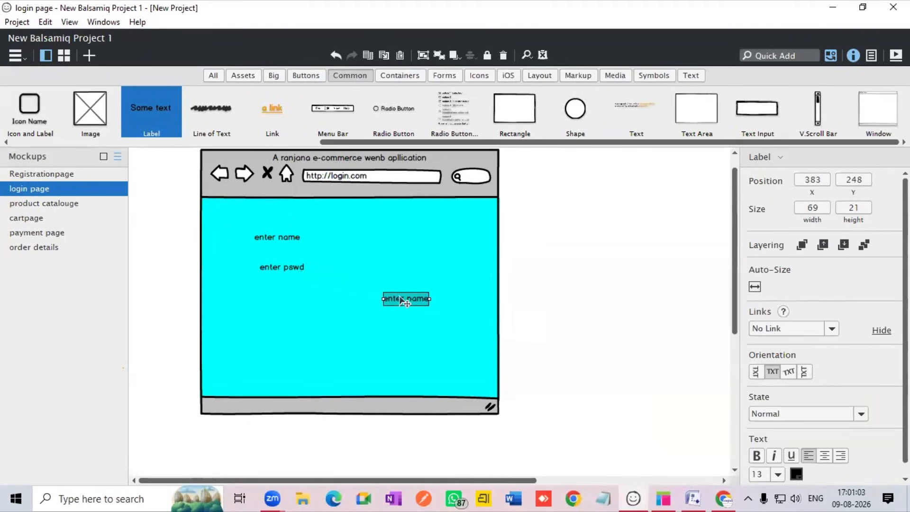
pyautogui.press('BackSpace')
pyautogui.write('forgot')
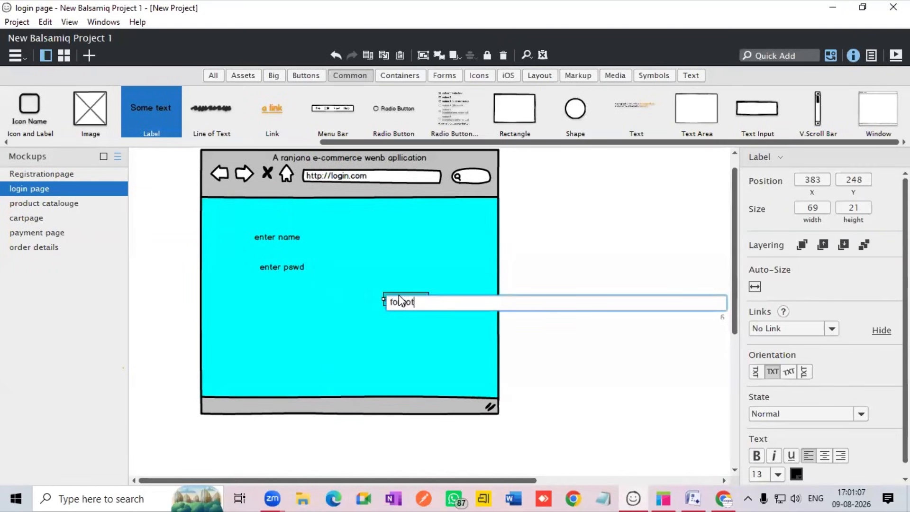
pyautogui.write(' pswd')
pyautogui.press('Return')
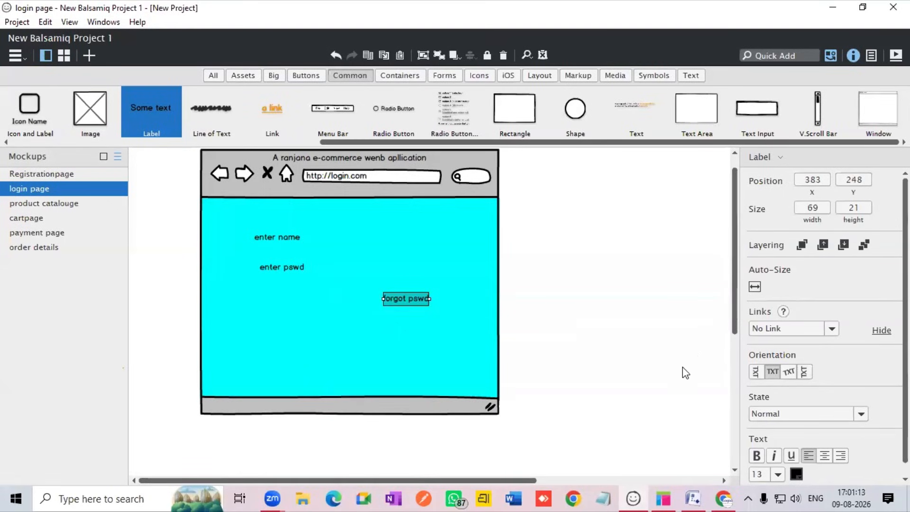
# - Underline the "forgot pswd" label's text
pyautogui.scroll(-1, 778, 310)
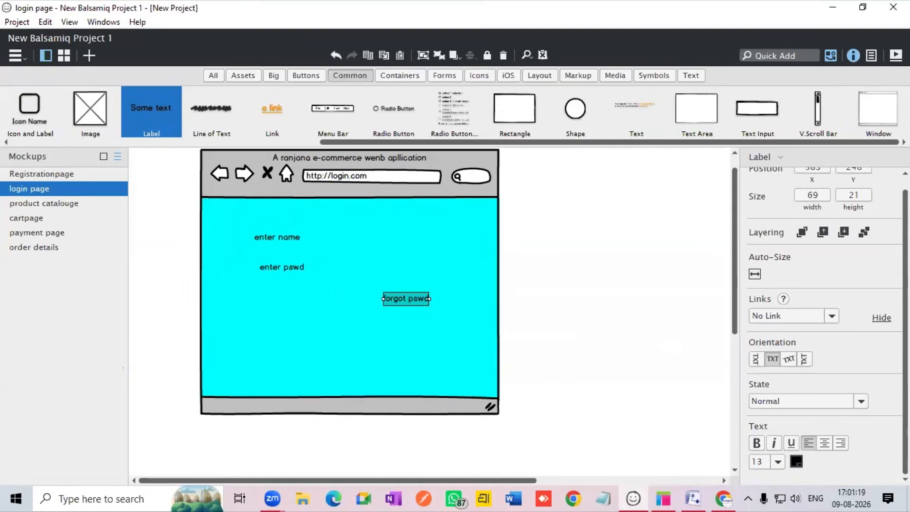
pyautogui.click(228, 462)
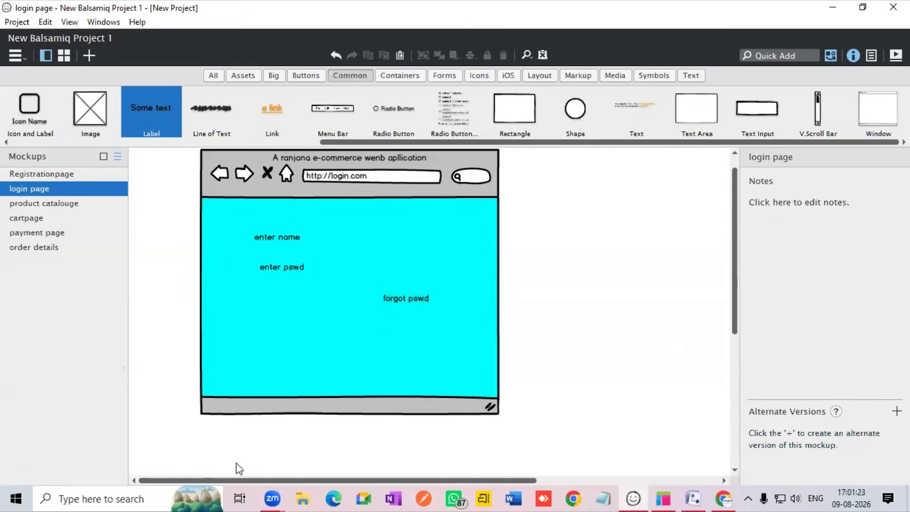
pyautogui.click(412, 300)
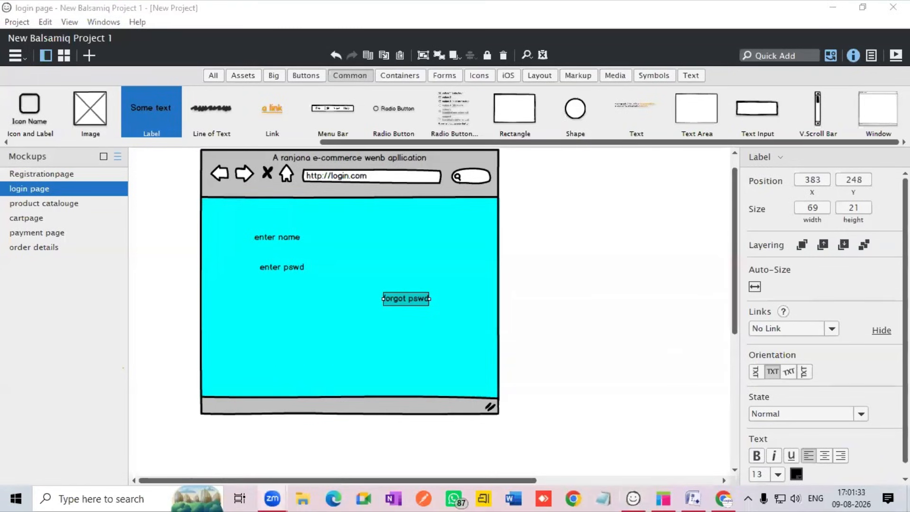
pyautogui.click(687, 398)
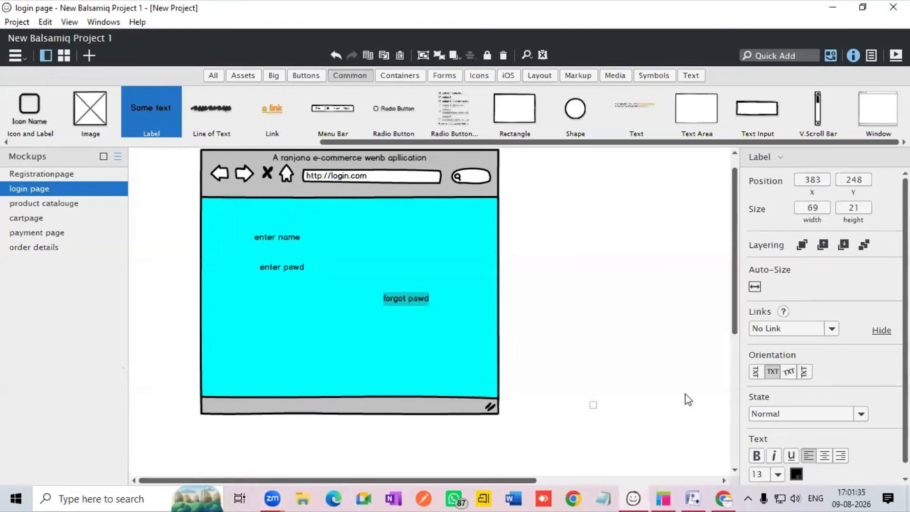
pyautogui.click(400, 291)
pyautogui.click(787, 454)
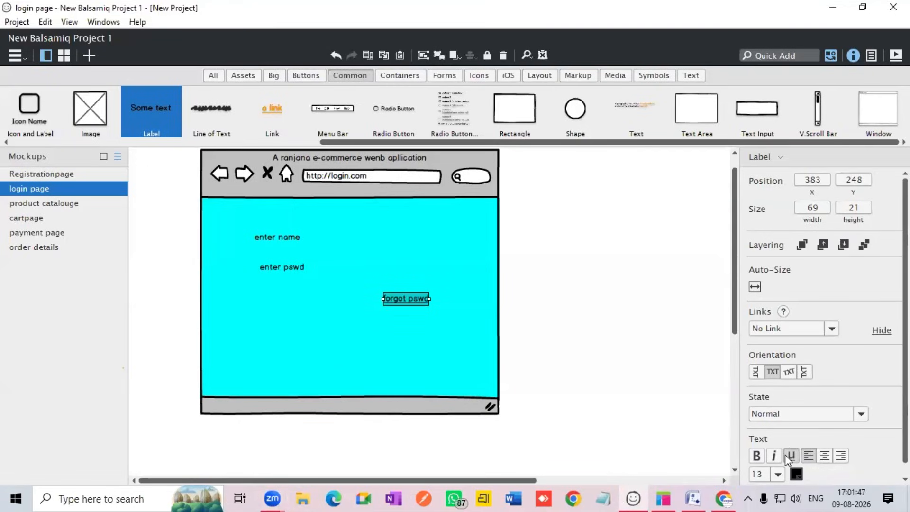
pyautogui.click(316, 328)
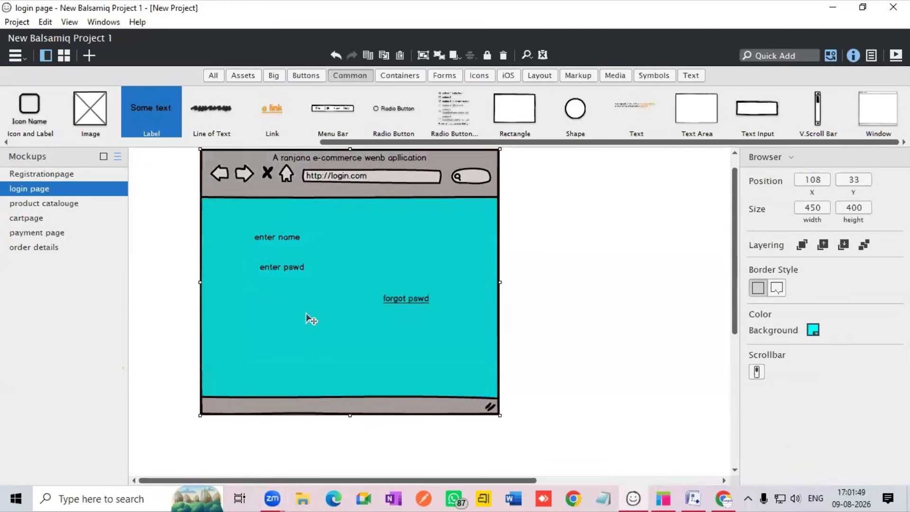
# - Place empty text inputs beside the "enter name" and "enter pswd" labels, at about X 300, Y 156 and X 301, Y 191
pyautogui.moveTo(744, 114); pyautogui.dragTo(328, 232)
pyautogui.press('Return')
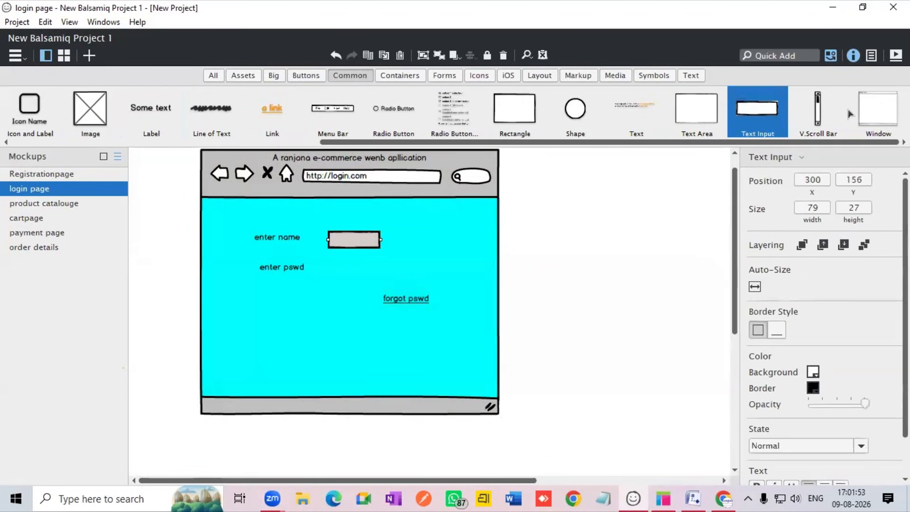
pyautogui.moveTo(749, 104); pyautogui.dragTo(328, 254)
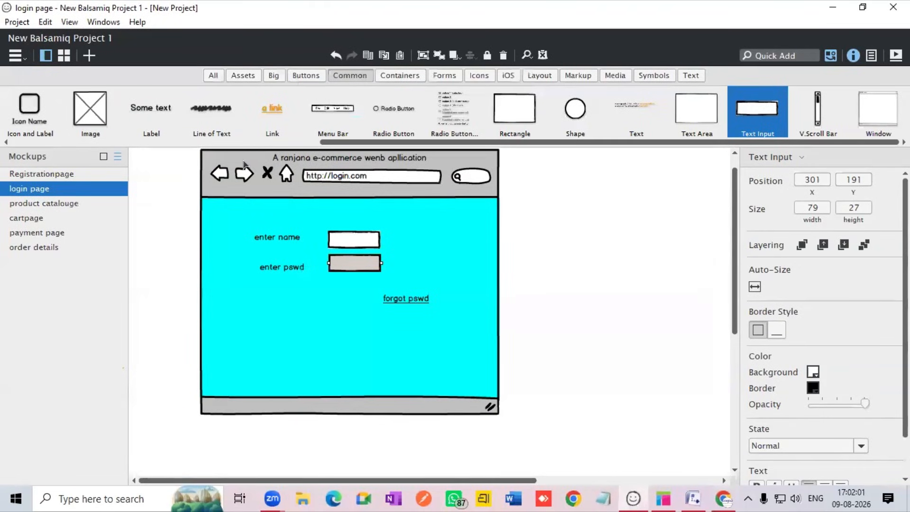
# - Add a "login" button at about X 281, Y 273 and move the "enter pswd" text input to about X 294, Y 198
pyautogui.moveTo(345, 141); pyautogui.dragTo(181, 163)
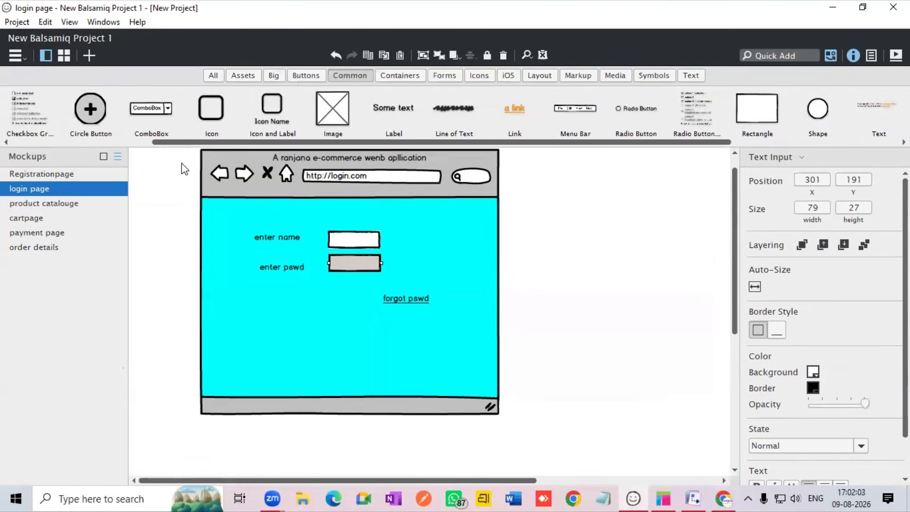
pyautogui.moveTo(290, 143); pyautogui.dragTo(144, 157)
pyautogui.moveTo(151, 114); pyautogui.dragTo(315, 308)
pyautogui.press('BackSpace')
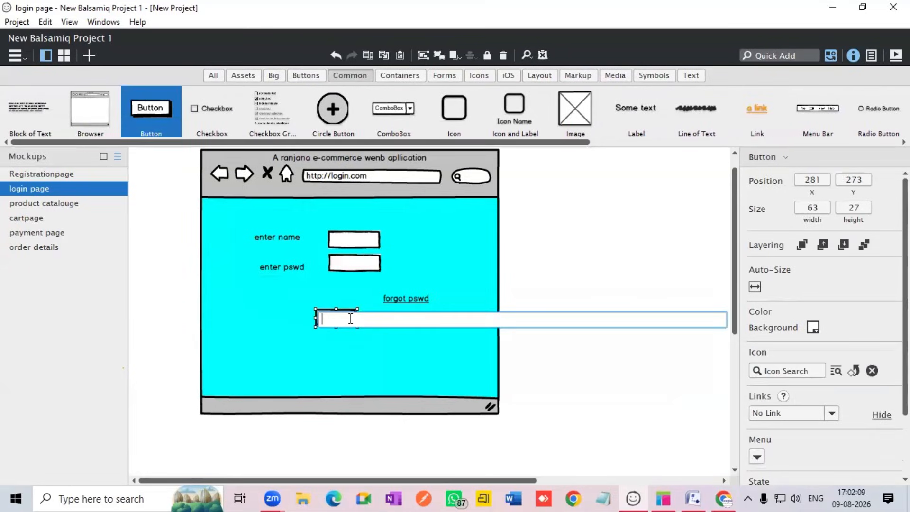
pyautogui.write('login')
pyautogui.press('Return')
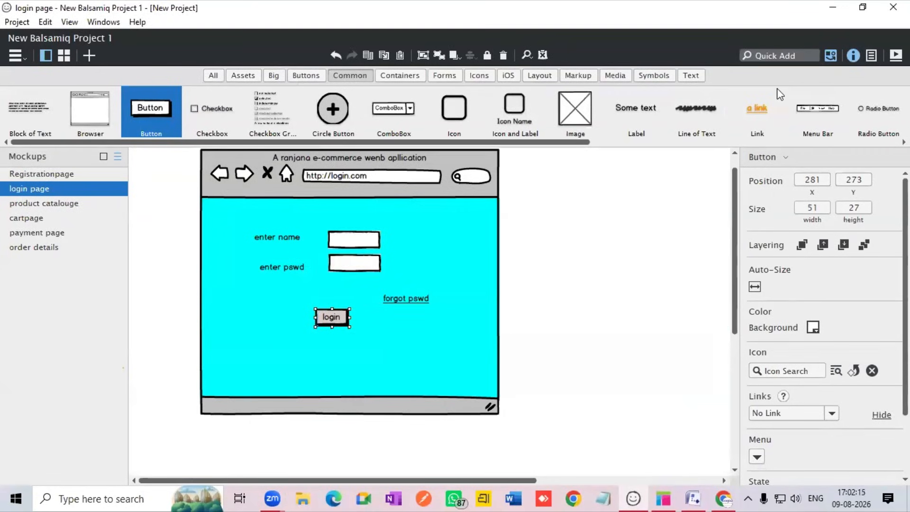
pyautogui.moveTo(361, 269)
pyautogui.mouseDown()
pyautogui.moveTo(357, 280)
pyautogui.moveTo(356, 273)
pyautogui.mouseUp()
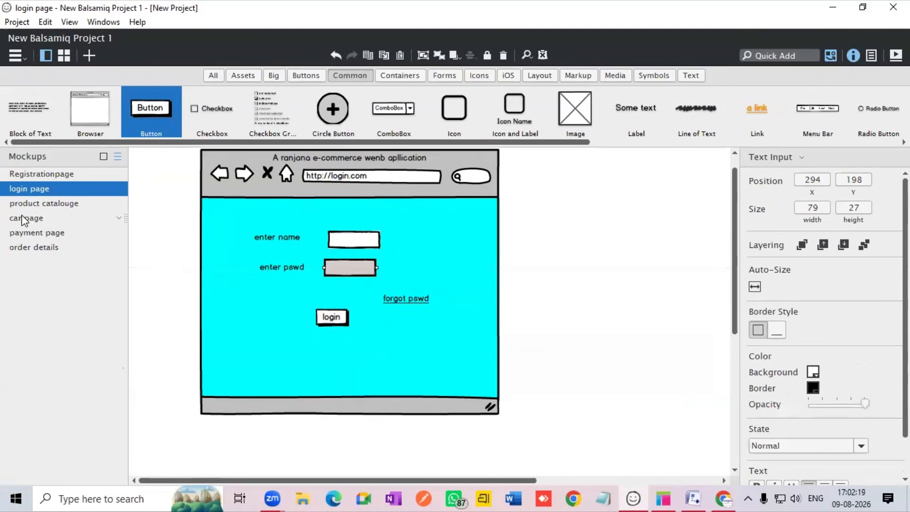
# - Open the product catalouge mockup and place an image placeholder inside the browser at about X 141, Y 128
pyautogui.click(45, 203)
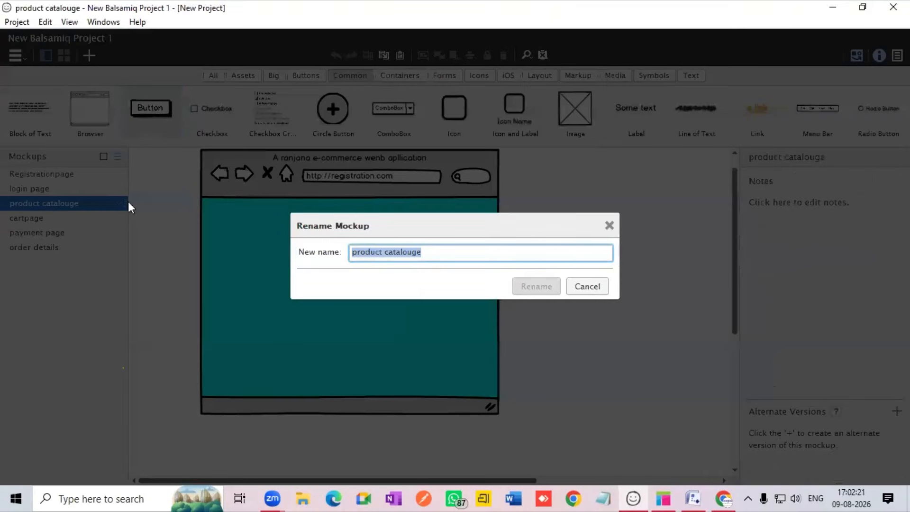
pyautogui.click(587, 285)
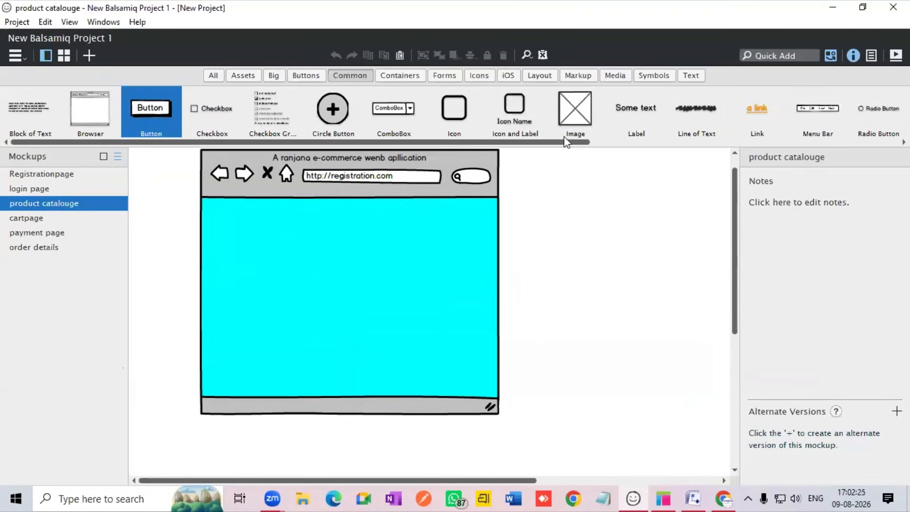
pyautogui.moveTo(565, 143); pyautogui.dragTo(736, 158)
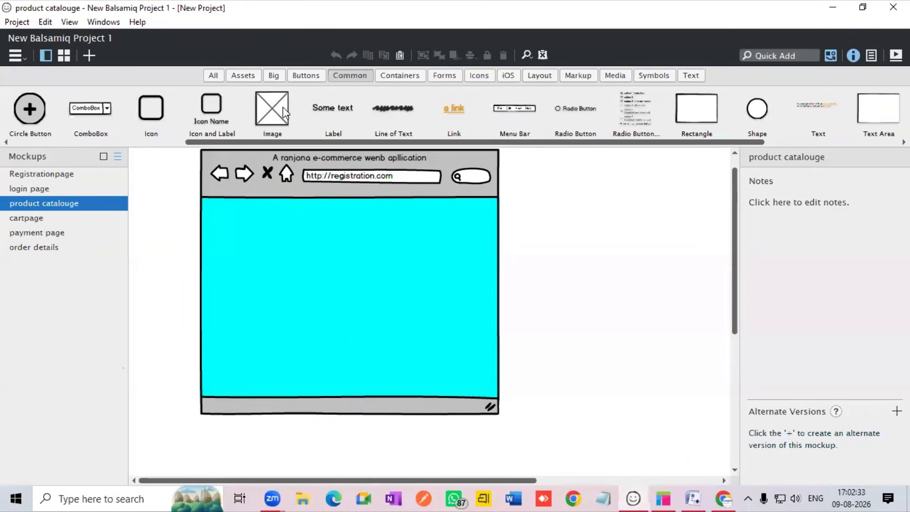
pyautogui.moveTo(274, 107); pyautogui.dragTo(223, 213)
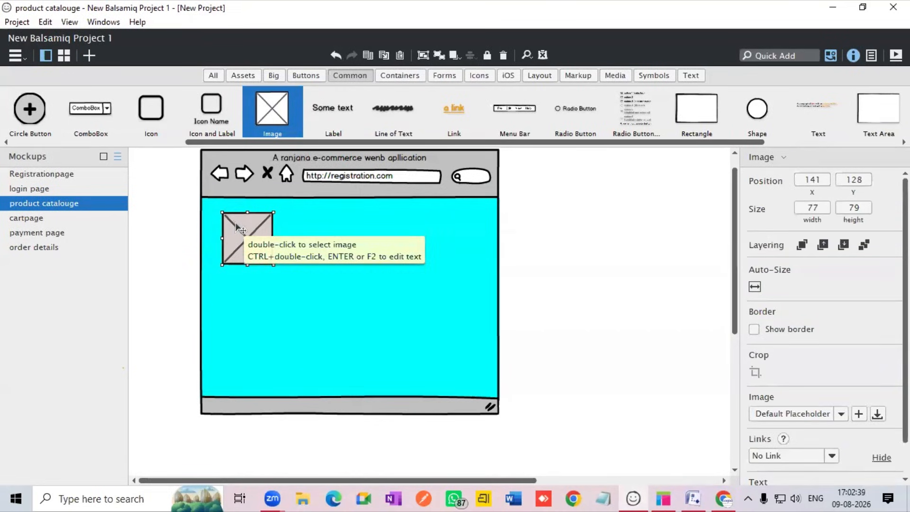
pyautogui.doubleClick(237, 230)
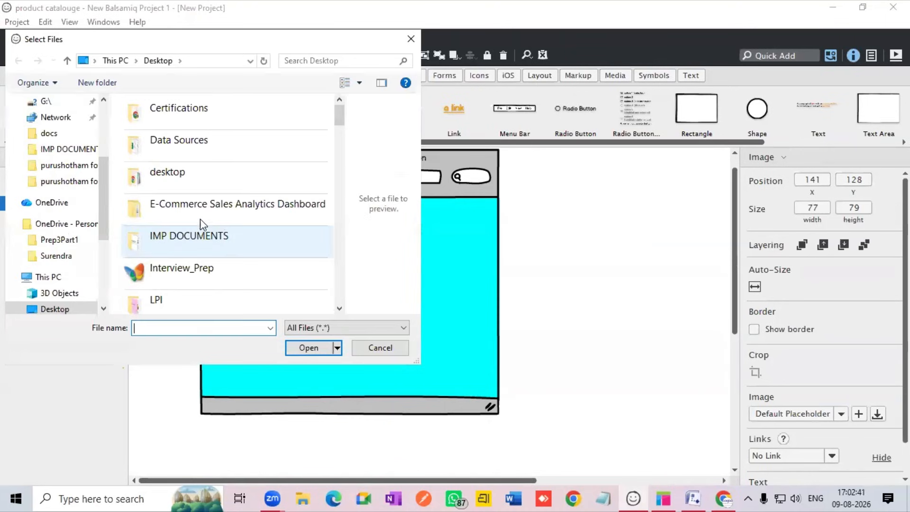
pyautogui.scroll(-10, 177, 215)
pyautogui.scroll(-5, 177, 216)
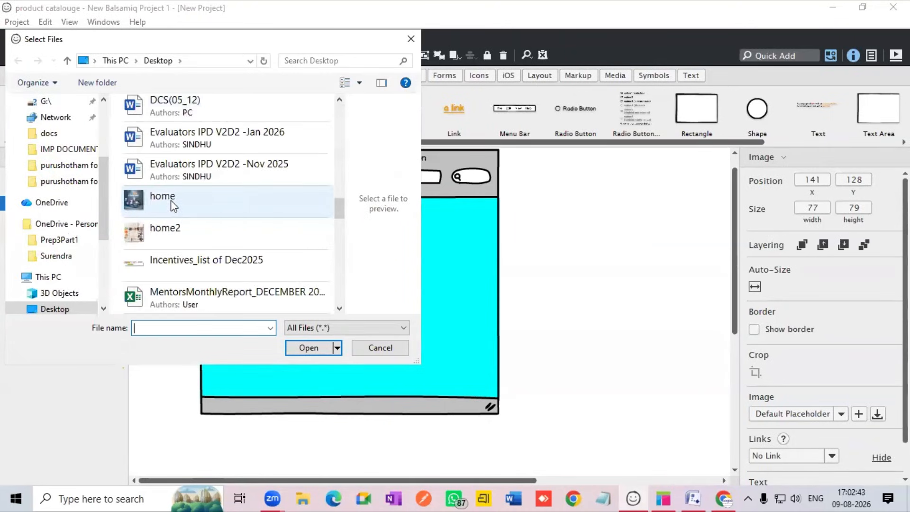
pyautogui.click(411, 39)
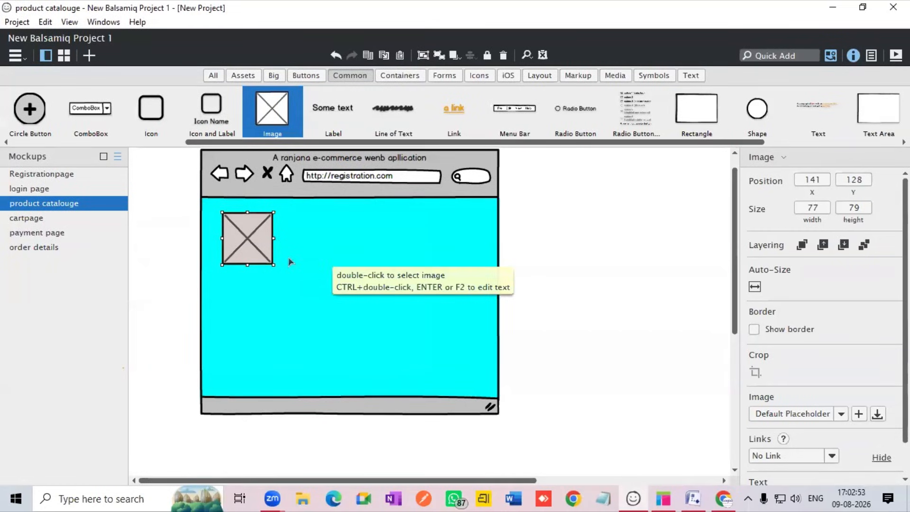
pyautogui.doubleClick(246, 232)
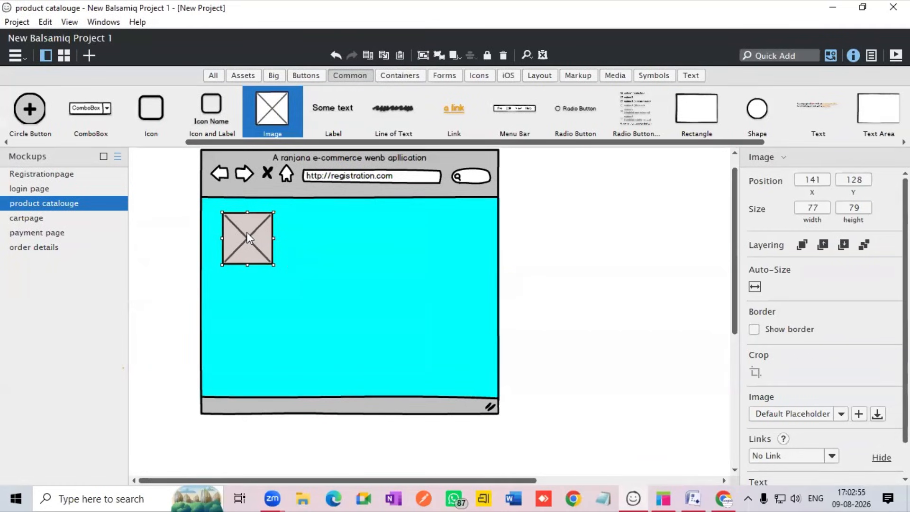
pyautogui.scroll(-10, 157, 241)
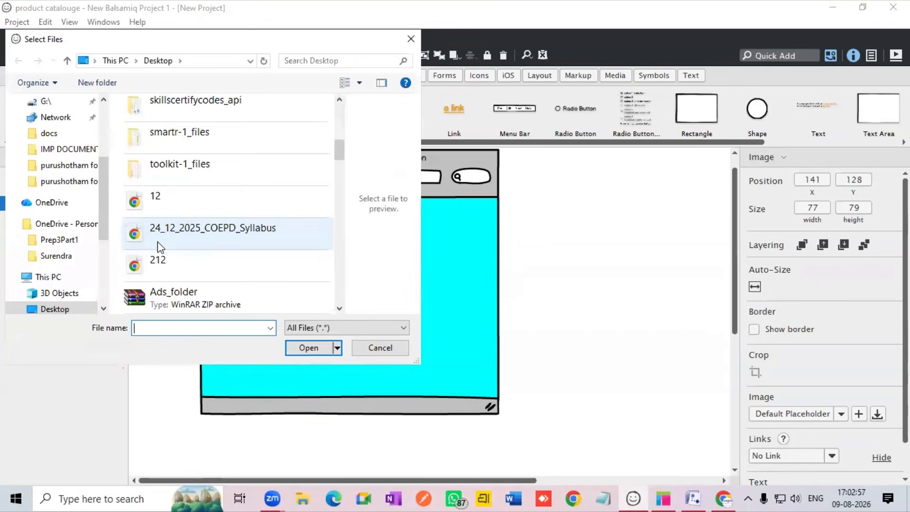
pyautogui.scroll(-4, 157, 241)
pyautogui.click(411, 39)
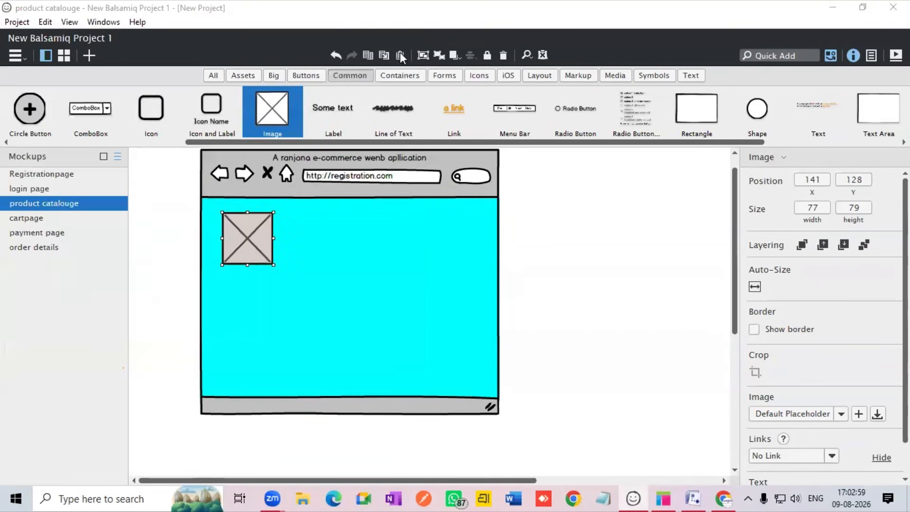
# - Add a "shirts" label below the image placeholder at about X 149, Y 230
pyautogui.moveTo(325, 127); pyautogui.dragTo(226, 280)
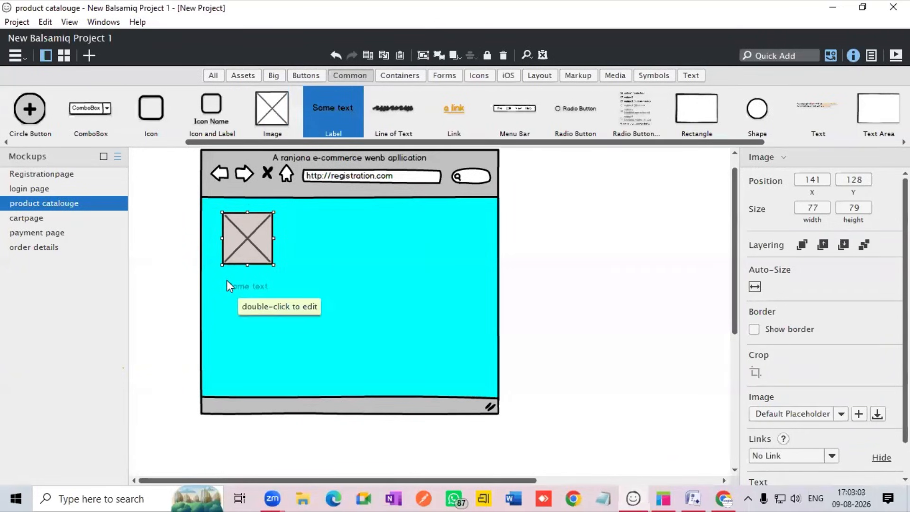
pyautogui.doubleClick(247, 283)
pyautogui.press('BackSpace')
pyautogui.write('shirts')
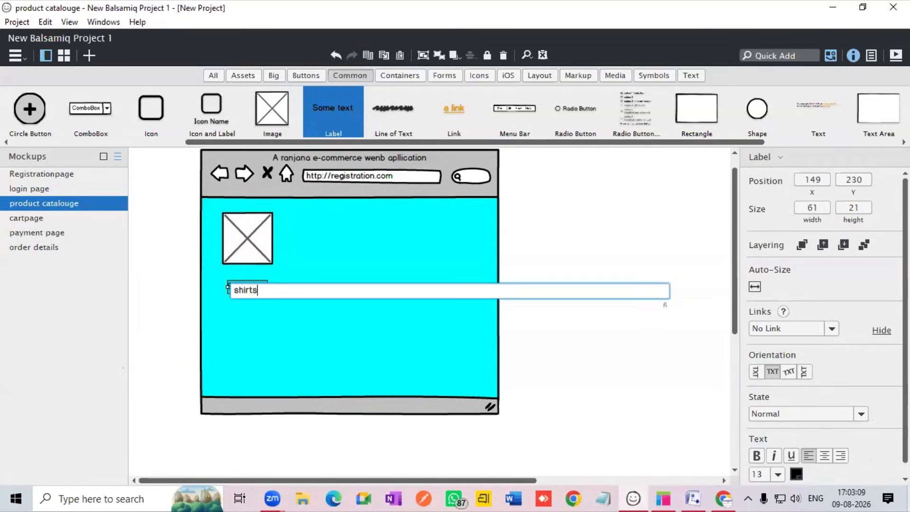
pyautogui.press('Return')
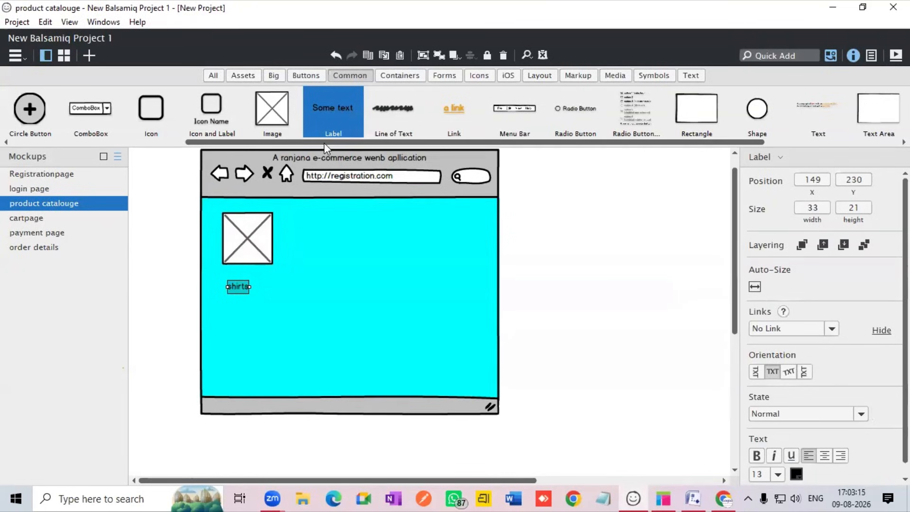
# - Add a combo box reading "slecty sizes" below the "shirts" label at about X 136, Y 279
pyautogui.moveTo(325, 143); pyautogui.dragTo(266, 144)
pyautogui.moveTo(278, 112); pyautogui.dragTo(218, 312)
pyautogui.doubleClick(219, 315)
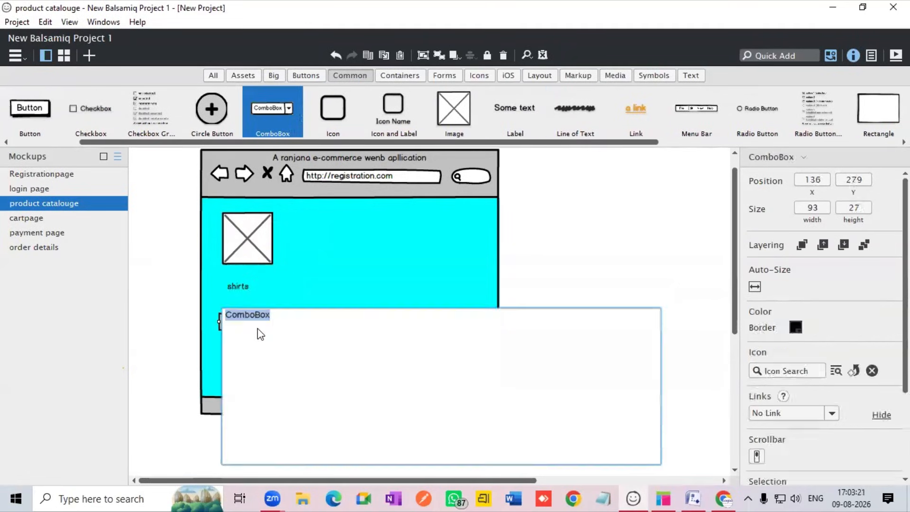
pyautogui.press('BackSpace')
pyautogui.write('slecty sizes')
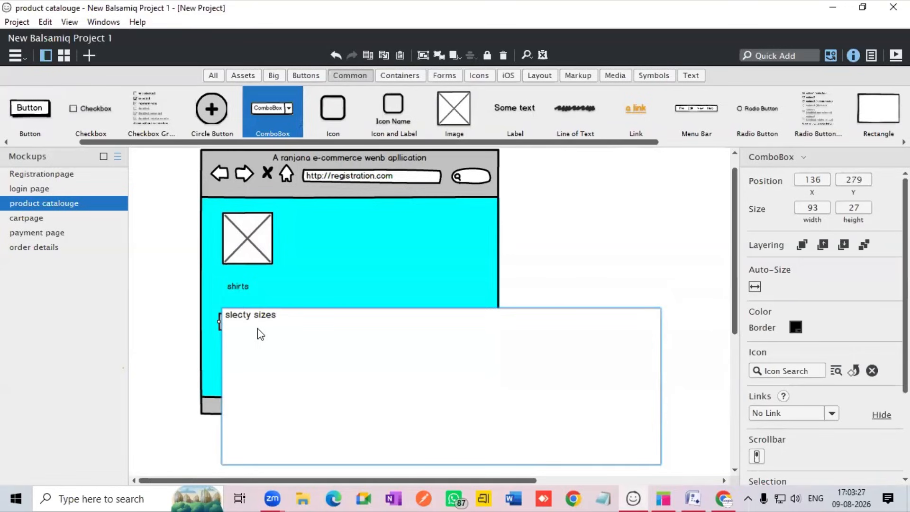
pyautogui.click(432, 315)
pyautogui.click(400, 293)
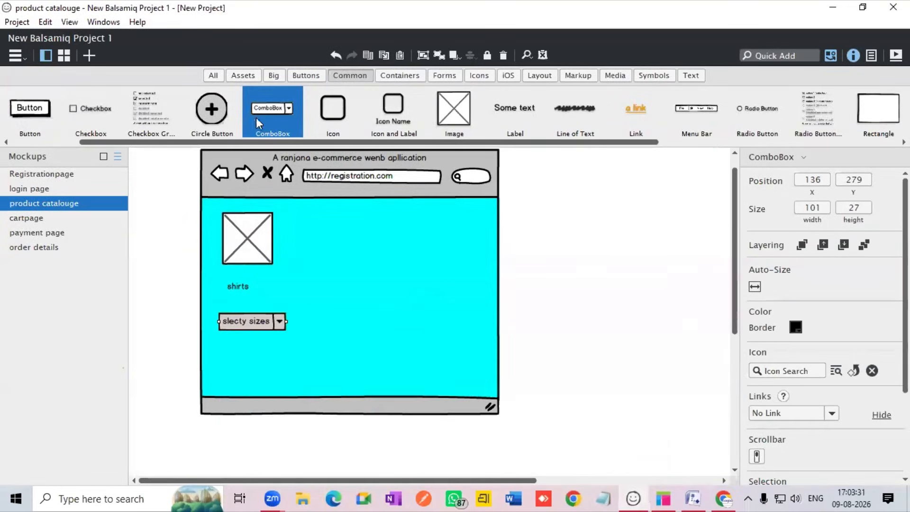
# - Add a combo box reading "selec brands" and position it below the sizes combo box at about X 133, Y 322
pyautogui.moveTo(269, 121); pyautogui.dragTo(226, 337)
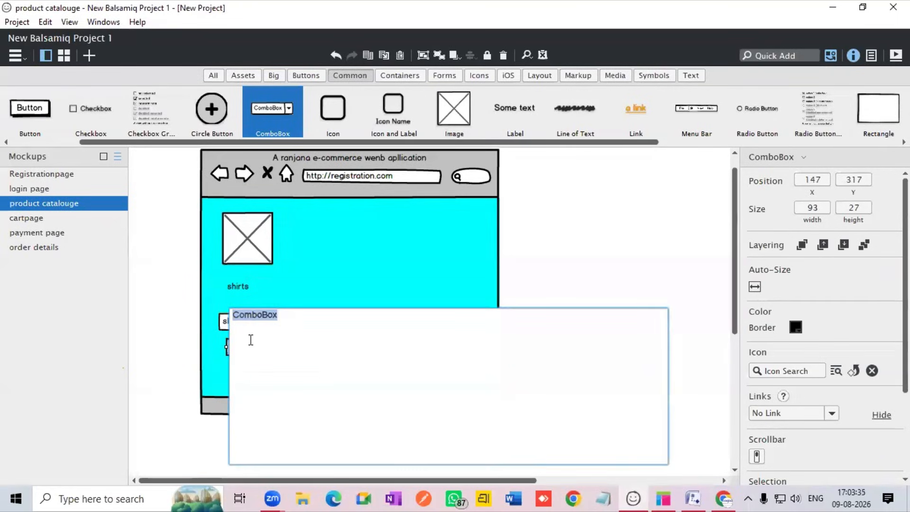
pyautogui.write('selec t')
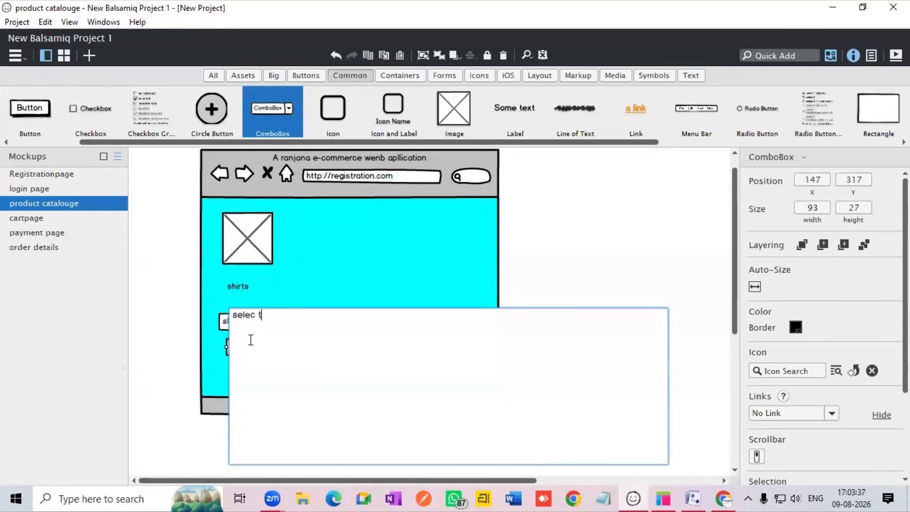
pyautogui.press('BackSpace')
pyautogui.click(368, 280)
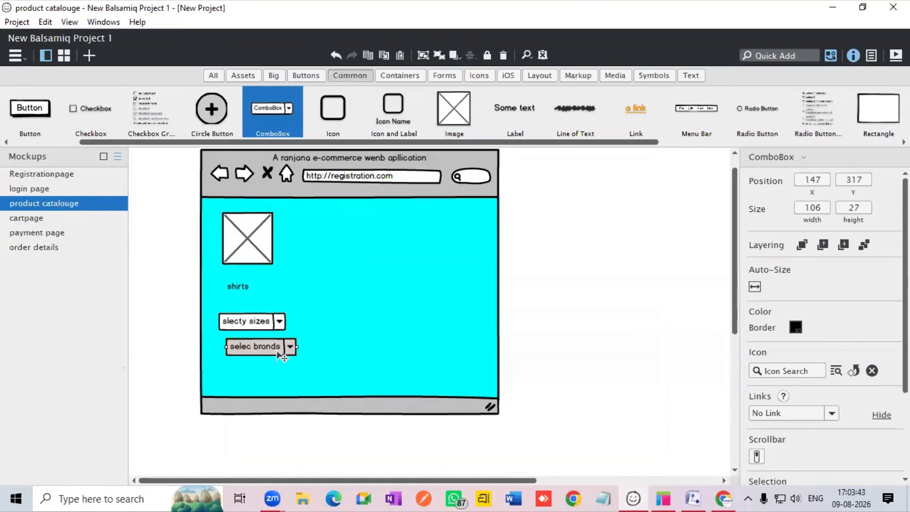
pyautogui.moveTo(239, 354)
pyautogui.mouseDown()
pyautogui.moveTo(220, 358)
pyautogui.moveTo(230, 347)
pyautogui.moveTo(256, 352)
pyautogui.mouseUp()
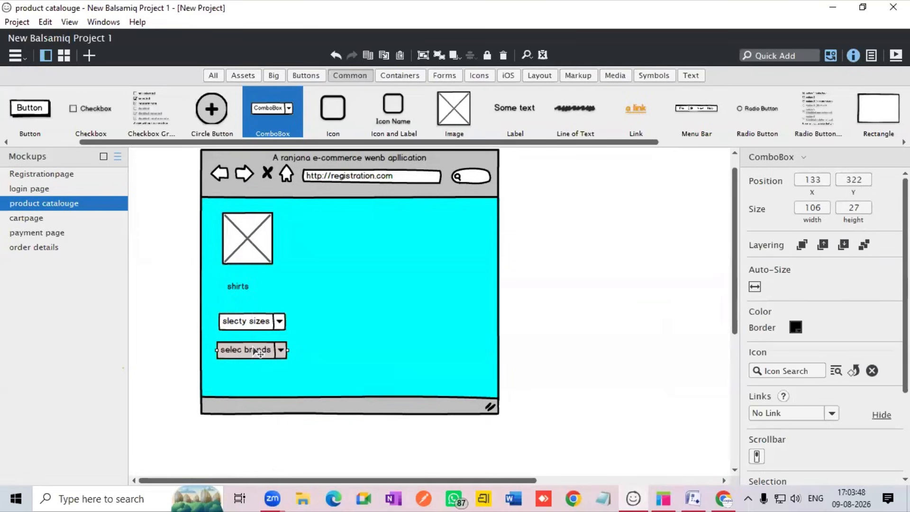
# - Duplicate the image placeholder twice and line the copies up in its row, one mid-page and one at about X 465, Y 128
pyautogui.click(274, 232)
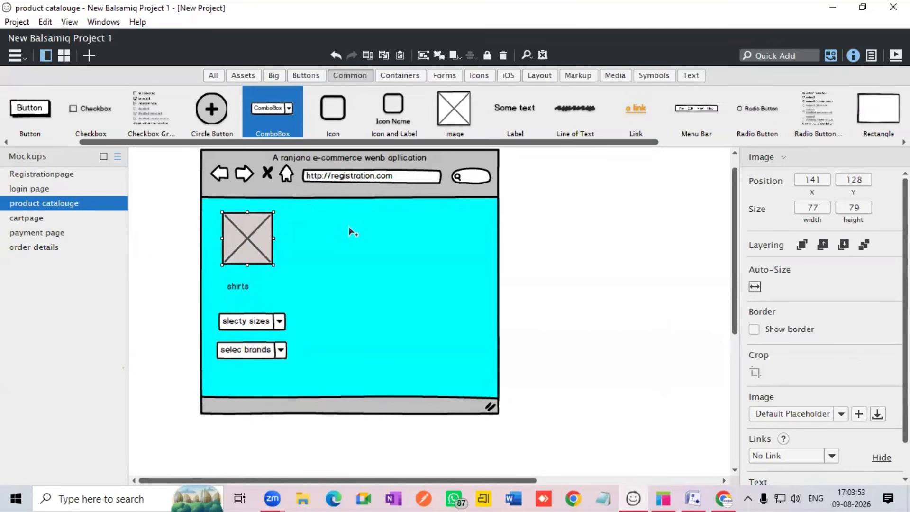
pyautogui.hotkey('ctrl', 'd')
pyautogui.moveTo(244, 237); pyautogui.dragTo(454, 236)
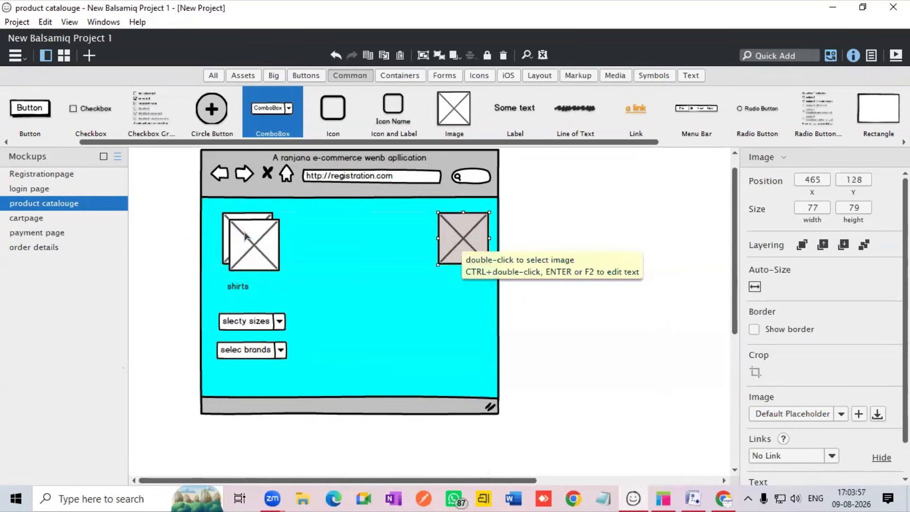
pyautogui.moveTo(264, 242); pyautogui.dragTo(349, 233)
# - Add a "pants" label below the middle image placeholder at about X 277, Y 232
pyautogui.moveTo(532, 113); pyautogui.dragTo(312, 281)
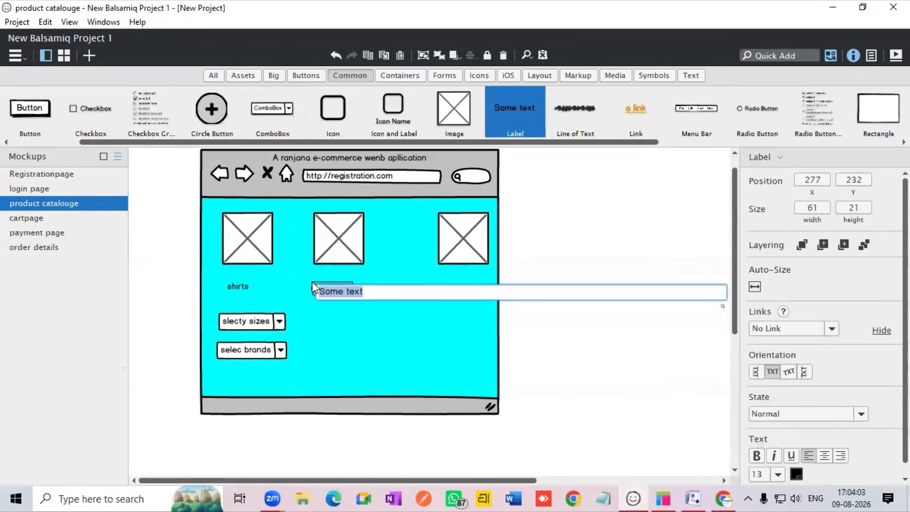
pyautogui.press('BackSpace')
pyautogui.write('pants')
pyautogui.press('Return')
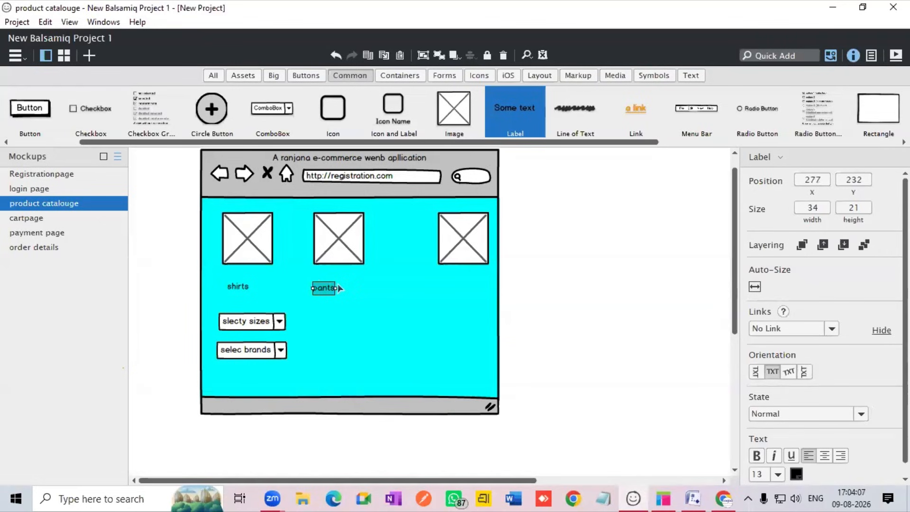
# - Add a "shoes" label below the third image placeholder at about X 463, Y 224
pyautogui.moveTo(527, 118); pyautogui.dragTo(436, 276)
pyautogui.press('BackSpace')
pyautogui.write('shoes')
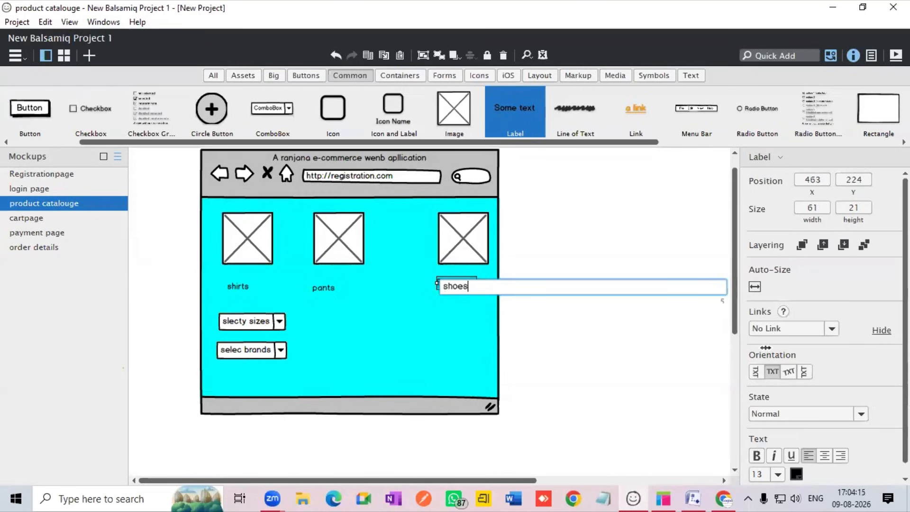
pyautogui.press('Return')
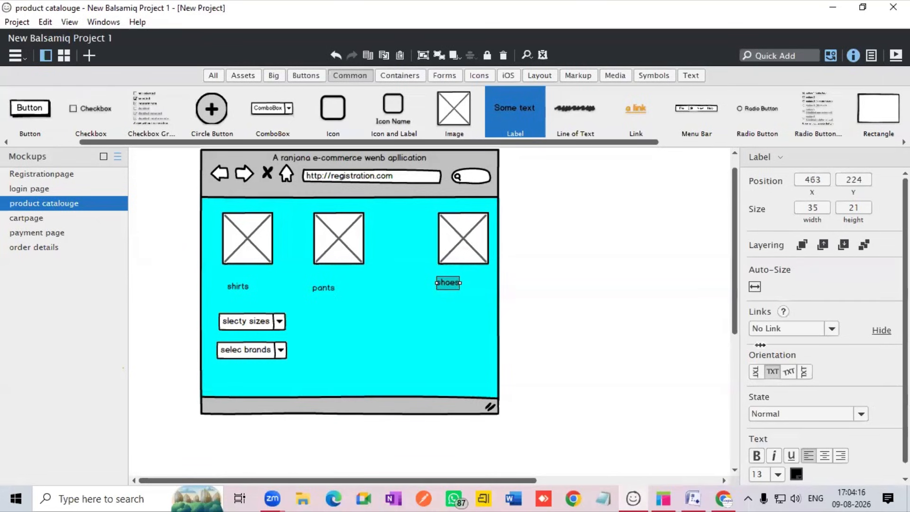
# - Copy the "slecty sizes" combo box under the "pants" and "shoes" labels, aligned with the original, the shoes copy at about X 441, Y 279
pyautogui.click(249, 322)
pyautogui.hotkey('ctrl', 'c')
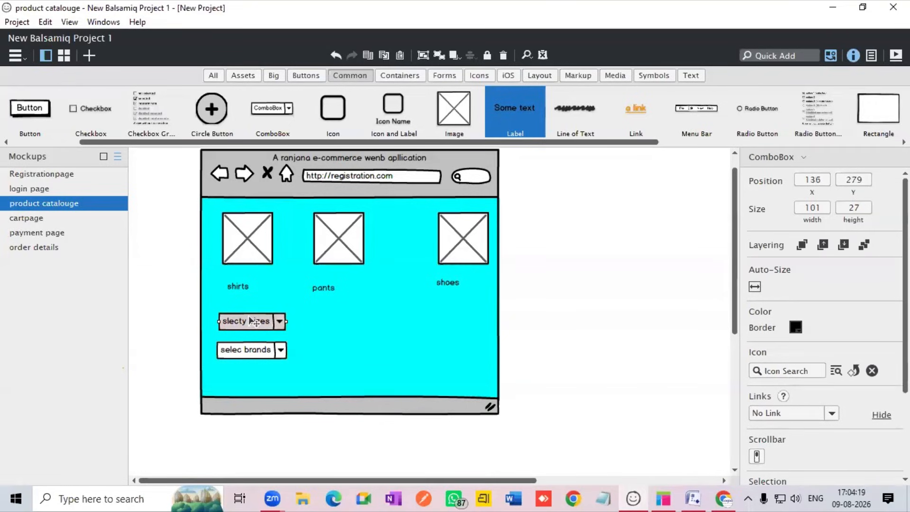
pyautogui.hotkey('ctrl', 'v')
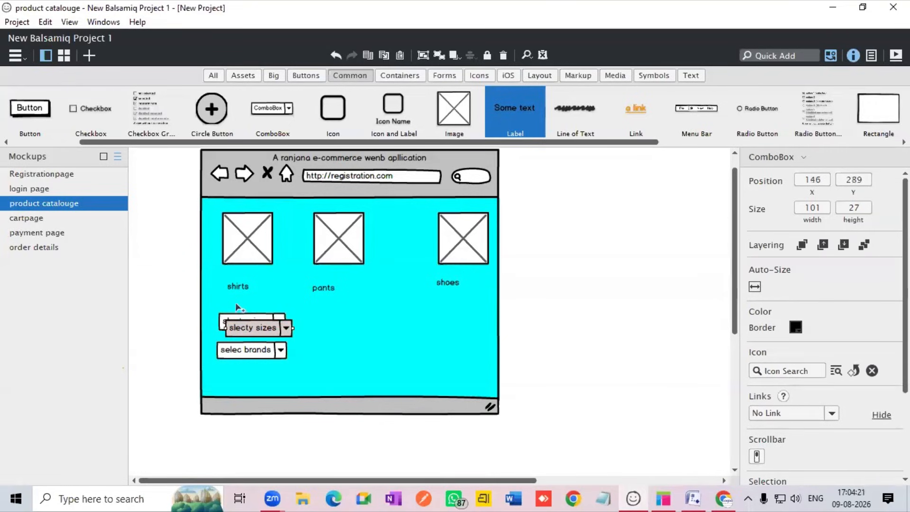
pyautogui.moveTo(261, 329); pyautogui.dragTo(341, 338)
pyautogui.moveTo(414, 315); pyautogui.dragTo(457, 311)
pyautogui.moveTo(327, 320); pyautogui.dragTo(352, 321)
pyautogui.moveTo(441, 314); pyautogui.dragTo(443, 322)
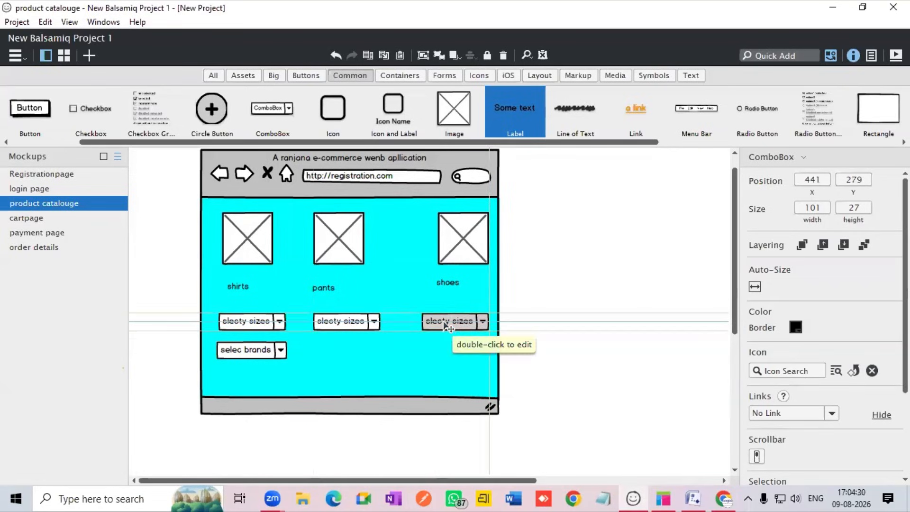
# - Duplicate the "selec brands" combo box into the pants column at about X 278, Y 322 and into the shoes column
pyautogui.click(278, 350)
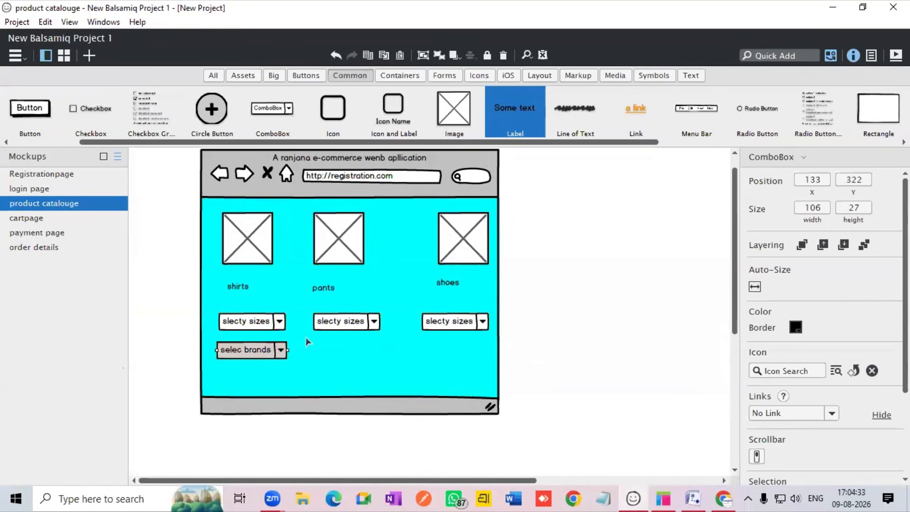
pyautogui.hotkey('ctrl', 'd')
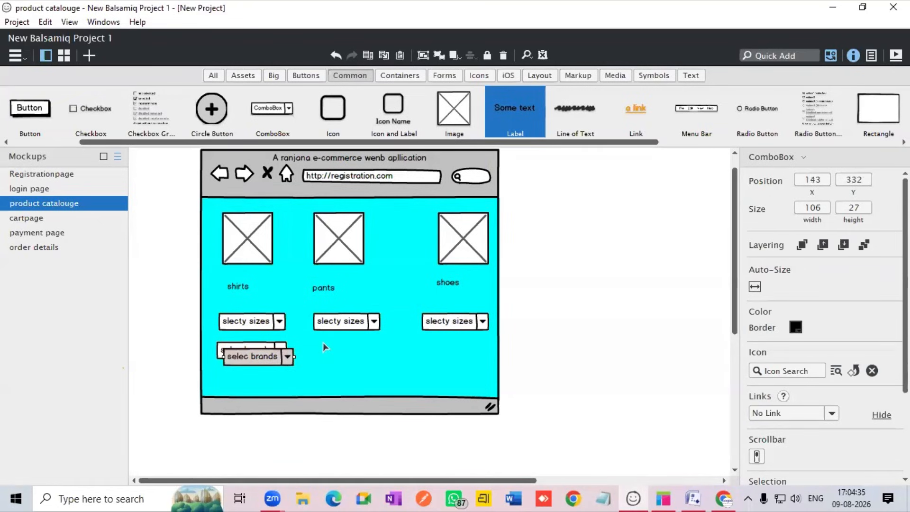
pyautogui.moveTo(287, 356); pyautogui.dragTo(474, 352)
pyautogui.moveTo(254, 356); pyautogui.dragTo(342, 356)
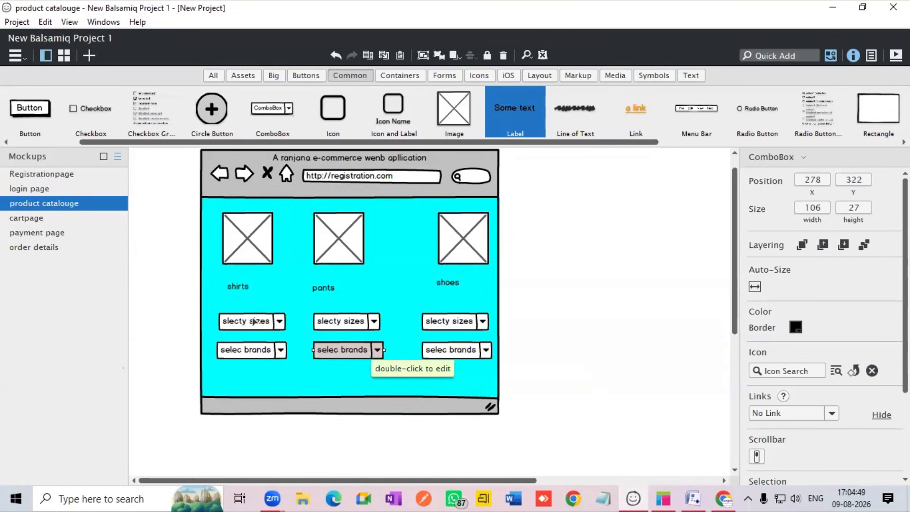
# - Add an "add to cart" button below the shoes column's combo boxes at about X 418, Y 369
pyautogui.moveTo(31, 116); pyautogui.dragTo(407, 371)
pyautogui.doubleClick(437, 382)
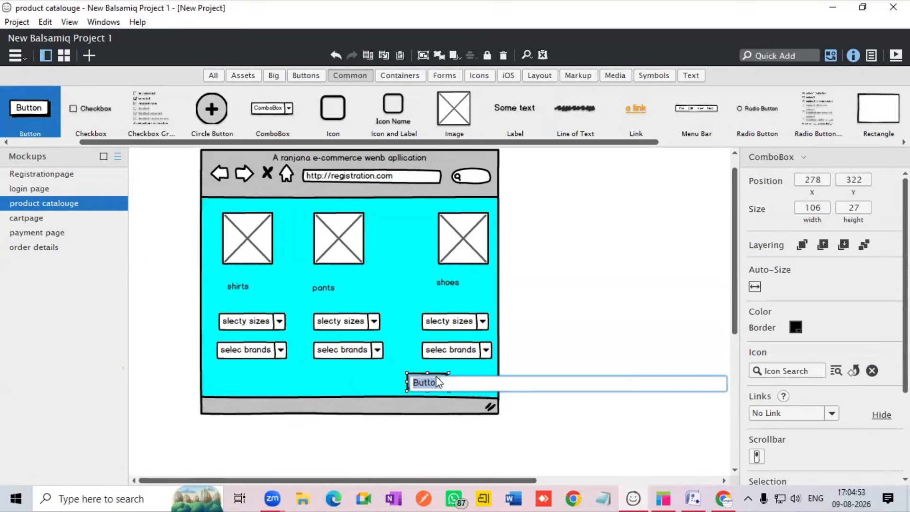
pyautogui.press('BackSpace')
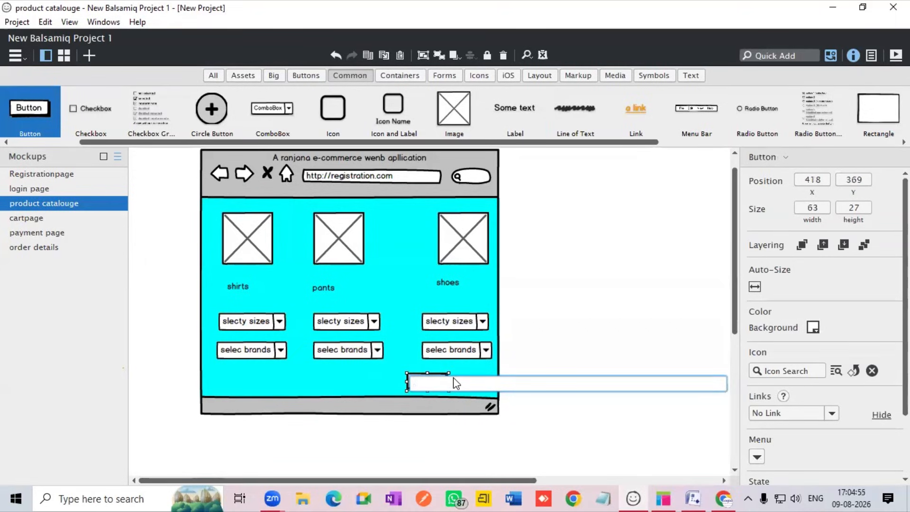
pyautogui.write('add to cart')
pyautogui.press('Return')
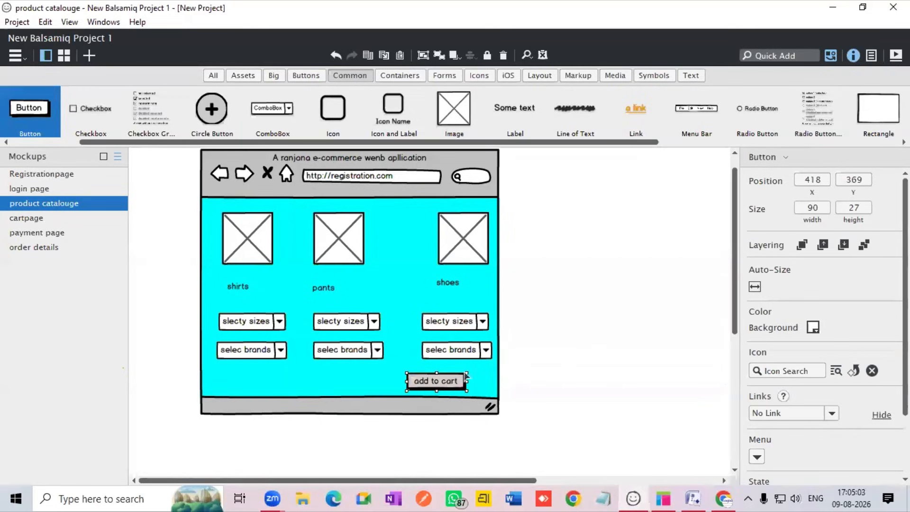
# - Copy the shirts image placeholder from the product catalouge mockup into the cartpage mockup at X 141, Y 128
pyautogui.scroll(-1, 484, 357)
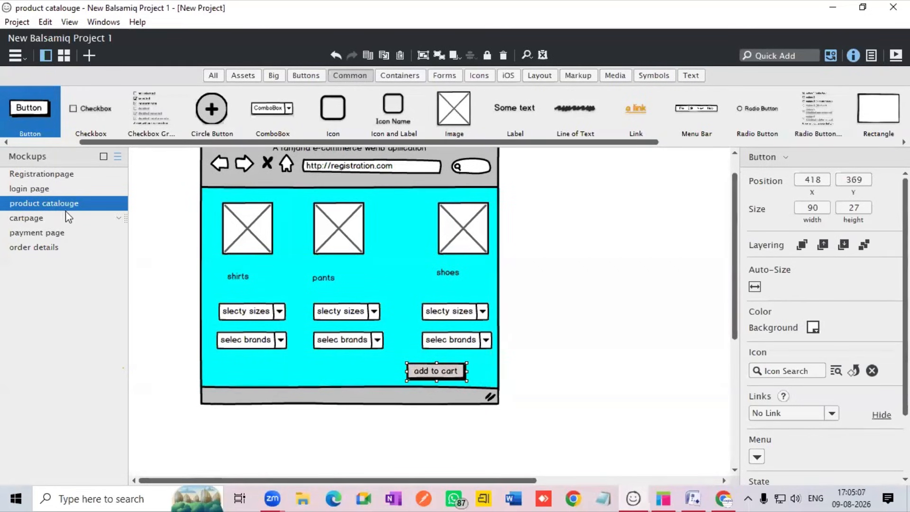
pyautogui.doubleClick(47, 217)
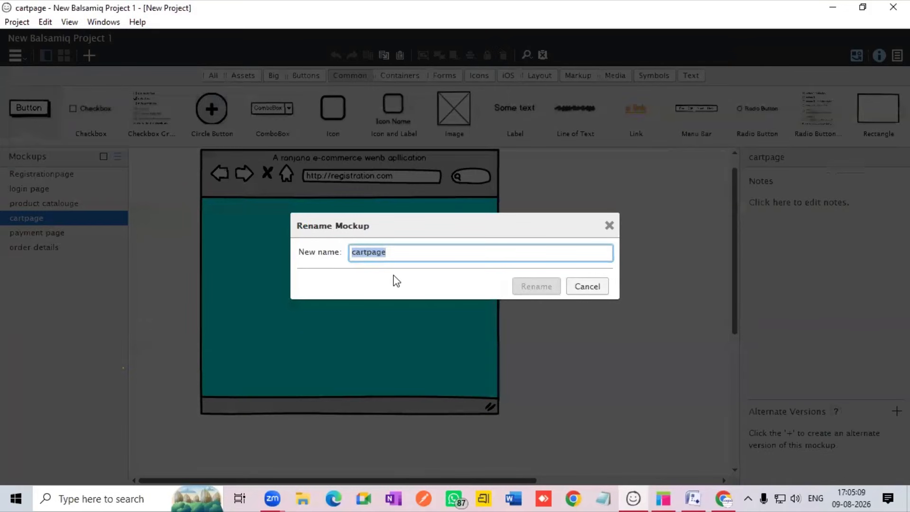
pyautogui.click(575, 286)
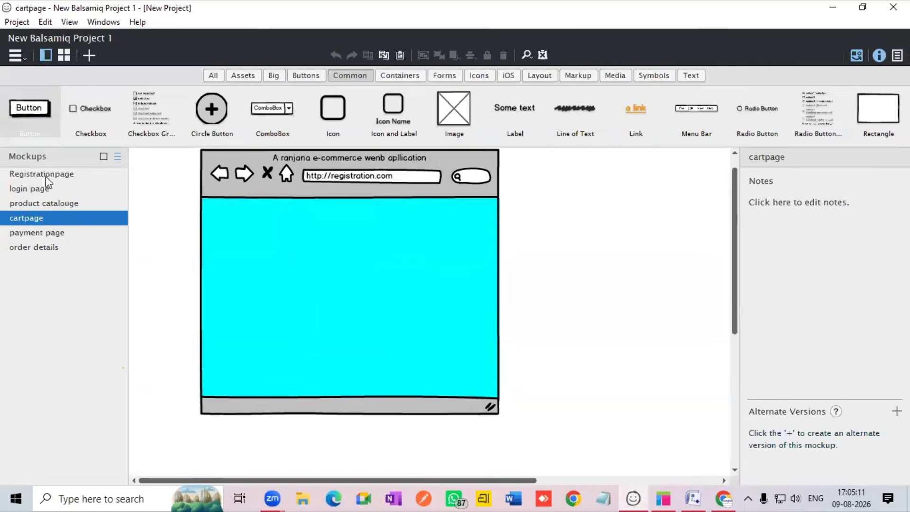
pyautogui.click(35, 203)
pyautogui.click(243, 241)
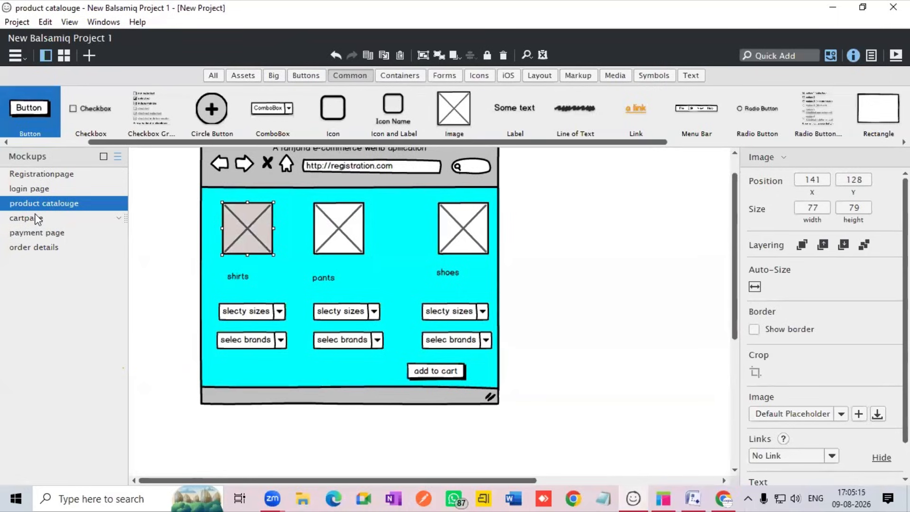
pyautogui.click(33, 218)
pyautogui.click(257, 238)
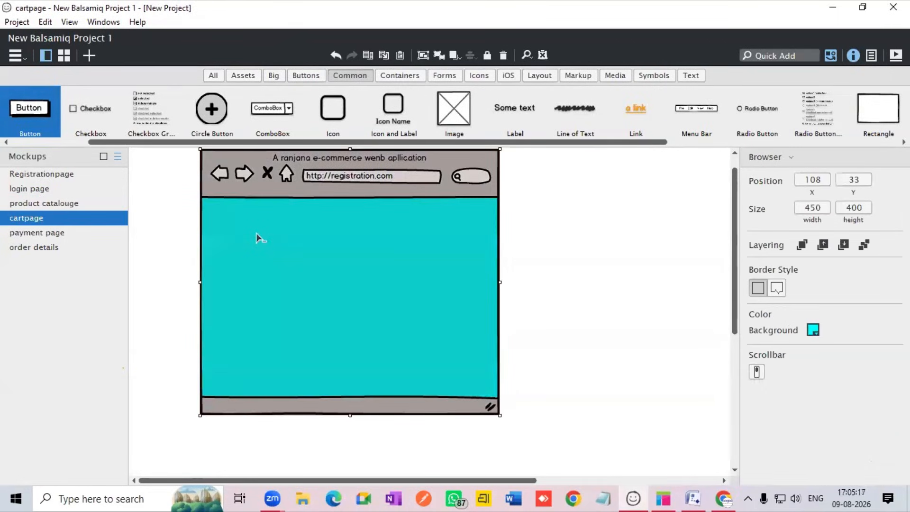
pyautogui.hotkey('ctrl', 'v')
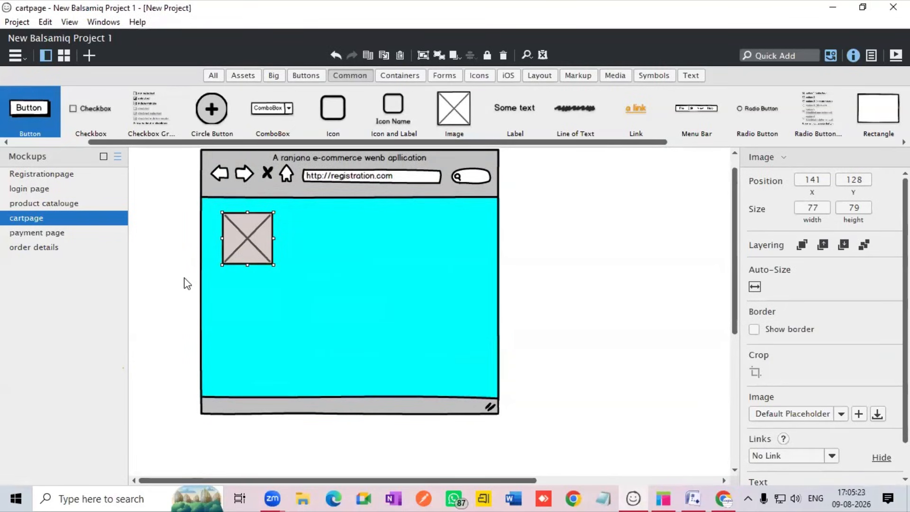
pyautogui.moveTo(512, 107); pyautogui.dragTo(229, 284)
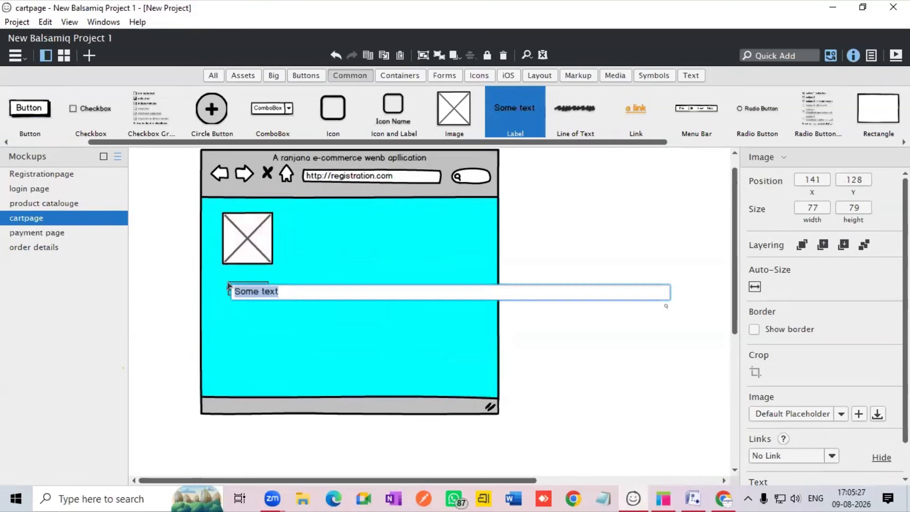
pyautogui.press('Return')
pyautogui.press('Delete')
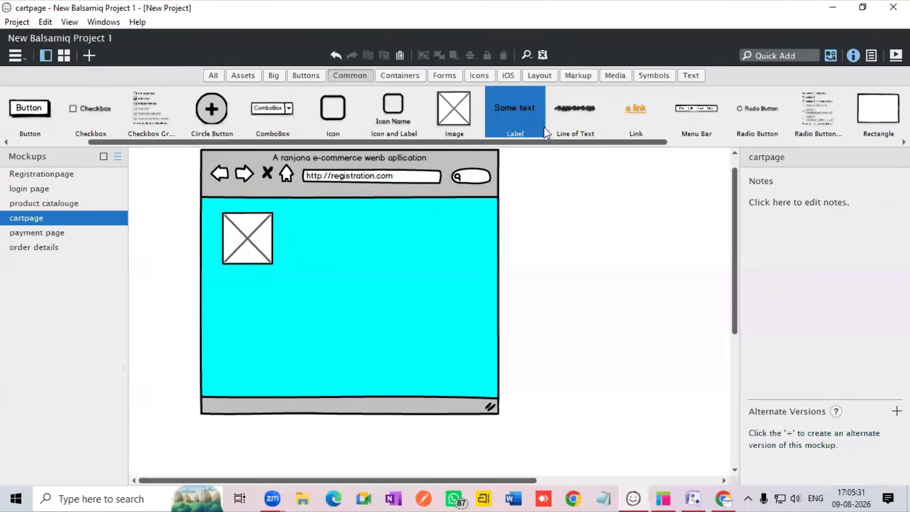
# - Add a "shirts" label below the image placeholder in the cartpage mockup at about X 146, Y 234
pyautogui.moveTo(517, 109); pyautogui.dragTo(226, 283)
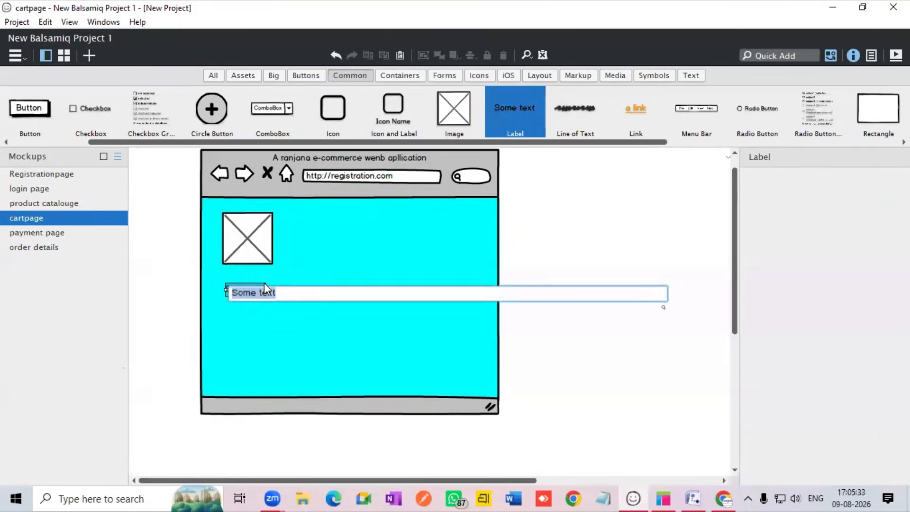
pyautogui.press('BackSpace')
pyautogui.write('shirts')
pyautogui.scroll(1, 564, 361)
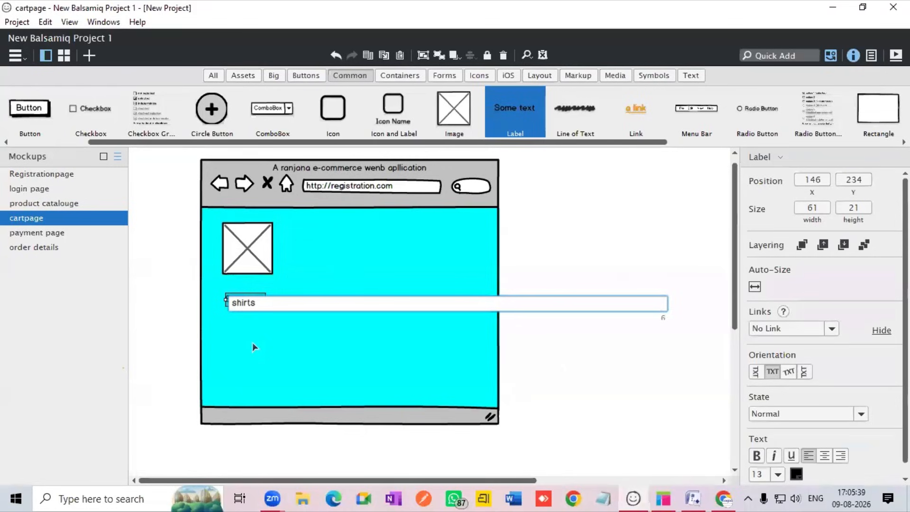
pyautogui.press('Return')
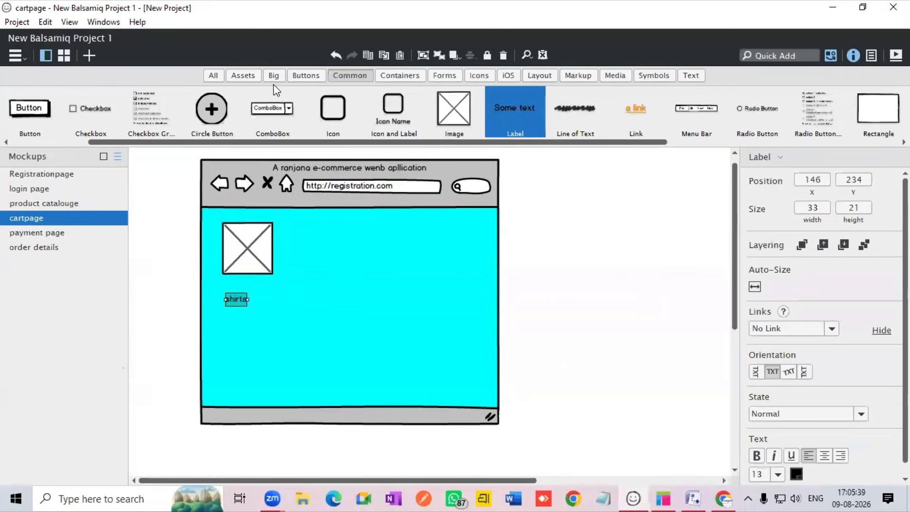
# - Copy the shirts column's "slecty sizes" and "selec brands" combo boxes from the product catalouge mockup into cartpage, below the "shirts" label
pyautogui.click(67, 203)
pyautogui.click(231, 315)
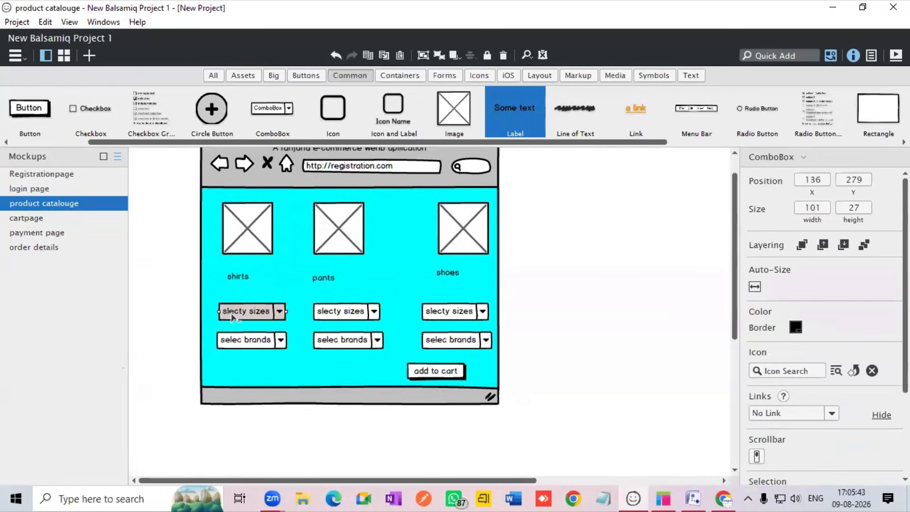
pyautogui.click(17, 218)
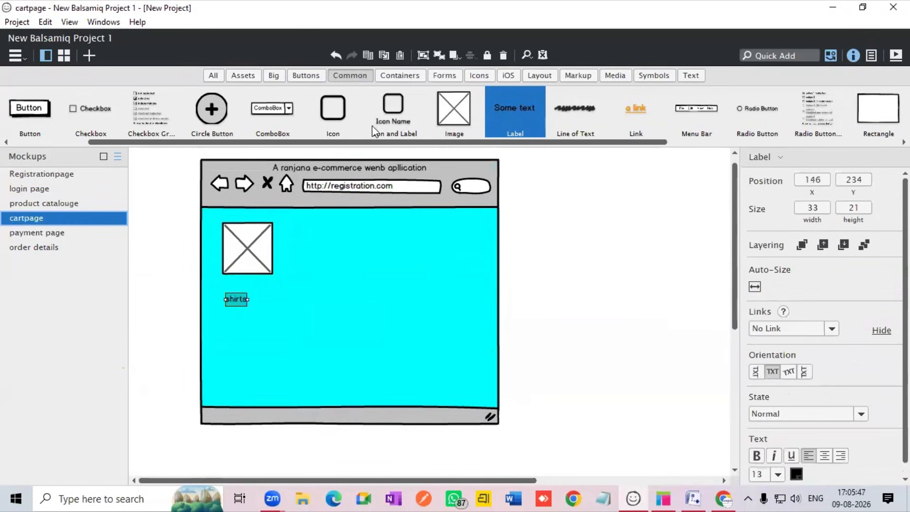
pyautogui.click(249, 334)
pyautogui.click(84, 203)
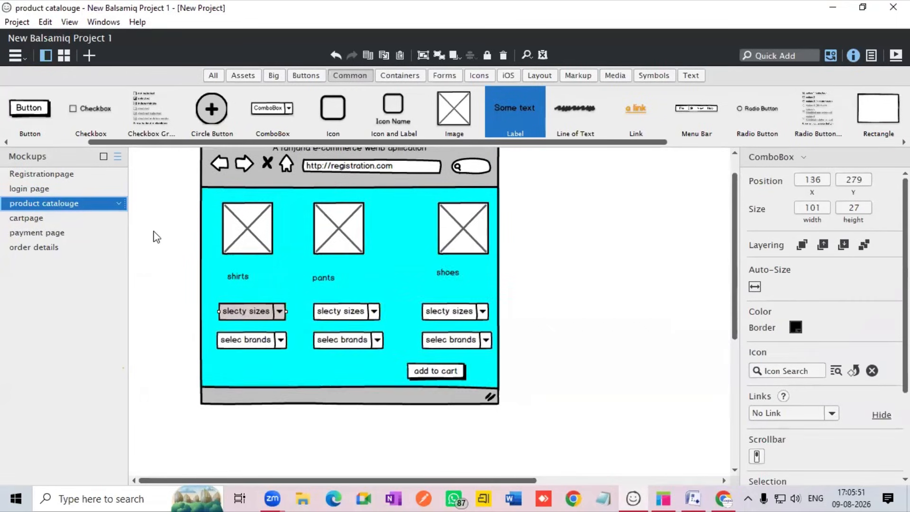
pyautogui.click(243, 346)
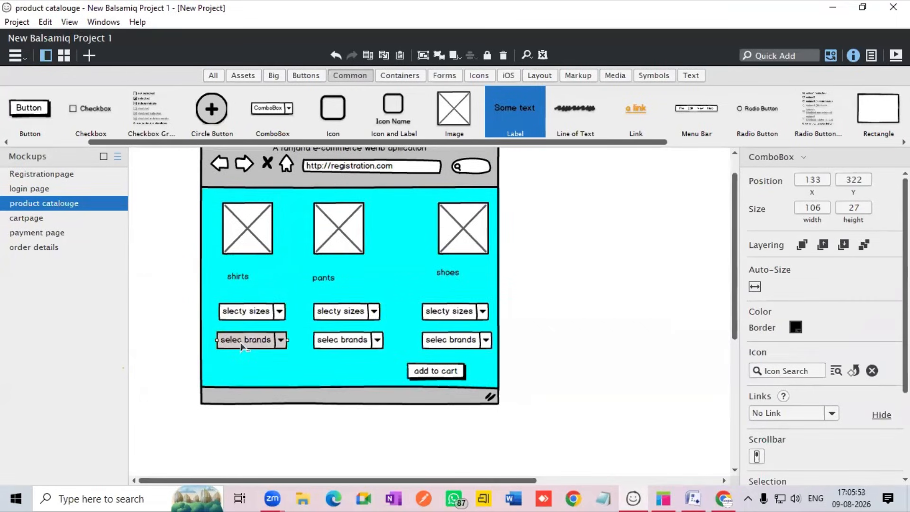
pyautogui.click(54, 220)
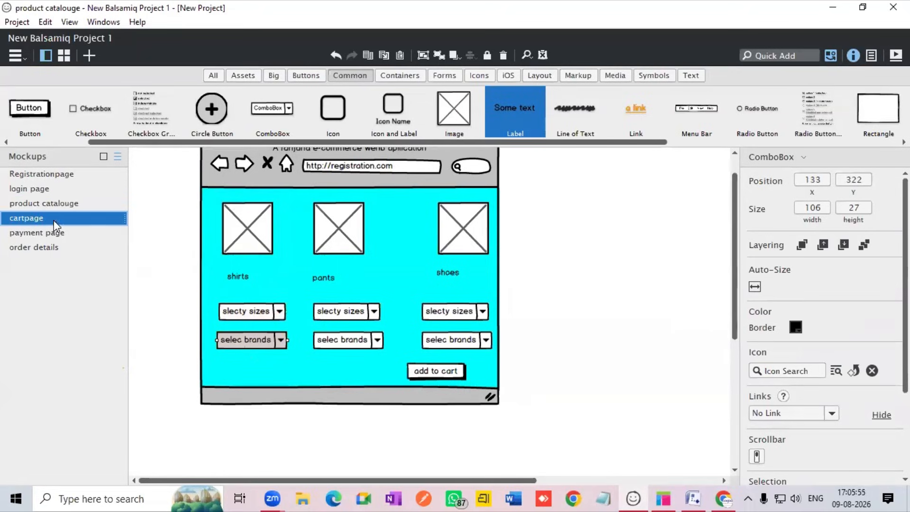
pyautogui.click(246, 337)
pyautogui.hotkey('ctrl', 'v')
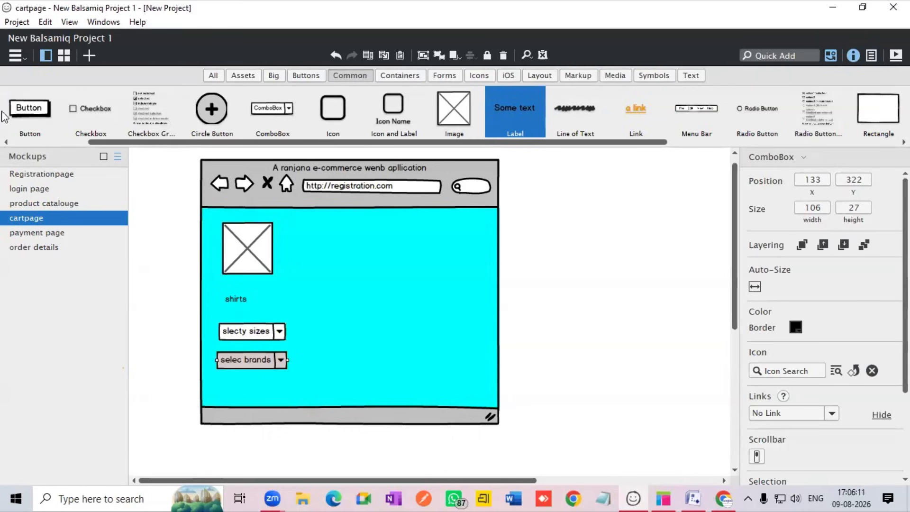
# - Add a "next" button to the cartpage mockup at about X 423, Y 339
pyautogui.moveTo(31, 114); pyautogui.dragTo(408, 362)
pyautogui.press('BackSpace')
pyautogui.write('next')
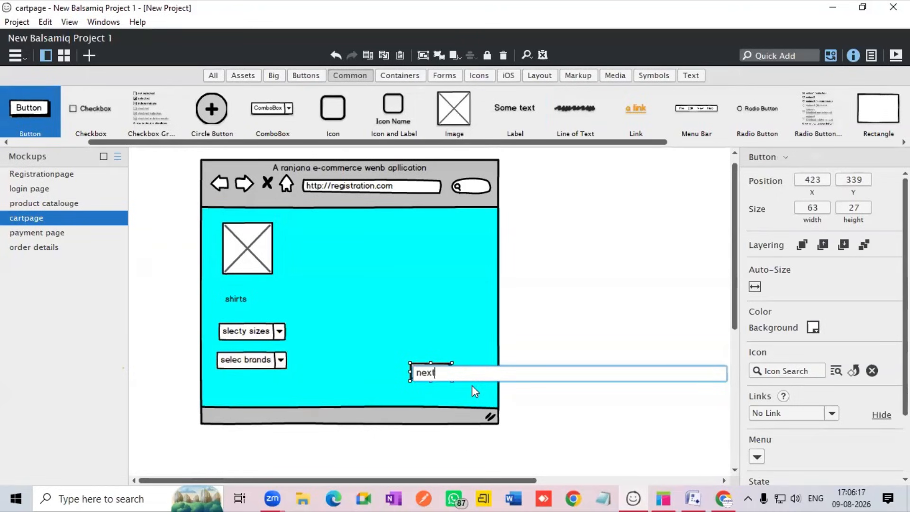
pyautogui.press('Return')
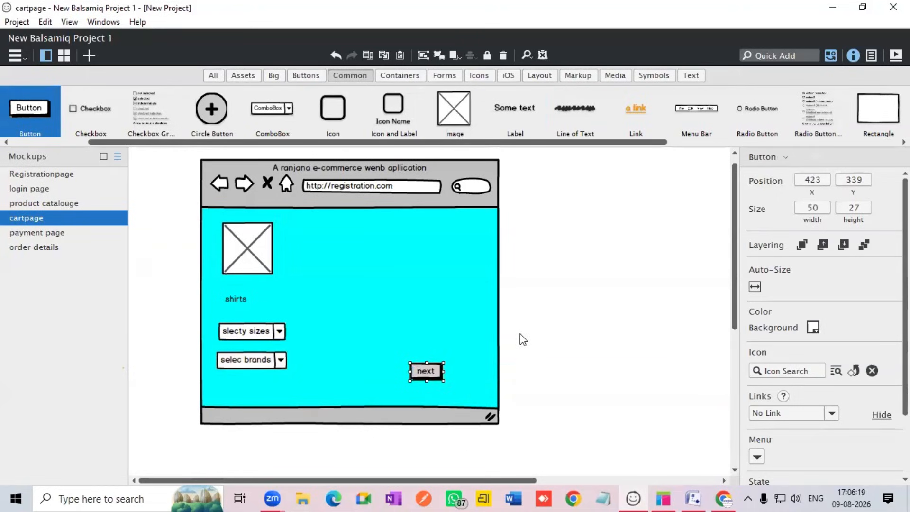
# - Open the payment page mockup and add a "payment" label near the top of its content area at about X 309, Y 132
pyautogui.click(57, 232)
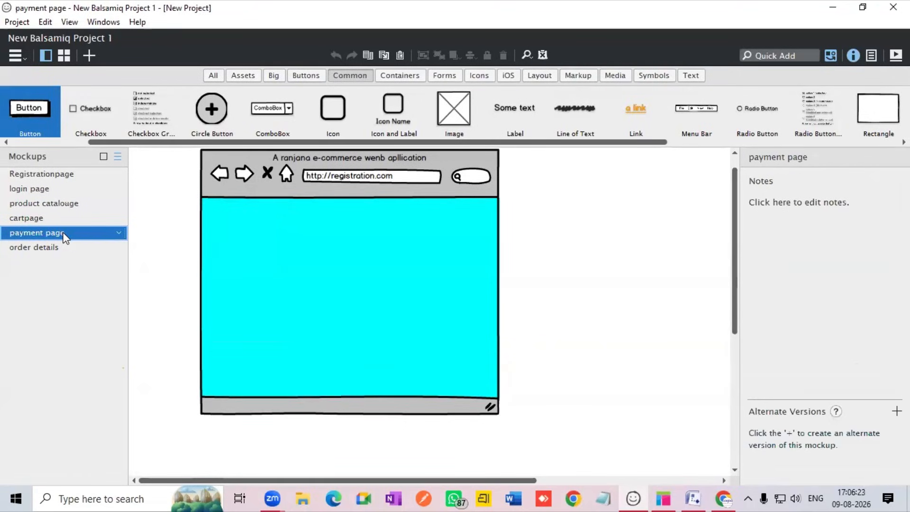
pyautogui.click(37, 217)
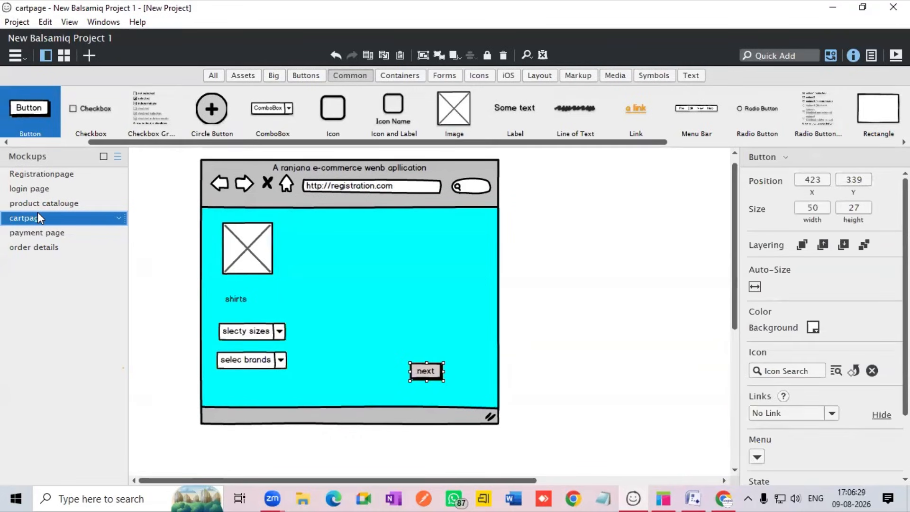
pyautogui.click(45, 236)
pyautogui.doubleClick(45, 236)
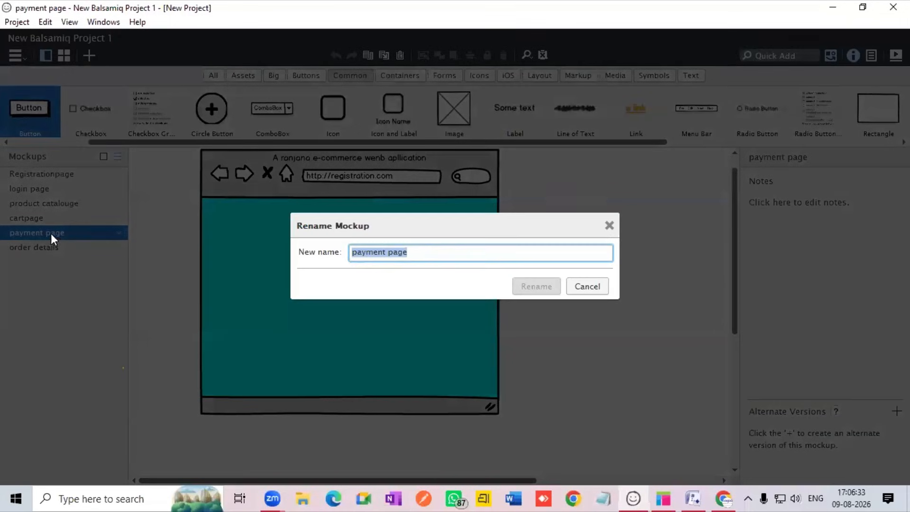
pyautogui.click(588, 287)
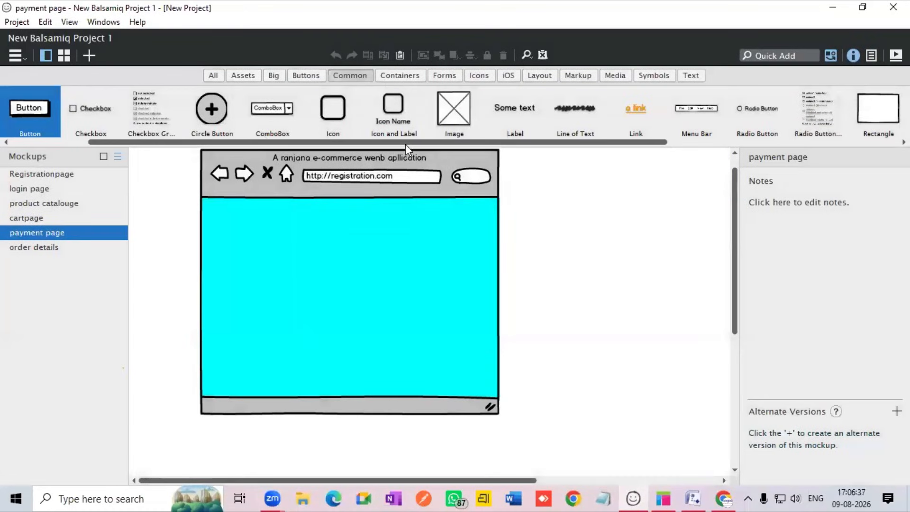
pyautogui.moveTo(463, 141); pyautogui.dragTo(339, 187)
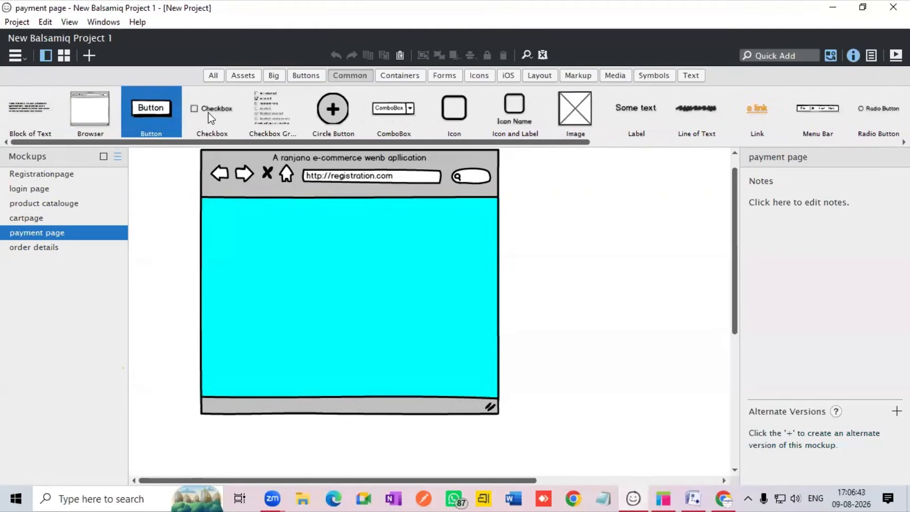
pyautogui.moveTo(614, 118); pyautogui.dragTo(337, 217)
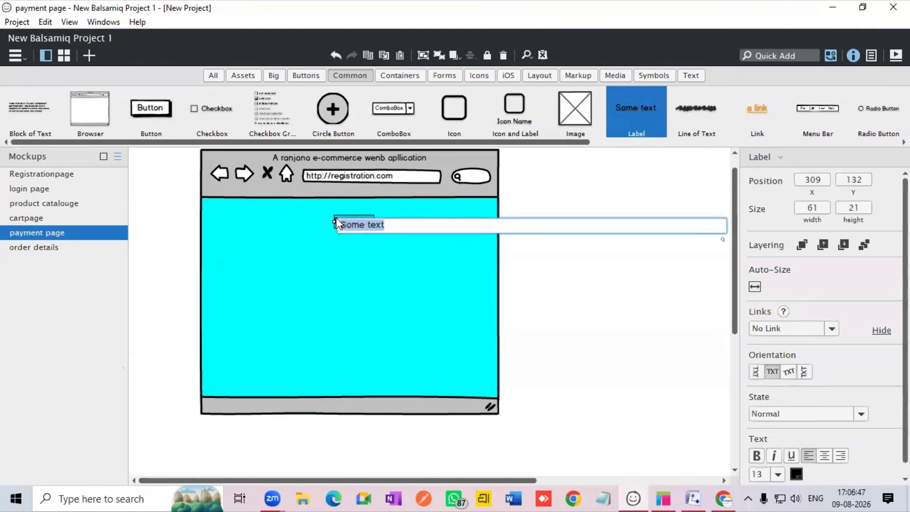
pyautogui.press('BackSpace')
pyautogui.write('payment')
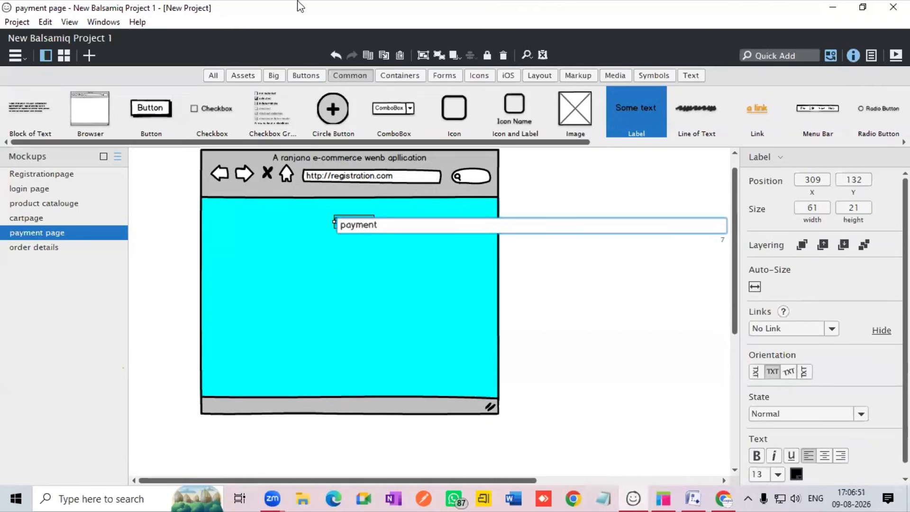
pyautogui.press('Return')
pyautogui.moveTo(200, 108); pyautogui.dragTo(294, 257)
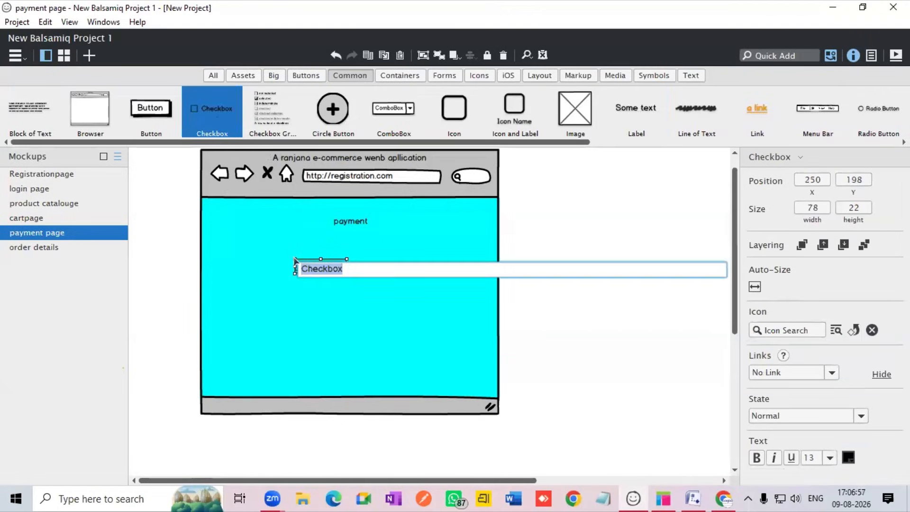
pyautogui.press('Escape')
pyautogui.press('Delete')
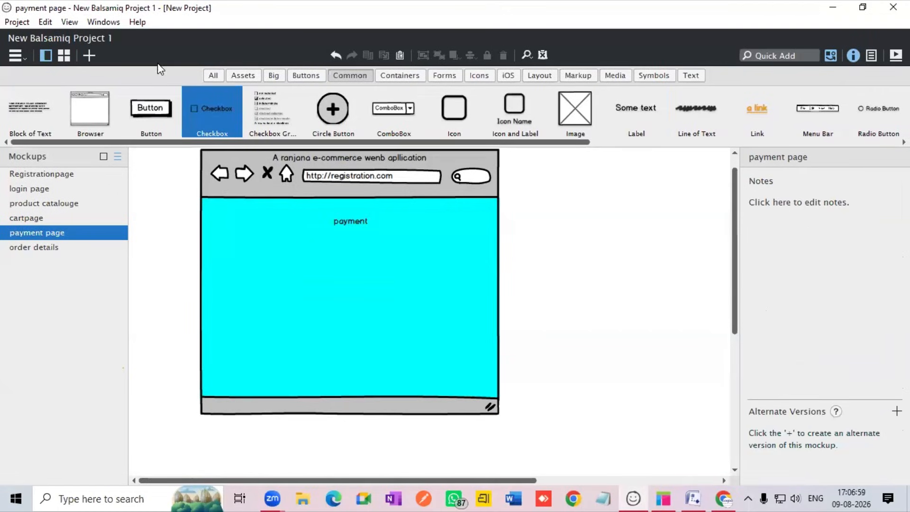
# - Add a checkbox named "UPI" below the "payment" label at about X 212, Y 167
pyautogui.moveTo(212, 108); pyautogui.dragTo(269, 238)
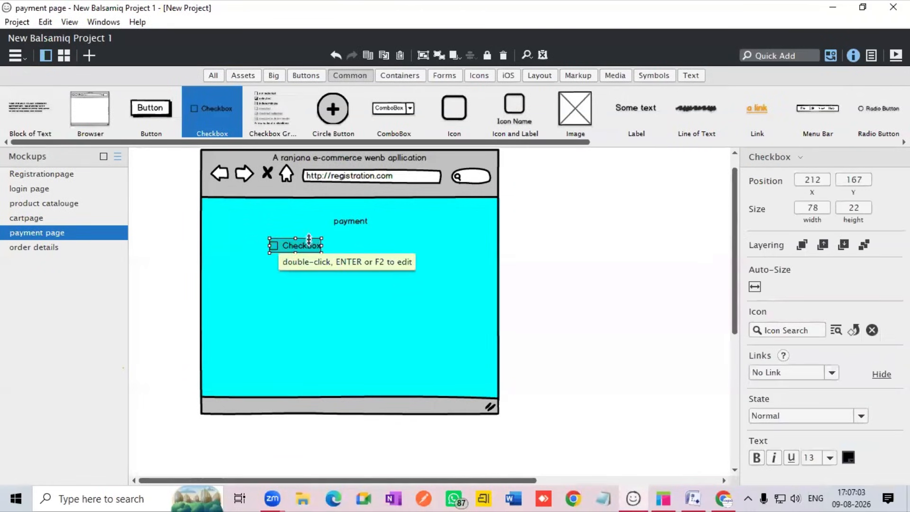
pyautogui.doubleClick(291, 249)
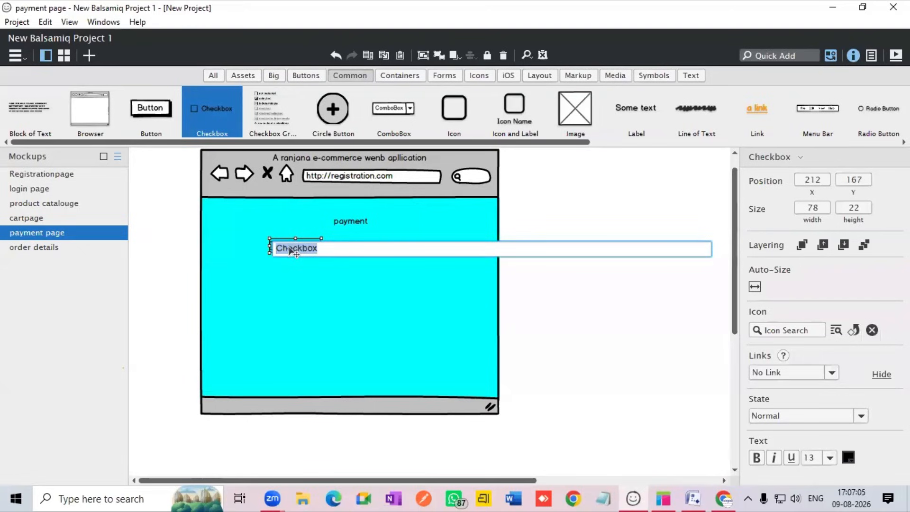
pyautogui.press('BackSpace')
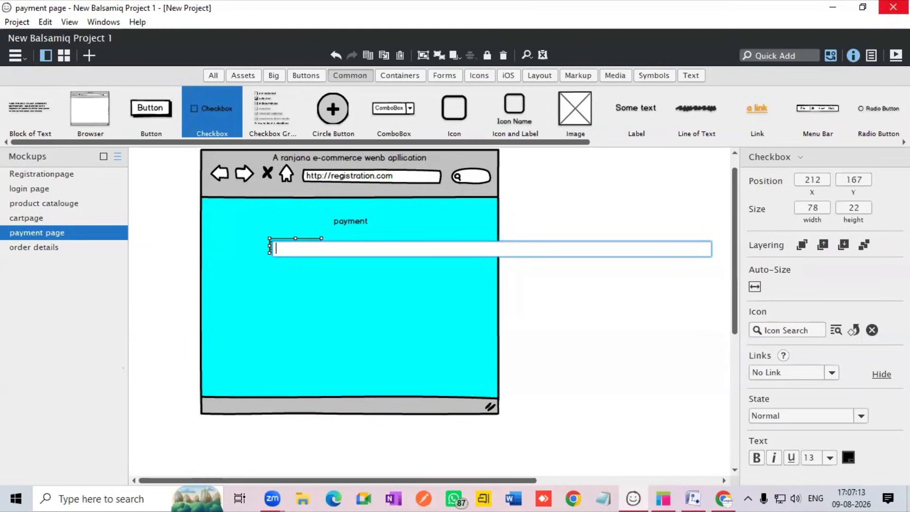
pyautogui.write('UPI')
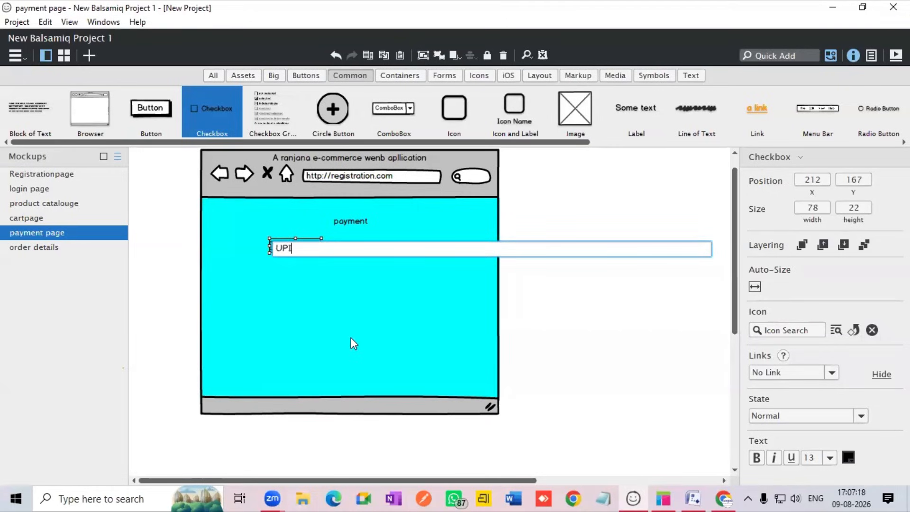
pyautogui.press('Return')
# - Add a radio button named "cod" below the UPI checkbox at about X 212, Y 205
pyautogui.moveTo(243, 139); pyautogui.dragTo(792, 139)
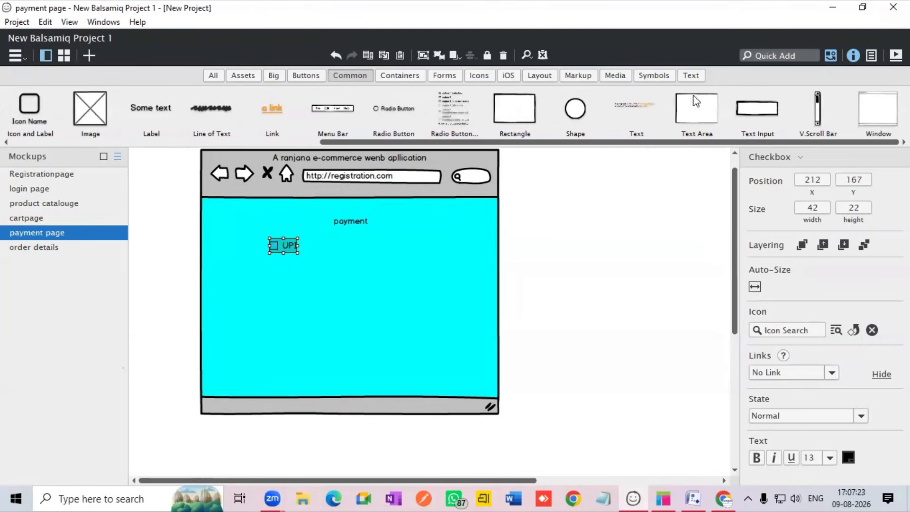
pyautogui.click(787, 56)
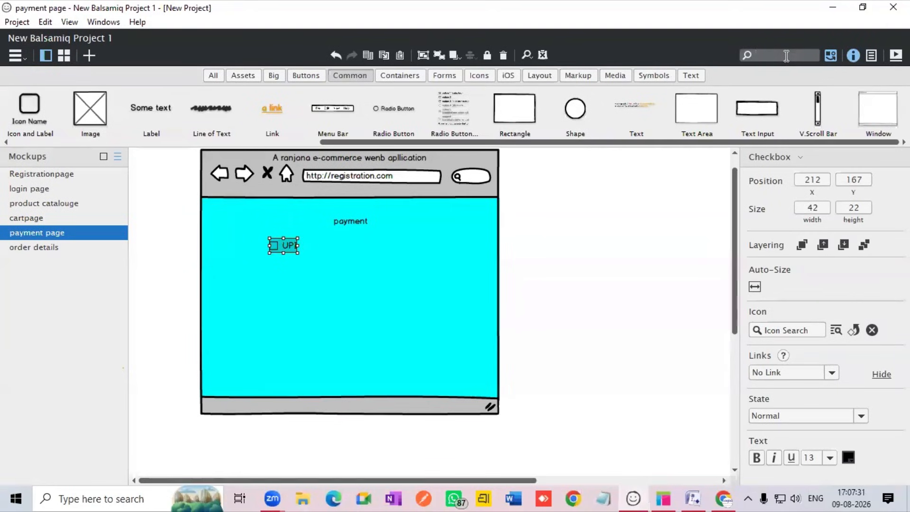
pyautogui.write('radio')
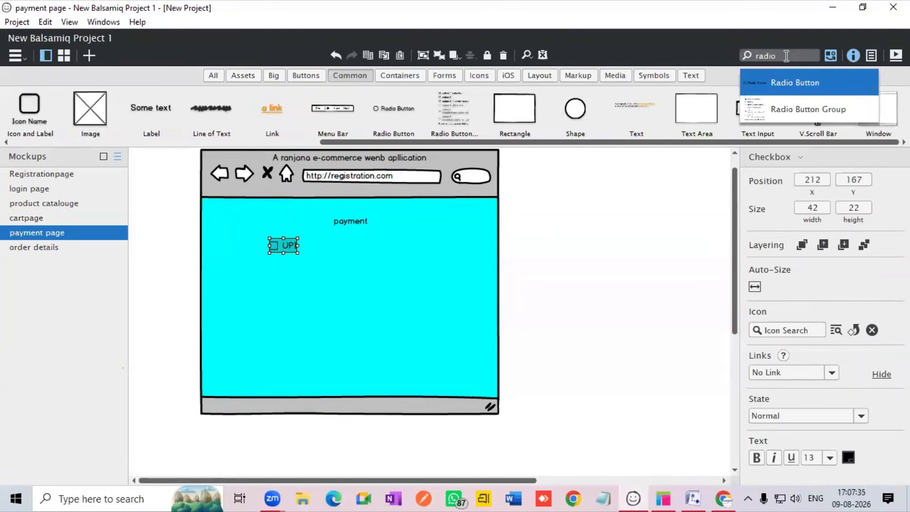
pyautogui.click(798, 81)
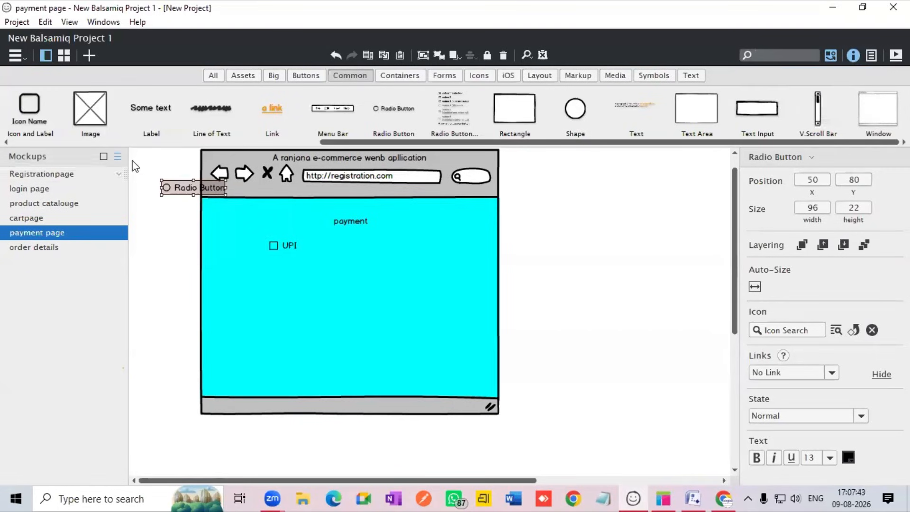
pyautogui.moveTo(167, 188); pyautogui.dragTo(282, 270)
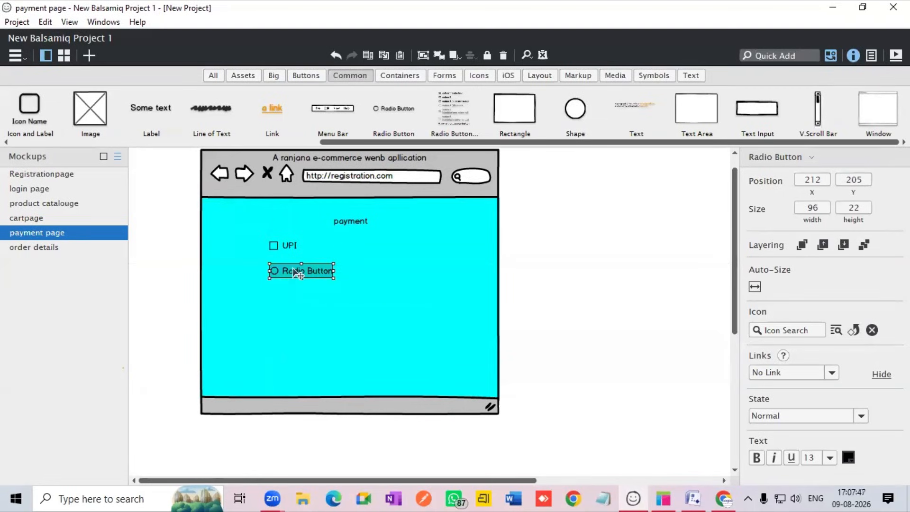
pyautogui.doubleClick(295, 273)
pyautogui.press('BackSpace')
pyautogui.write('cod')
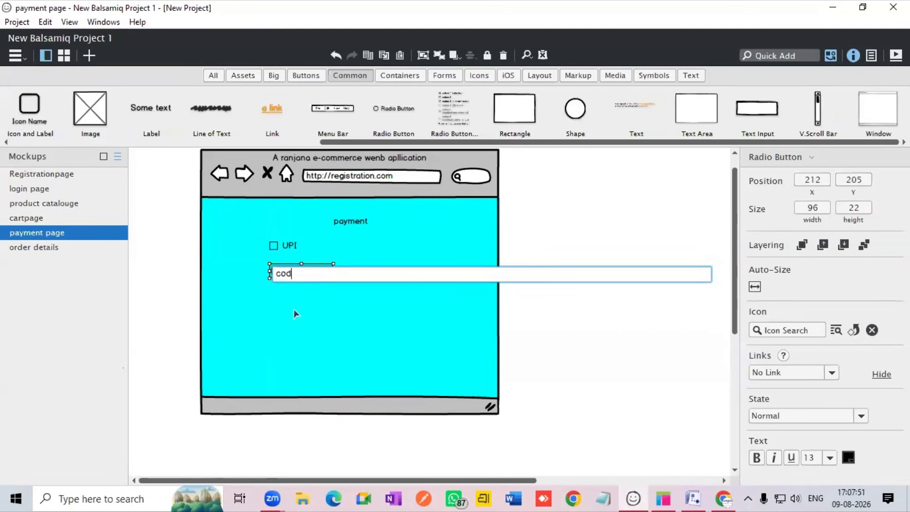
pyautogui.press('Return')
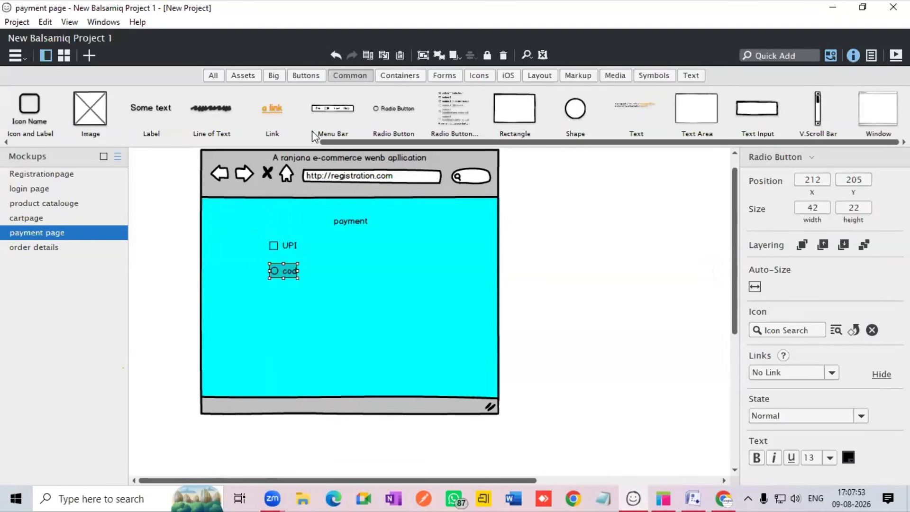
# - Add a checkbox named "cards" below the "cod" radio button at about X 209, Y 251
pyautogui.moveTo(360, 141); pyautogui.dragTo(106, 172)
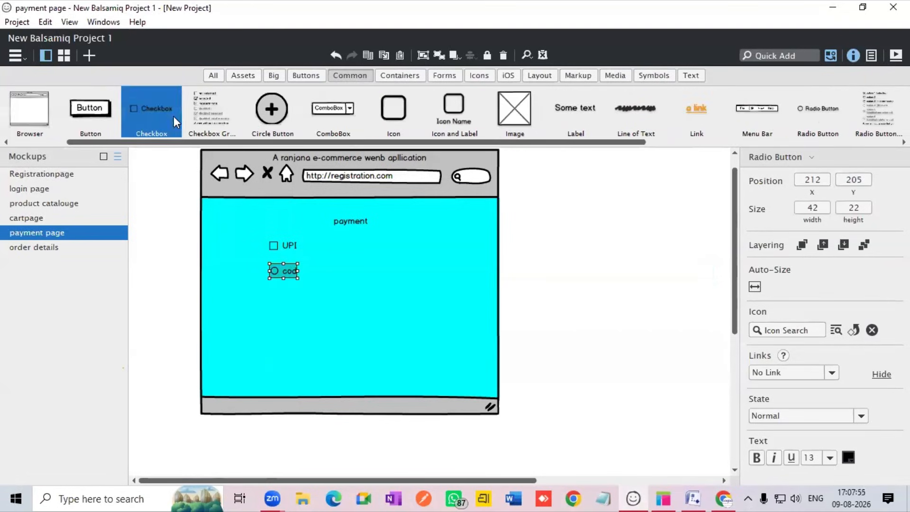
pyautogui.moveTo(147, 113); pyautogui.dragTo(266, 294)
pyautogui.press('BackSpace')
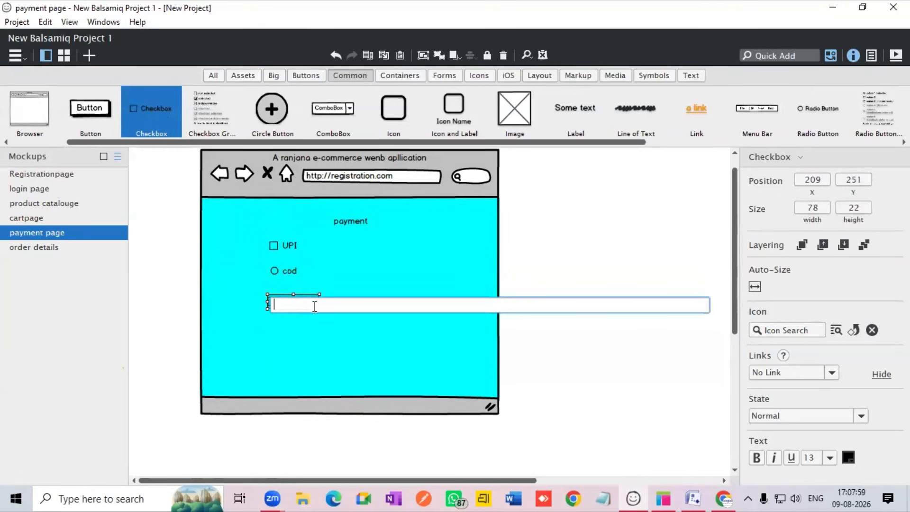
pyautogui.write('cards')
pyautogui.press('Return')
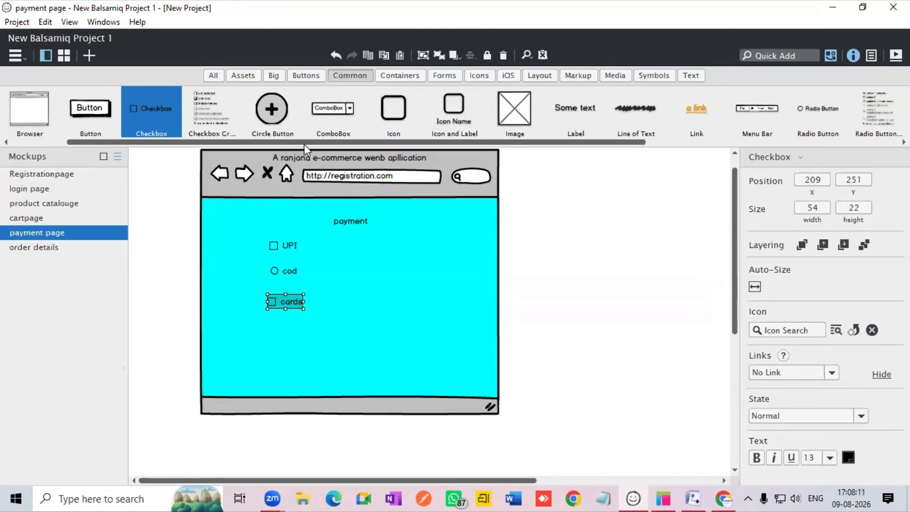
# - Add a combo box named "select app" beside the UPI checkbox at about X 318, Y 165
pyautogui.moveTo(329, 112); pyautogui.dragTo(340, 236)
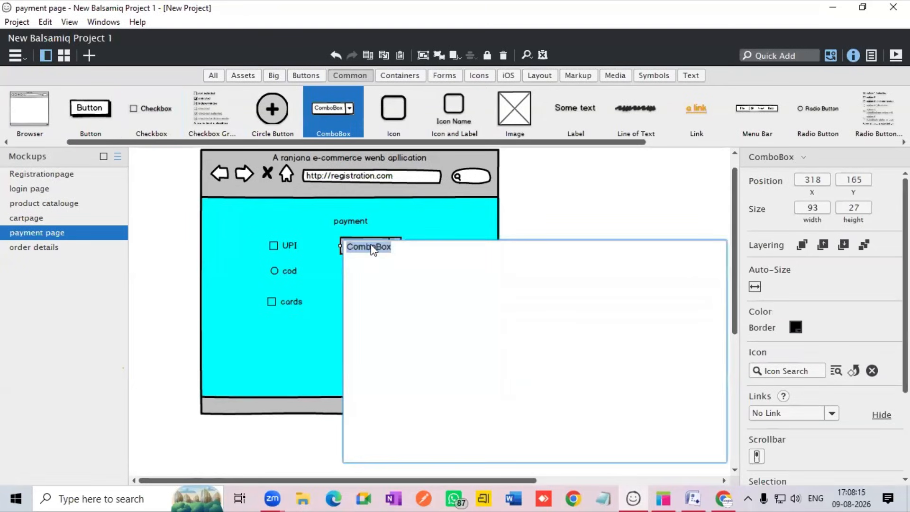
pyautogui.press('BackSpace')
pyautogui.write('select')
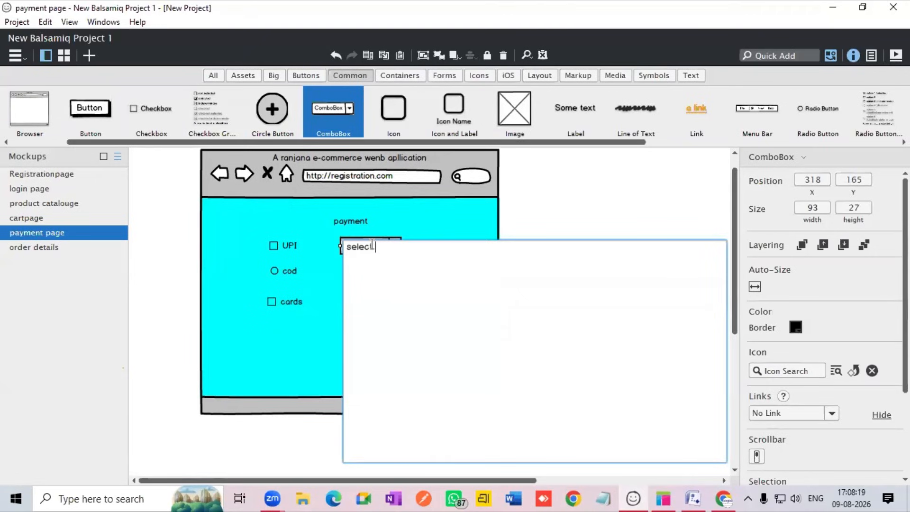
pyautogui.write(' opp')
pyautogui.press('BackSpace')
pyautogui.press('BackSpace')
pyautogui.press('BackSpace')
pyautogui.write('app')
pyautogui.hotkey('ctrl', 'Return')
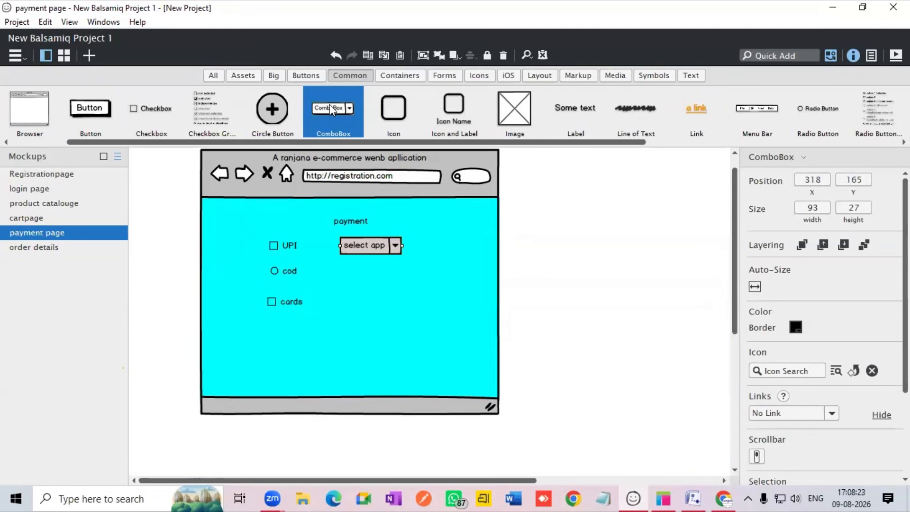
# - Add a combo box named "select cards" beside the cards checkbox at about X 317, Y 258
pyautogui.moveTo(335, 163); pyautogui.dragTo(339, 299)
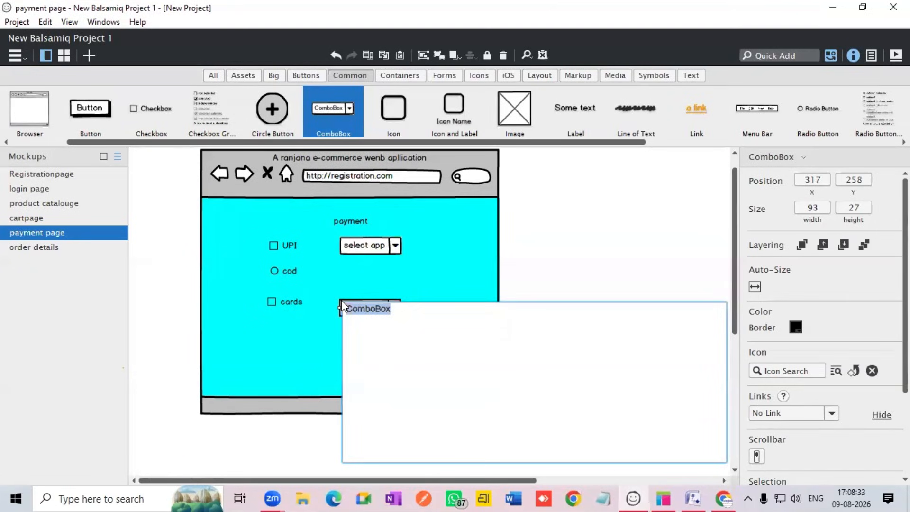
pyautogui.press('BackSpace')
pyautogui.write('select cards')
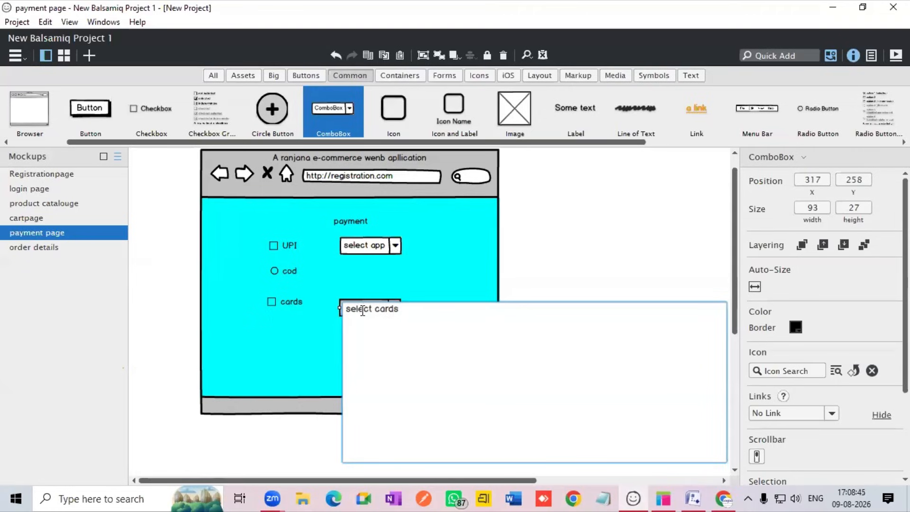
pyautogui.click(333, 349)
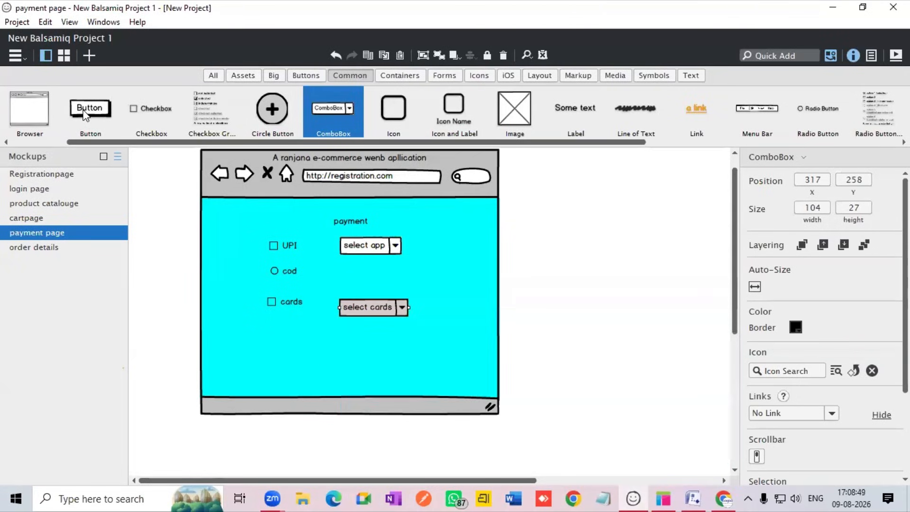
# - Add a button named "proocedd to pay" below the "select cards" combo box at about X 344, Y 347
pyautogui.moveTo(86, 114); pyautogui.dragTo(366, 361)
pyautogui.write('p')
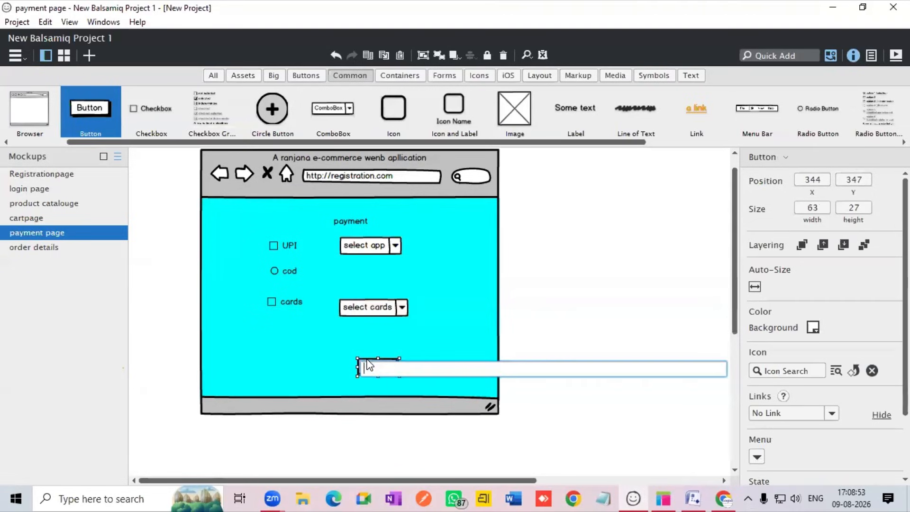
pyautogui.write('roceedd too')
pyautogui.press('BackSpace')
pyautogui.write('pay')
pyautogui.press('Return')
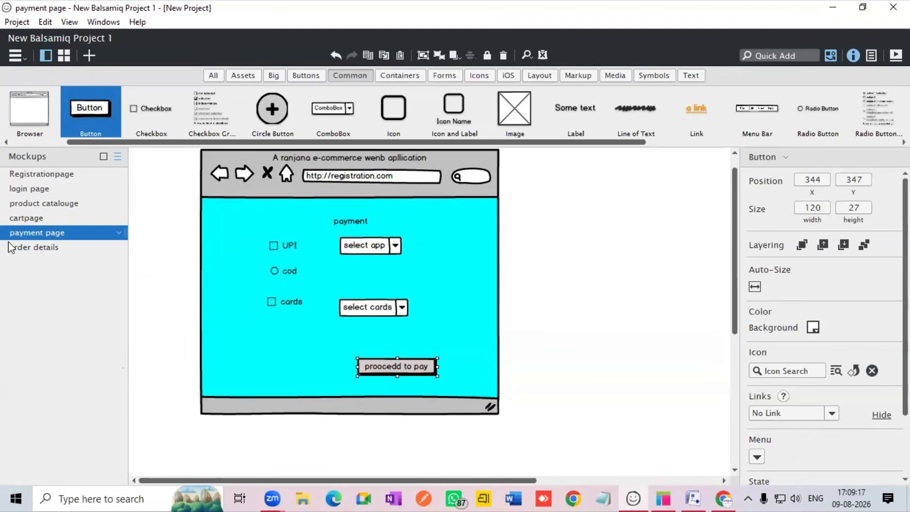
# - Open the order details mockup and place a text area in its content area at about X 220, Y 137, ready for text entry
pyautogui.click(44, 250)
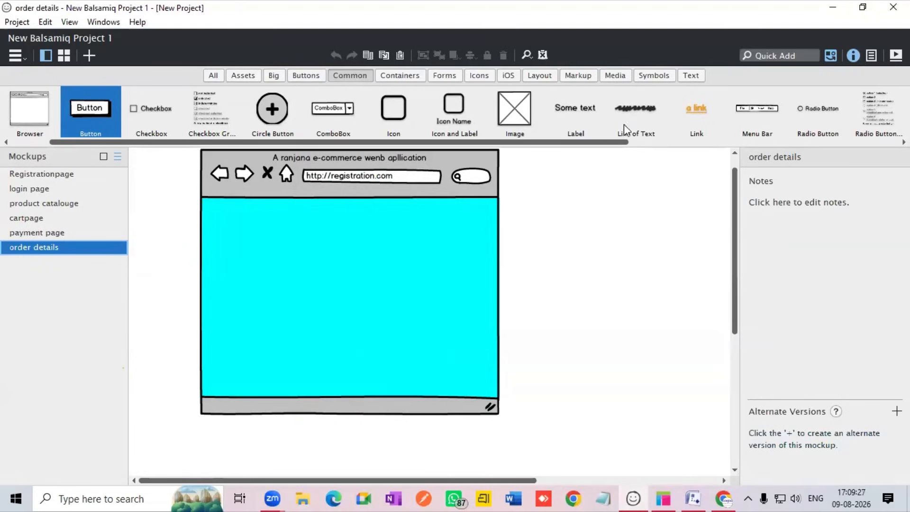
pyautogui.moveTo(605, 142); pyautogui.dragTo(901, 148)
pyautogui.moveTo(697, 113); pyautogui.dragTo(274, 218)
pyautogui.doubleClick(287, 220)
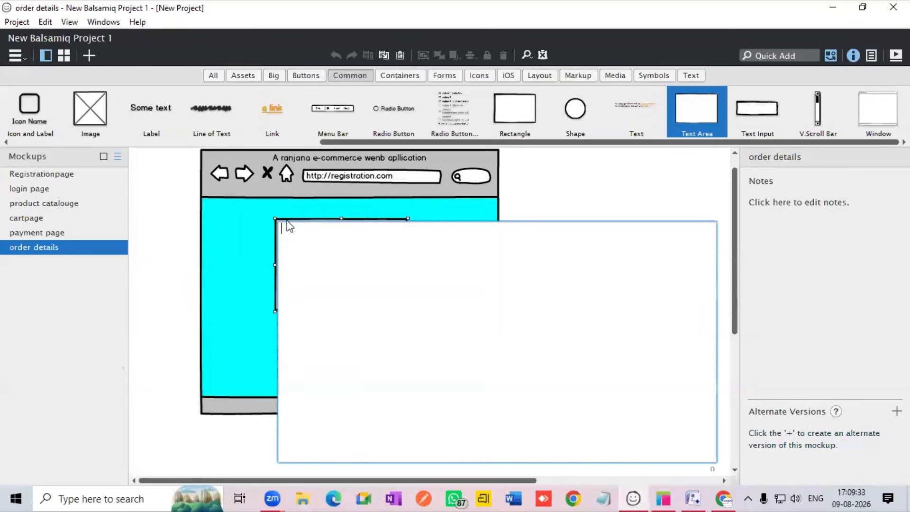
# - Fill the text area with the lines "order detailss", "transcation-id" and "delivery expected"
pyautogui.write('order detailss ')
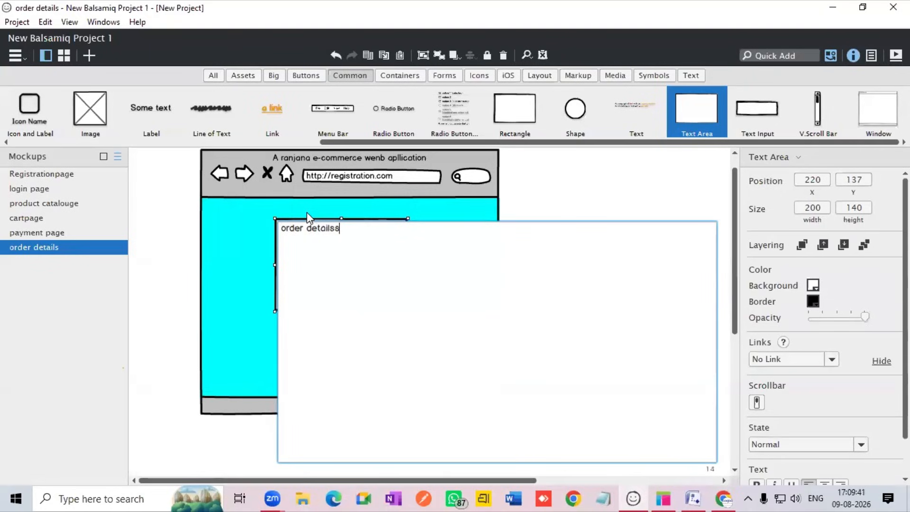
pyautogui.write('transcation-id')
pyautogui.press('Return')
pyautogui.write('delive')
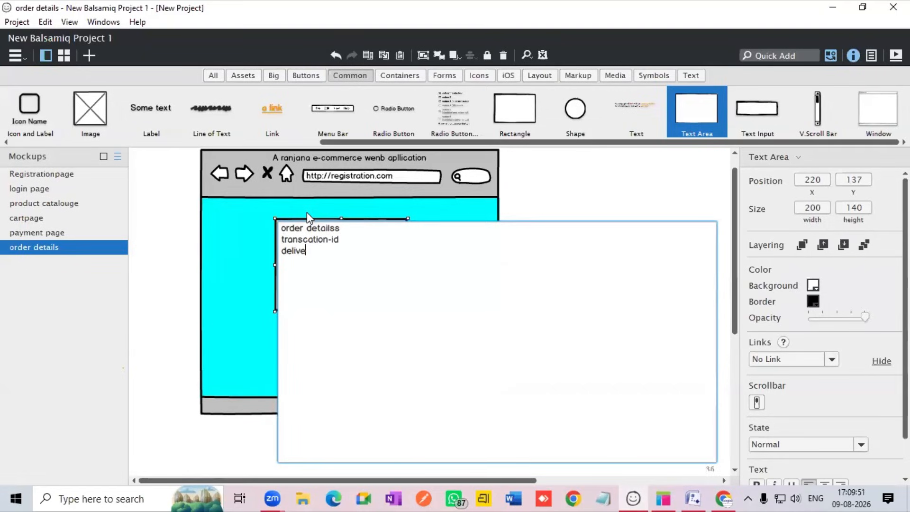
pyautogui.write('ry expected')
pyautogui.press('Return')
pyautogui.click(255, 355)
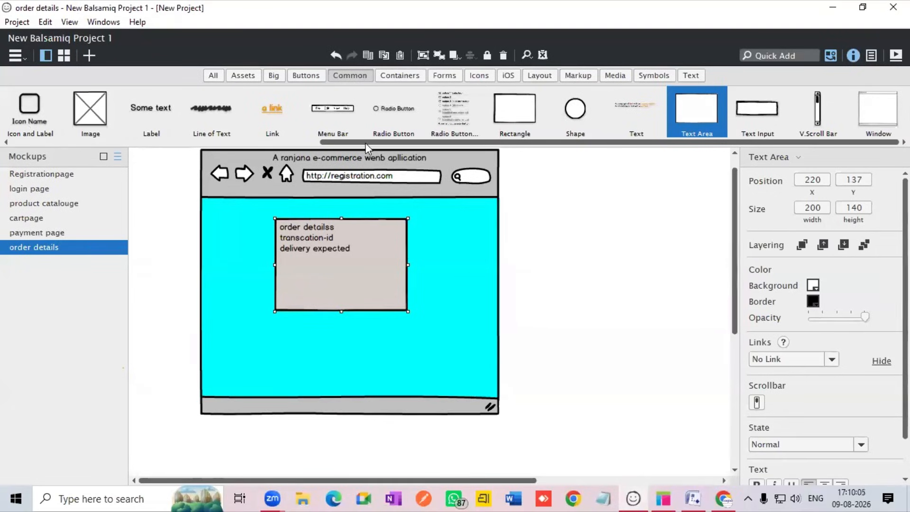
# - Add a button named "back to hompage" below the text area at about X 410, Y 333, with a yellow background
pyautogui.moveTo(366, 143); pyautogui.dragTo(174, 167)
pyautogui.moveTo(37, 121); pyautogui.dragTo(401, 348)
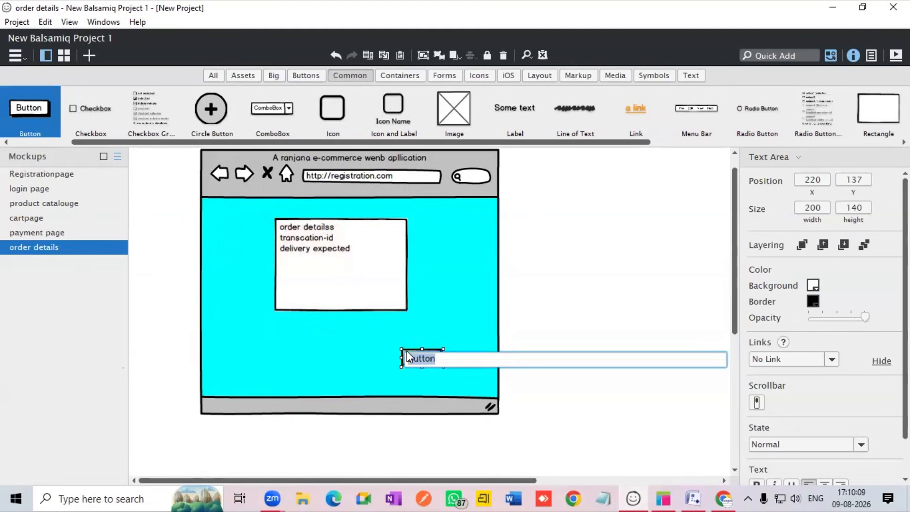
pyautogui.press('BackSpace')
pyautogui.write('oack')
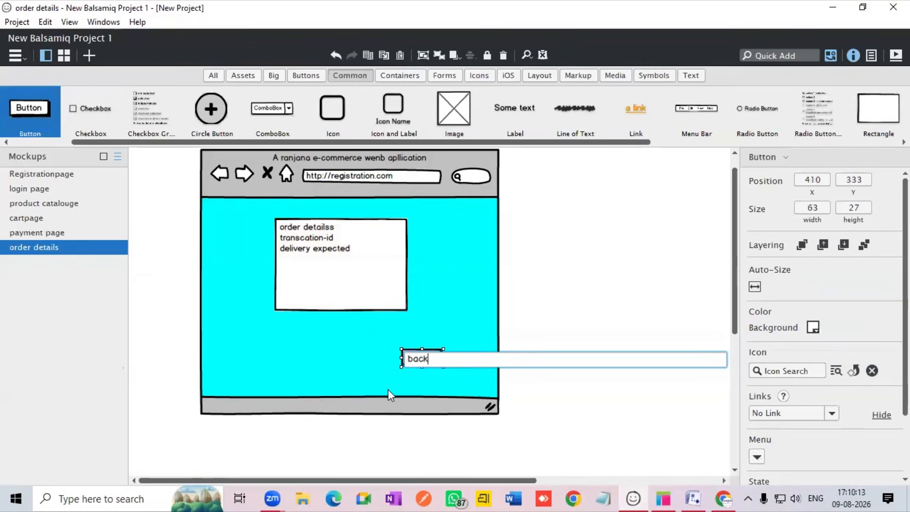
pyautogui.write(' to homa')
pyautogui.press('BackSpace')
pyautogui.write('page')
pyautogui.press('Return')
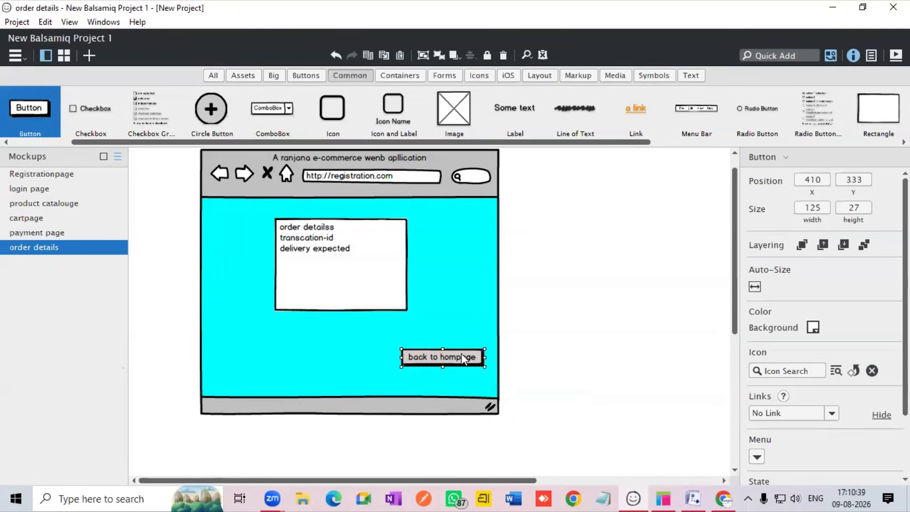
pyautogui.click(814, 327)
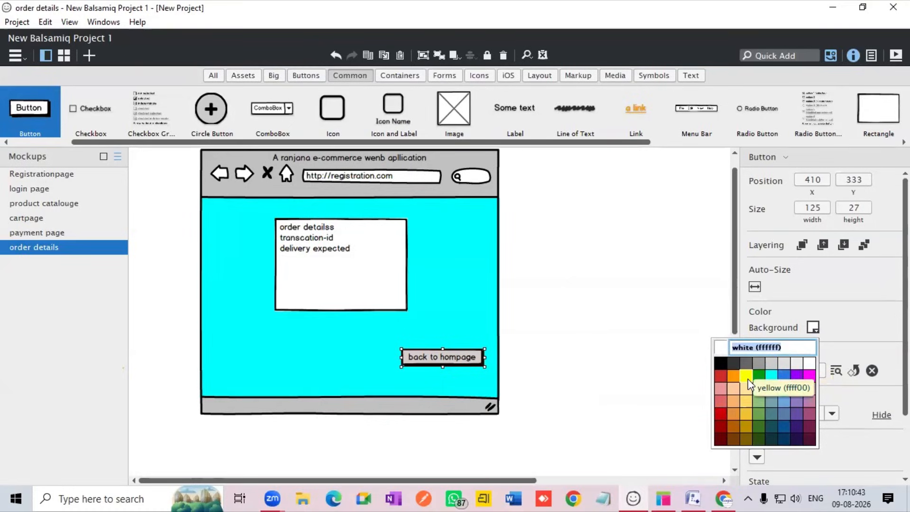
pyautogui.click(747, 376)
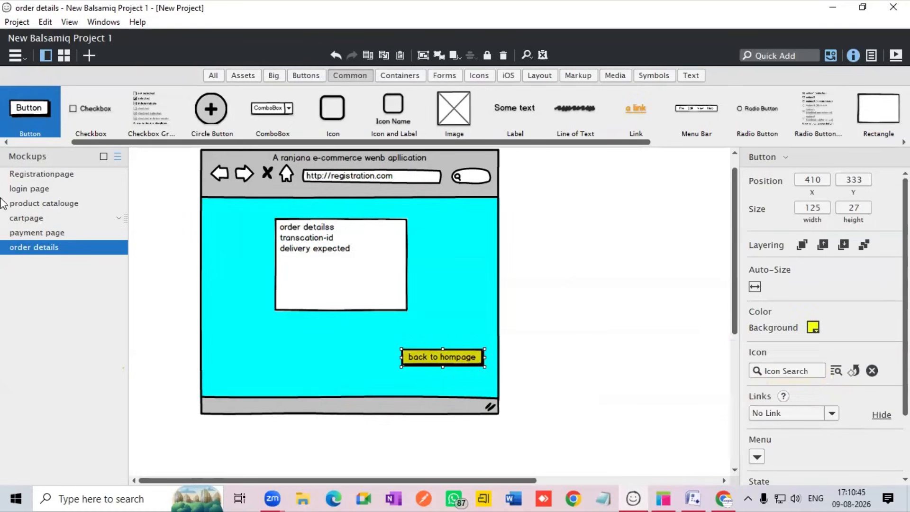
# - On the Registrationpage mockup, give the register button a pink (ff00ff) background and link it to the login page
pyautogui.click(44, 176)
pyautogui.click(337, 351)
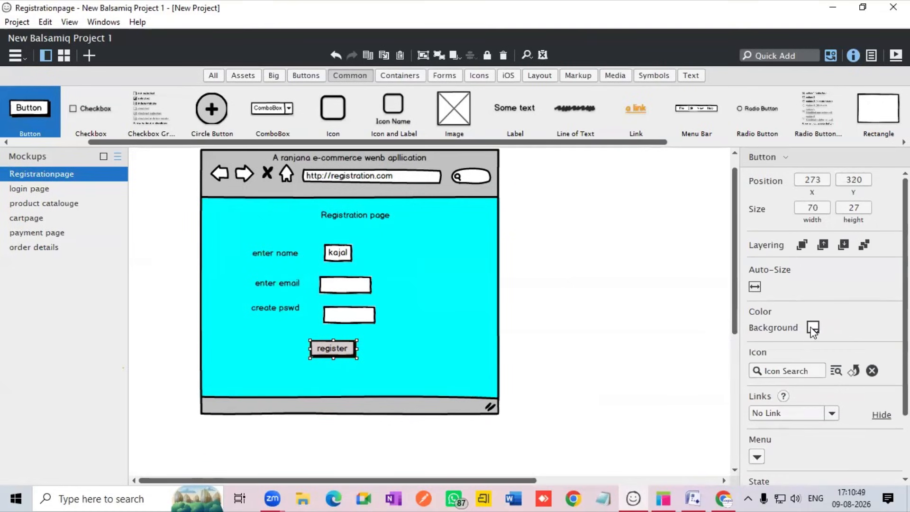
pyautogui.click(813, 328)
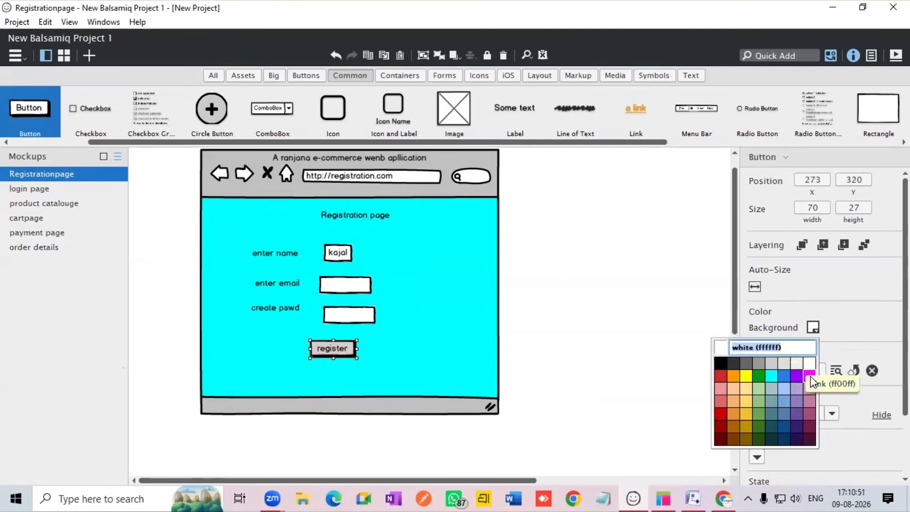
pyautogui.click(810, 376)
pyautogui.scroll(-1, 557, 322)
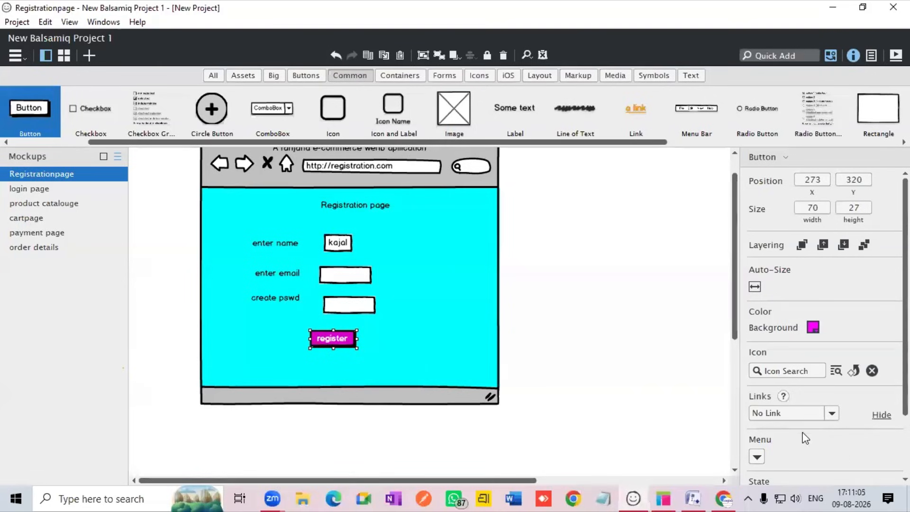
pyautogui.click(829, 417)
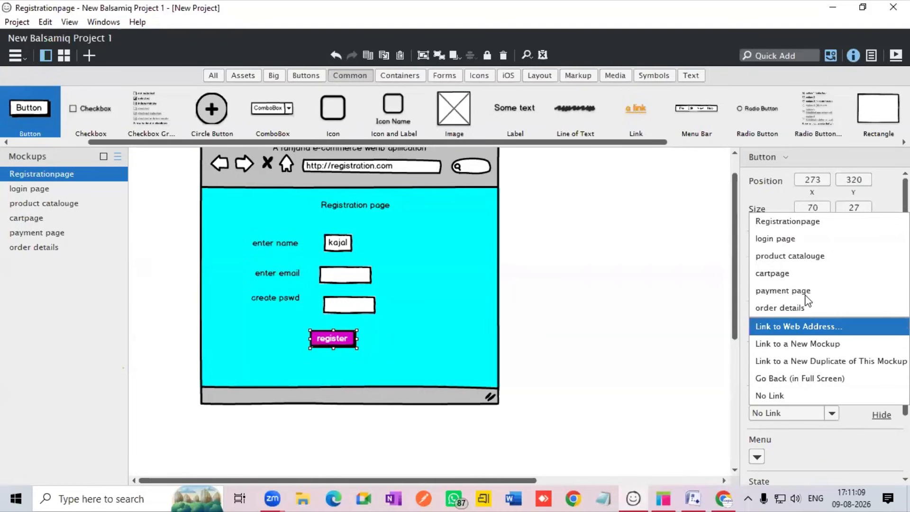
pyautogui.click(789, 244)
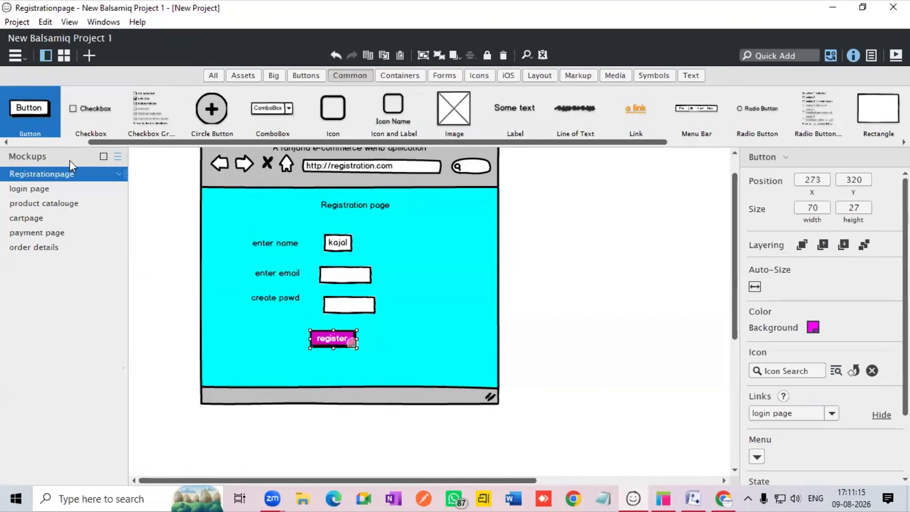
# - On the login page mockup, link the login button to the product catalouge mockup
pyautogui.click(29, 188)
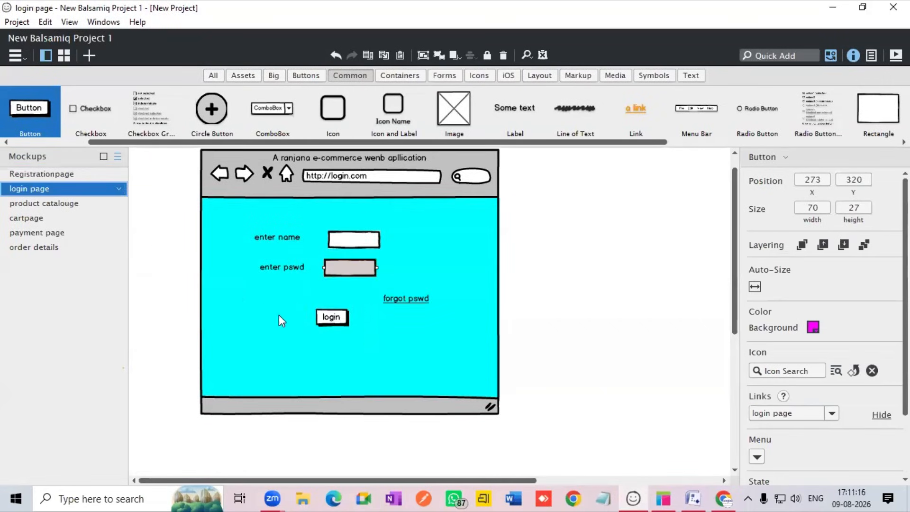
pyautogui.click(335, 321)
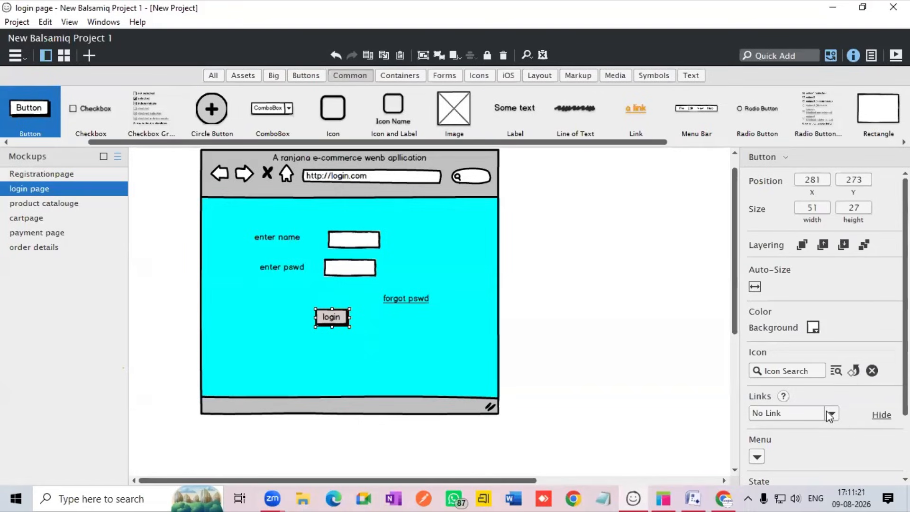
pyautogui.click(829, 414)
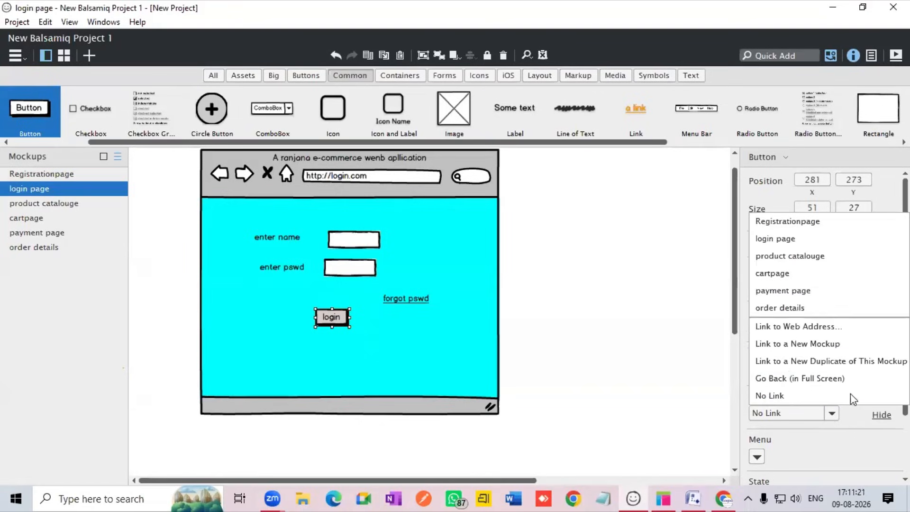
pyautogui.click(788, 256)
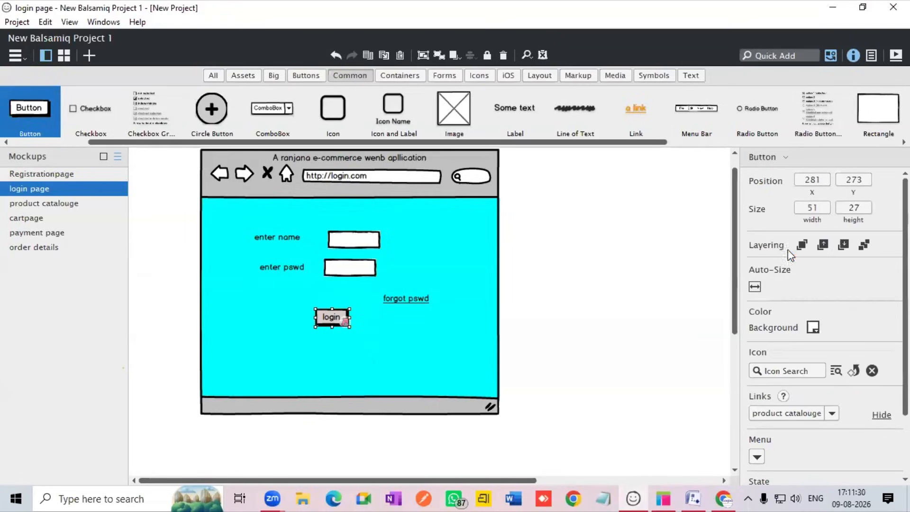
# - On the product catalouge mockup, link the "add to cart" button to the cartpage mockup
pyautogui.doubleClick(81, 201)
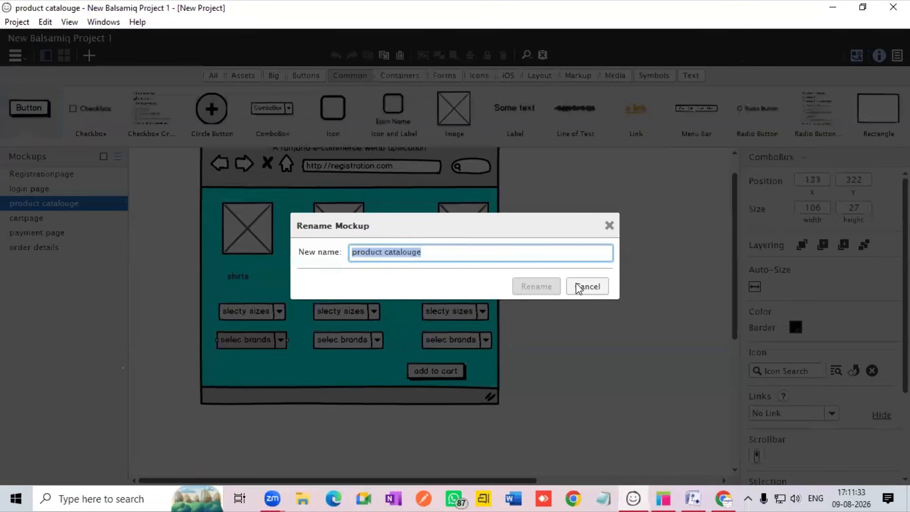
pyautogui.click(583, 287)
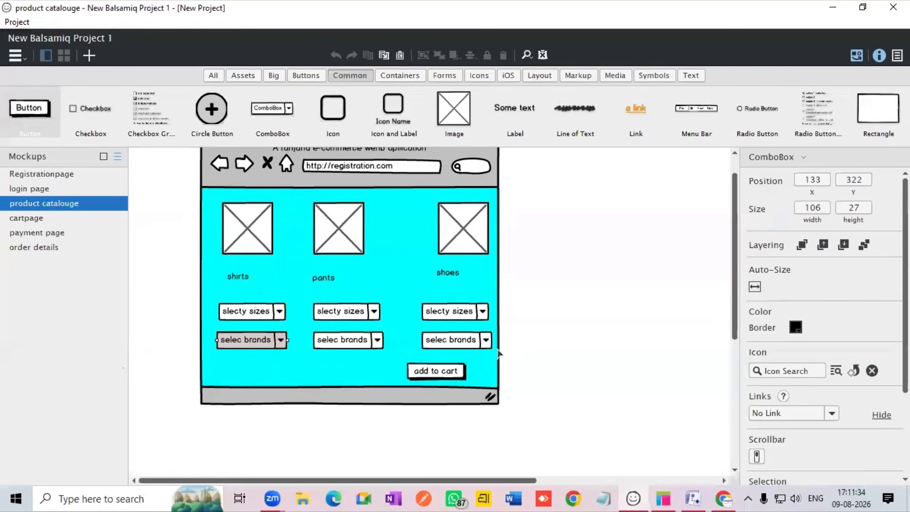
pyautogui.click(456, 375)
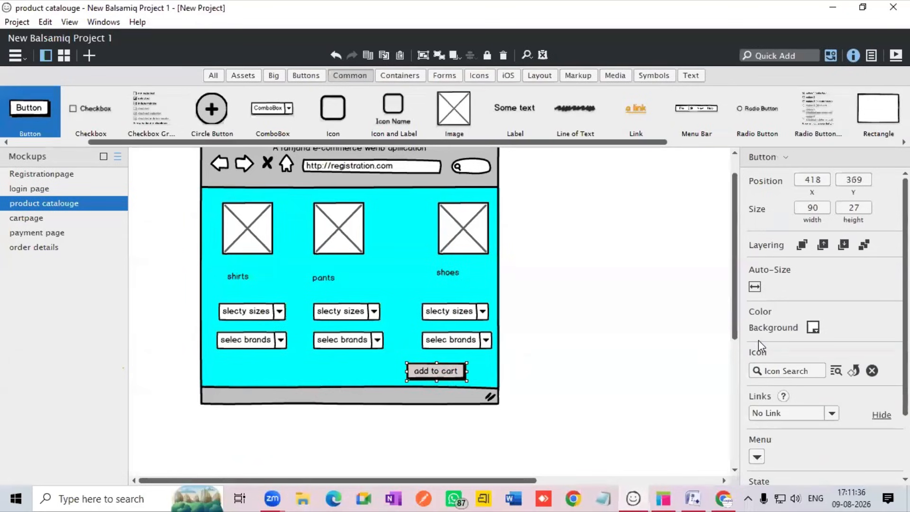
pyautogui.click(830, 413)
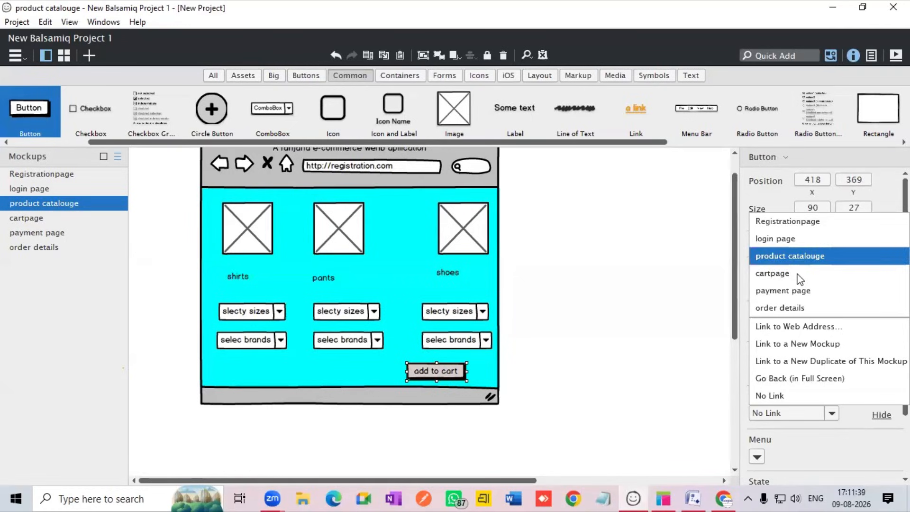
pyautogui.click(799, 280)
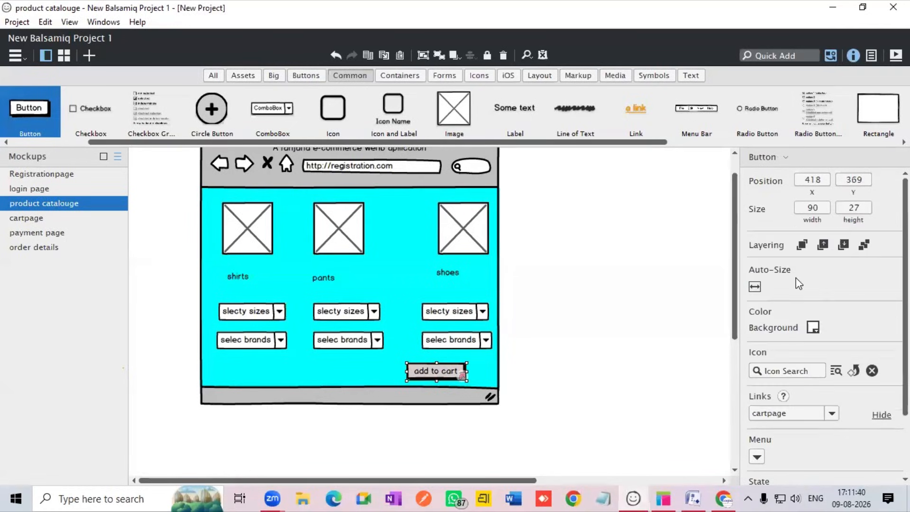
# - On the cartpage mockup, link the "next" button to the payment page mockup
pyautogui.click(50, 219)
pyautogui.click(426, 374)
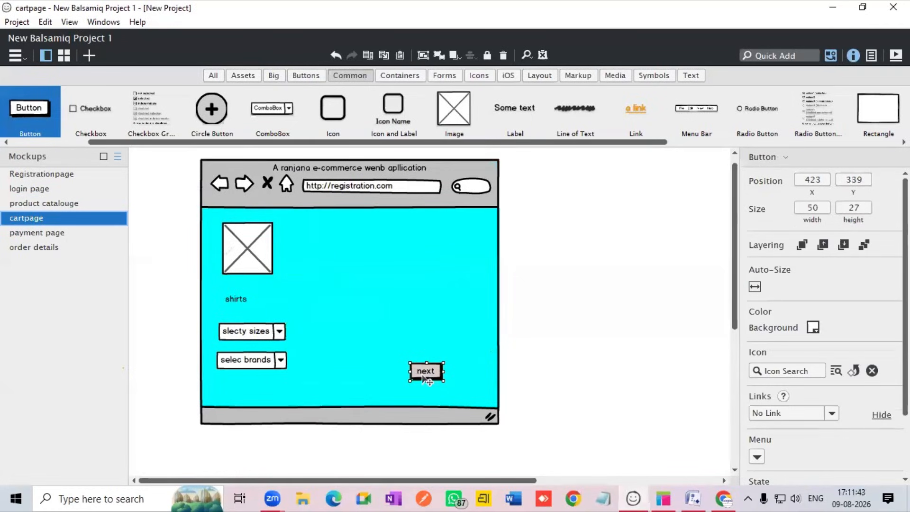
pyautogui.doubleClick(425, 374)
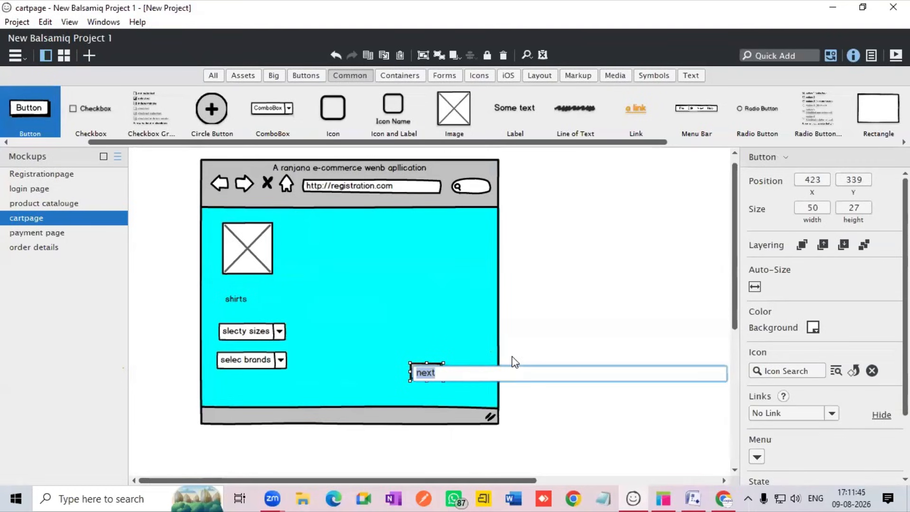
pyautogui.press('Return')
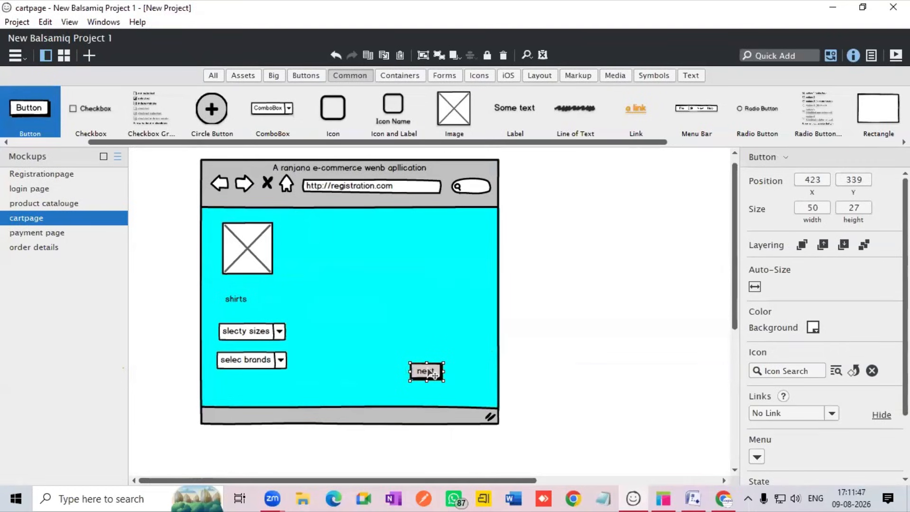
pyautogui.click(832, 413)
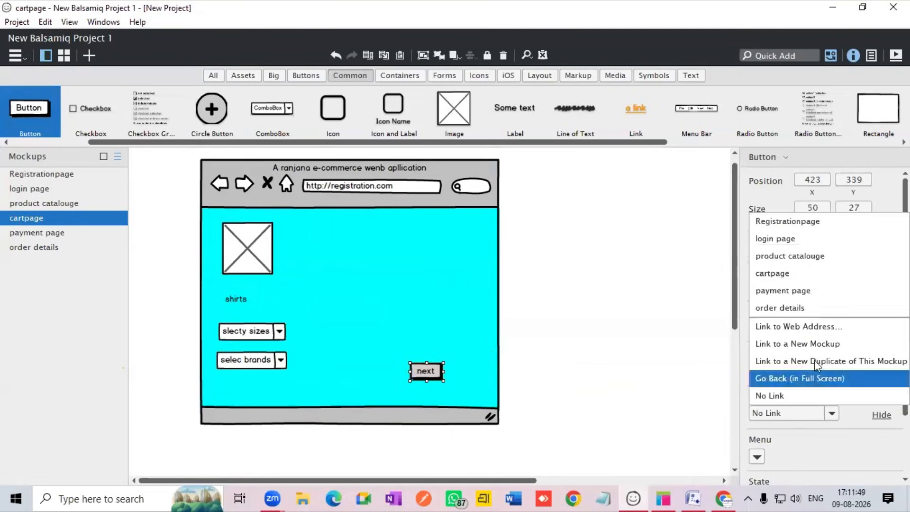
pyautogui.click(793, 292)
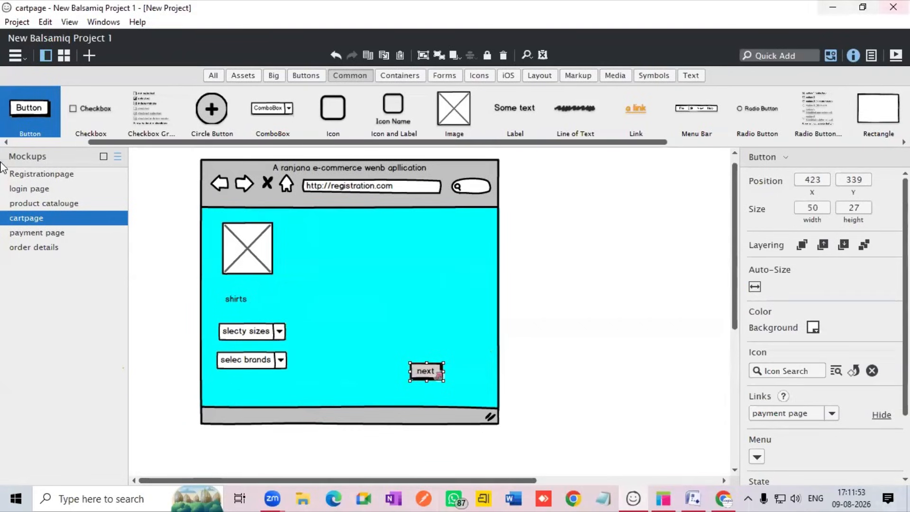
# - On the payment page mockup, link the "proocedd to pay" button to the order details mockup
pyautogui.click(40, 231)
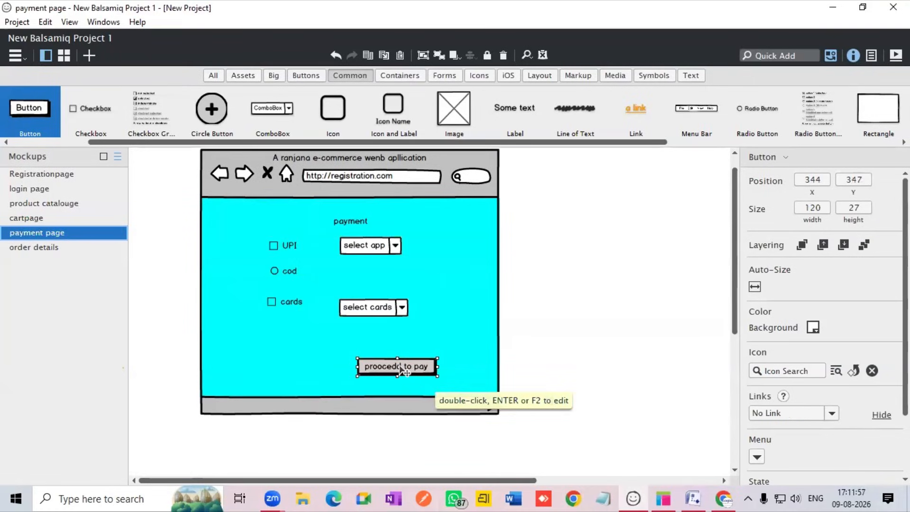
pyautogui.click(830, 413)
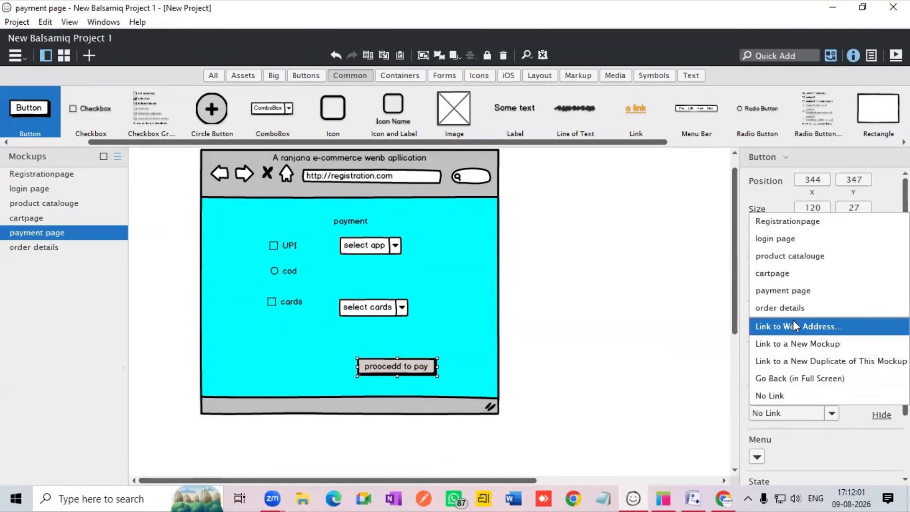
pyautogui.click(796, 317)
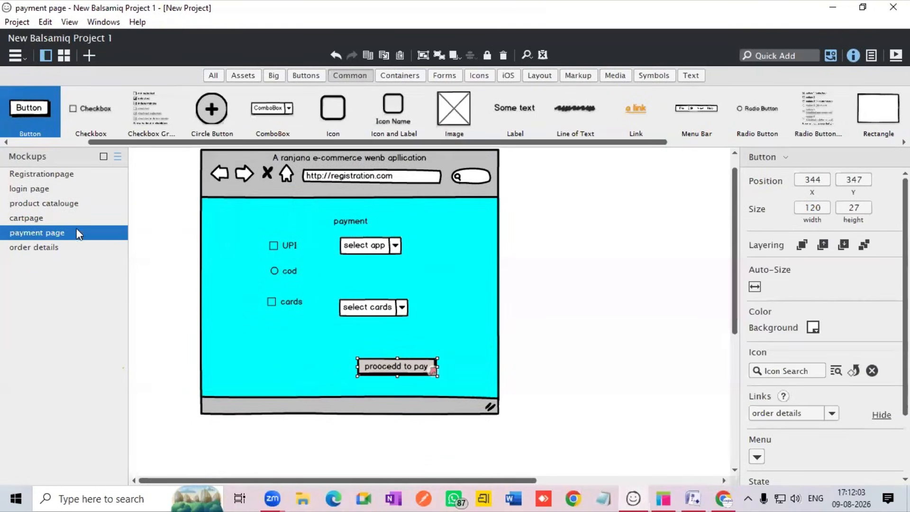
# - On the order details mockup, link the "back to hompage" button to the product catalouge mockup
pyautogui.click(47, 247)
pyautogui.click(414, 350)
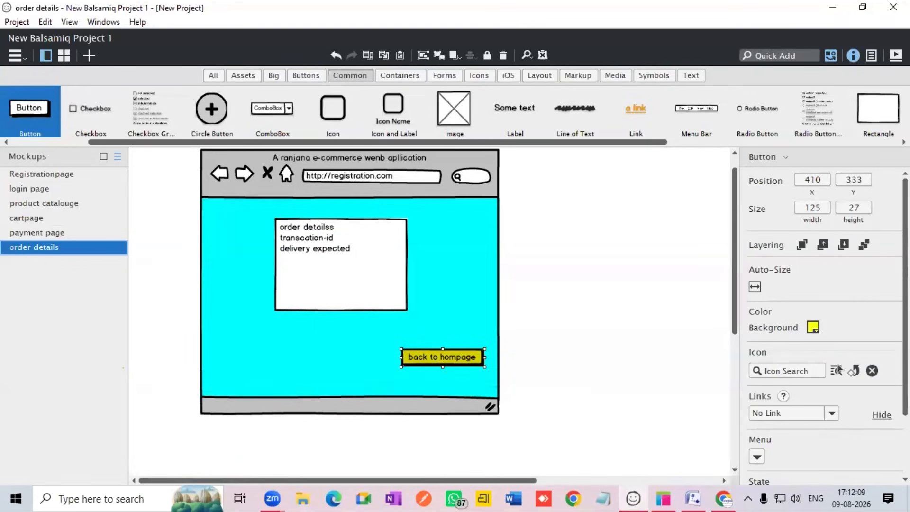
pyautogui.click(831, 414)
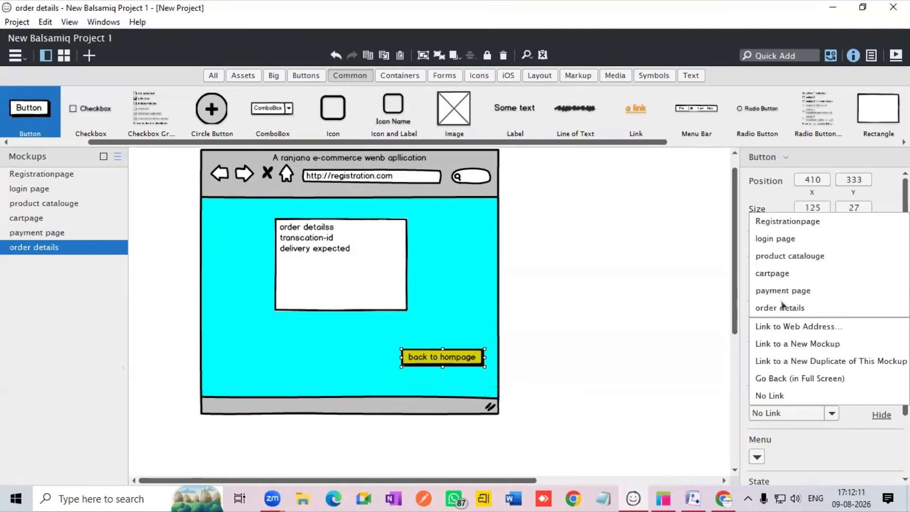
pyautogui.click(774, 260)
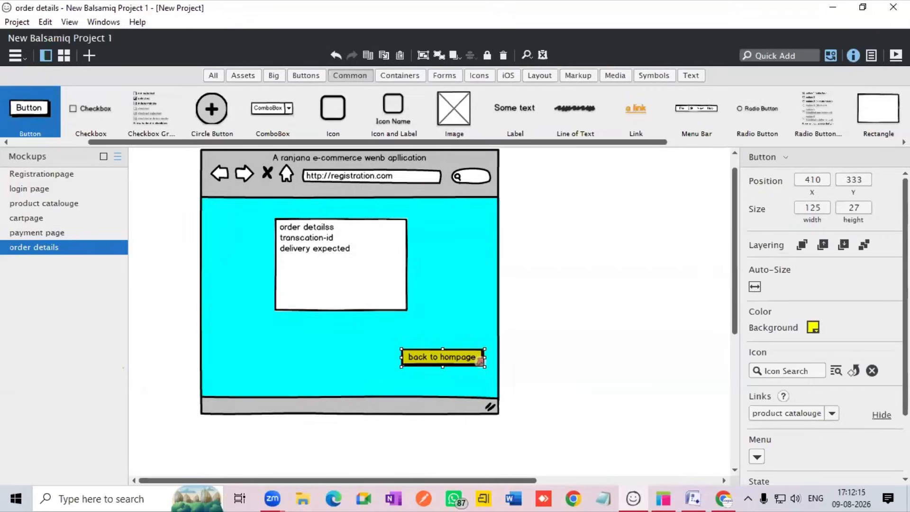
# - Preview the order details mockup in full screen and test its "back to hompage" link, exiting the preview when done
pyautogui.click(896, 55)
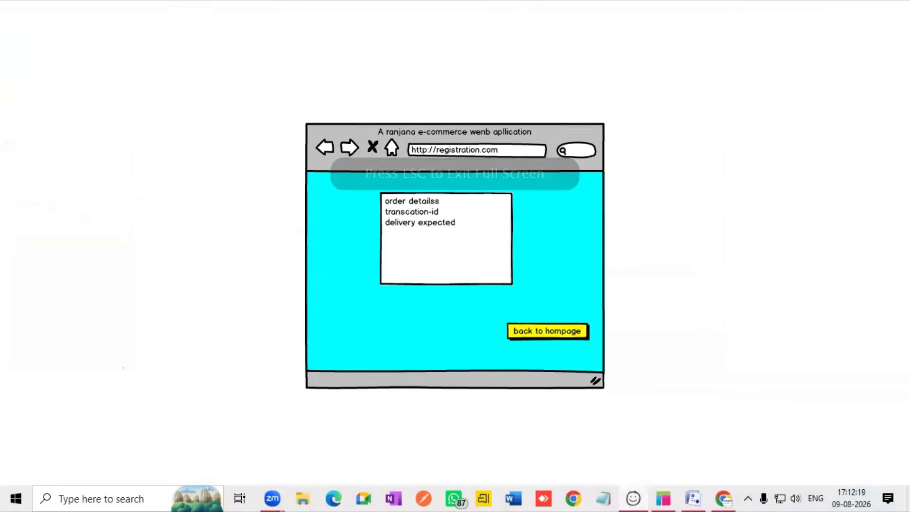
pyautogui.click(544, 332)
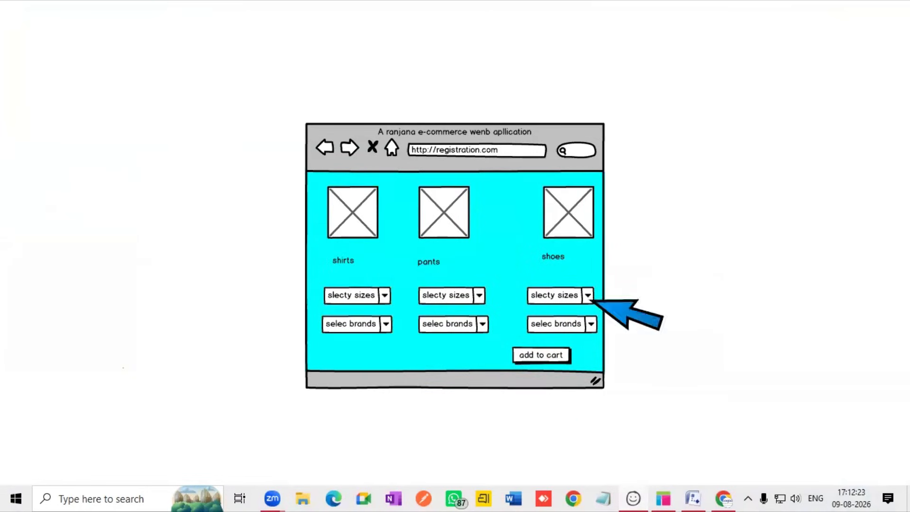
pyautogui.press('Escape')
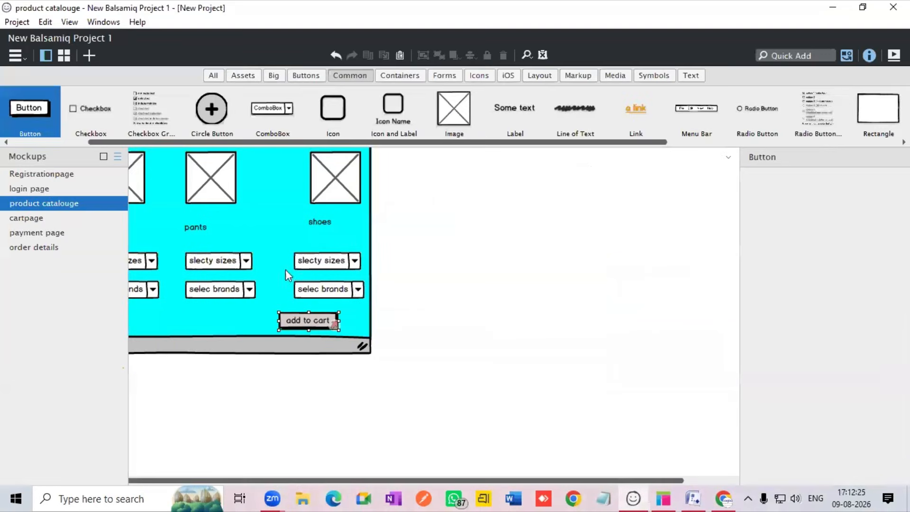
# - Preview the prototype in full screen from Registrationpage and follow each button's link through login, catalogue, cart, payment and order details back to the catalogue
pyautogui.click(61, 174)
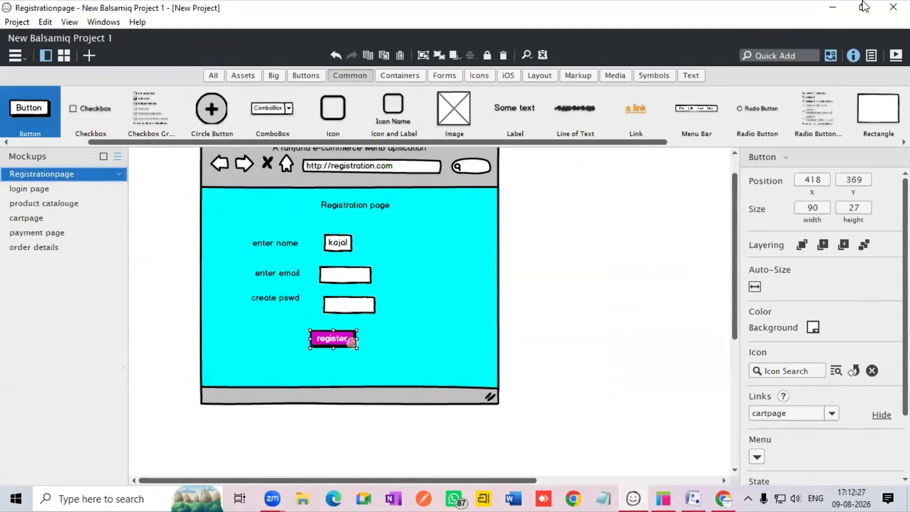
pyautogui.hotkey('ctrl', 'f')
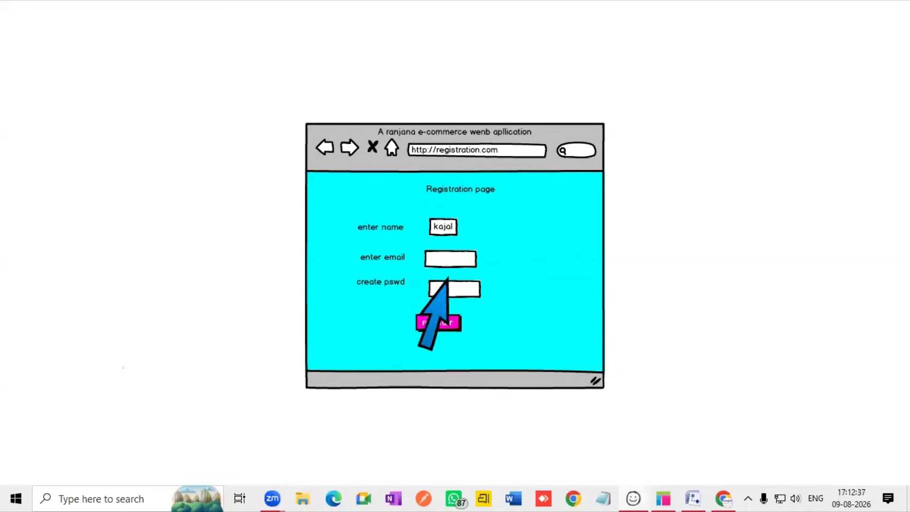
pyautogui.click(447, 326)
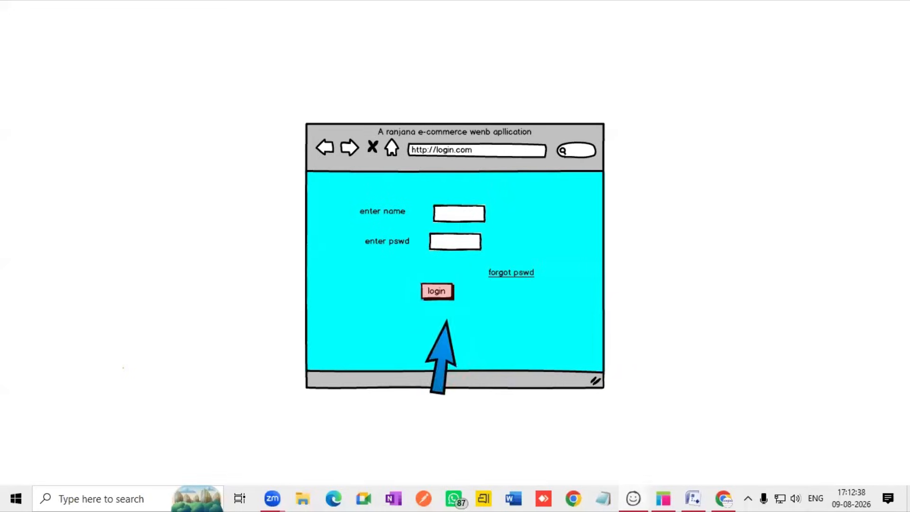
pyautogui.click(437, 290)
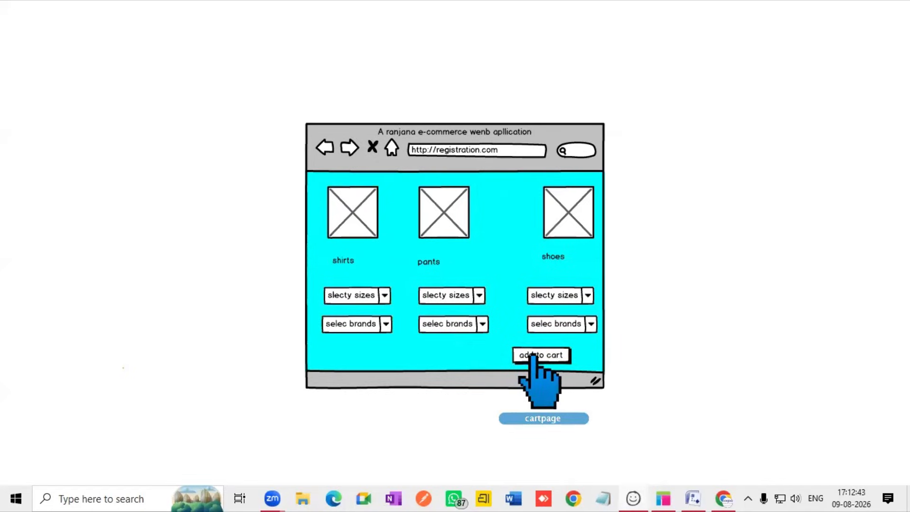
pyautogui.click(531, 354)
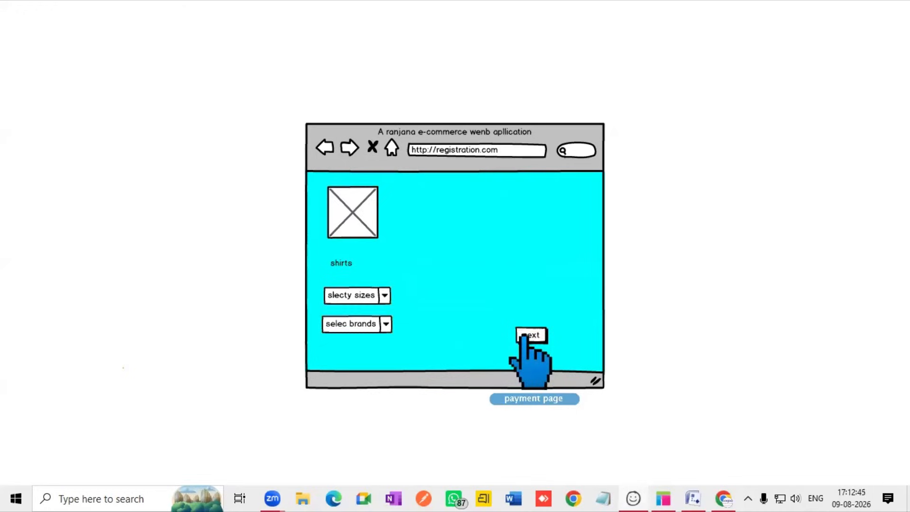
pyautogui.click(525, 335)
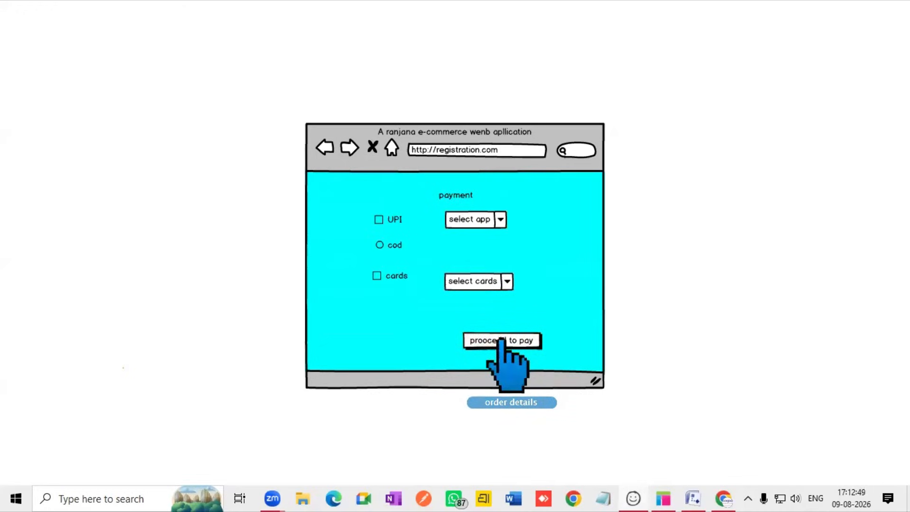
pyautogui.click(501, 340)
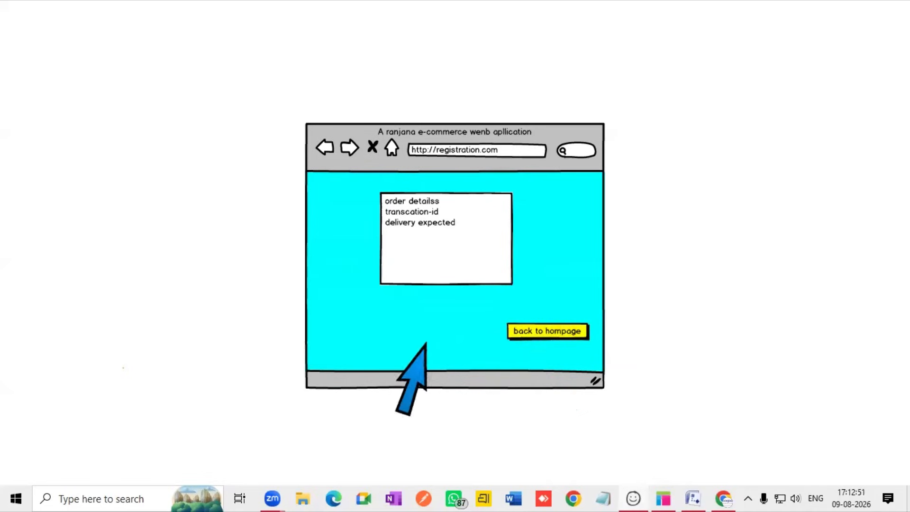
pyautogui.click(552, 334)
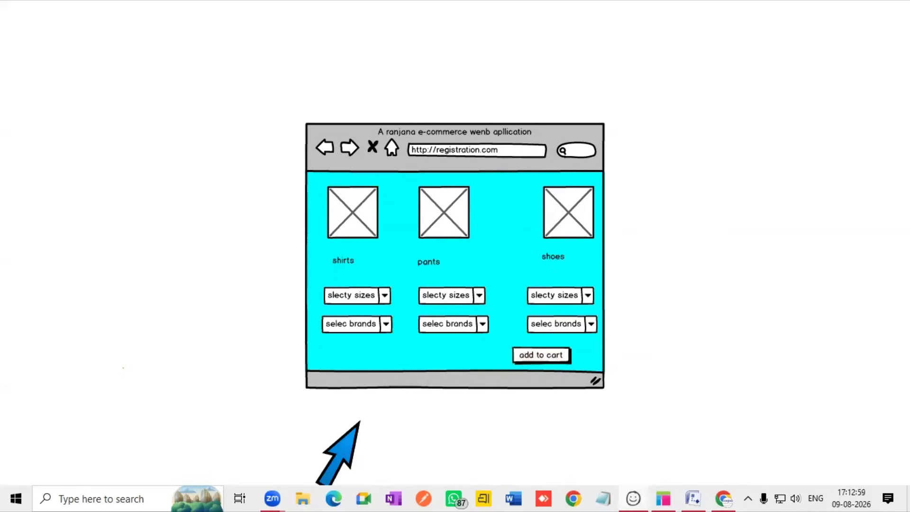
# - Switch to Axure RP Pro and look through the common, form, menu and flow widgets in the widget library
pyautogui.click(724, 498)
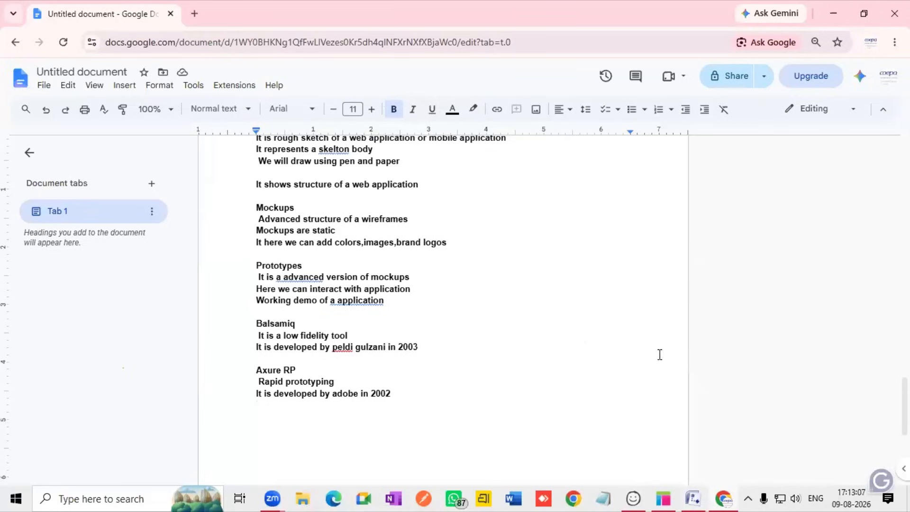
pyautogui.click(667, 497)
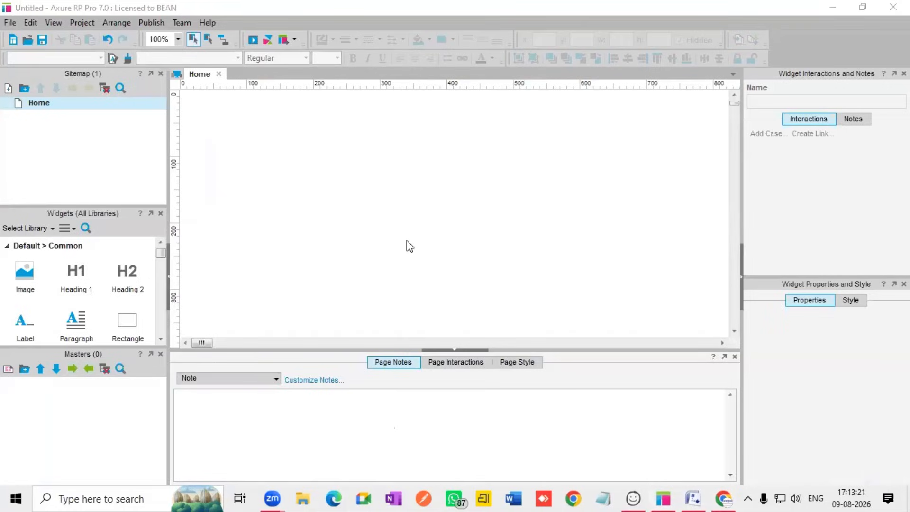
pyautogui.moveTo(60, 108)
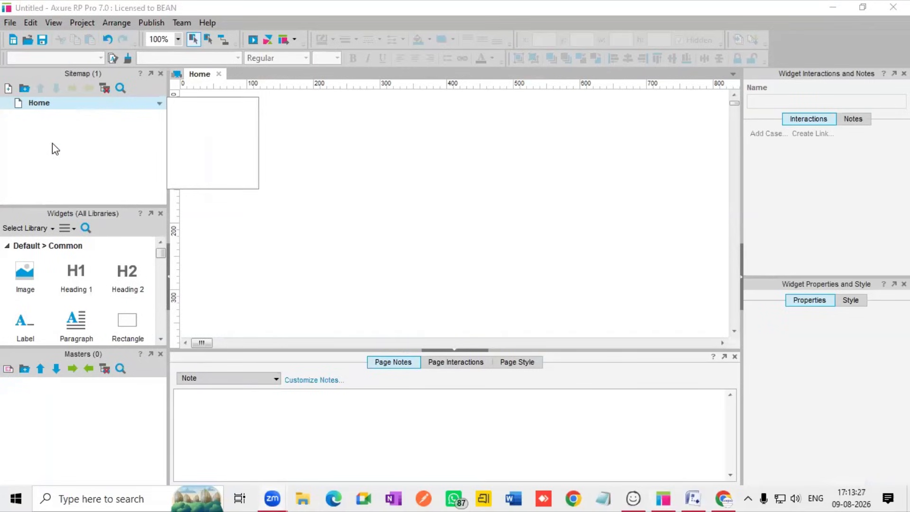
pyautogui.scroll(-6, 43, 303)
pyautogui.scroll(-8, 47, 304)
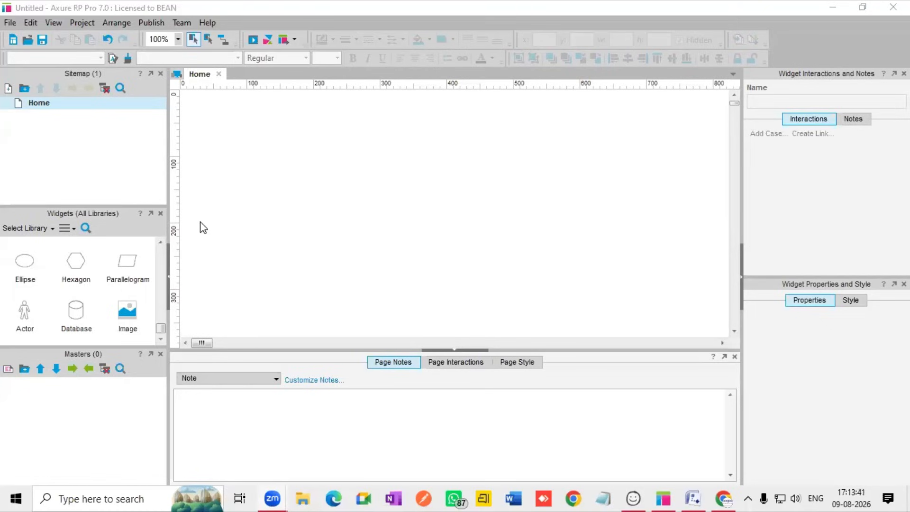
pyautogui.scroll(6, 42, 277)
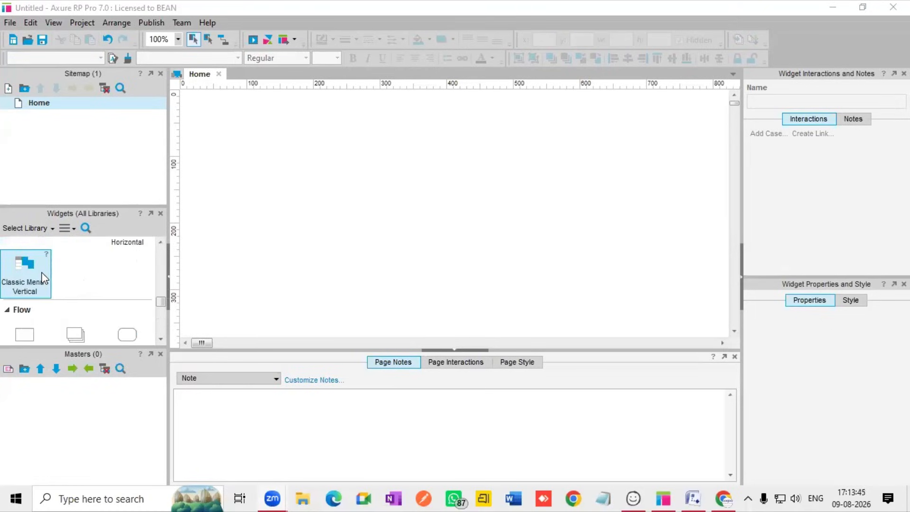
pyautogui.scroll(10, 42, 278)
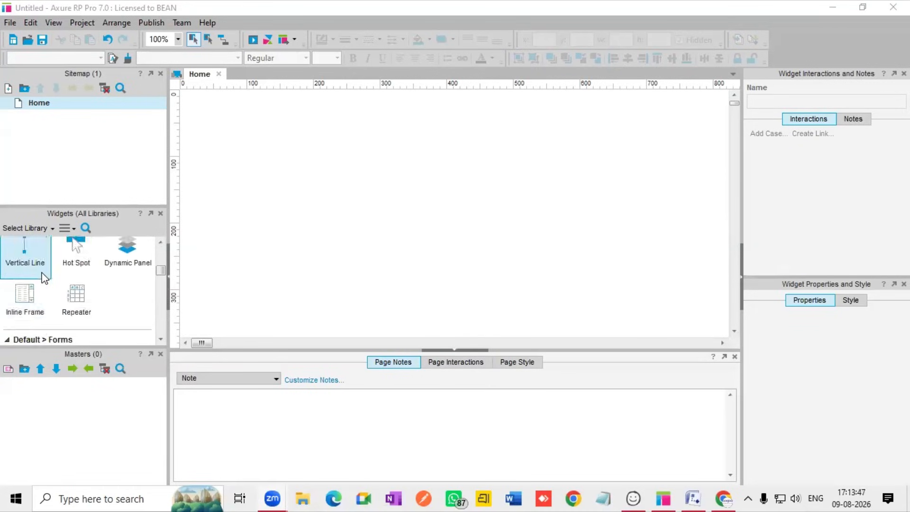
pyautogui.scroll(-9, 43, 278)
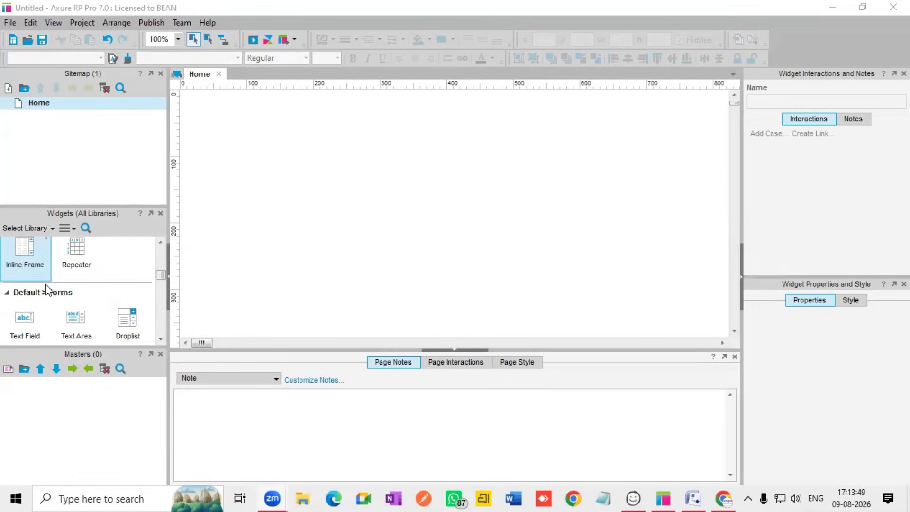
pyautogui.scroll(5, 46, 284)
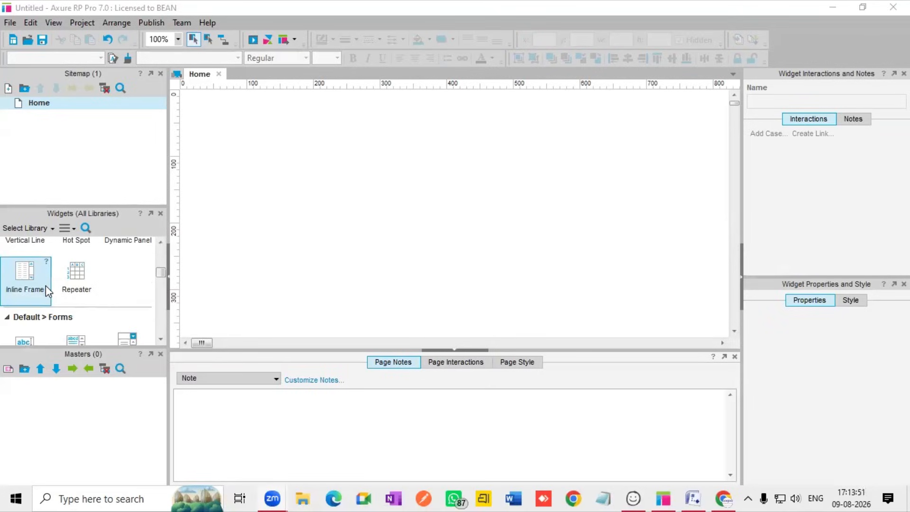
pyautogui.scroll(4, 46, 286)
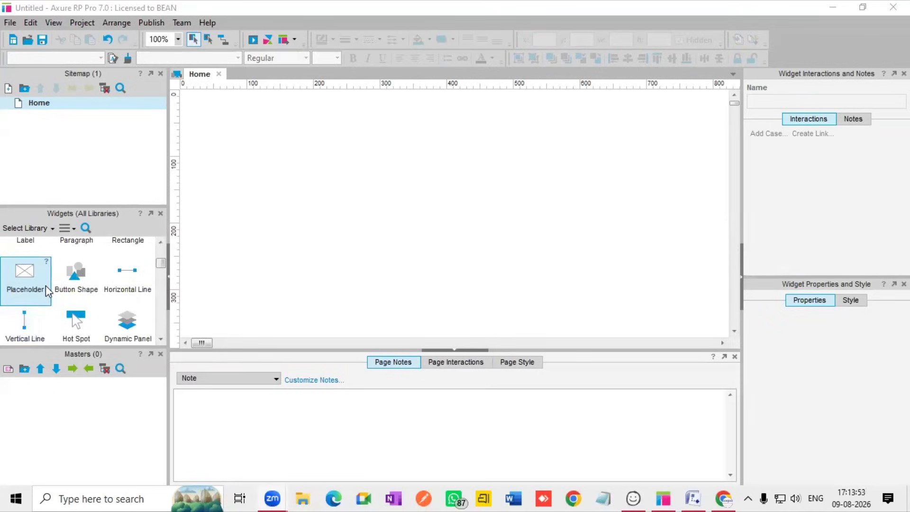
# - Place a 570 by 320 rectangle at X 160, Y 50 on the Home page and overlay a full-width header rectangle about 70 high along its upper edge
pyautogui.moveTo(126, 325); pyautogui.dragTo(292, 130)
pyautogui.moveTo(417, 188); pyautogui.dragTo(666, 336)
pyautogui.moveTo(126, 312); pyautogui.dragTo(285, 124)
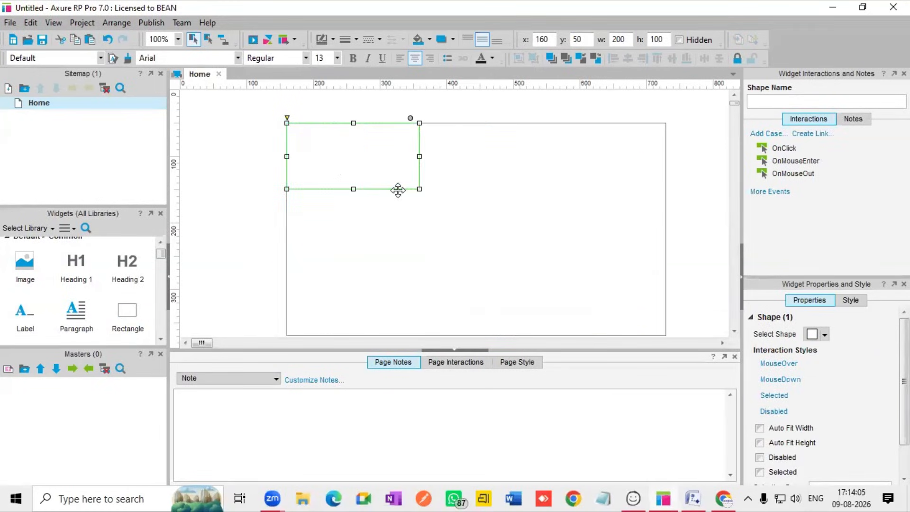
pyautogui.moveTo(431, 183); pyautogui.dragTo(662, 169)
pyautogui.click(690, 177)
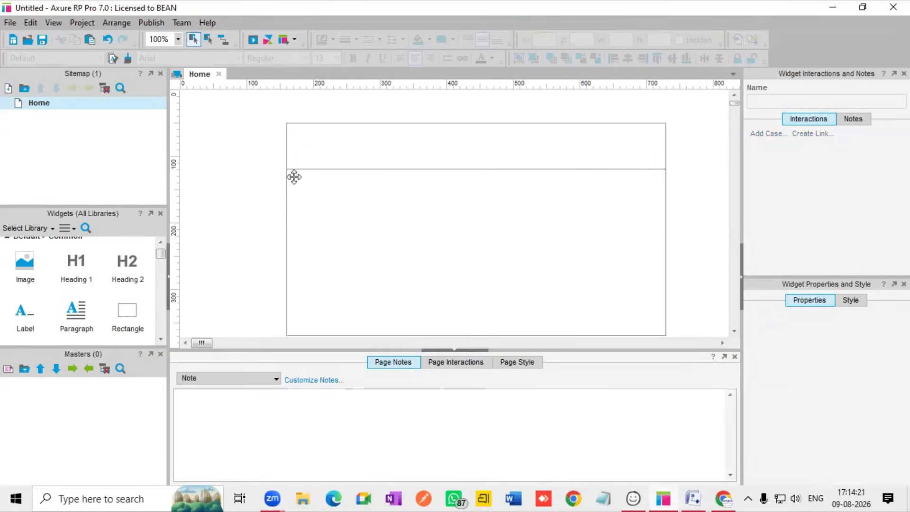
# - Fill the large 570 by 320 rectangle on the Home page with a solid teal color
pyautogui.rightClick(508, 283)
pyautogui.click(417, 254)
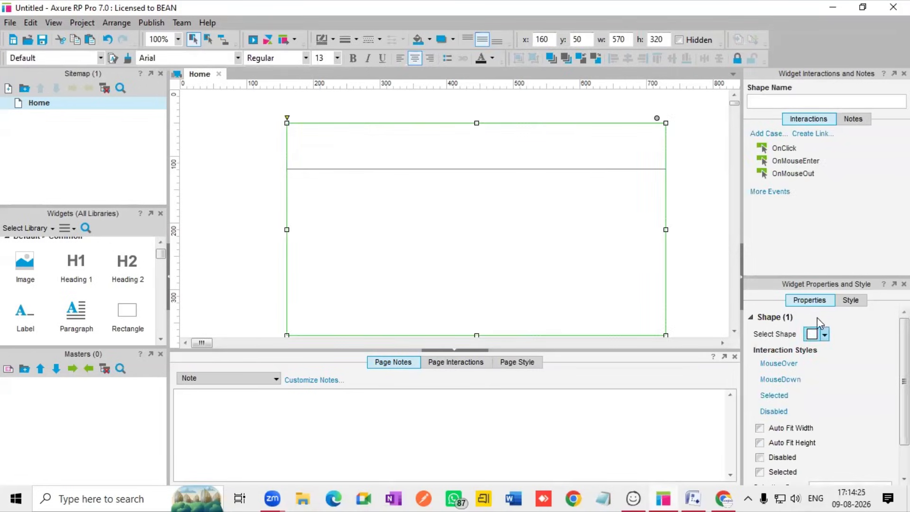
pyautogui.click(851, 301)
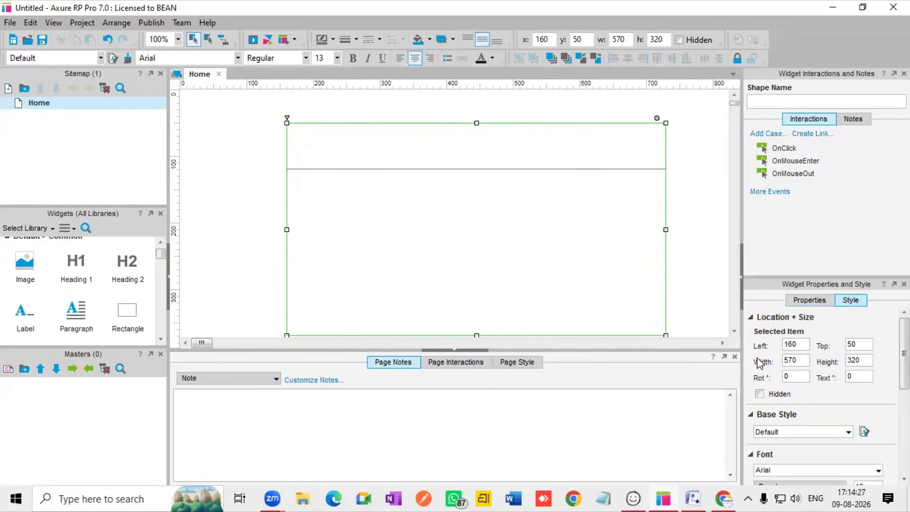
pyautogui.click(817, 302)
pyautogui.scroll(-1, 829, 374)
pyautogui.scroll(1, 827, 373)
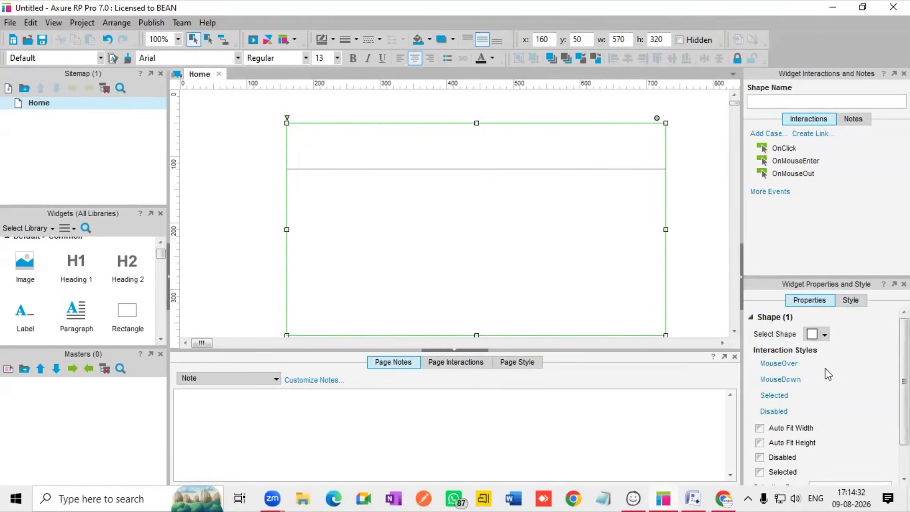
pyautogui.click(845, 303)
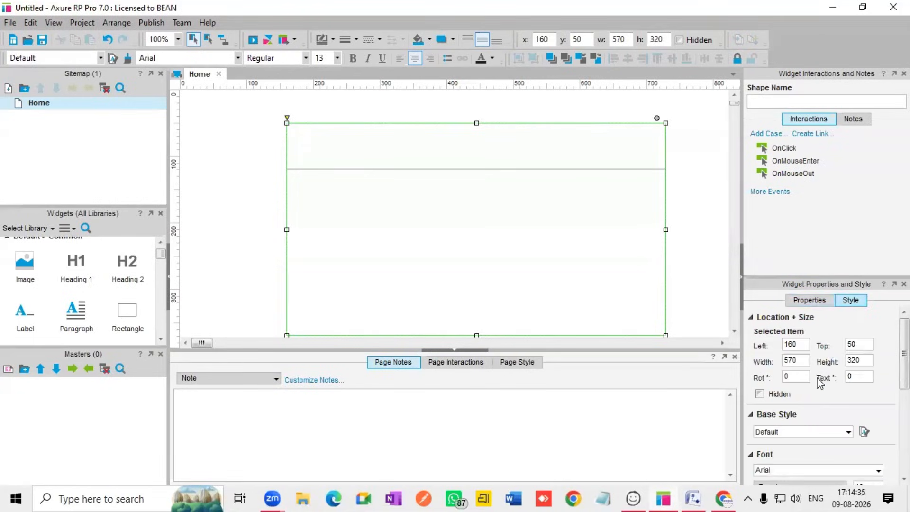
pyautogui.scroll(-3, 821, 380)
pyautogui.scroll(-2, 779, 410)
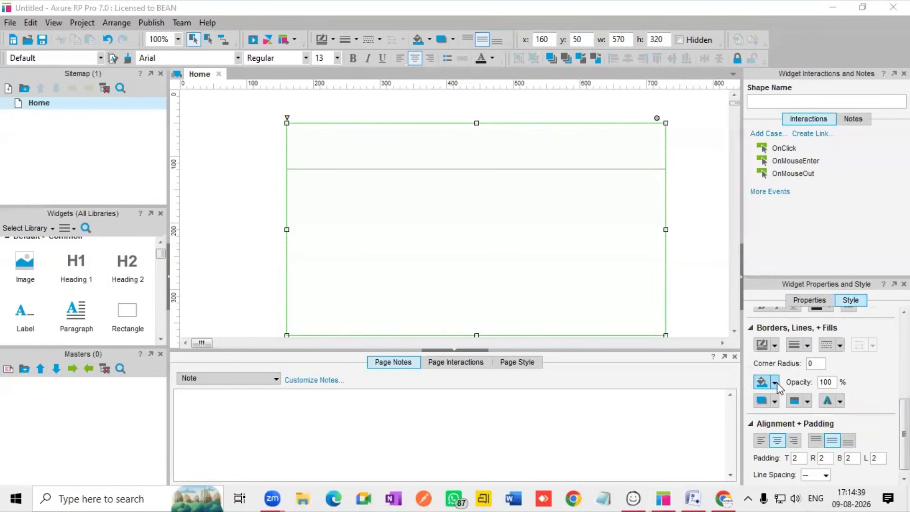
pyautogui.click(777, 382)
pyautogui.click(800, 352)
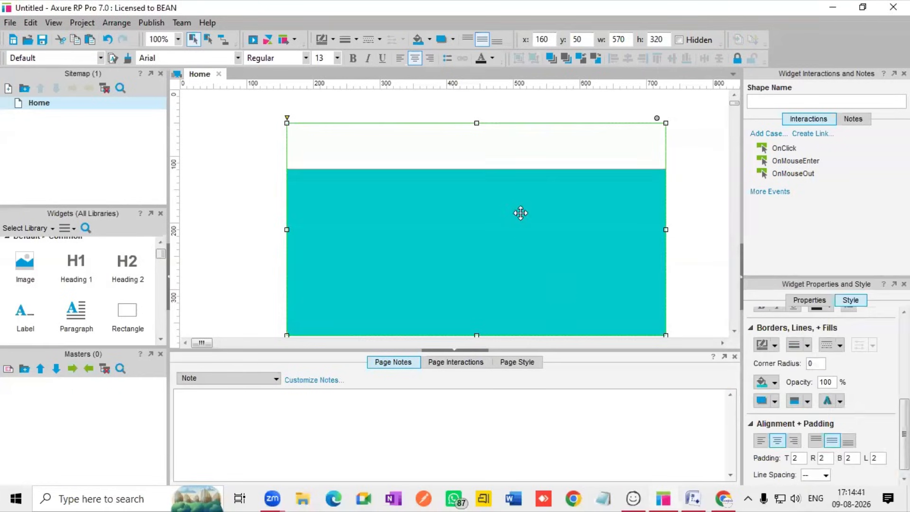
pyautogui.doubleClick(520, 155)
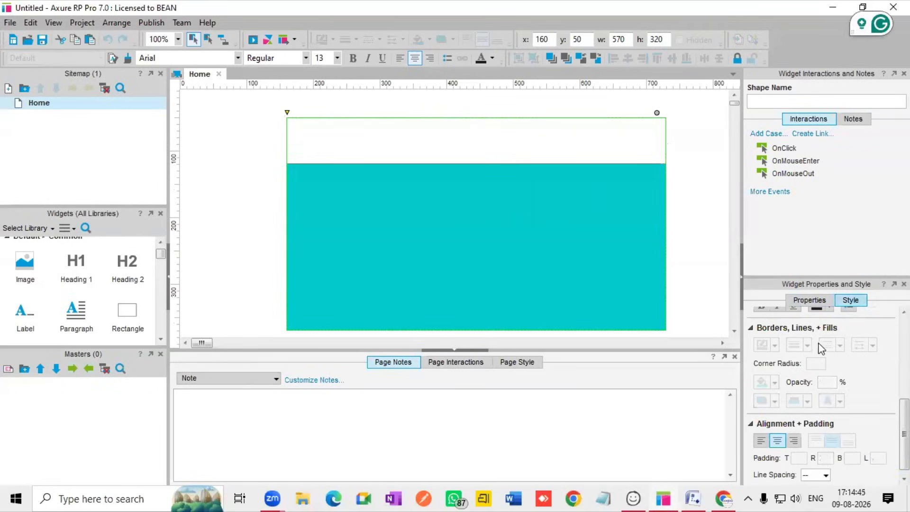
pyautogui.scroll(-1, 811, 362)
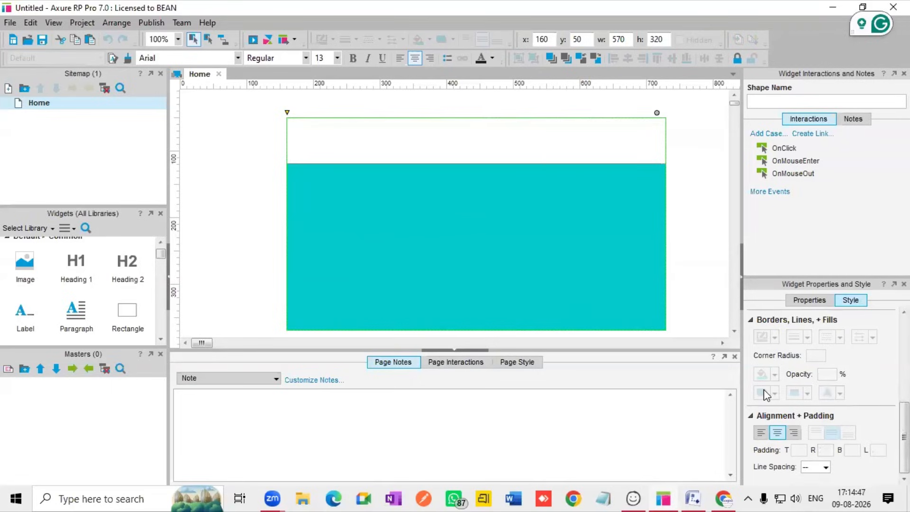
pyautogui.scroll(3, 781, 366)
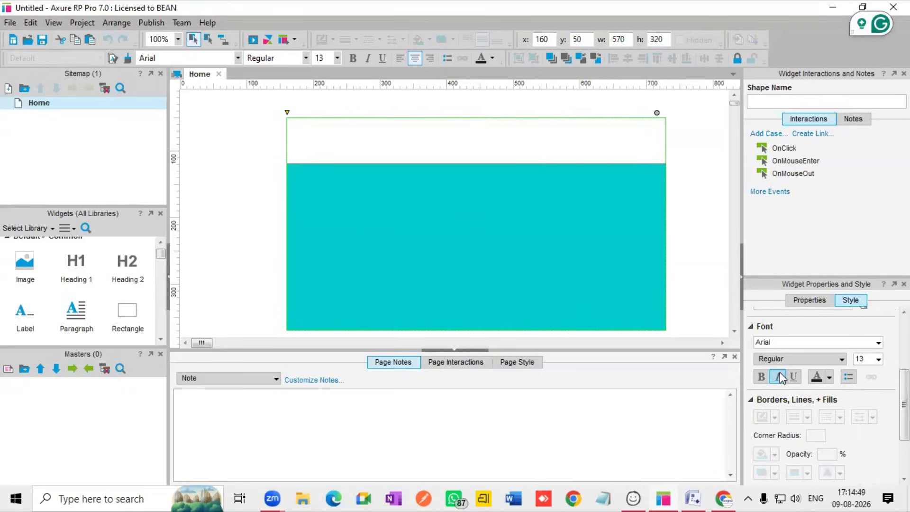
pyautogui.scroll(-2, 813, 323)
pyautogui.scroll(-2, 795, 354)
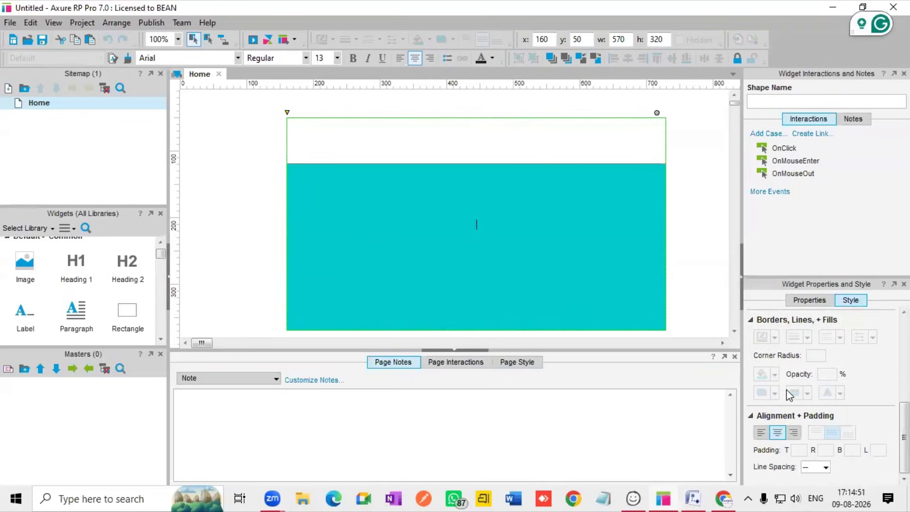
pyautogui.scroll(3, 791, 391)
pyautogui.scroll(-2, 800, 388)
# - Fill the 70-high header rectangle with a solid bright green color and deselect it
pyautogui.click(520, 132)
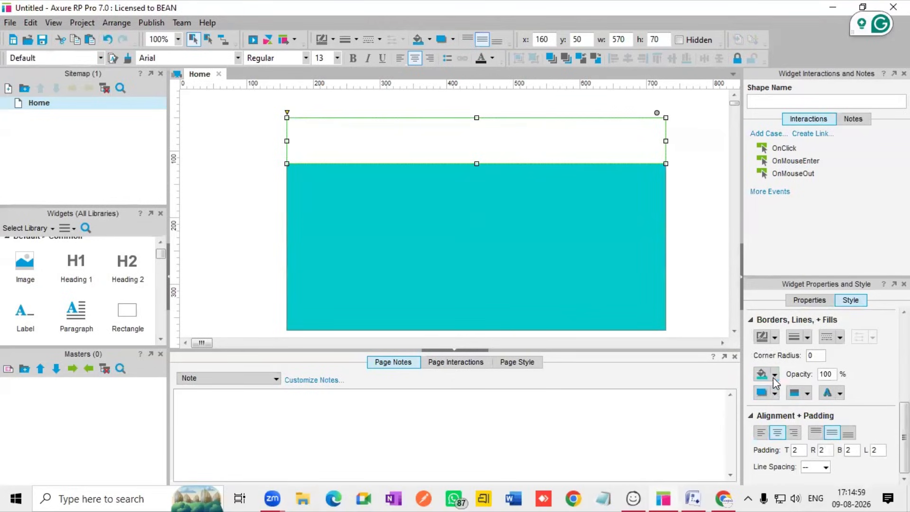
pyautogui.click(775, 393)
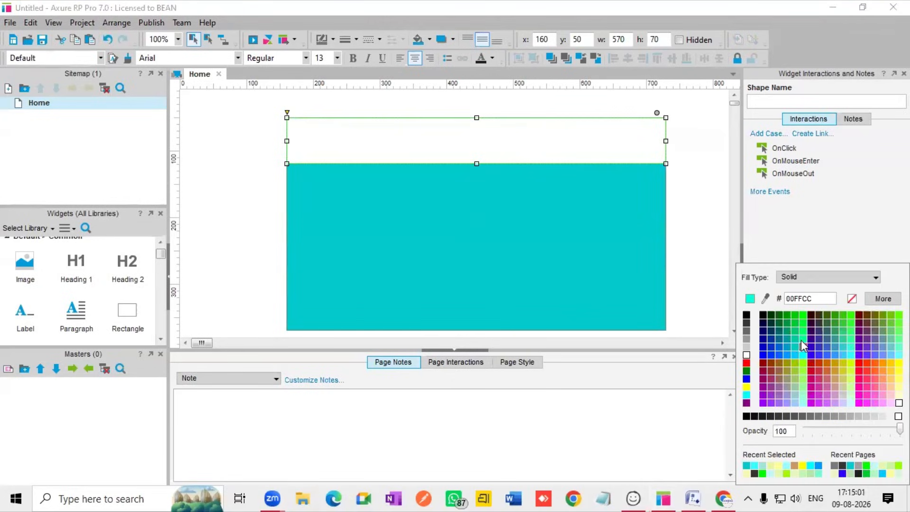
pyautogui.click(802, 340)
pyautogui.click(242, 233)
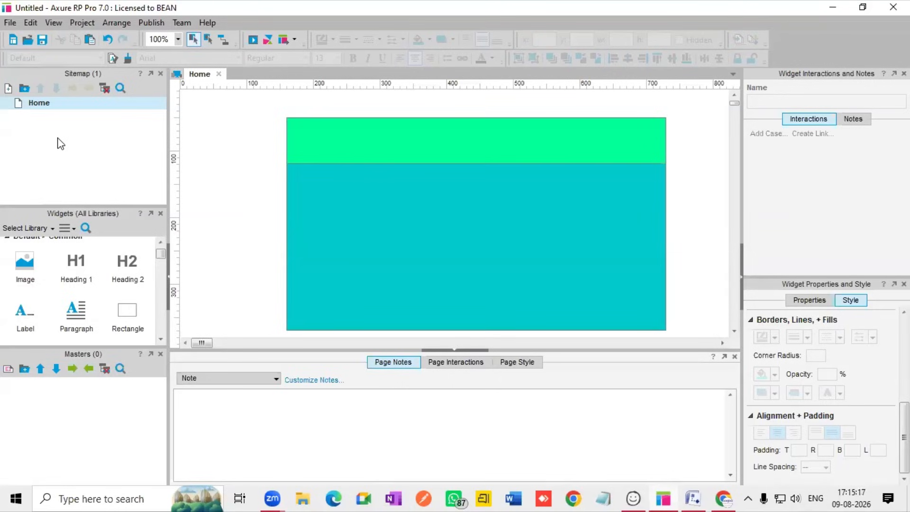
# - Duplicate the Home page in the sitemap and name the copy "loginpage"
pyautogui.rightClick(47, 104)
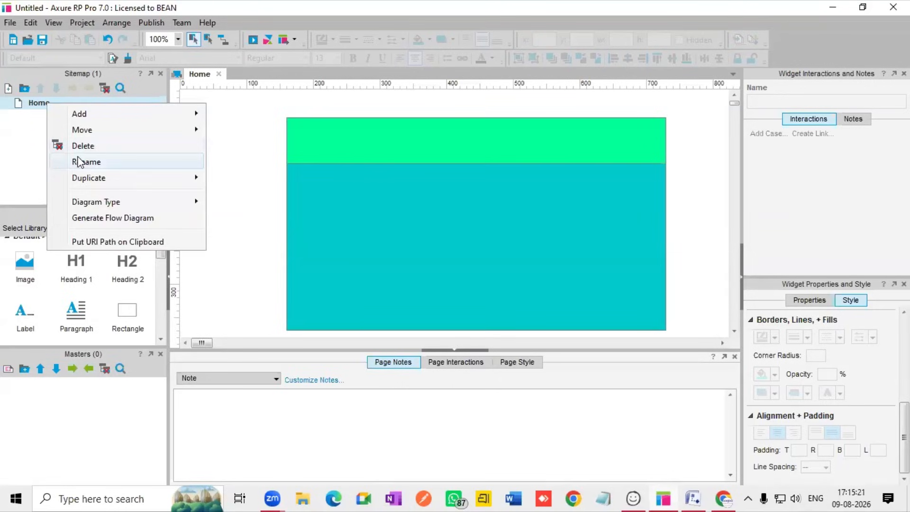
pyautogui.moveTo(159, 182)
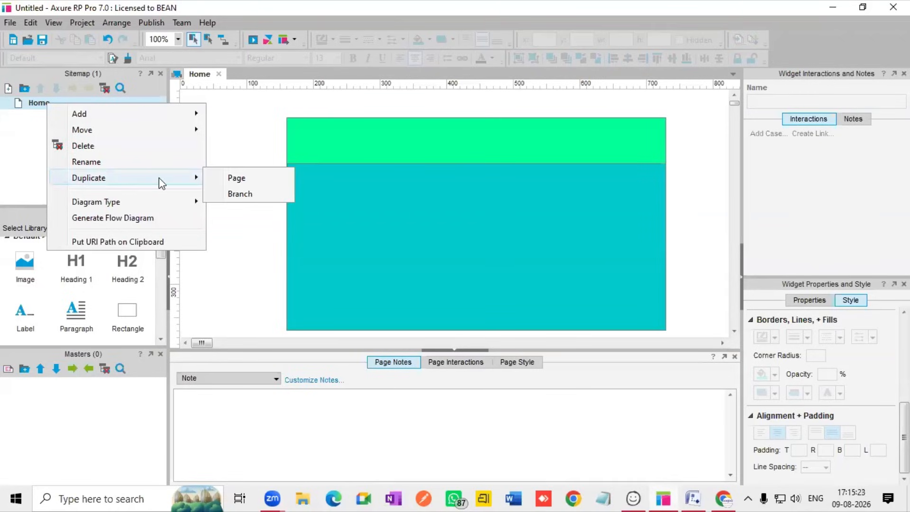
pyautogui.click(232, 178)
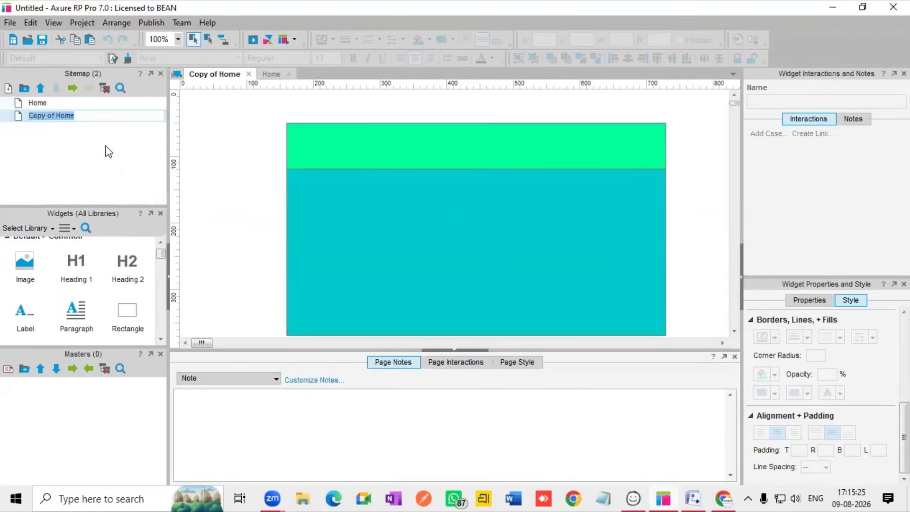
pyautogui.press('BackSpace')
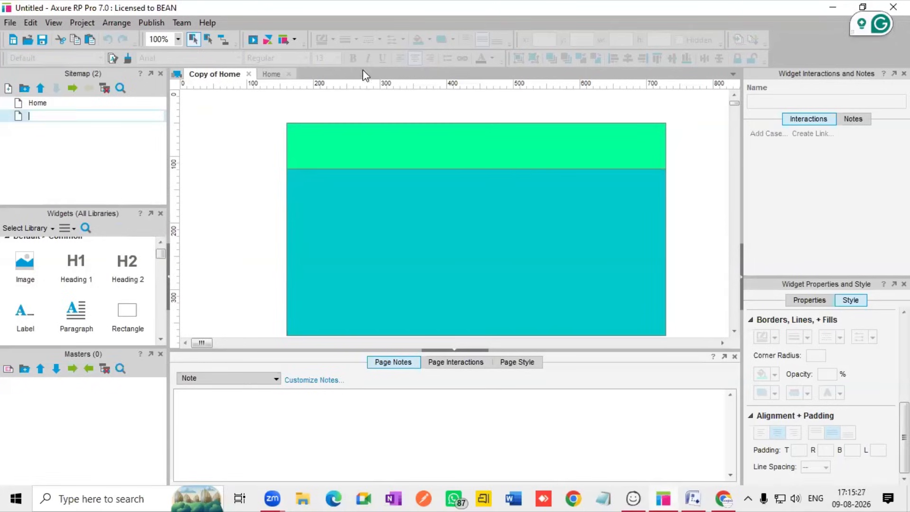
pyautogui.write('loginpage')
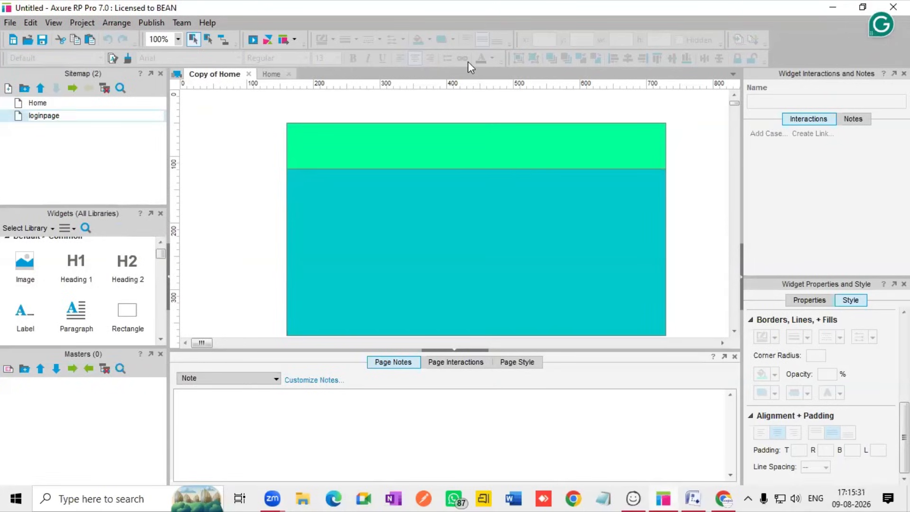
pyautogui.press('Return')
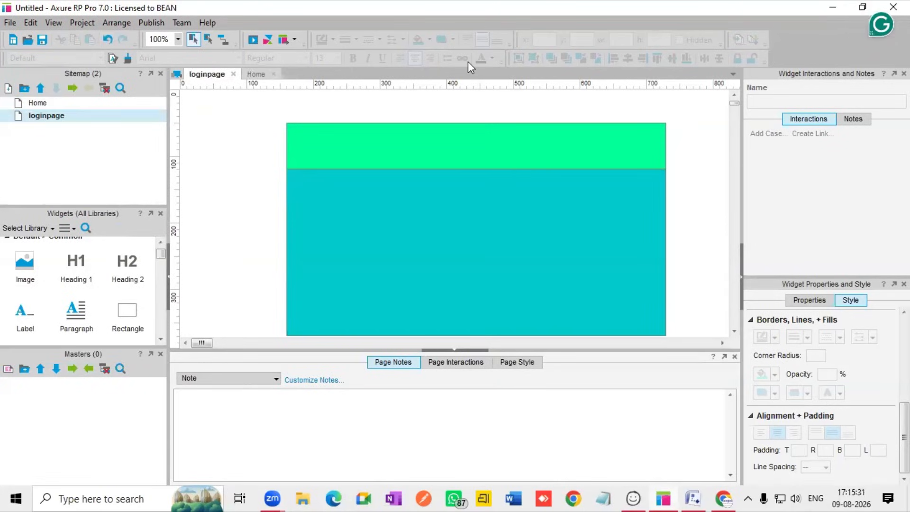
pyautogui.rightClick(93, 116)
pyautogui.click(123, 177)
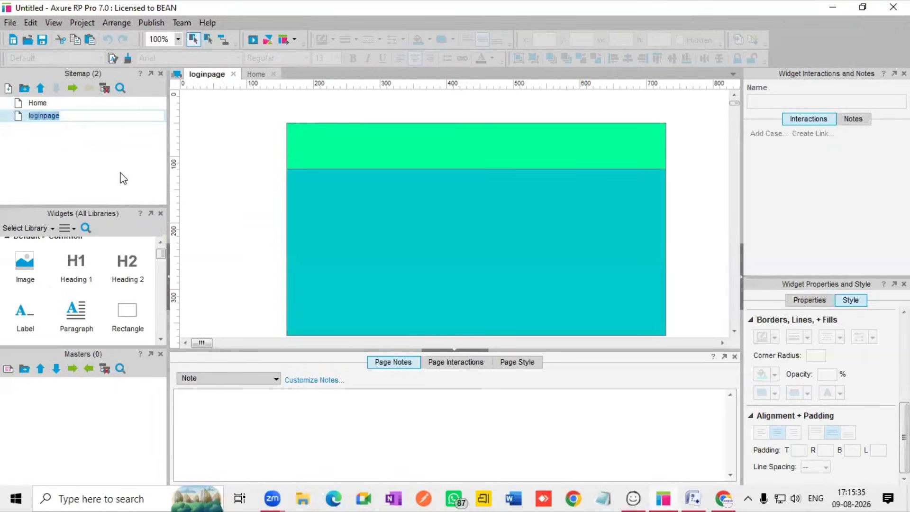
pyautogui.click(70, 155)
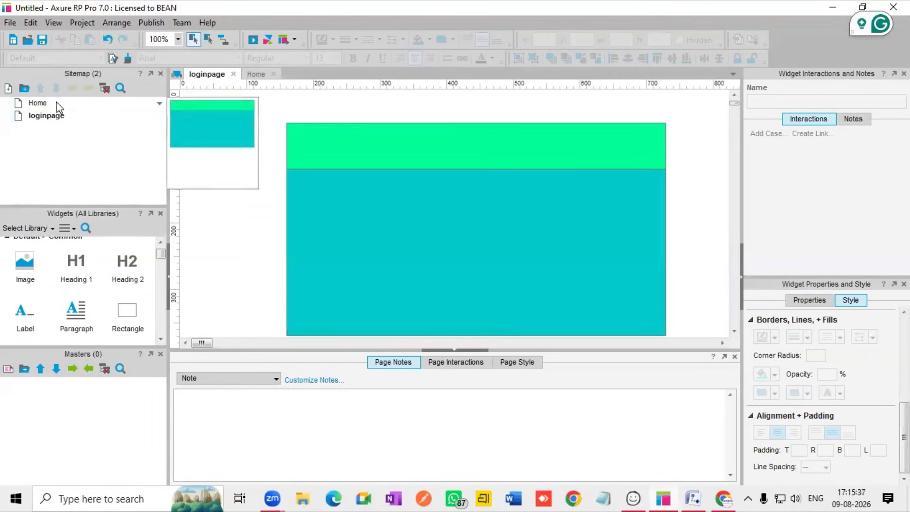
# - Rename the Home page in the sitemap as "registration page"
pyautogui.rightClick(57, 102)
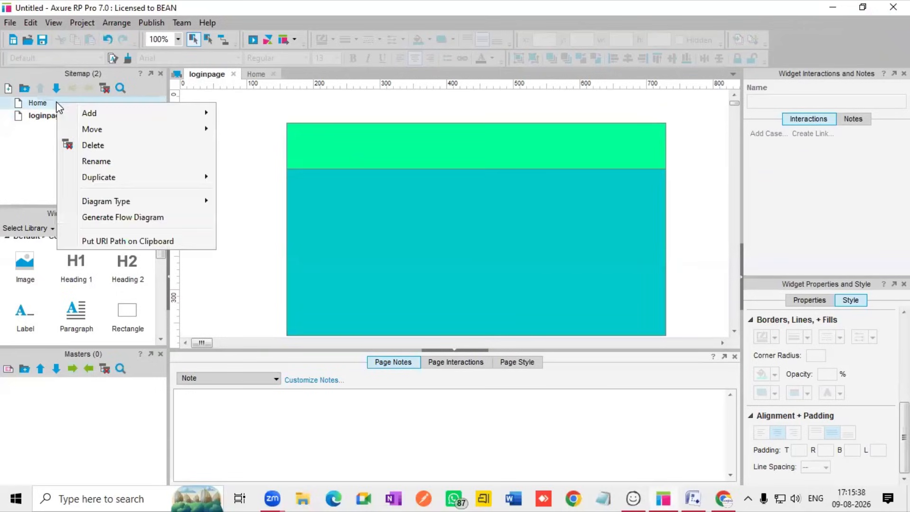
pyautogui.click(110, 164)
pyautogui.write('r')
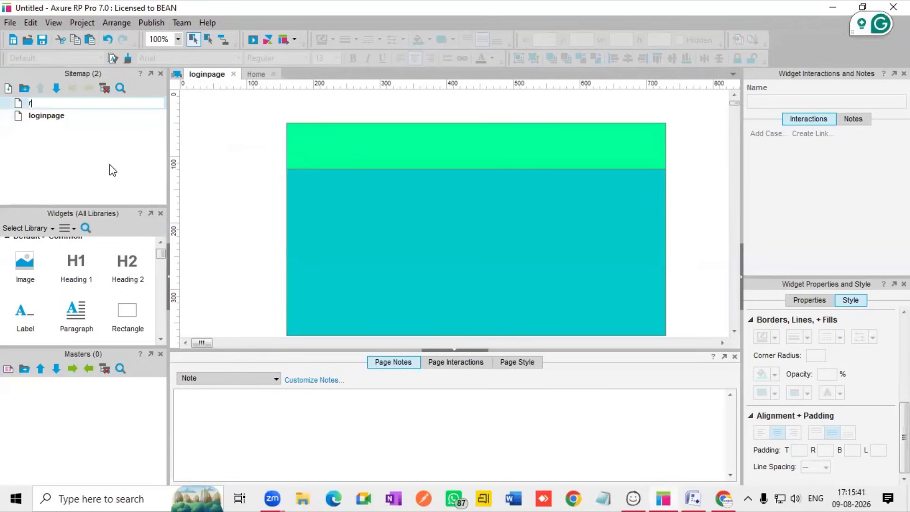
pyautogui.write('egistration page')
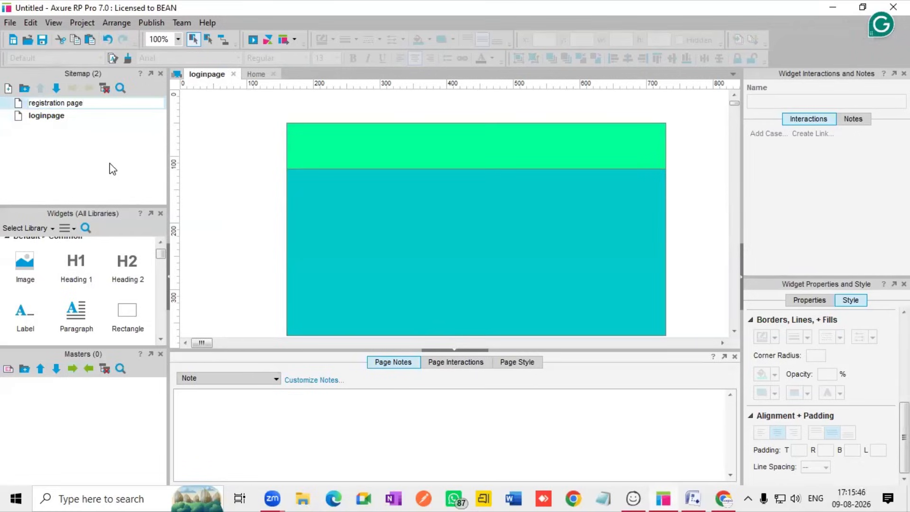
pyautogui.click(109, 164)
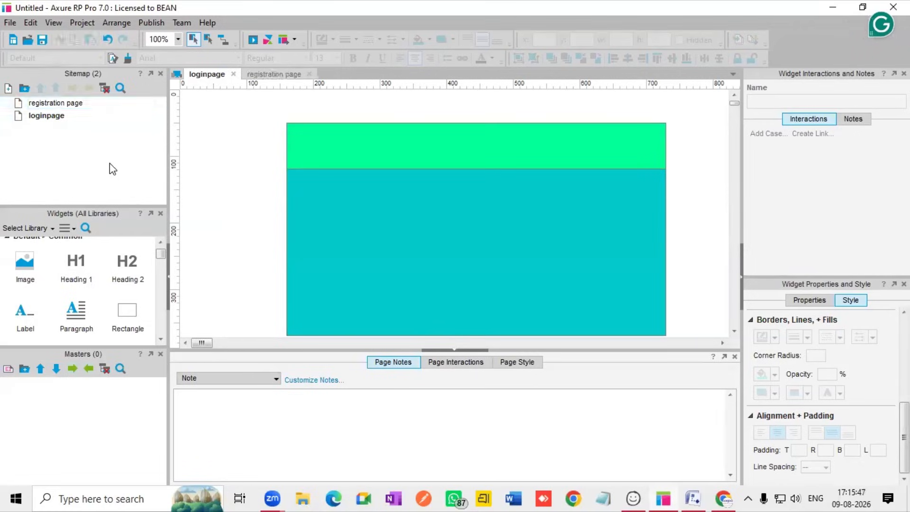
# - Duplicate the registration page and move the copy below loginpage in the sitemap
pyautogui.rightClick(82, 105)
pyautogui.moveTo(123, 183)
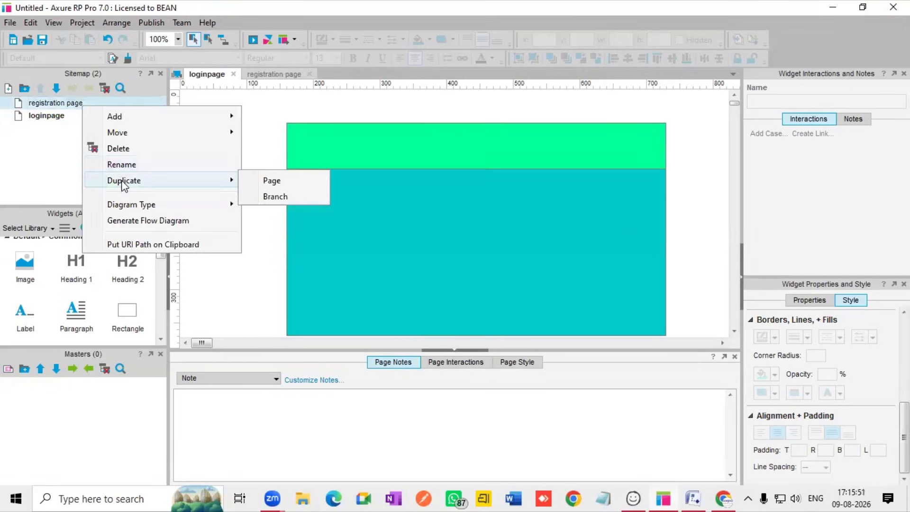
pyautogui.click(272, 179)
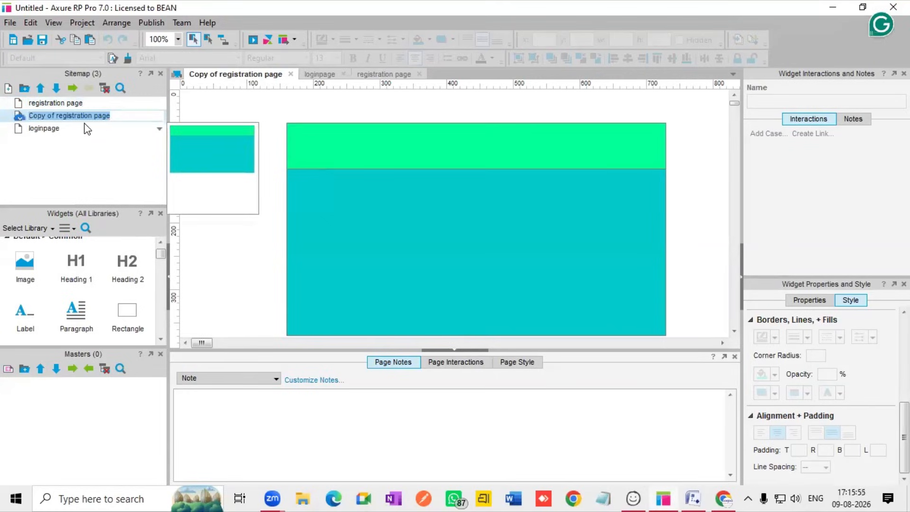
pyautogui.click(88, 140)
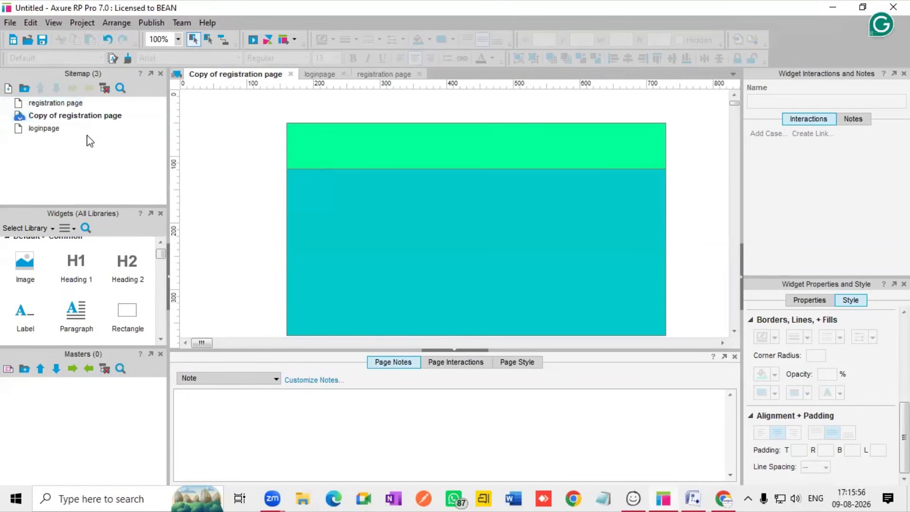
pyautogui.click(109, 120)
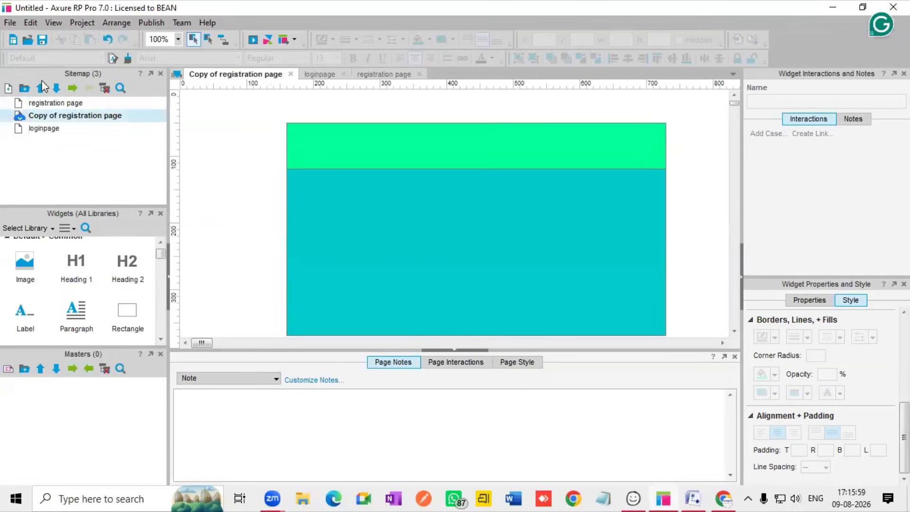
pyautogui.click(56, 88)
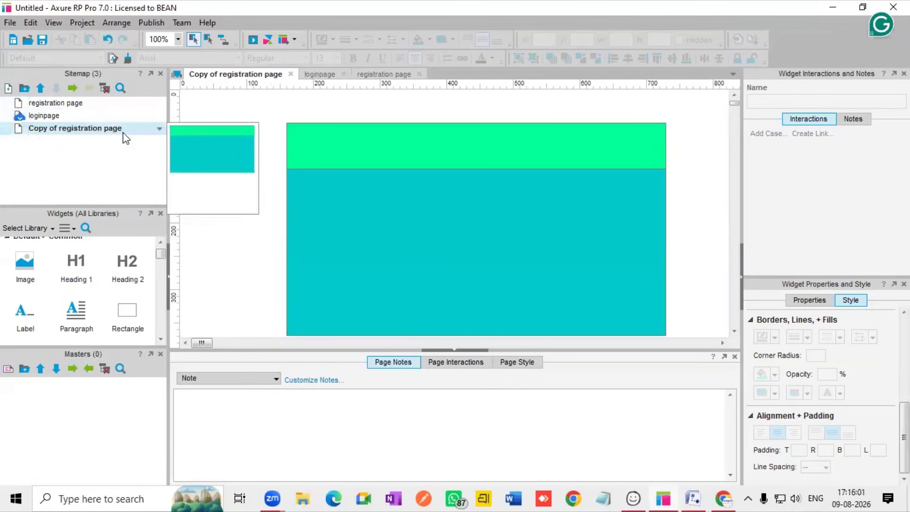
# - Rename the copy of the registration page in the sitemap as "product catalogue", correcting the spelling of the second word
pyautogui.rightClick(123, 133)
pyautogui.click(163, 194)
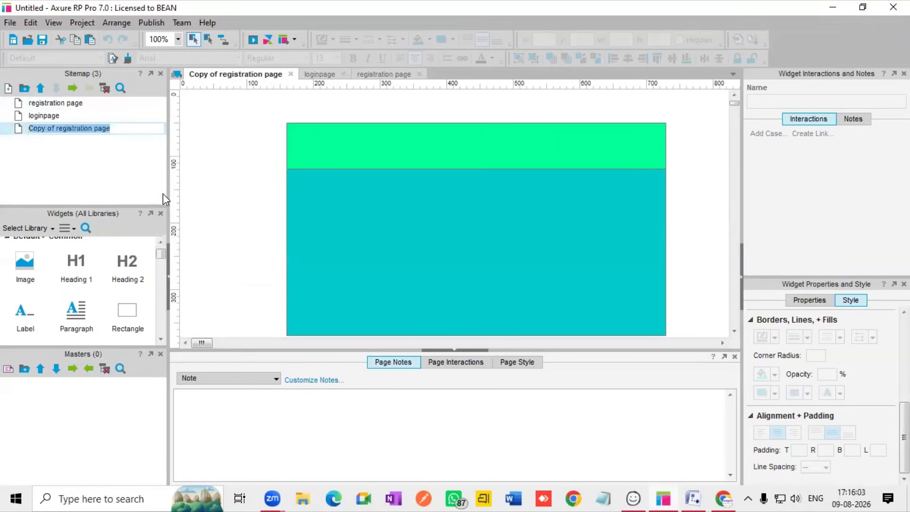
pyautogui.press('BackSpace')
pyautogui.write('product catalouf')
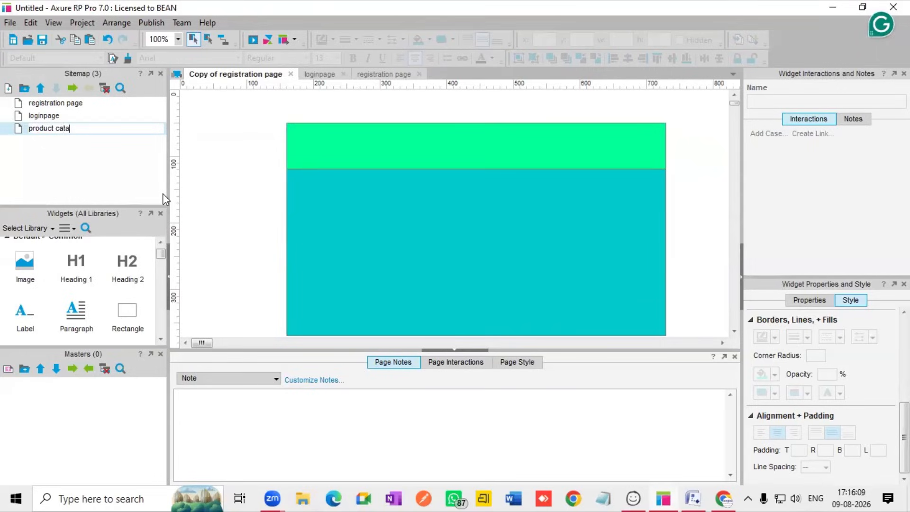
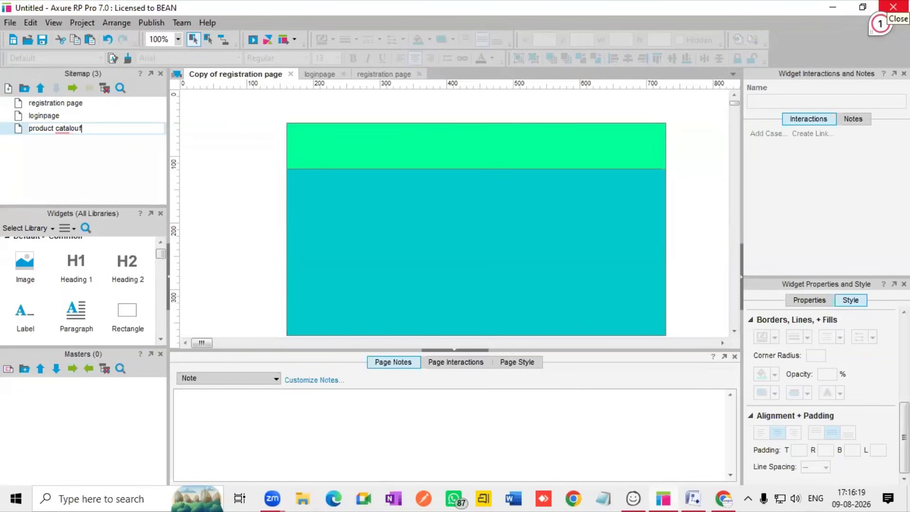
pyautogui.press('BackSpace')
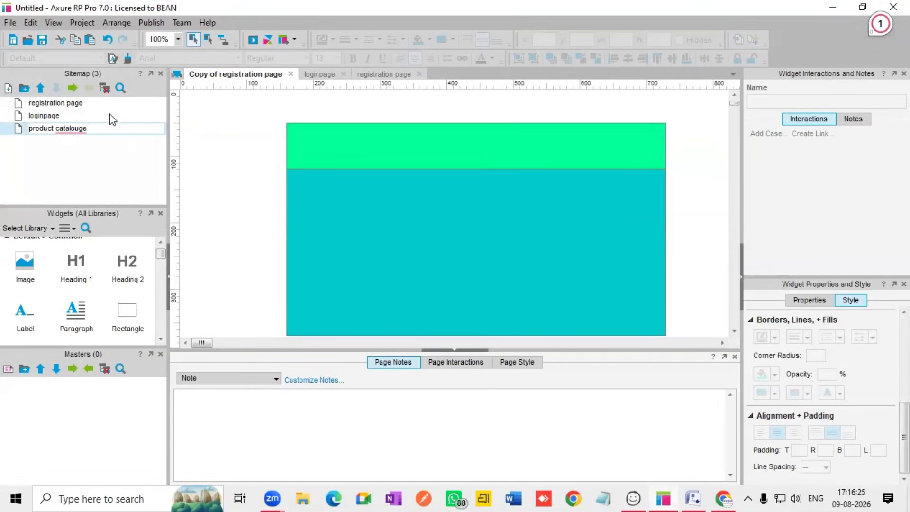
pyautogui.moveTo(66, 132)
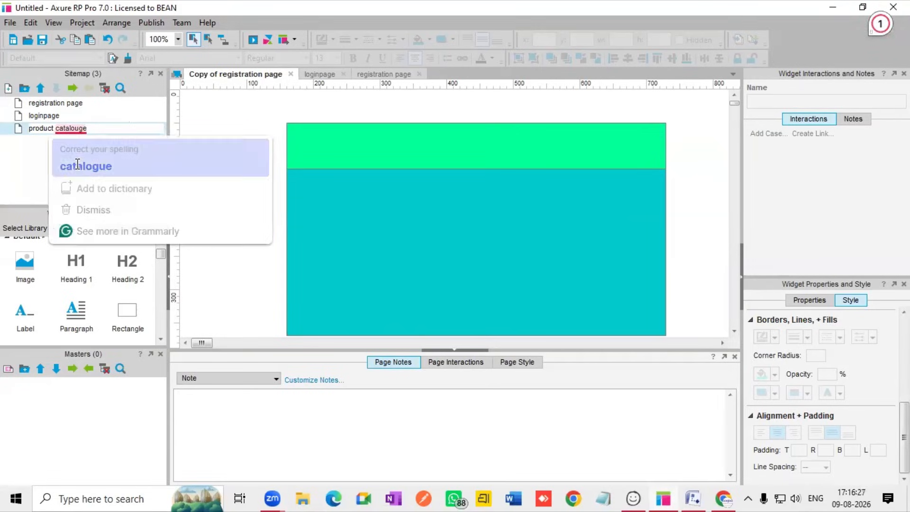
pyautogui.click(76, 166)
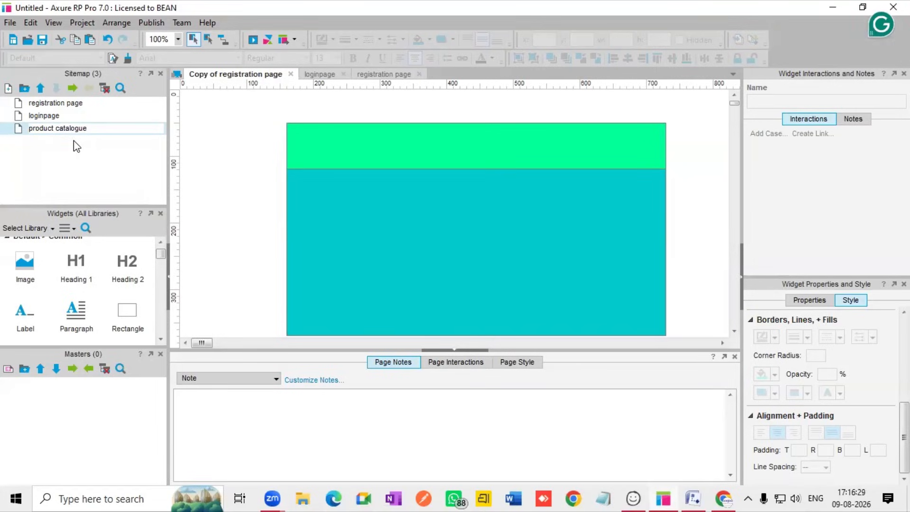
pyautogui.press('Return')
# - Duplicate the product catalogue page in the sitemap and name the copy "cartpage"
pyautogui.rightClick(87, 130)
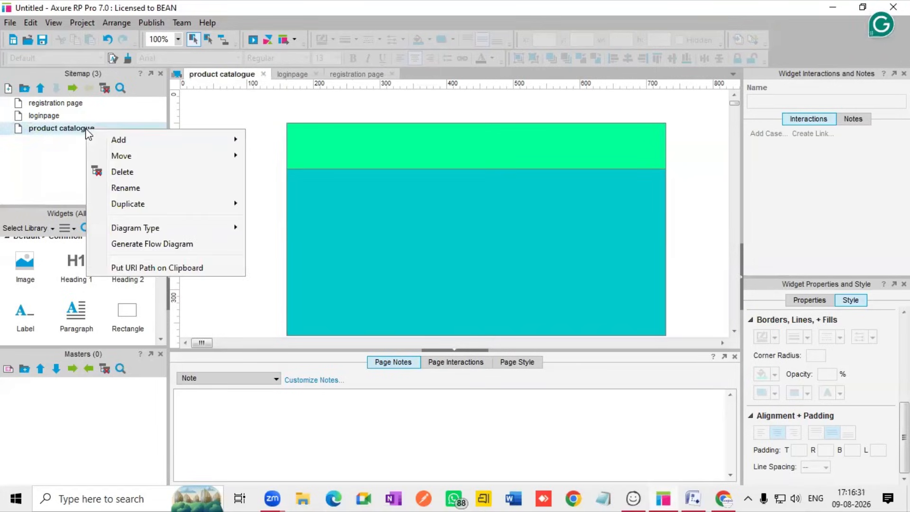
pyautogui.moveTo(132, 205)
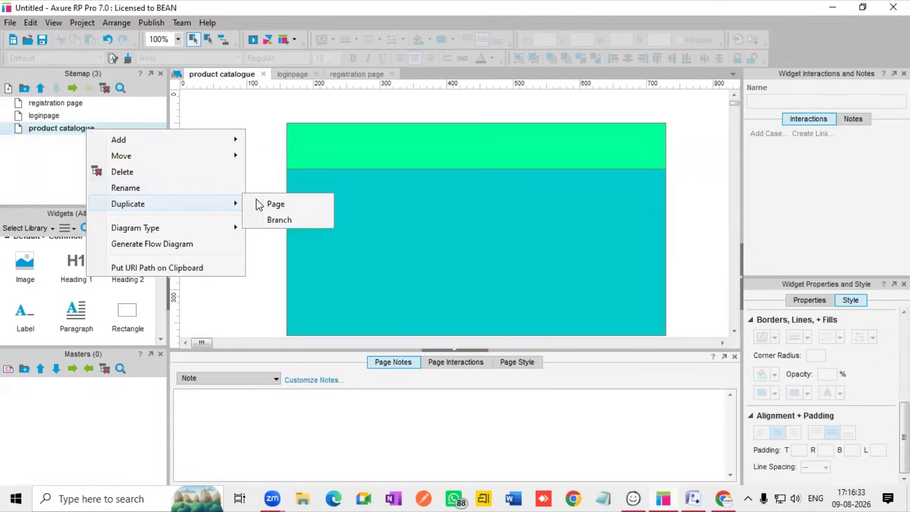
pyautogui.click(280, 205)
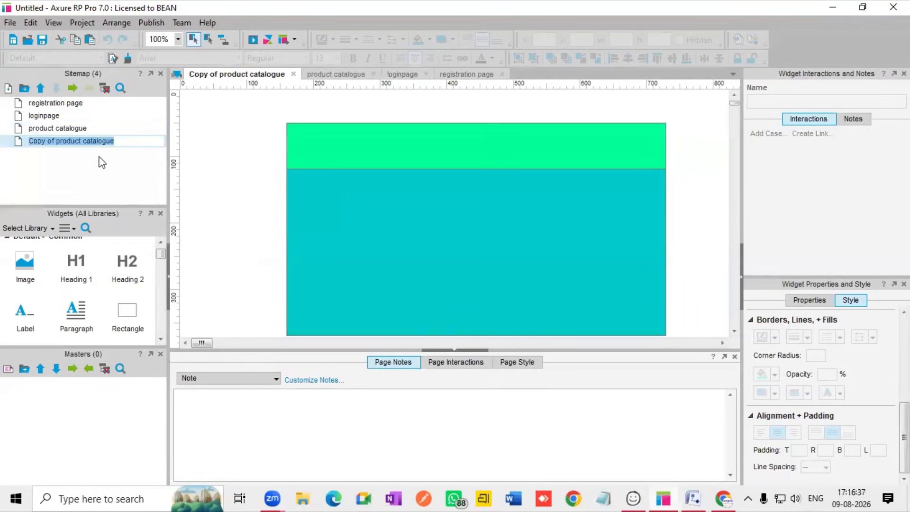
pyautogui.press('BackSpace')
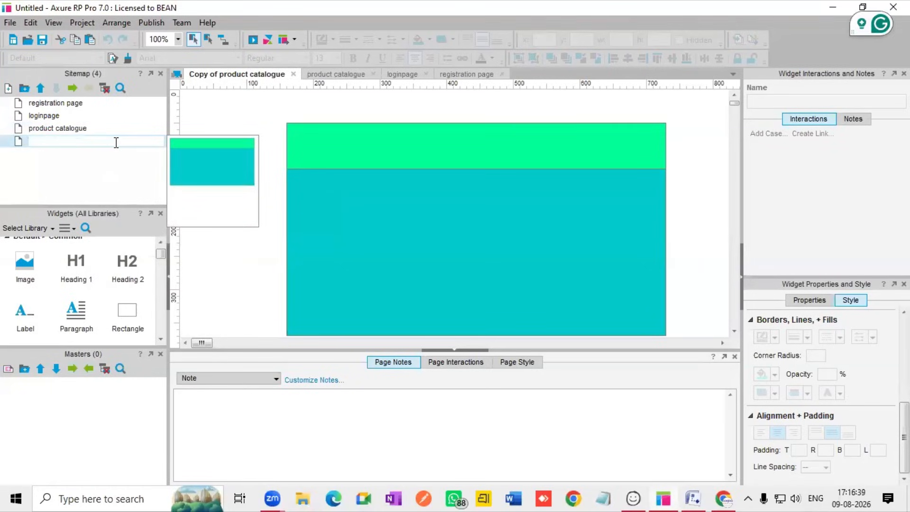
pyautogui.write('cartpage')
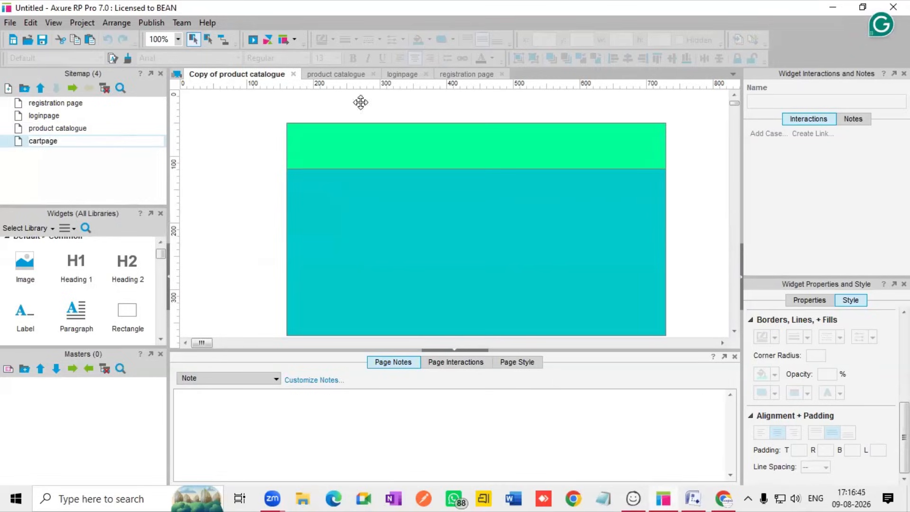
pyautogui.click(70, 197)
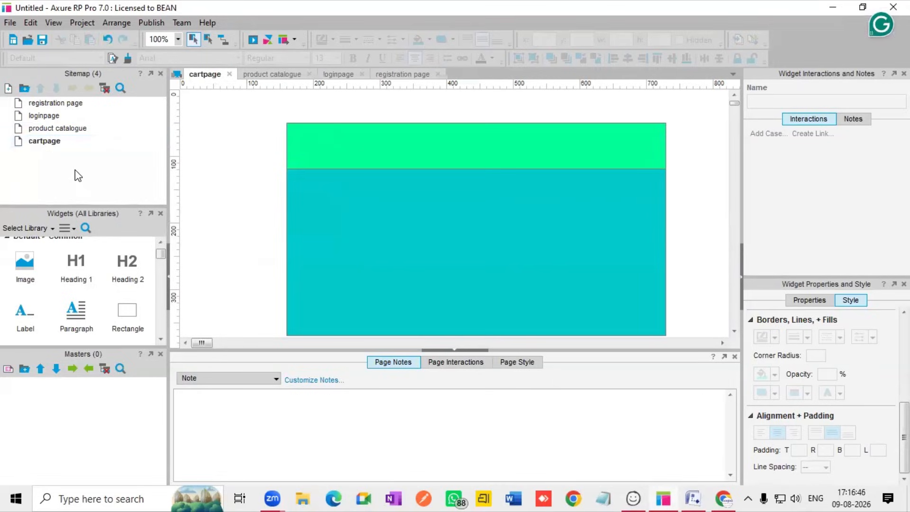
# - Duplicate cartpage in the sitemap and name the copy "payment page"
pyautogui.rightClick(90, 143)
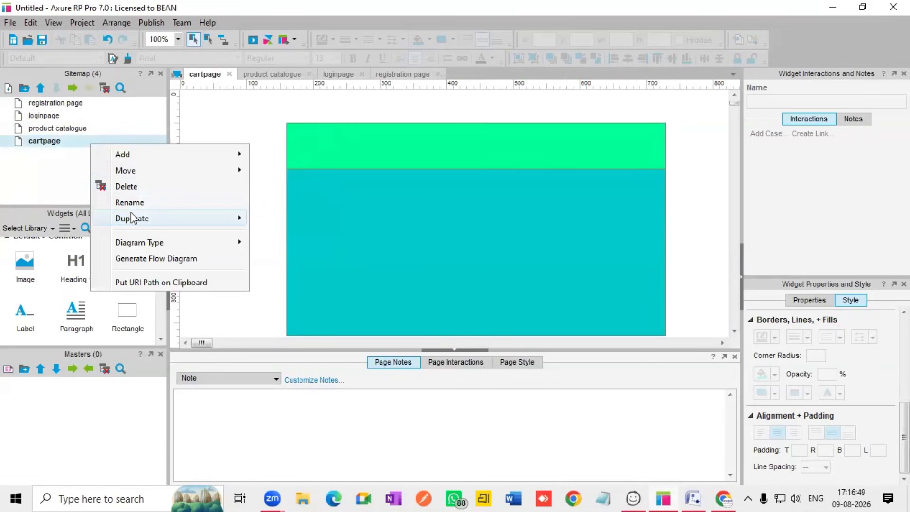
pyautogui.moveTo(133, 220)
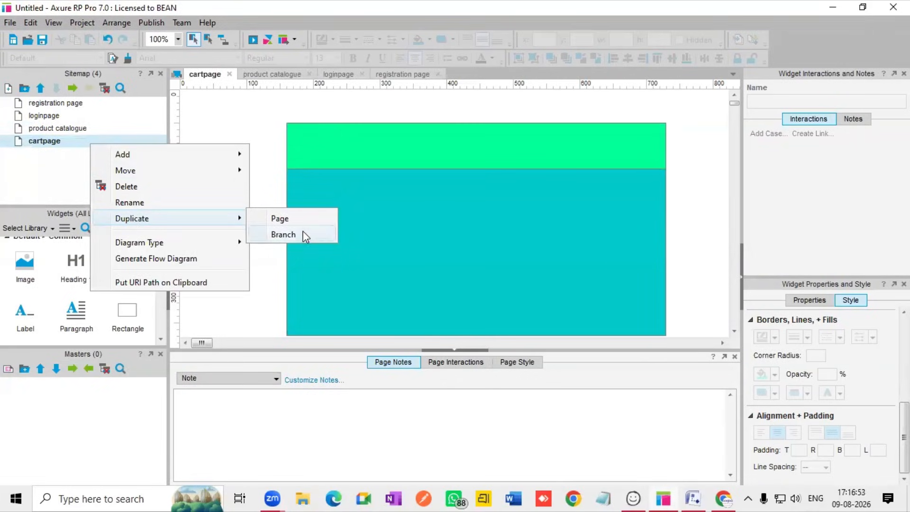
pyautogui.click(294, 219)
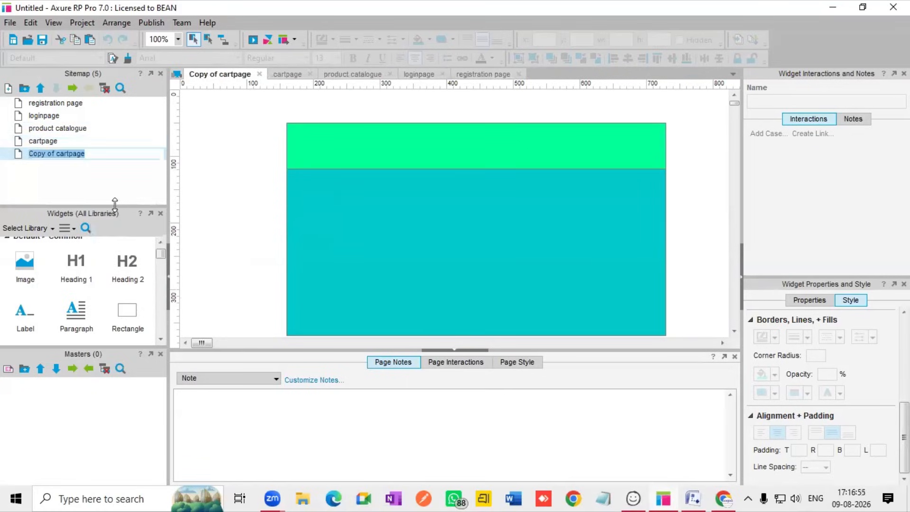
pyautogui.press('BackSpace')
pyautogui.write('payment page')
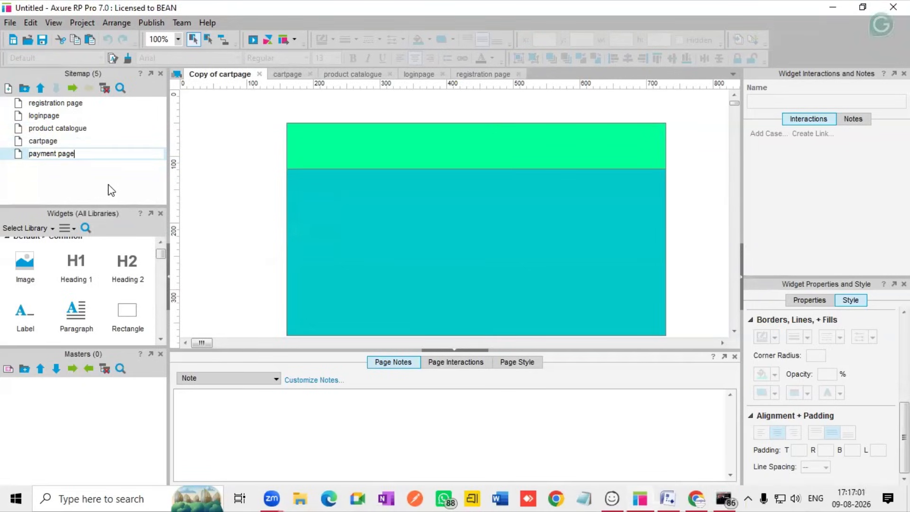
pyautogui.press('Return')
pyautogui.click(85, 188)
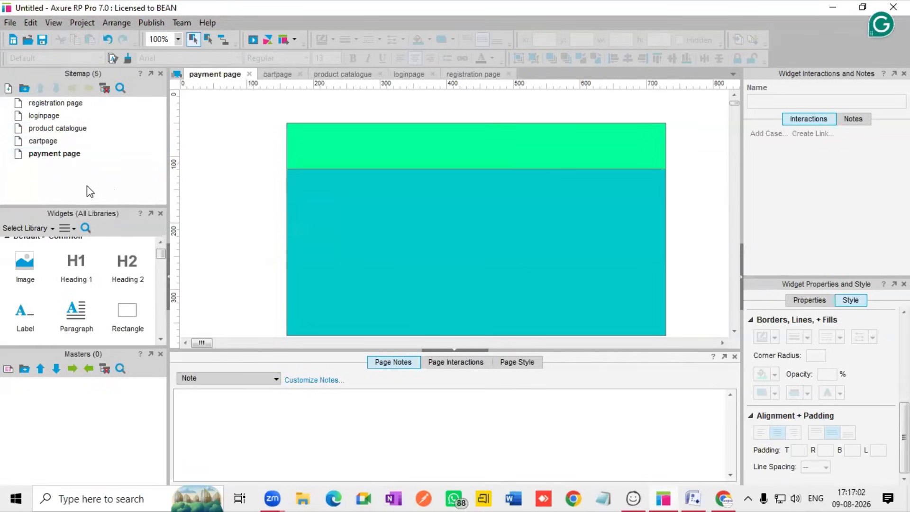
# - Duplicate the payment page in the sitemap and name the copy "orderdetails"
pyautogui.rightClick(67, 158)
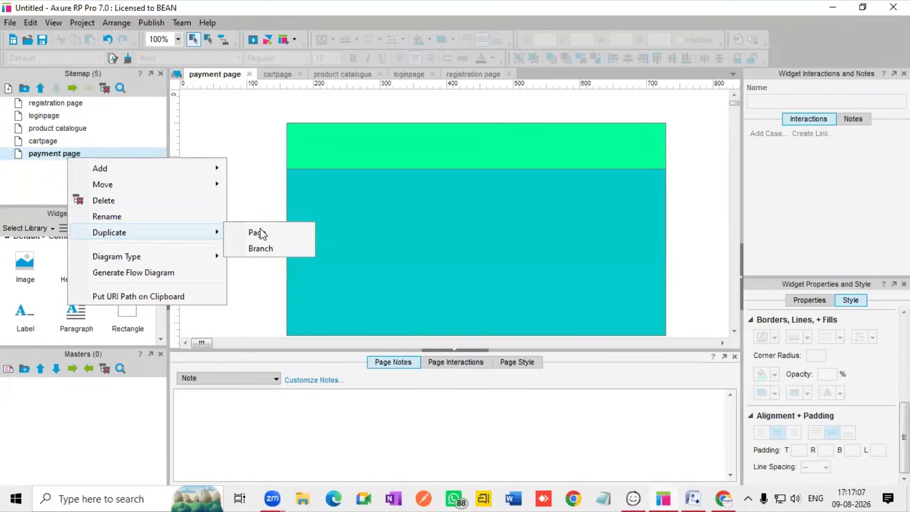
pyautogui.click(273, 231)
pyautogui.press('BackSpace')
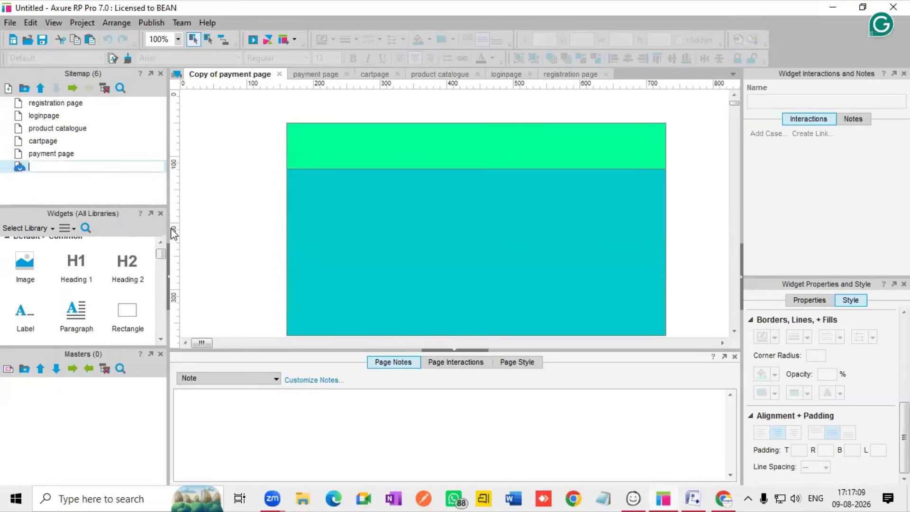
pyautogui.press('BackSpace')
pyautogui.write('orderd')
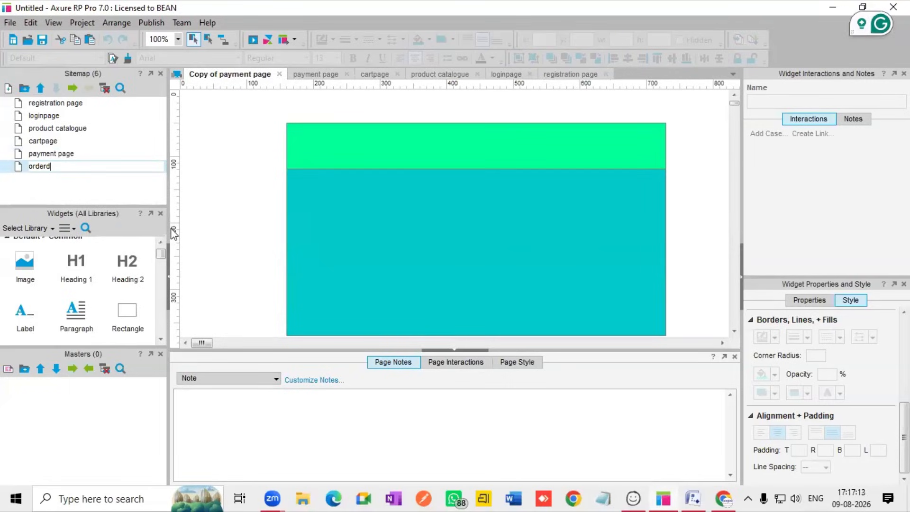
pyautogui.write('etails')
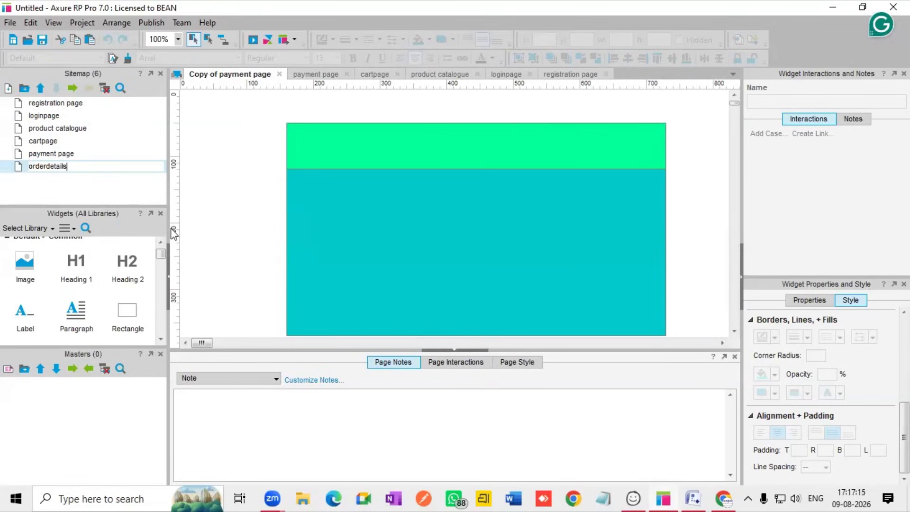
pyautogui.click(46, 190)
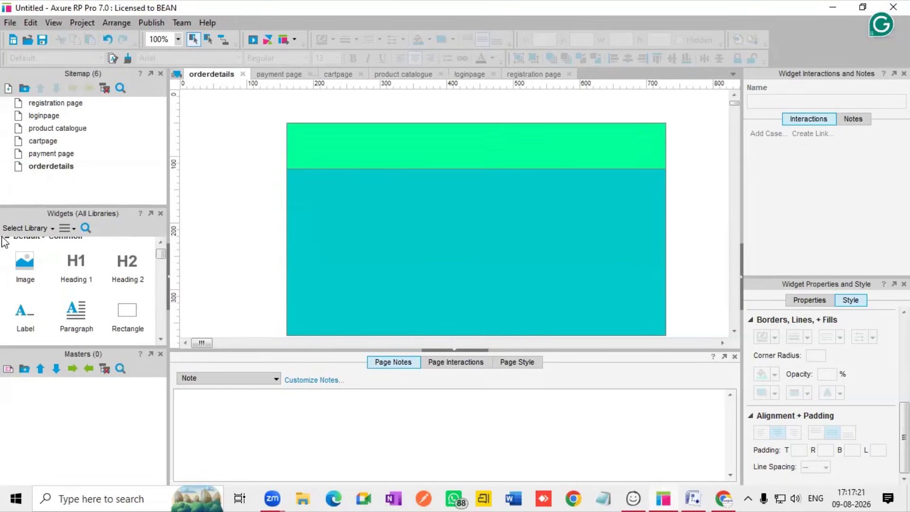
# - Place a Heading 1 in the green header of orderdetails and replace its text with a first name and an e-commerce web application title
pyautogui.scroll(1, 53, 283)
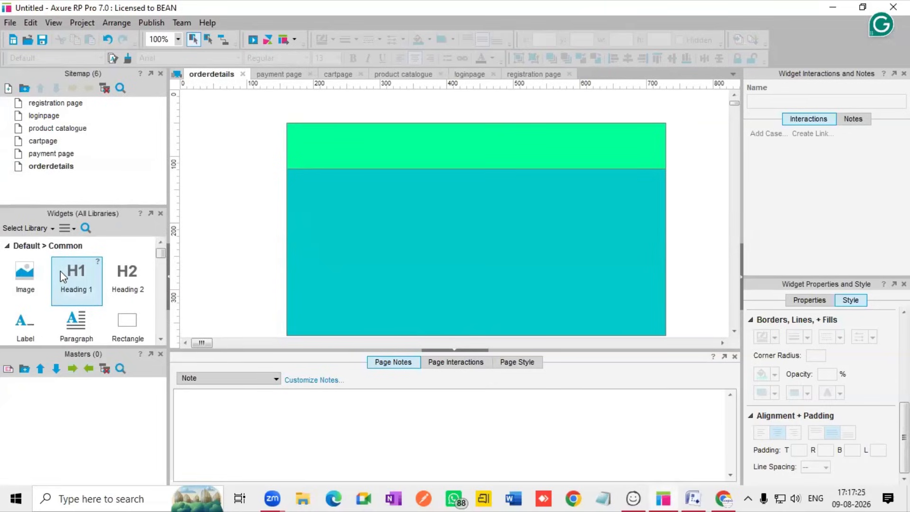
pyautogui.moveTo(80, 277); pyautogui.dragTo(412, 127)
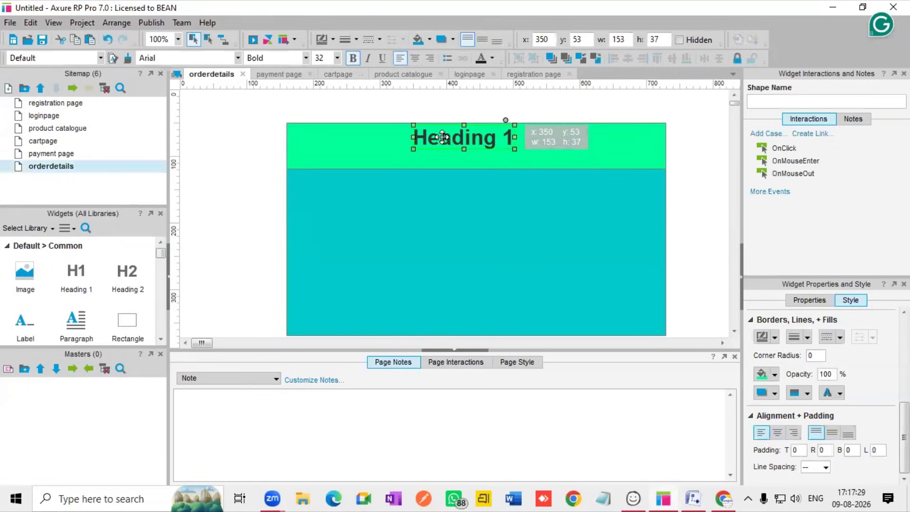
pyautogui.doubleClick(452, 138)
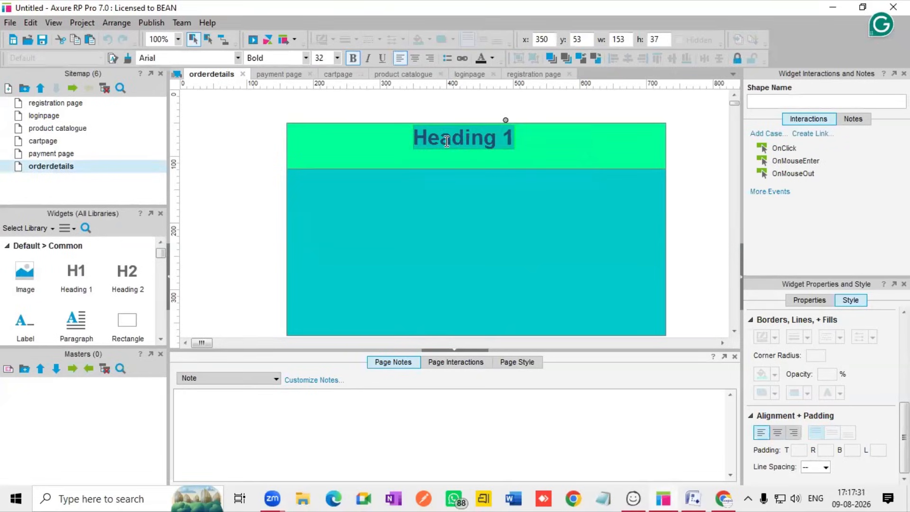
pyautogui.press('Delete')
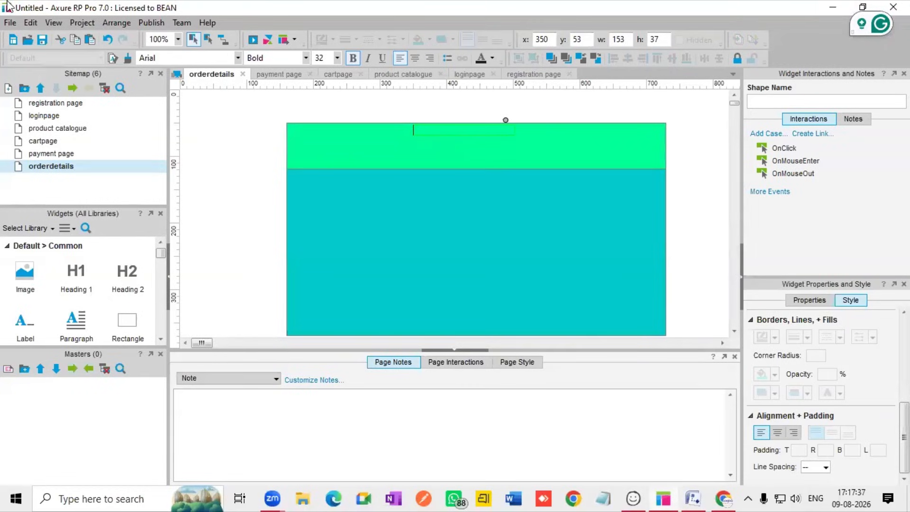
pyautogui.write('Ro')
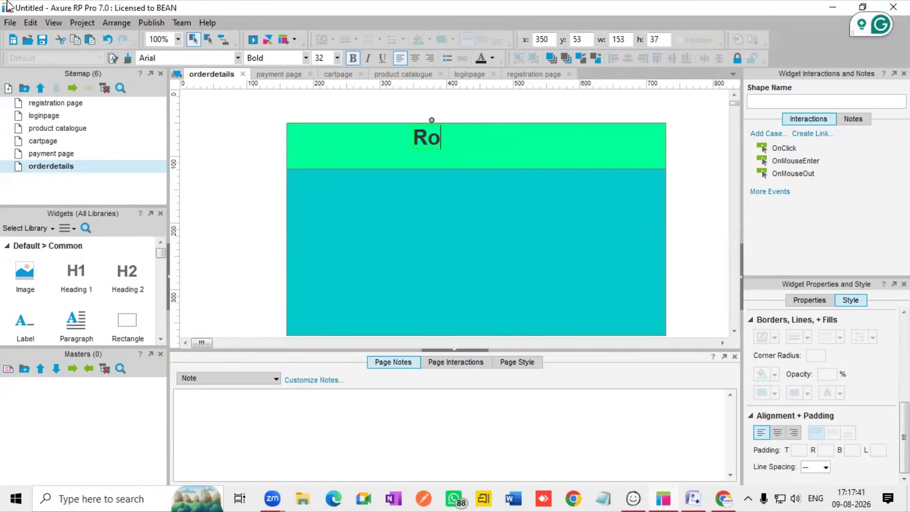
pyautogui.write('hit e')
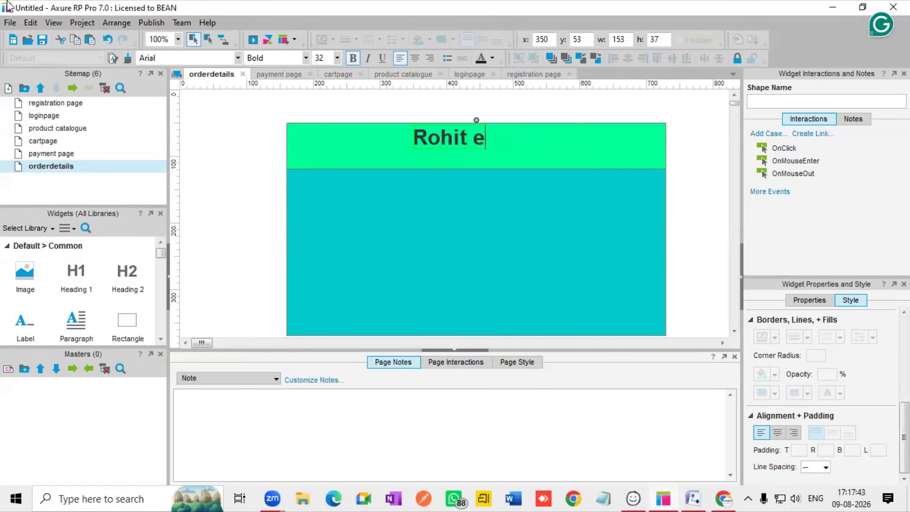
pyautogui.write('-coom')
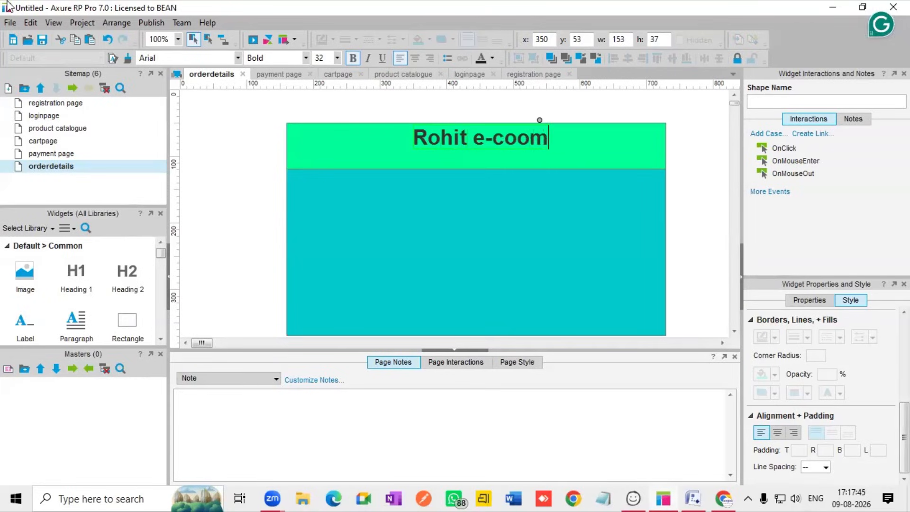
pyautogui.write('erce web a')
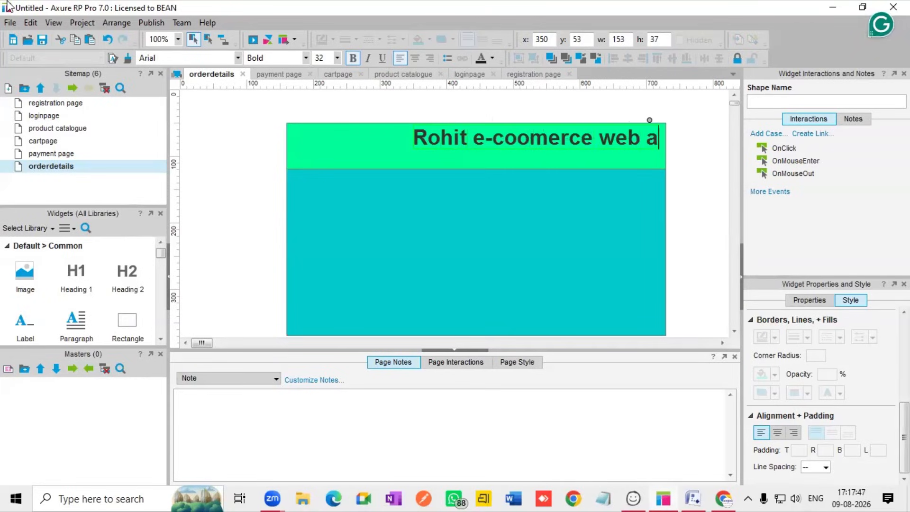
pyautogui.write('pplicat')
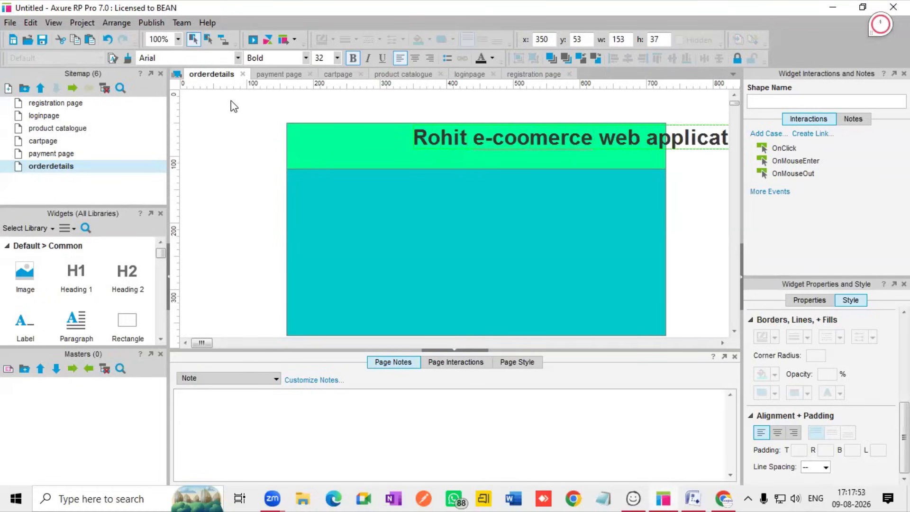
# - Correct the misspelled word in the header heading to "e-commerce"
pyautogui.click(506, 139)
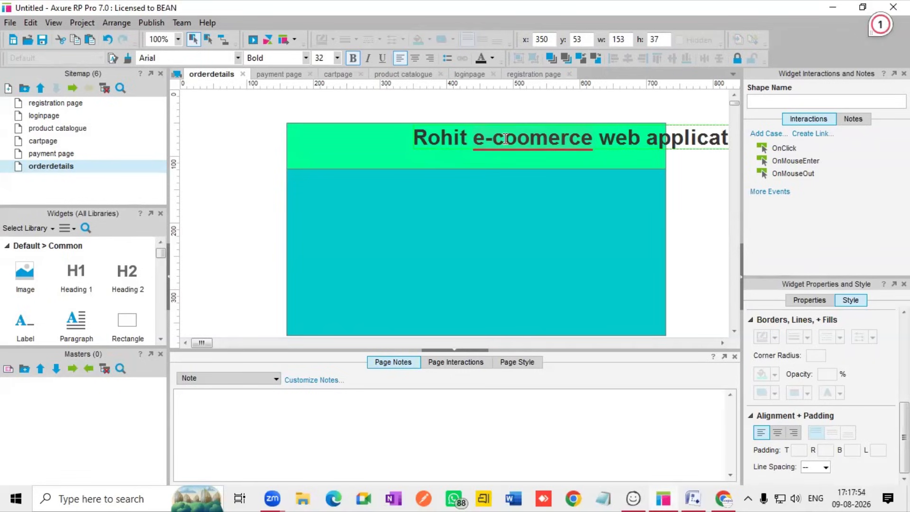
pyautogui.rightClick(532, 140)
pyautogui.click(513, 137)
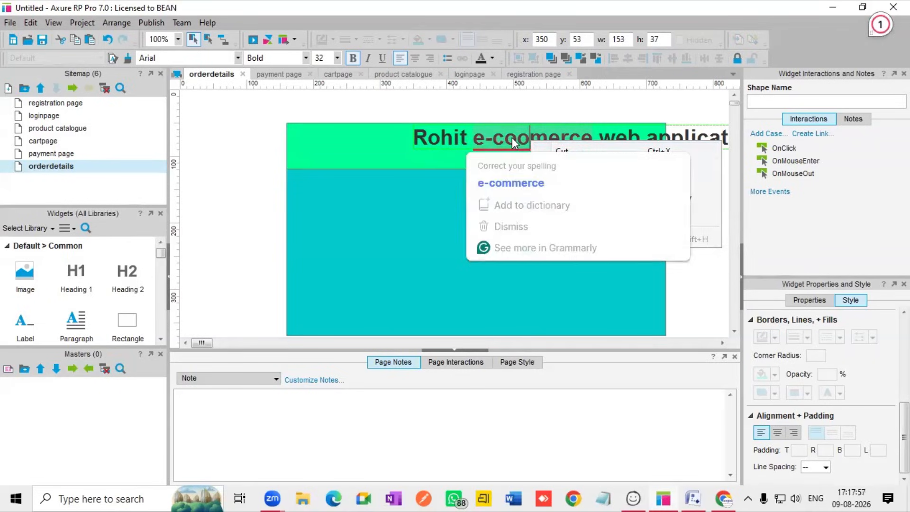
pyautogui.click(510, 181)
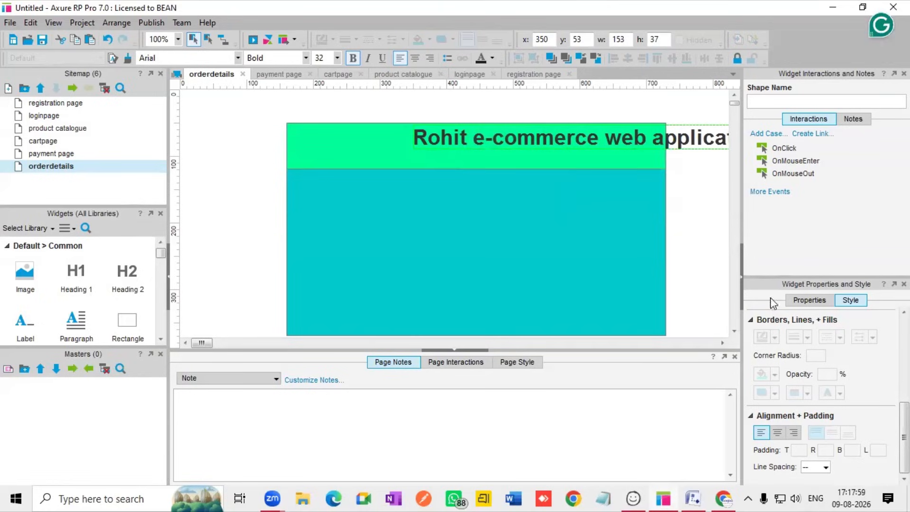
# - Change the site title in the green header to the H4 heading shape
pyautogui.click(500, 137)
pyautogui.rightClick(500, 137)
pyautogui.click(454, 138)
pyautogui.doubleClick(434, 141)
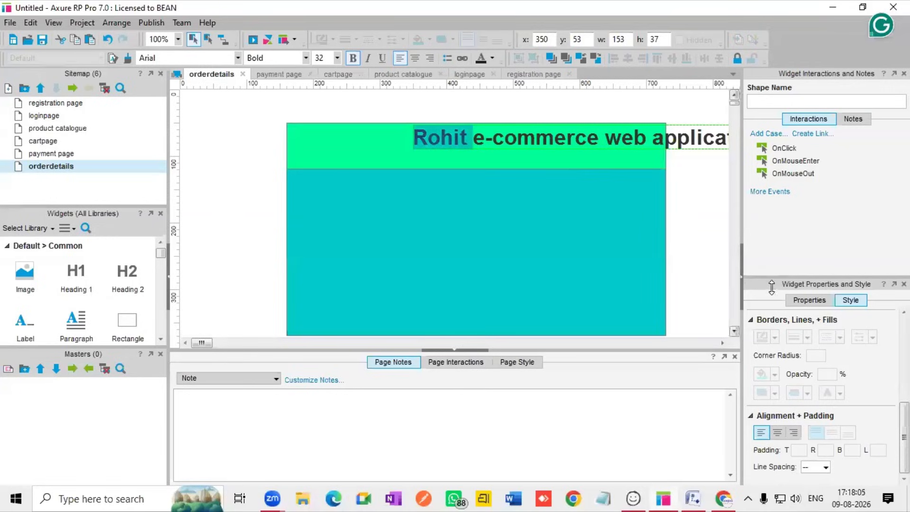
pyautogui.click(810, 300)
pyautogui.click(826, 335)
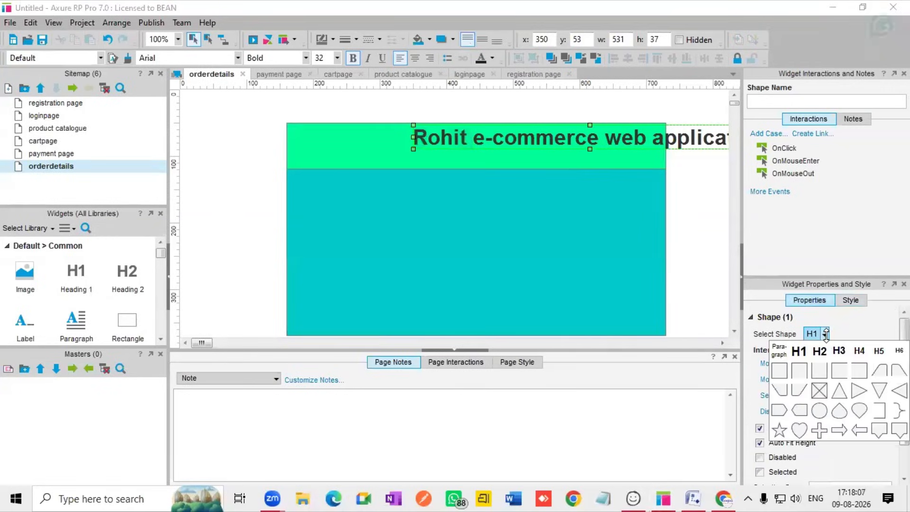
pyautogui.click(861, 347)
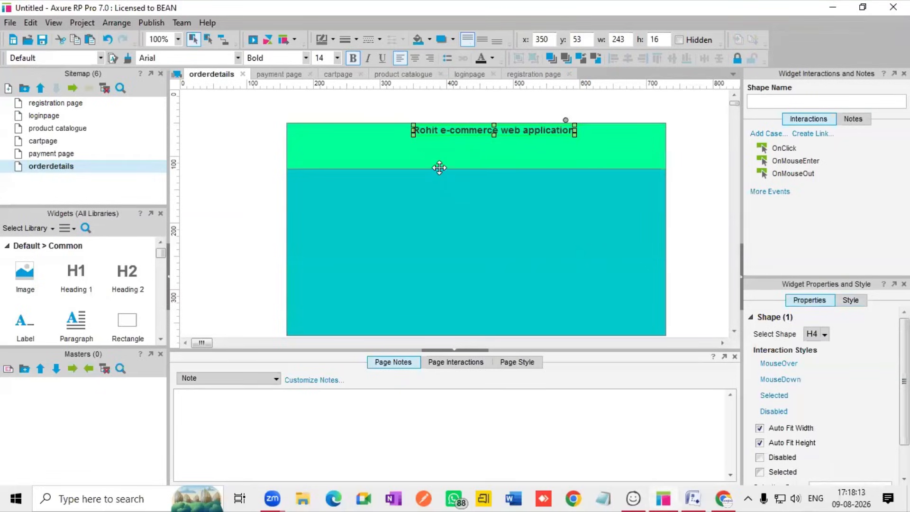
# - Shift the site title slightly left within the green header, to about x 331, y 53
pyautogui.click(447, 149)
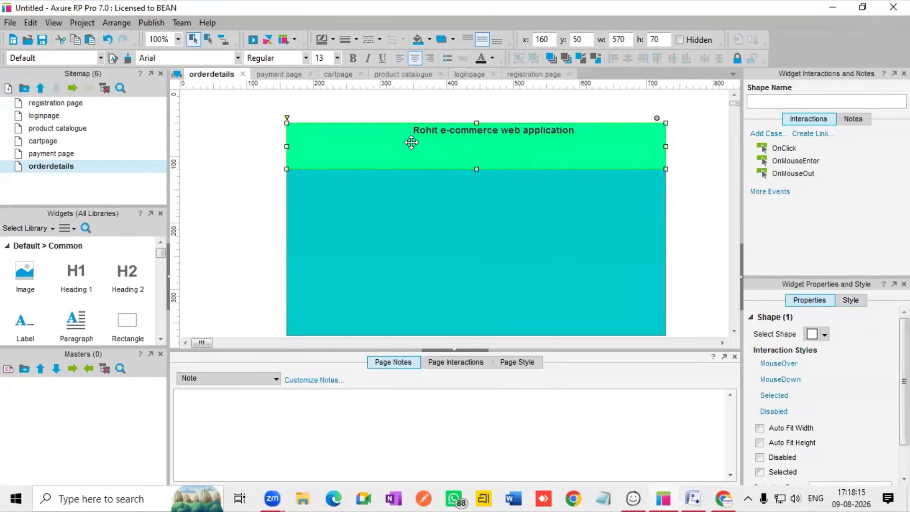
pyautogui.click(432, 131)
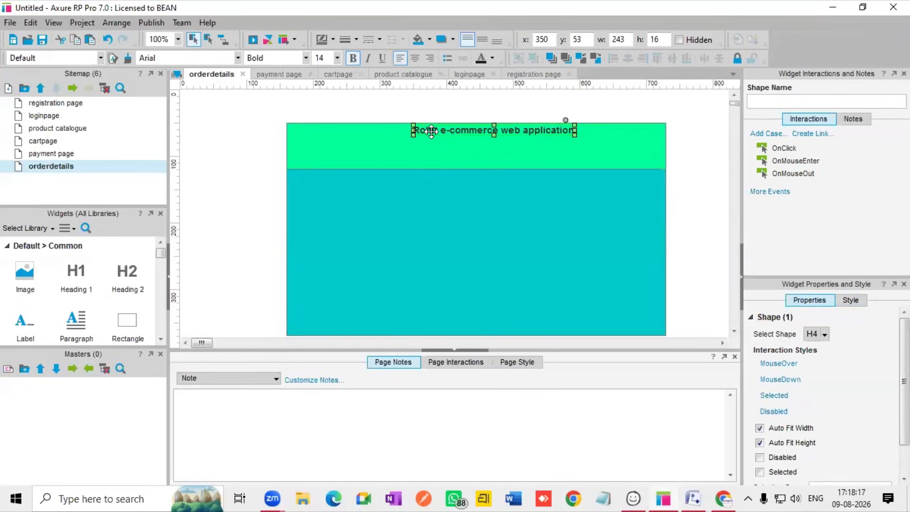
pyautogui.moveTo(433, 131); pyautogui.dragTo(425, 142)
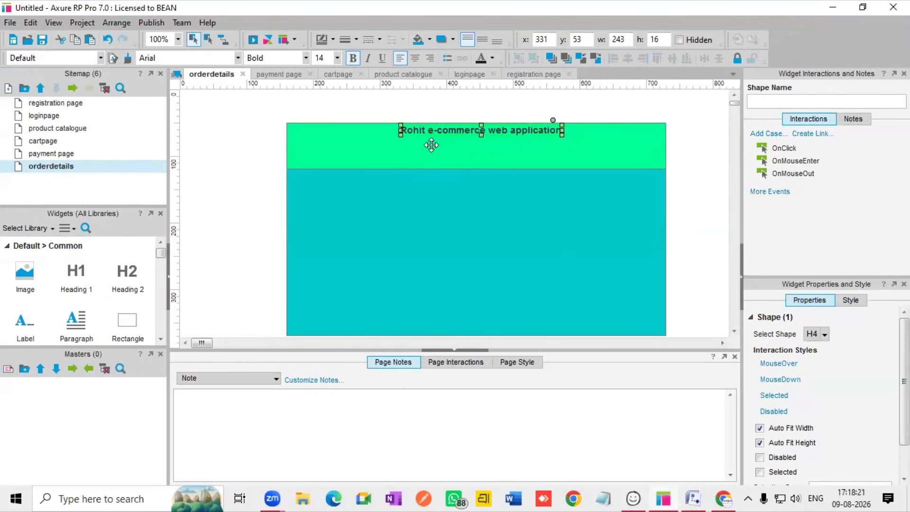
# - Place a Heading 2 below the site title in the green header and replace its text with "Registration page"
pyautogui.moveTo(122, 272); pyautogui.dragTo(443, 154)
pyautogui.doubleClick(467, 163)
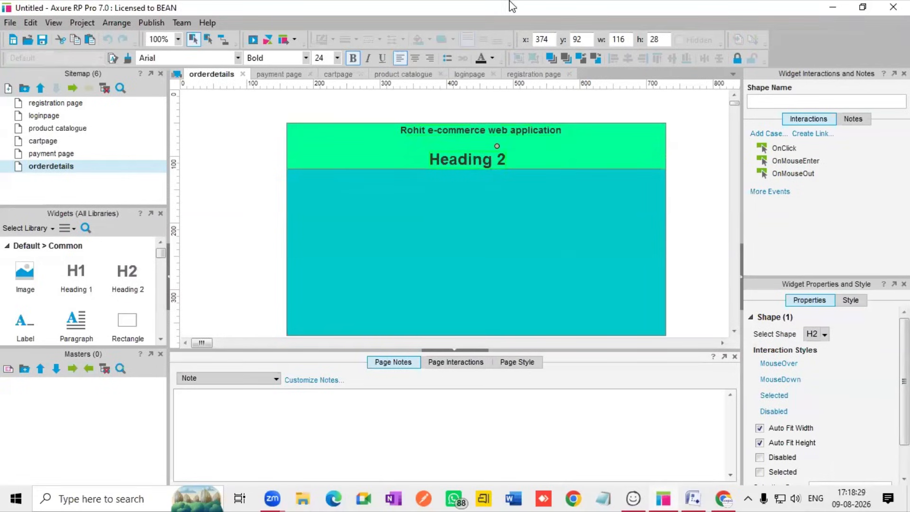
pyautogui.press('Right')
pyautogui.press('Right')
pyautogui.press('Right')
pyautogui.press('Right')
pyautogui.press('BackSpace')
pyautogui.press('BackSpace')
pyautogui.press('BackSpace')
pyautogui.press('BackSpace')
pyautogui.press('BackSpace')
pyautogui.press('BackSpace')
pyautogui.press('BackSpace')
pyautogui.press('BackSpace')
pyautogui.press('BackSpace')
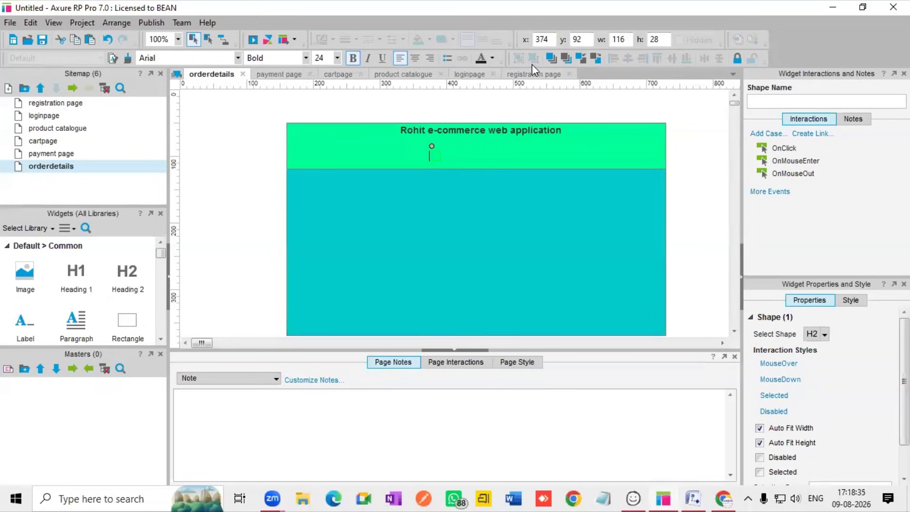
pyautogui.write('Registrat')
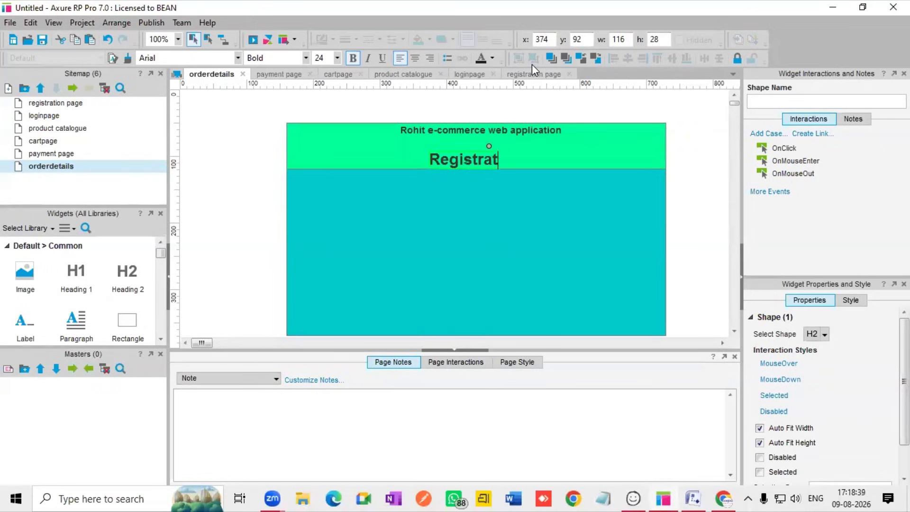
pyautogui.write('ion page')
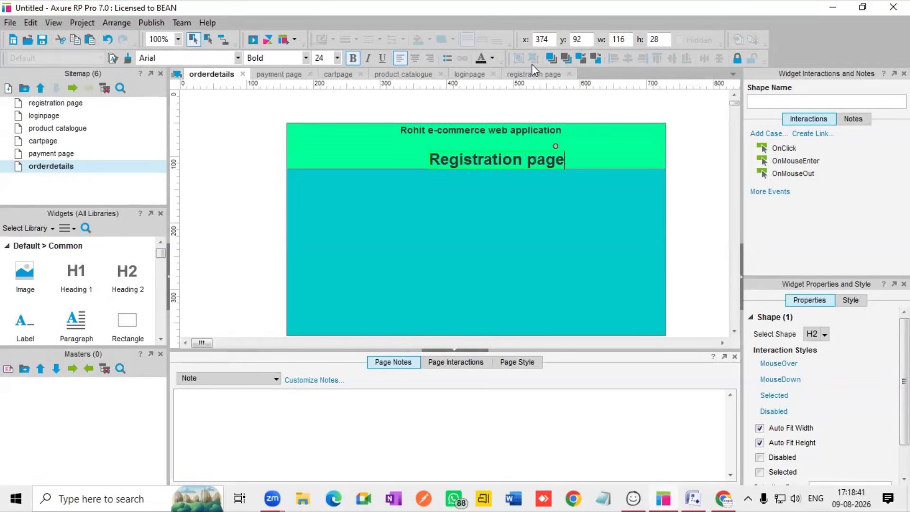
pyautogui.press('Escape')
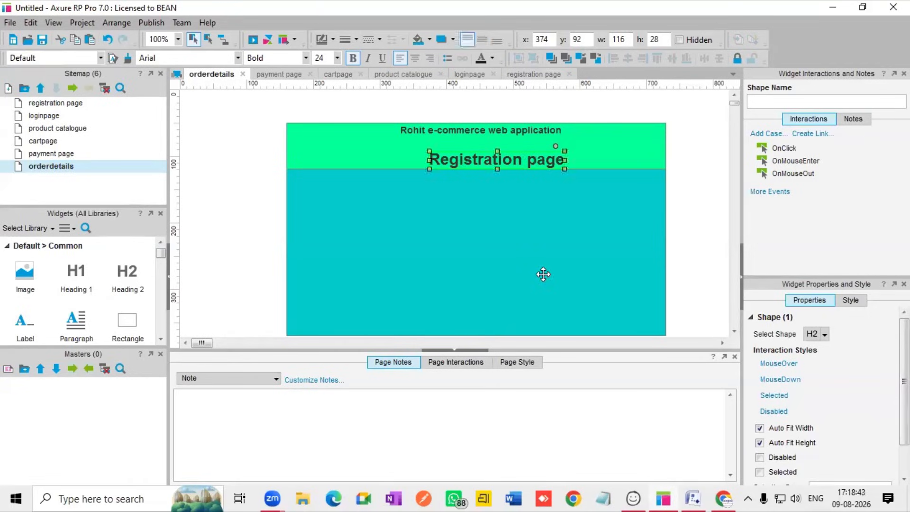
pyautogui.click(542, 272)
pyautogui.click(483, 162)
pyautogui.doubleClick(467, 156)
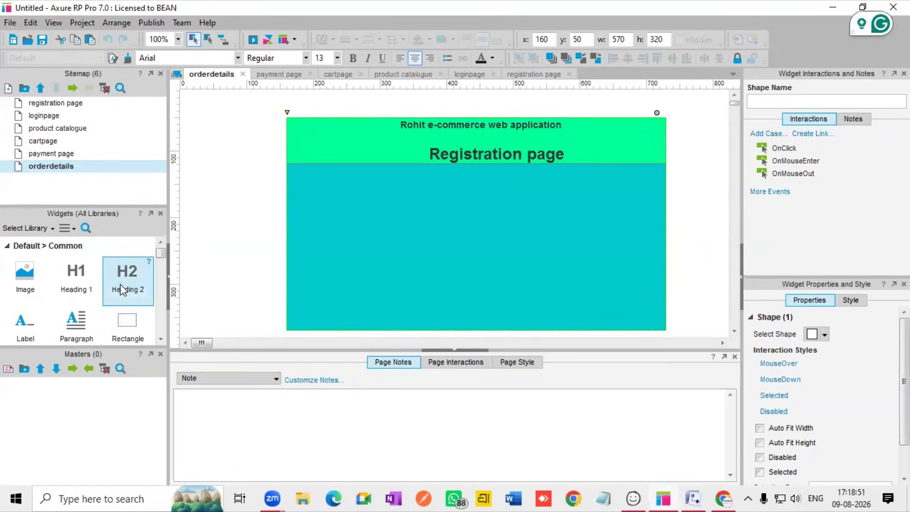
# - Place a Text Field in the teal body at about x 320, y 155, and give it the text "enter name"
pyautogui.scroll(-1, 81, 297)
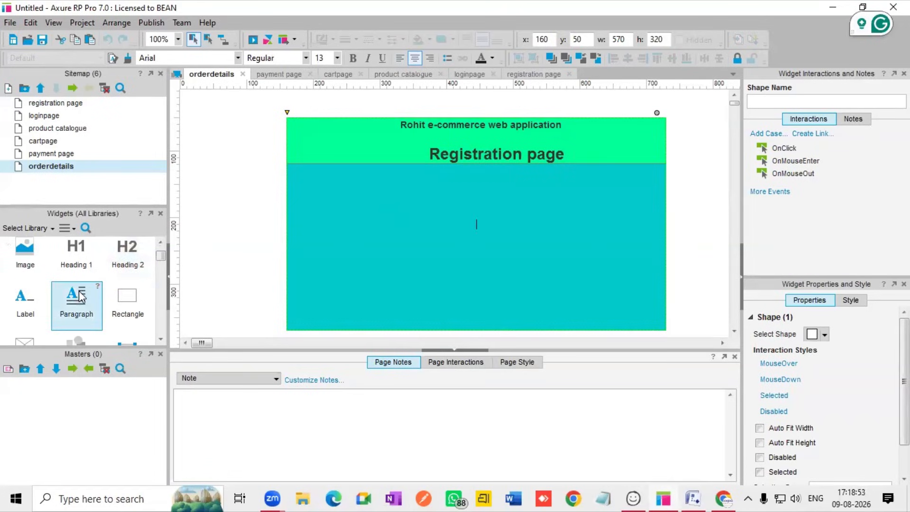
pyautogui.scroll(1, 84, 297)
pyautogui.scroll(-1, 74, 303)
pyautogui.click(159, 354)
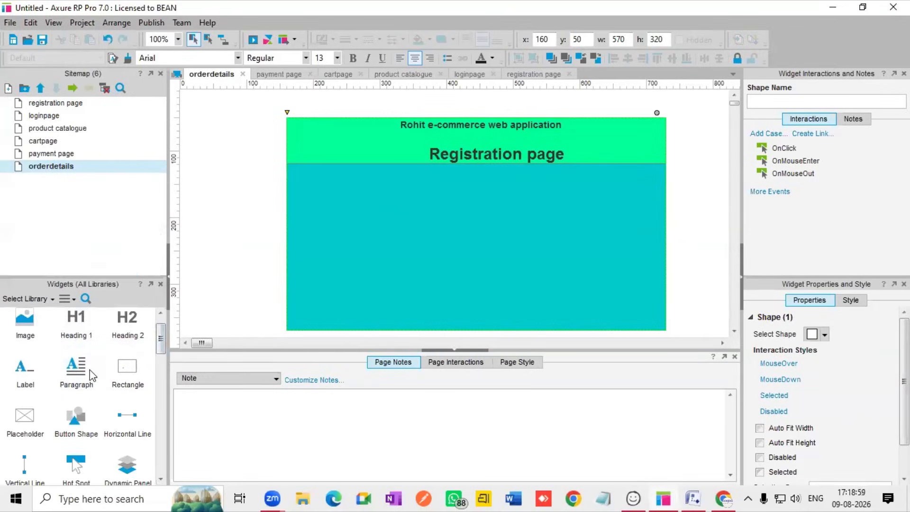
pyautogui.scroll(-7, 85, 375)
pyautogui.scroll(-4, 78, 379)
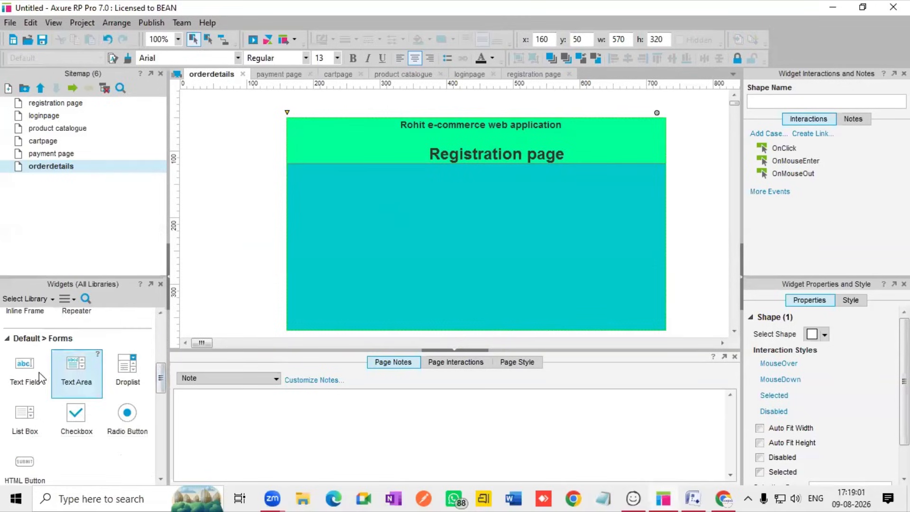
pyautogui.moveTo(21, 368); pyautogui.dragTo(396, 186)
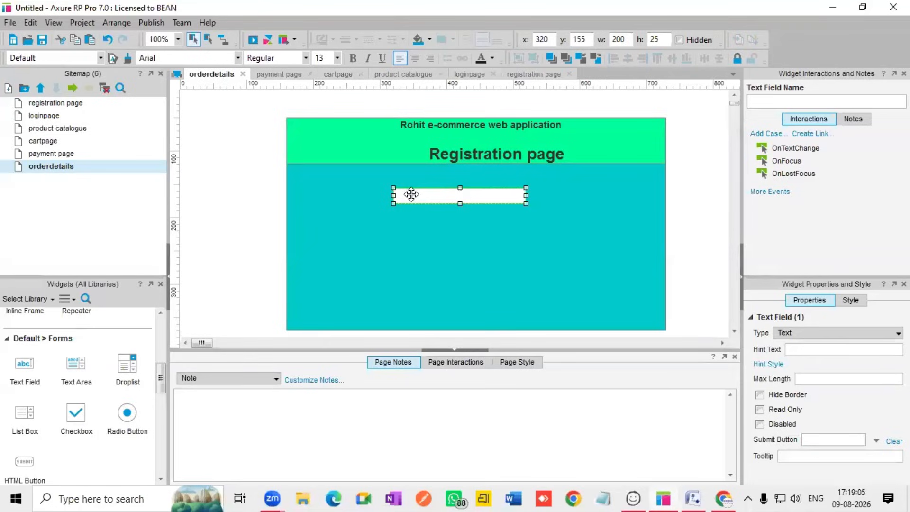
pyautogui.doubleClick(413, 194)
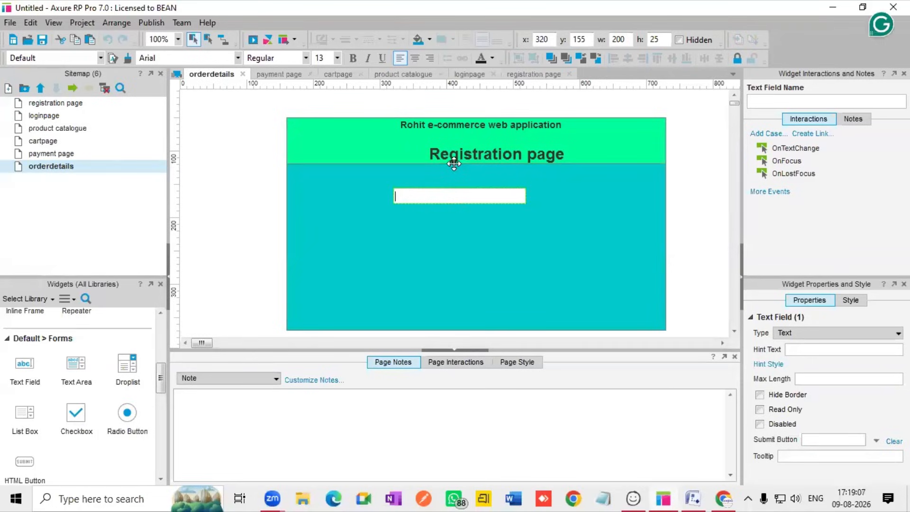
pyautogui.write('enter name')
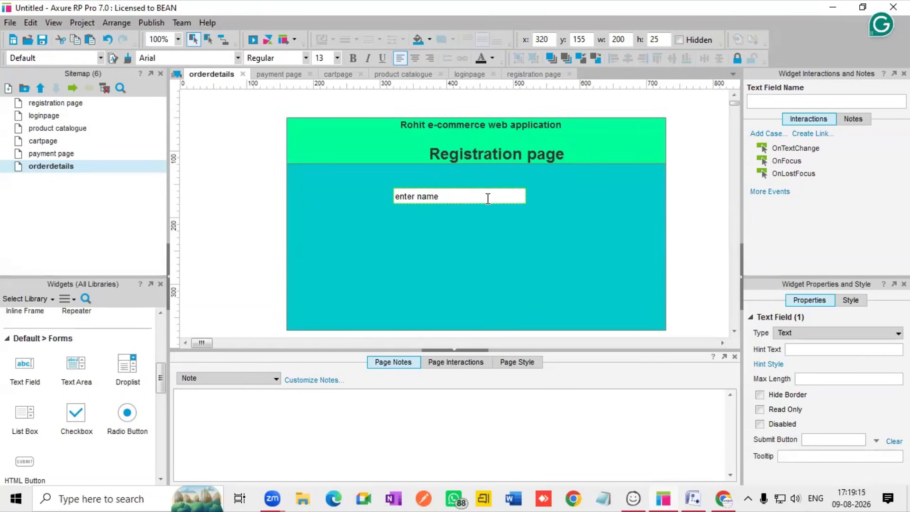
pyautogui.hotkey('ctrl', 'v')
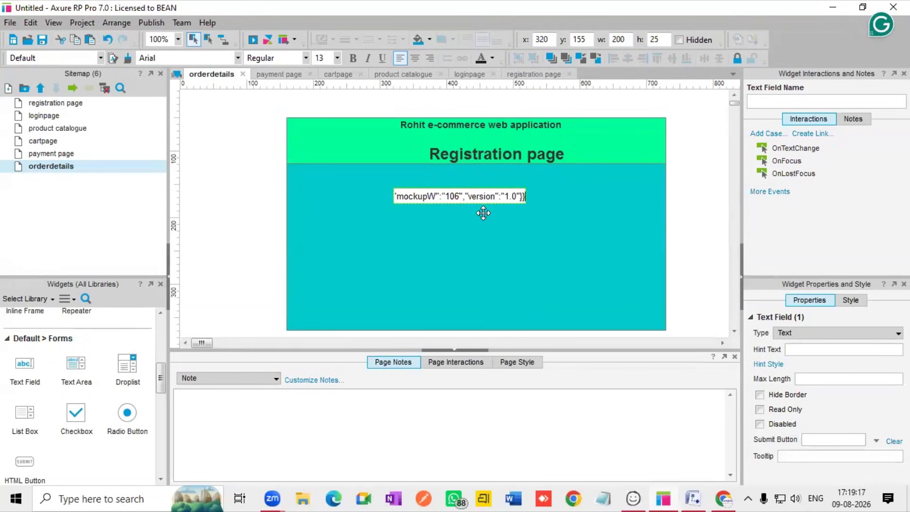
pyautogui.hotkey('ctrl', 'z')
pyautogui.click(361, 229)
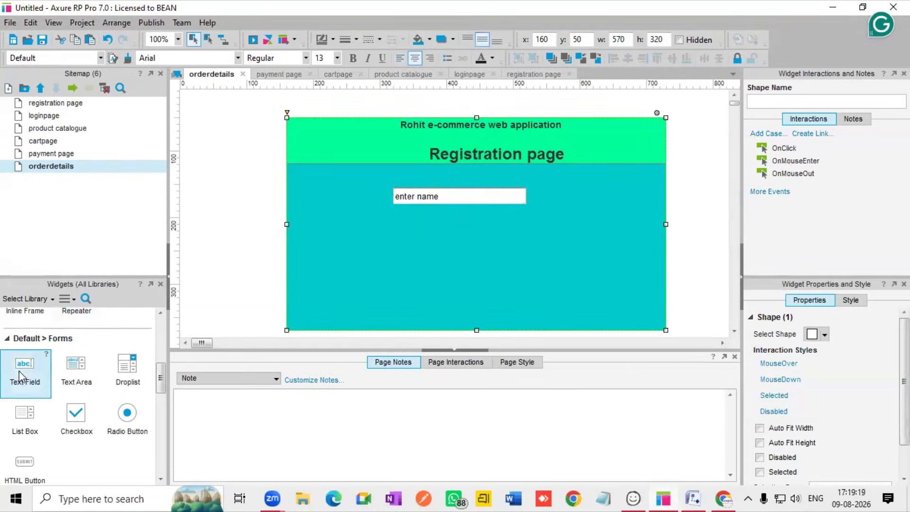
# - Add two more Text Fields below the name field, containing "enter email" and "create pswd"
pyautogui.moveTo(416, 239); pyautogui.dragTo(413, 208)
pyautogui.doubleClick(416, 207)
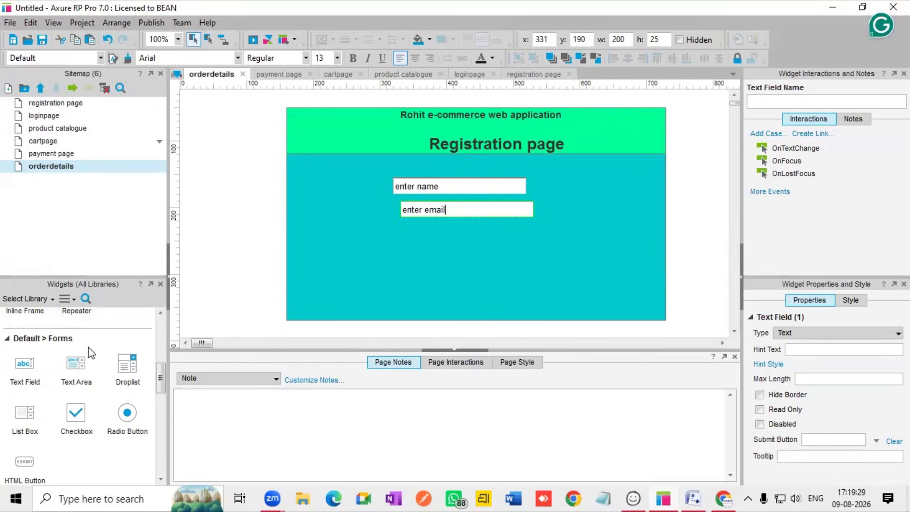
pyautogui.moveTo(26, 370); pyautogui.dragTo(409, 236)
pyautogui.doubleClick(409, 236)
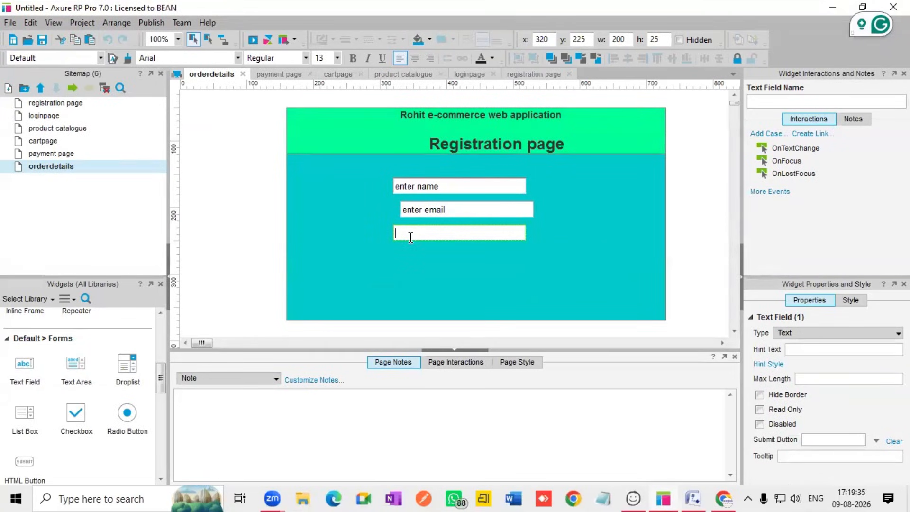
pyautogui.write('create pswd')
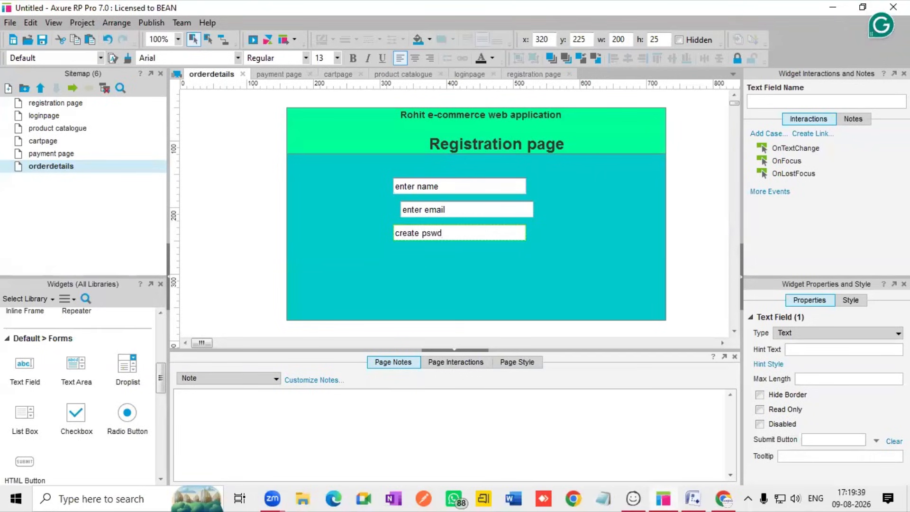
pyautogui.click(380, 273)
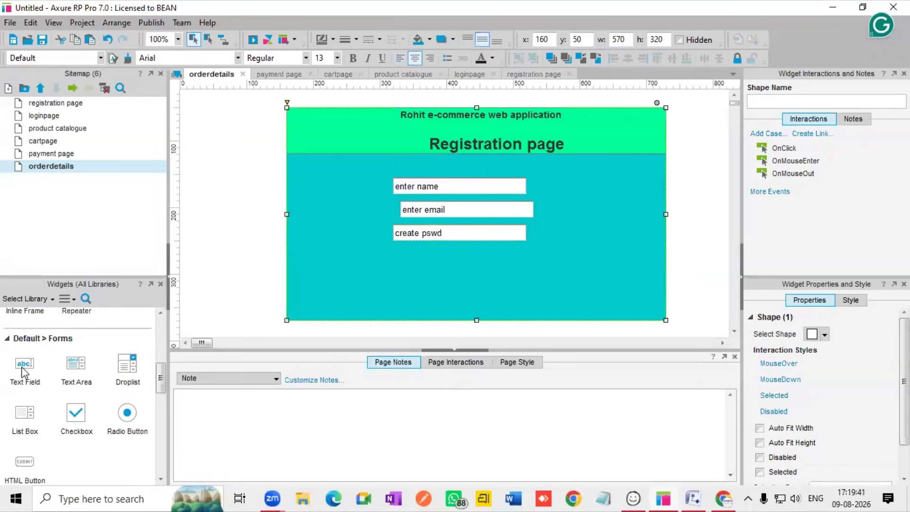
# - Place an HTML Button below the text fields, at about x 374, y 285, and relabel it "register"
pyautogui.scroll(-1, 27, 373)
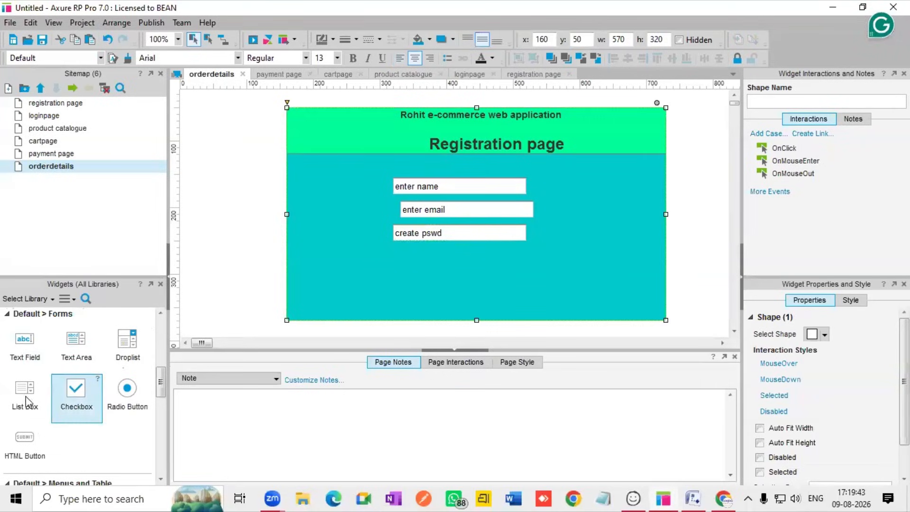
pyautogui.scroll(-2, 27, 401)
pyautogui.moveTo(25, 396); pyautogui.dragTo(429, 256)
pyautogui.doubleClick(448, 257)
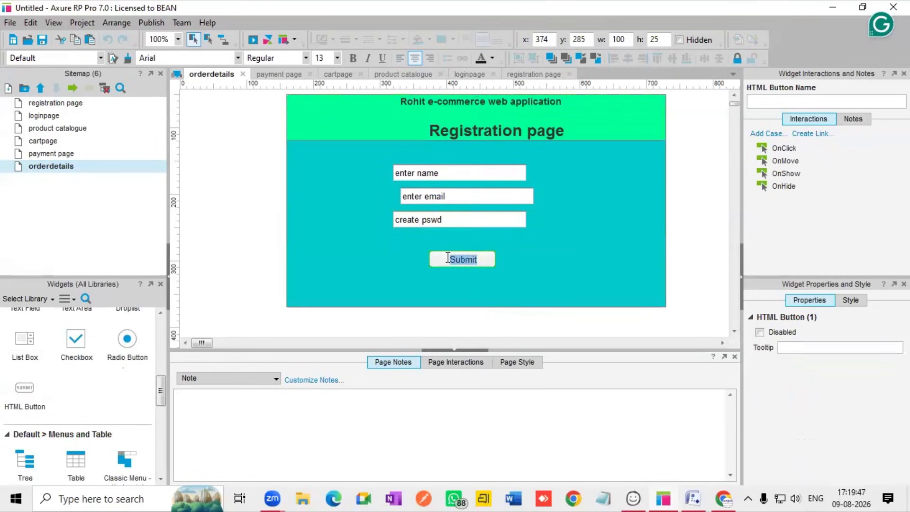
pyautogui.press('BackSpace')
pyautogui.write('register')
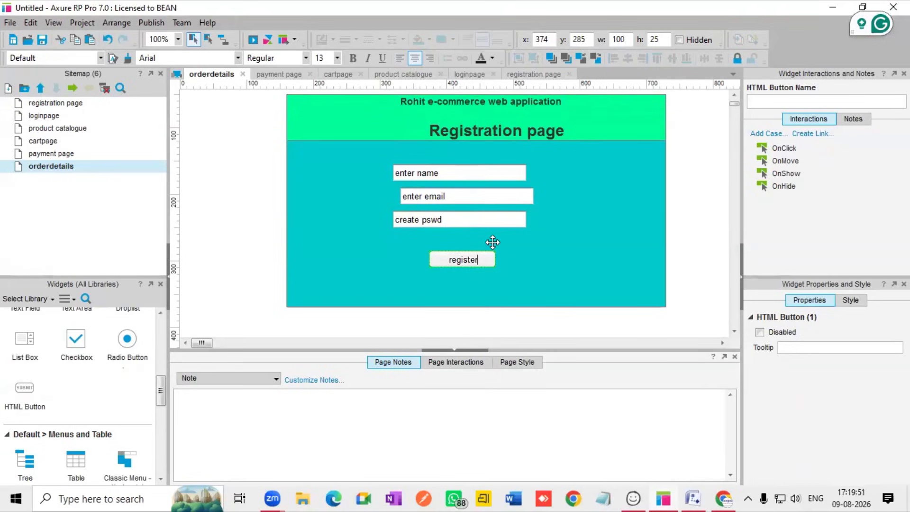
pyautogui.click(488, 290)
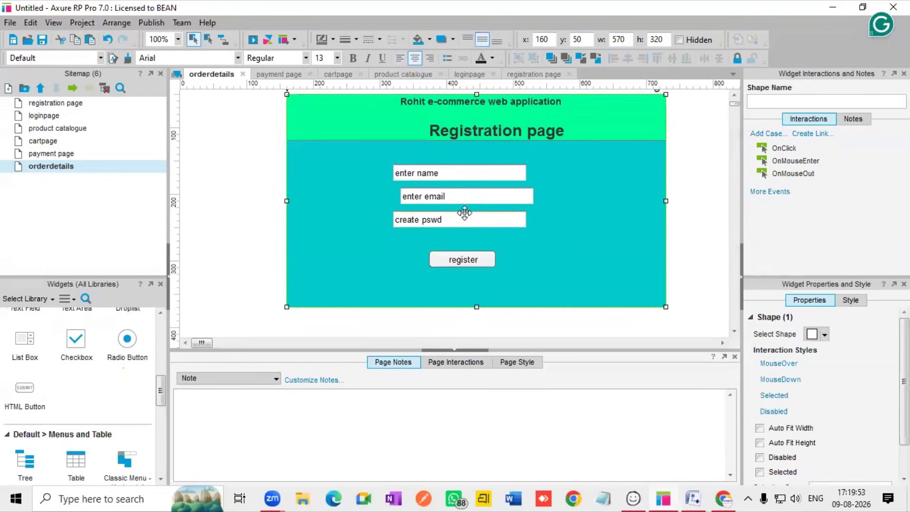
# - Move the "enter email" field left to about x 321, in line with the other text fields
pyautogui.click(474, 199)
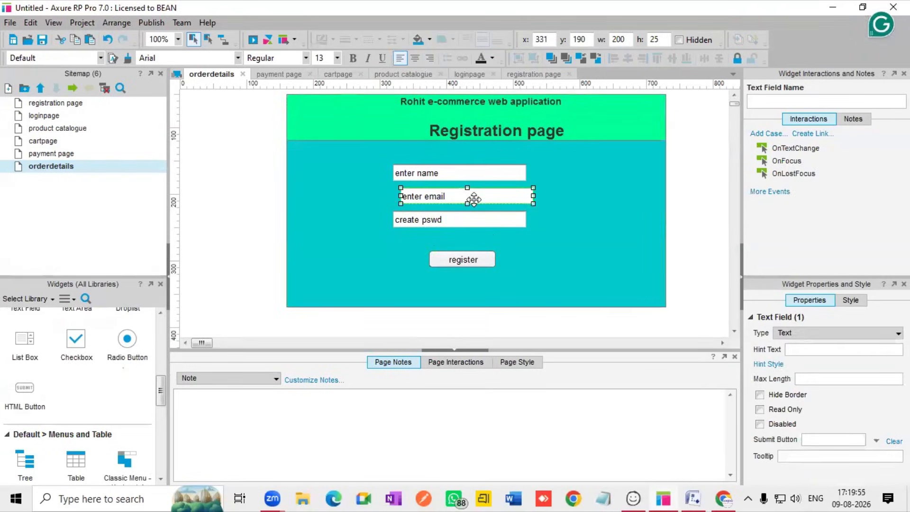
pyautogui.moveTo(471, 200); pyautogui.dragTo(464, 203)
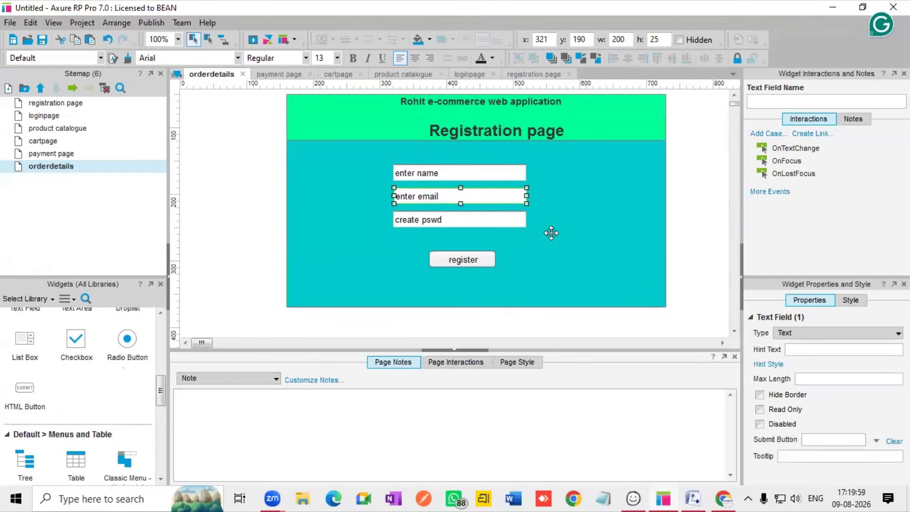
pyautogui.click(551, 233)
pyautogui.click(462, 259)
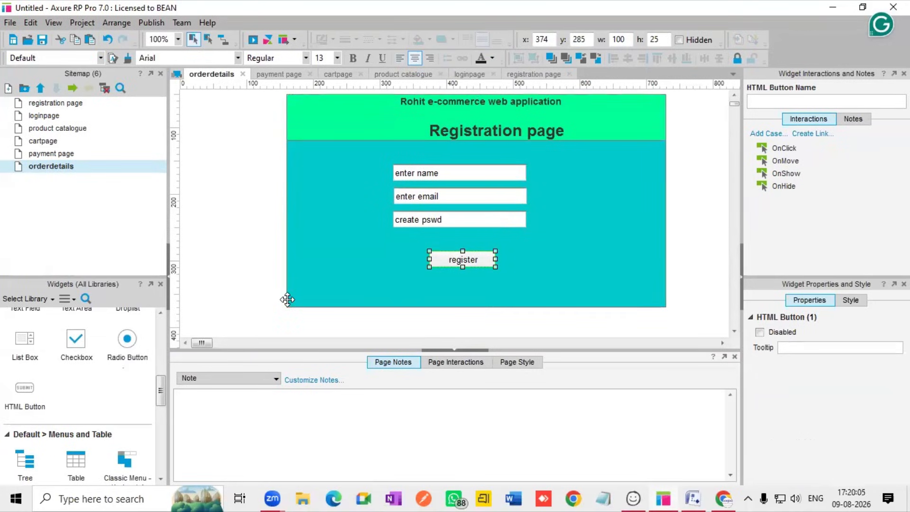
# - Move the orderdetails page up to the first position in the sitemap
pyautogui.click(75, 105)
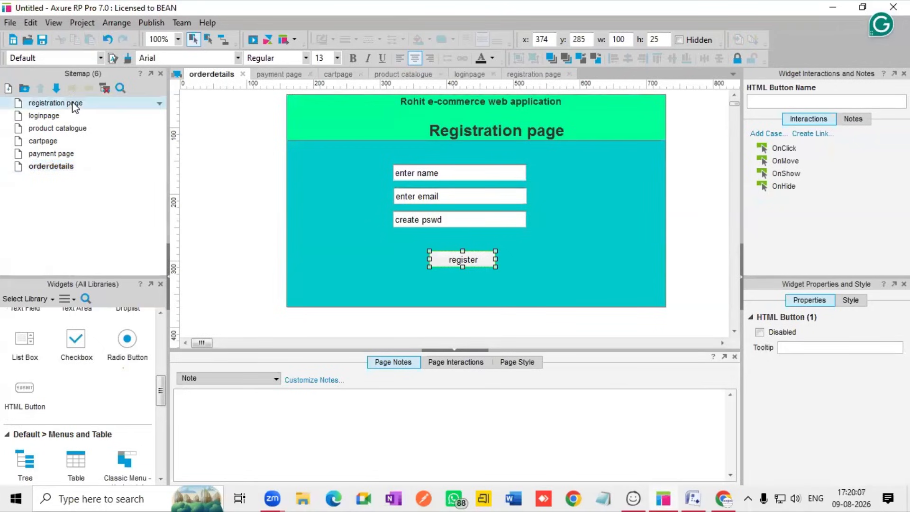
pyautogui.click(59, 165)
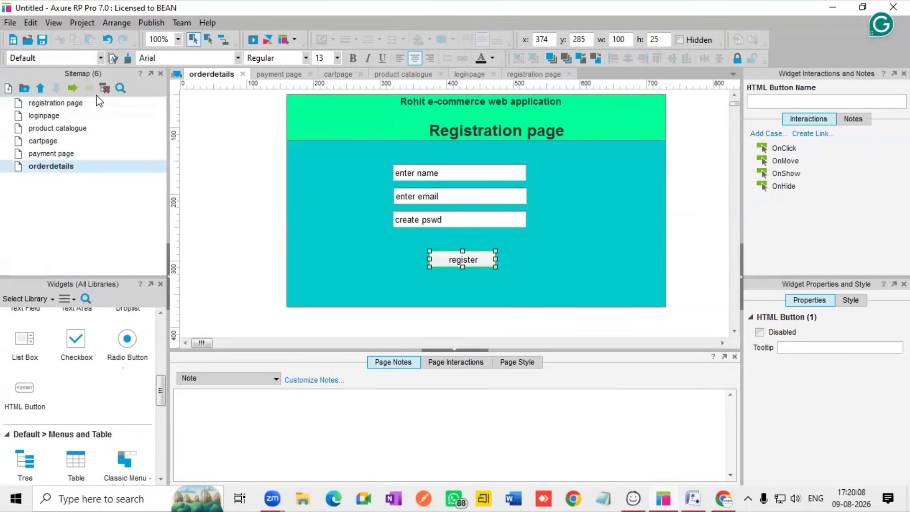
pyautogui.click(39, 89)
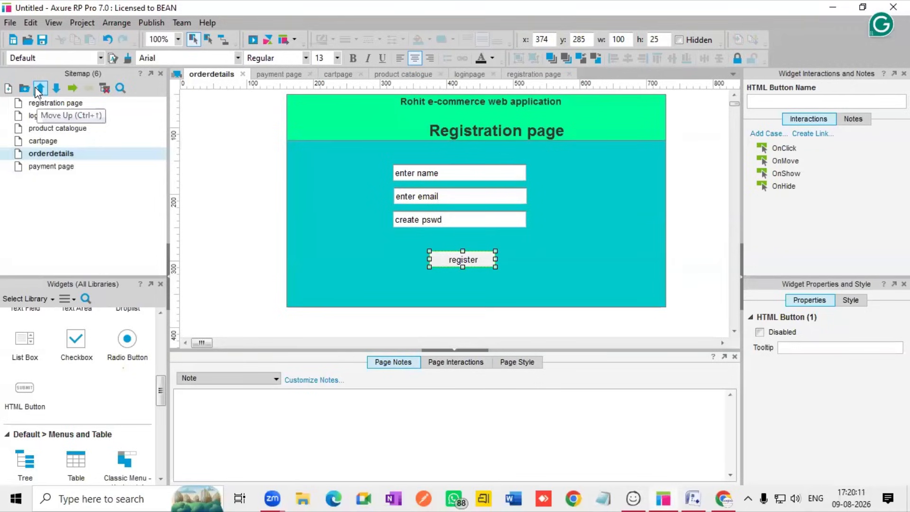
pyautogui.click(40, 88)
pyautogui.click(40, 88)
pyautogui.click(40, 89)
pyautogui.click(38, 89)
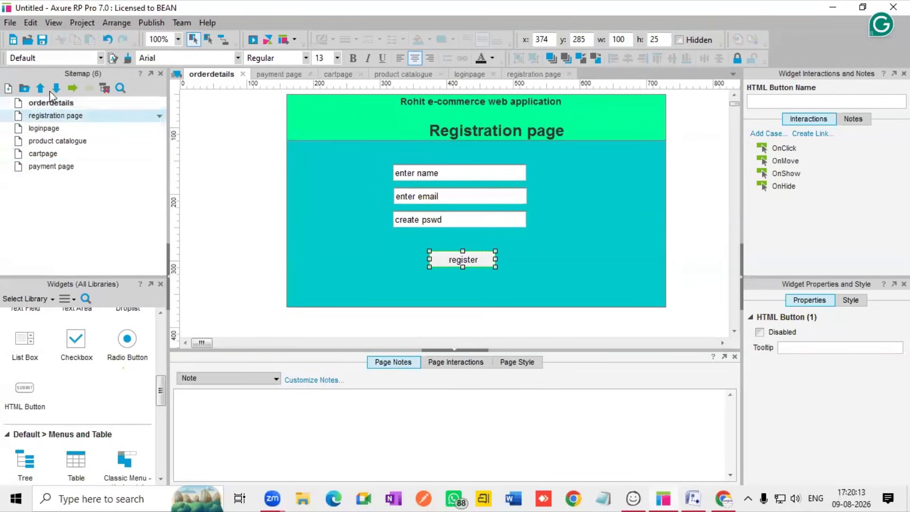
# - Move the existing registration page down to the last position in the sitemap
pyautogui.click(56, 88)
pyautogui.click(55, 88)
pyautogui.click(56, 88)
pyautogui.click(56, 89)
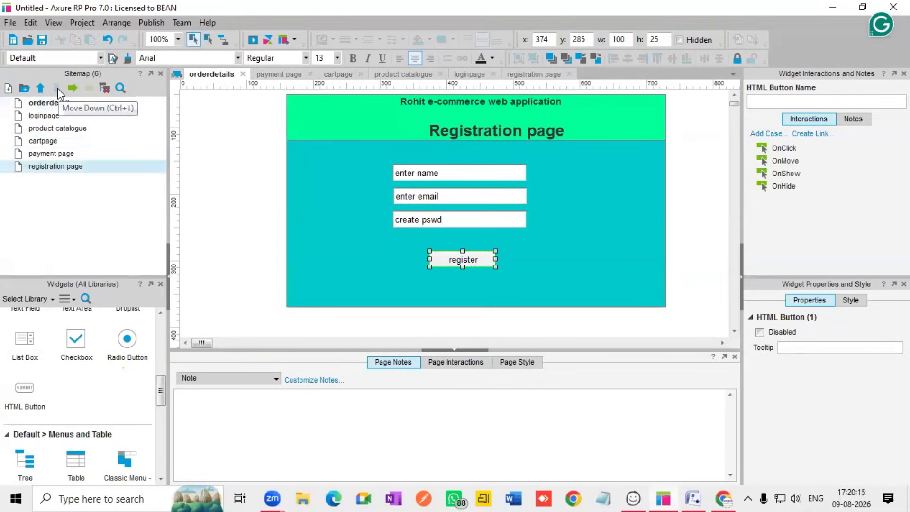
# - Rename the orderdetails page at the start of the sitemap as "registration page"
pyautogui.click(46, 102)
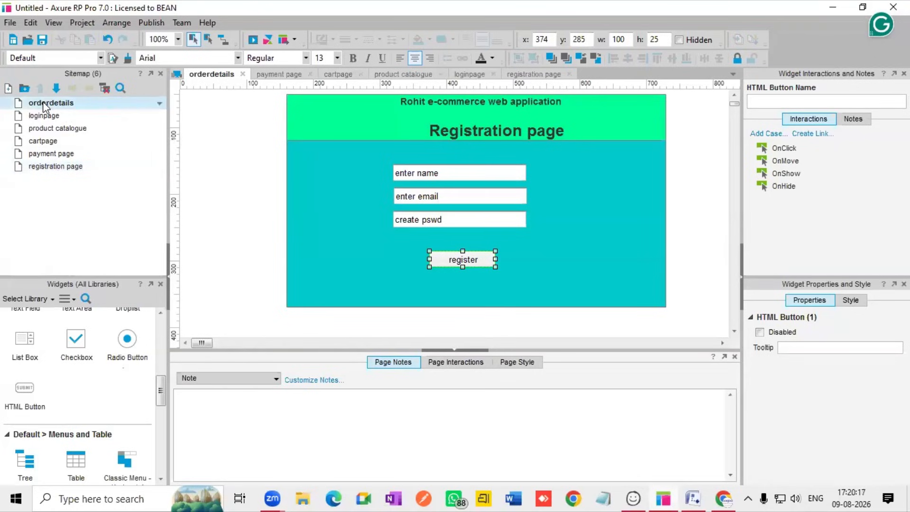
pyautogui.rightClick(46, 106)
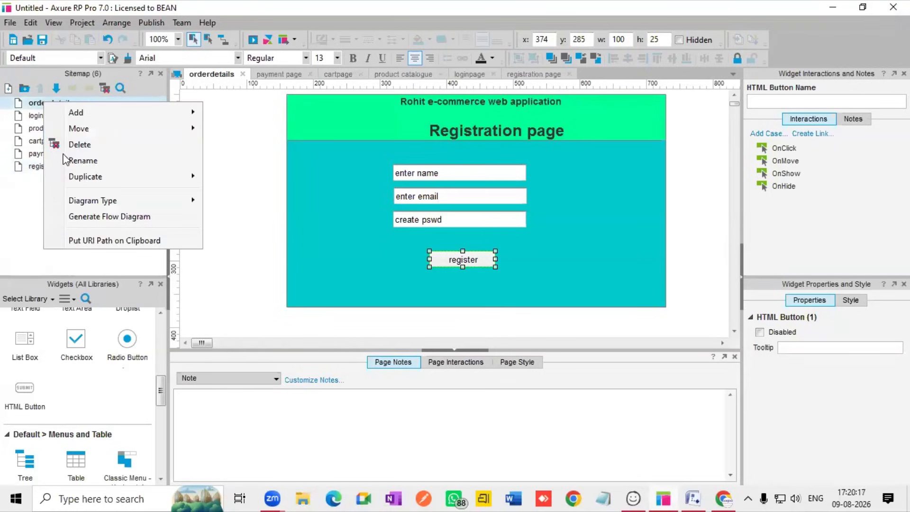
pyautogui.click(94, 161)
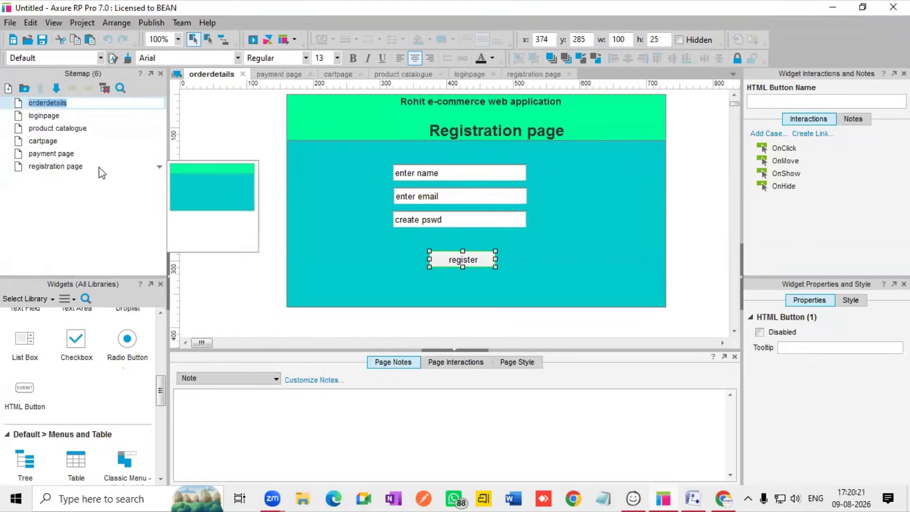
pyautogui.press('BackSpace')
pyautogui.write('registrat')
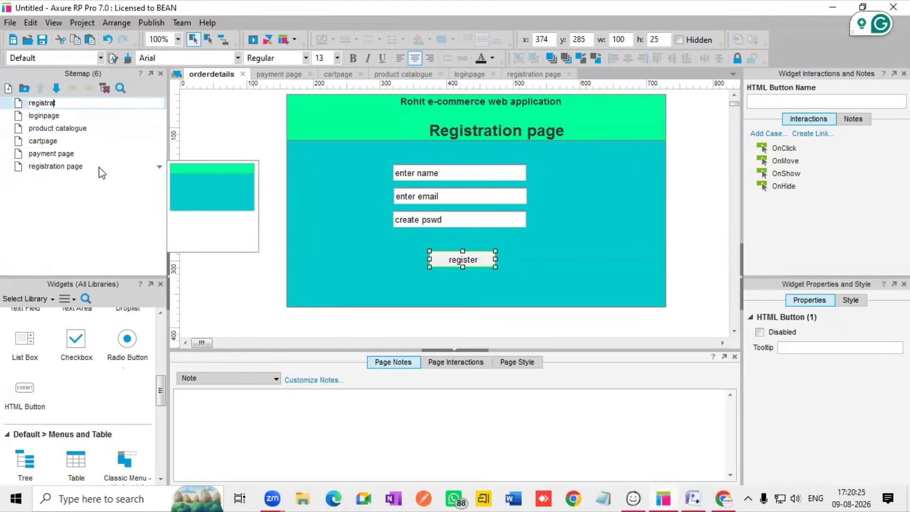
pyautogui.write('ion page')
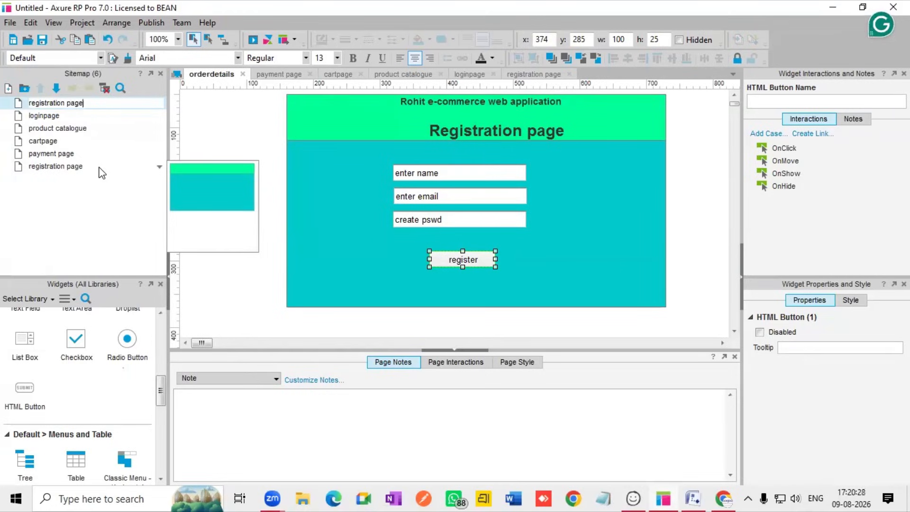
pyautogui.press('Return')
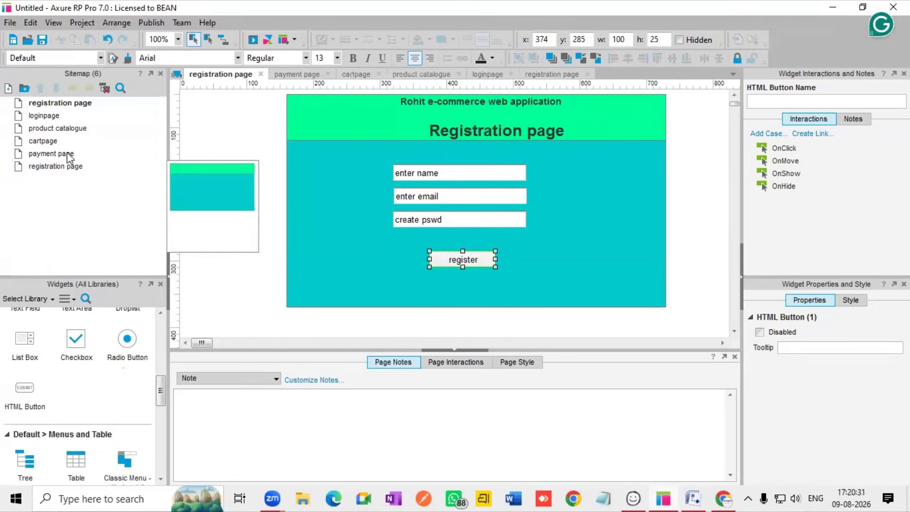
# - Rename the last page in the sitemap, the duplicate registration page, as "order details"
pyautogui.click(39, 105)
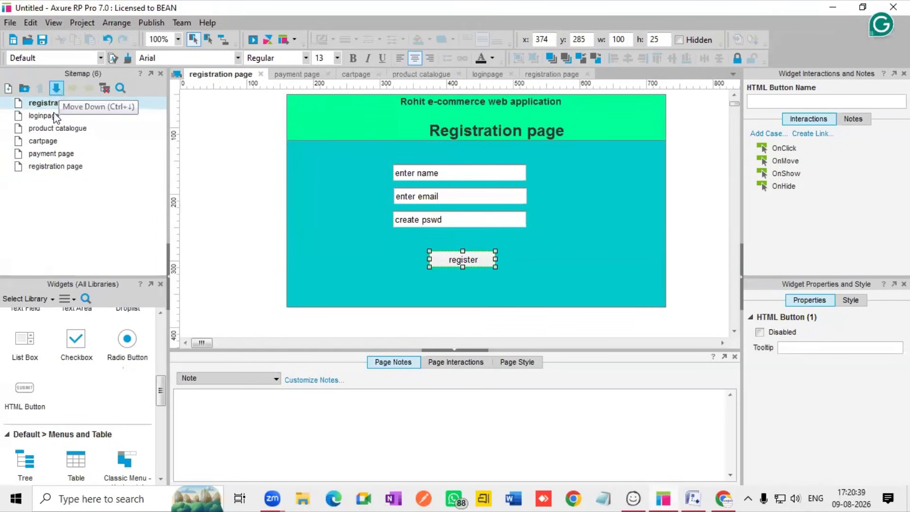
pyautogui.click(53, 169)
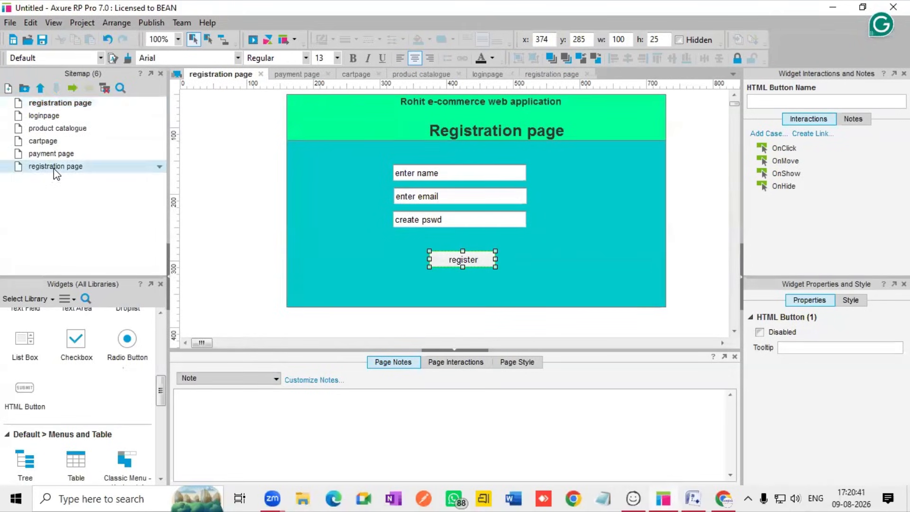
pyautogui.rightClick(62, 171)
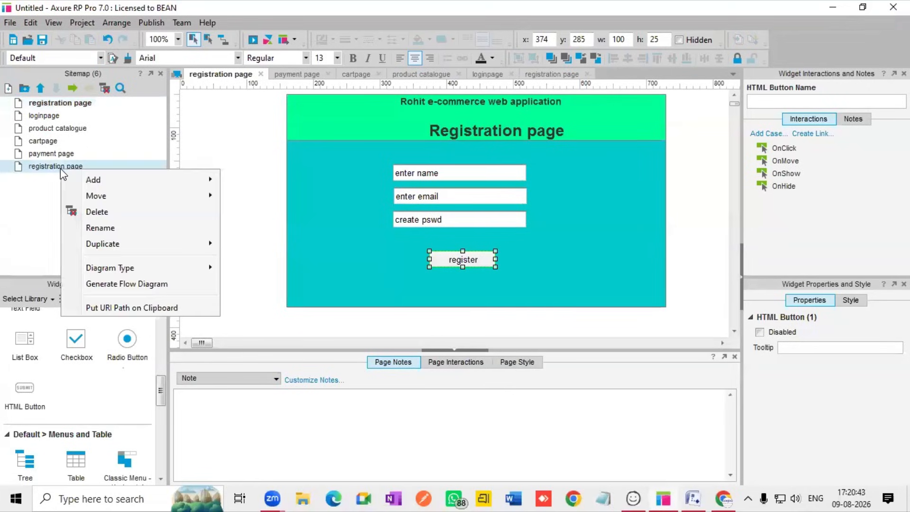
pyautogui.click(100, 228)
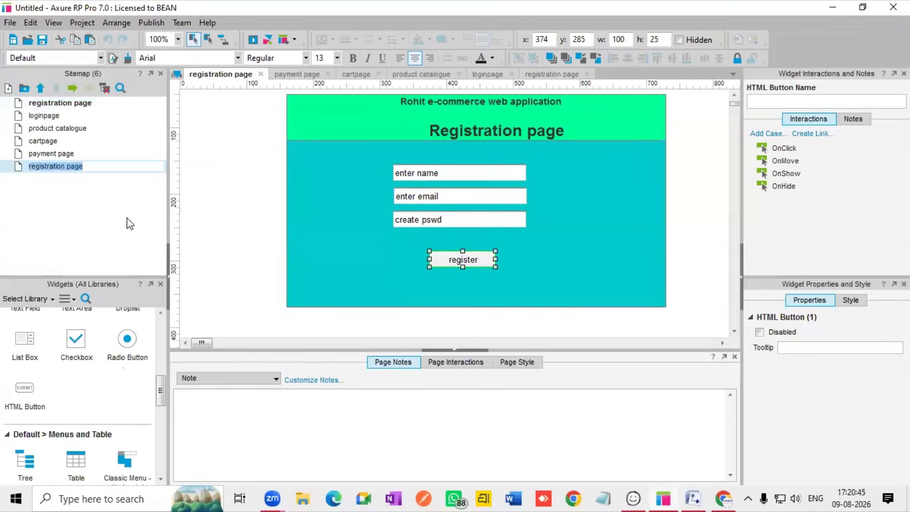
pyautogui.doubleClick(94, 167)
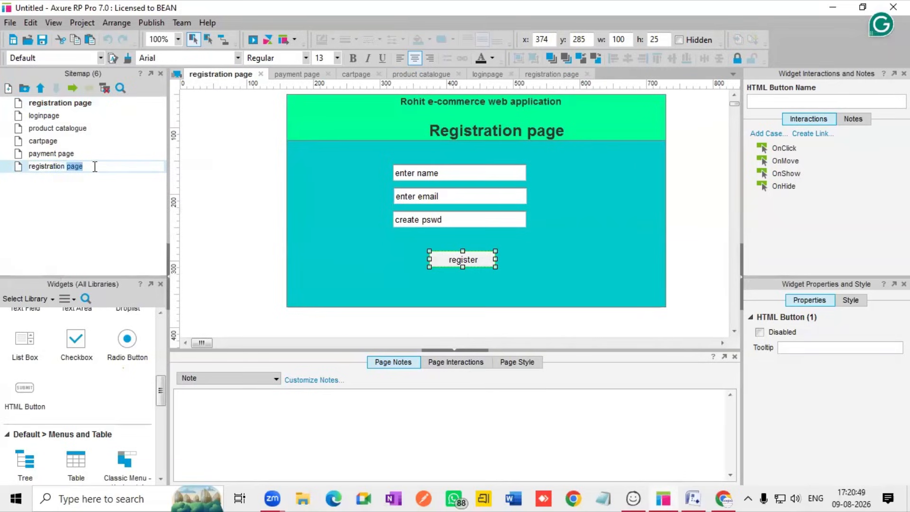
pyautogui.press('BackSpace')
pyautogui.press('BackSpace')
pyautogui.press('BackSpace')
pyautogui.press('BackSpace')
pyautogui.press('BackSpace')
pyautogui.press('BackSpace')
pyautogui.press('BackSpace')
pyautogui.press('BackSpace')
pyautogui.press('BackSpace')
pyautogui.press('BackSpace')
pyautogui.press('BackSpace')
pyautogui.press('BackSpace')
pyautogui.press('BackSpace')
pyautogui.press('BackSpace')
pyautogui.write('order det')
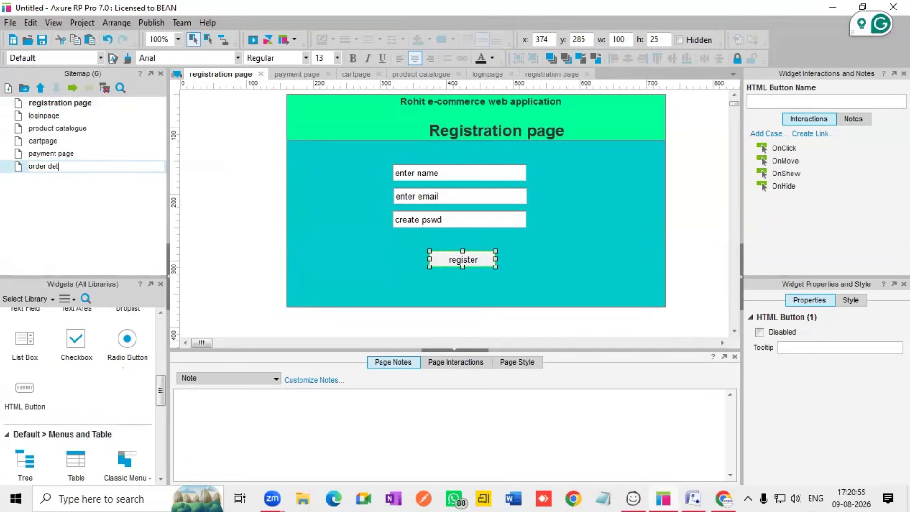
pyautogui.write('ails')
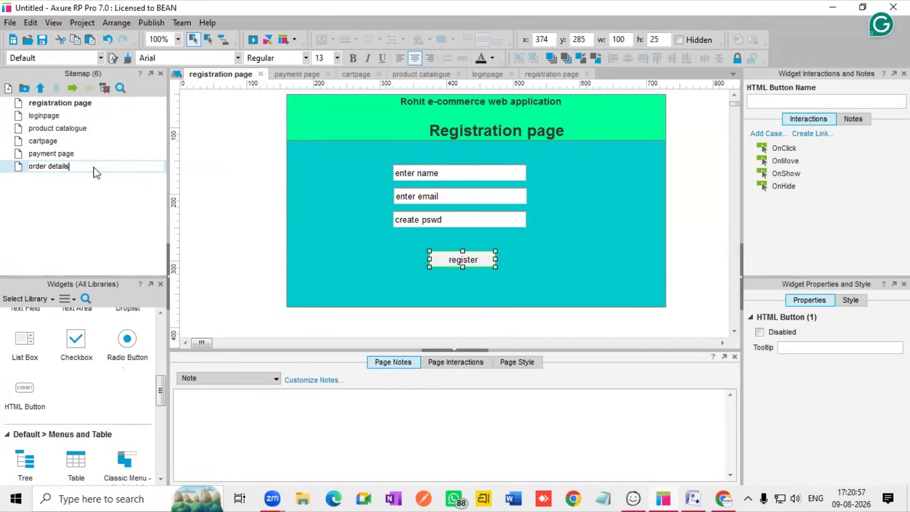
# - Name the new sitemap page "order details" and open the loginpage for editing
pyautogui.press('Return')
pyautogui.scroll(-2, 397, 126)
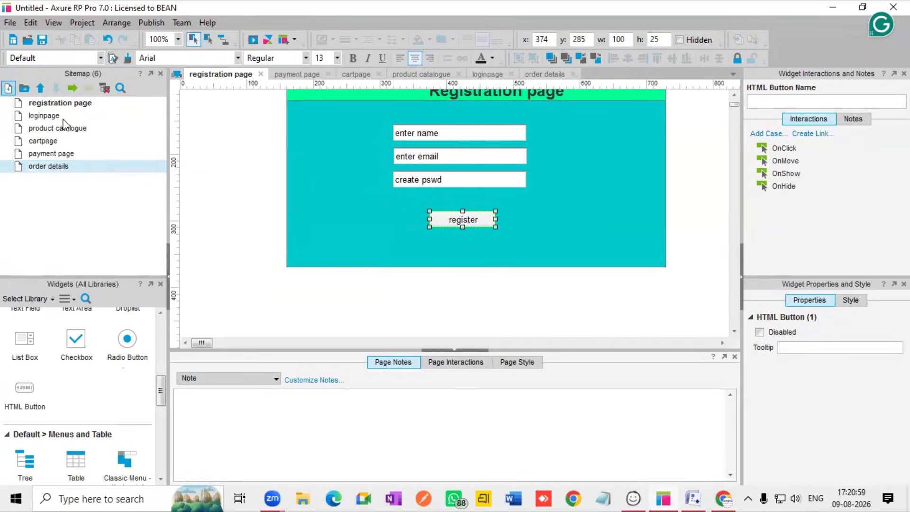
pyautogui.click(82, 105)
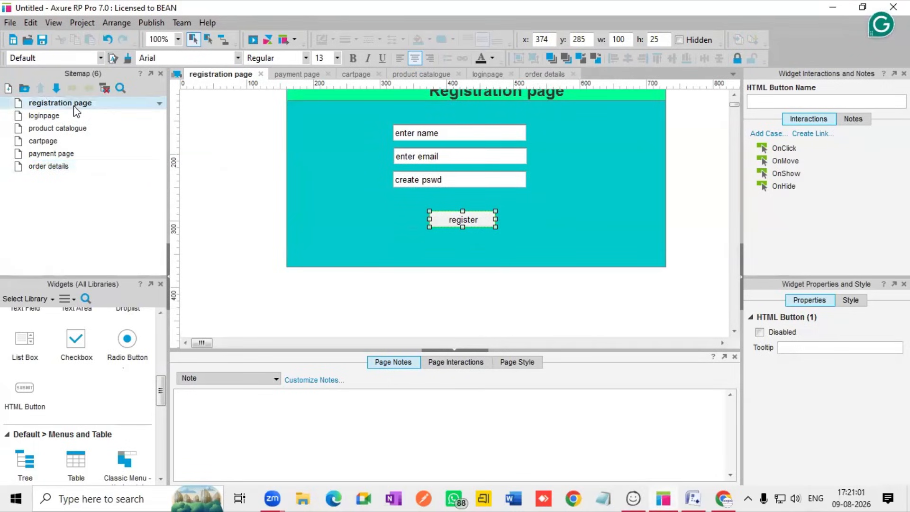
pyautogui.doubleClick(61, 116)
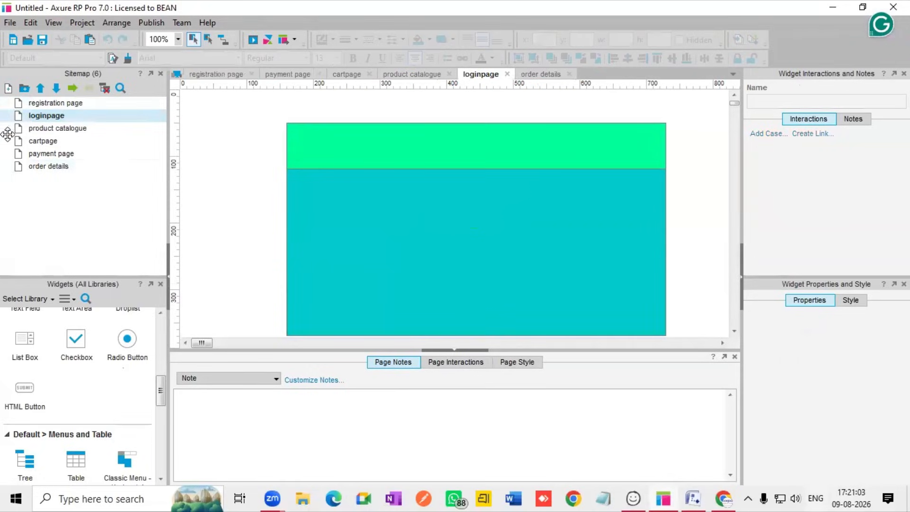
# - Place a Heading 1 widget in the green header of the loginpage, at about x 340, y 66
pyautogui.moveTo(49, 118)
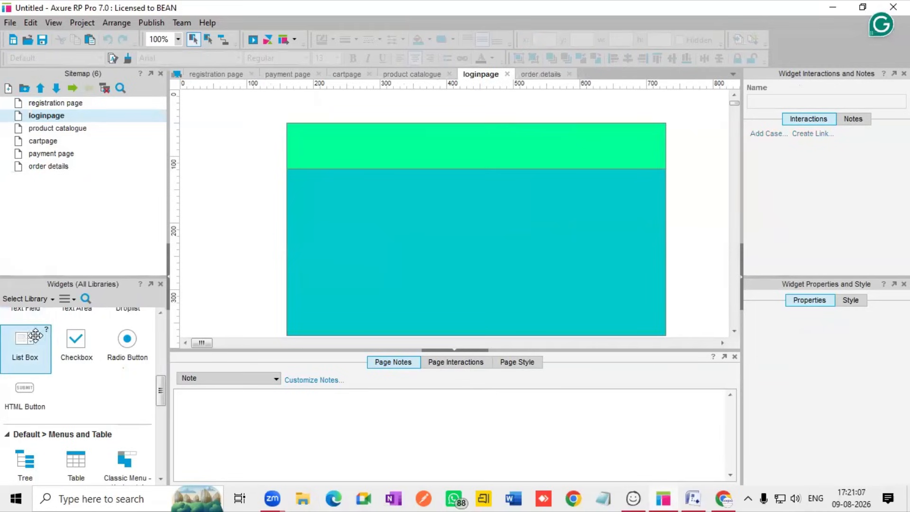
pyautogui.scroll(1, 30, 350)
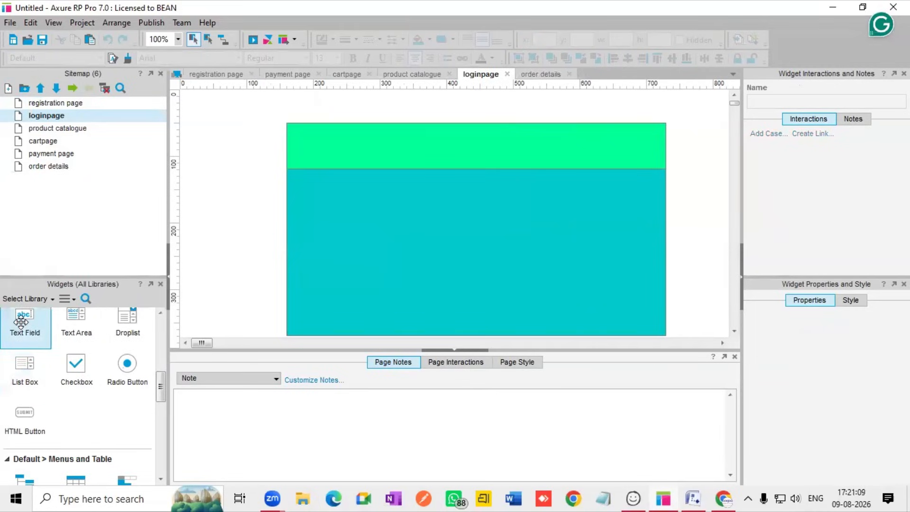
pyautogui.scroll(6, 41, 344)
pyautogui.scroll(6, 60, 341)
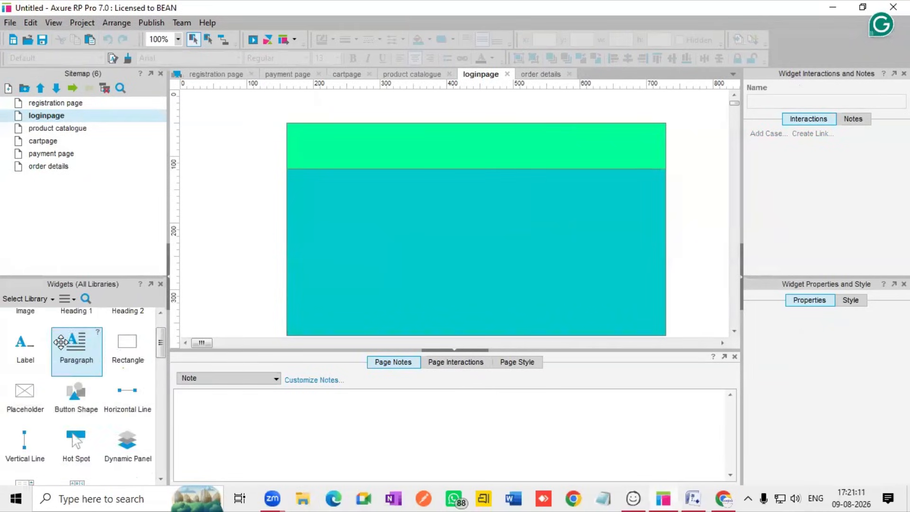
pyautogui.moveTo(73, 345); pyautogui.dragTo(406, 135)
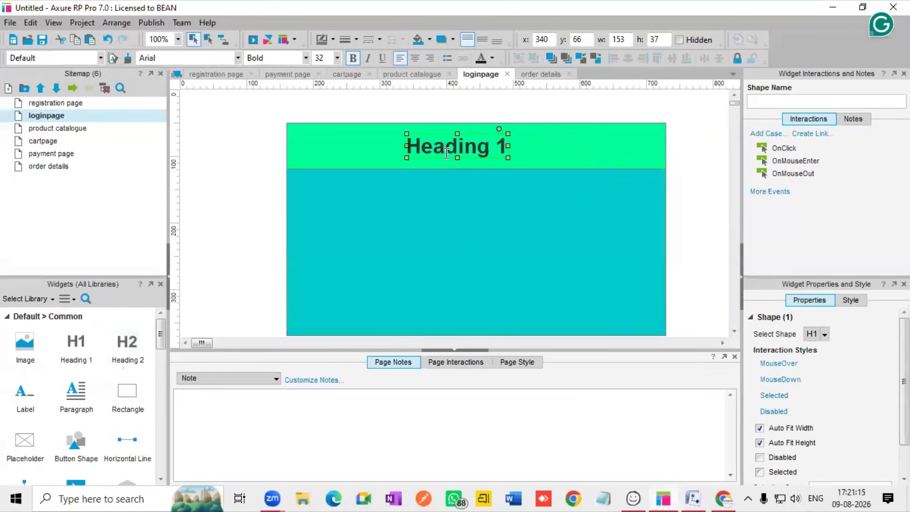
# - Replace the placeholder text of the new header heading with "login page"
pyautogui.click(447, 153)
pyautogui.doubleClick(449, 152)
pyautogui.press('BackSpace')
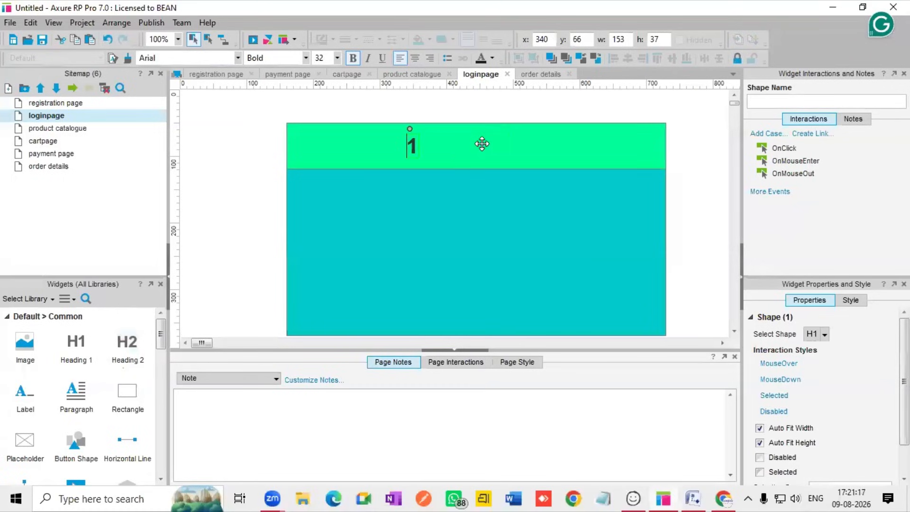
pyautogui.press('Right')
pyautogui.press('BackSpace')
pyautogui.write('login pa')
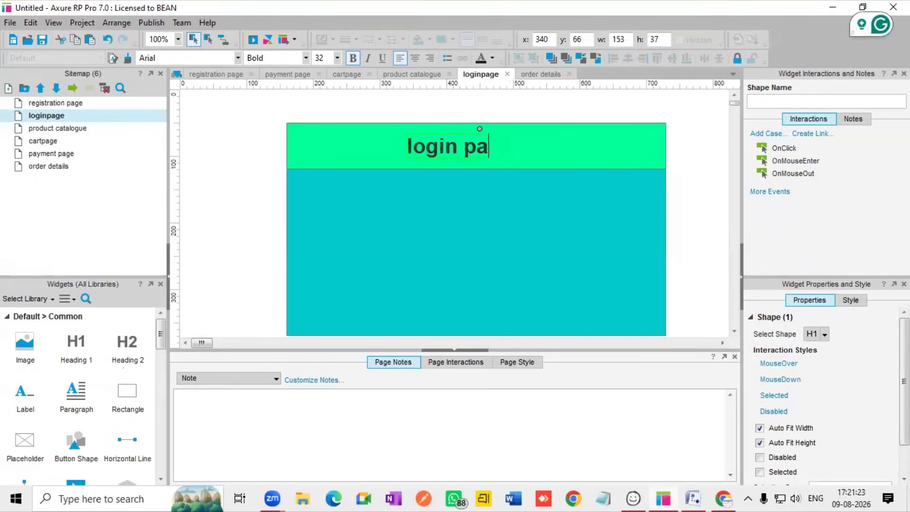
pyautogui.write('ge')
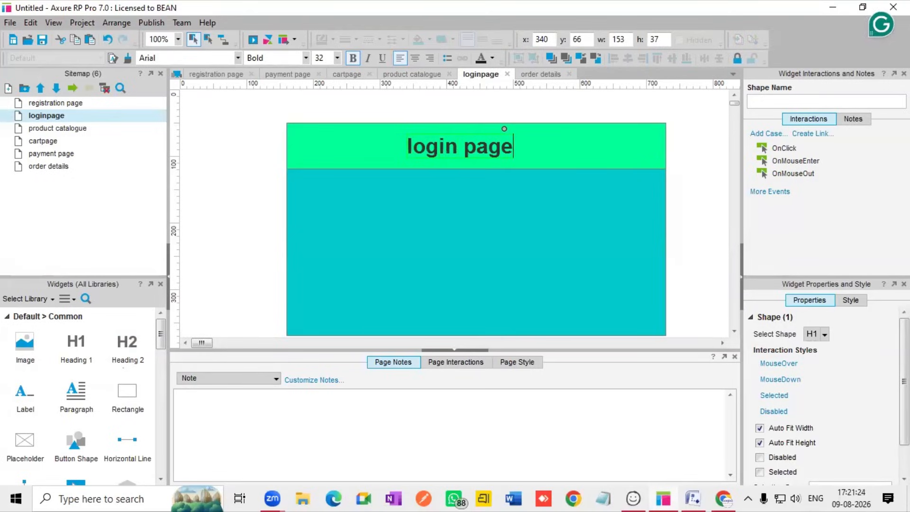
pyautogui.click(493, 221)
# - Change the "login page" heading to style H4 and move it to the header's lower middle, at about x 400, y 104
pyautogui.click(441, 149)
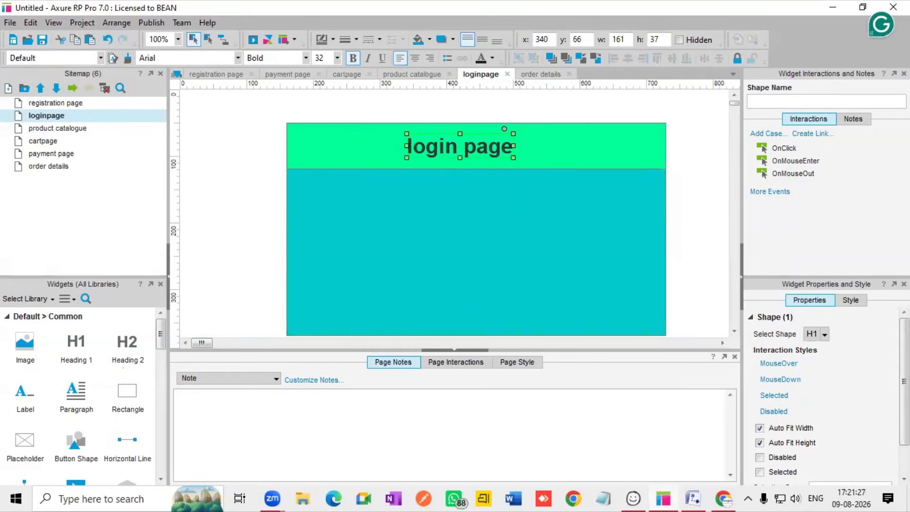
pyautogui.click(825, 334)
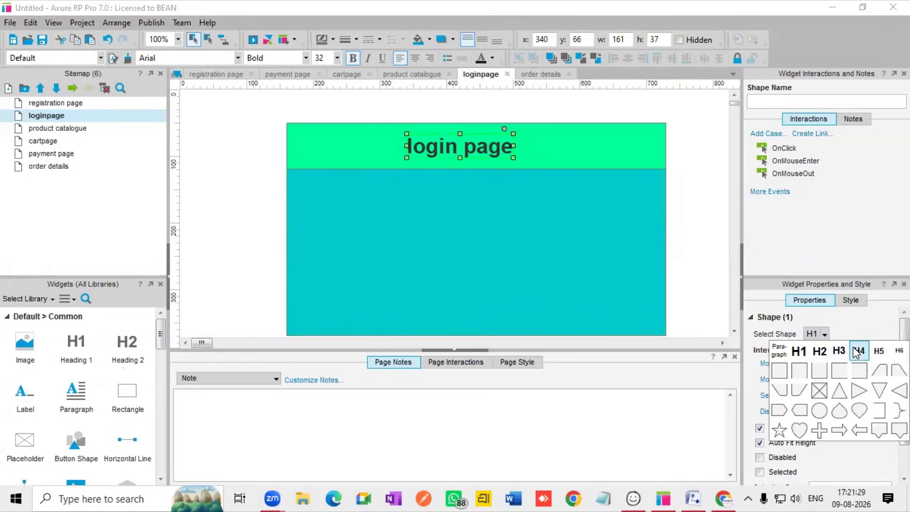
pyautogui.click(859, 352)
pyautogui.click(401, 269)
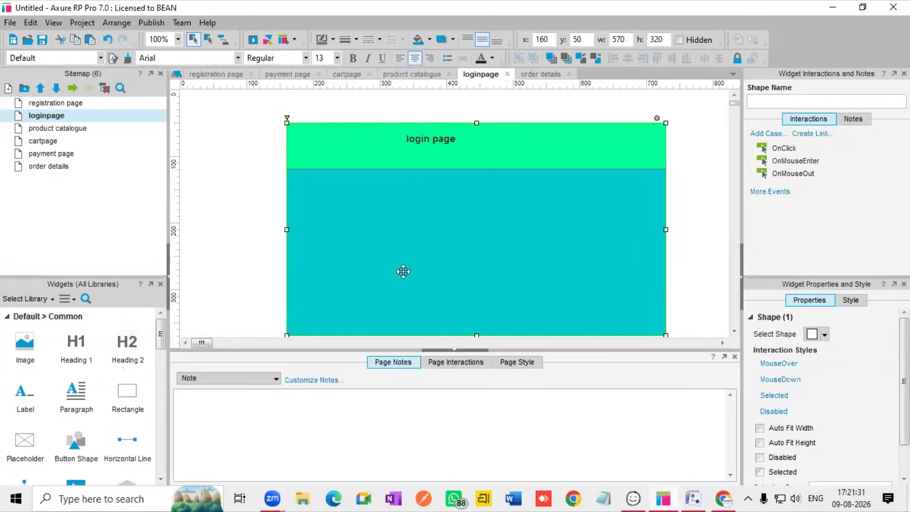
pyautogui.click(421, 141)
pyautogui.moveTo(441, 147); pyautogui.dragTo(468, 165)
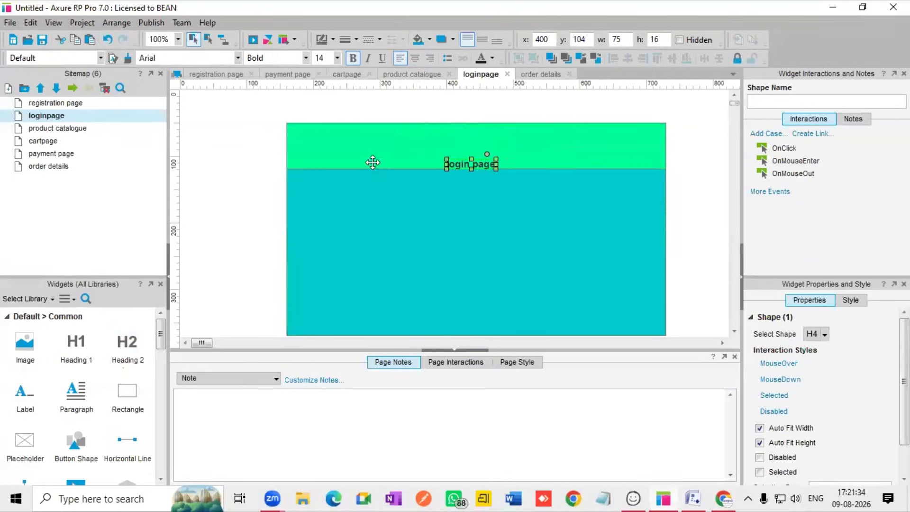
# - Copy the e-commerce web application title from the registration page and paste it into the loginpage's header
pyautogui.click(77, 105)
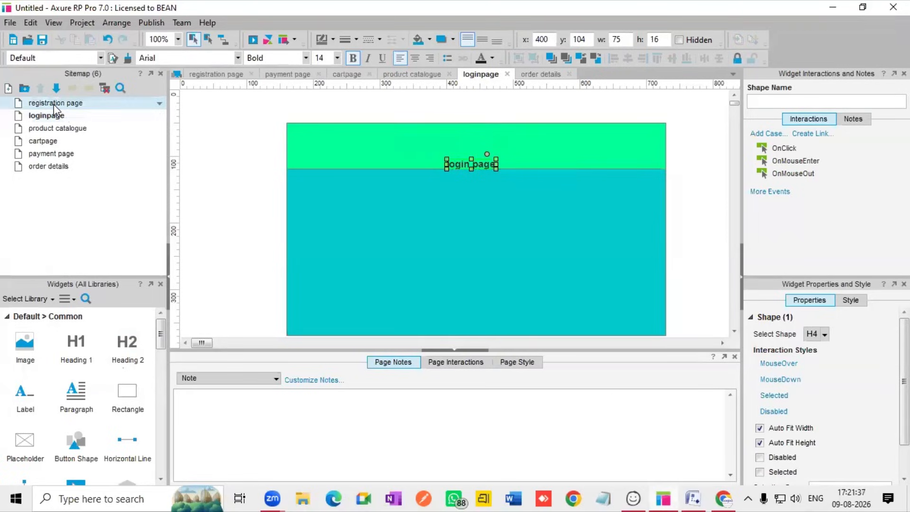
pyautogui.click(95, 142)
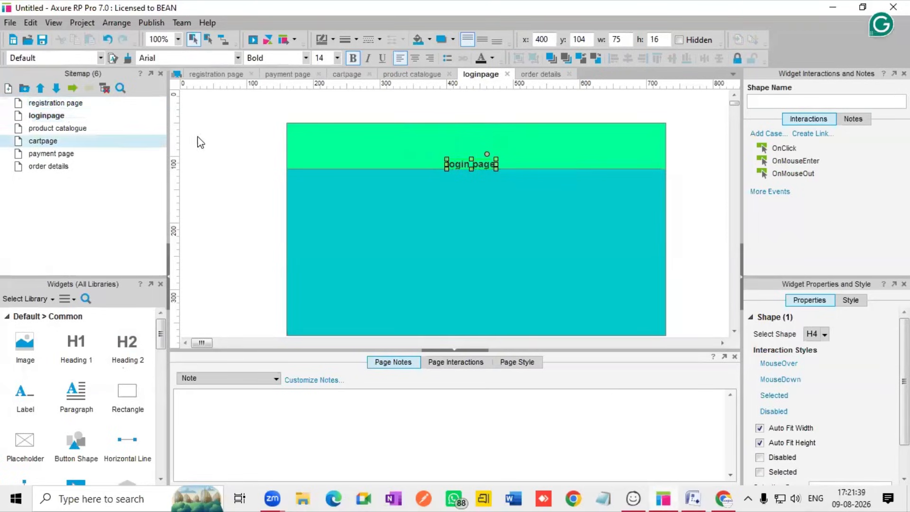
pyautogui.doubleClick(67, 103)
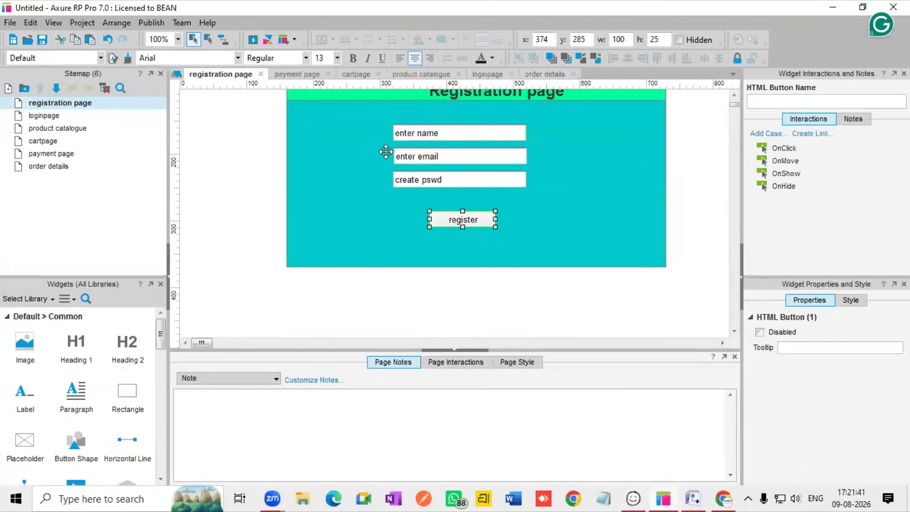
pyautogui.scroll(3, 386, 152)
pyautogui.click(433, 131)
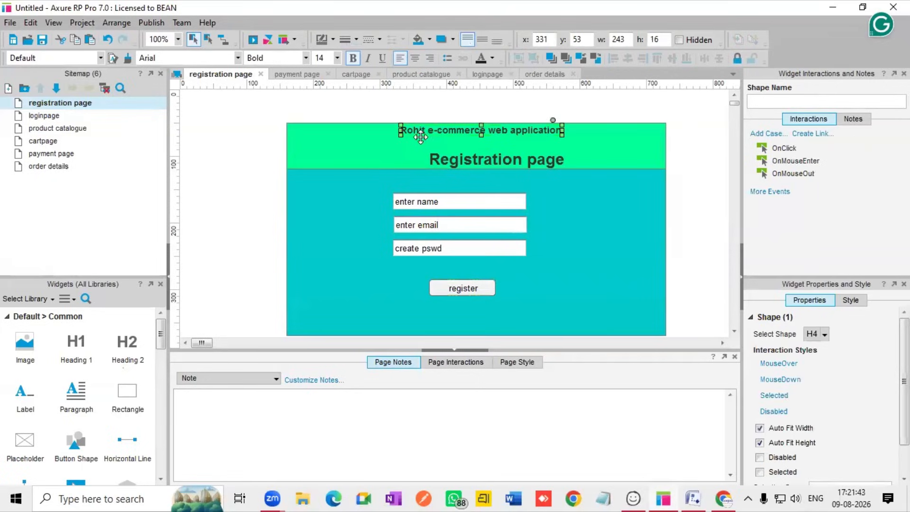
pyautogui.doubleClick(39, 116)
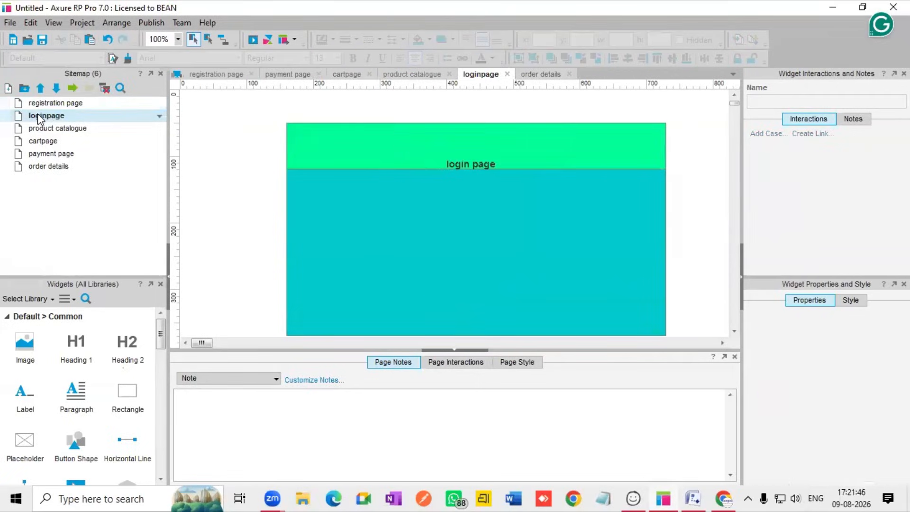
pyautogui.click(373, 138)
pyautogui.hotkey('ctrl', 'v')
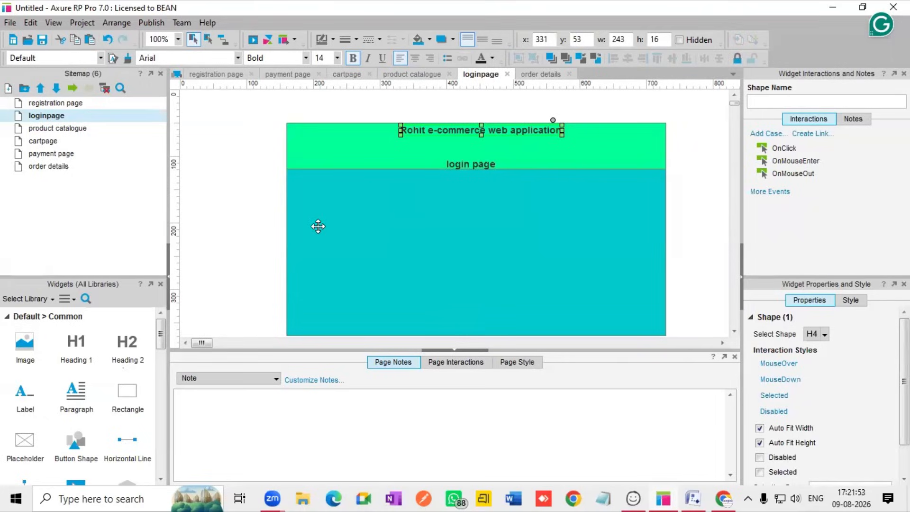
pyautogui.click(286, 238)
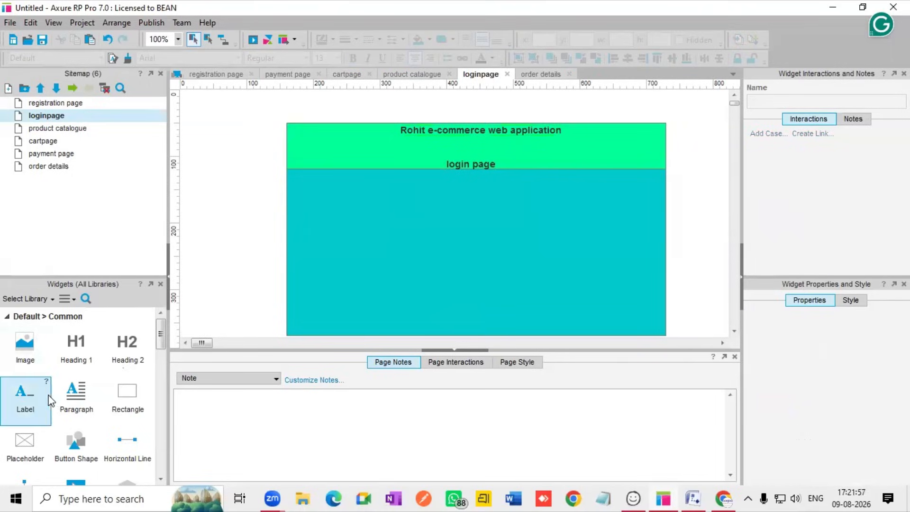
# - Add a text field below the loginpage's header at about x 338, y 155 with the text "enter name"
pyautogui.scroll(-5, 82, 361)
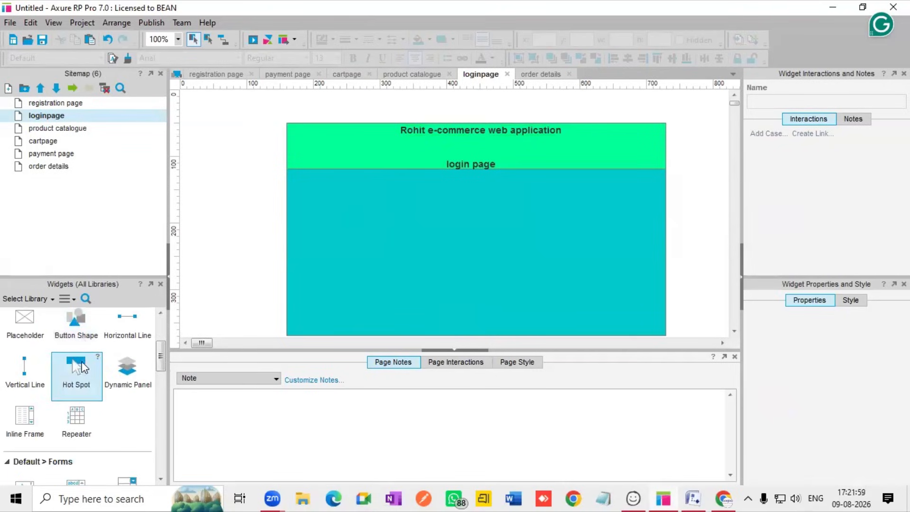
pyautogui.scroll(-3, 61, 376)
pyautogui.moveTo(25, 375); pyautogui.dragTo(402, 184)
pyautogui.doubleClick(430, 192)
pyautogui.write('enter name')
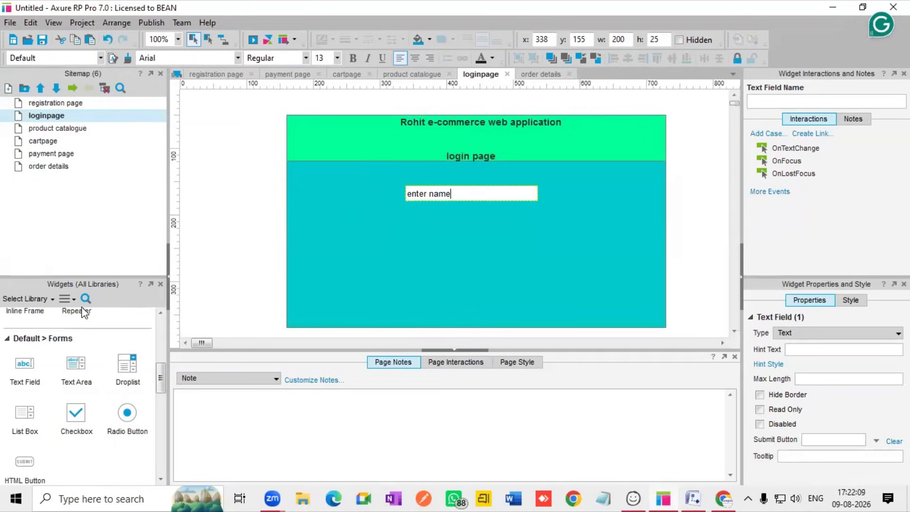
# - Add a second text field below the name field at about x 345, y 225 with the text "enter pswd"
pyautogui.moveTo(33, 371); pyautogui.dragTo(412, 233)
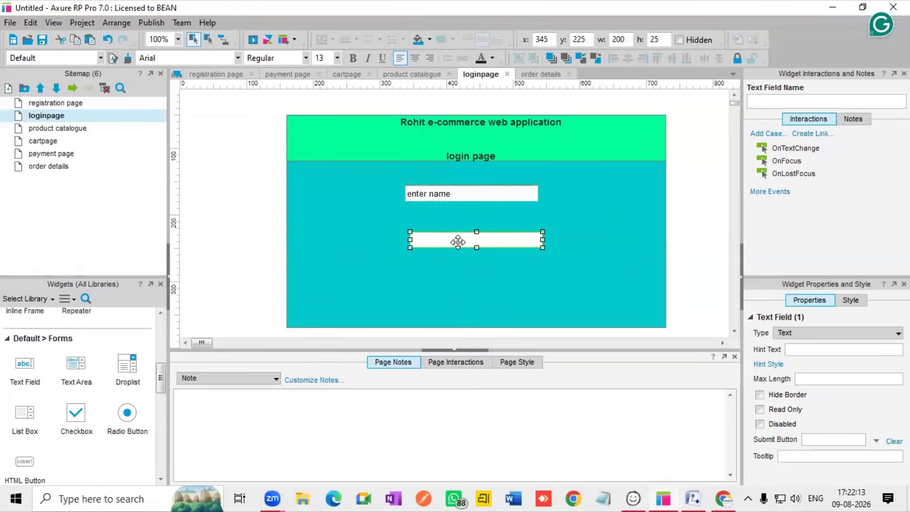
pyautogui.write('enter pswd')
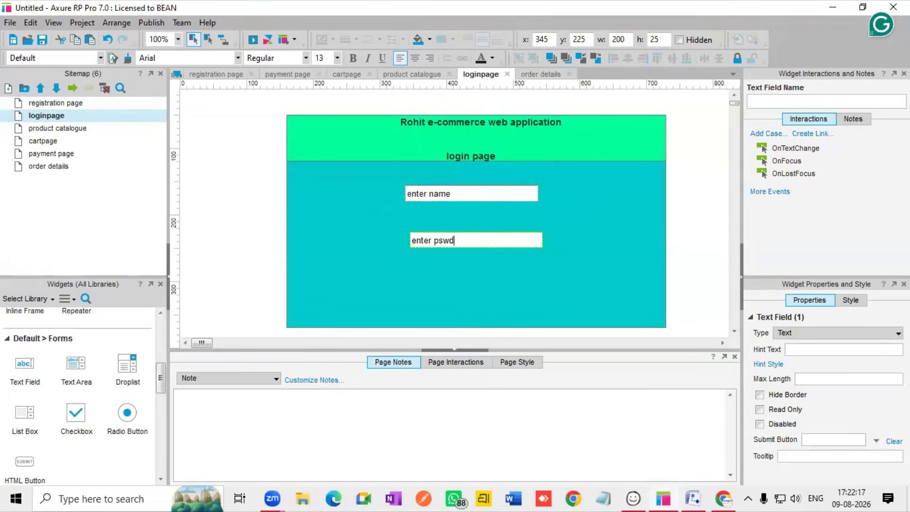
pyautogui.click(510, 268)
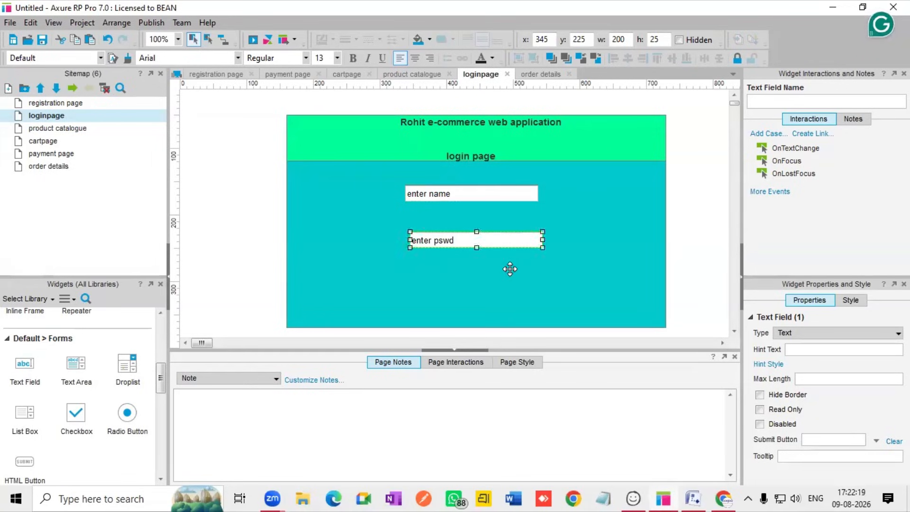
# - Place a Button Shape widget below the "enter pswd" field, at about x 402, y 300
pyautogui.scroll(1, 21, 356)
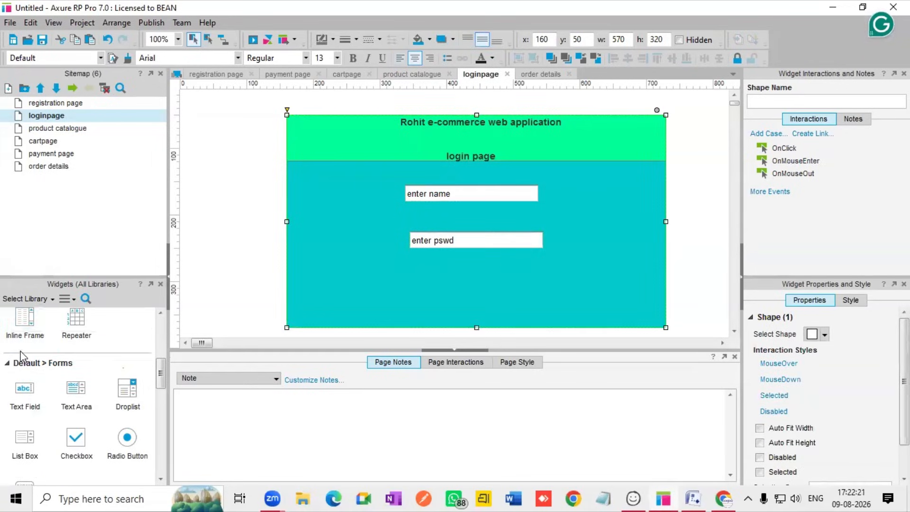
pyautogui.scroll(1, 21, 357)
pyautogui.scroll(-4, 21, 357)
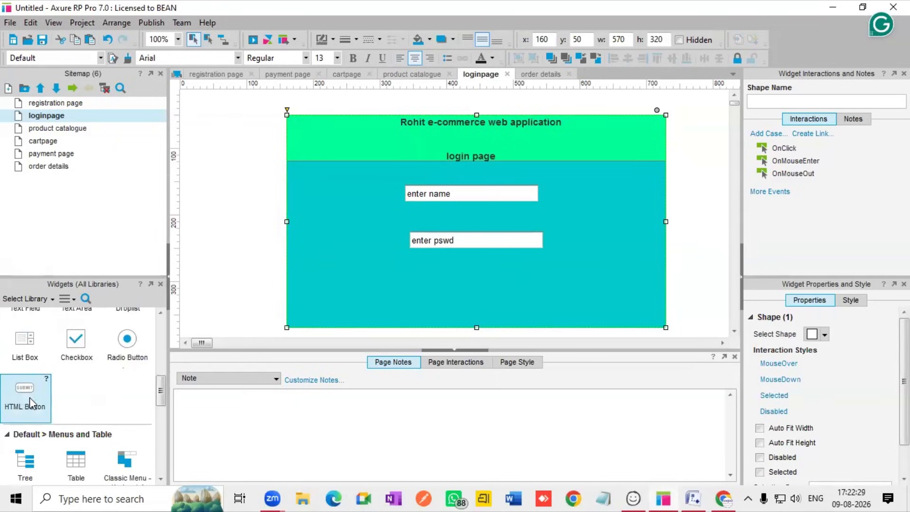
pyautogui.scroll(2, 77, 389)
pyautogui.scroll(-2, 71, 390)
pyautogui.scroll(2, 28, 396)
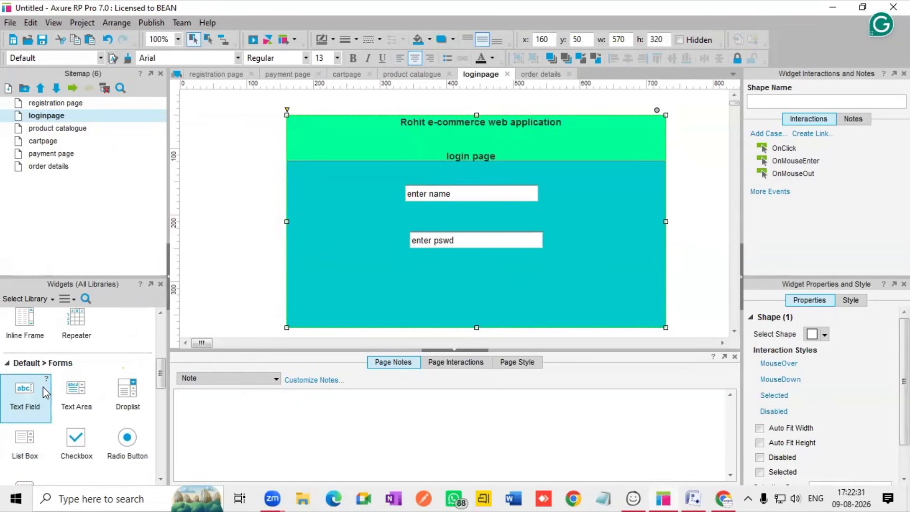
pyautogui.scroll(-2, 30, 390)
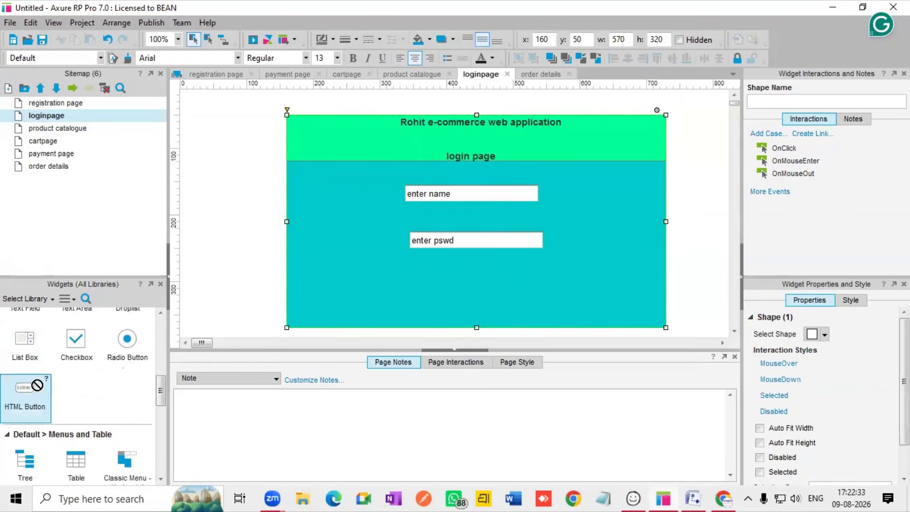
pyautogui.scroll(3, 31, 391)
pyautogui.scroll(4, 47, 392)
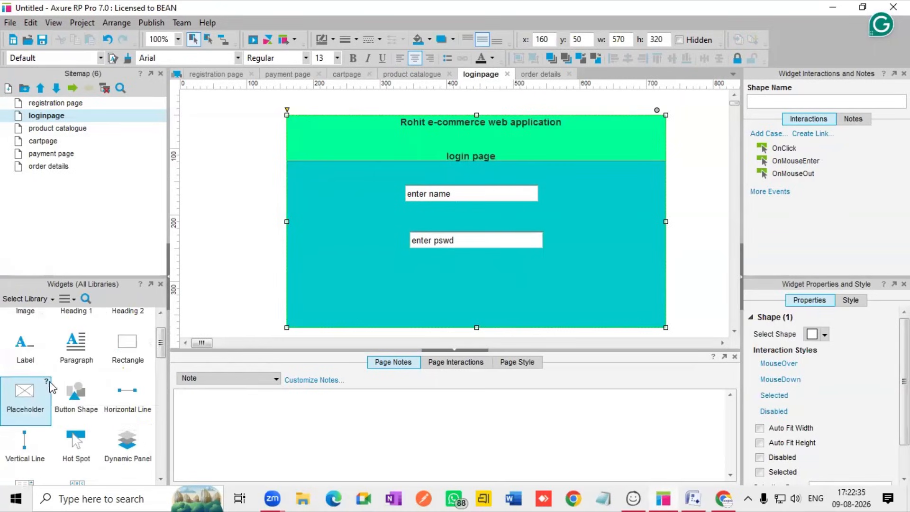
pyautogui.moveTo(74, 389); pyautogui.dragTo(476, 257)
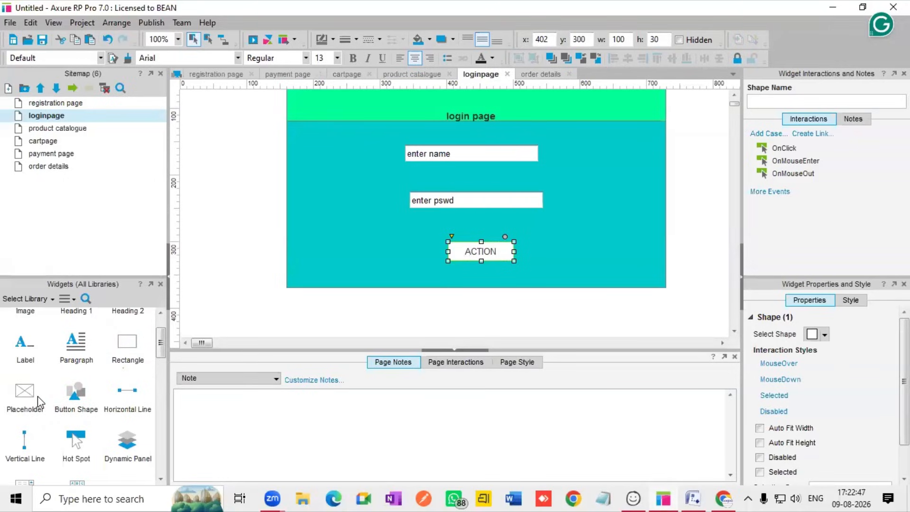
# - Change the shape of the ACTION button to a right-pointing triangle
pyautogui.scroll(-2, 71, 408)
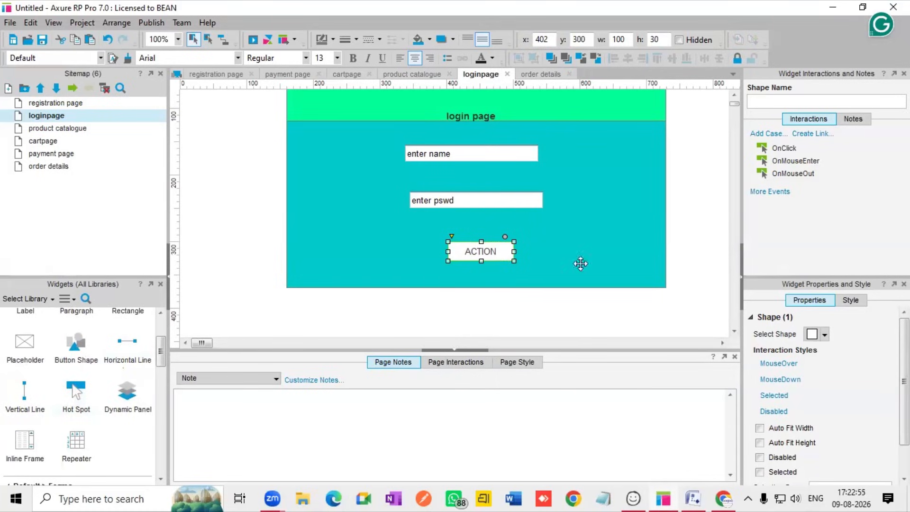
pyautogui.click(824, 334)
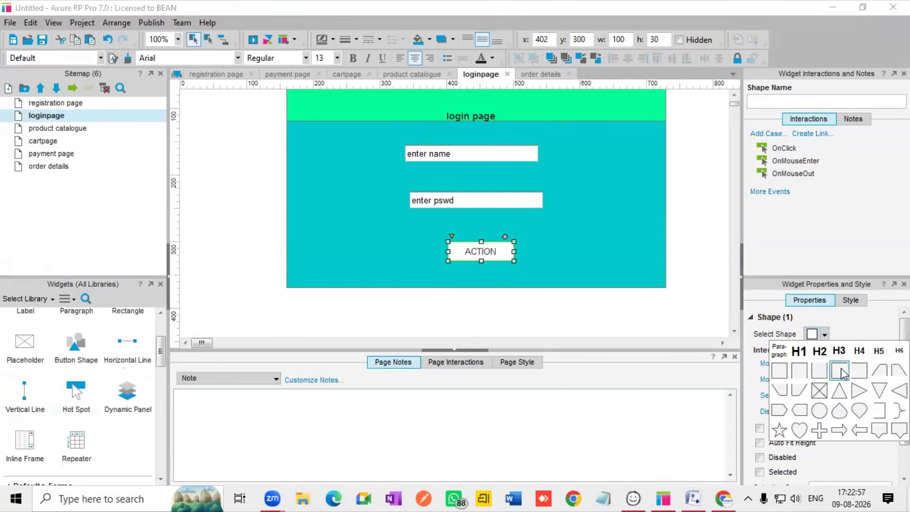
pyautogui.click(859, 392)
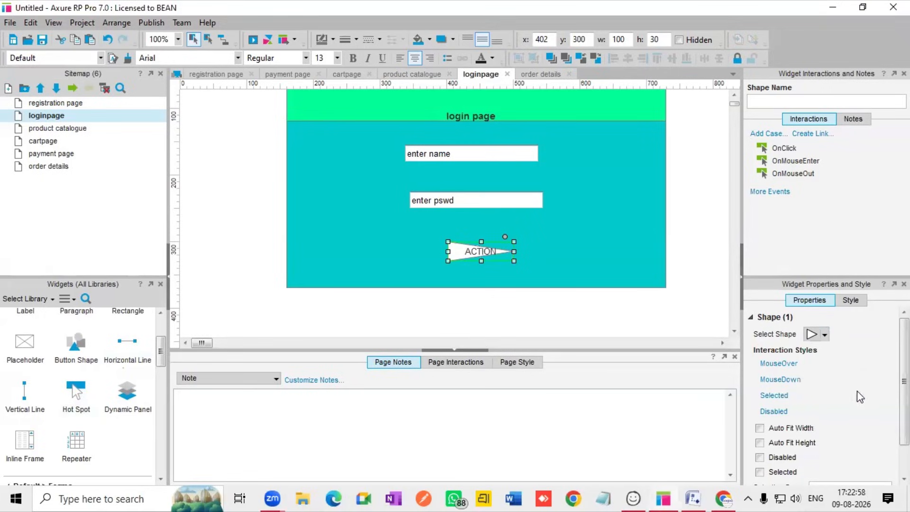
# - Change the ACTION button to a left-pointing tag shape and give its MouseOver style a green outer shadow
pyautogui.click(825, 335)
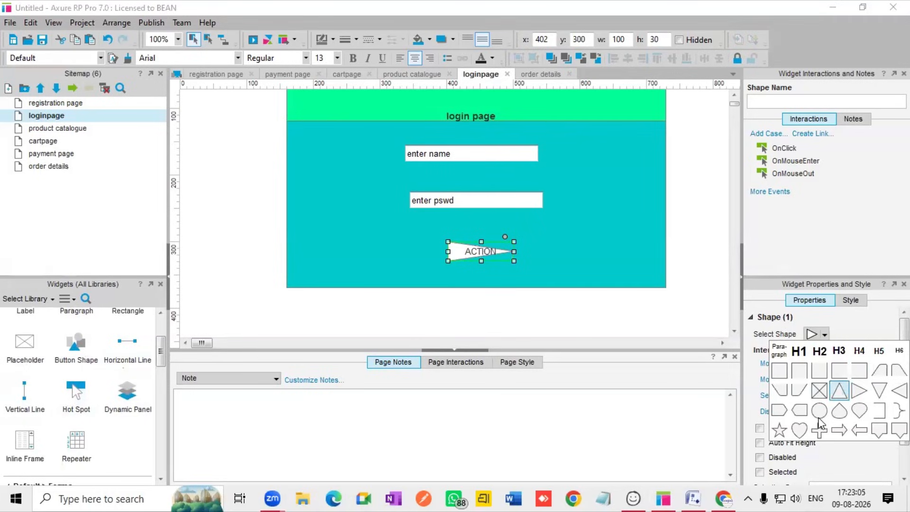
pyautogui.click(800, 410)
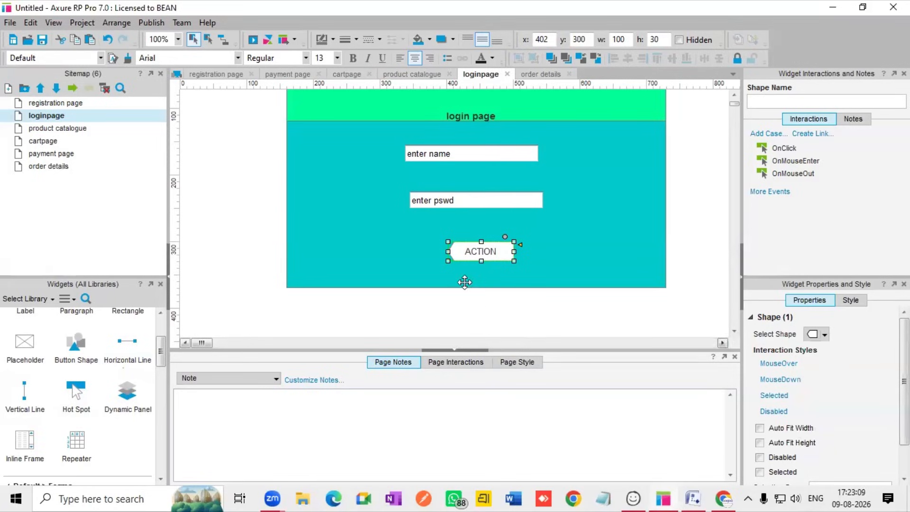
pyautogui.click(779, 364)
pyautogui.scroll(-5, 674, 232)
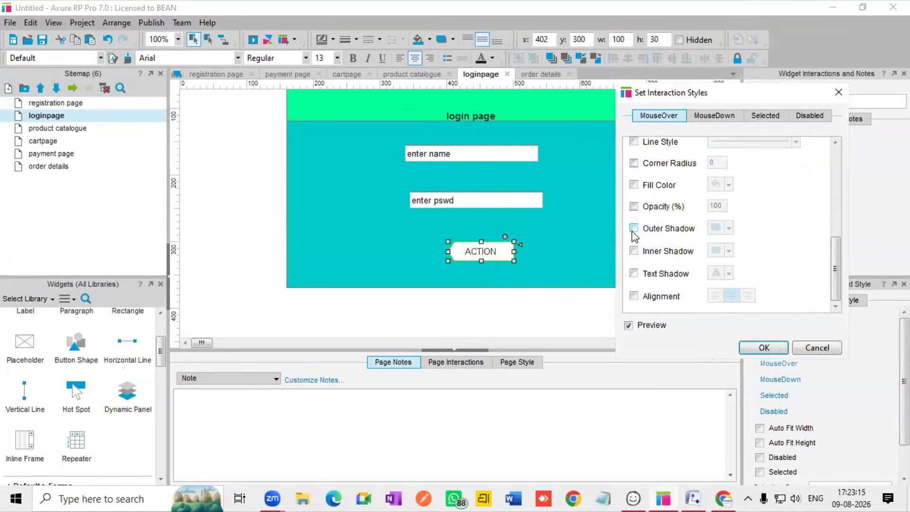
pyautogui.click(634, 229)
pyautogui.click(729, 229)
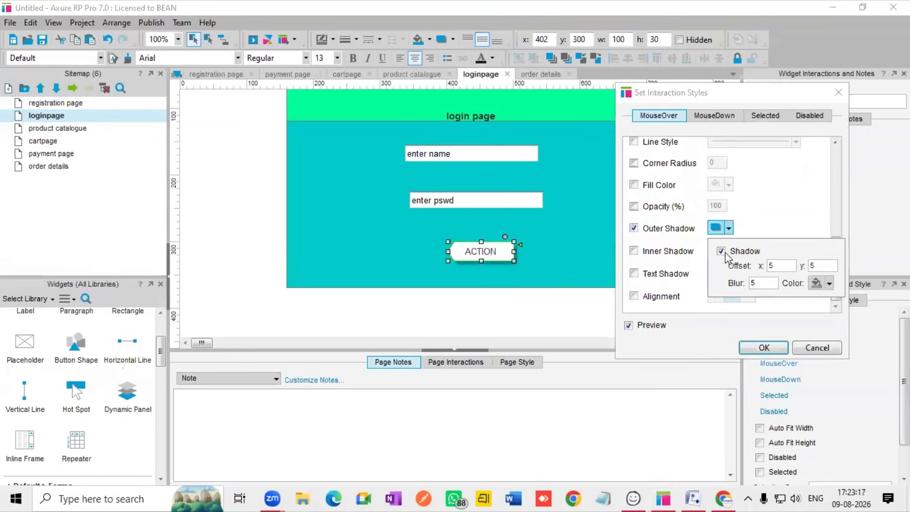
pyautogui.click(829, 283)
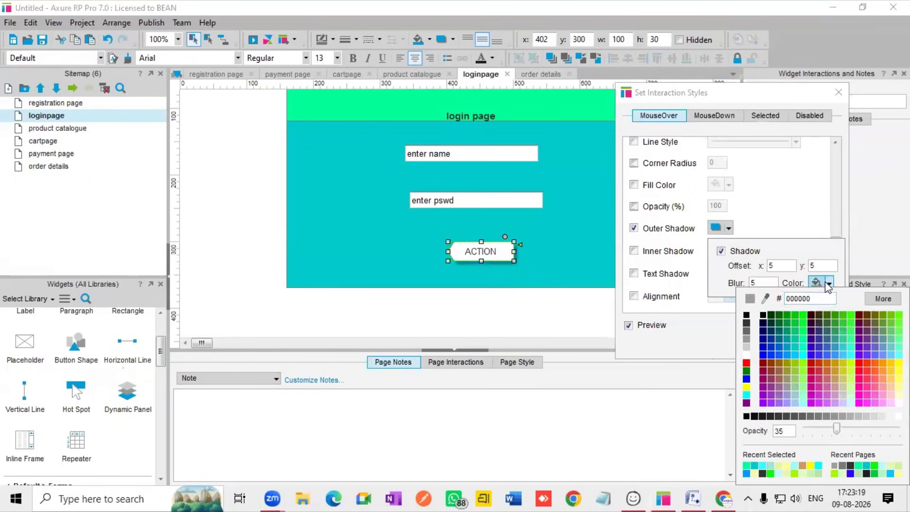
pyautogui.click(849, 318)
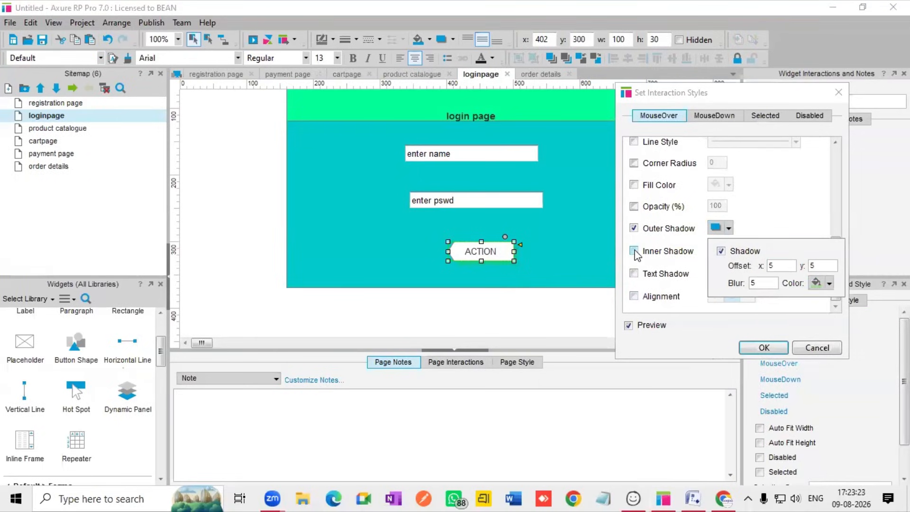
pyautogui.click(546, 252)
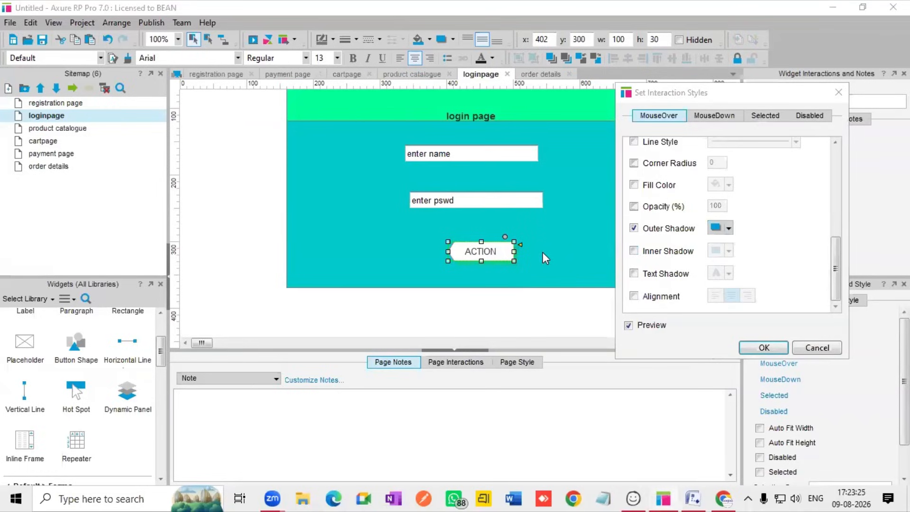
pyautogui.click(761, 348)
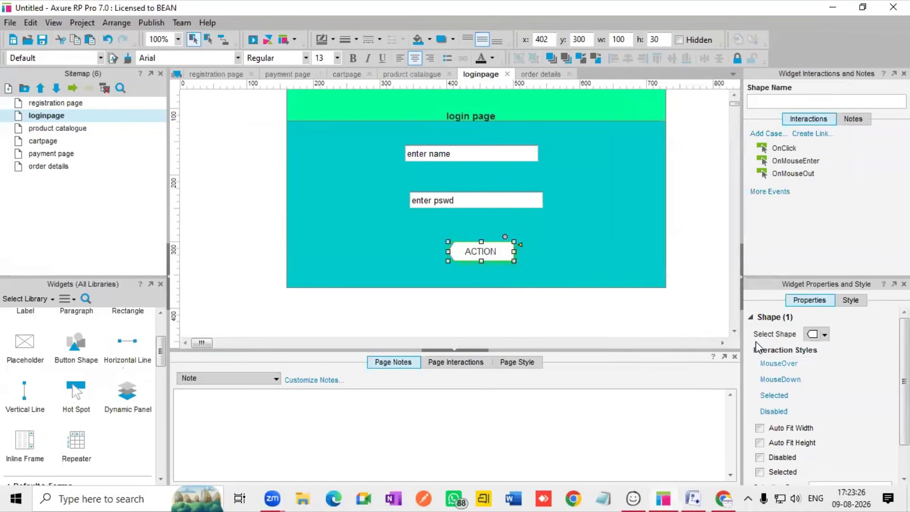
# - Copy the e-commerce web application title from the loginpage header into the green header of the product catalogue page
pyautogui.click(594, 271)
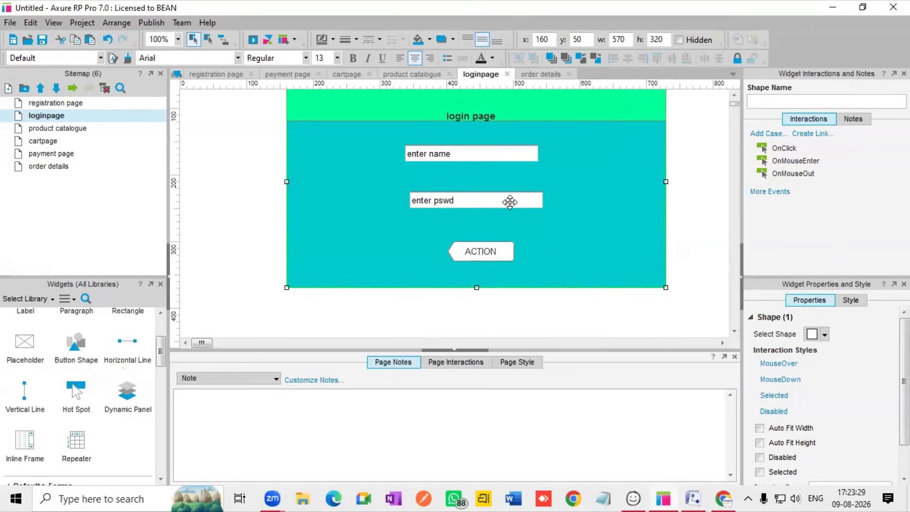
pyautogui.scroll(1, 507, 199)
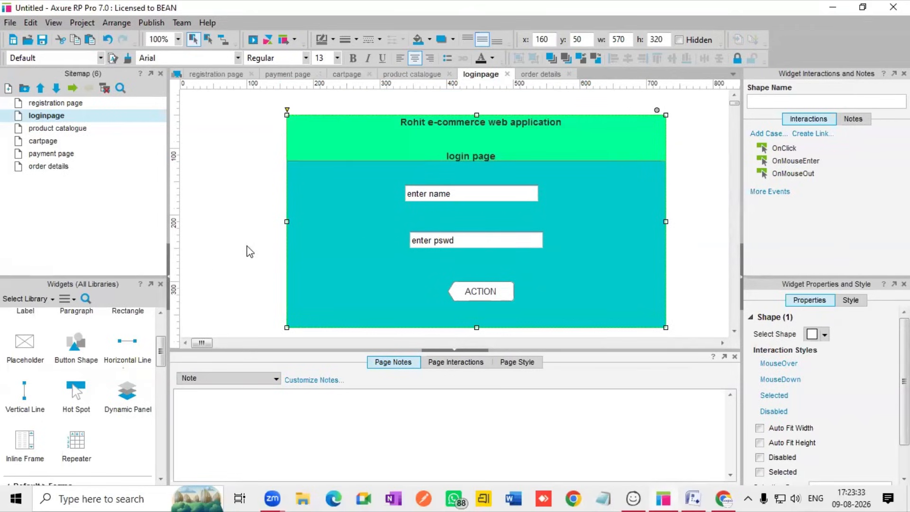
pyautogui.click(86, 129)
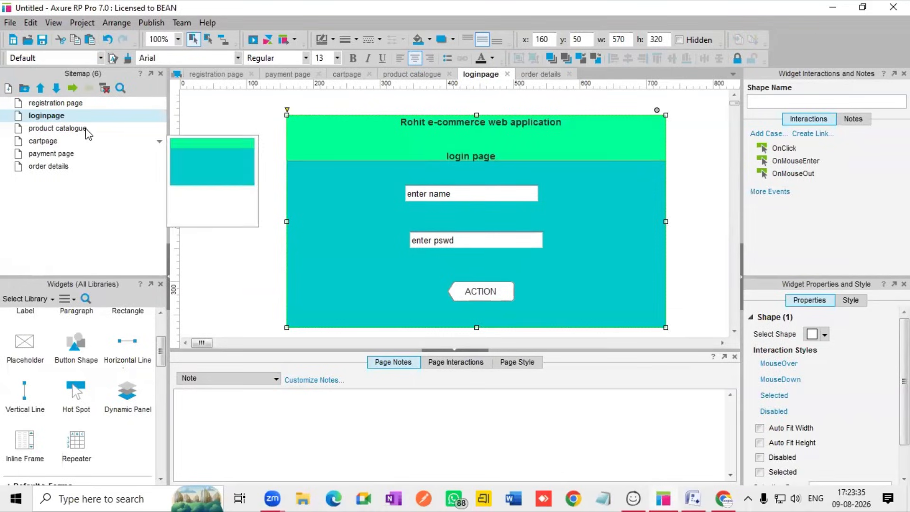
pyautogui.doubleClick(86, 129)
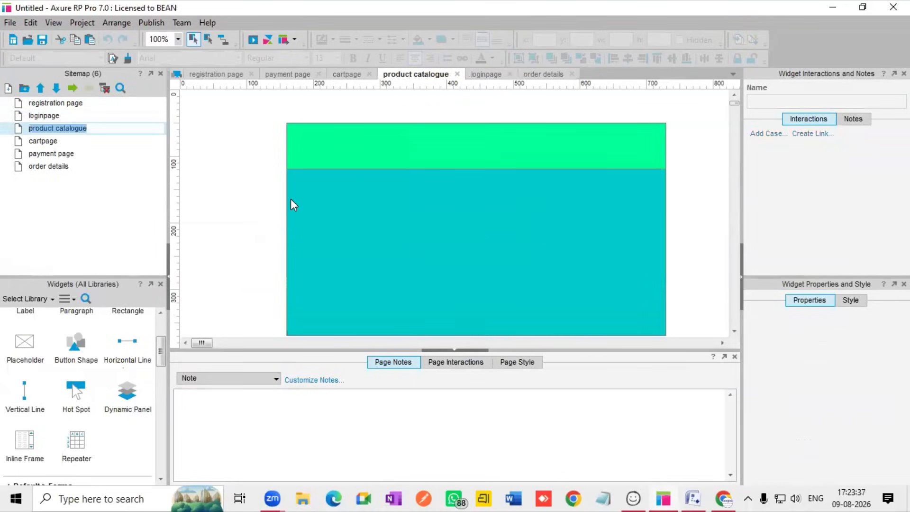
pyautogui.click(368, 221)
pyautogui.doubleClick(71, 116)
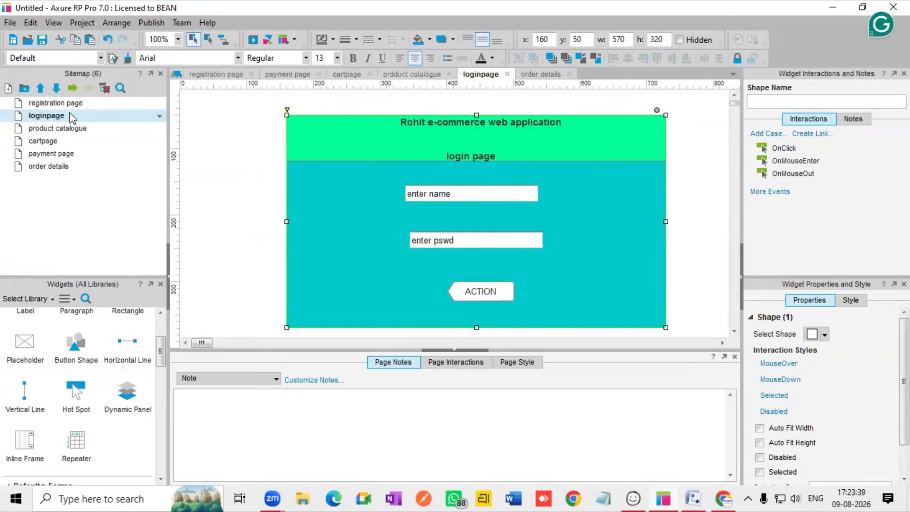
pyautogui.click(483, 124)
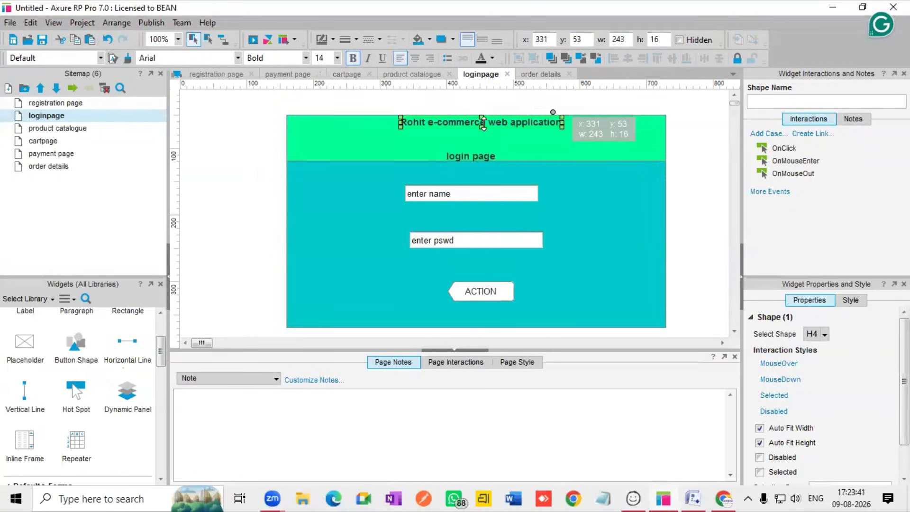
pyautogui.doubleClick(77, 127)
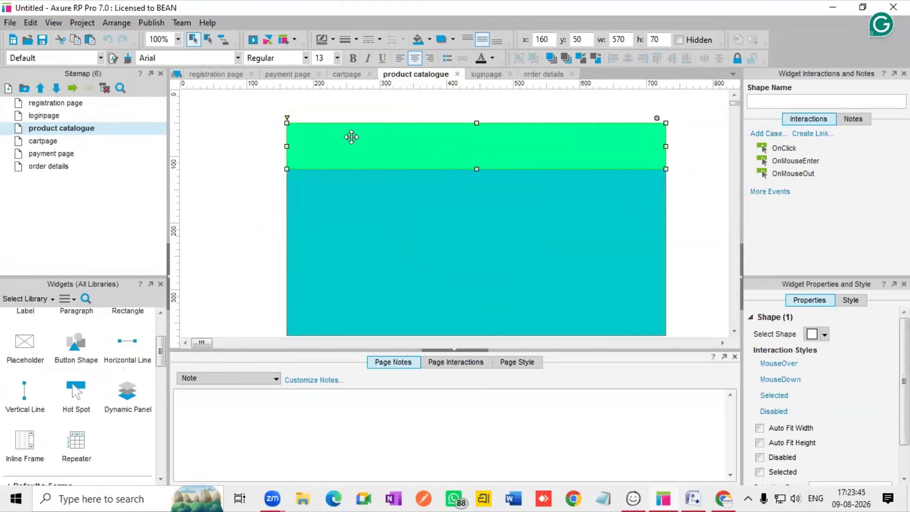
pyautogui.hotkey('ctrl', 'v')
pyautogui.click(352, 212)
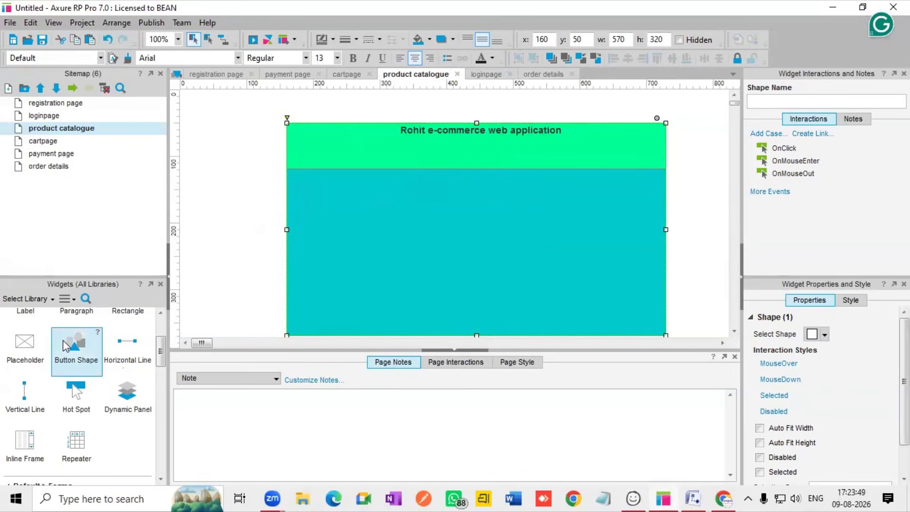
# - Place an Image widget below the product catalogue header at x 200, y 130 and resize it to 80 by 70
pyautogui.scroll(-4, 66, 346)
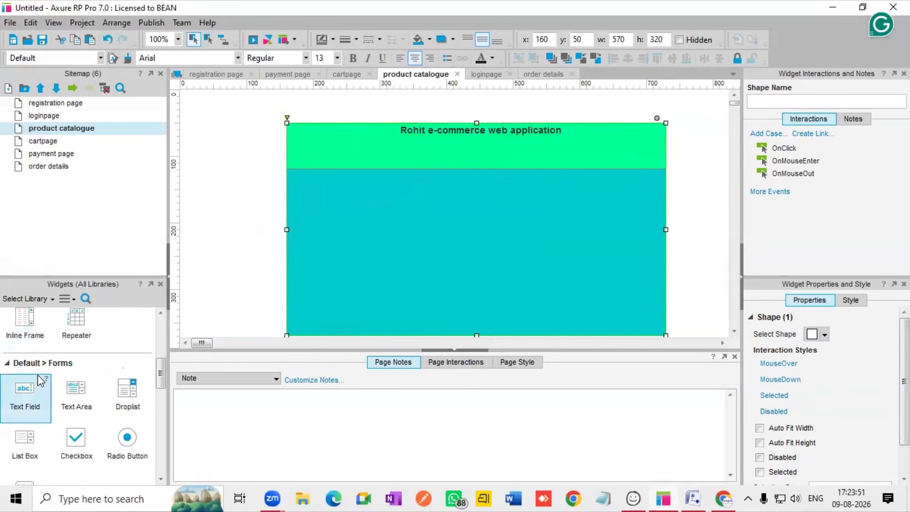
pyautogui.scroll(-1, 38, 374)
pyautogui.scroll(6, 44, 357)
pyautogui.scroll(4, 44, 356)
pyautogui.moveTo(14, 358); pyautogui.dragTo(317, 177)
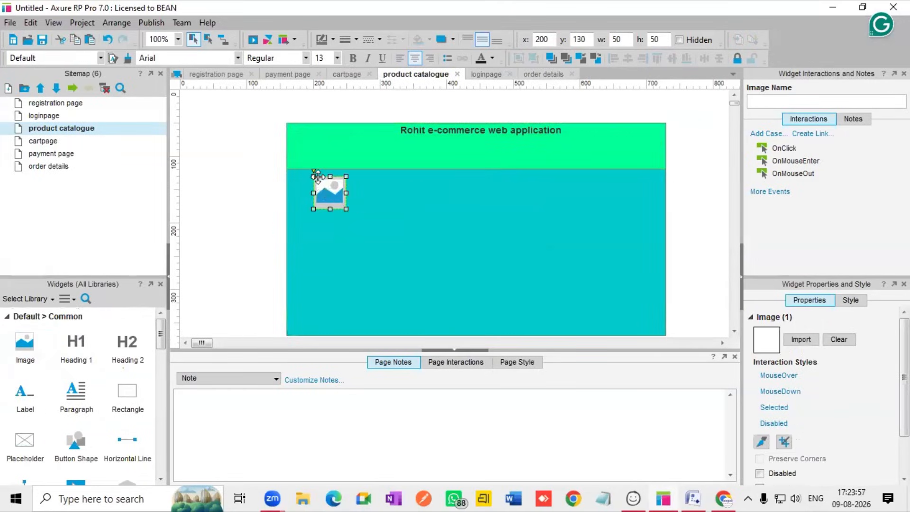
pyautogui.moveTo(347, 208); pyautogui.dragTo(367, 222)
pyautogui.click(379, 209)
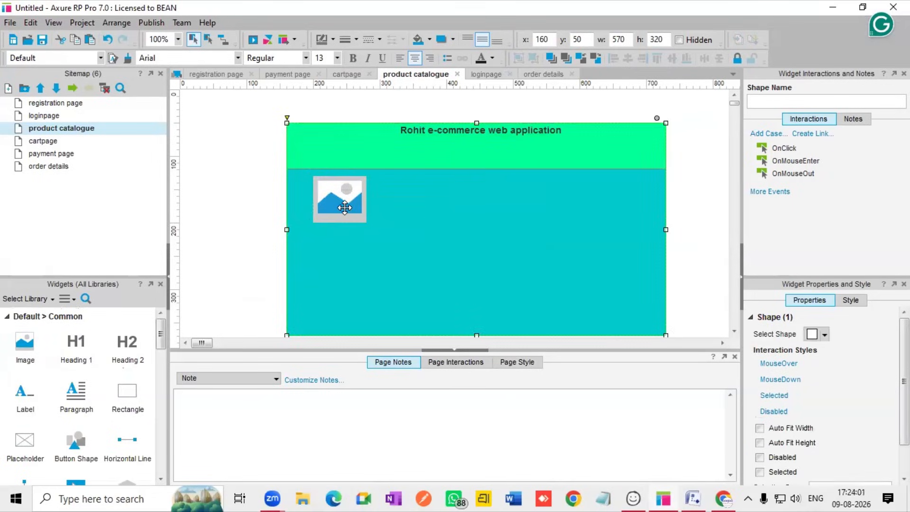
pyautogui.doubleClick(346, 207)
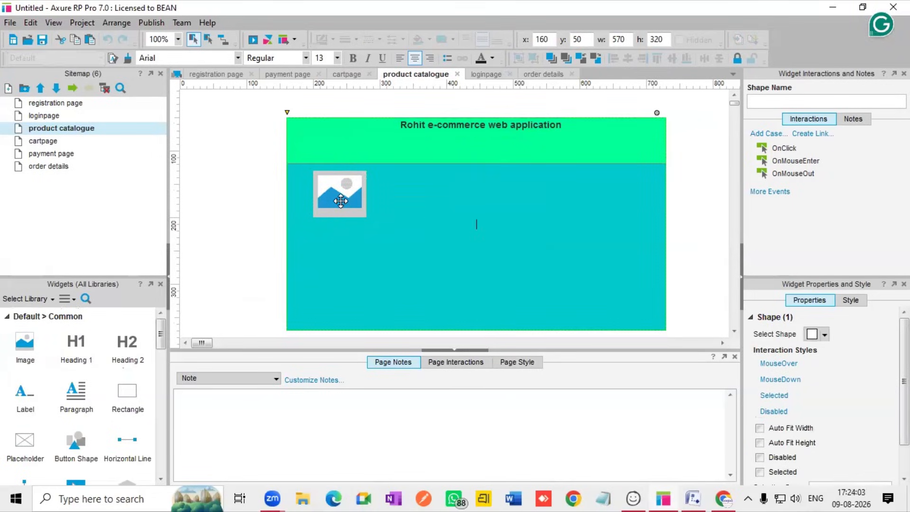
pyautogui.doubleClick(341, 201)
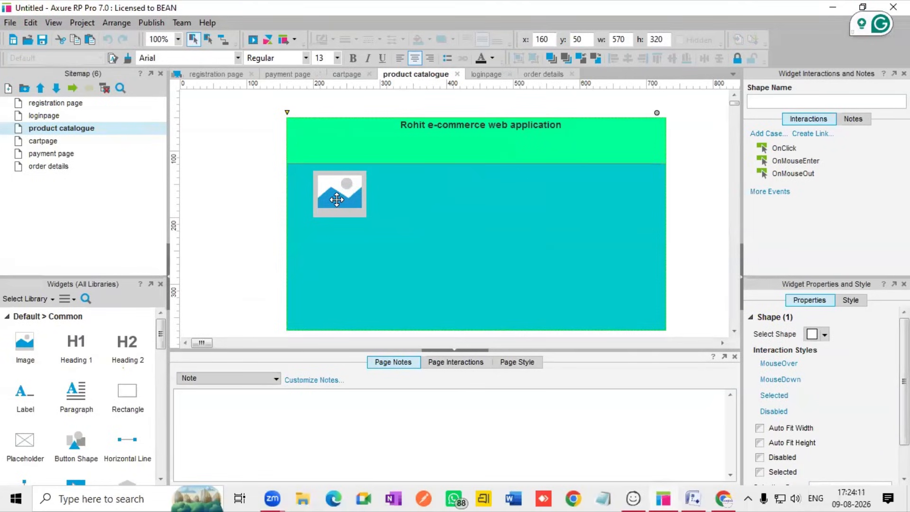
pyautogui.press('Escape')
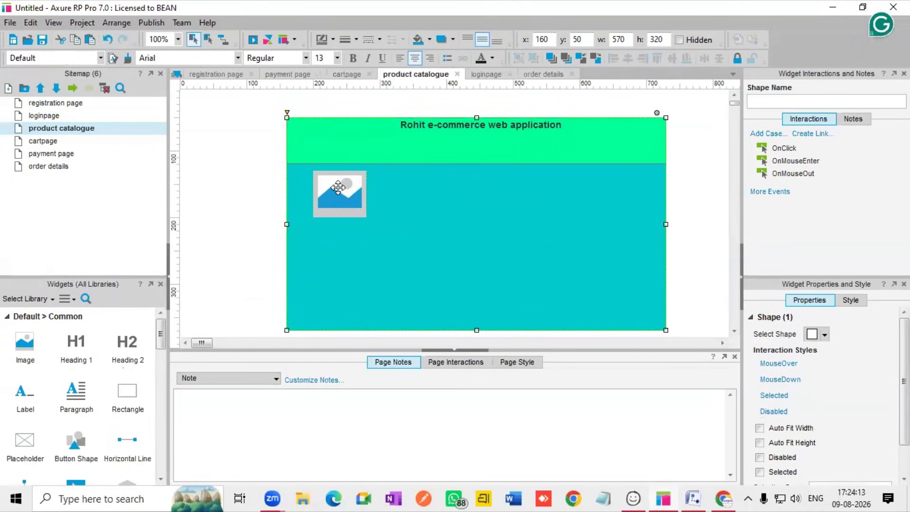
pyautogui.click(338, 188)
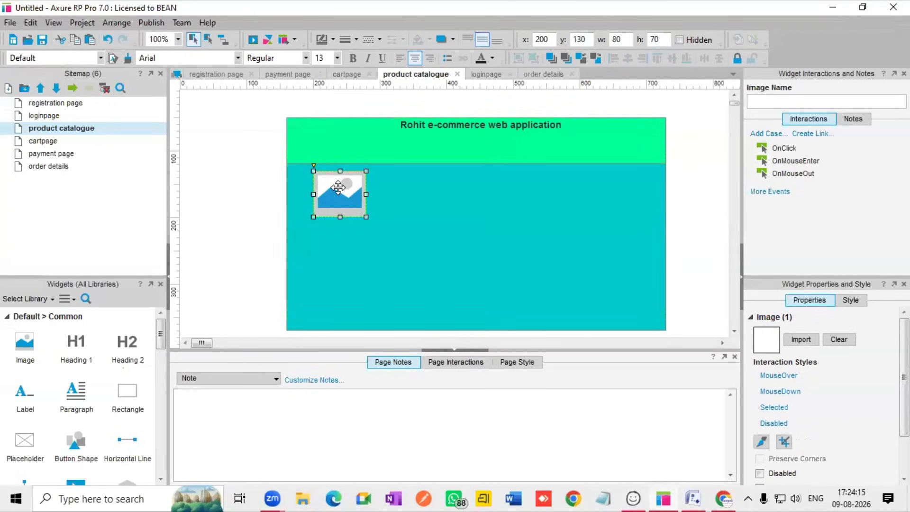
pyautogui.doubleClick(339, 188)
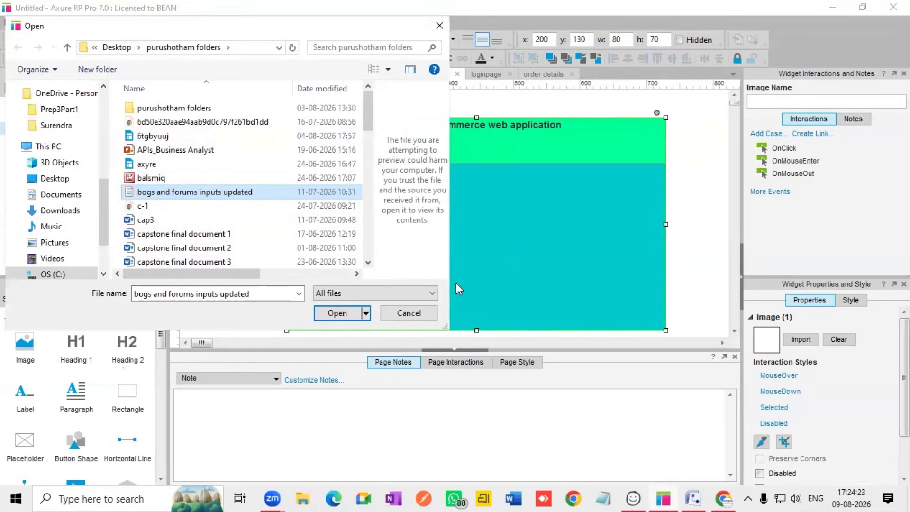
pyautogui.click(435, 27)
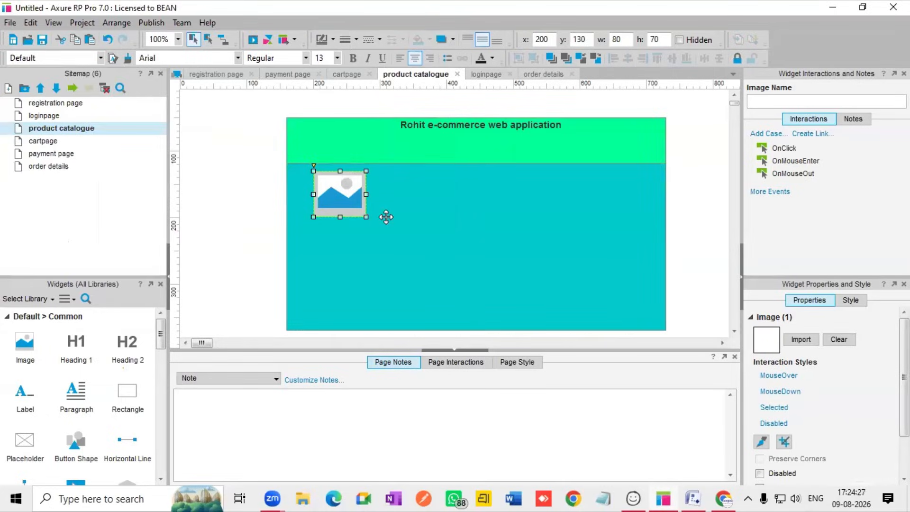
# - Duplicate the image placeholder twice, placing one copy mid-page at about x 412, y 120 and the other near the blue area's right edge
pyautogui.scroll(-1, 11, 400)
pyautogui.scroll(-2, 18, 397)
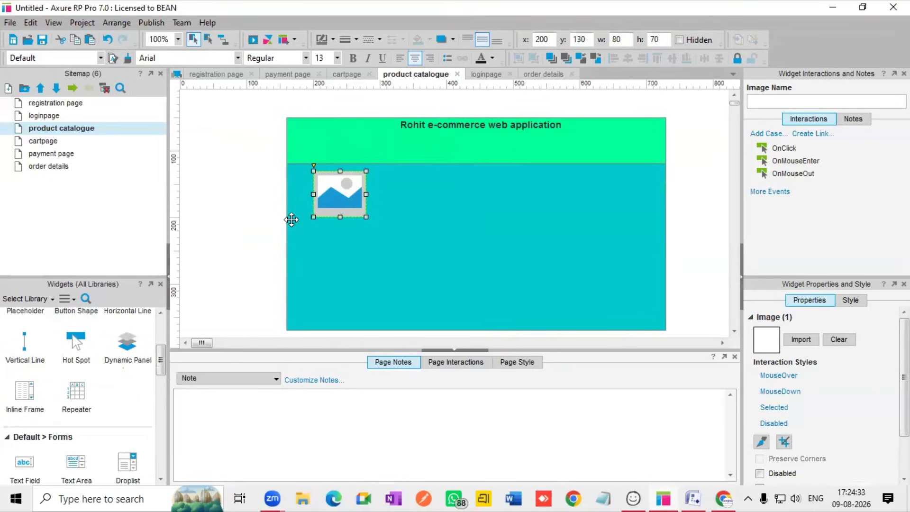
pyautogui.hotkey('ctrl', 'd')
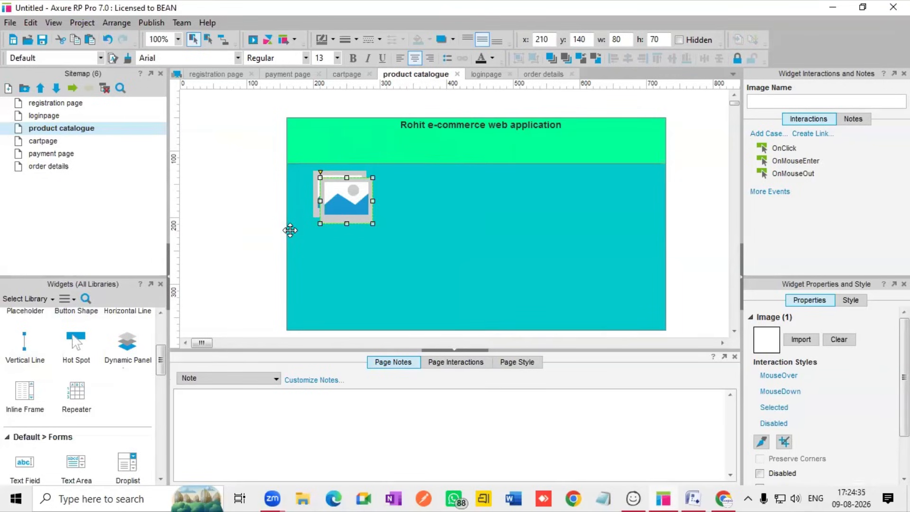
pyautogui.hotkey('ctrl', 'd')
pyautogui.moveTo(361, 212); pyautogui.dragTo(627, 191)
pyautogui.moveTo(360, 206); pyautogui.dragTo(492, 182)
# - Add a text field below the first image placeholder at x 170, y 210
pyautogui.scroll(-3, 24, 369)
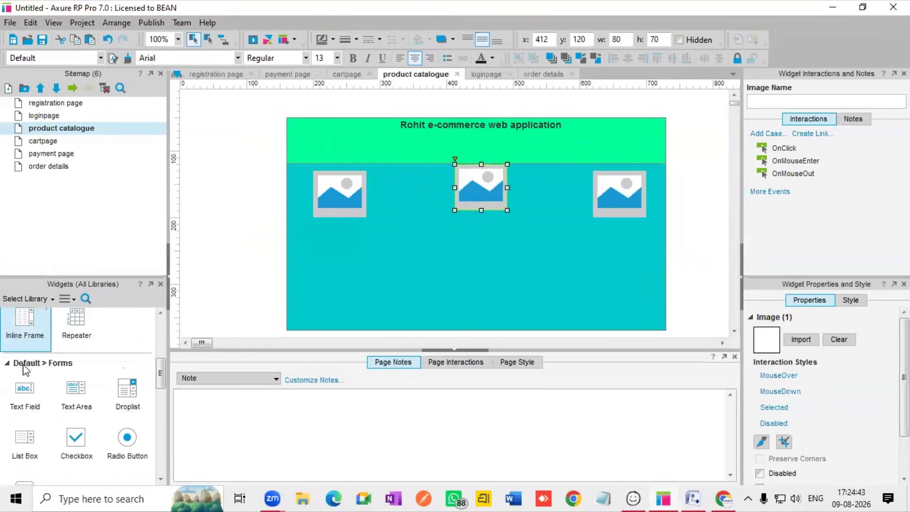
pyautogui.scroll(-1, 24, 369)
pyautogui.moveTo(31, 366); pyautogui.dragTo(46, 365)
pyautogui.moveTo(331, 289); pyautogui.dragTo(294, 214)
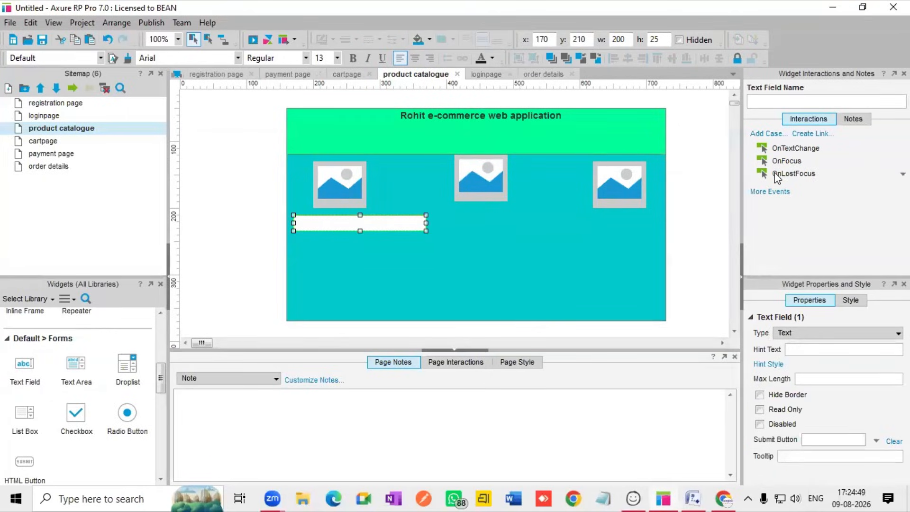
# - Duplicate the text field twice and place the copies below the other two images, at about x 352, y 220 and x 530, y 220
pyautogui.hotkey('ctrl', 'd')
pyautogui.hotkey('ctrl', 'd')
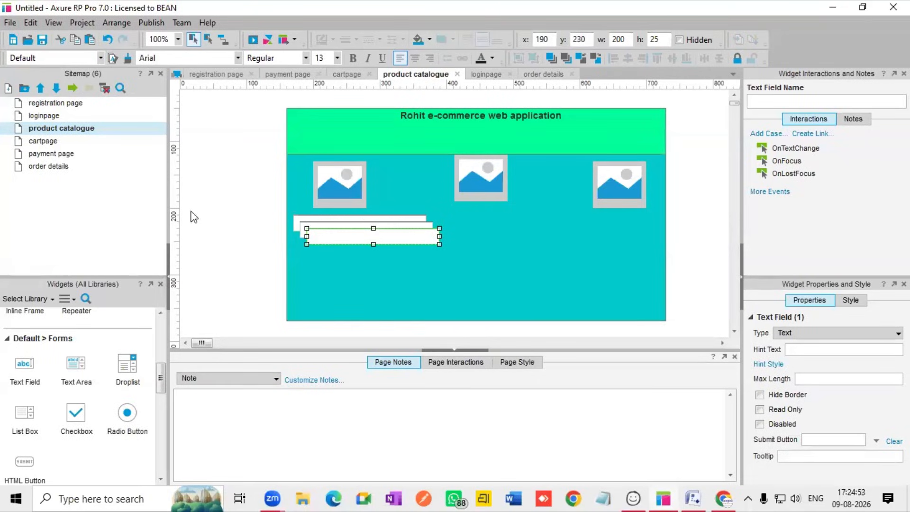
pyautogui.moveTo(344, 241); pyautogui.dragTo(337, 221)
# - Fill the three text fields below the images with "shirts", "pants" and "shoes", from left to right
pyautogui.doubleClick(334, 224)
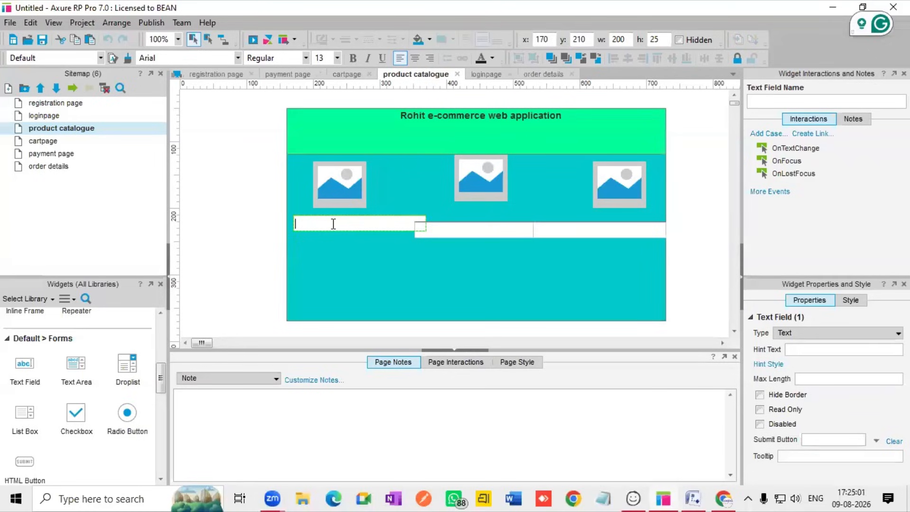
pyautogui.write('shirts')
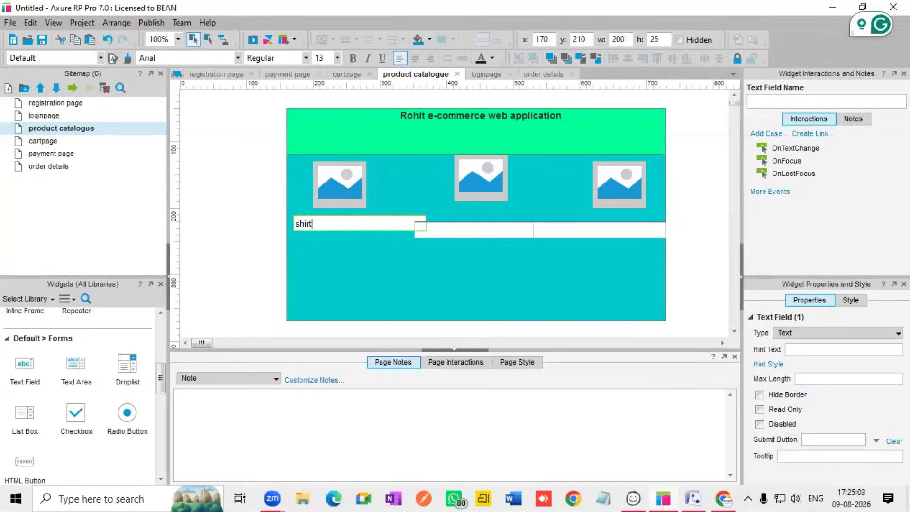
pyautogui.click(456, 234)
pyautogui.write('pants')
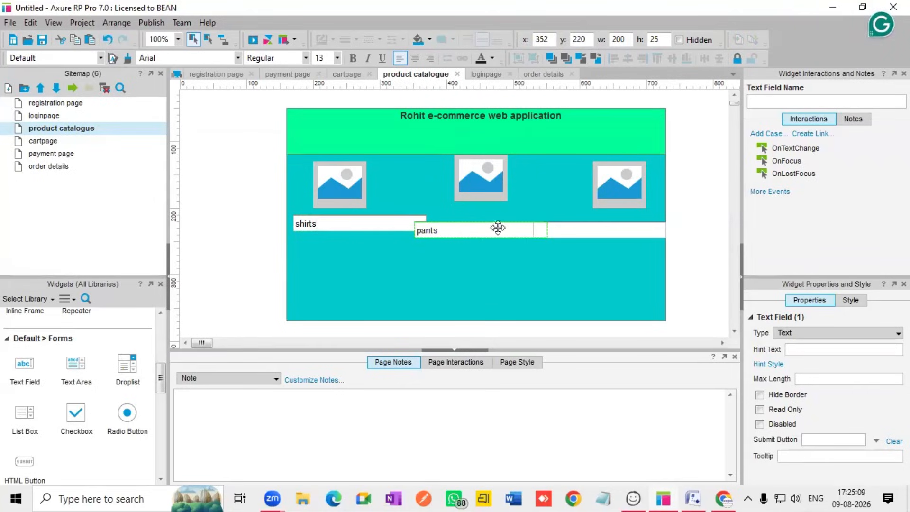
pyautogui.click(574, 230)
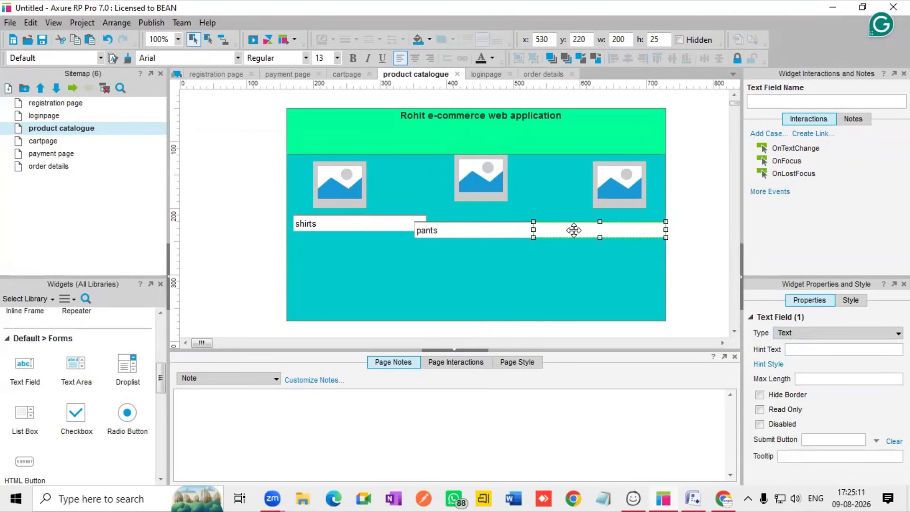
pyautogui.write('shoes')
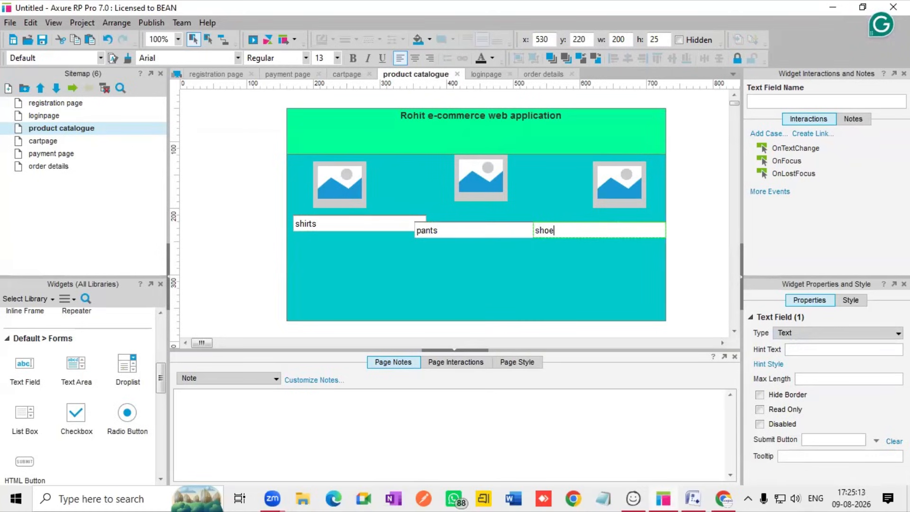
# - Narrow the shirts text field to about 100 wide and the pants field to about 150 wide, aligning both in one row
pyautogui.click(541, 260)
pyautogui.click(384, 221)
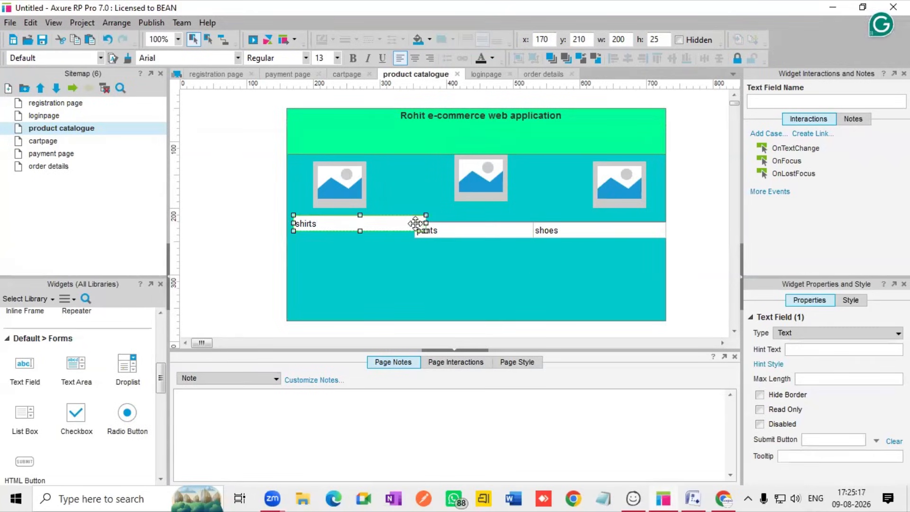
pyautogui.moveTo(425, 223); pyautogui.dragTo(360, 224)
pyautogui.click(439, 230)
pyautogui.moveTo(442, 231)
pyautogui.mouseDown()
pyautogui.moveTo(393, 223)
pyautogui.moveTo(427, 224)
pyautogui.mouseUp()
# - Move the middle image to x 380, y 130, and make the shoes field 150 wide at x 570, y 210
pyautogui.moveTo(467, 184); pyautogui.dragTo(451, 188)
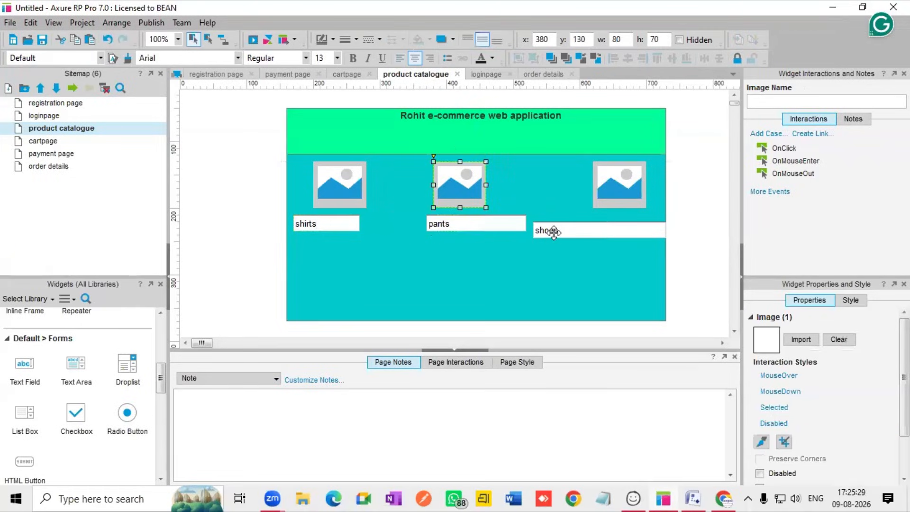
pyautogui.click(597, 231)
pyautogui.moveTo(666, 231); pyautogui.dragTo(641, 224)
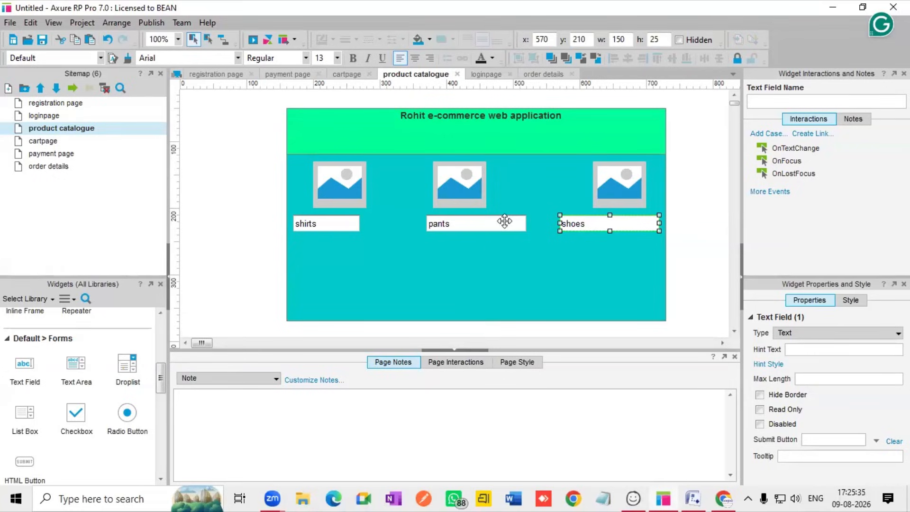
# - Place a droplist below the shirts text field at x 160, y 260
pyautogui.scroll(-2, 487, 239)
pyautogui.scroll(2, 493, 247)
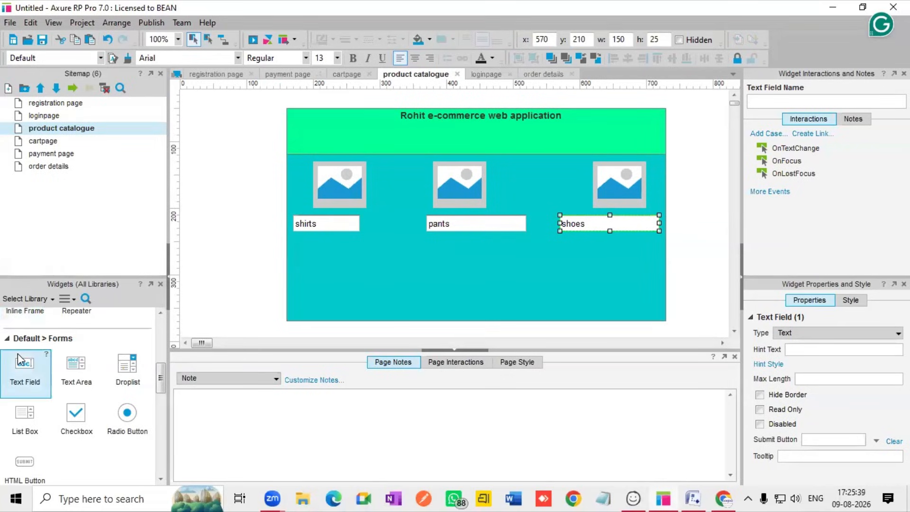
pyautogui.scroll(-1, 20, 361)
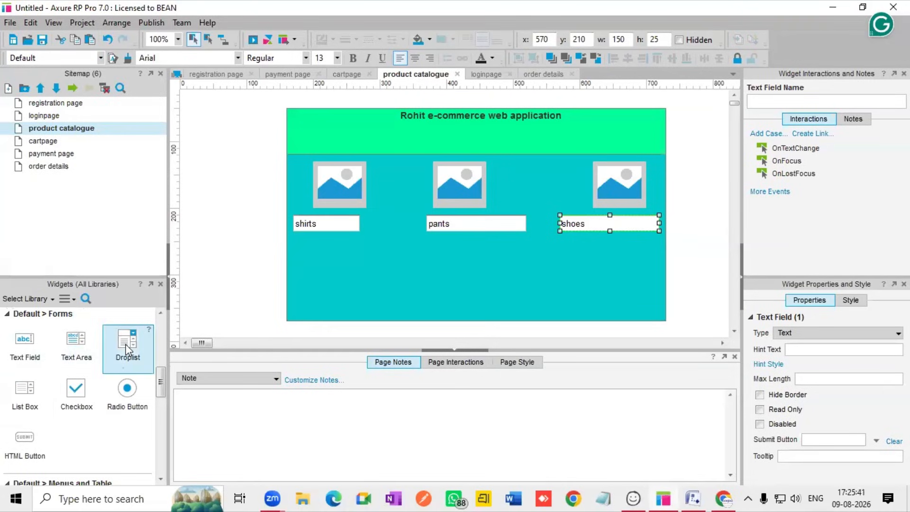
pyautogui.moveTo(127, 351); pyautogui.dragTo(287, 243)
# - Fill the new droplist with the options "select sizes", "m", "l", "xl" and "xxl"
pyautogui.doubleClick(298, 252)
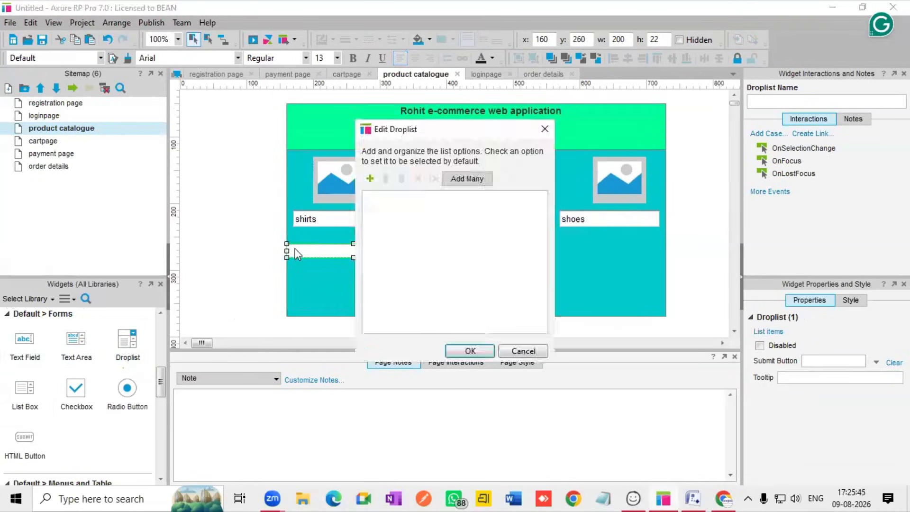
pyautogui.click(462, 181)
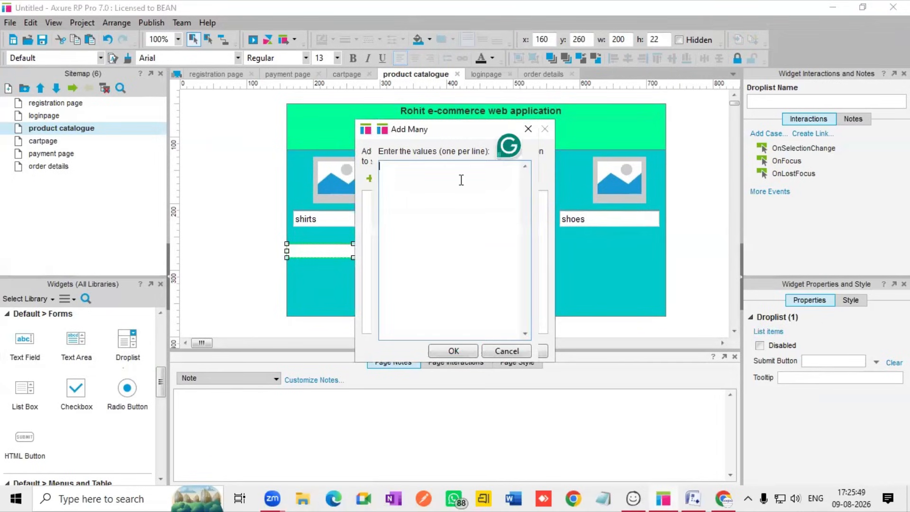
pyautogui.write('sel')
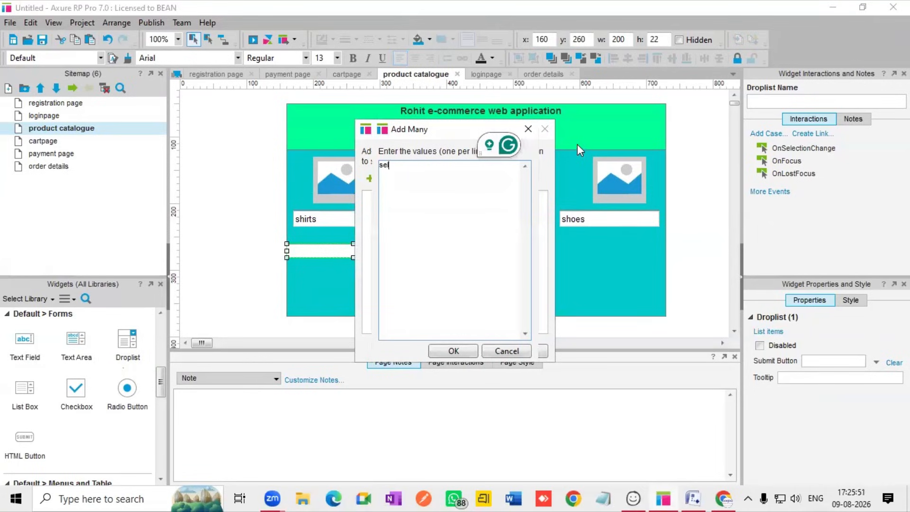
pyautogui.write('ect si')
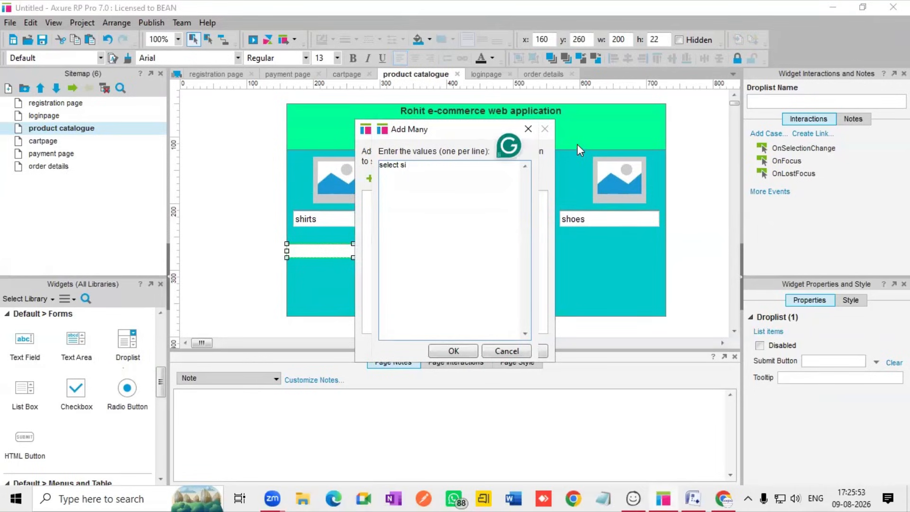
pyautogui.write('zes')
pyautogui.press('Return')
pyautogui.write('m')
pyautogui.press('Return')
pyautogui.write('l')
pyautogui.press('Return')
pyautogui.write('xl')
pyautogui.press('Return')
pyautogui.write('xxl')
pyautogui.click(462, 352)
pyautogui.click(468, 353)
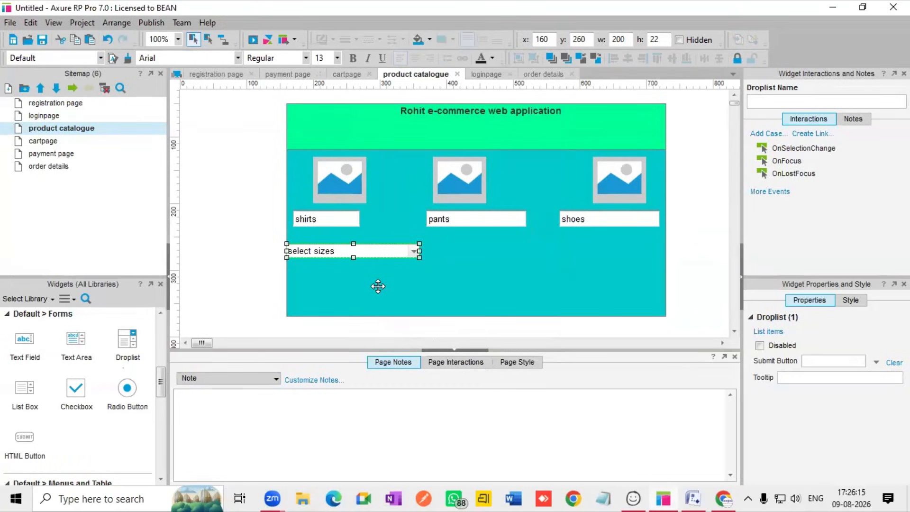
# - Duplicate the sizes droplist twice, placing one copy at x 530, y 260 and the other in the pants column in the same row
pyautogui.hotkey('ctrl', 'd')
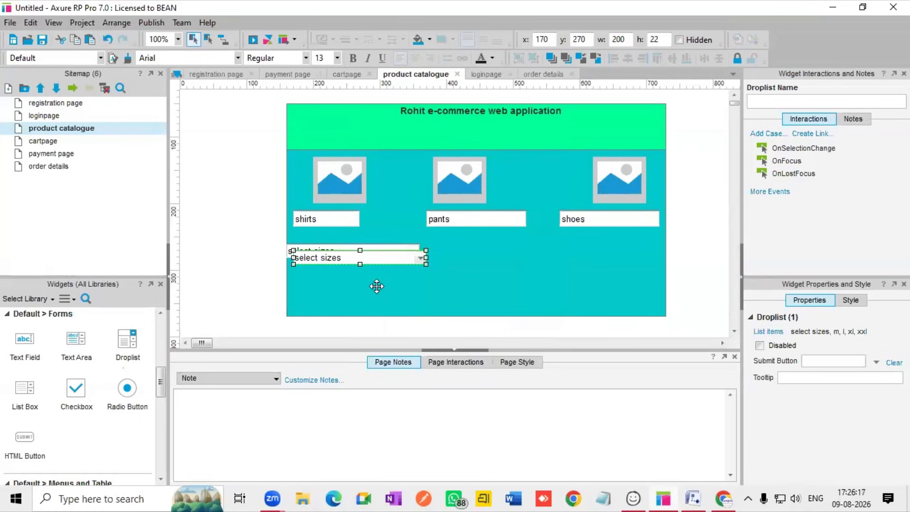
pyautogui.hotkey('ctrl', 'd')
pyautogui.moveTo(386, 264); pyautogui.dragTo(619, 252)
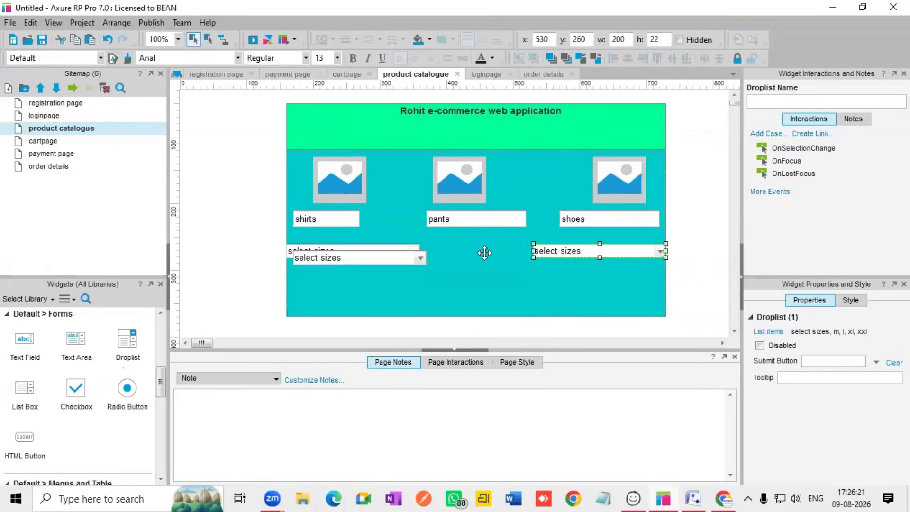
pyautogui.moveTo(393, 262); pyautogui.dragTo(532, 255)
# - Narrow the shirts sizes droplist to about 150 wide, and make the pants one 115 wide at x 345, y 260
pyautogui.click(416, 252)
pyautogui.moveTo(419, 251); pyautogui.dragTo(391, 252)
pyautogui.moveTo(476, 252); pyautogui.dragTo(455, 258)
pyautogui.moveTo(534, 251); pyautogui.dragTo(486, 259)
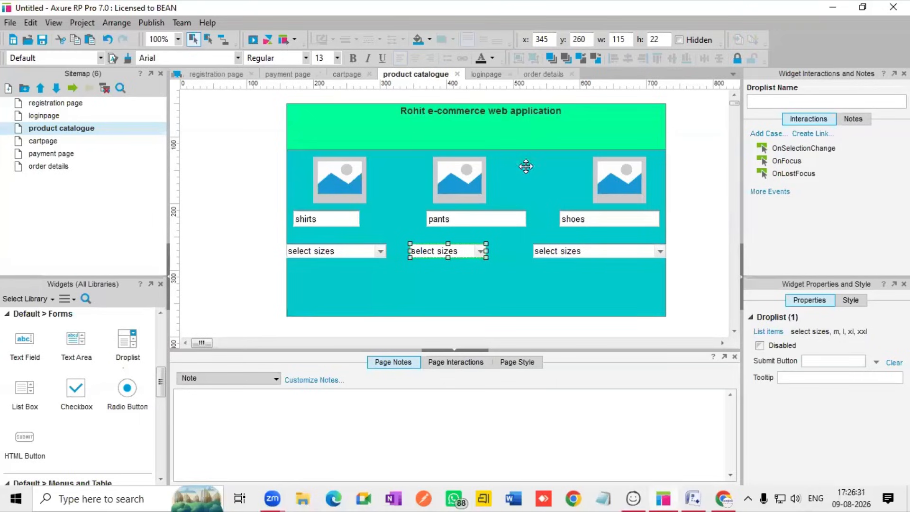
# - Enlarge the blue background to 660 wide and 350 high, and narrow the shoes sizes droplist to 130 wide at x 600
pyautogui.click(541, 152)
pyautogui.moveTo(666, 211); pyautogui.dragTo(726, 210)
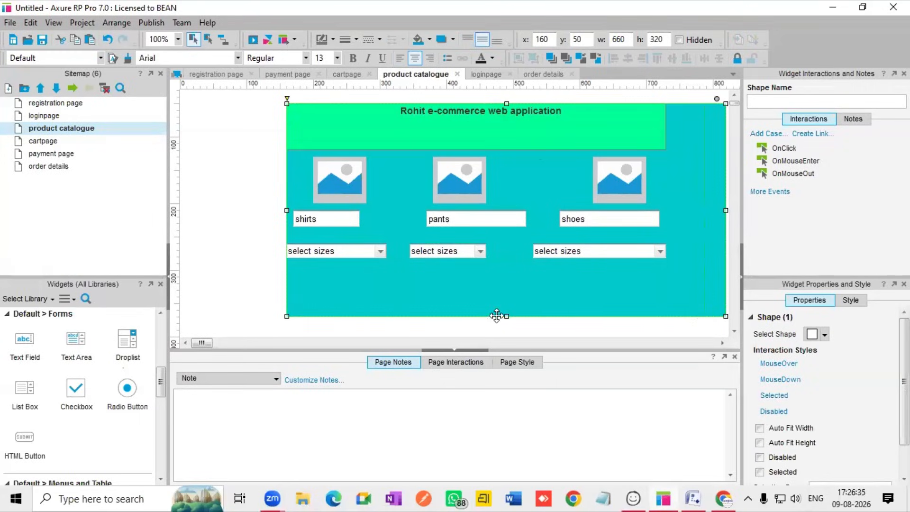
pyautogui.moveTo(496, 315); pyautogui.dragTo(493, 330)
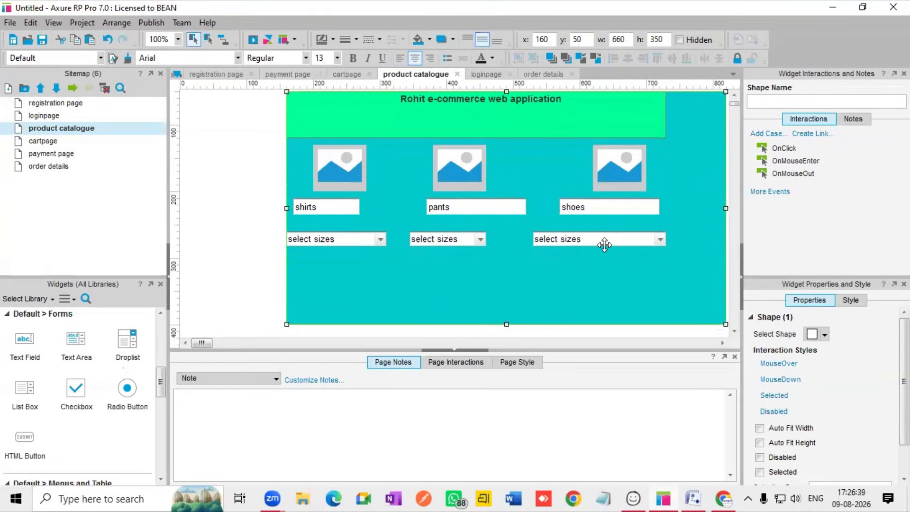
pyautogui.click(543, 239)
pyautogui.moveTo(532, 240); pyautogui.dragTo(579, 240)
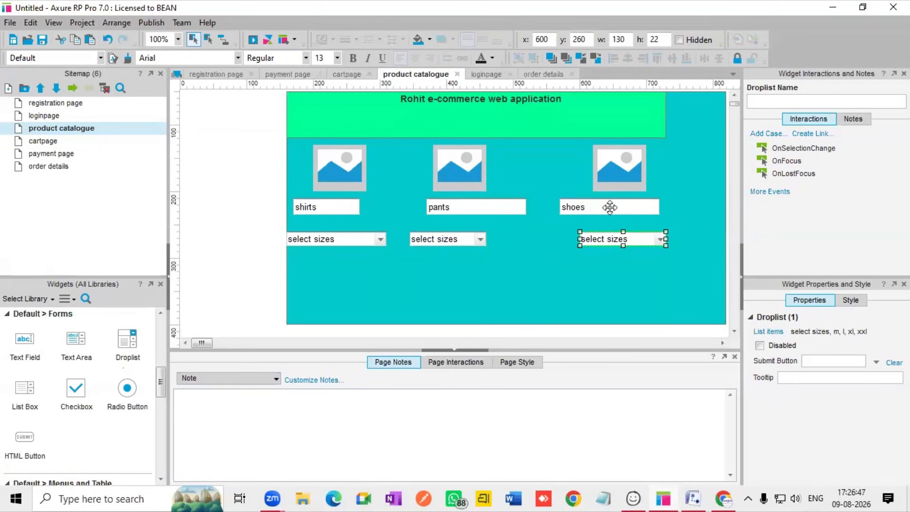
# - Add a droplist below the shirts sizes droplist at x 160, y 310 with the options "select brands", "nike", "puma" and "adidads"
pyautogui.click(41, 111)
pyautogui.click(36, 126)
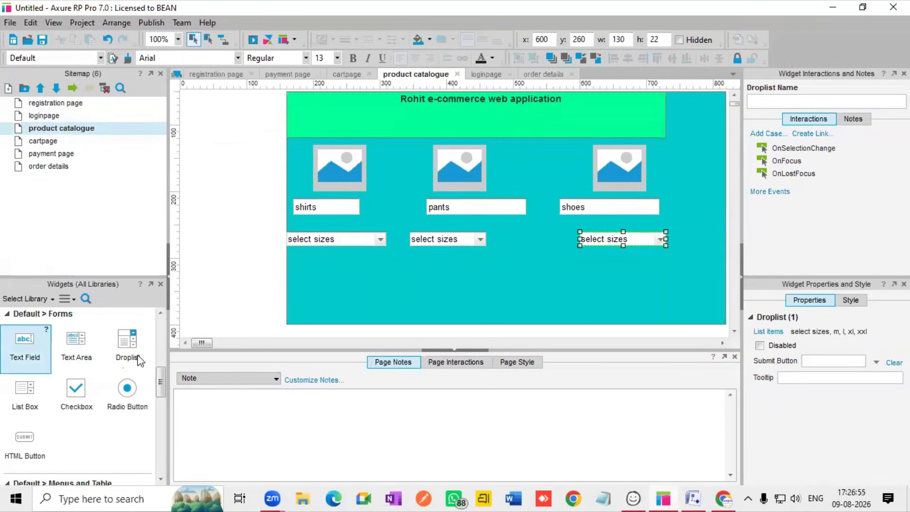
pyautogui.moveTo(152, 356); pyautogui.dragTo(290, 266)
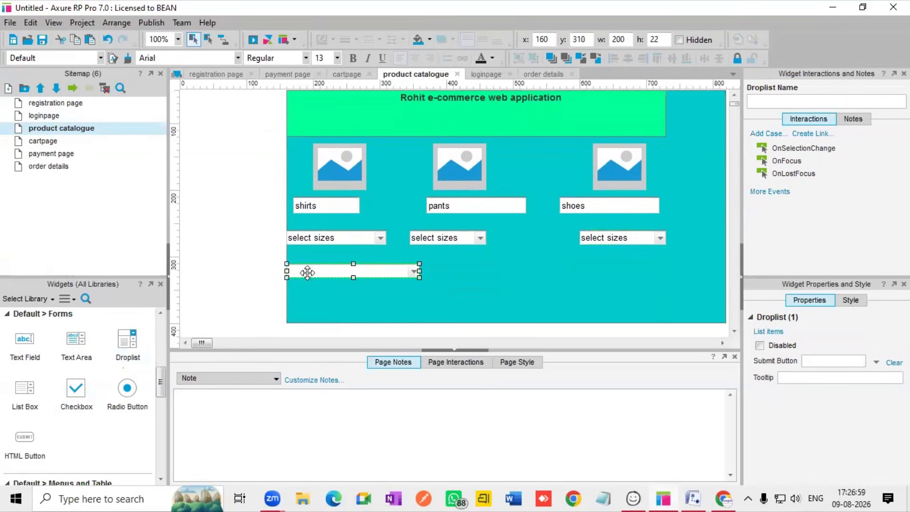
pyautogui.doubleClick(308, 272)
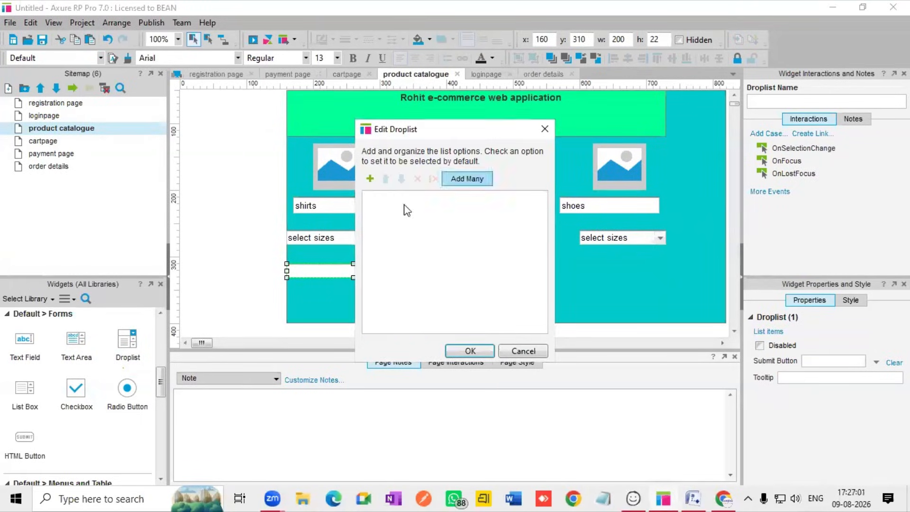
pyautogui.click(466, 180)
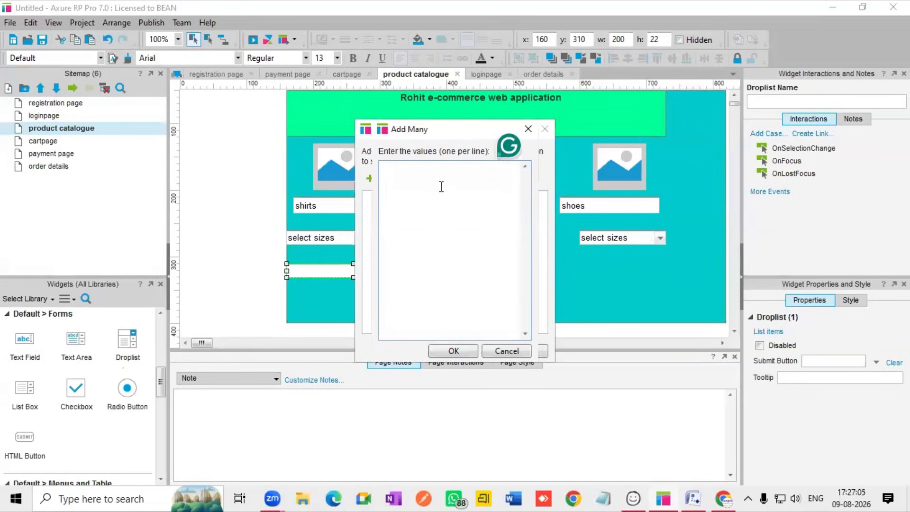
pyautogui.write('select')
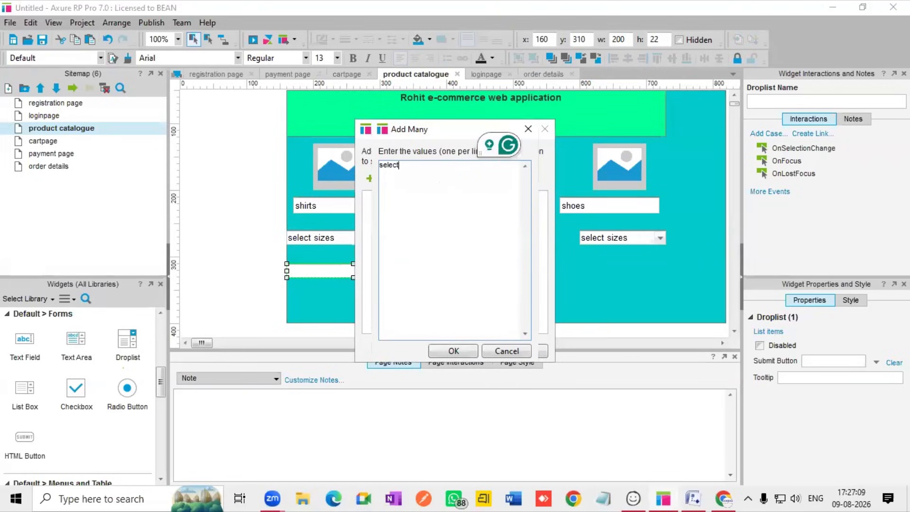
pyautogui.write(' brands')
pyautogui.press('Return')
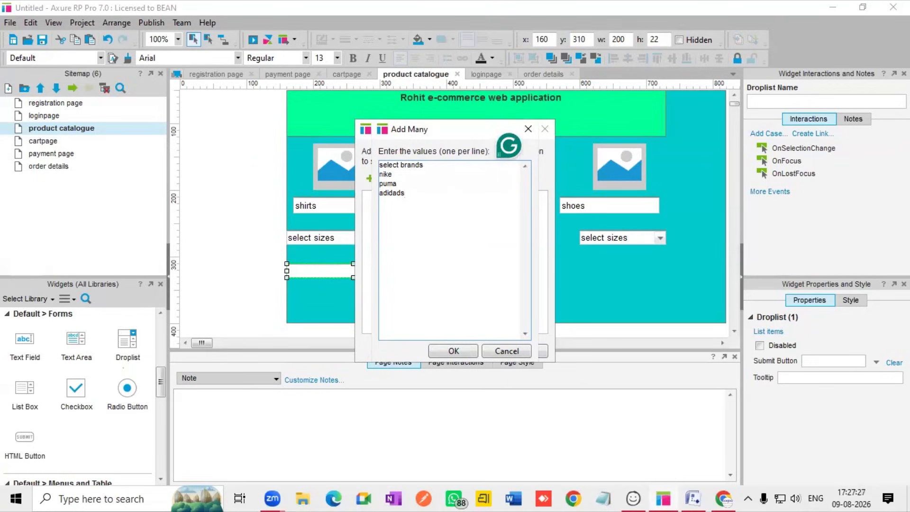
pyautogui.click(454, 351)
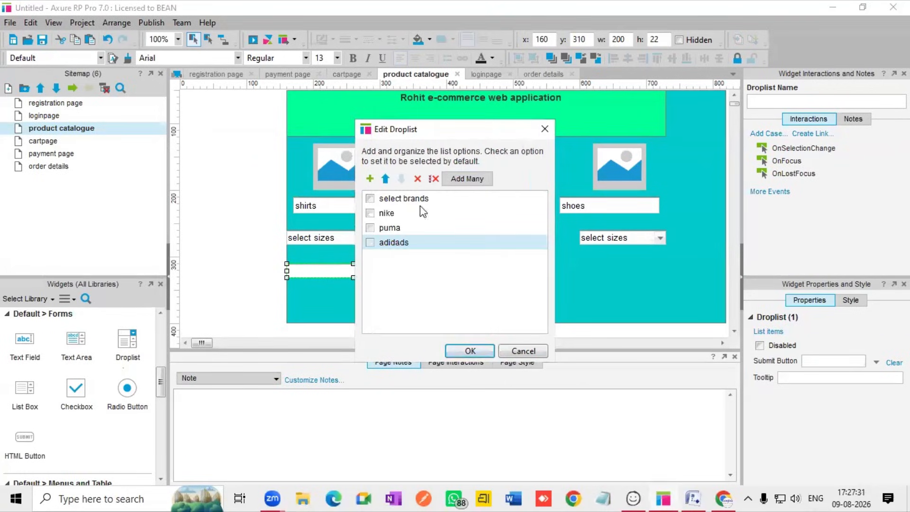
pyautogui.click(469, 351)
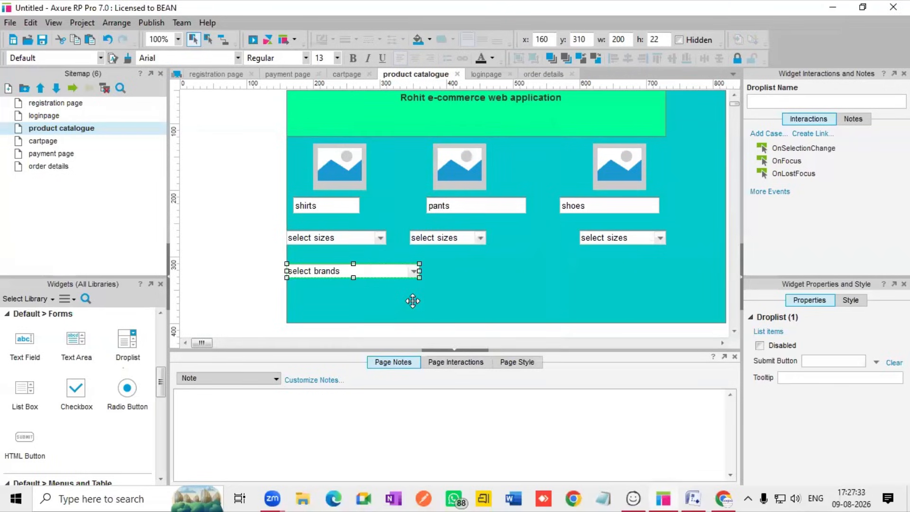
# - Duplicate the brands droplist twice and place the copies in the same row at x 560, y 310 and x 370, y 310
pyautogui.hotkey('ctrl', 'd')
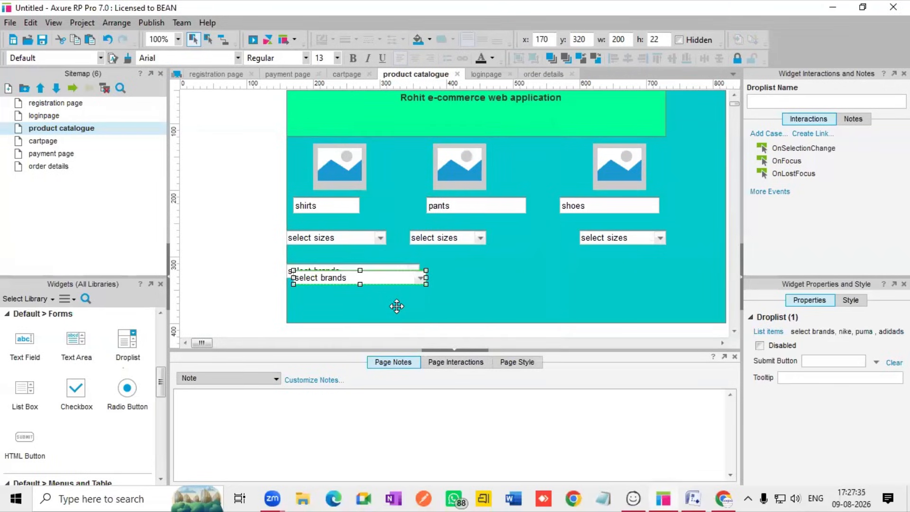
pyautogui.hotkey('ctrl', 'd')
pyautogui.moveTo(407, 285); pyautogui.dragTo(645, 268)
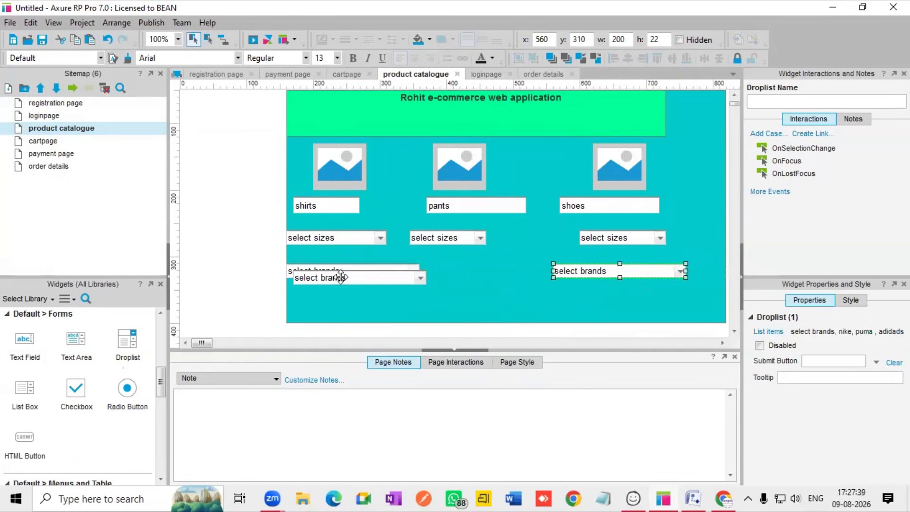
pyautogui.moveTo(399, 282); pyautogui.dragTo(475, 270)
# - Narrow the shirts brands droplist to about 160 wide, and make the pants one 160 wide at x 340, y 310
pyautogui.click(384, 273)
pyautogui.moveTo(417, 274); pyautogui.dragTo(416, 274)
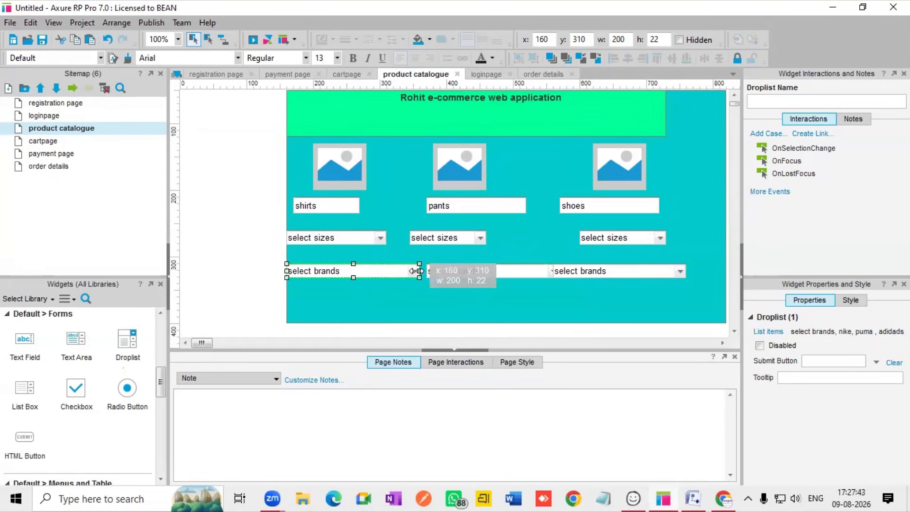
pyautogui.doubleClick(451, 274)
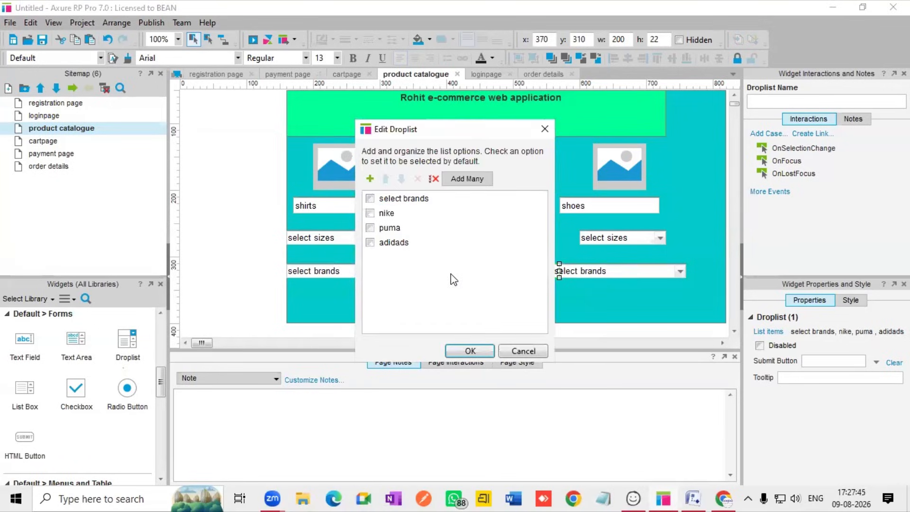
pyautogui.click(471, 351)
pyautogui.moveTo(449, 273); pyautogui.dragTo(429, 271)
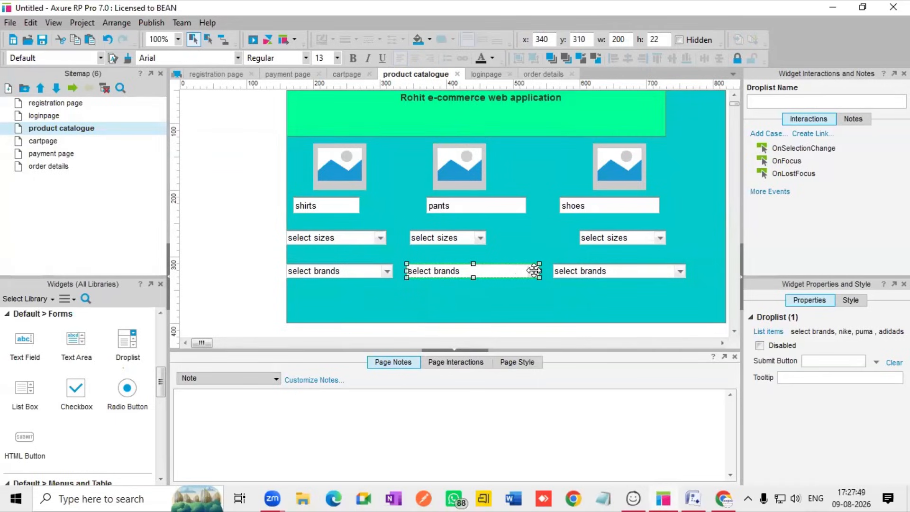
pyautogui.moveTo(537, 270); pyautogui.dragTo(512, 272)
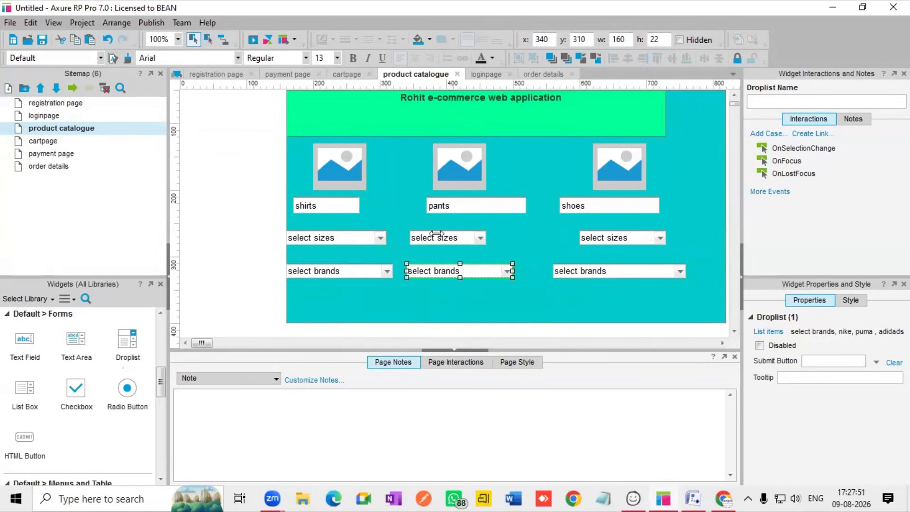
# - Shift the pants text field to about x 350, y 210, and move the shoes sizes droplist to x 570, y 260
pyautogui.click(438, 239)
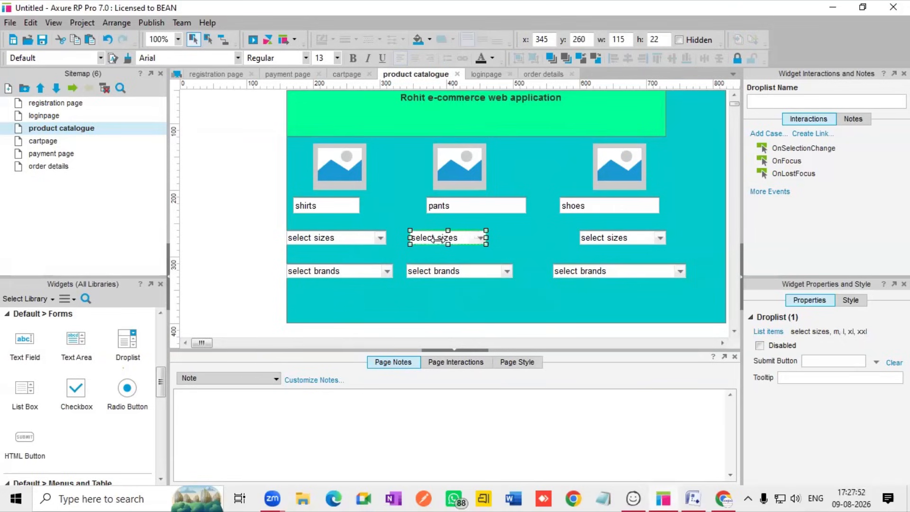
pyautogui.click(457, 206)
pyautogui.moveTo(456, 206); pyautogui.dragTo(443, 209)
pyautogui.moveTo(590, 241); pyautogui.dragTo(565, 239)
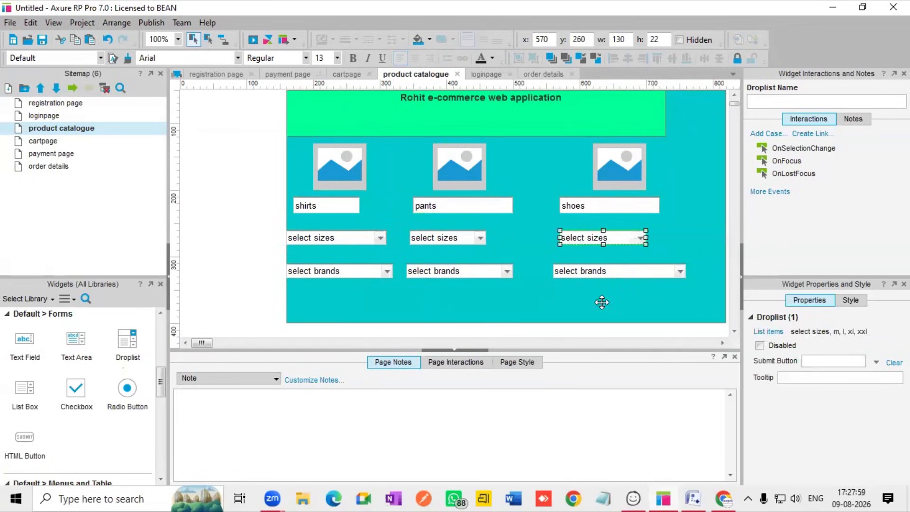
# - Add an HTML button labelled "add to cart" below the shoes brands droplist at x 610, y 350
pyautogui.scroll(-1, 537, 294)
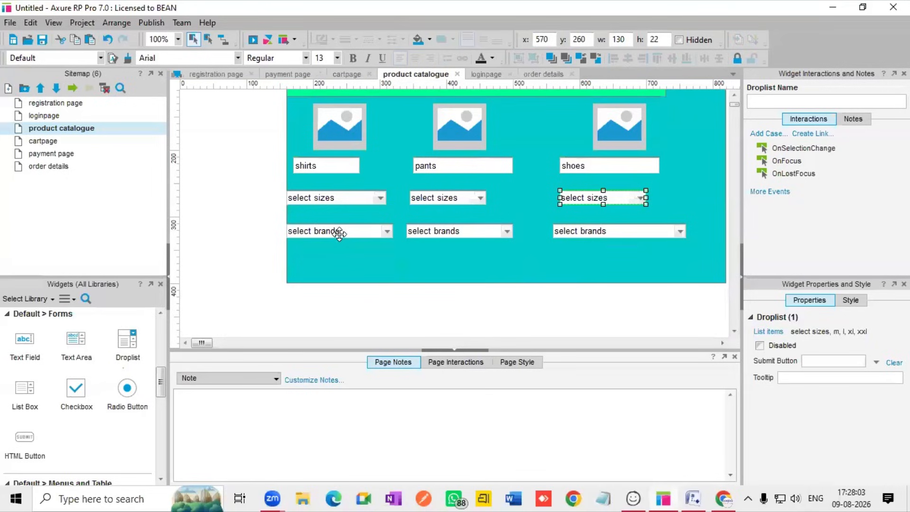
pyautogui.scroll(-1, 51, 400)
pyautogui.moveTo(20, 398); pyautogui.dragTo(606, 257)
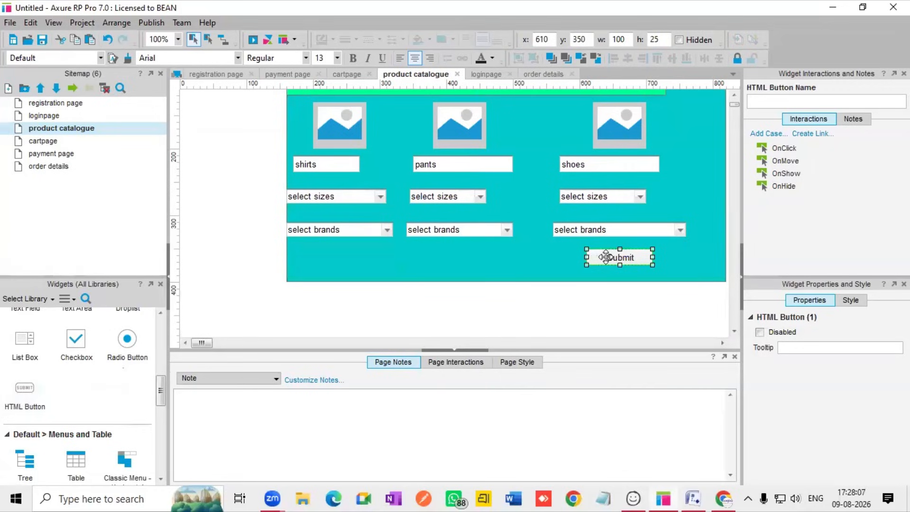
pyautogui.doubleClick(618, 257)
pyautogui.press('BackSpace')
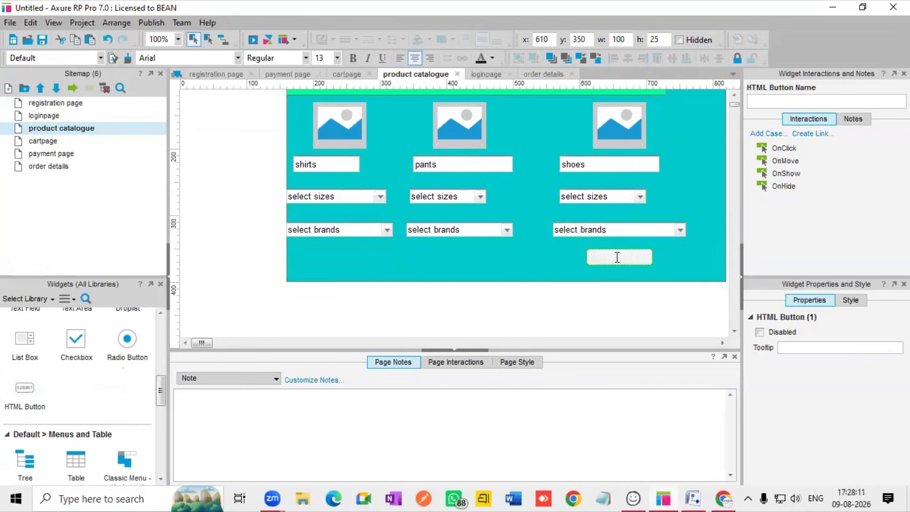
pyautogui.write('add to cart')
pyautogui.click(516, 243)
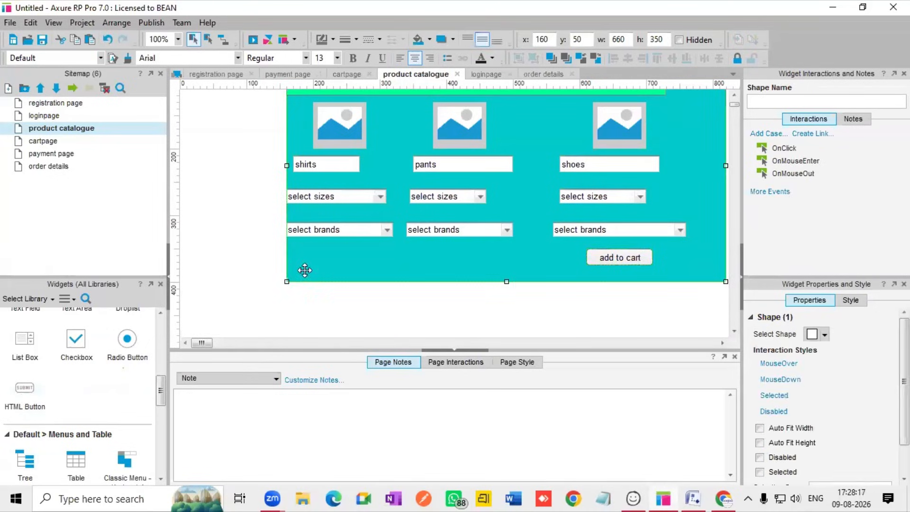
# - Copy the pants image placeholder from the product catalogue page onto the cartpage at x 380, y 130
pyautogui.click(45, 141)
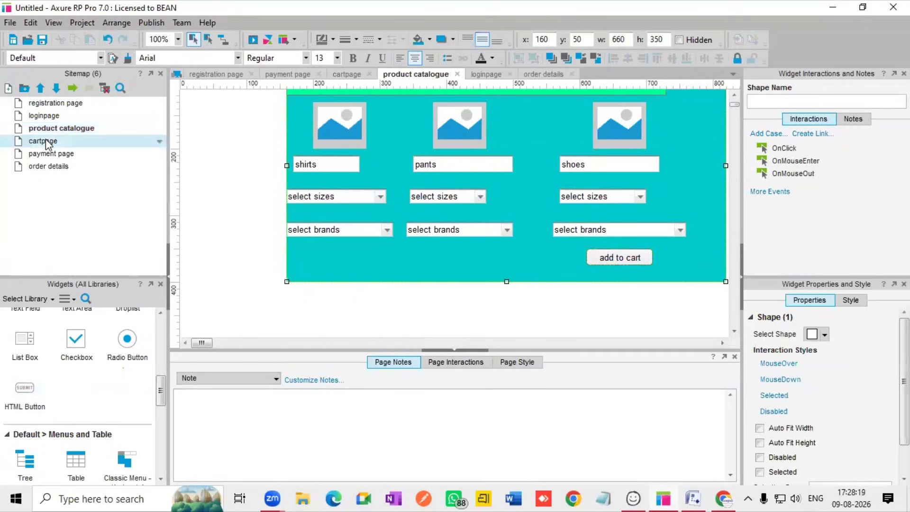
pyautogui.doubleClick(46, 141)
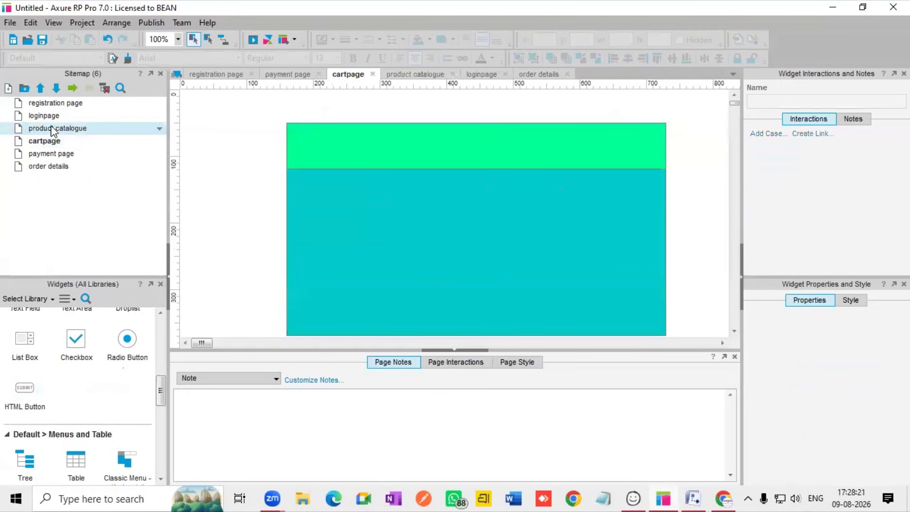
pyautogui.doubleClick(50, 128)
pyautogui.click(342, 130)
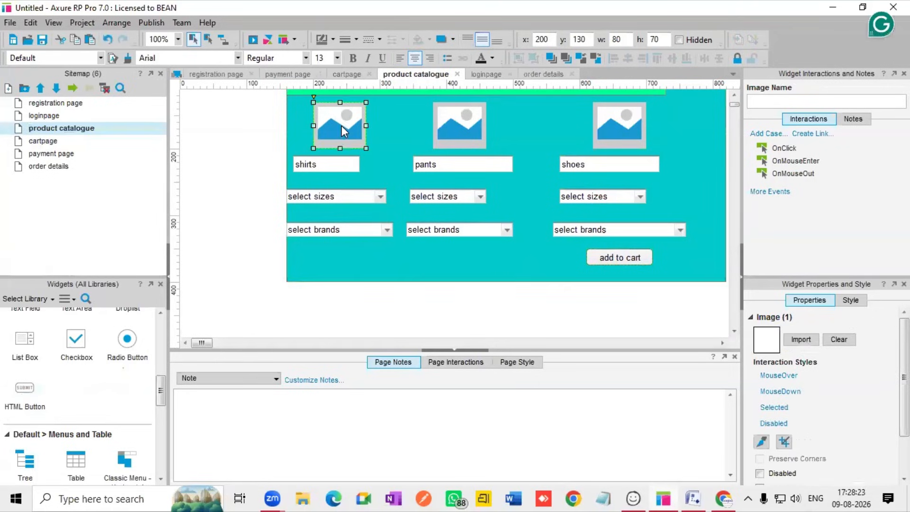
pyautogui.click(467, 117)
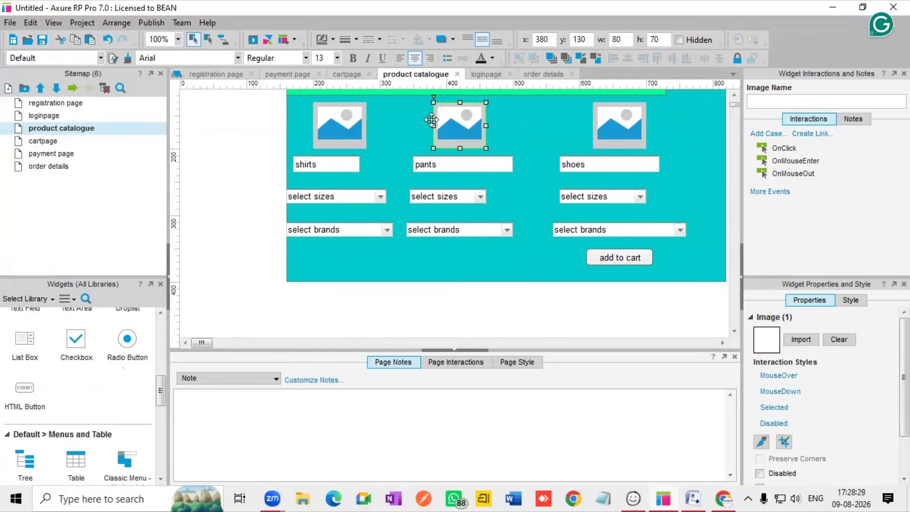
pyautogui.click(63, 142)
pyautogui.doubleClick(63, 142)
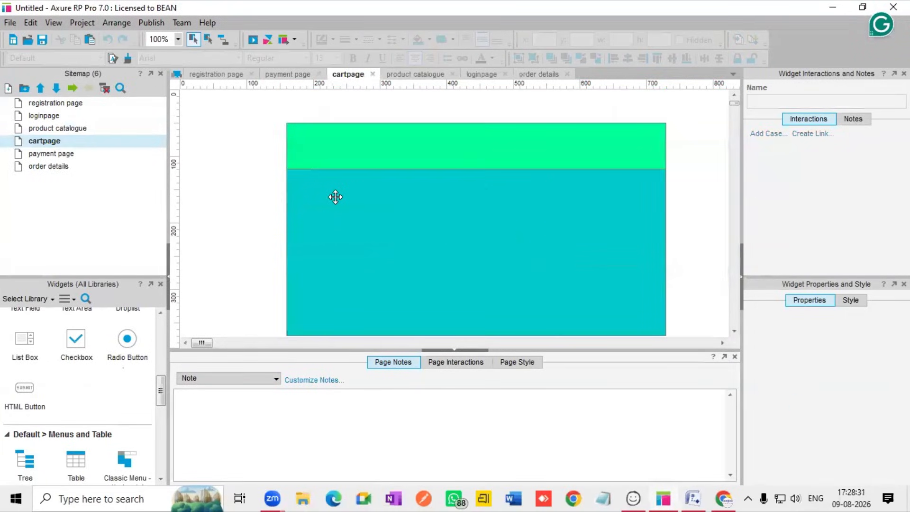
pyautogui.click(336, 197)
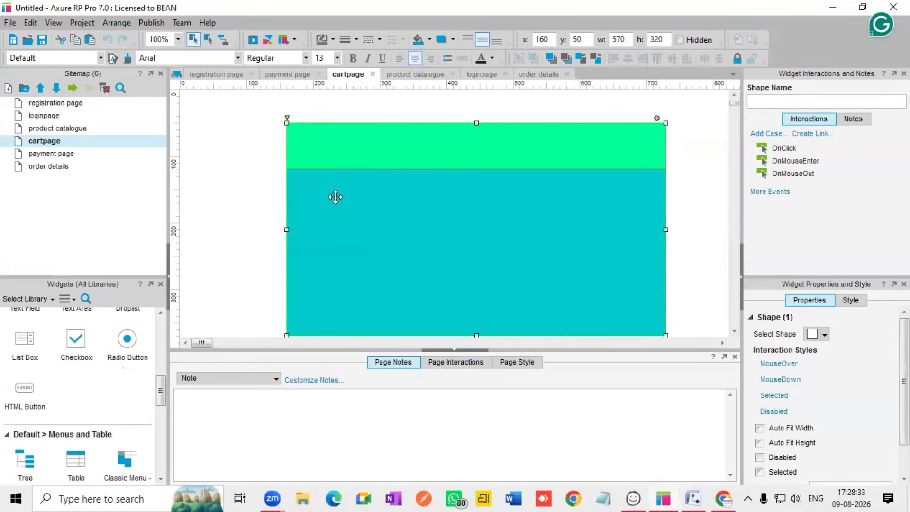
pyautogui.hotkey('ctrl', 'v')
# - Copy the pants text field from the product catalogue page onto the cartpage at x 350, y 210
pyautogui.click(69, 131)
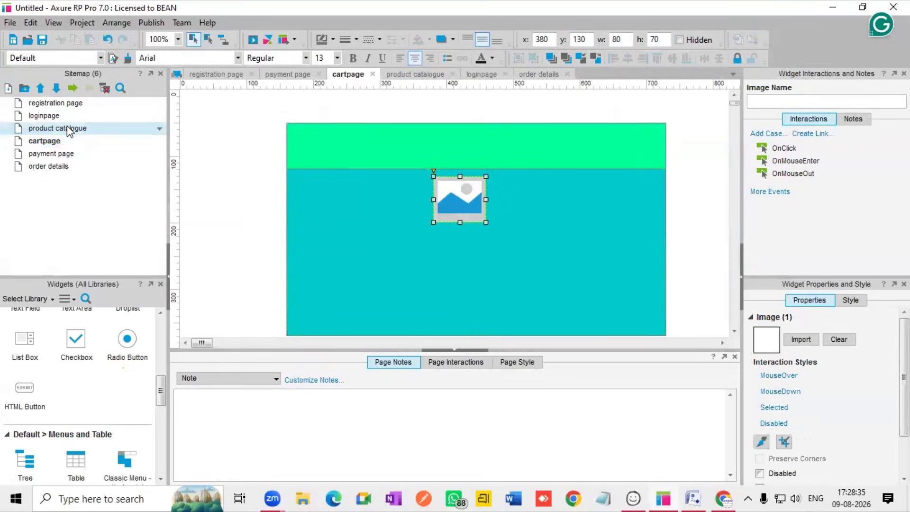
pyautogui.doubleClick(70, 131)
pyautogui.click(453, 166)
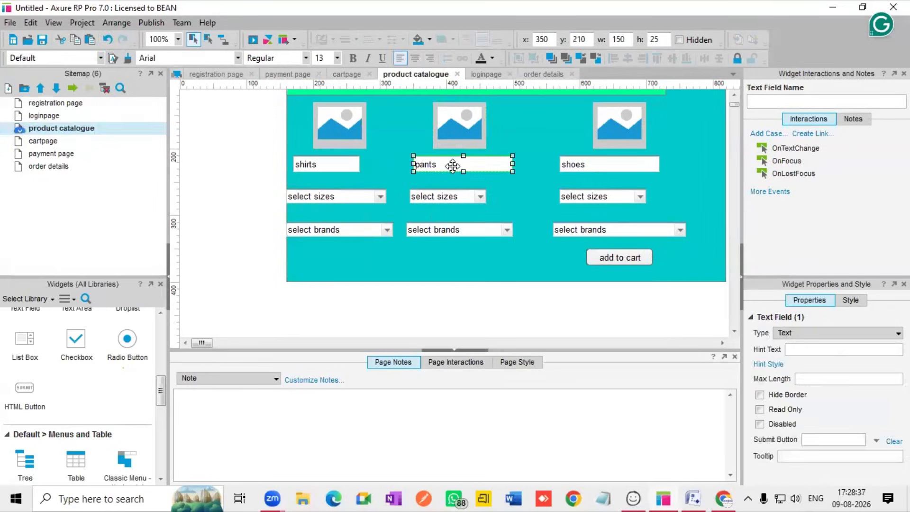
pyautogui.doubleClick(61, 141)
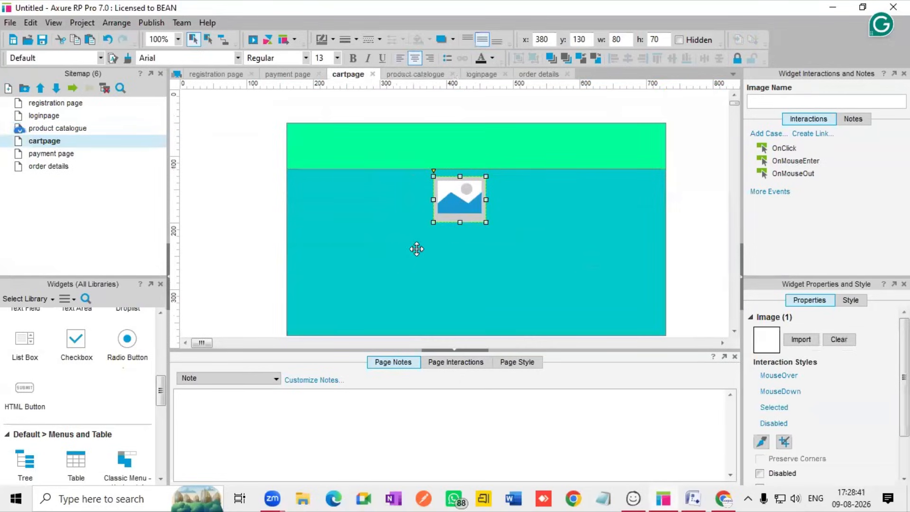
pyautogui.hotkey('ctrl', 'v')
# - Copy the pants sizes droplist from the product catalogue page onto the cartpage at x 345, y 260
pyautogui.doubleClick(71, 127)
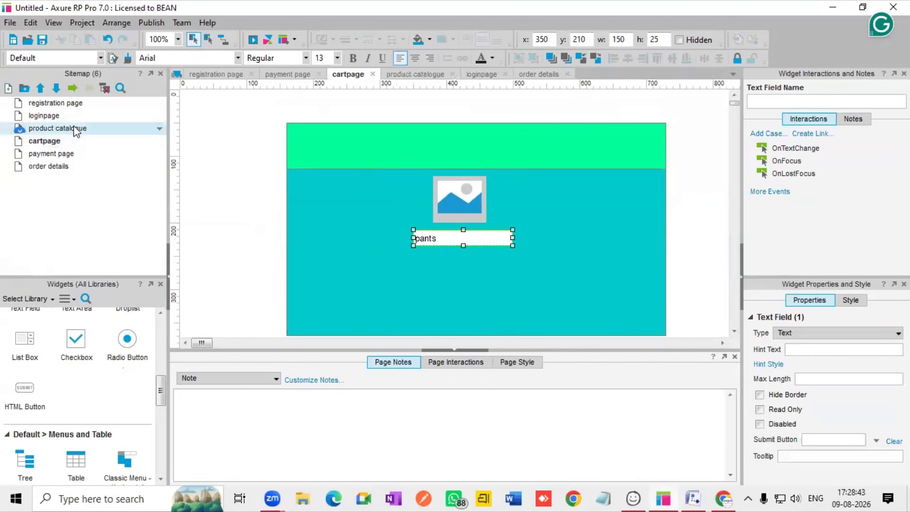
pyautogui.click(441, 197)
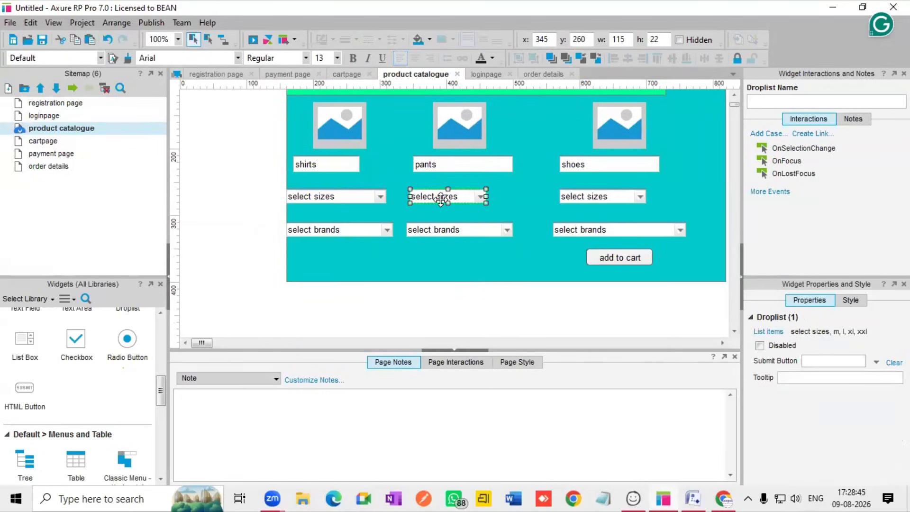
pyautogui.click(50, 142)
pyautogui.doubleClick(50, 142)
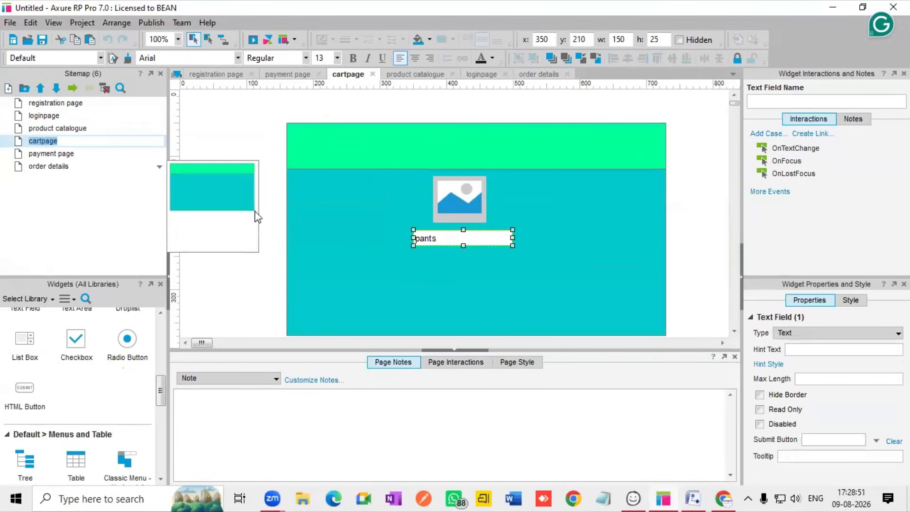
pyautogui.click(458, 272)
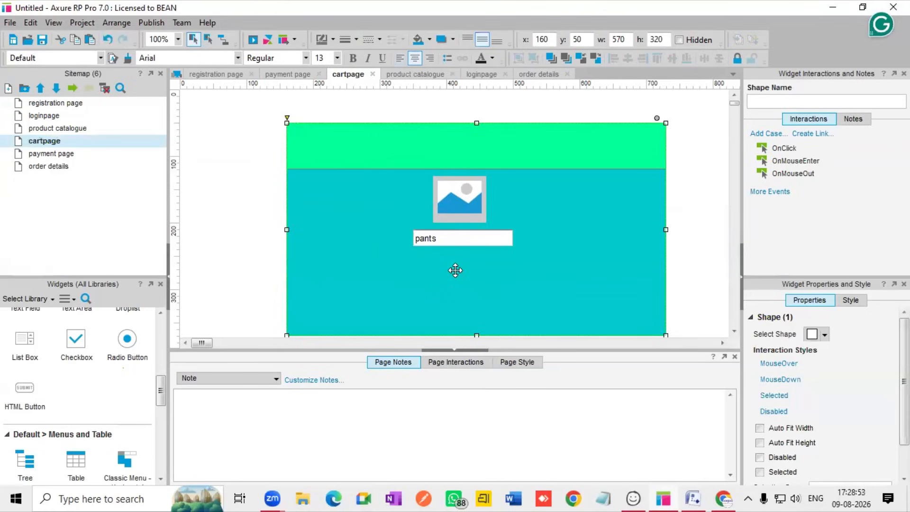
pyautogui.click(439, 267)
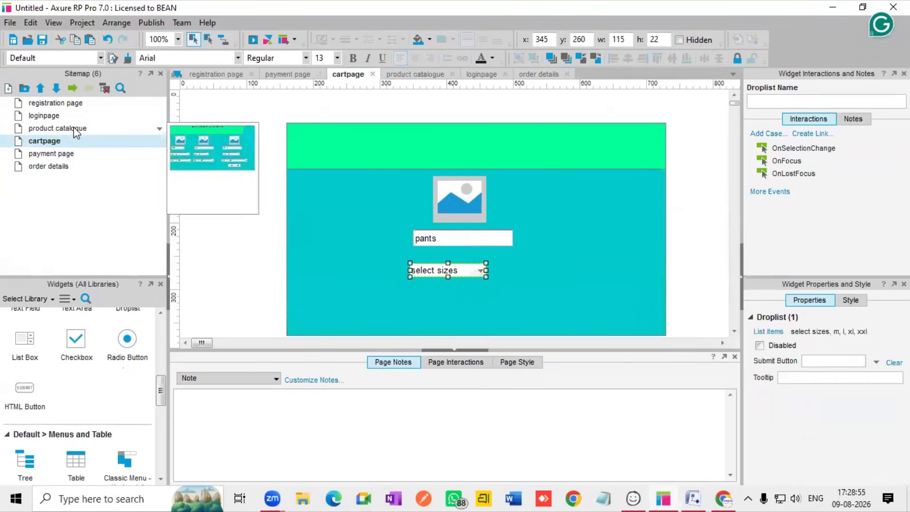
# - Copy the pants brands droplist from the product catalogue page onto the cartpage at x 340, y 310
pyautogui.doubleClick(71, 129)
pyautogui.click(476, 228)
pyautogui.click(471, 228)
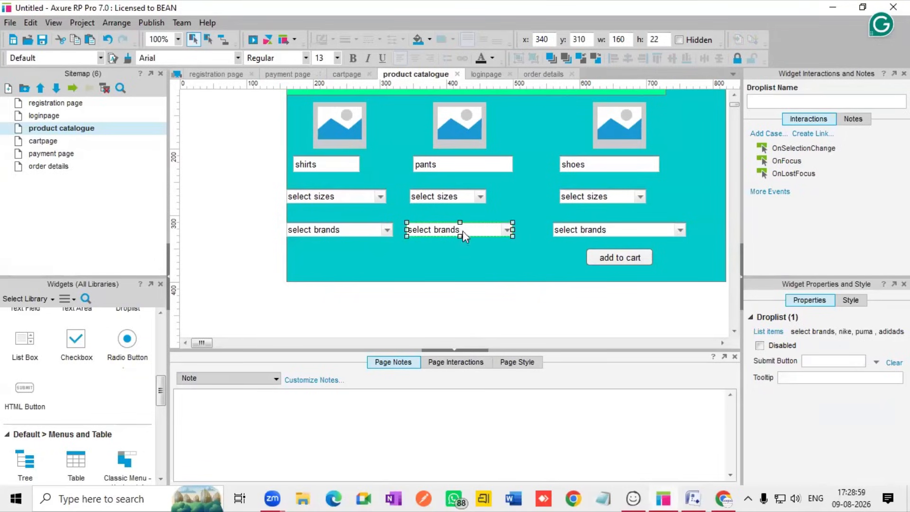
pyautogui.doubleClick(53, 142)
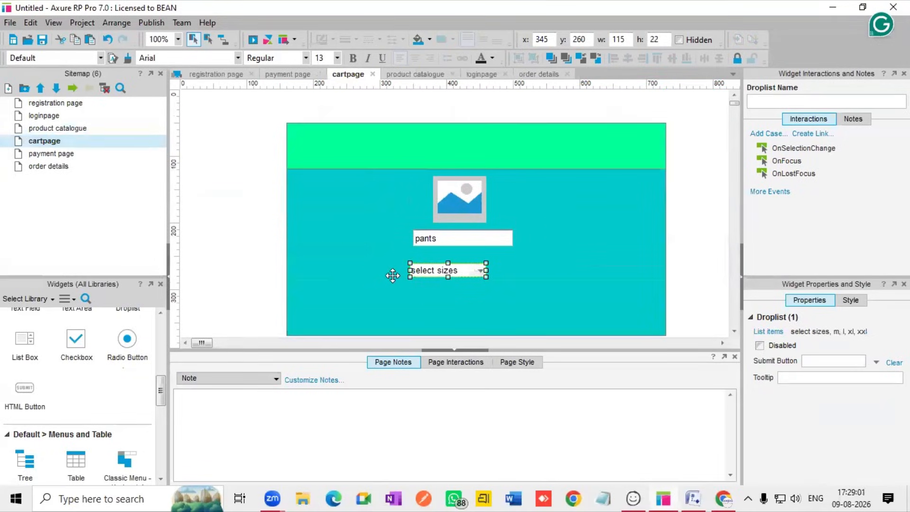
pyautogui.click(486, 311)
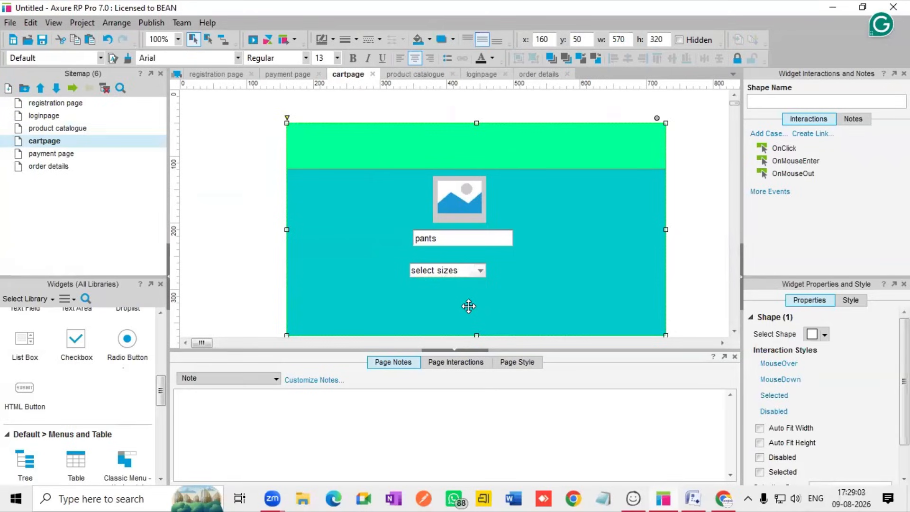
pyautogui.hotkey('ctrl', 'v')
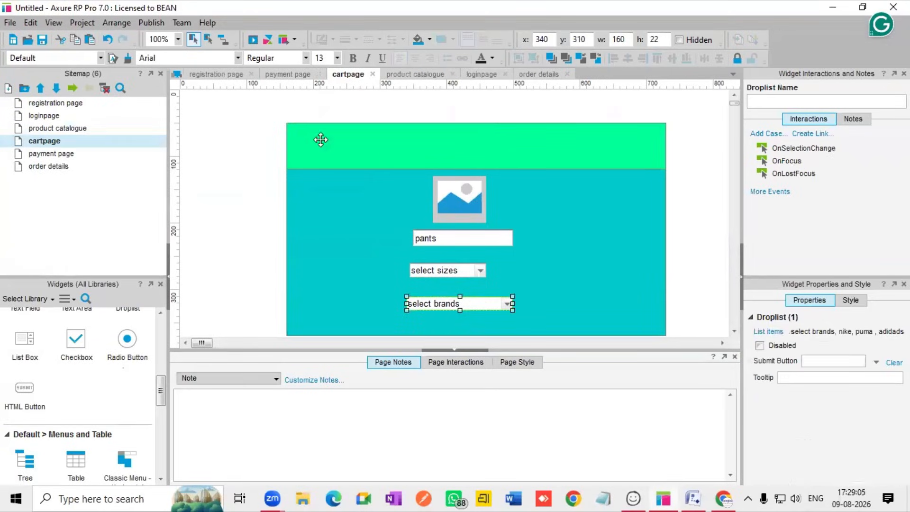
# - Copy the web application heading on the product catalogue page, and widen its green header band to 660
pyautogui.doubleClick(39, 128)
pyautogui.scroll(3, 422, 145)
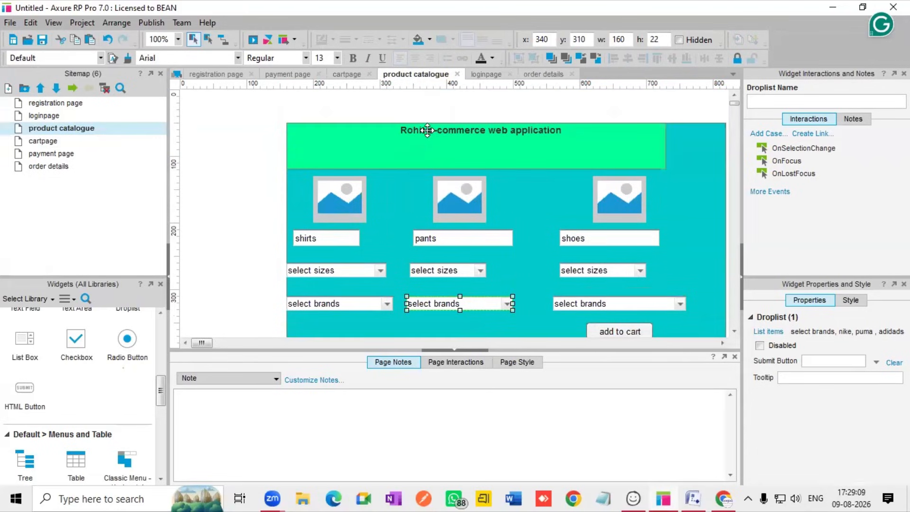
pyautogui.click(427, 130)
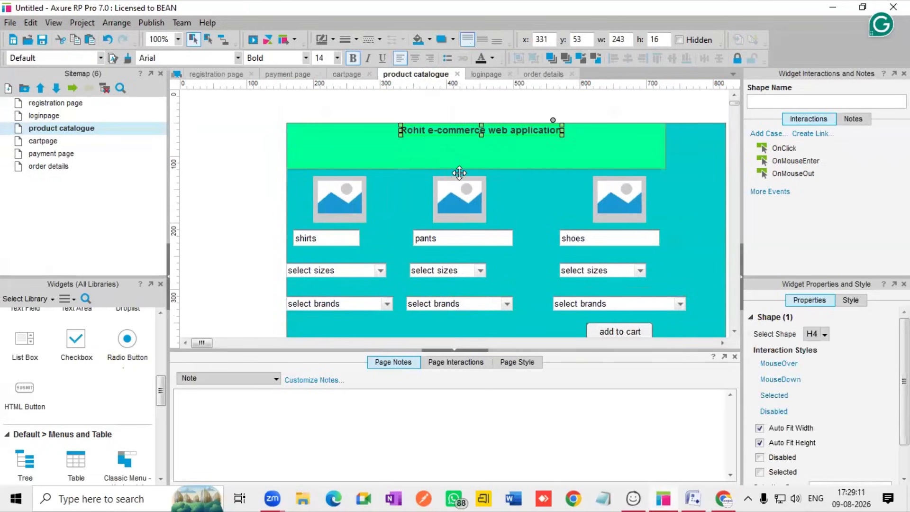
pyautogui.click(672, 157)
pyautogui.click(652, 155)
pyautogui.moveTo(690, 147); pyautogui.dragTo(726, 147)
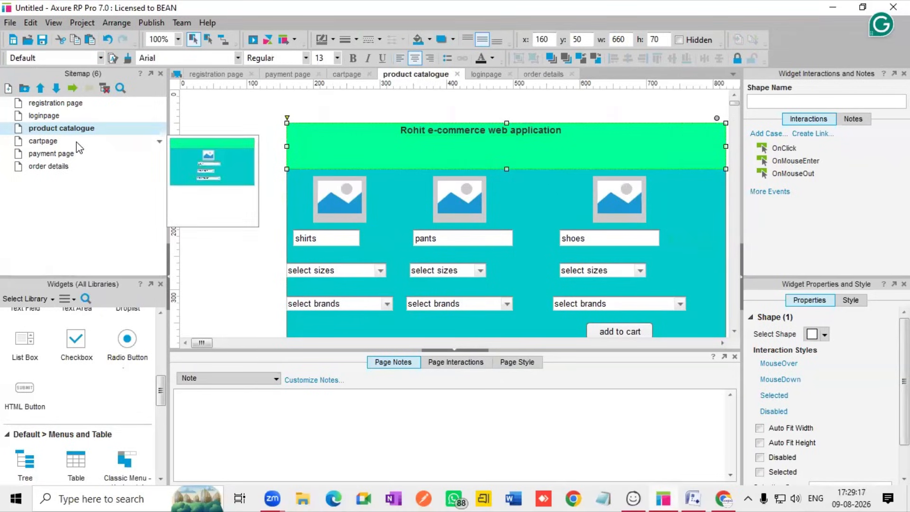
# - Paste the copied heading into the cartpage's green header band at x 331, y 53
pyautogui.doubleClick(44, 140)
pyautogui.click(378, 139)
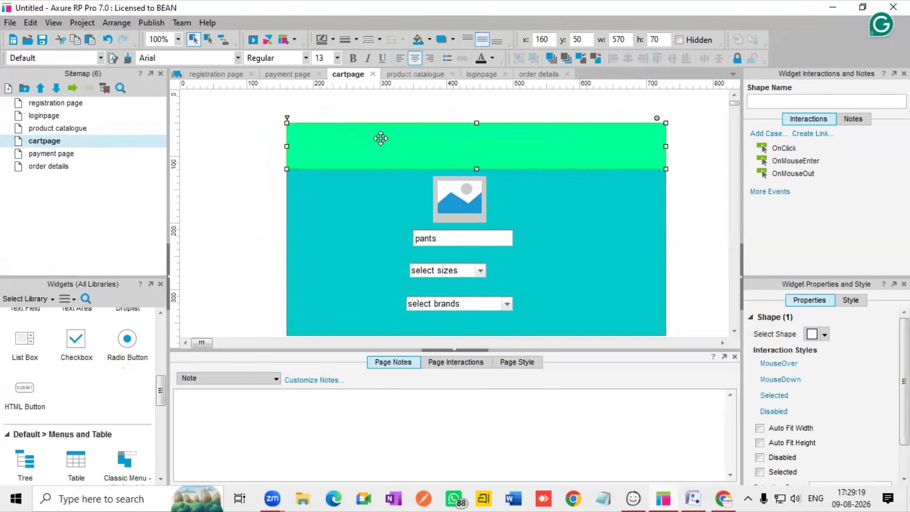
pyautogui.hotkey('ctrl', 'v')
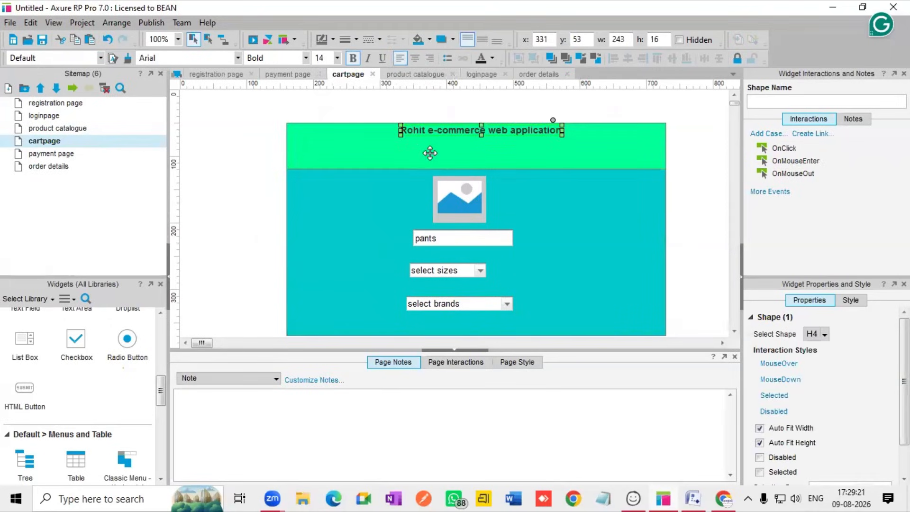
pyautogui.click(429, 153)
# - Try to add an HTML button near the lower edge of the cartpage's blue background
pyautogui.scroll(1, 10, 324)
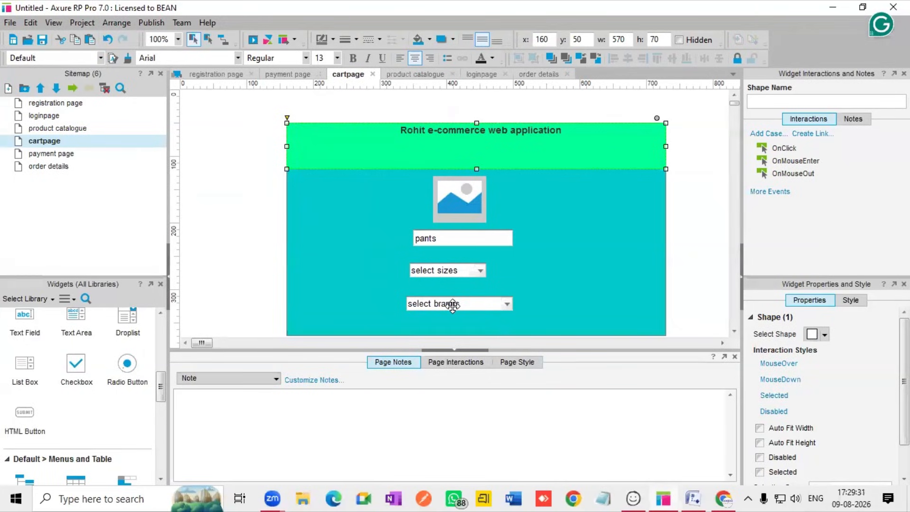
pyautogui.moveTo(25, 417); pyautogui.dragTo(638, 356)
pyautogui.click(626, 339)
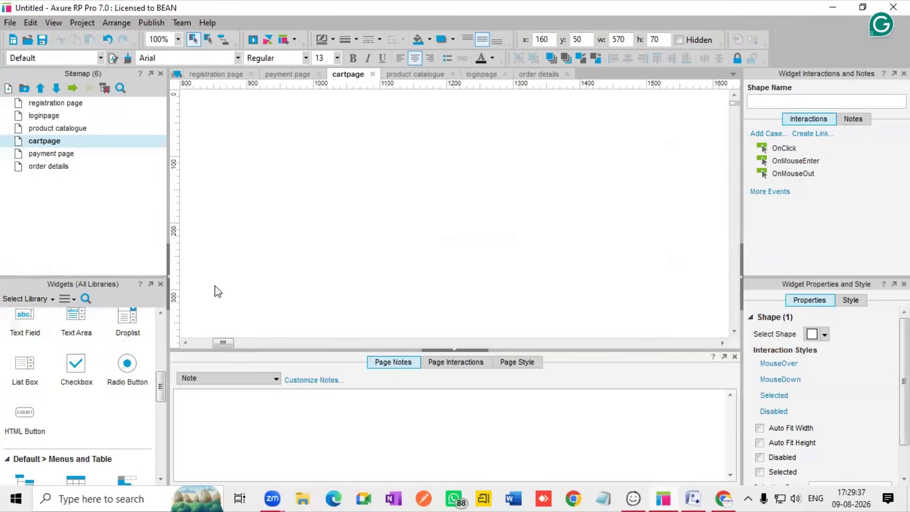
pyautogui.click(413, 132)
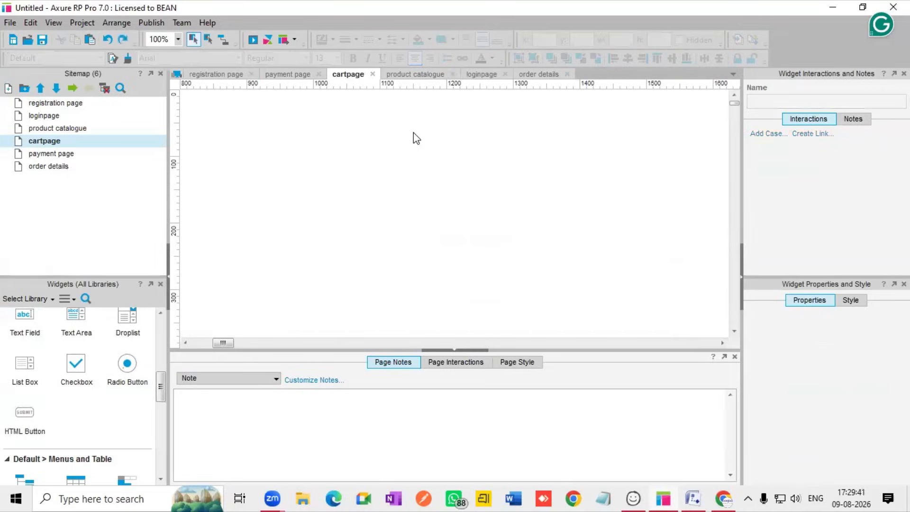
pyautogui.click(57, 141)
pyautogui.click(103, 153)
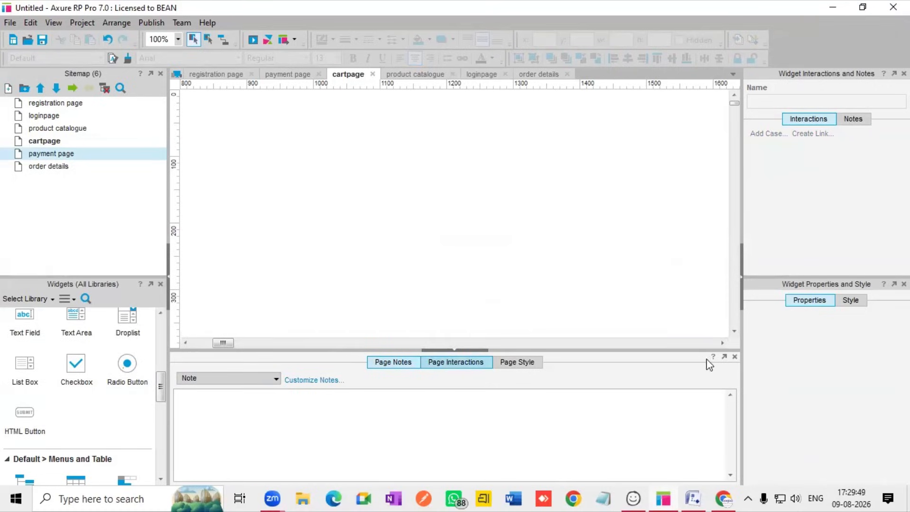
# - Close the page notes pane and look over the full height of the cartpage canvas for its missing widgets
pyautogui.click(735, 357)
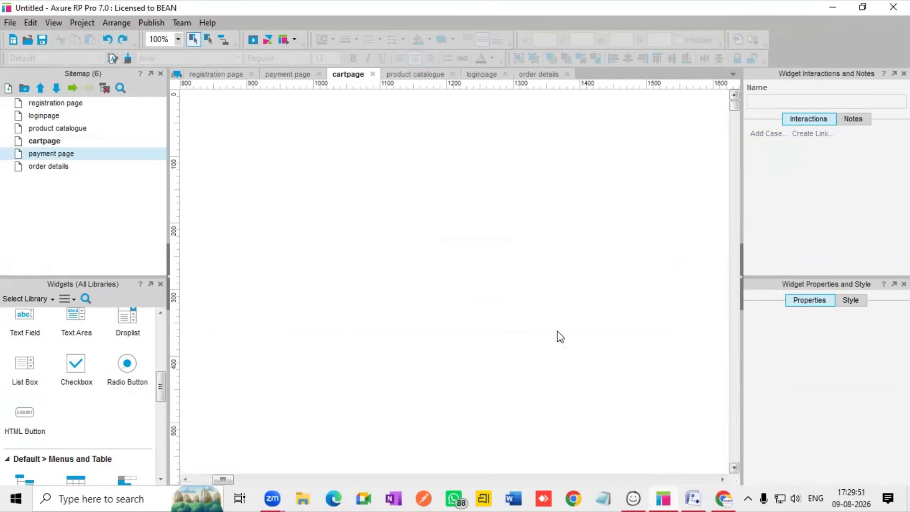
pyautogui.moveTo(736, 151); pyautogui.dragTo(734, 456)
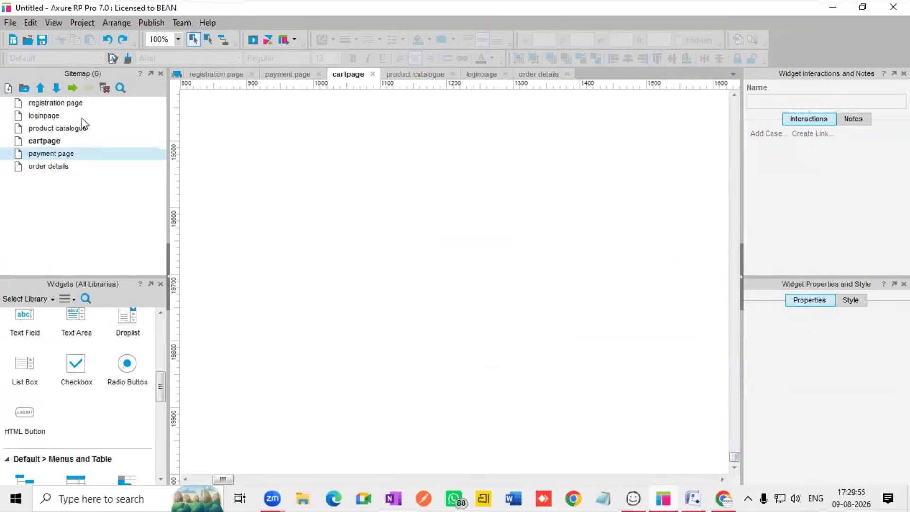
pyautogui.click(54, 142)
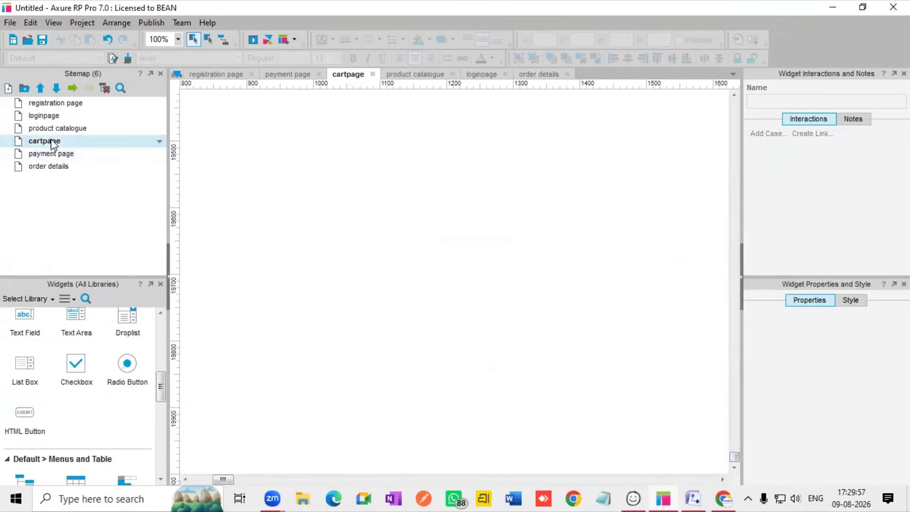
pyautogui.click(38, 141)
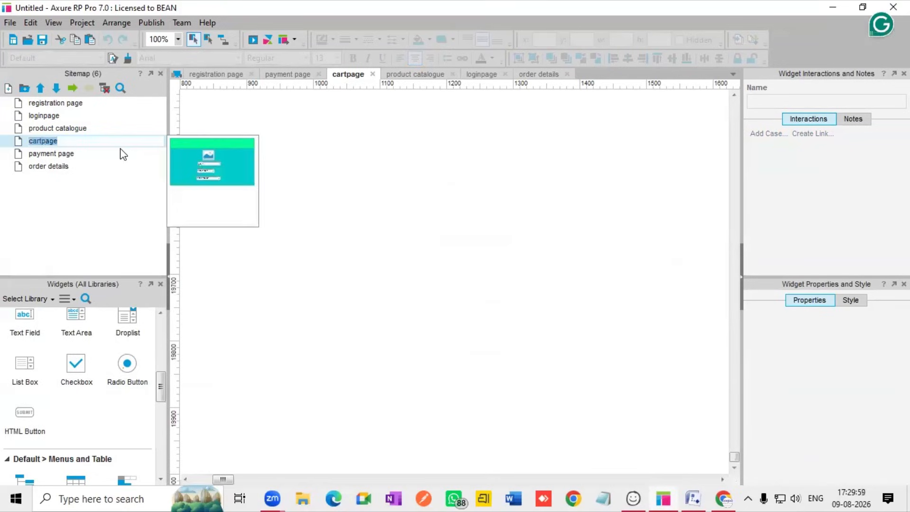
pyautogui.click(248, 193)
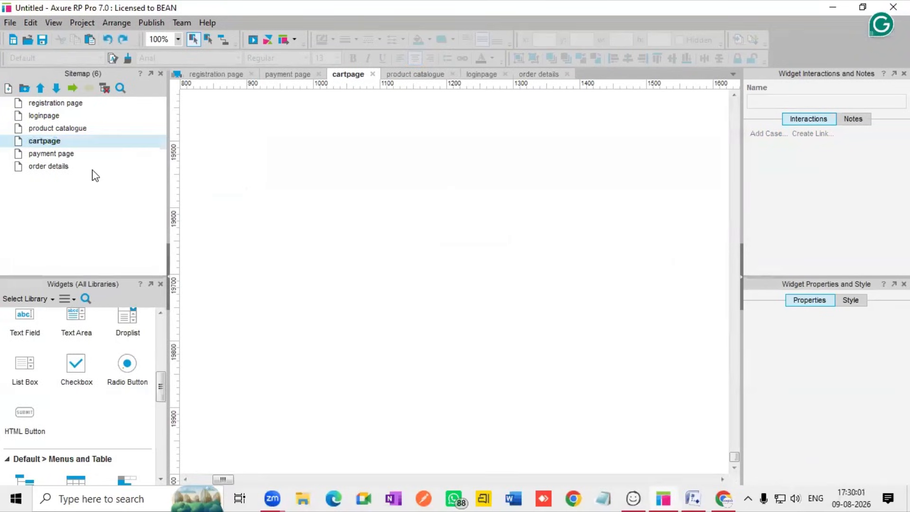
pyautogui.click(63, 139)
pyautogui.scroll(15, 652, 242)
pyautogui.scroll(3, 621, 343)
pyautogui.moveTo(734, 421); pyautogui.dragTo(773, 45)
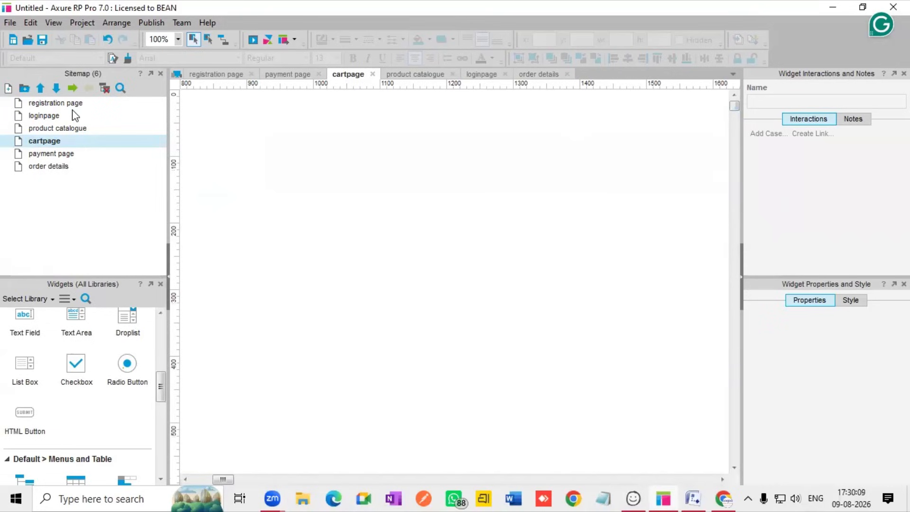
# - Reopen the cartpage from the sitemap and undo the last page rename
pyautogui.click(59, 140)
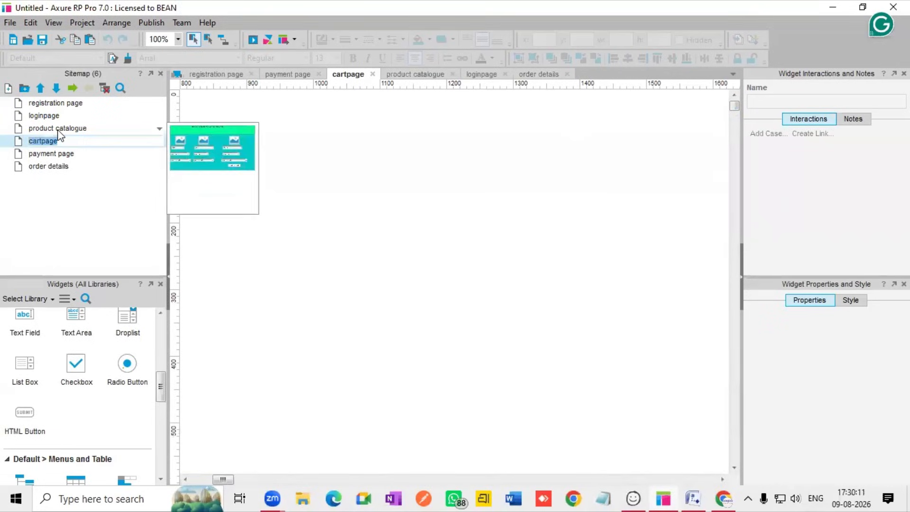
pyautogui.doubleClick(58, 131)
pyautogui.doubleClick(53, 140)
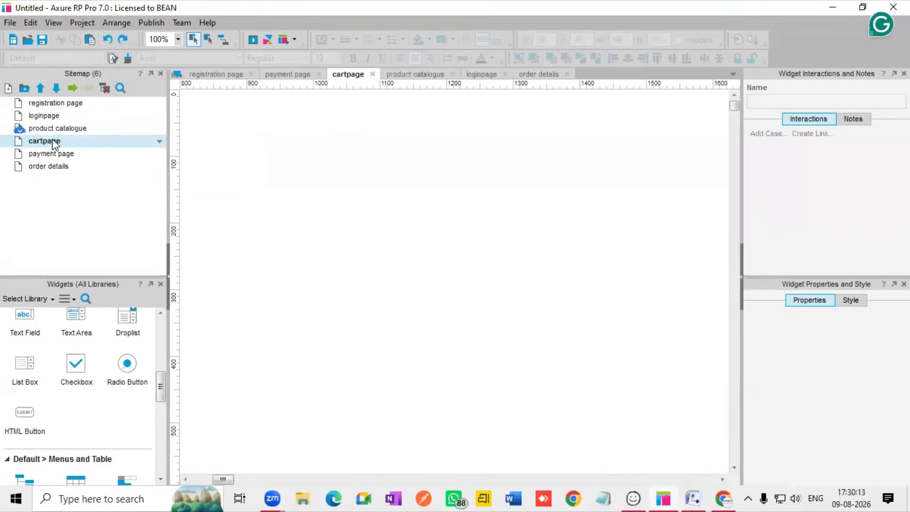
pyautogui.click(53, 141)
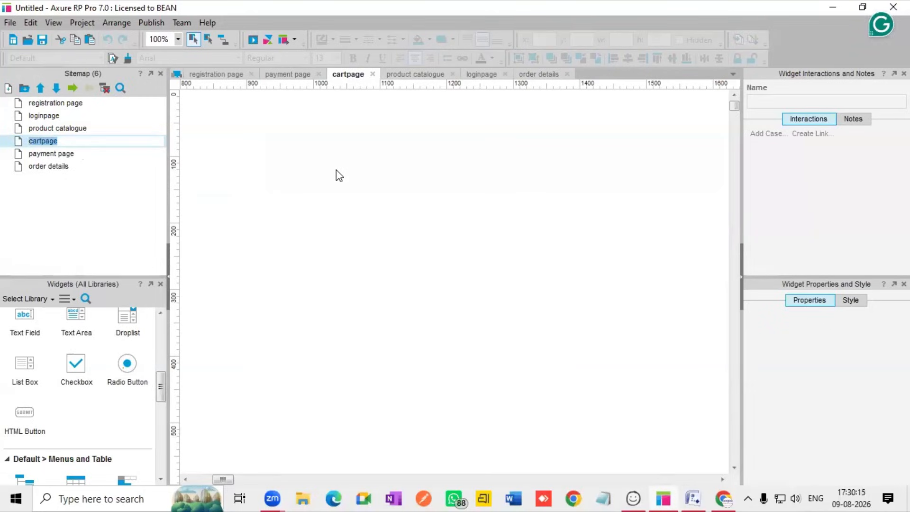
pyautogui.click(352, 79)
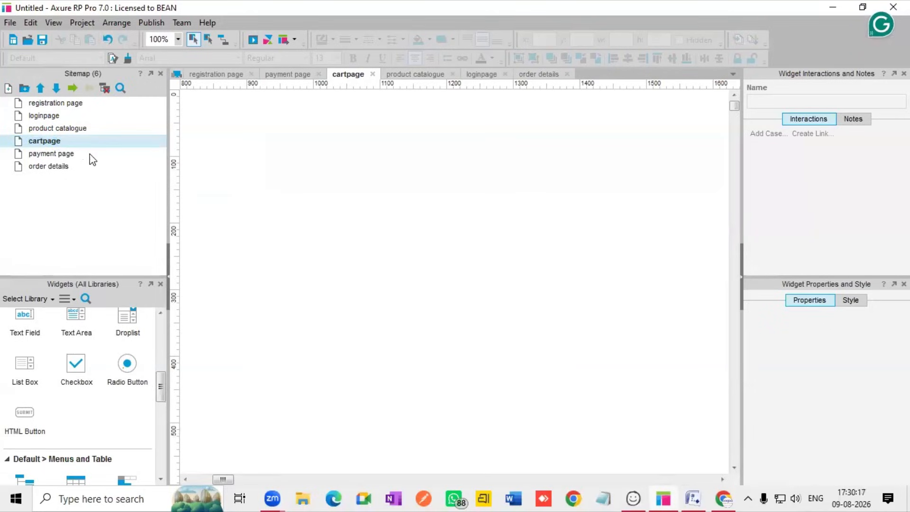
pyautogui.moveTo(77, 155)
pyautogui.hotkey('ctrl', 'z')
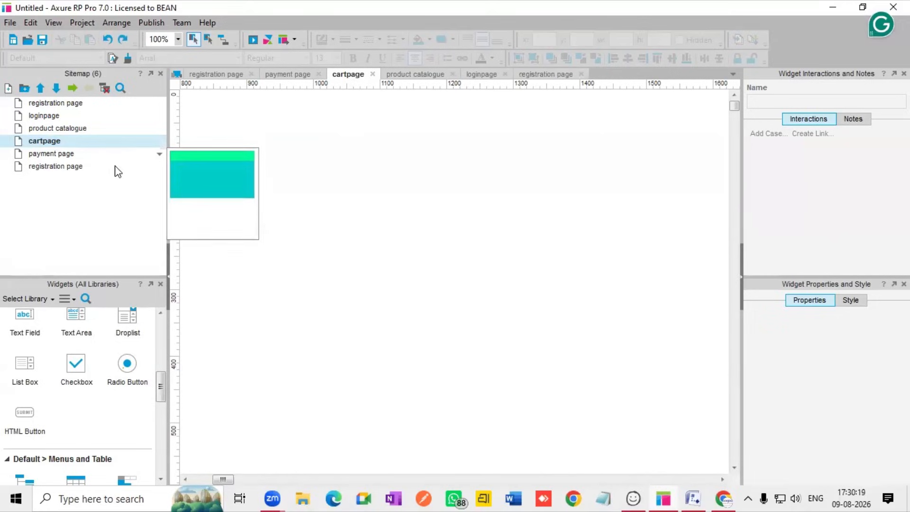
pyautogui.click(98, 142)
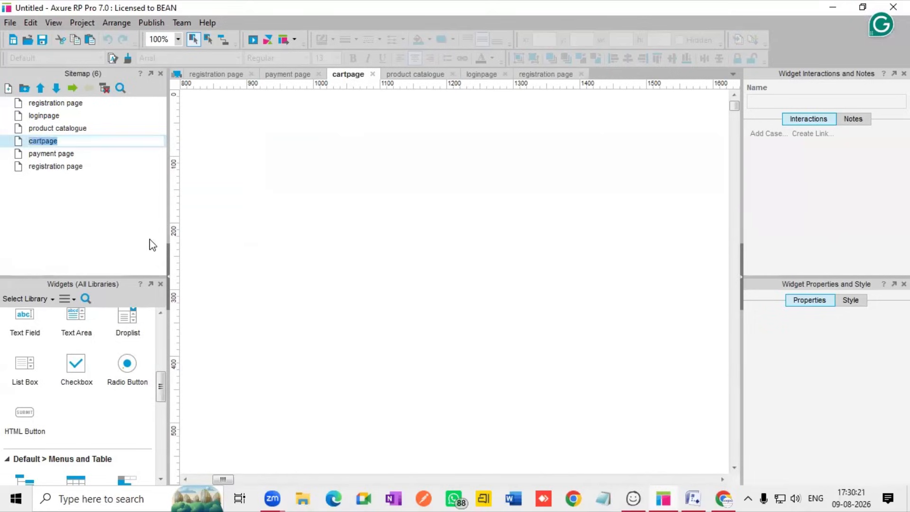
pyautogui.click(62, 128)
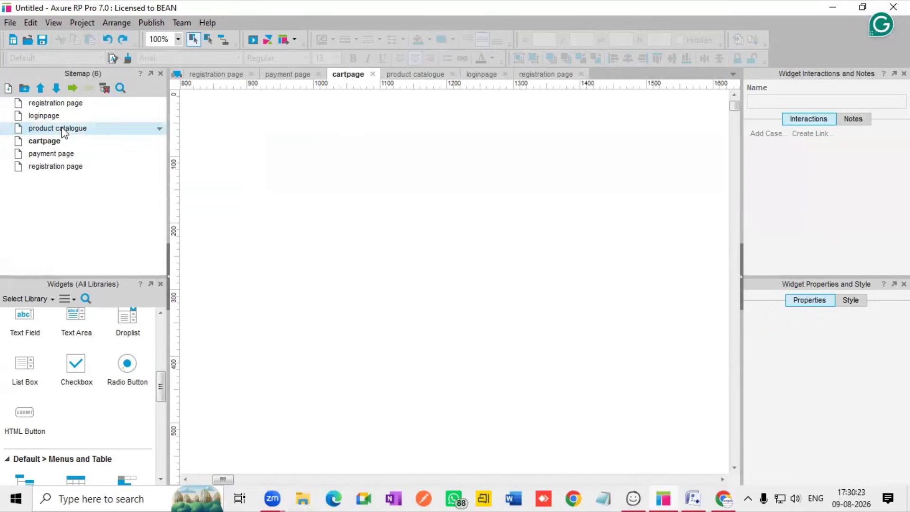
# - Copy the payment page's blue background rectangle and paste it onto the cartpage at x 927, y 128
pyautogui.doubleClick(62, 129)
pyautogui.click(346, 205)
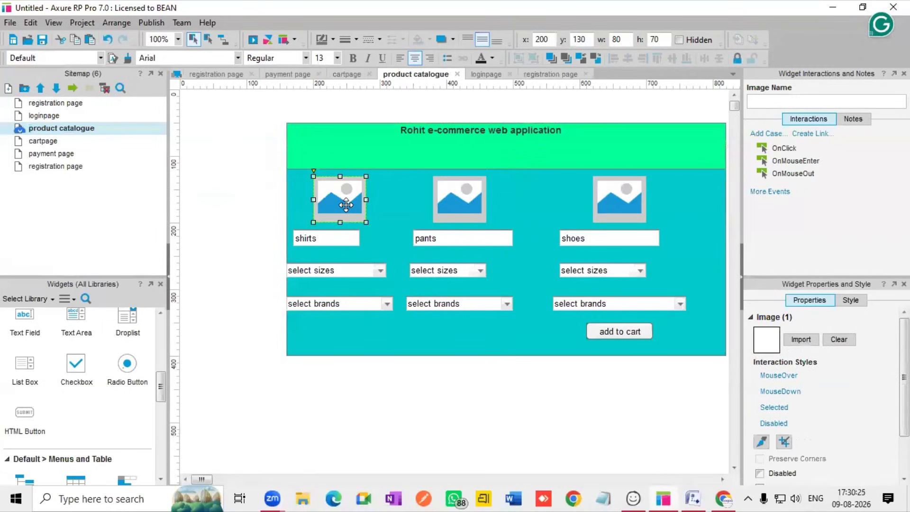
pyautogui.click(51, 142)
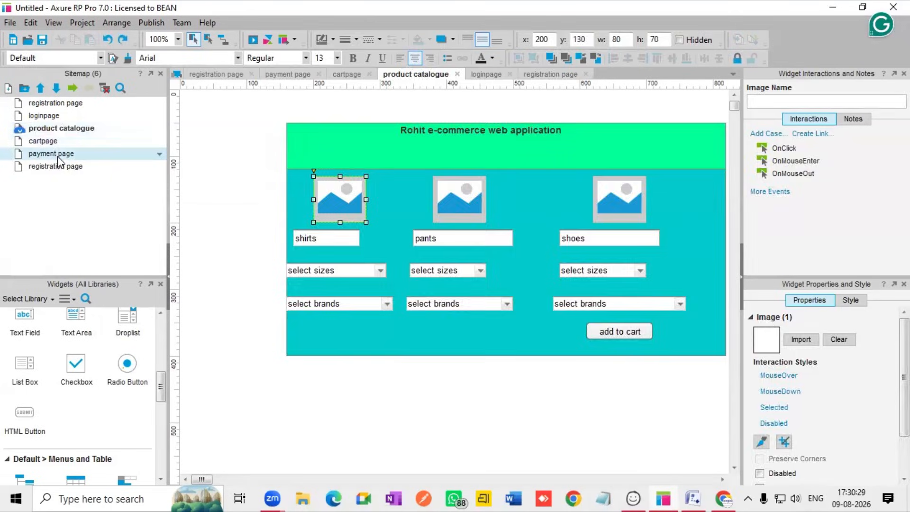
pyautogui.doubleClick(59, 157)
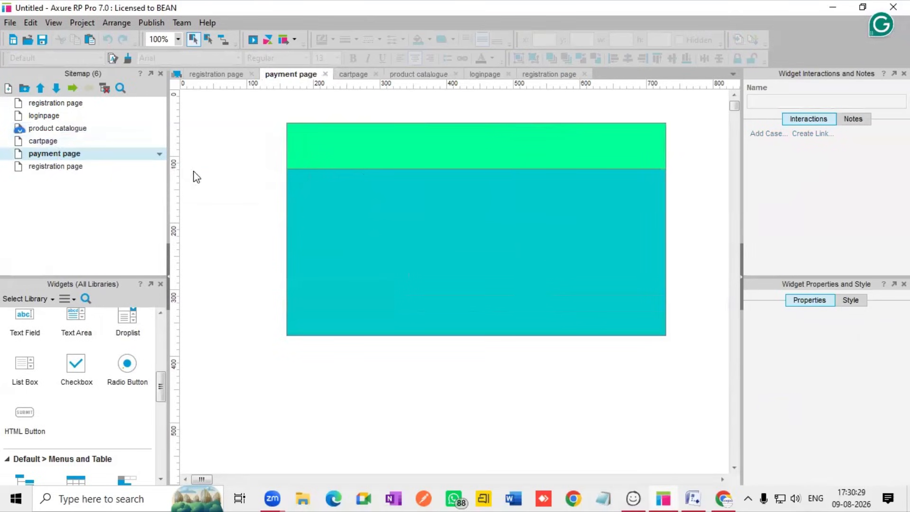
pyautogui.click(370, 219)
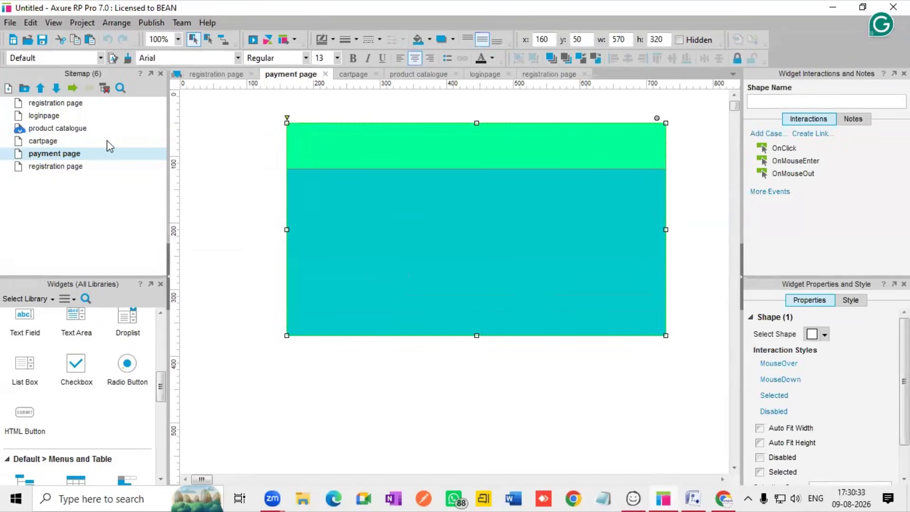
pyautogui.click(51, 143)
pyautogui.doubleClick(51, 143)
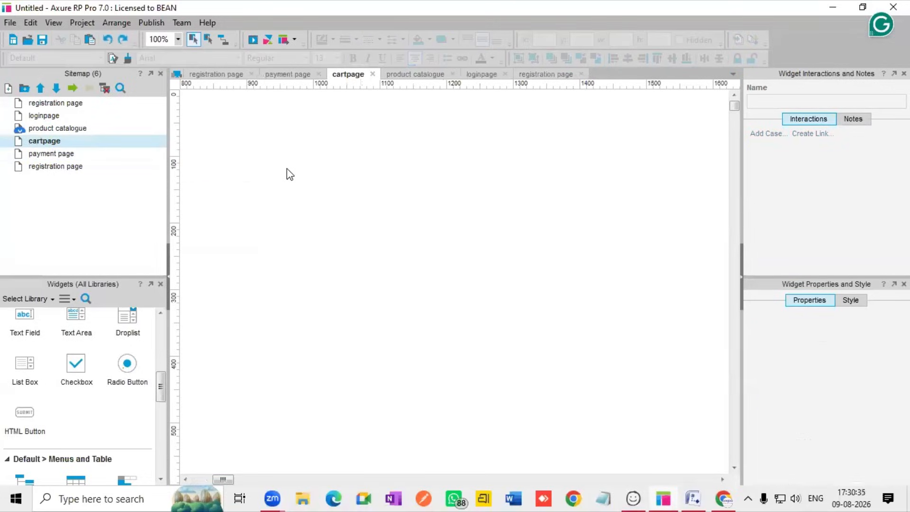
pyautogui.hotkey('ctrl', 'v')
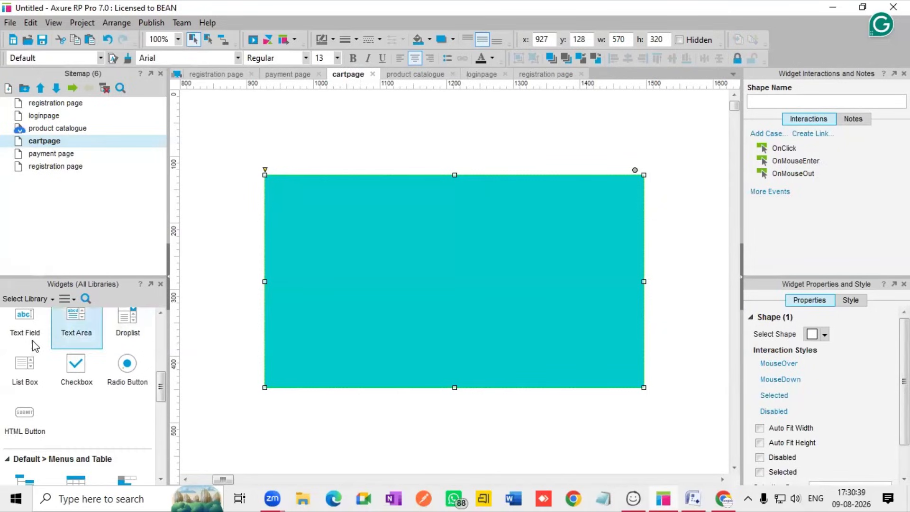
# - Add a 570 by 110 rectangle as the cartpage header at x 927, y 70, and fill it with dark red
pyautogui.scroll(1, 48, 350)
pyautogui.scroll(1, 47, 350)
pyautogui.scroll(4, 49, 355)
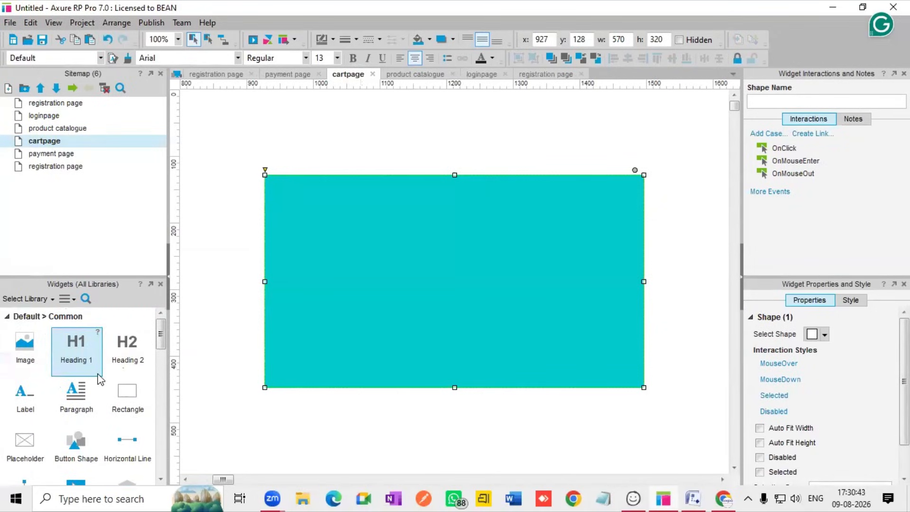
pyautogui.moveTo(127, 391); pyautogui.dragTo(645, 210)
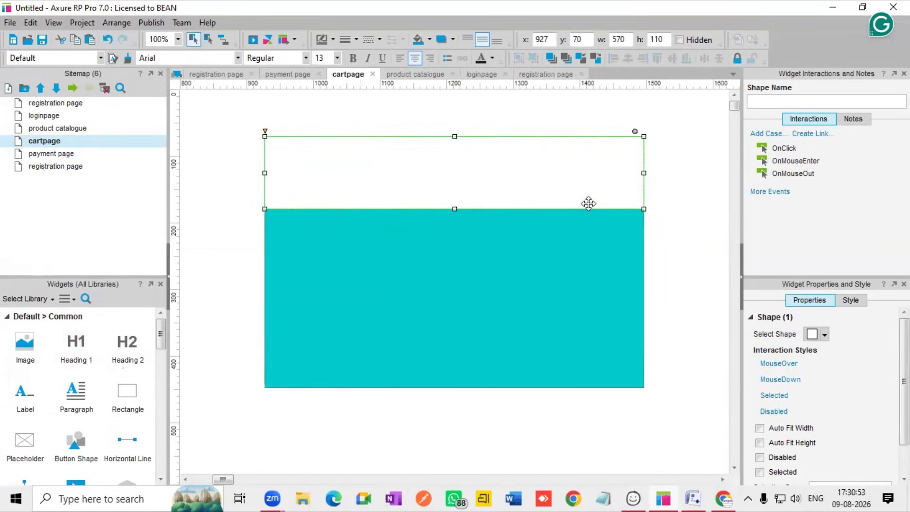
pyautogui.click(761, 377)
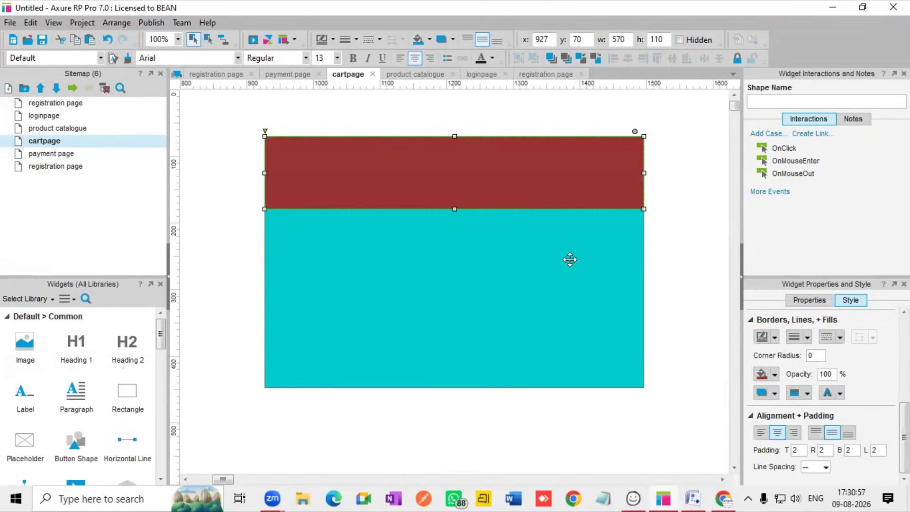
pyautogui.click(246, 256)
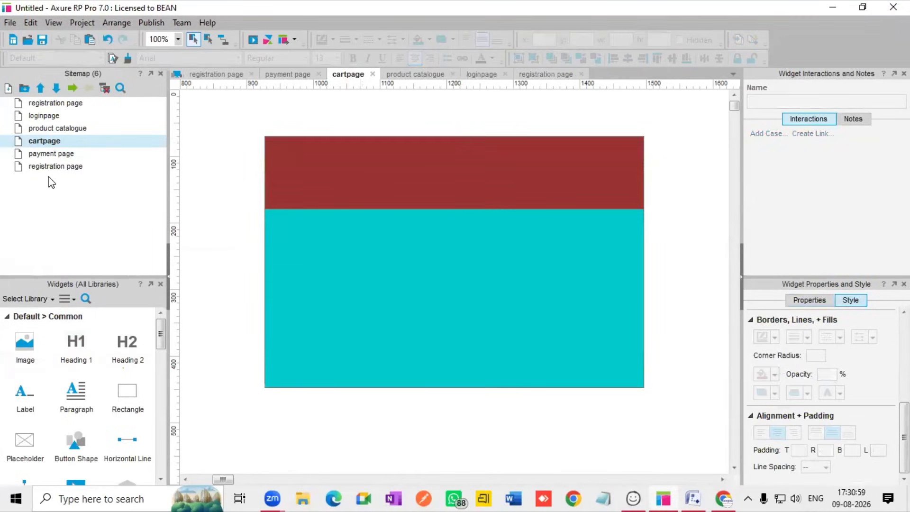
# - Copy the shirts image placeholder from the product catalogue page onto the cartpage's blue background
pyautogui.doubleClick(47, 128)
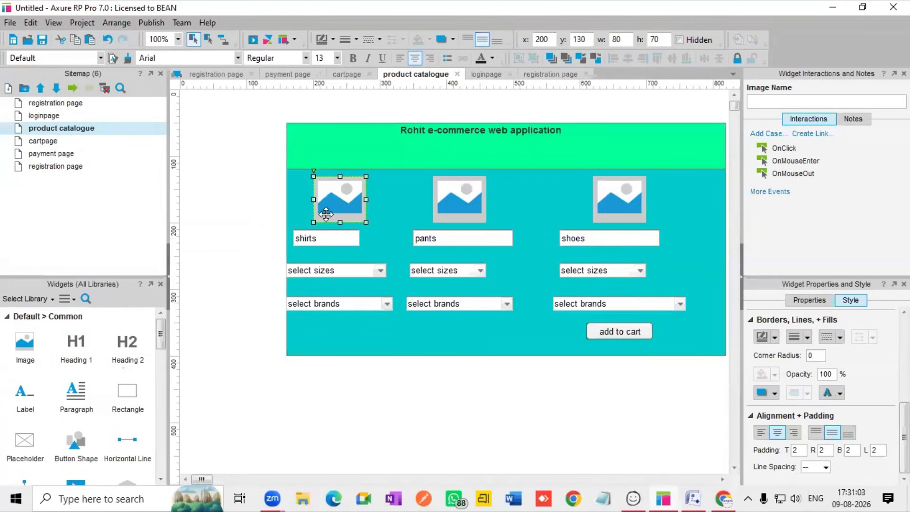
pyautogui.doubleClick(44, 140)
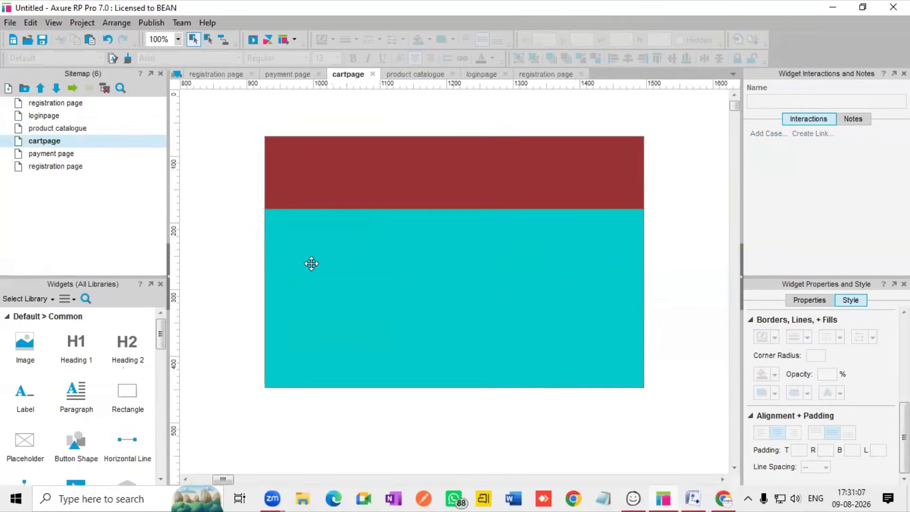
pyautogui.hotkey('ctrl', 'v')
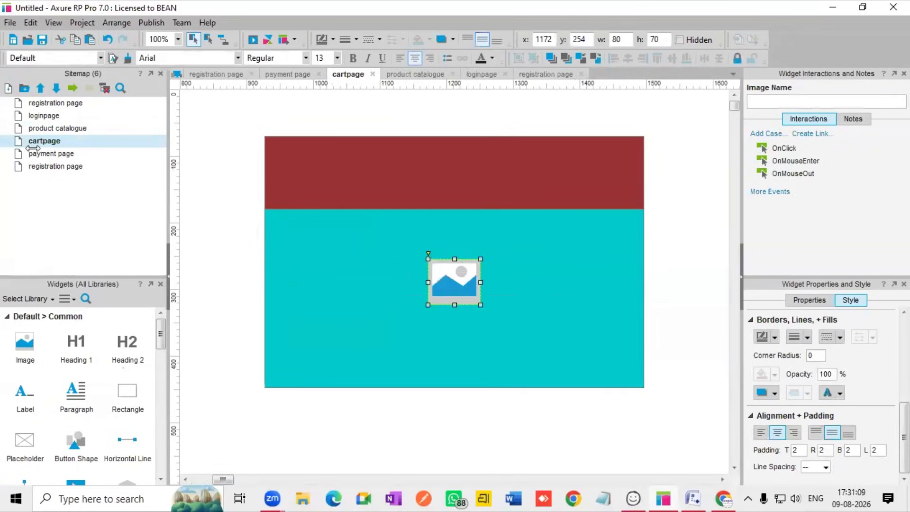
# - Copy the shirts text field from the product catalogue page and paste it onto the cartpage
pyautogui.doubleClick(52, 128)
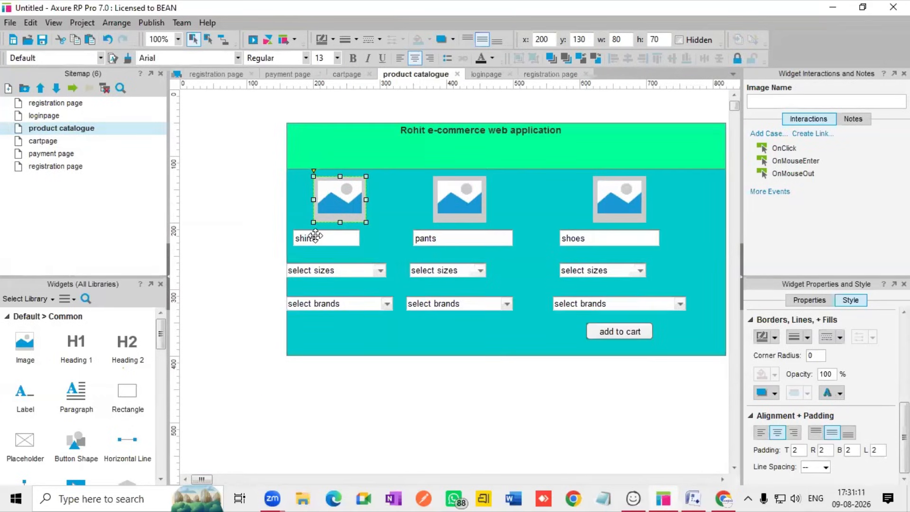
pyautogui.click(315, 235)
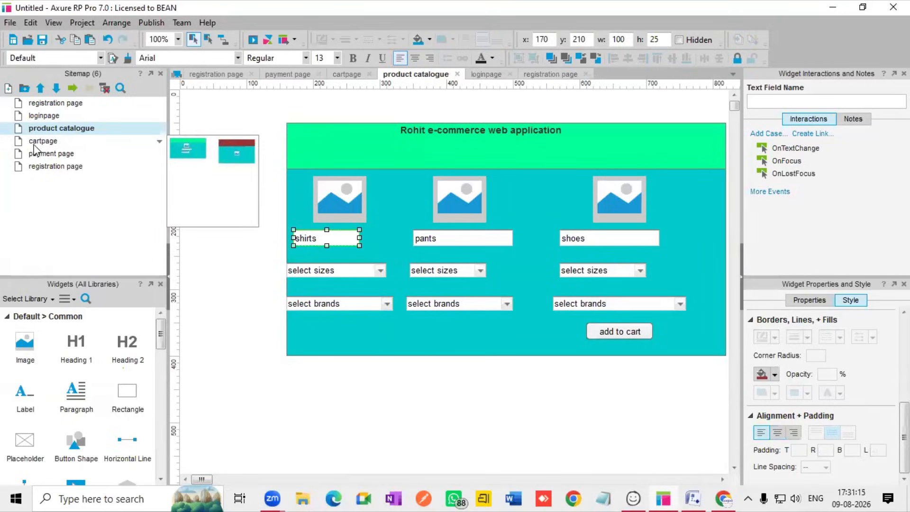
pyautogui.click(53, 154)
pyautogui.doubleClick(43, 140)
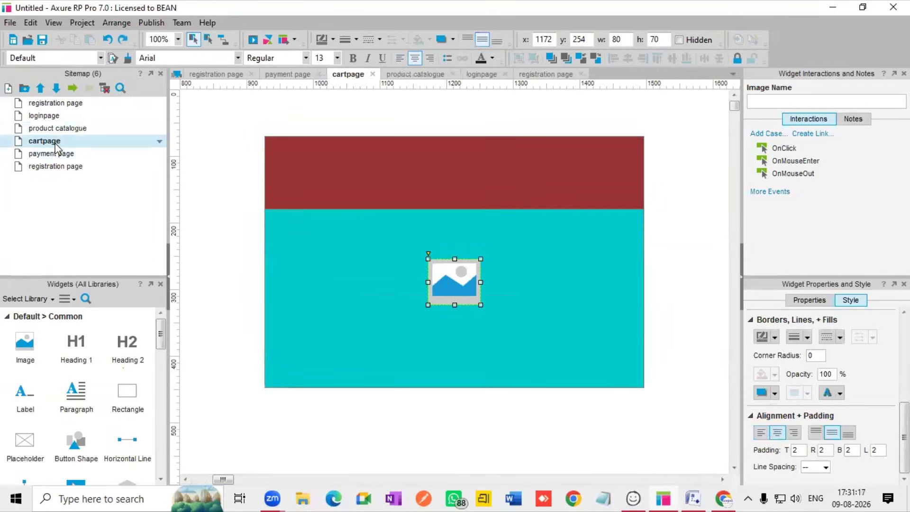
pyautogui.click(327, 270)
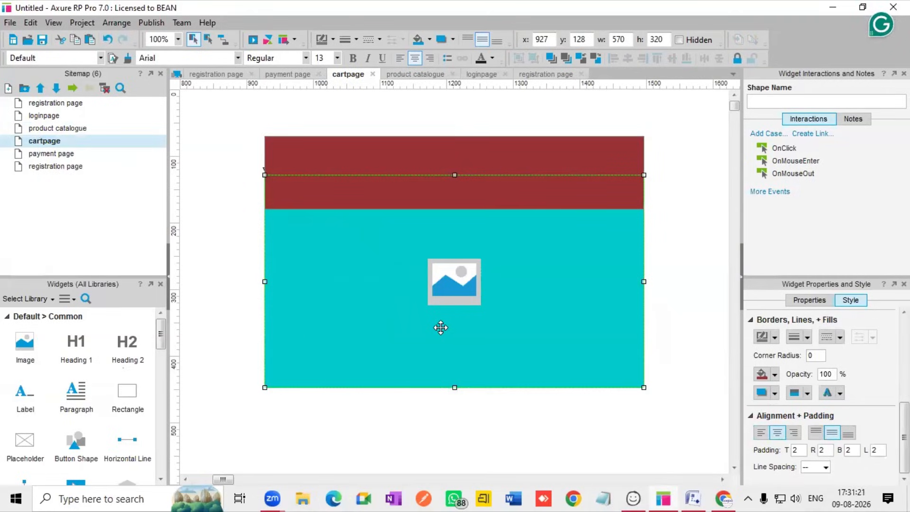
pyautogui.hotkey('ctrl', 'v')
pyautogui.moveTo(455, 289)
pyautogui.mouseDown()
pyautogui.moveTo(456, 327)
pyautogui.moveTo(459, 295)
pyautogui.mouseUp()
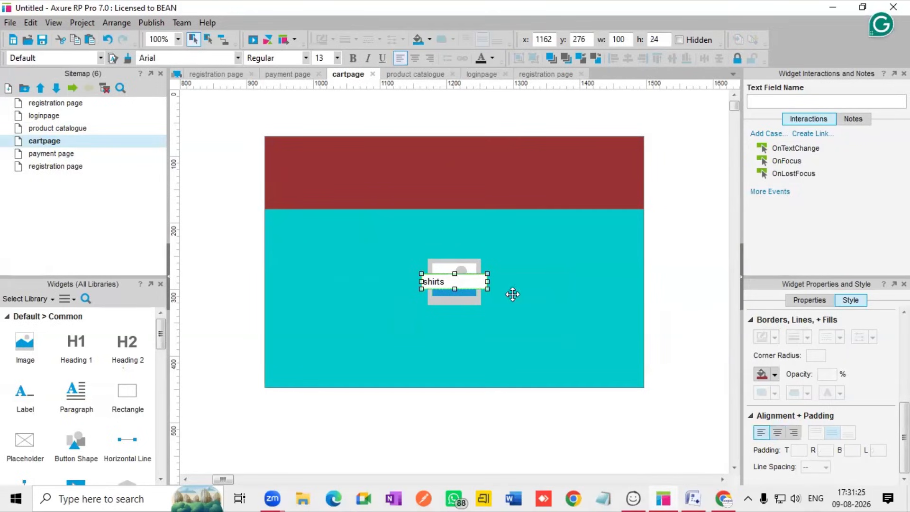
# - Move the image just below the red header and place the shirts text field beneath it at x 1150, y 270
pyautogui.click(512, 293)
pyautogui.click(448, 287)
pyautogui.moveTo(449, 288); pyautogui.dragTo(455, 320)
pyautogui.moveTo(460, 283); pyautogui.dragTo(452, 239)
pyautogui.moveTo(450, 314); pyautogui.dragTo(414, 279)
# - Copy the shirts "select sizes" droplist from the product catalogue page onto the cartpage, below the shirts field at x 1137, y 304
pyautogui.click(59, 128)
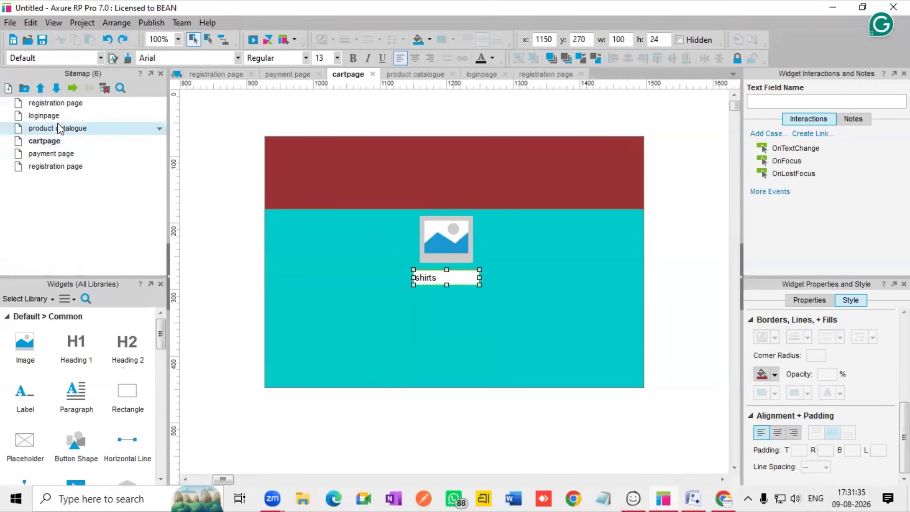
pyautogui.doubleClick(59, 128)
pyautogui.click(327, 271)
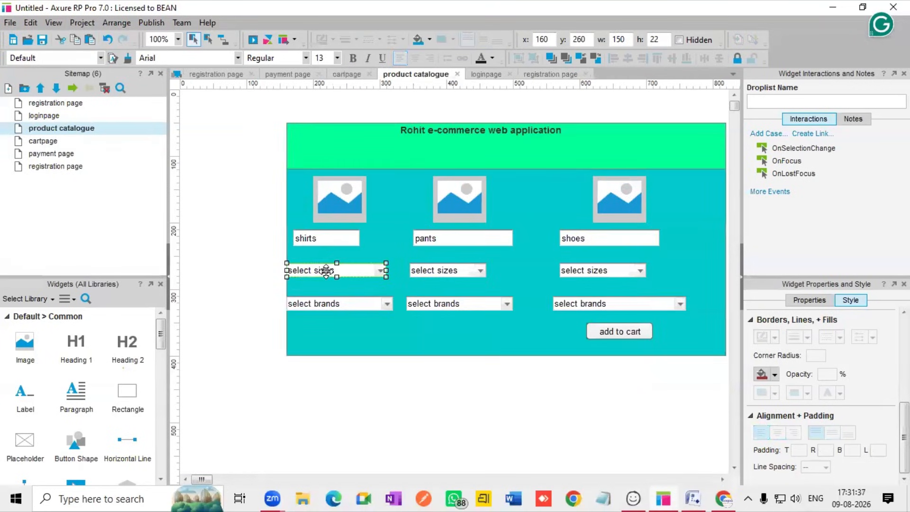
pyautogui.doubleClick(44, 141)
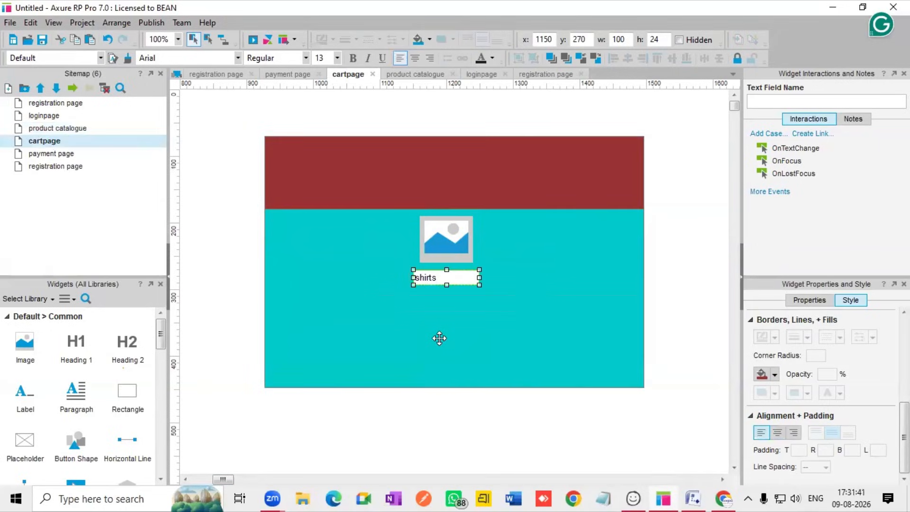
pyautogui.hotkey('ctrl', 'v')
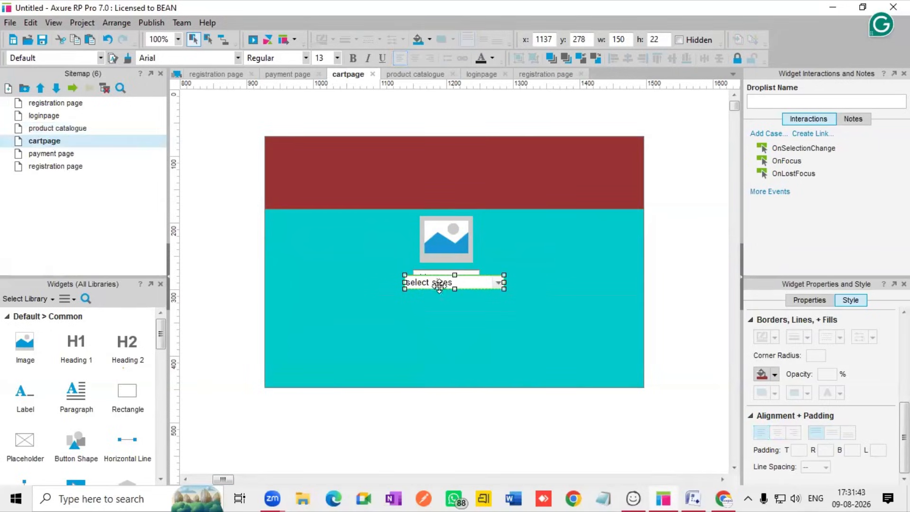
pyautogui.moveTo(445, 297); pyautogui.dragTo(445, 315)
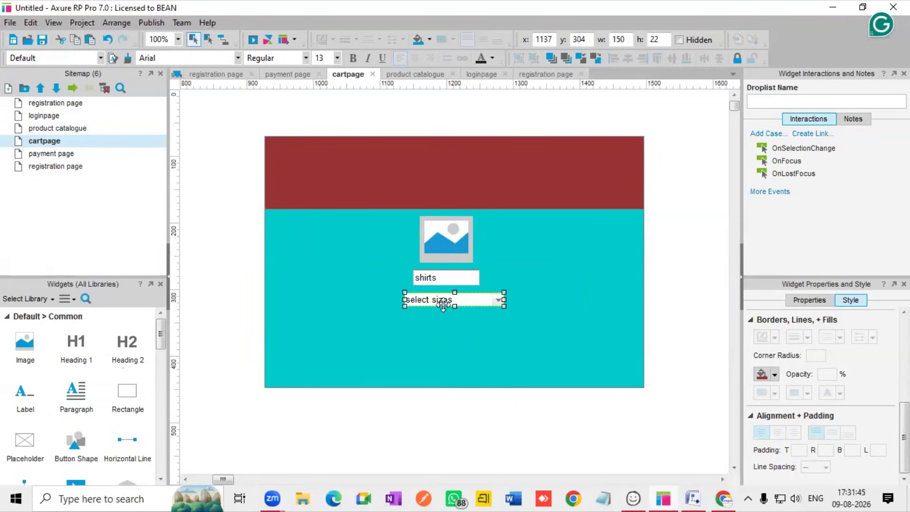
# - Copy the shirts "select brands" droplist from the product catalogue page onto the cartpage, below the sizes droplist at x 1127, y 348
pyautogui.click(61, 155)
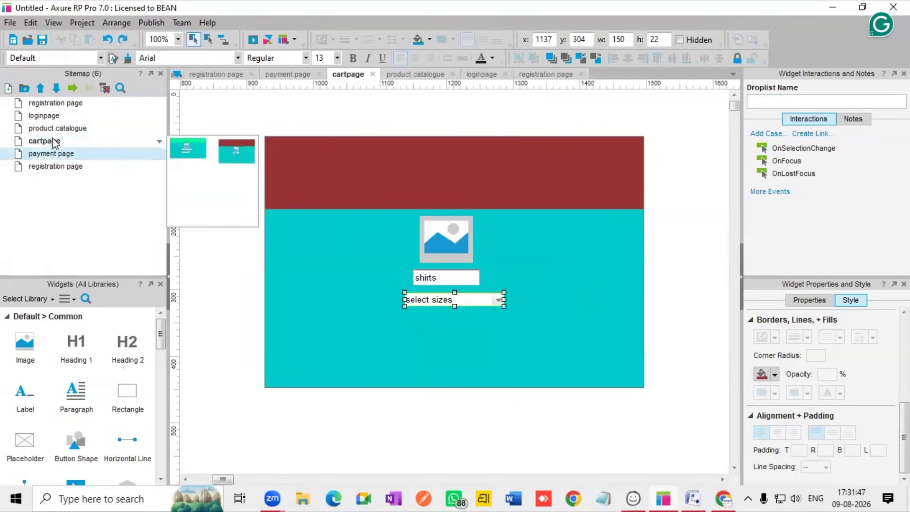
pyautogui.click(53, 141)
pyautogui.doubleClick(57, 128)
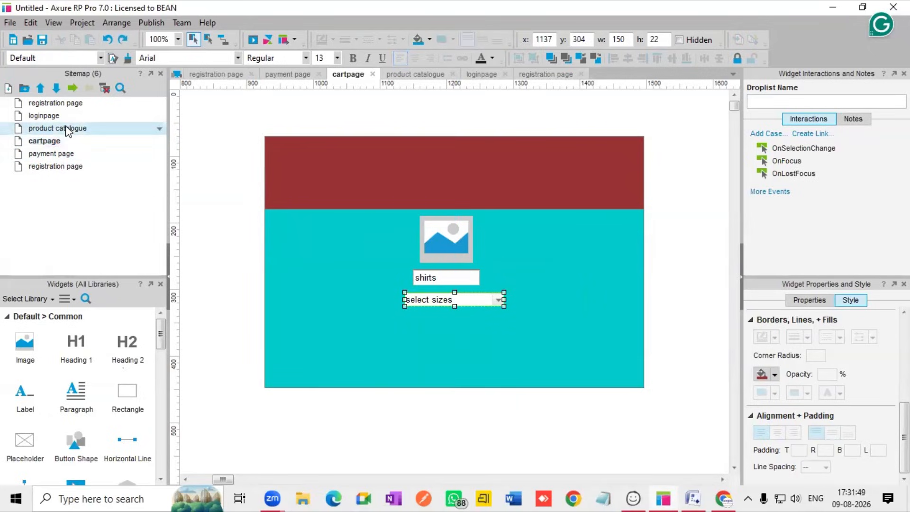
pyautogui.click(311, 302)
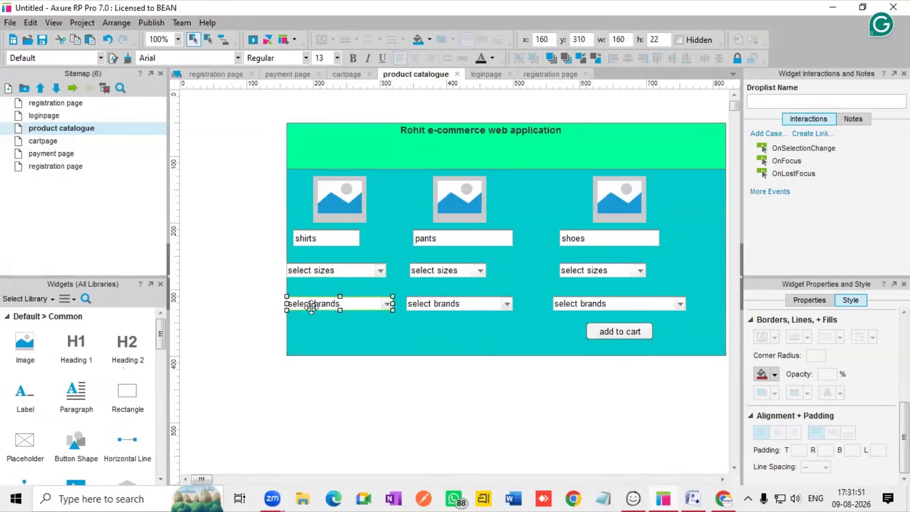
pyautogui.doubleClick(52, 141)
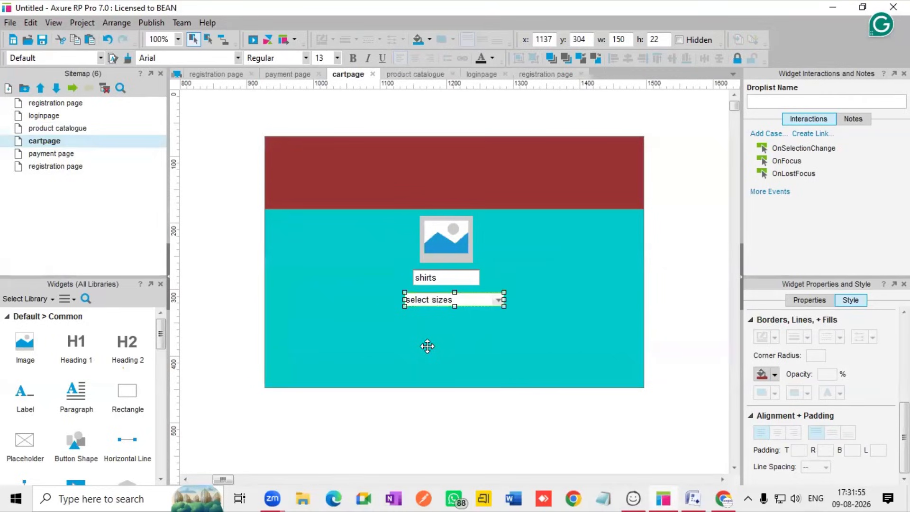
pyautogui.hotkey('ctrl', 'v')
pyautogui.moveTo(454, 282); pyautogui.dragTo(451, 330)
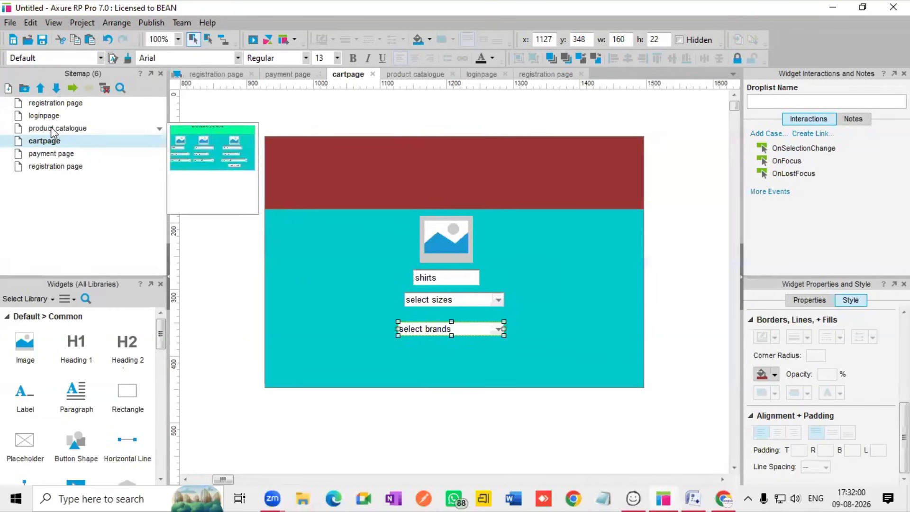
# - Copy the e-commerce web application title from the product catalogue page and centre it in the cartpage's dark red header
pyautogui.doubleClick(57, 128)
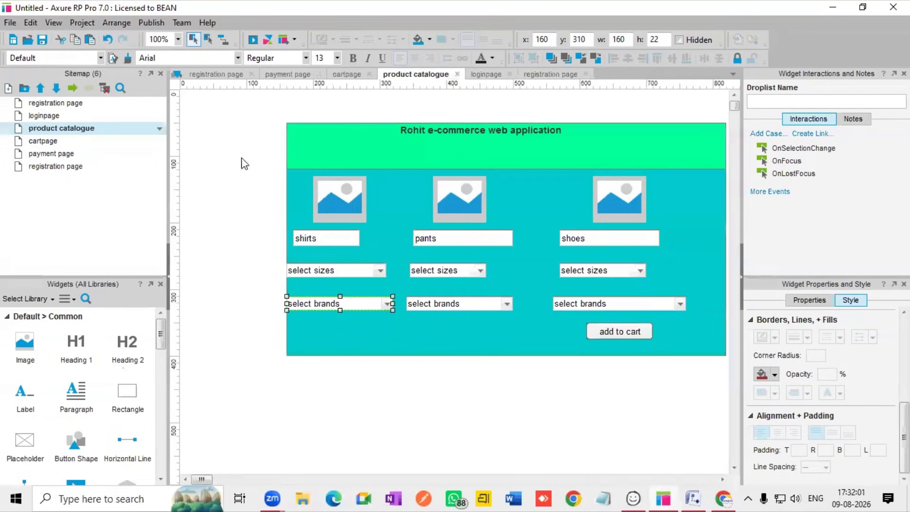
pyautogui.click(455, 130)
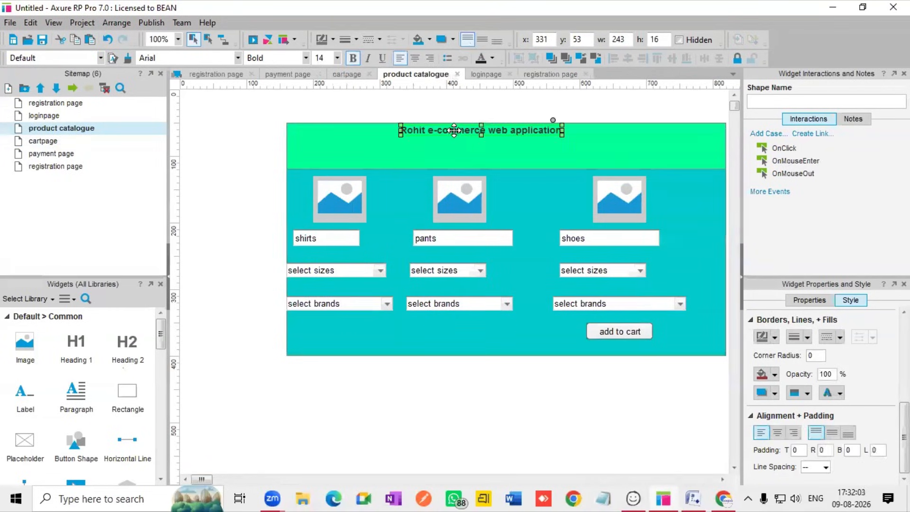
pyautogui.doubleClick(52, 141)
pyautogui.click(385, 169)
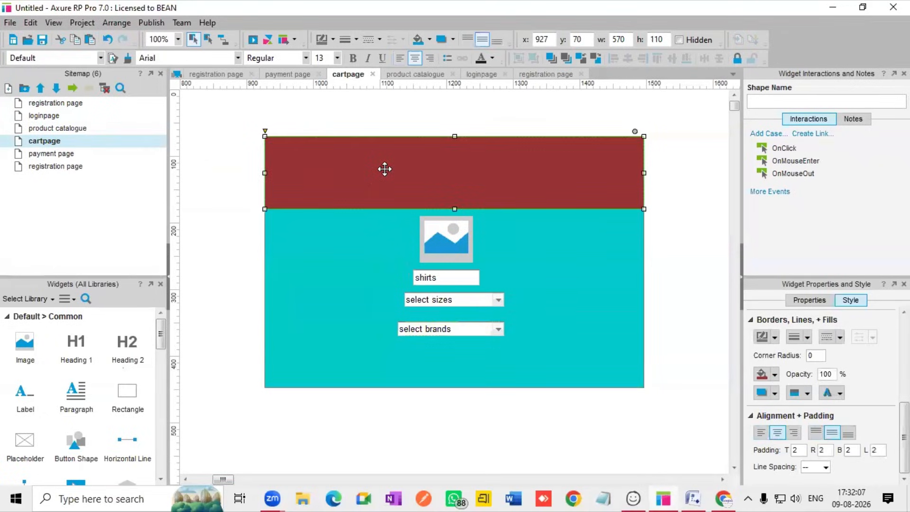
pyautogui.hotkey('ctrl', 'v')
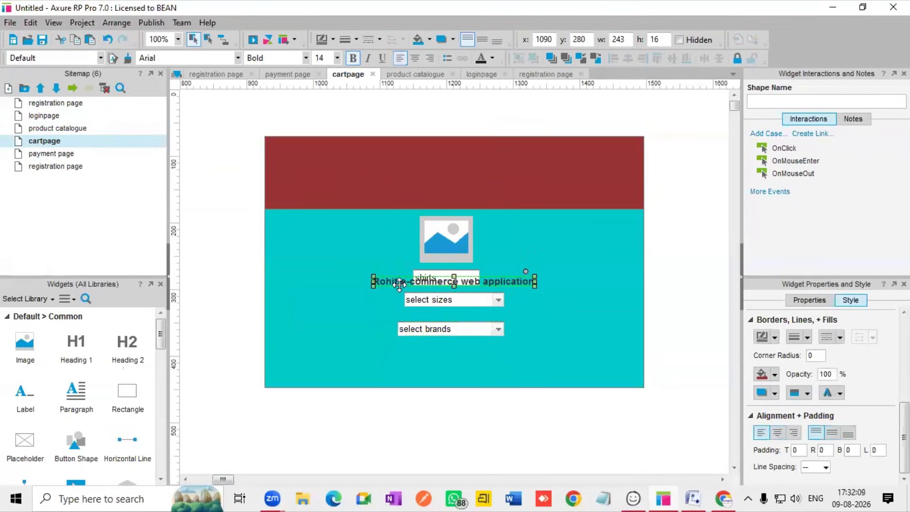
pyautogui.moveTo(398, 281); pyautogui.dragTo(421, 163)
# - Change the cartpage header rectangle's fill to solid green 00FF99
pyautogui.click(515, 193)
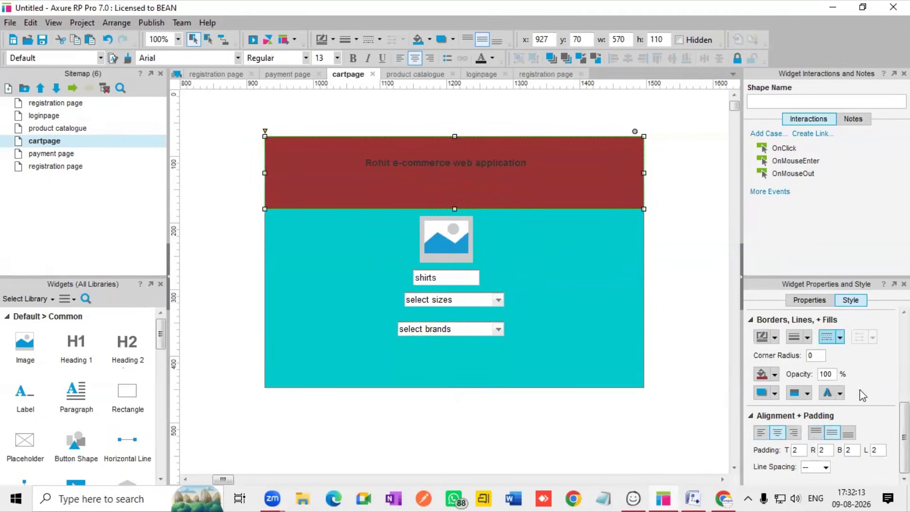
pyautogui.click(773, 374)
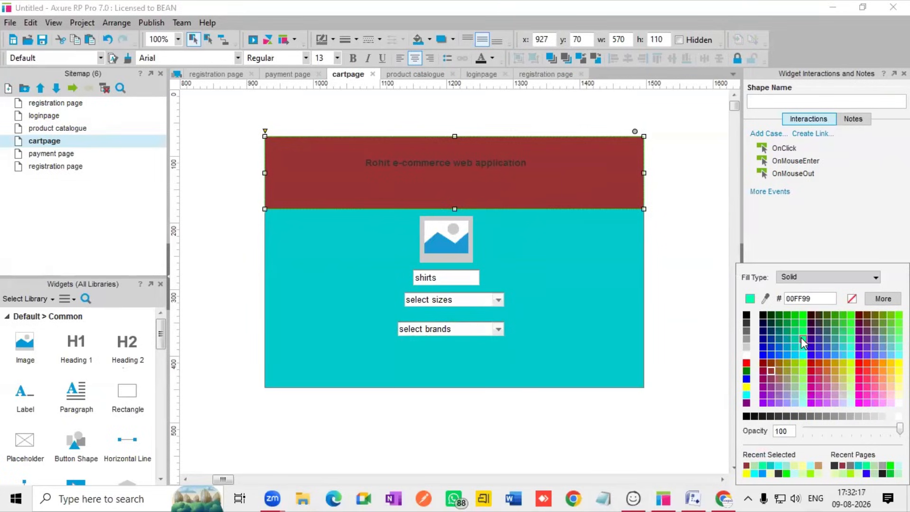
pyautogui.click(801, 337)
# - Add an HTML button below the brands droplist at x 1260, y 395, and label it "procced to pay"
pyautogui.scroll(-2, 313, 285)
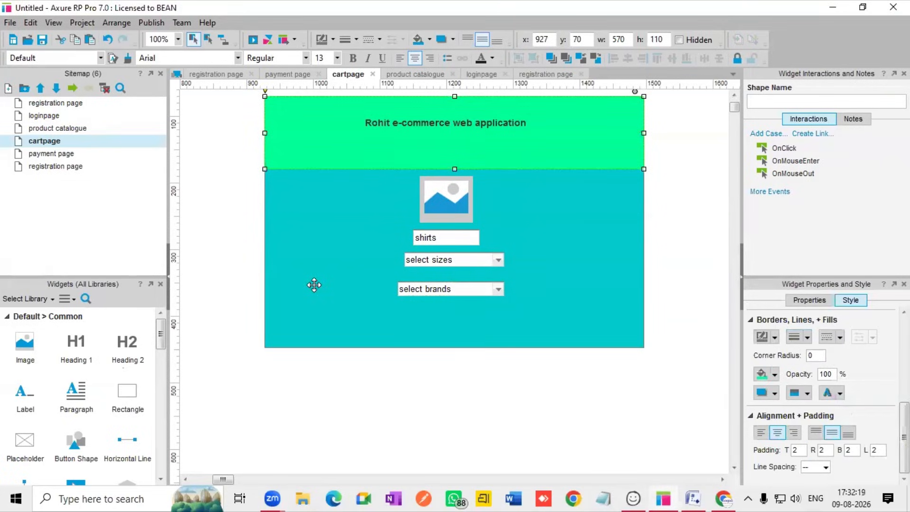
pyautogui.scroll(-5, 33, 394)
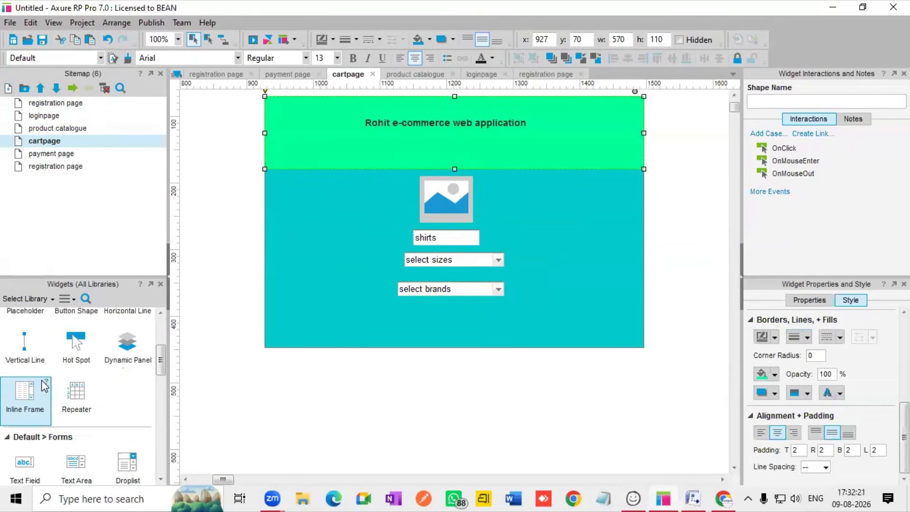
pyautogui.scroll(-2, 30, 402)
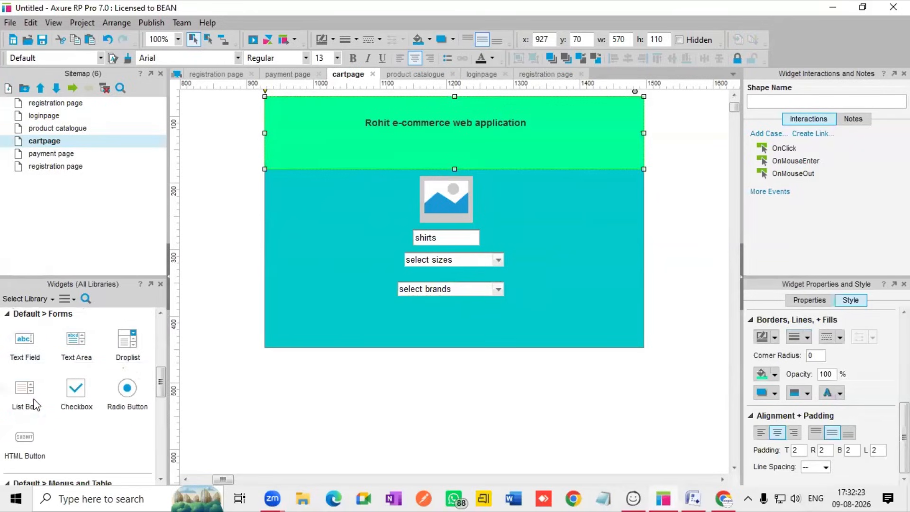
pyautogui.scroll(-2, 30, 402)
pyautogui.moveTo(29, 379); pyautogui.dragTo(489, 313)
pyautogui.doubleClick(518, 323)
pyautogui.press('BackSpace')
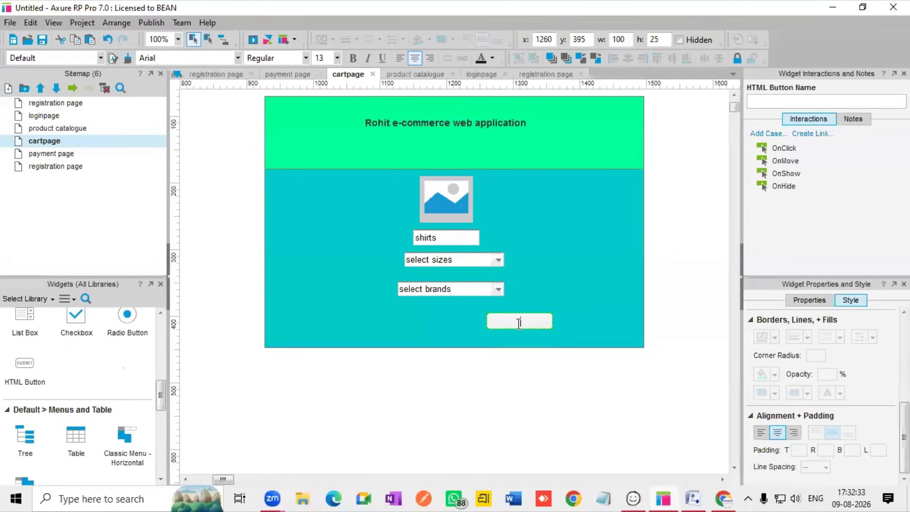
pyautogui.write('procced to pa')
pyautogui.press('BackSpace')
pyautogui.press('BackSpace')
pyautogui.write('pay')
# - Add a text field to the payment page's blue area at x 345, y 145, with the text "payment page"
pyautogui.doubleClick(55, 154)
pyautogui.click(360, 196)
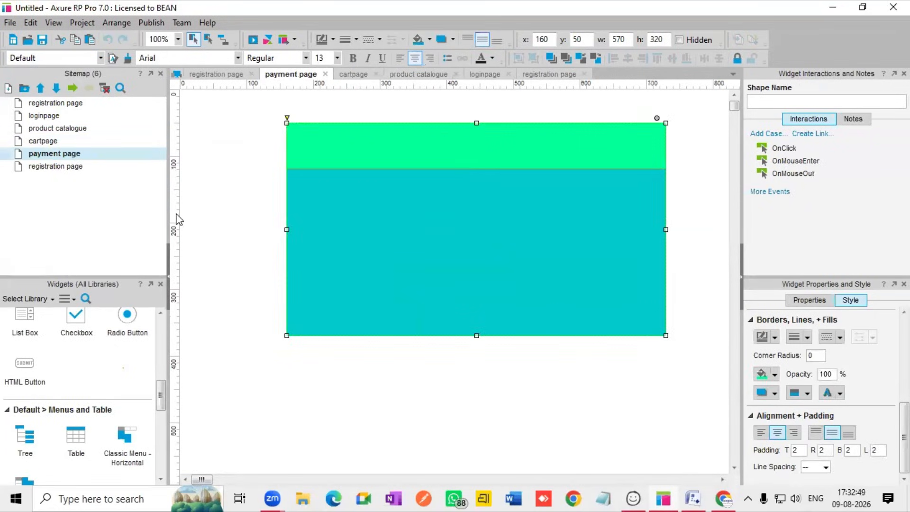
pyautogui.scroll(3, 24, 379)
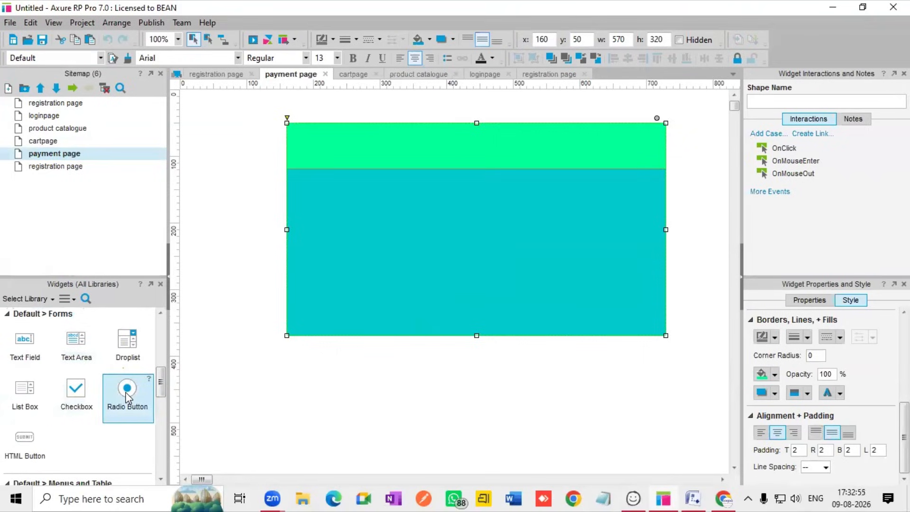
pyautogui.moveTo(12, 342); pyautogui.dragTo(411, 188)
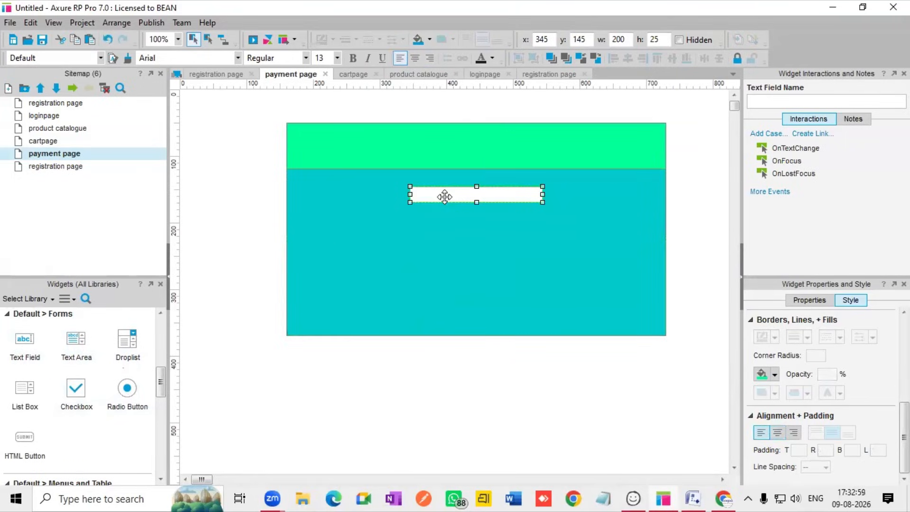
pyautogui.doubleClick(445, 196)
pyautogui.write('payment page')
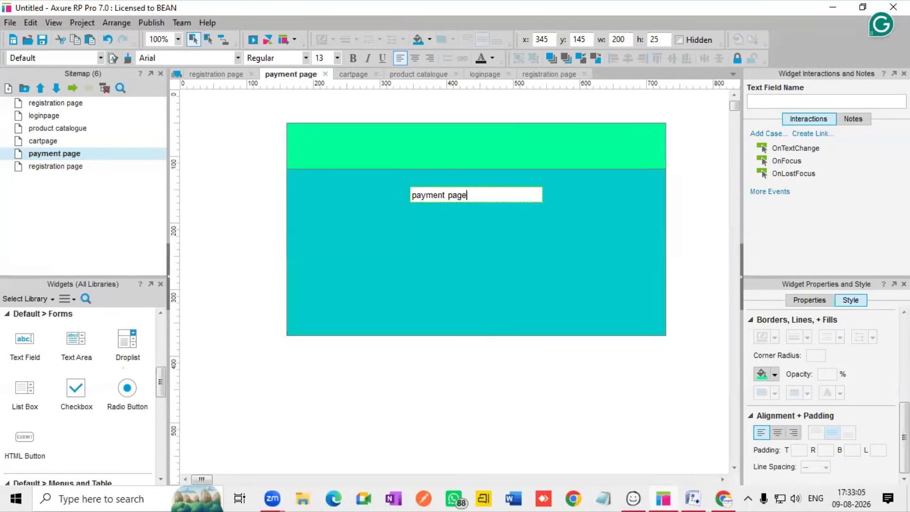
pyautogui.click(429, 213)
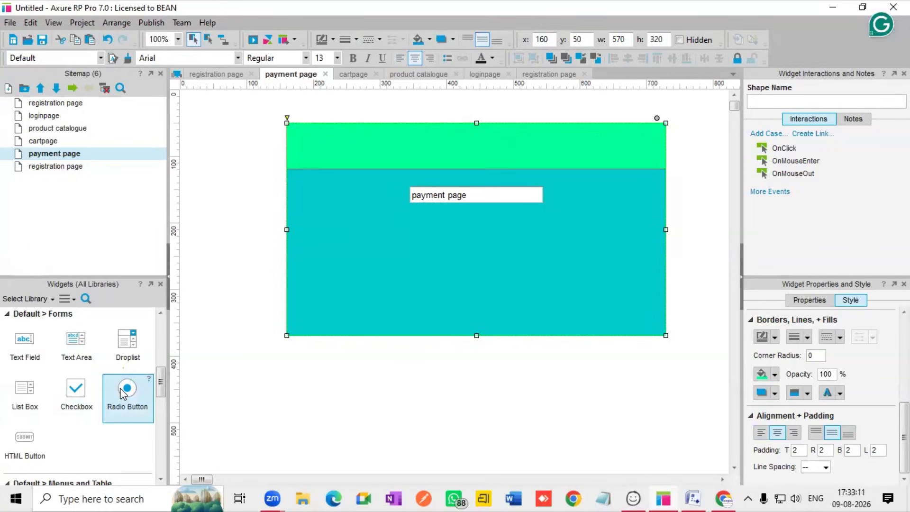
# - Add a checkbox labelled "UPI" below the payment page text field at x 320, y 194
pyautogui.moveTo(76, 389); pyautogui.dragTo(394, 218)
pyautogui.doubleClick(442, 225)
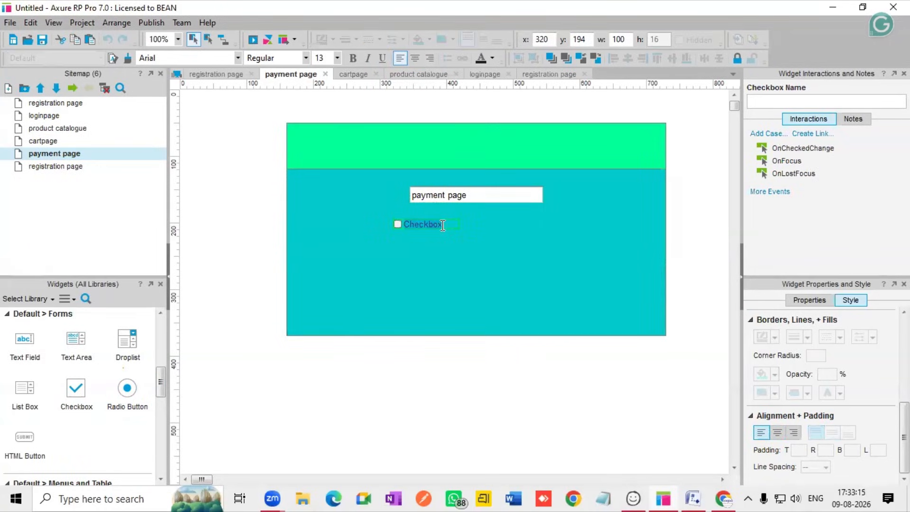
pyautogui.press('BackSpace')
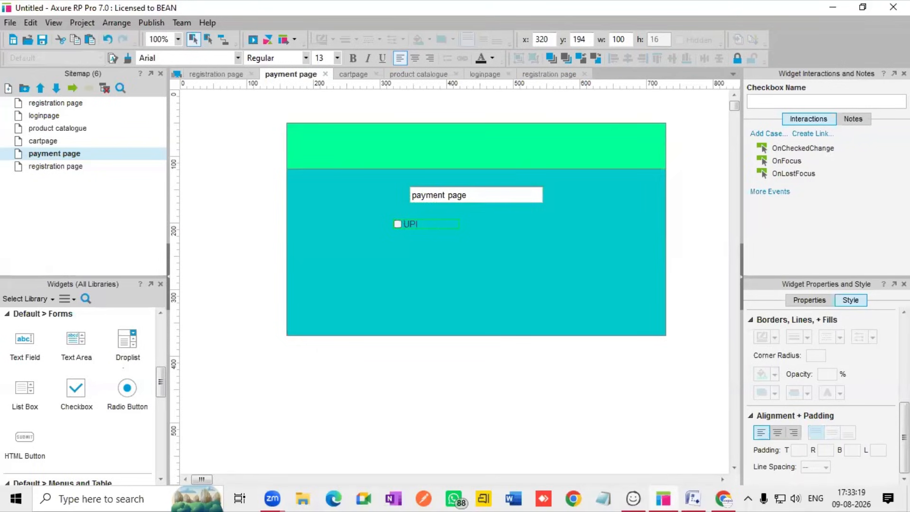
pyautogui.click(338, 287)
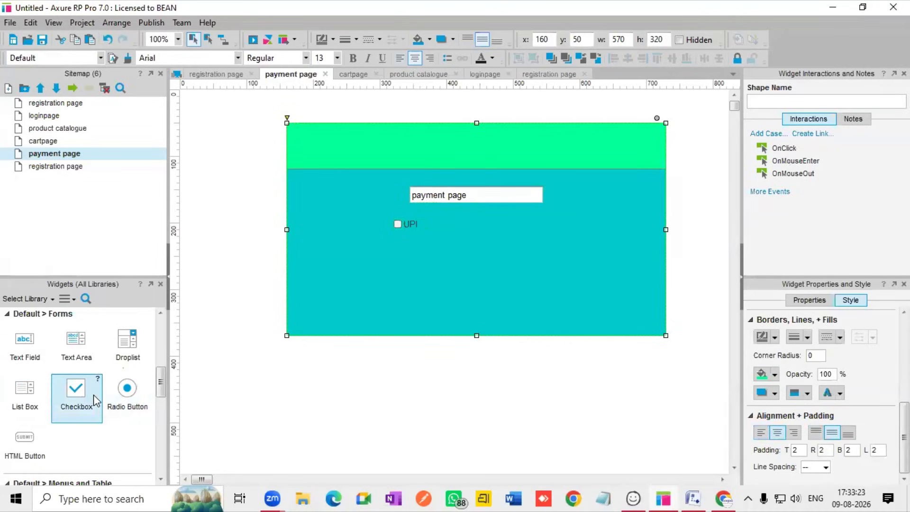
# - Add a radio button labelled "COD" below the UPI checkbox at x 320, y 230
pyautogui.moveTo(127, 393); pyautogui.dragTo(397, 239)
pyautogui.doubleClick(441, 248)
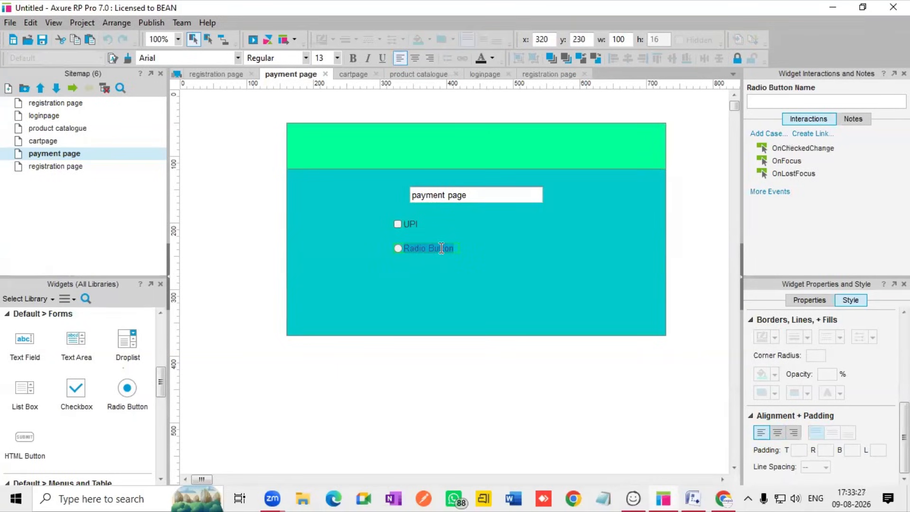
pyautogui.press('BackSpace')
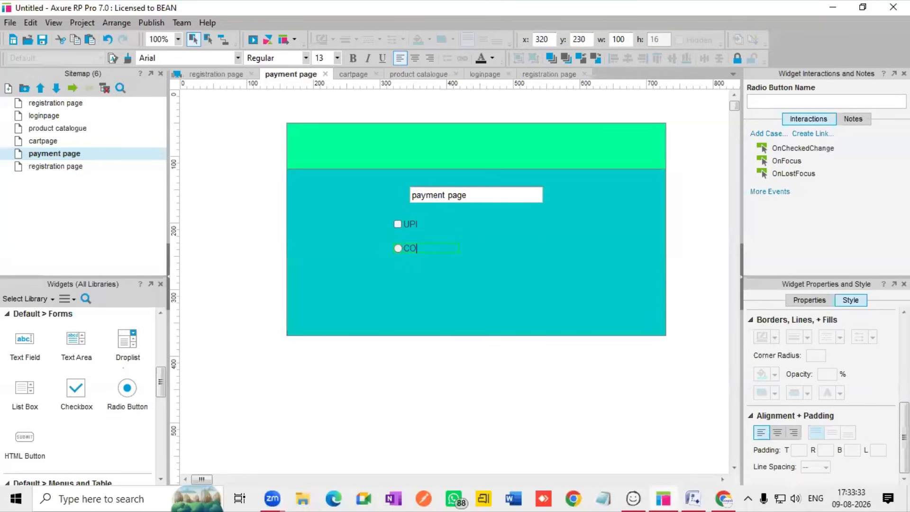
pyautogui.click(405, 286)
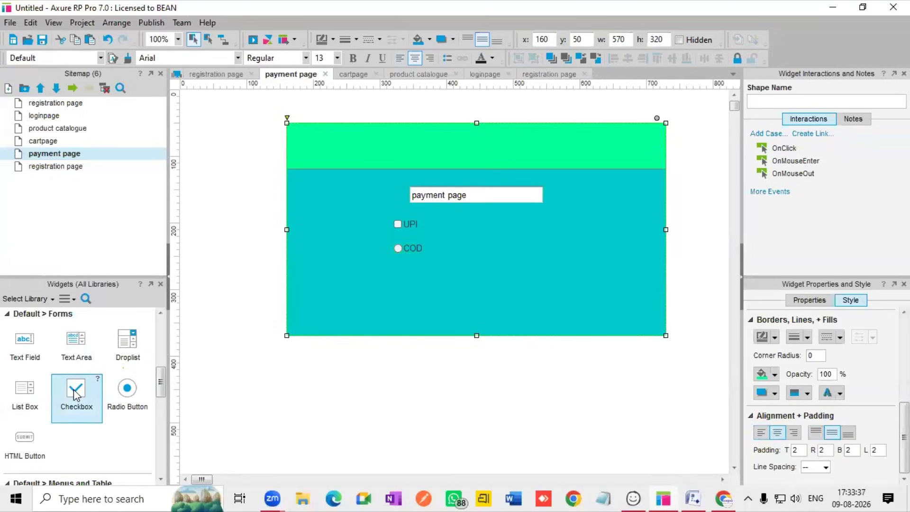
# - Add a radio button labelled "cards" below the COD option at x 320, y 274
pyautogui.moveTo(134, 394); pyautogui.dragTo(393, 271)
pyautogui.doubleClick(414, 279)
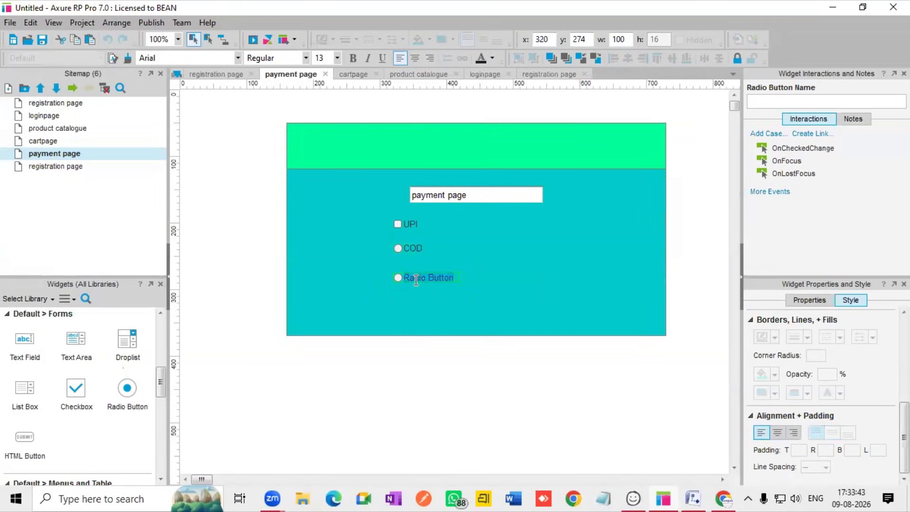
pyautogui.press('BackSpace')
pyautogui.click(397, 304)
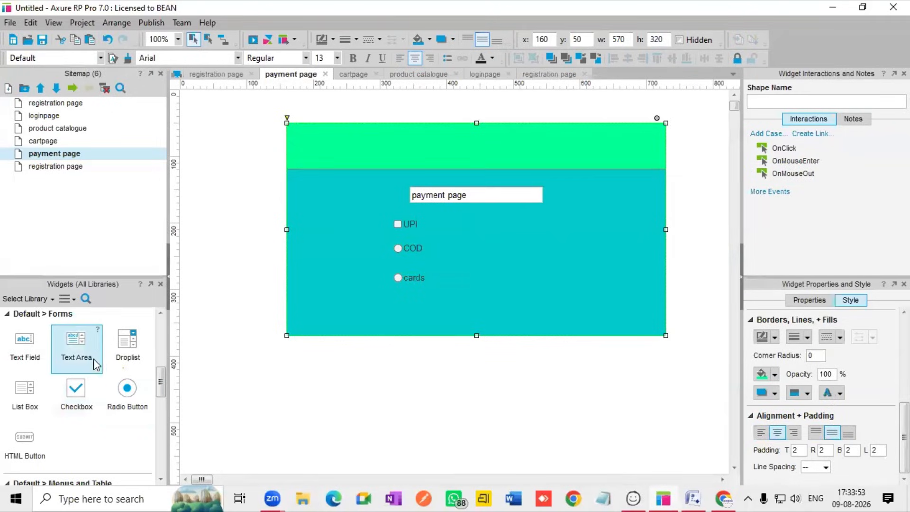
# - Add a droplist beside the UPI option at x 420, y 188, with the options select app, phonepay, g-pay and paytm
pyautogui.click(124, 346)
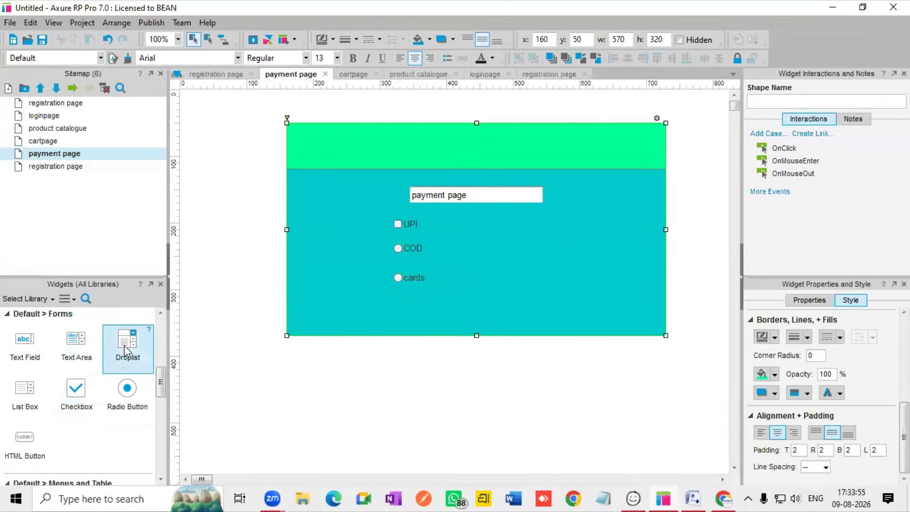
pyautogui.moveTo(125, 345); pyautogui.dragTo(457, 212)
pyautogui.doubleClick(487, 223)
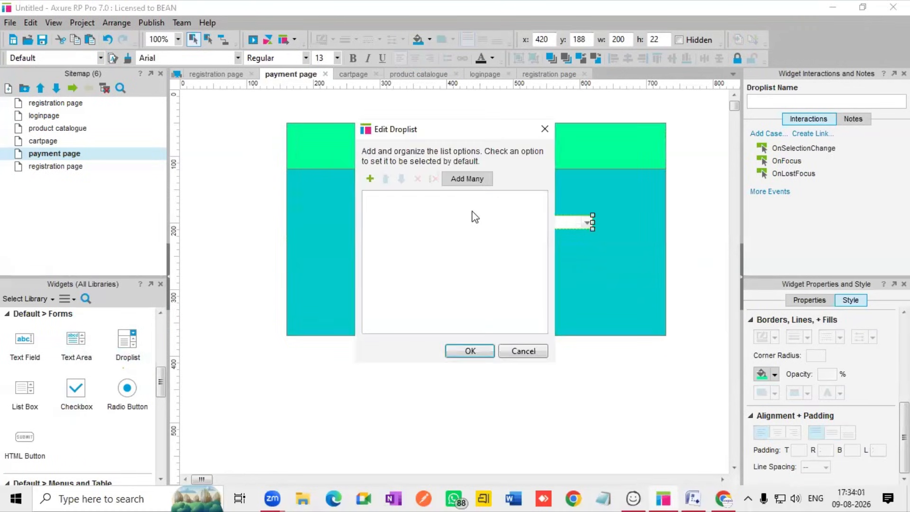
pyautogui.click(468, 179)
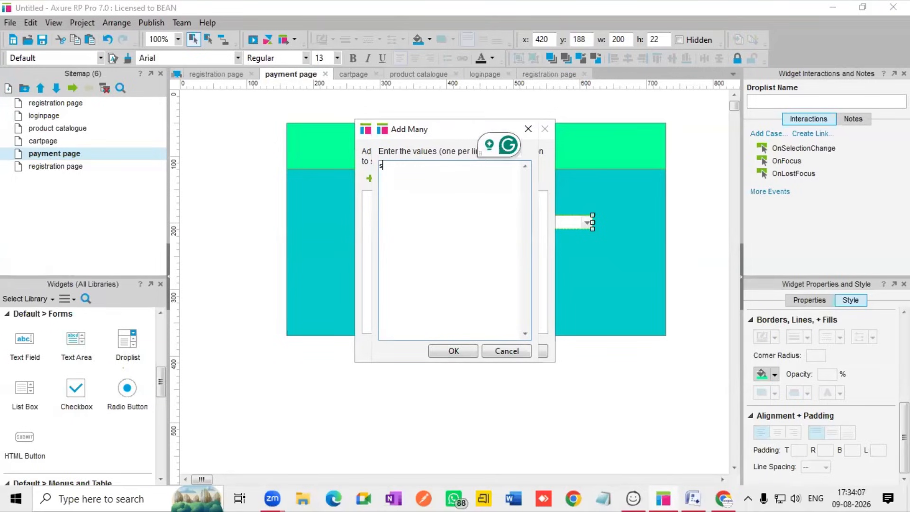
pyautogui.write('select app')
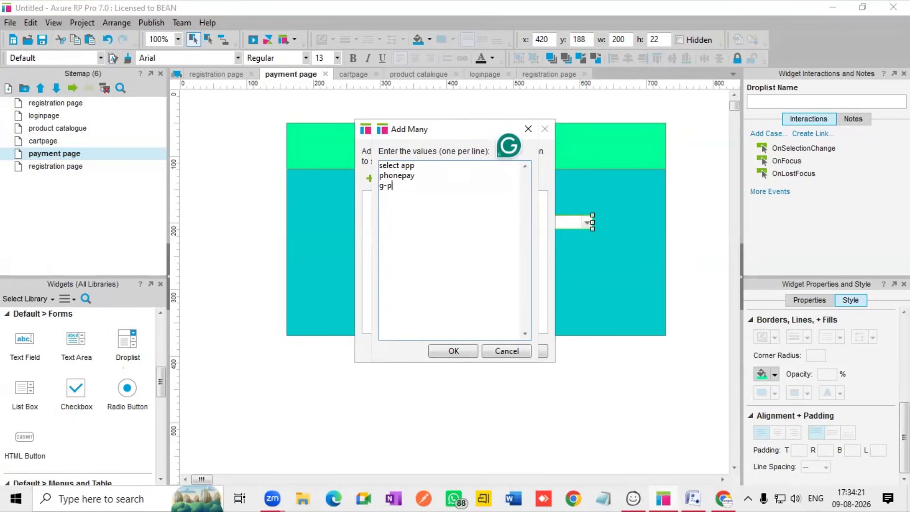
pyautogui.write('paytm')
pyautogui.press('Return')
pyautogui.click(457, 351)
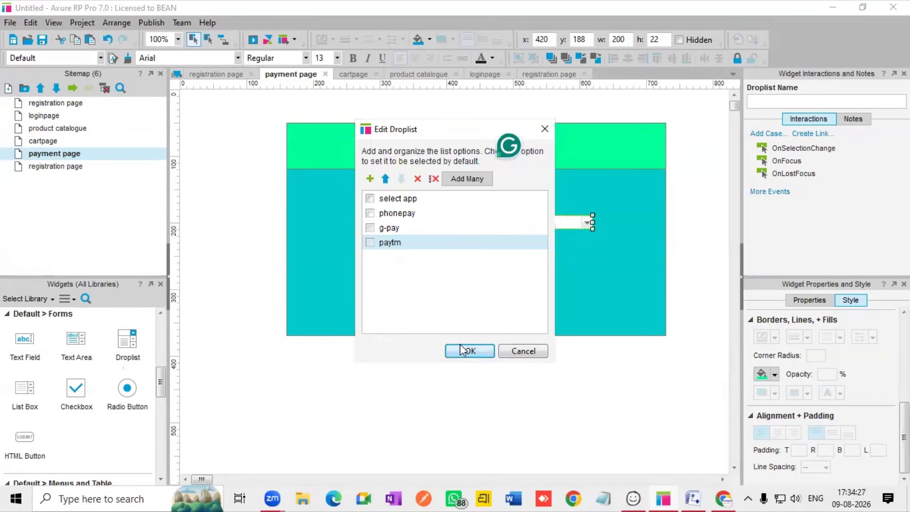
pyautogui.click(468, 352)
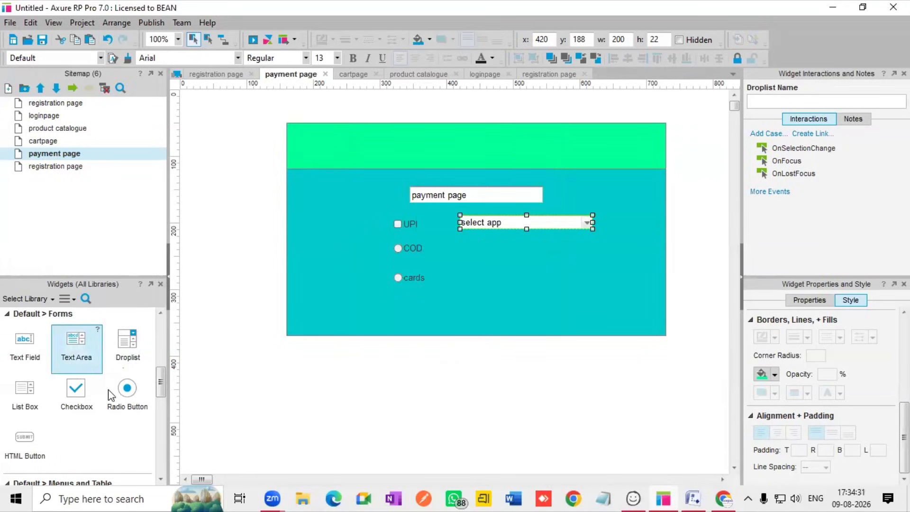
# - Add a droplist beside the cards option at x 420, y 268, with the options select cards, fedbank, yesbank and icici
pyautogui.moveTo(127, 341); pyautogui.dragTo(500, 277)
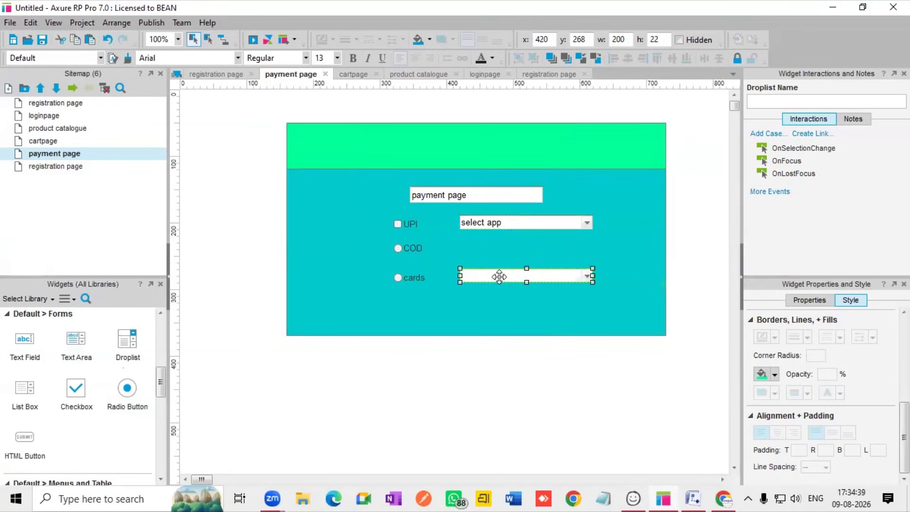
pyautogui.doubleClick(500, 277)
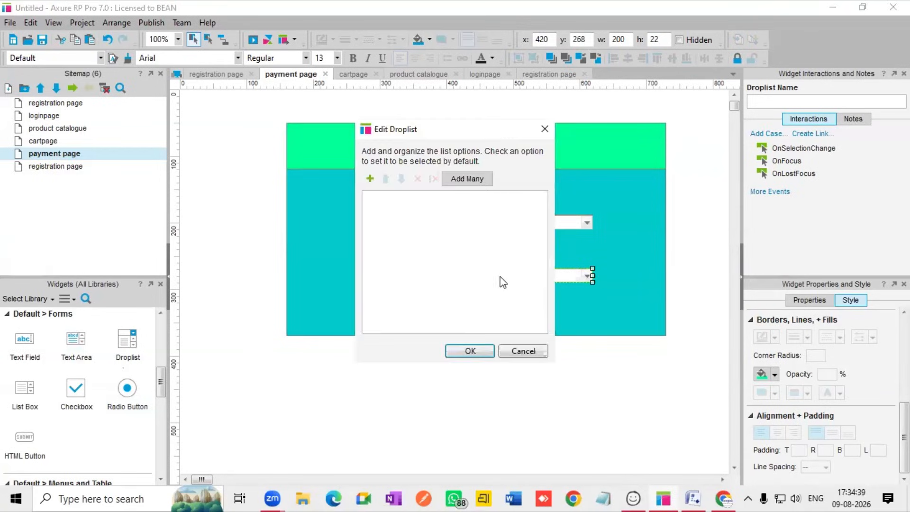
pyautogui.click(471, 181)
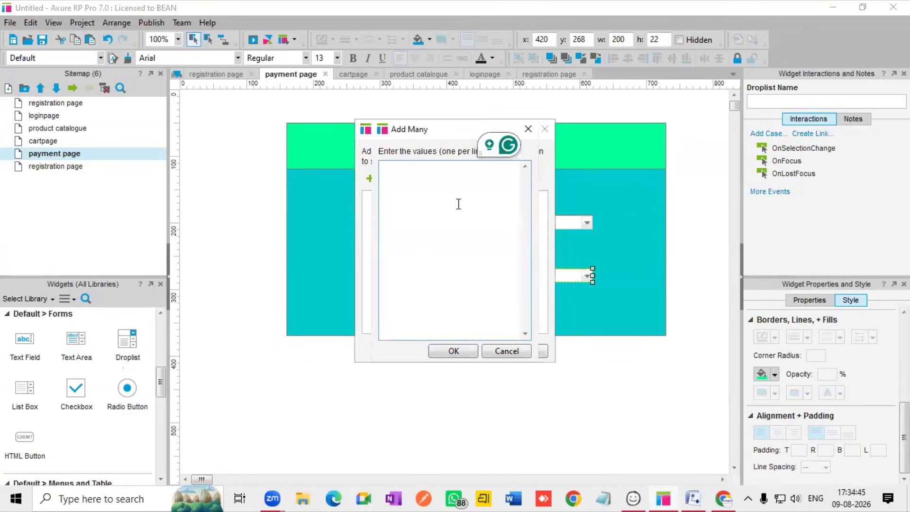
pyautogui.write('ct card')
pyautogui.write('s')
pyautogui.press('Return')
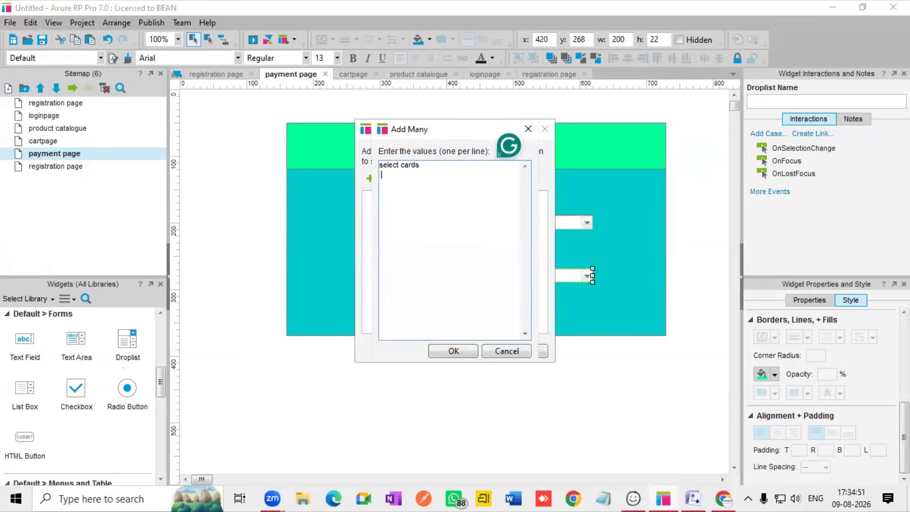
pyautogui.write('fedbank')
pyautogui.press('Return')
pyautogui.write('yesbank')
pyautogui.press('Return')
pyautogui.write('icici')
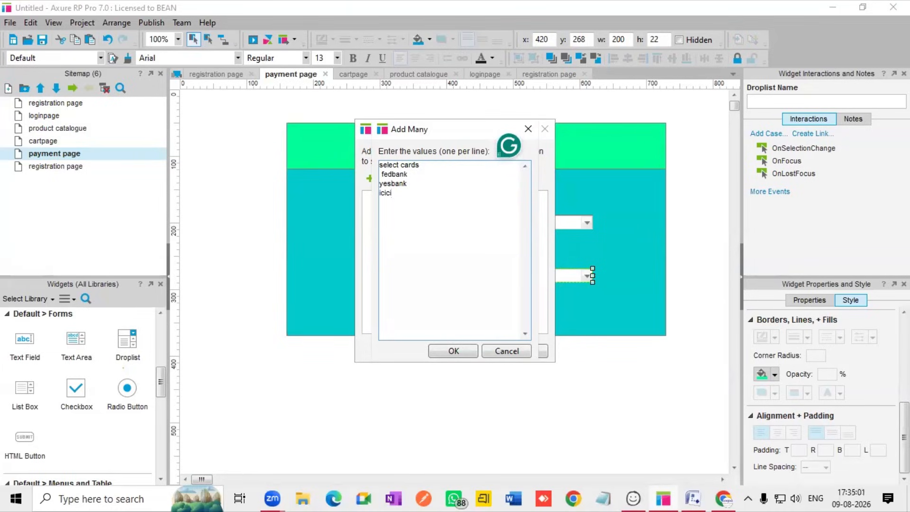
pyautogui.click(462, 354)
pyautogui.click(464, 352)
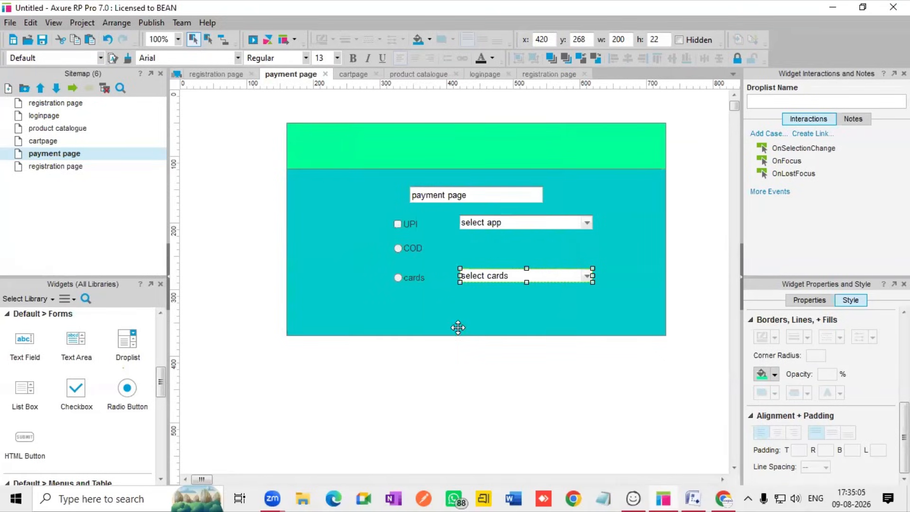
# - Add an HTML button labelled "proceed to buy" below the cards droplist at x 440, y 335
pyautogui.scroll(-1, 71, 365)
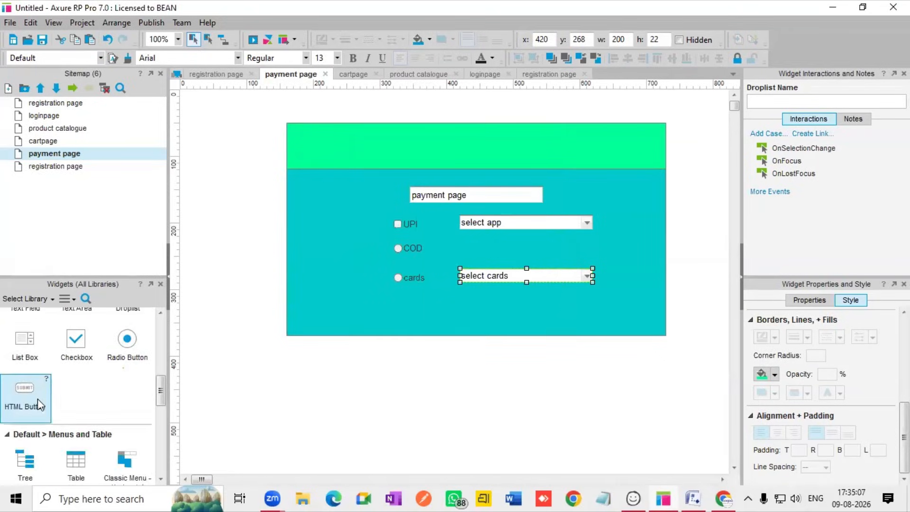
pyautogui.moveTo(22, 402); pyautogui.dragTo(473, 314)
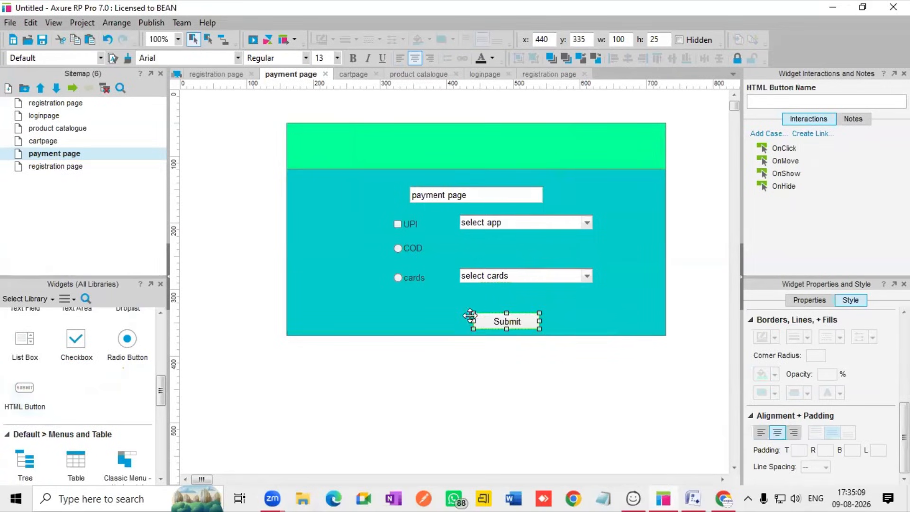
pyautogui.doubleClick(494, 322)
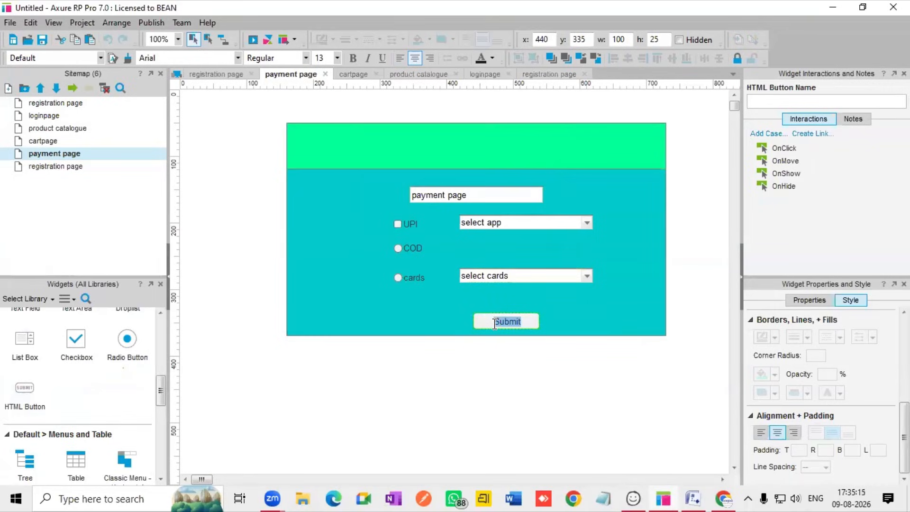
pyautogui.press('BackSpace')
pyautogui.write('proceed ti buy')
pyautogui.press('Left')
pyautogui.press('Left')
pyautogui.press('Left')
pyautogui.press('Left')
pyautogui.press('BackSpace')
pyautogui.write('o')
# - Rename the last registration page in the sitemap to "order details"
pyautogui.click(50, 169)
pyautogui.rightClick(49, 166)
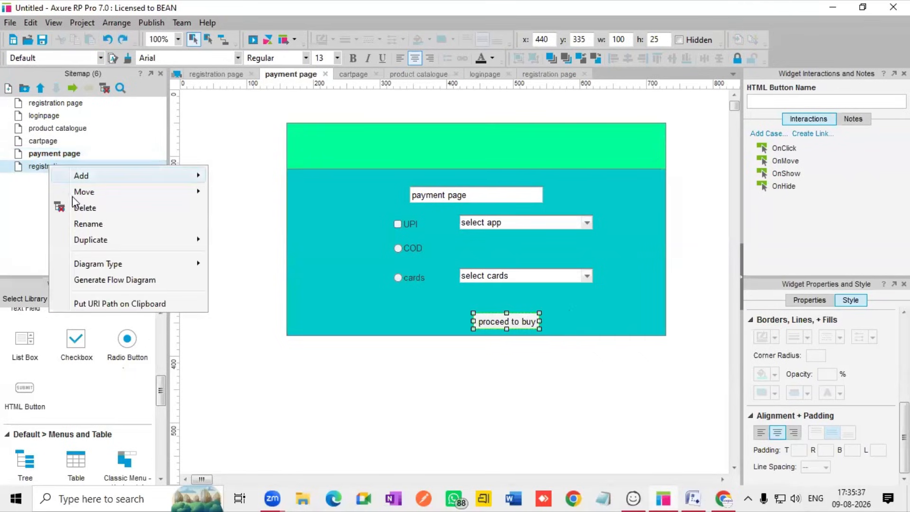
pyautogui.click(100, 226)
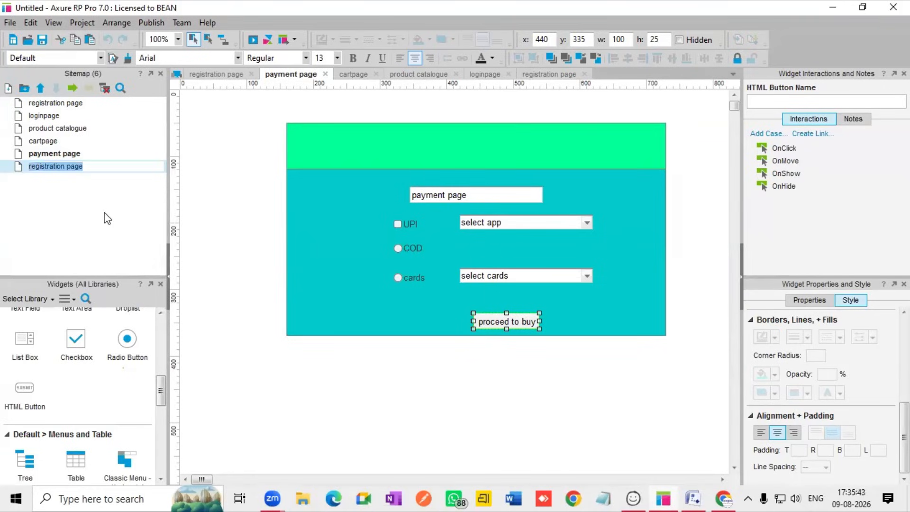
pyautogui.press('BackSpace')
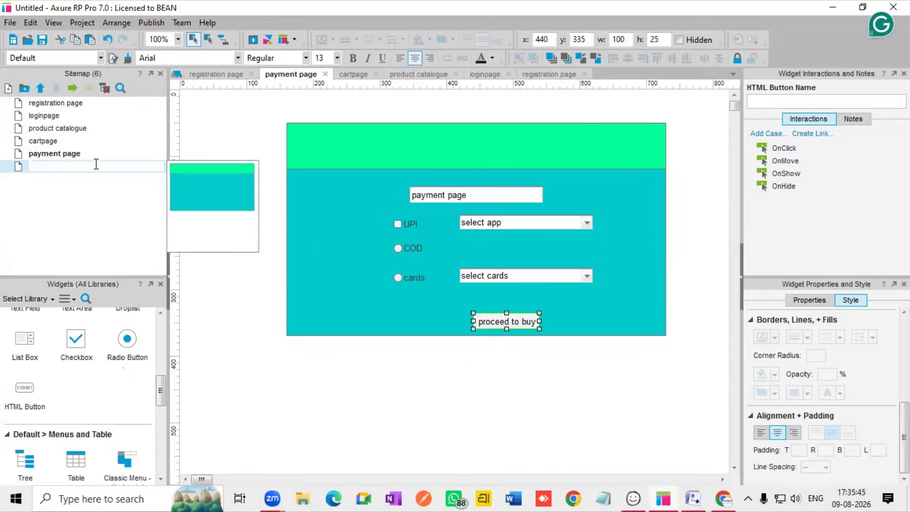
pyautogui.write('order p')
pyautogui.write('etails')
pyautogui.press('Return')
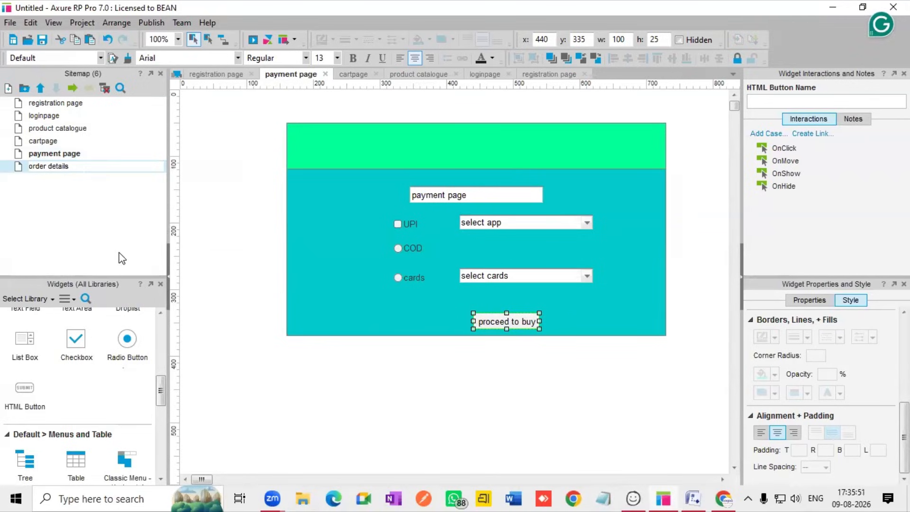
# - Open the order details page and place a text area in its blue area at x 340, y 170
pyautogui.doubleClick(32, 170)
pyautogui.moveTo(55, 160)
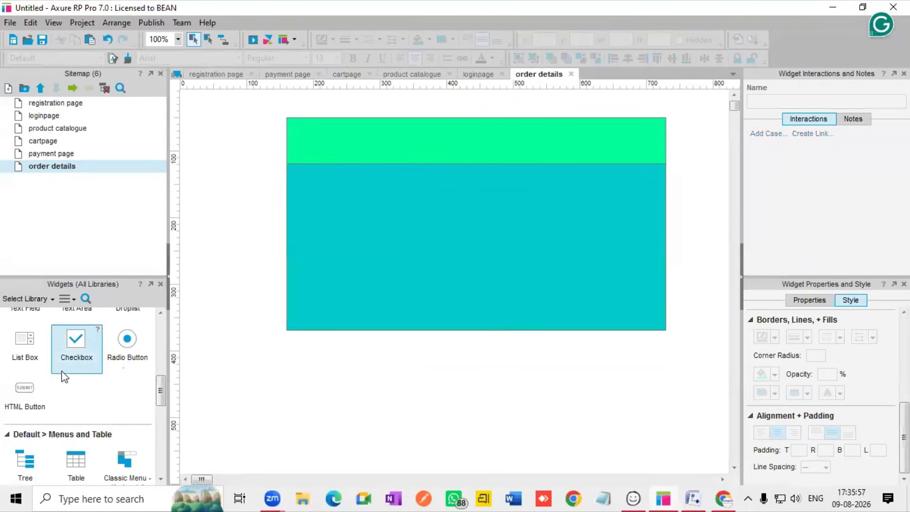
pyautogui.scroll(3, 43, 360)
pyautogui.scroll(-3, 47, 366)
pyautogui.scroll(1, 51, 369)
pyautogui.scroll(1, 50, 369)
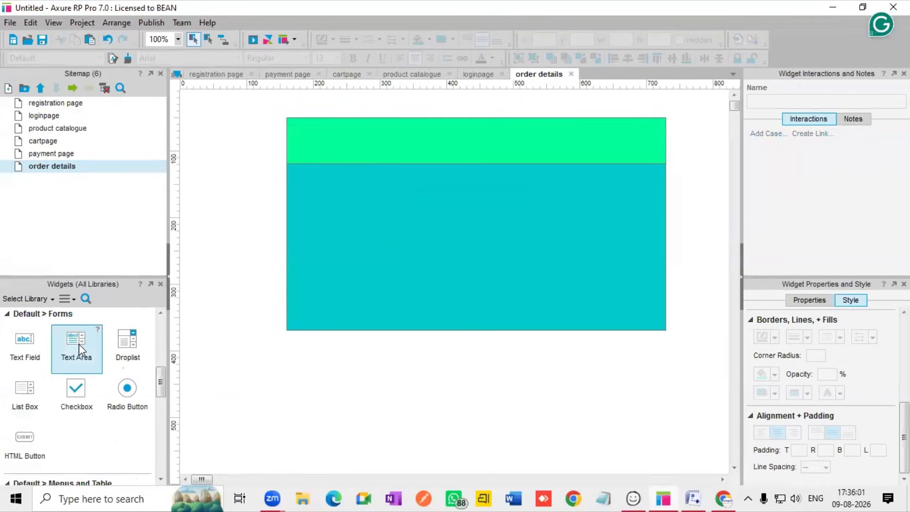
pyautogui.moveTo(79, 344); pyautogui.dragTo(404, 200)
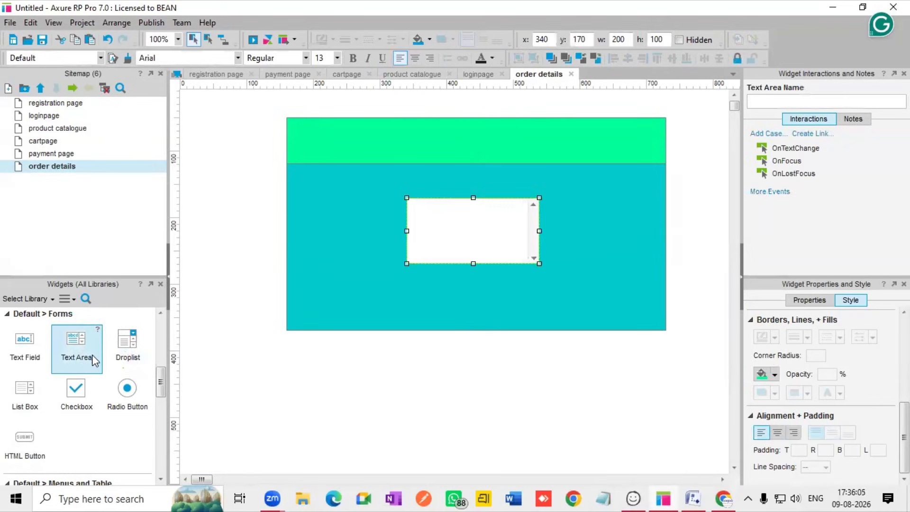
# - Fill the text area with the lines "order details", "transaction ID" and "expected delivery date"
pyautogui.doubleClick(428, 225)
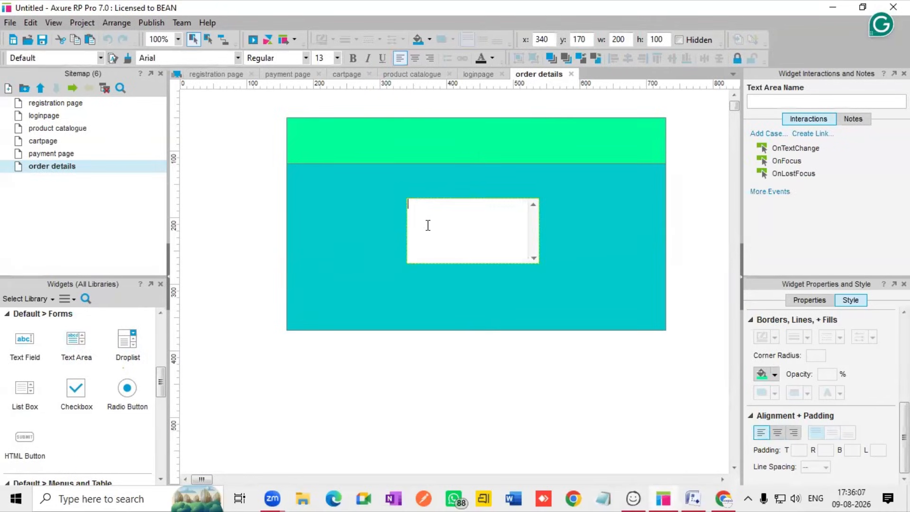
pyautogui.write('p')
pyautogui.write('rder')
pyautogui.write(' de')
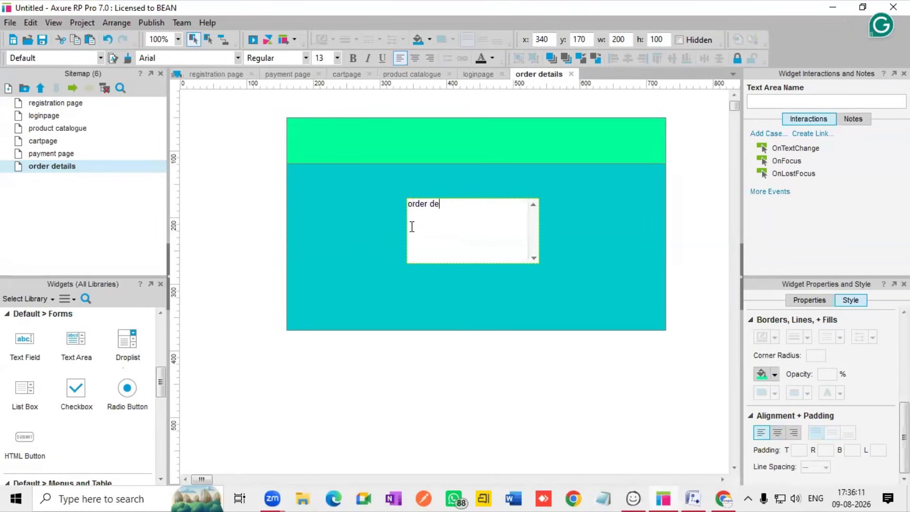
pyautogui.write('tails')
pyautogui.press('BackSpace')
pyautogui.press('Return')
pyautogui.write('transcation -')
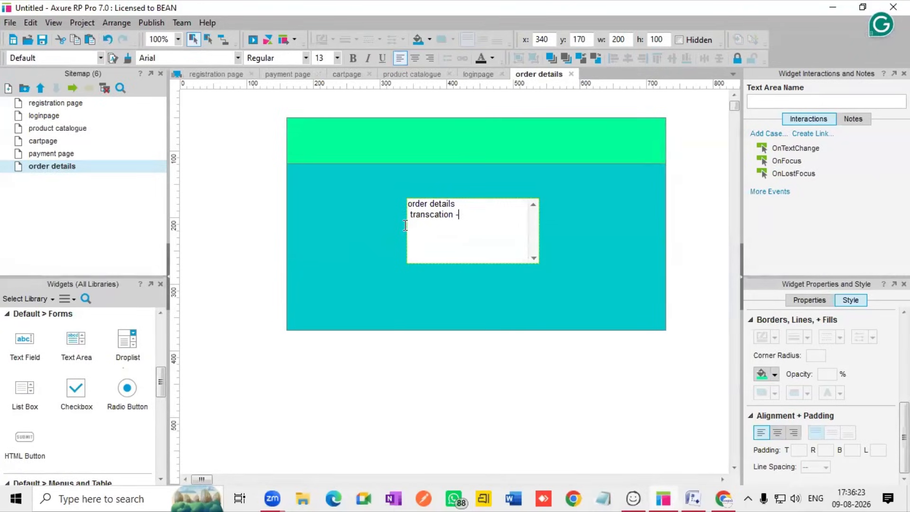
pyautogui.write('id ')
pyautogui.write('expected delivery date')
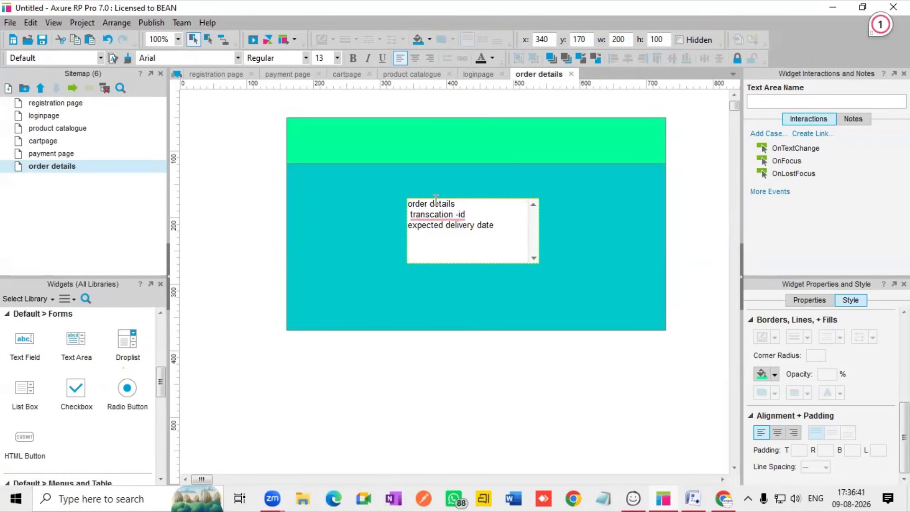
pyautogui.moveTo(431, 215)
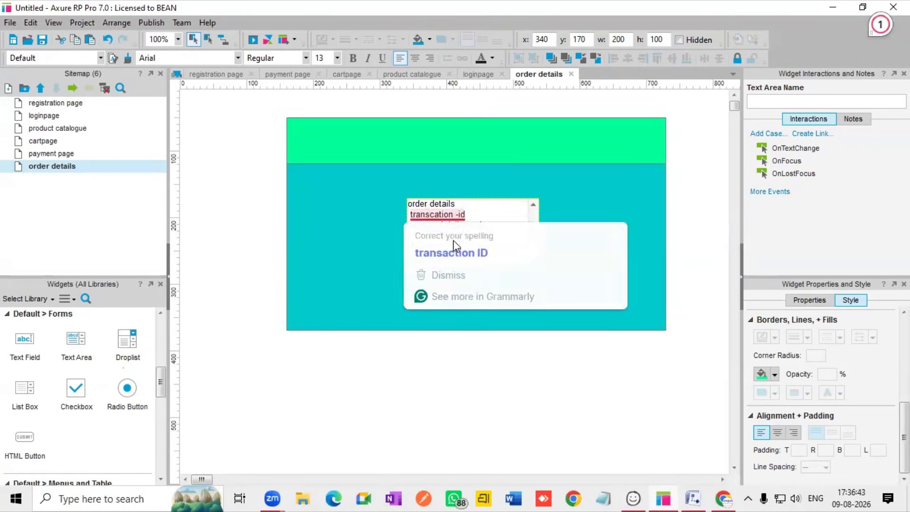
pyautogui.click(451, 252)
# - Add a text field above the text area at x 345, y 130, with the text "order details page"
pyautogui.moveTo(25, 343); pyautogui.dragTo(430, 176)
pyautogui.doubleClick(430, 176)
pyautogui.write('order d')
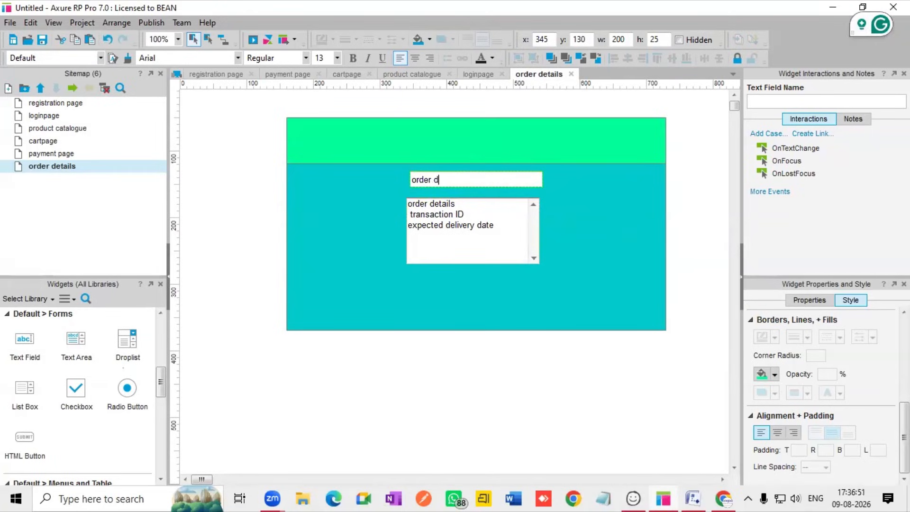
pyautogui.write('et')
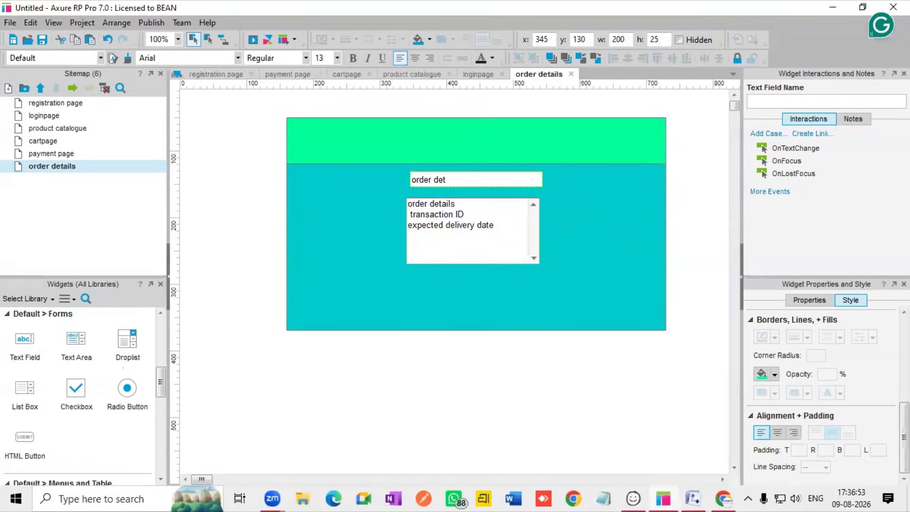
pyautogui.write('ails page')
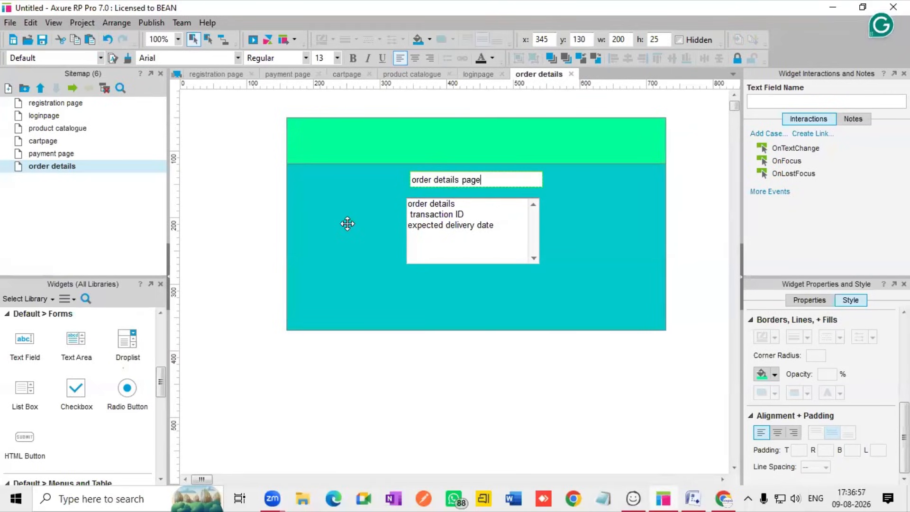
pyautogui.click(293, 227)
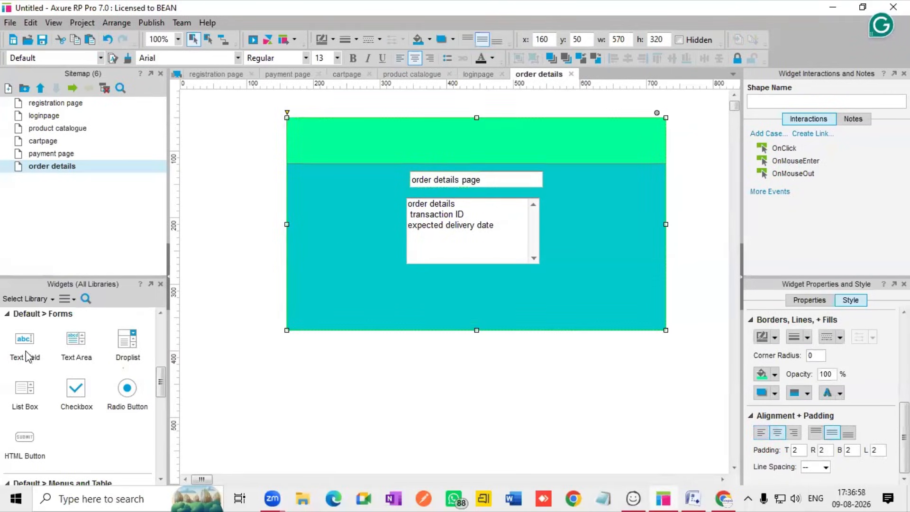
# - Copy the e-commerce web application title from the cartpage header and paste it onto the payment page
pyautogui.click(49, 156)
pyautogui.doubleClick(49, 155)
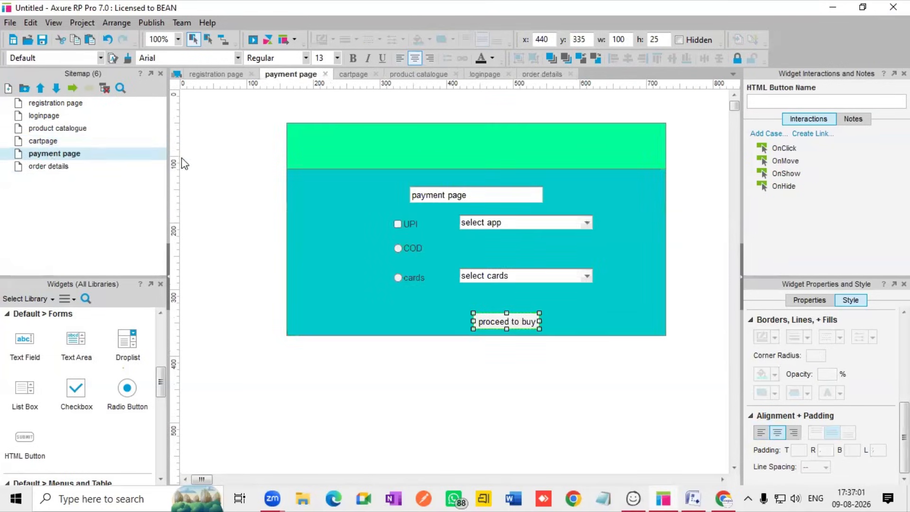
pyautogui.doubleClick(36, 141)
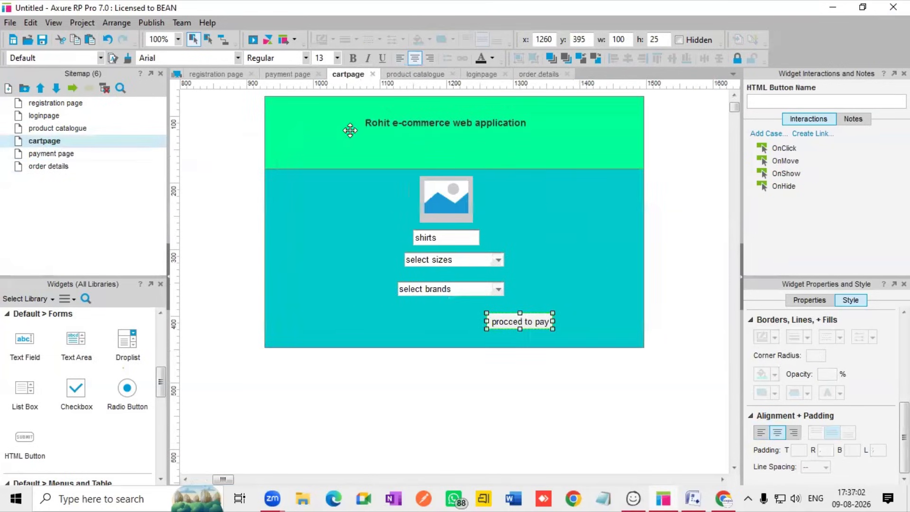
pyautogui.click(396, 124)
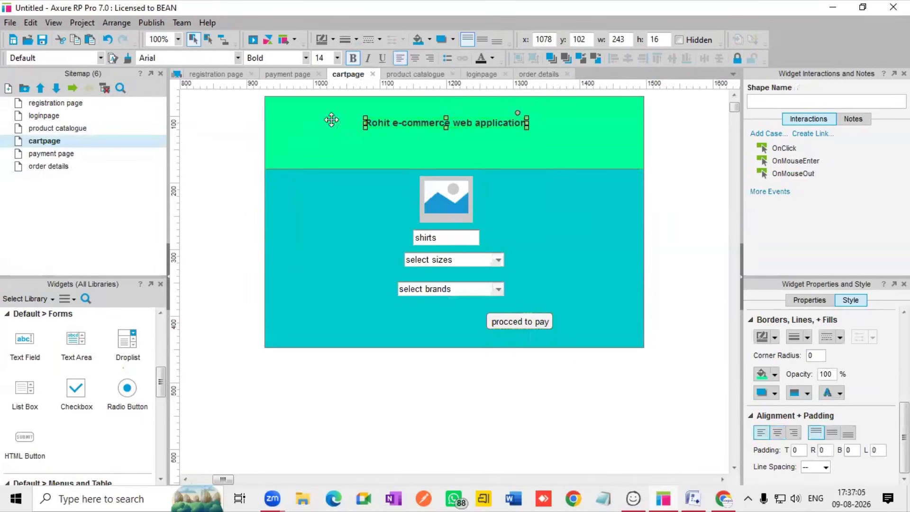
pyautogui.doubleClick(108, 155)
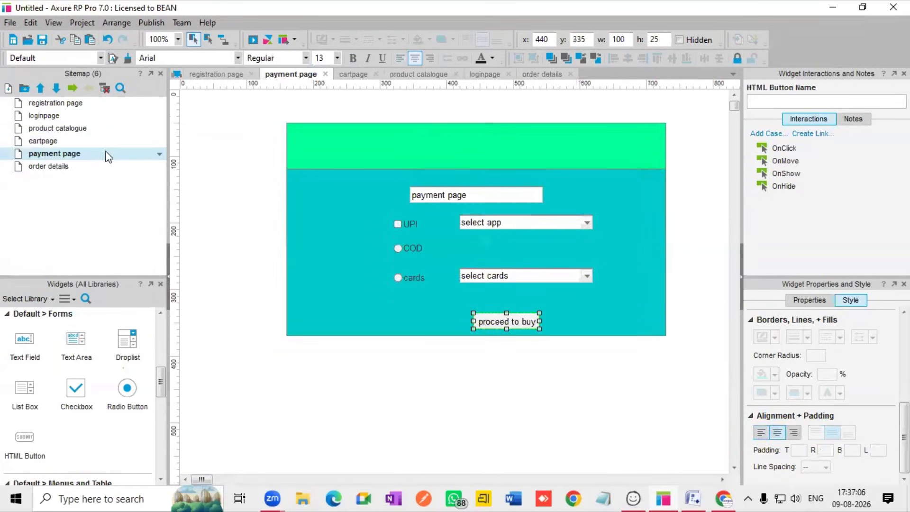
pyautogui.click(322, 133)
pyautogui.hotkey('ctrl', 'v')
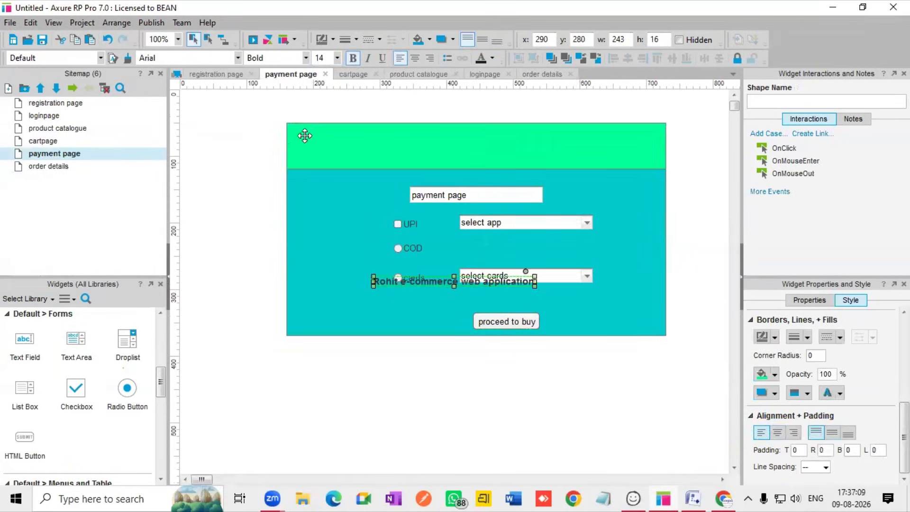
# - Move one pasted title into the payment page's green header and delete the duplicate title over the cards option
pyautogui.click(374, 137)
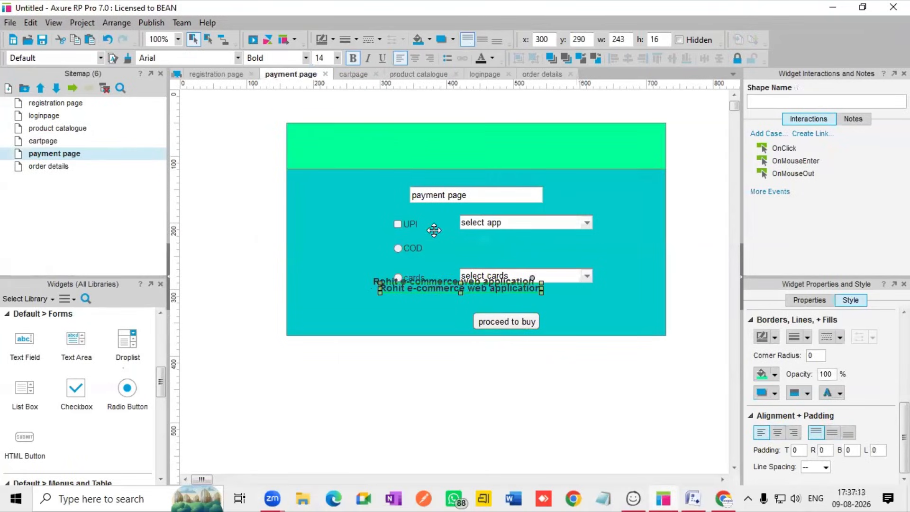
pyautogui.moveTo(428, 282); pyautogui.dragTo(423, 136)
pyautogui.click(431, 281)
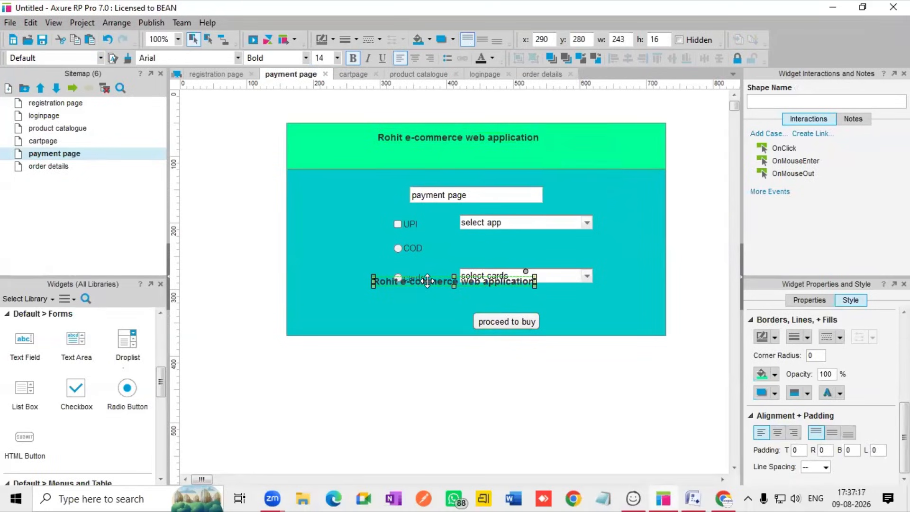
pyautogui.press('Delete')
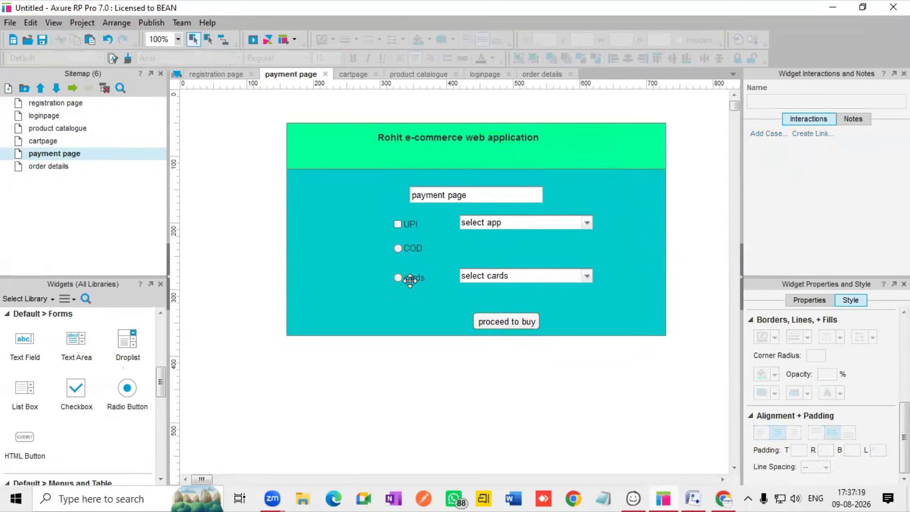
# - Paste the copied title onto the order details page and place it in the green header at x 307, y 64
pyautogui.doubleClick(67, 167)
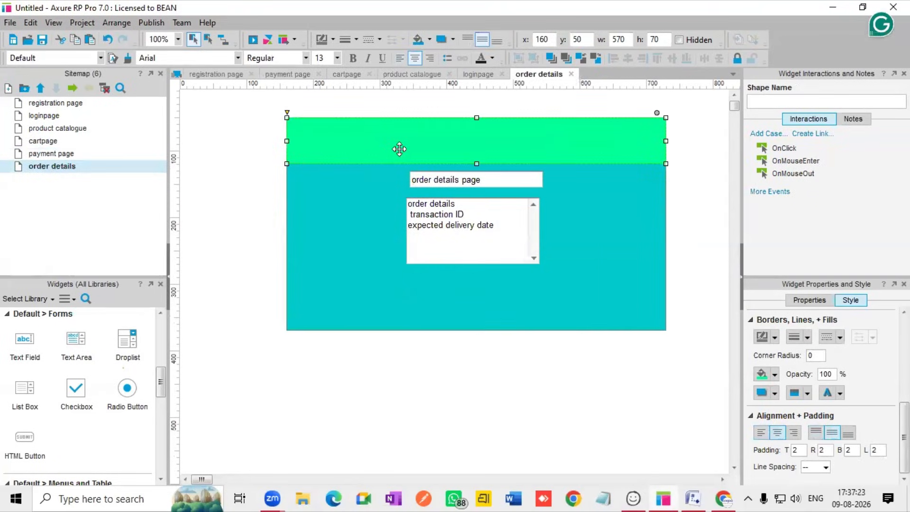
pyautogui.hotkey('ctrl', 'v')
pyautogui.moveTo(451, 282); pyautogui.dragTo(461, 136)
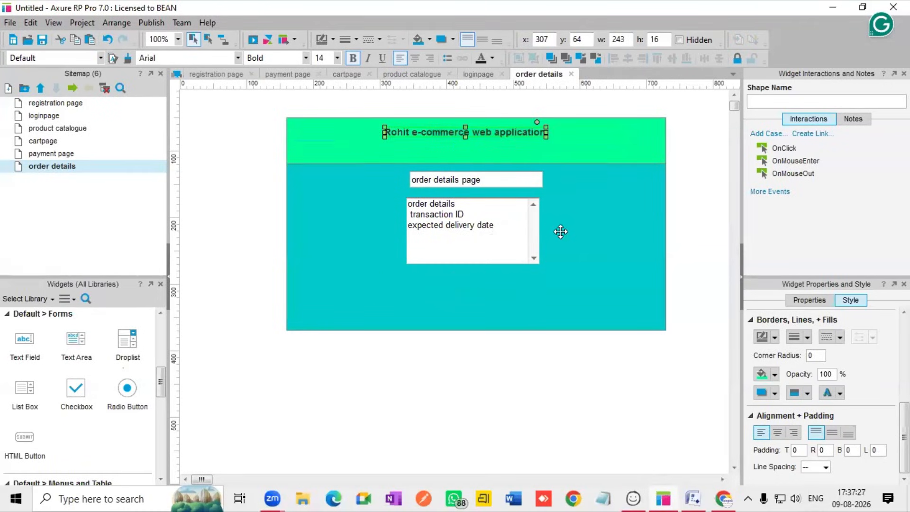
# - Add an HTML button below the order details text area at x 400, y 310, and label it "BACK"
pyautogui.scroll(-1, 27, 403)
pyautogui.moveTo(29, 400); pyautogui.dragTo(477, 301)
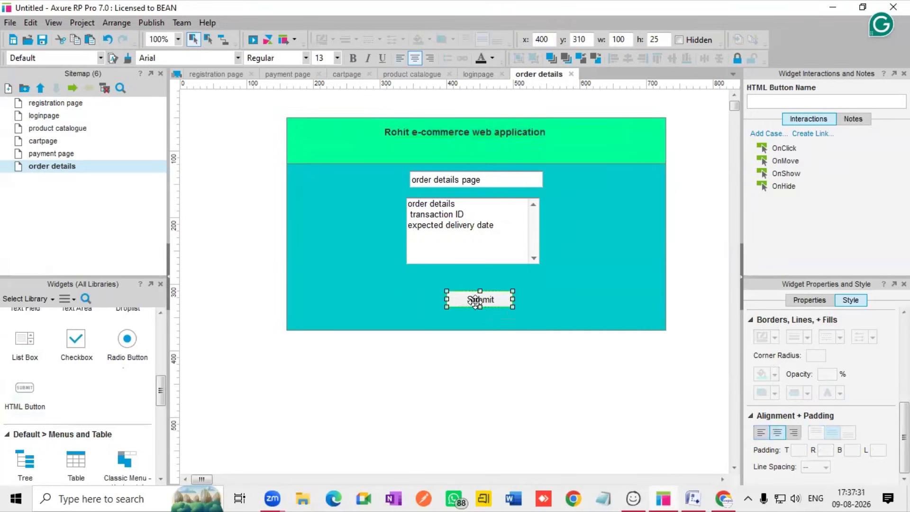
pyautogui.doubleClick(476, 299)
pyautogui.press('BackSpace')
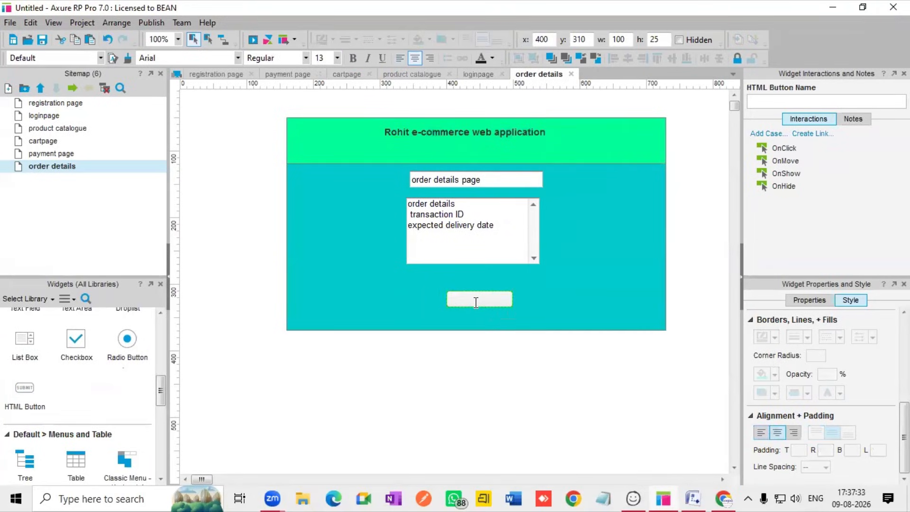
pyautogui.write('BACK to home page')
pyautogui.press('BackSpace')
pyautogui.press('BackSpace')
pyautogui.press('BackSpace')
pyautogui.press('BackSpace')
pyautogui.press('BackSpace')
pyautogui.press('BackSpace')
pyautogui.press('BackSpace')
pyautogui.press('BackSpace')
pyautogui.press('BackSpace')
pyautogui.press('BackSpace')
pyautogui.press('BackSpace')
pyautogui.press('BackSpace')
pyautogui.press('BackSpace')
pyautogui.press('Escape')
pyautogui.click(563, 311)
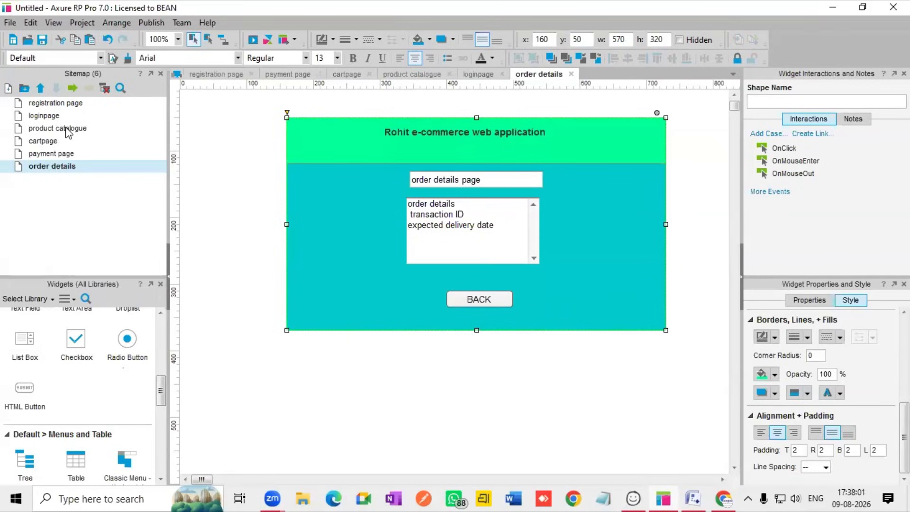
# - Open the registration page and clear the text of the "enter name" field
pyautogui.doubleClick(57, 104)
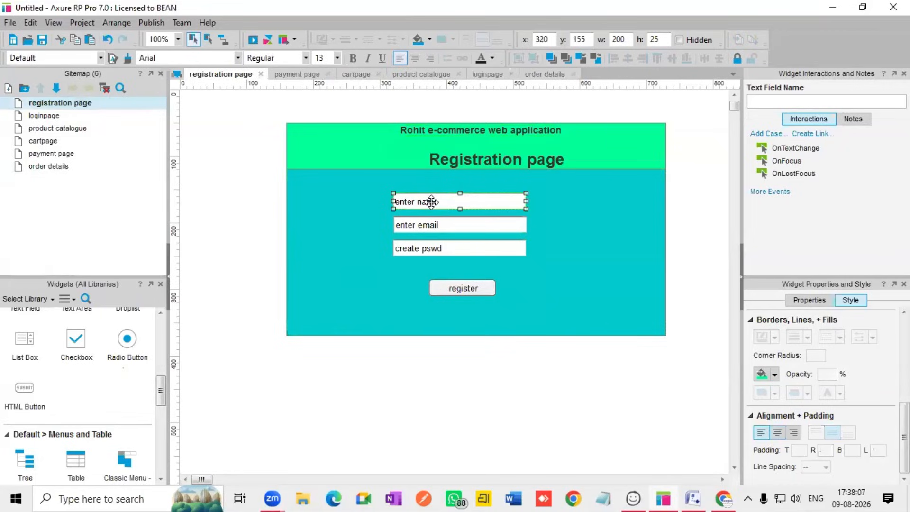
pyautogui.doubleClick(480, 206)
pyautogui.write('uj')
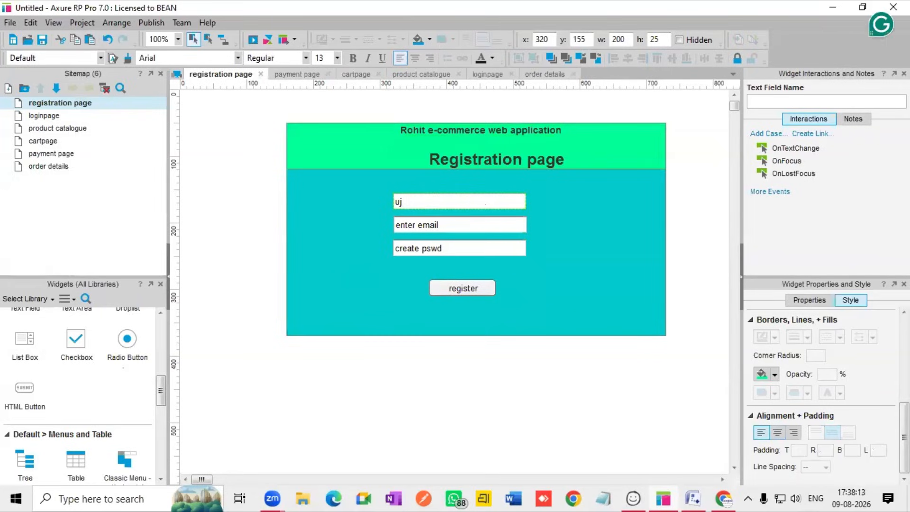
pyautogui.press('BackSpace')
pyautogui.press('BackSpace')
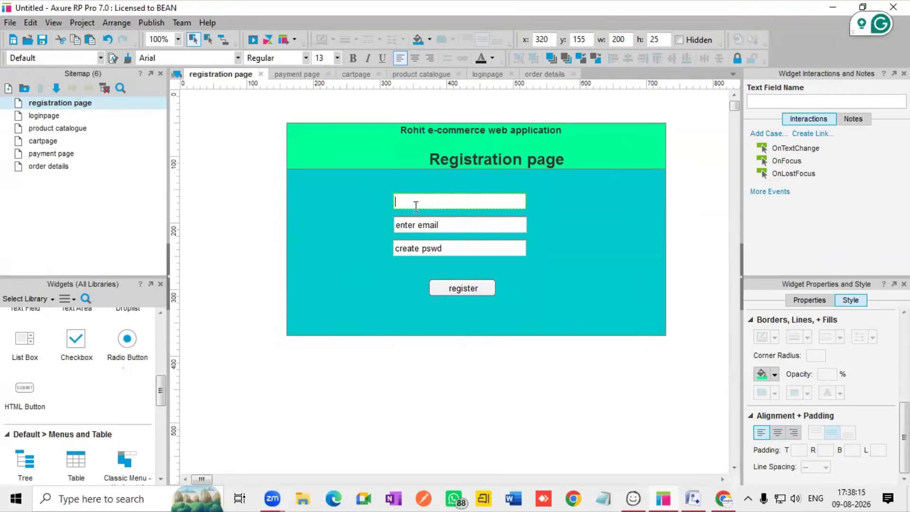
pyautogui.click(335, 214)
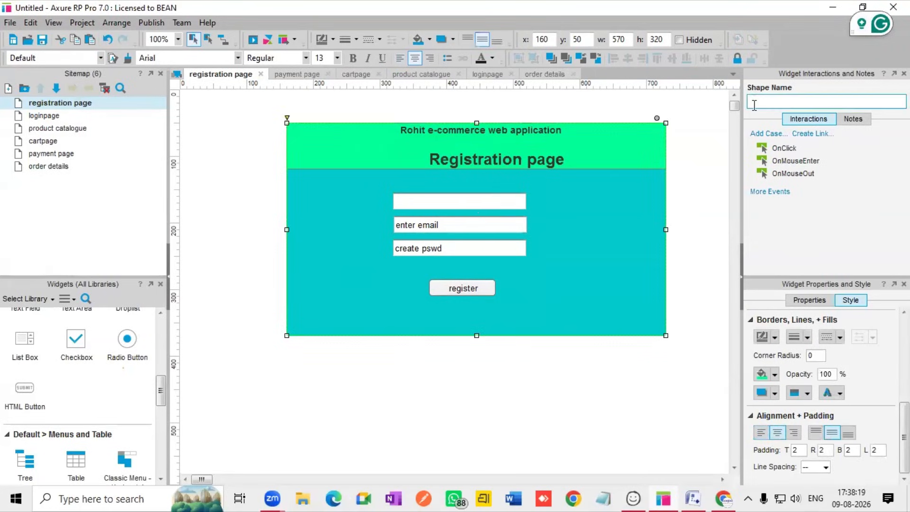
# - Give the emptied text field on the registration page the widget name "name"
pyautogui.click(489, 204)
pyautogui.click(799, 104)
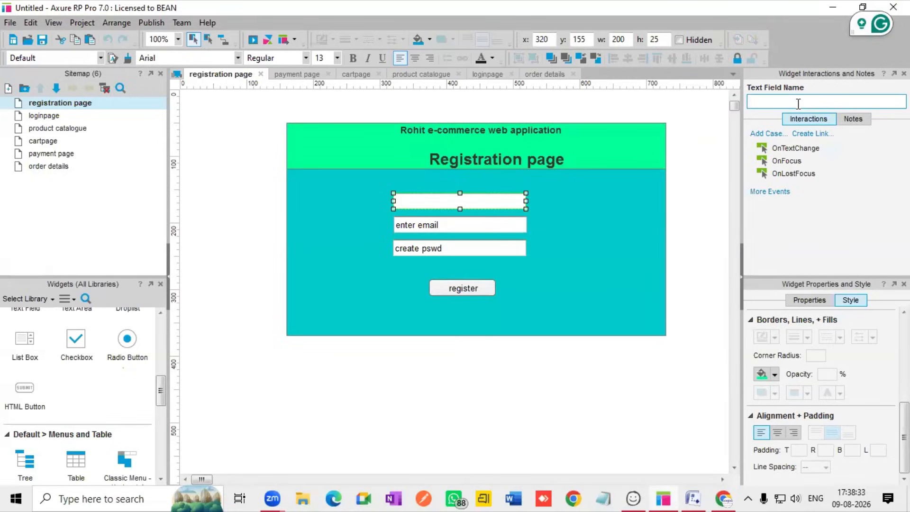
pyautogui.write('name')
pyautogui.click(536, 225)
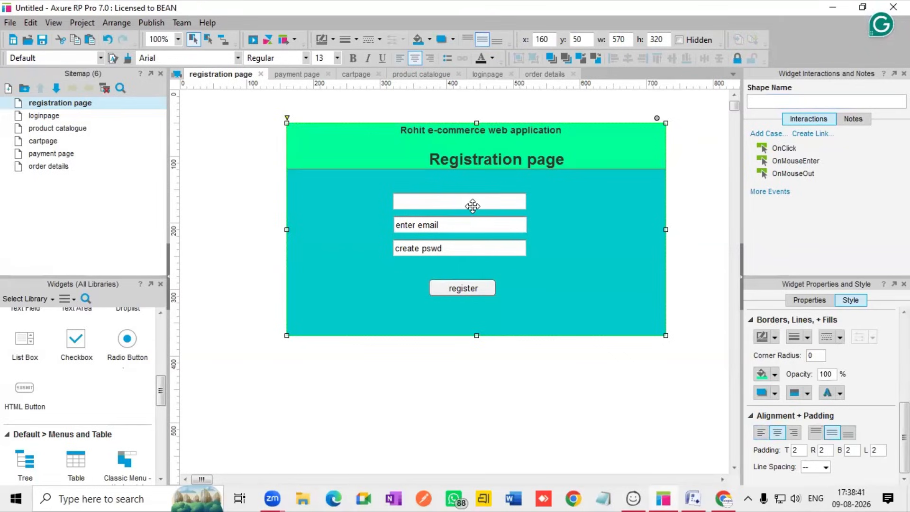
# - Open the loginpage and move the "enter pswd" field up beneath the name field, to x 338, y 198
pyautogui.click(442, 226)
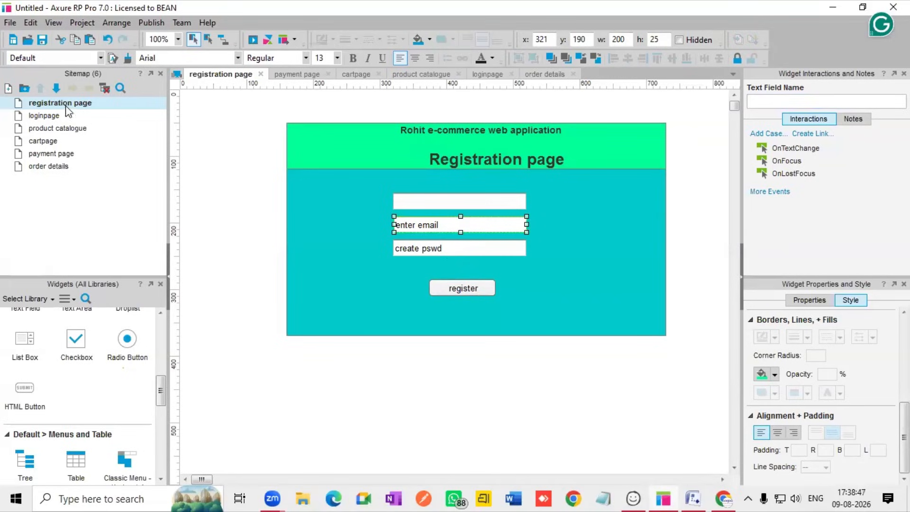
pyautogui.doubleClick(38, 114)
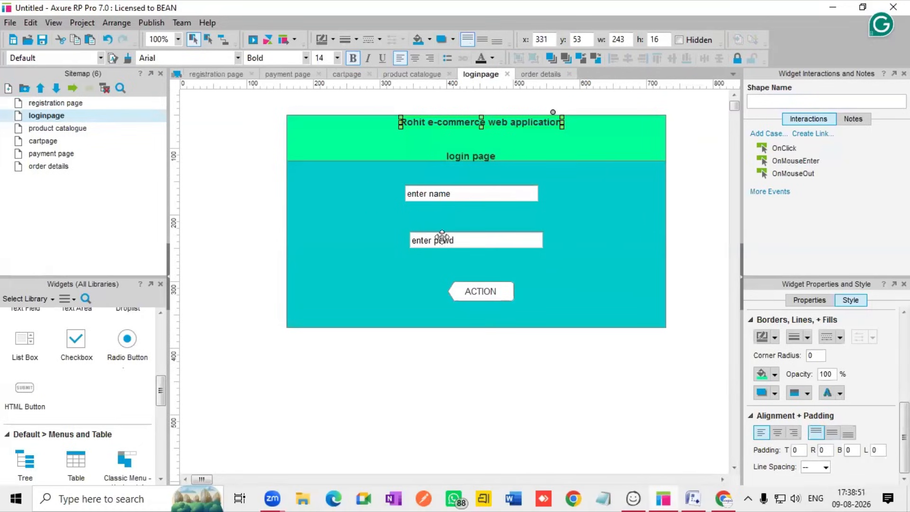
pyautogui.moveTo(442, 236); pyautogui.dragTo(451, 222)
# - Set the loginpage's "enter name" field to type Text with the hint text "name"
pyautogui.click(480, 194)
pyautogui.click(775, 102)
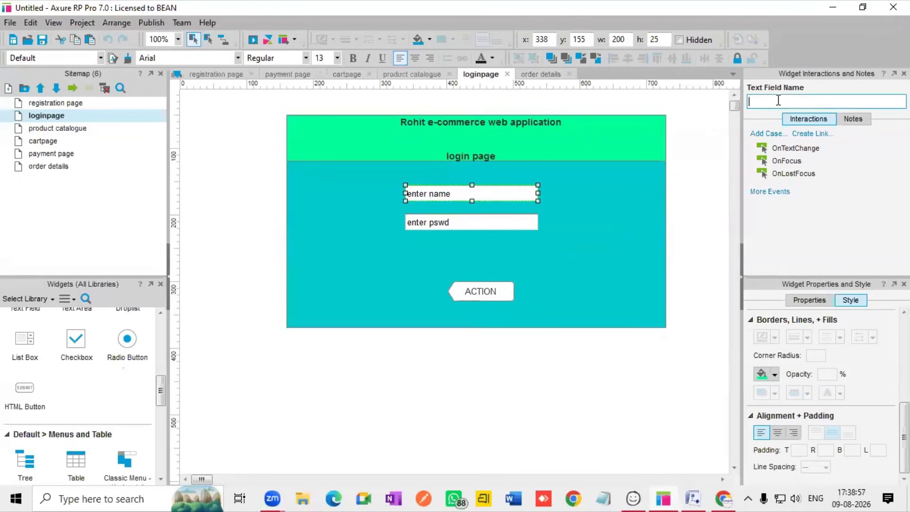
pyautogui.click(812, 301)
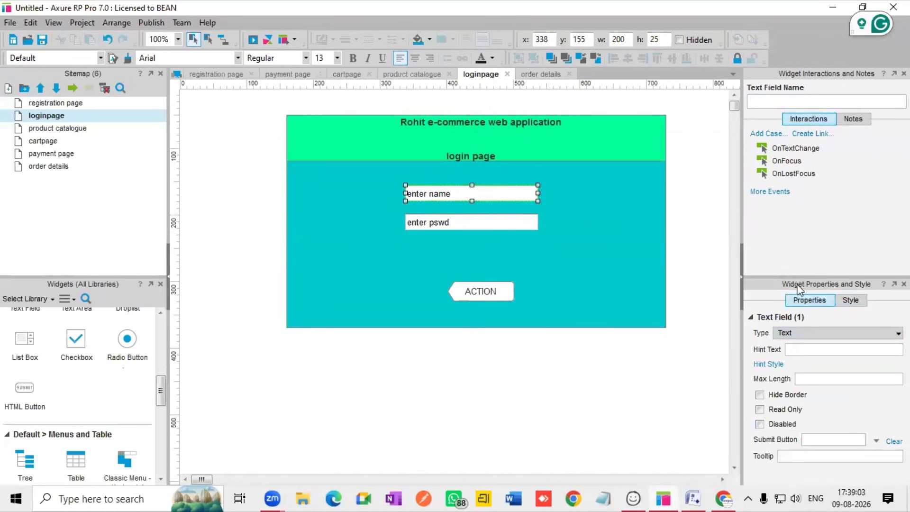
pyautogui.click(817, 335)
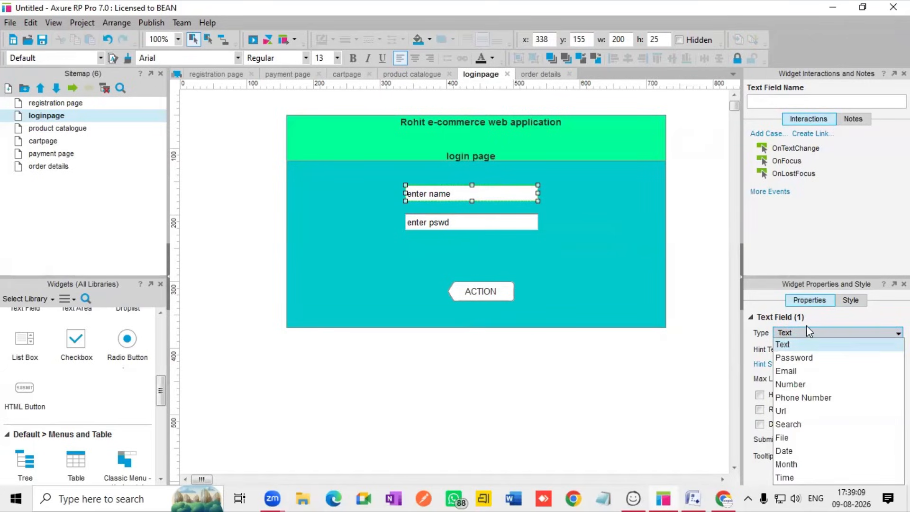
pyautogui.click(800, 345)
pyautogui.click(809, 350)
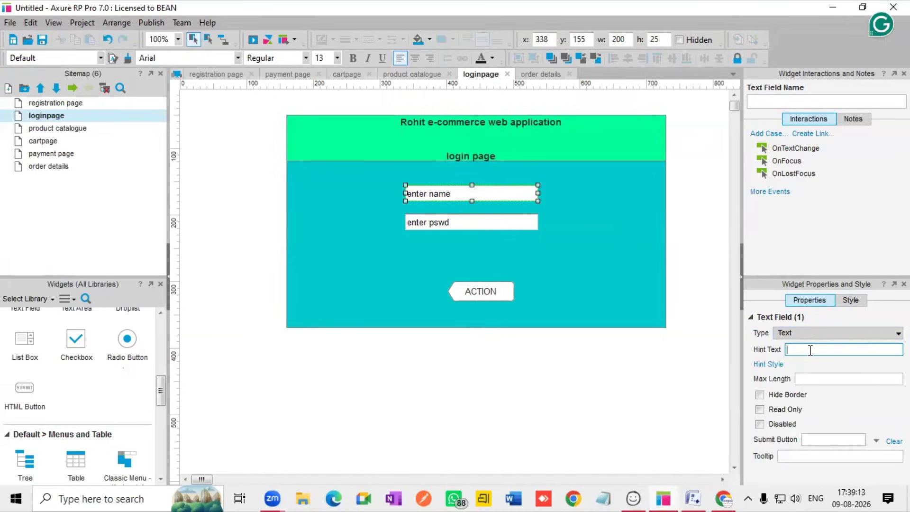
pyautogui.write('name')
# - Set the maximum length of the "enter name" field to 5
pyautogui.click(815, 380)
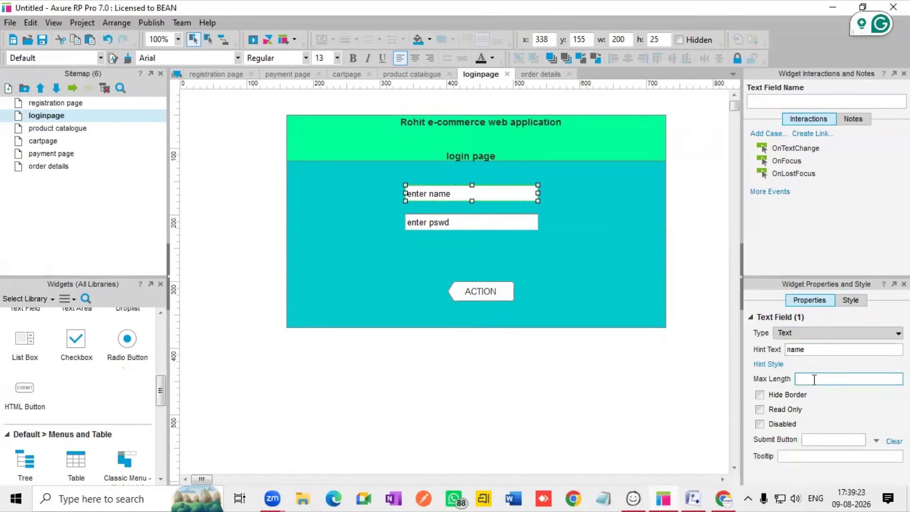
pyautogui.write('1')
pyautogui.press('BackSpace')
pyautogui.write('5')
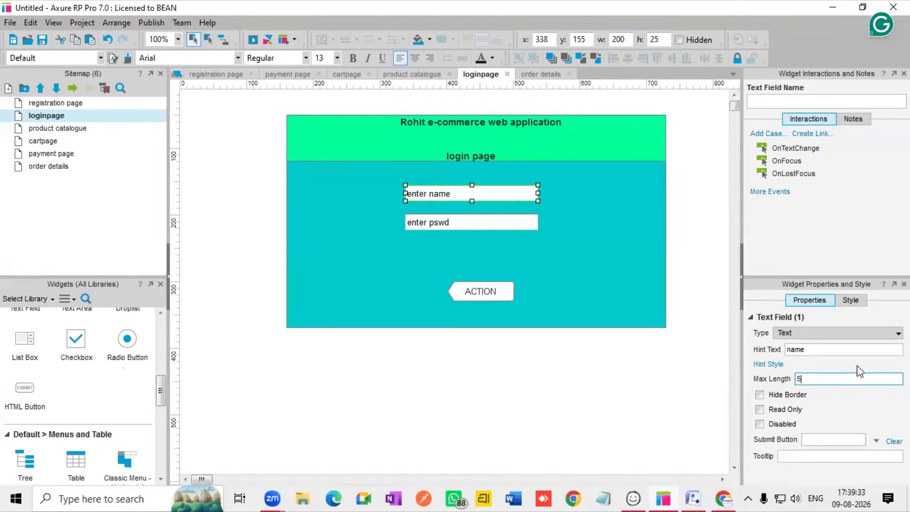
pyautogui.click(674, 395)
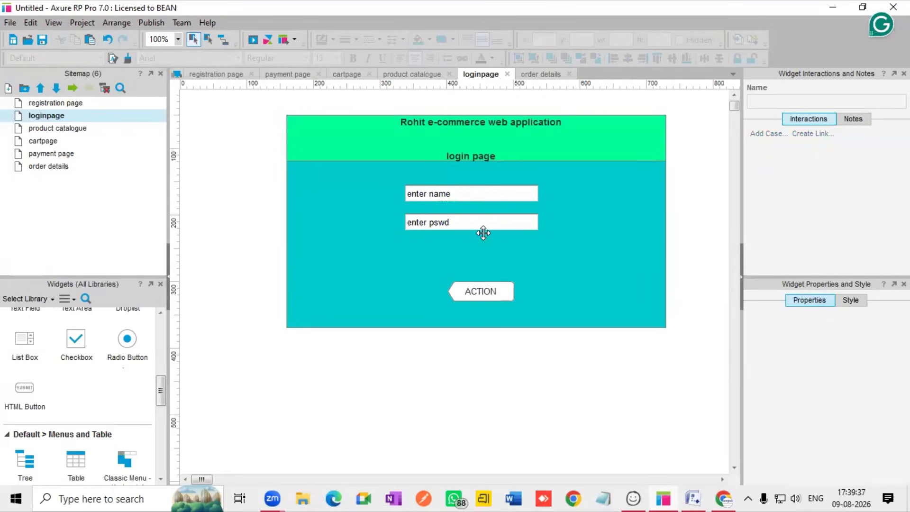
# - Give the loginpage's "enter name" text field the widget name "name"
pyautogui.click(478, 197)
pyautogui.click(816, 378)
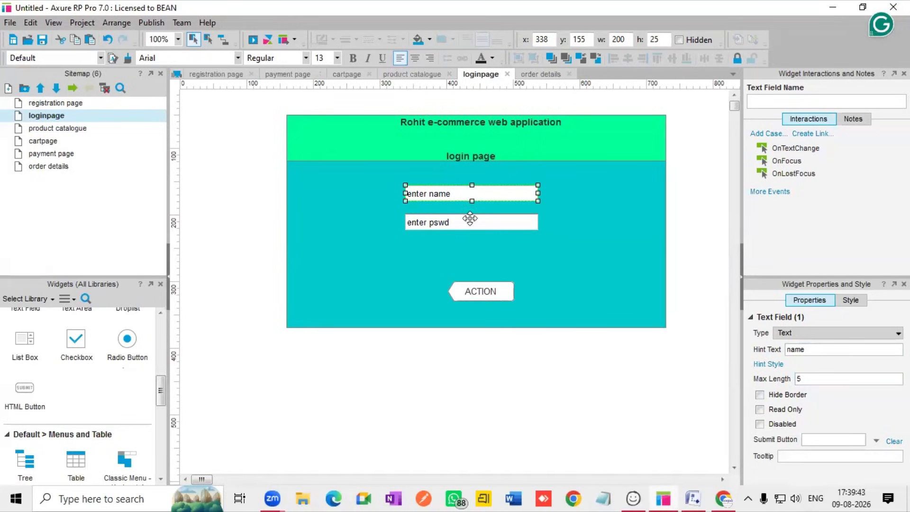
pyautogui.click(780, 98)
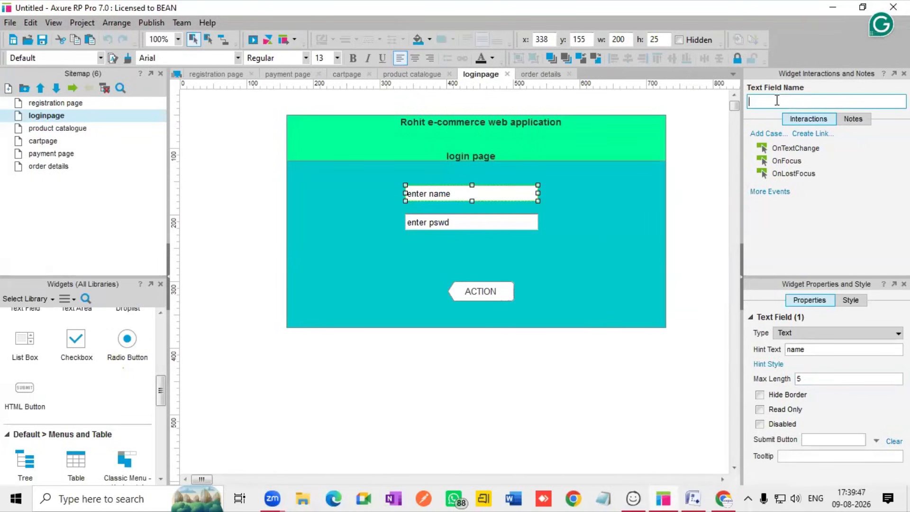
pyautogui.write('name')
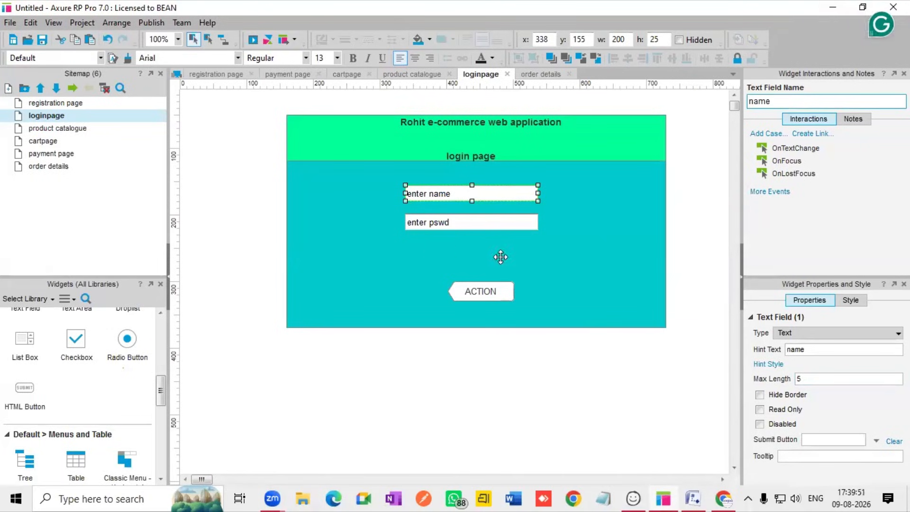
pyautogui.click(610, 239)
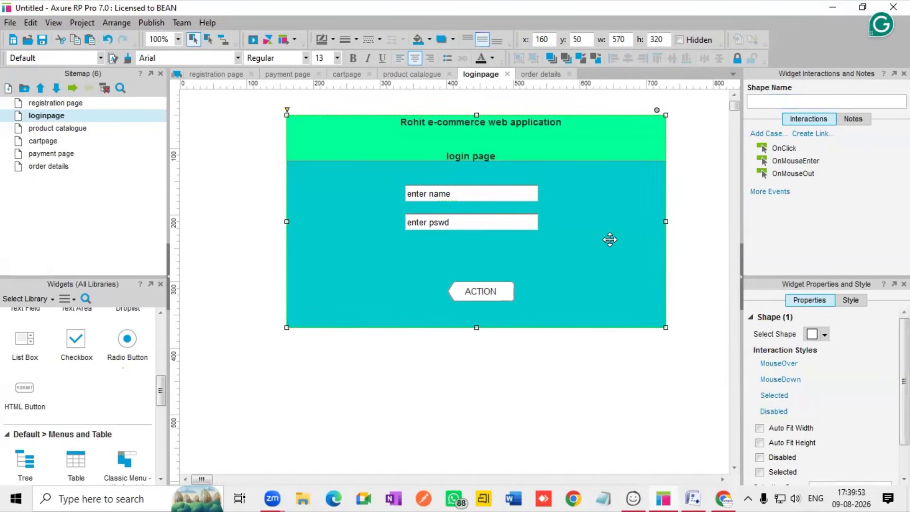
# - Change the type of the loginpage's "enter pswd" field to Password
pyautogui.click(471, 223)
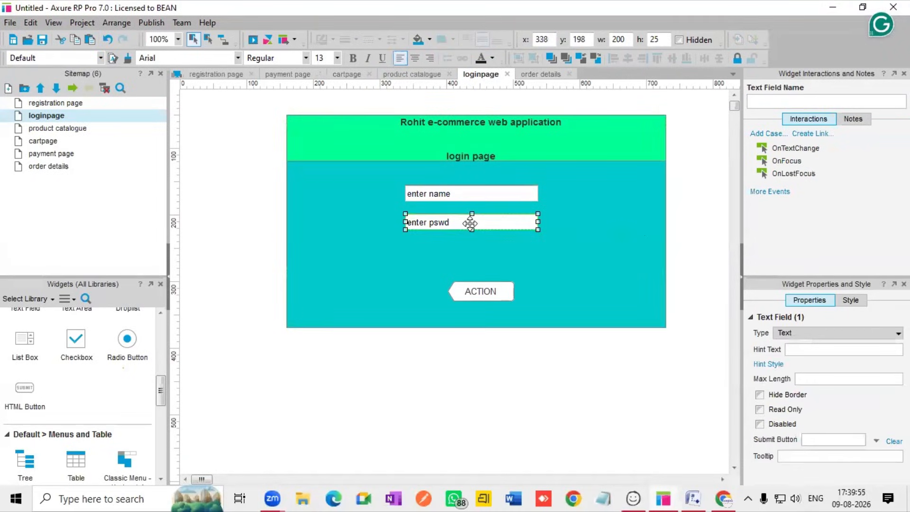
pyautogui.click(782, 330)
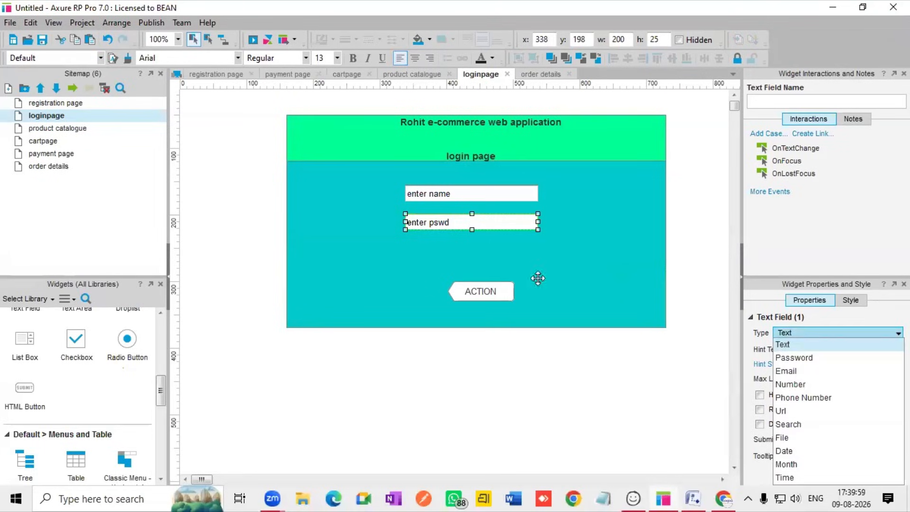
pyautogui.click(801, 359)
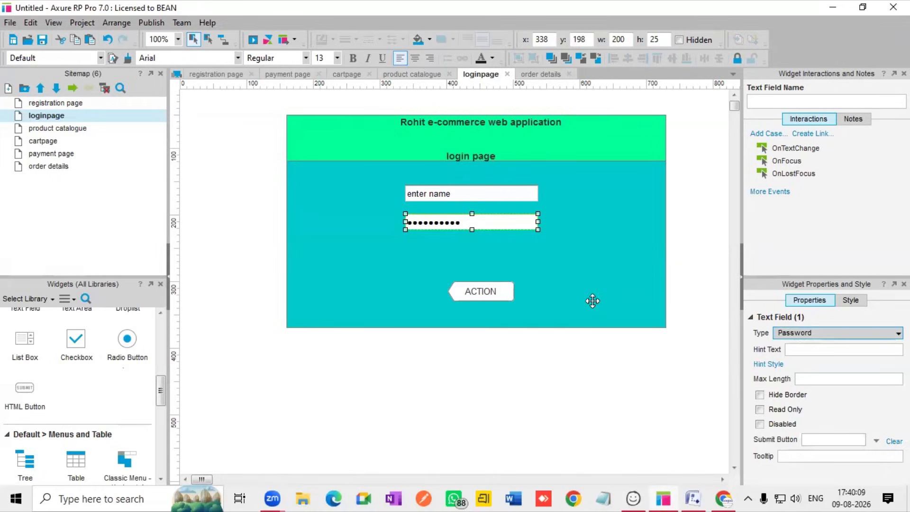
# - Set the hint text of the loginpage's password field to "pswd"
pyautogui.click(802, 350)
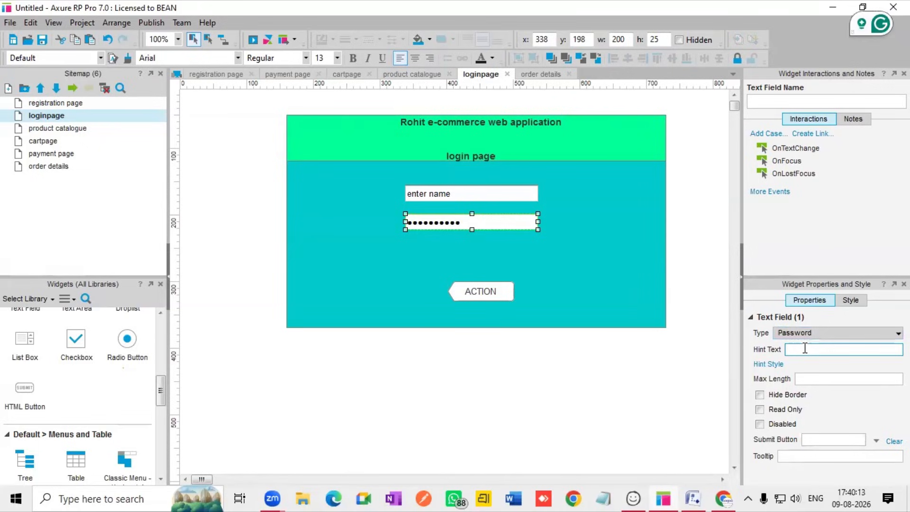
pyautogui.write('pswed')
pyautogui.press('BackSpace')
pyautogui.press('BackSpace')
pyautogui.write('d')
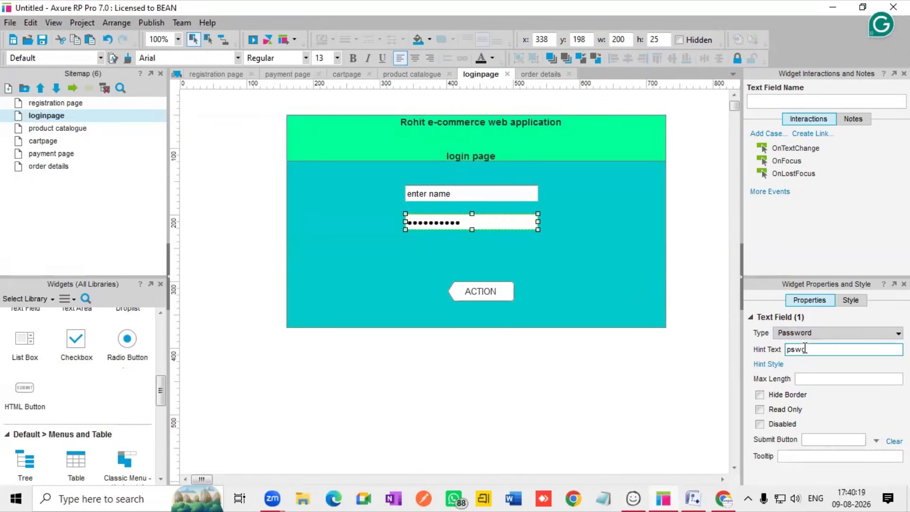
# - Give the loginpage's password text field the widget name "pswd"
pyautogui.click(772, 102)
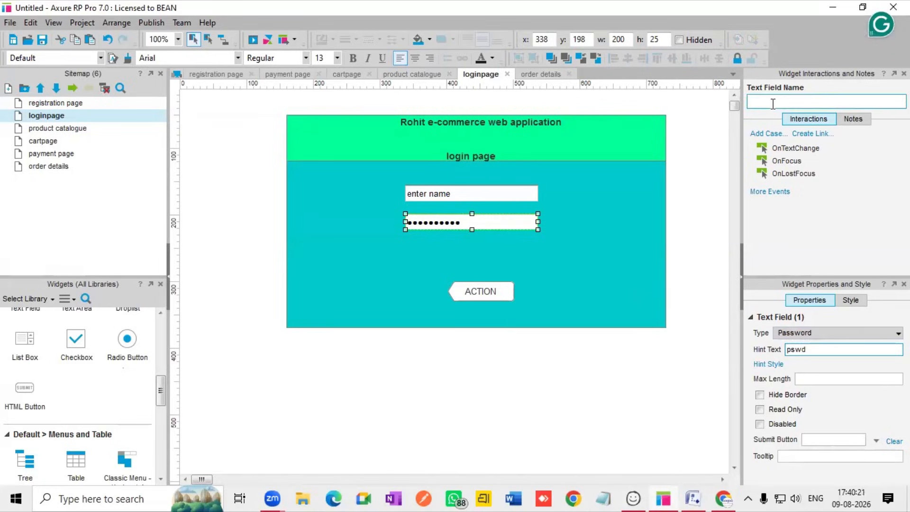
pyautogui.write('pswd')
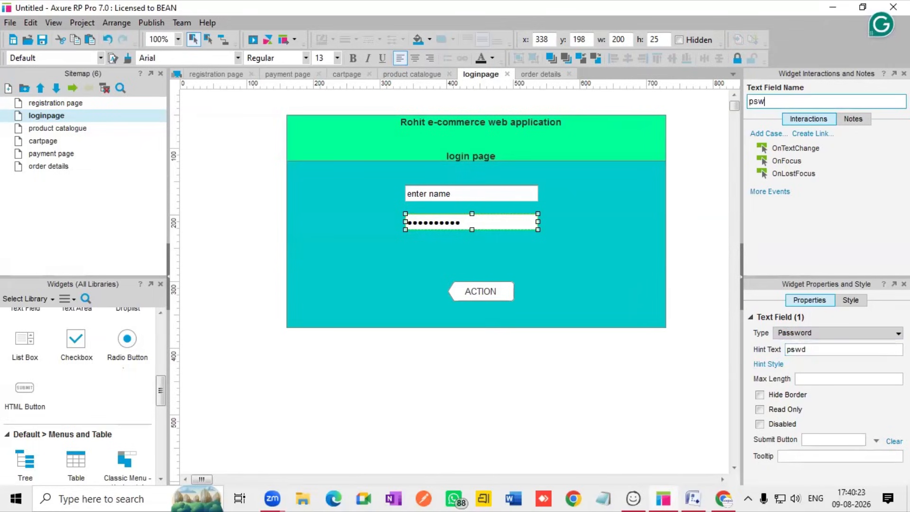
pyautogui.click(611, 252)
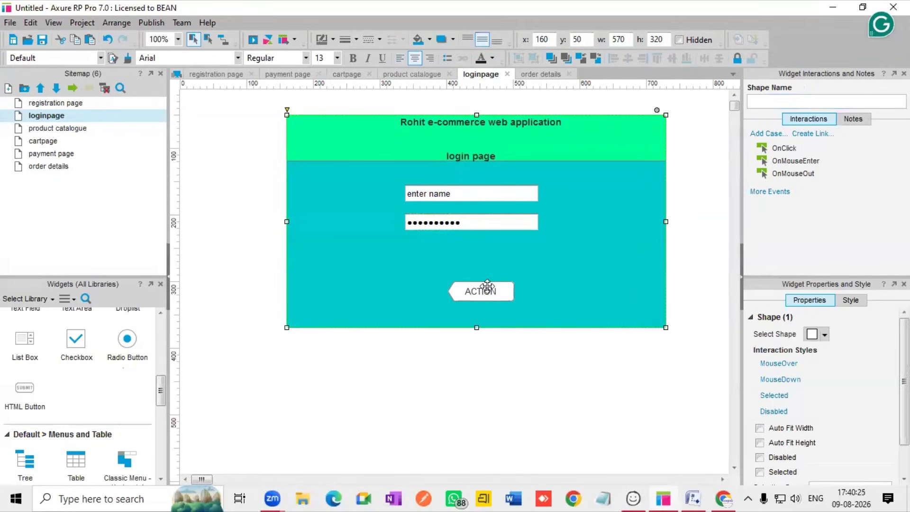
pyautogui.click(486, 290)
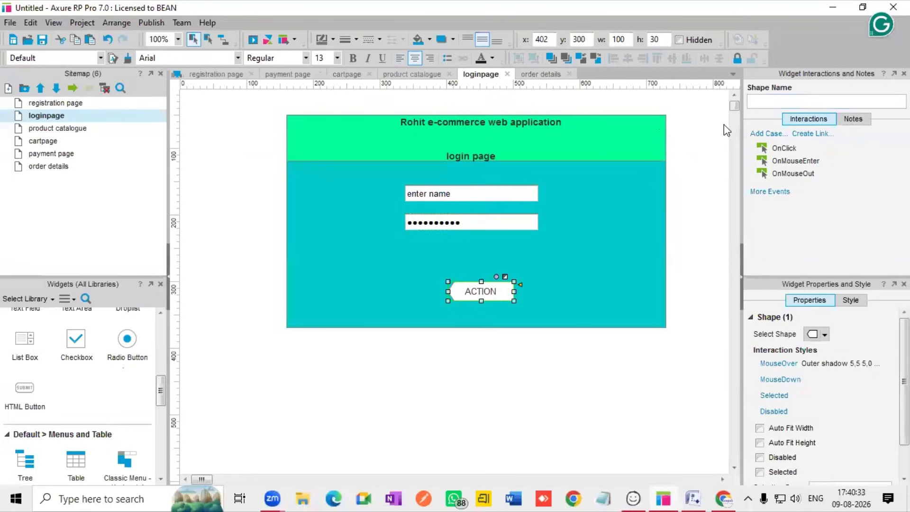
pyautogui.click(484, 195)
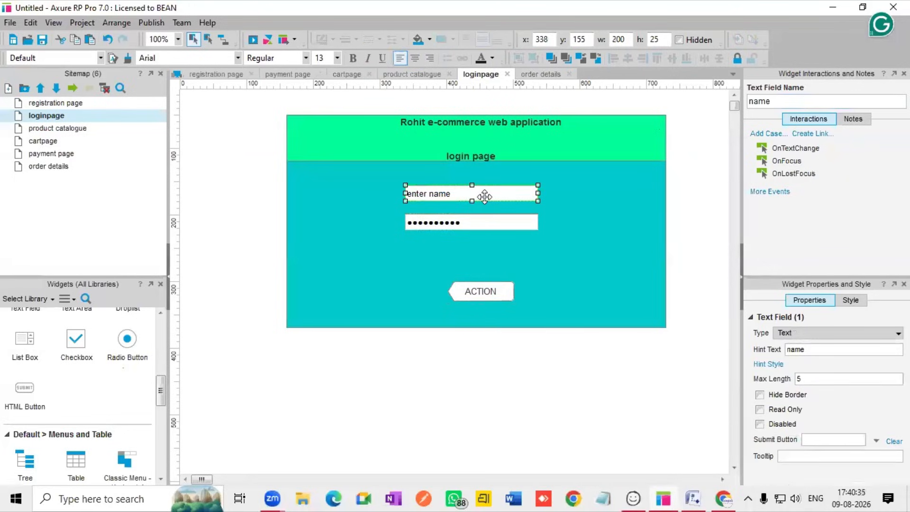
pyautogui.click(482, 286)
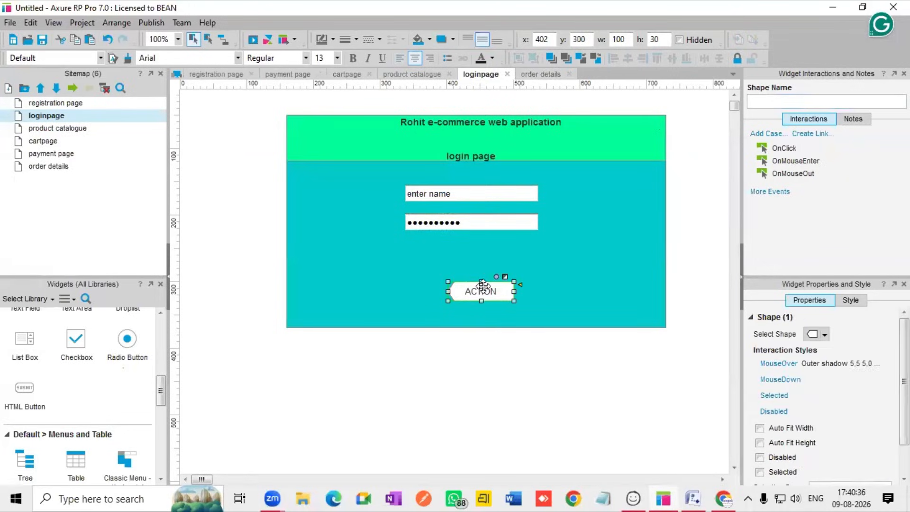
pyautogui.click(768, 134)
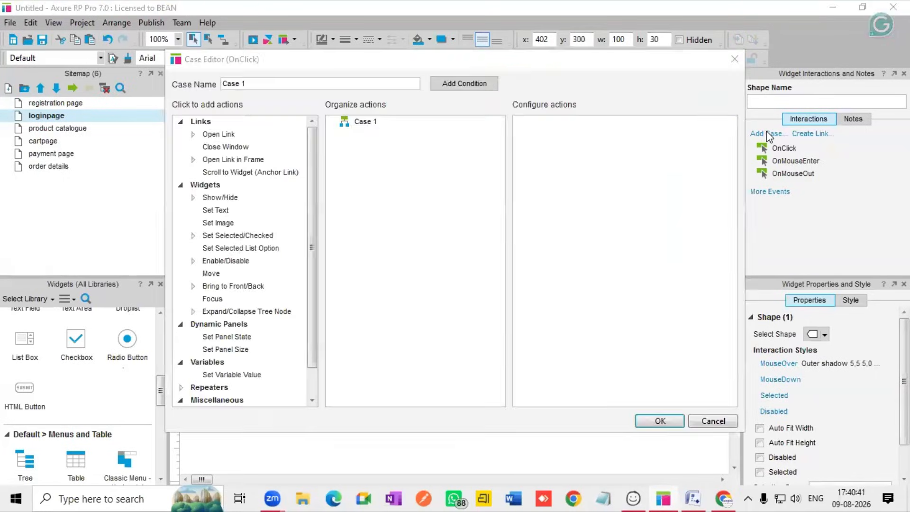
pyautogui.click(654, 419)
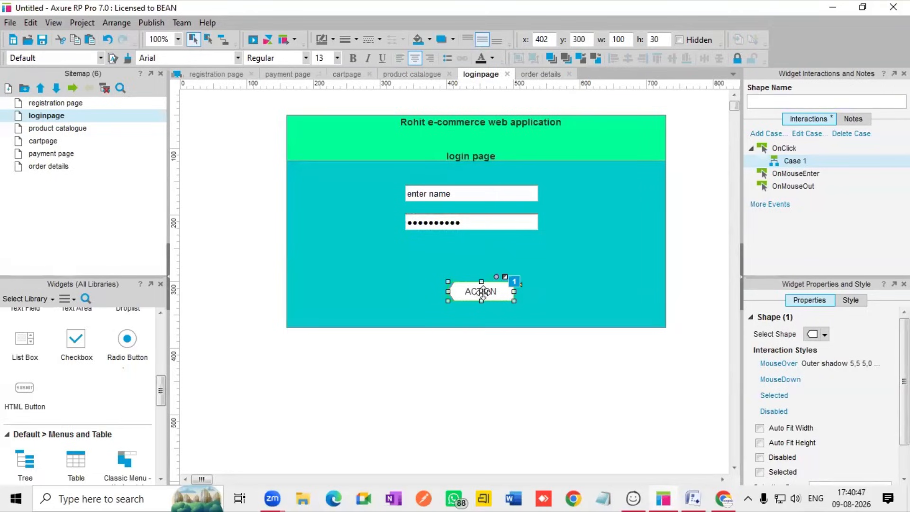
pyautogui.doubleClick(482, 293)
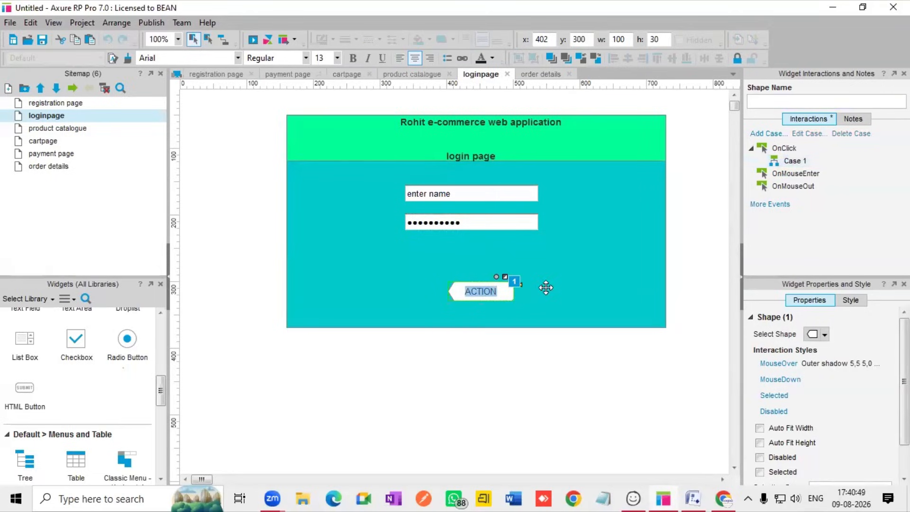
pyautogui.click(789, 162)
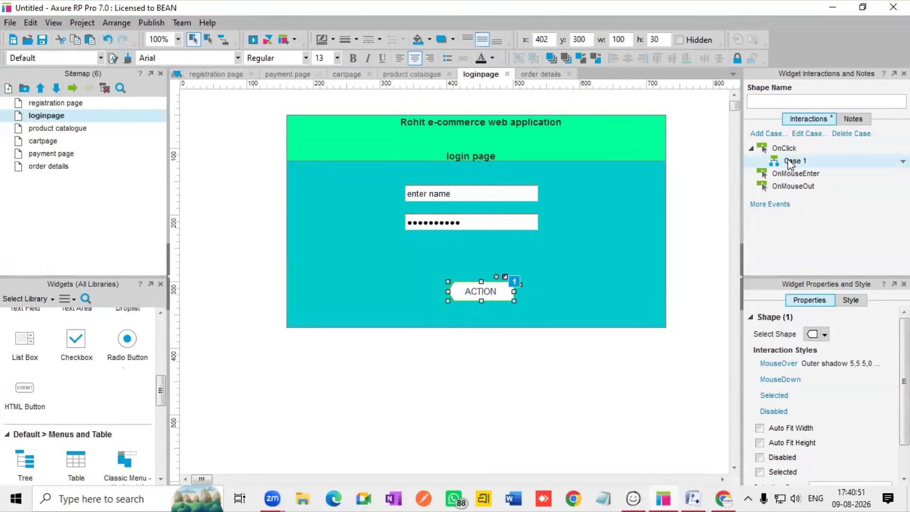
pyautogui.rightClick(788, 162)
pyautogui.click(783, 203)
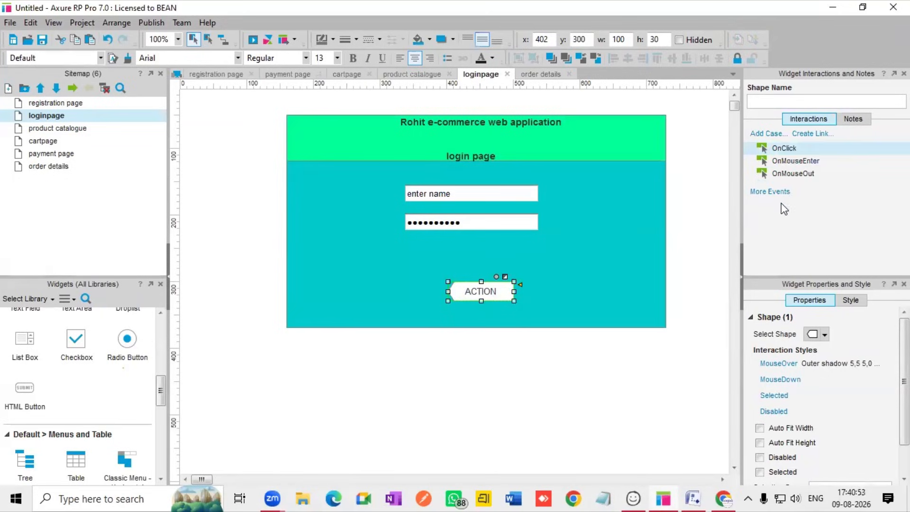
# - Add an OnClick case to the loginpage's ACTION button with a condition on the text of the "name" text field
pyautogui.click(764, 134)
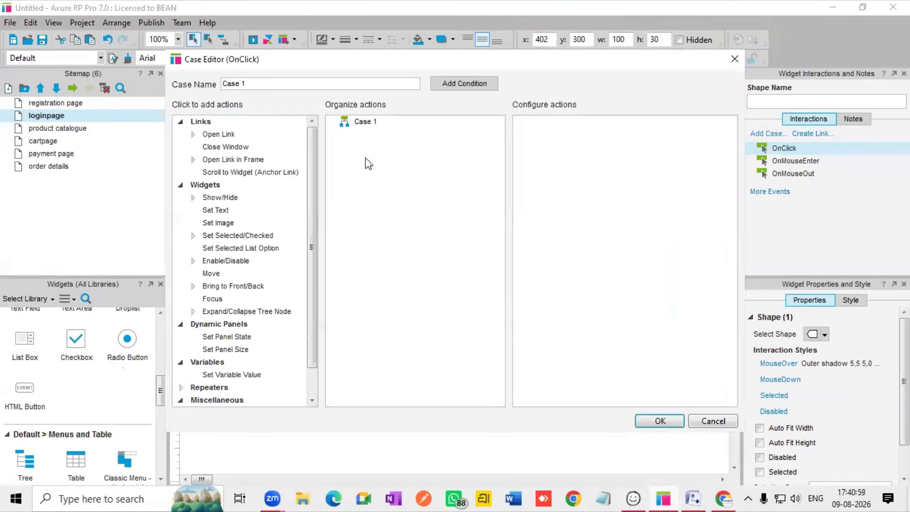
pyautogui.doubleClick(363, 123)
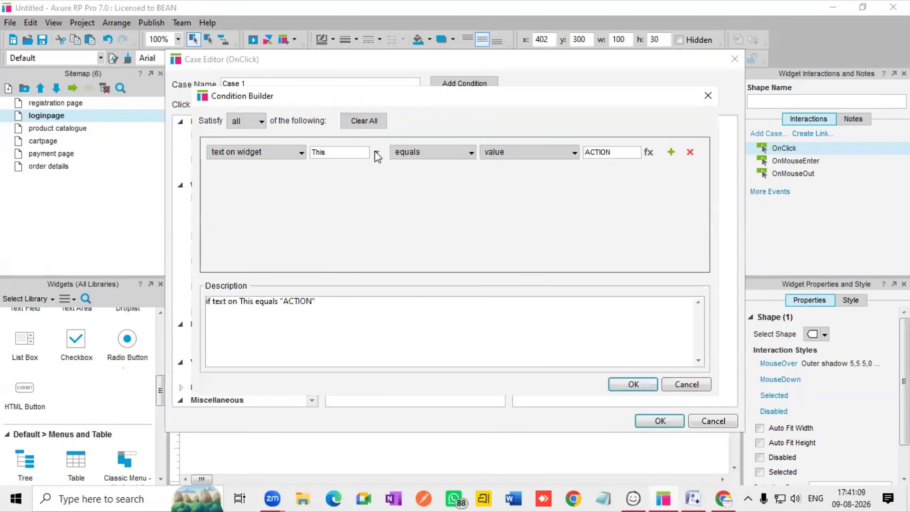
pyautogui.click(377, 152)
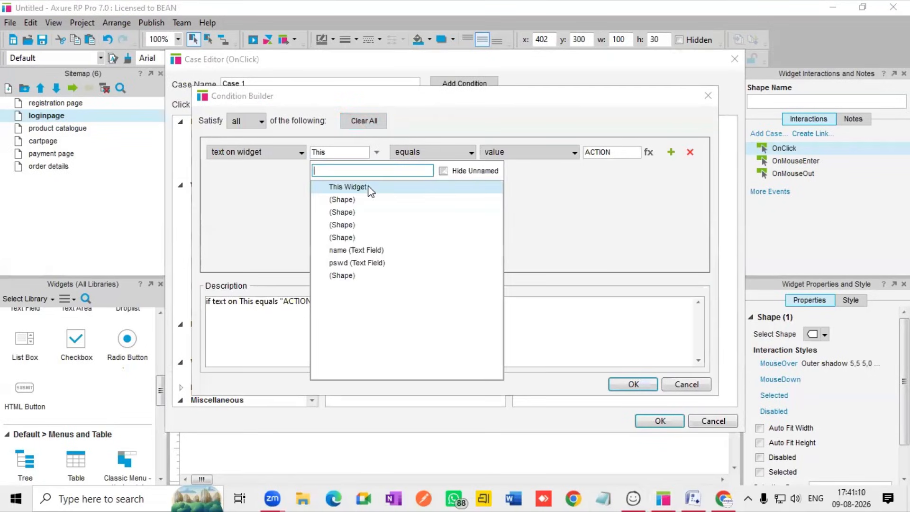
pyautogui.click(363, 252)
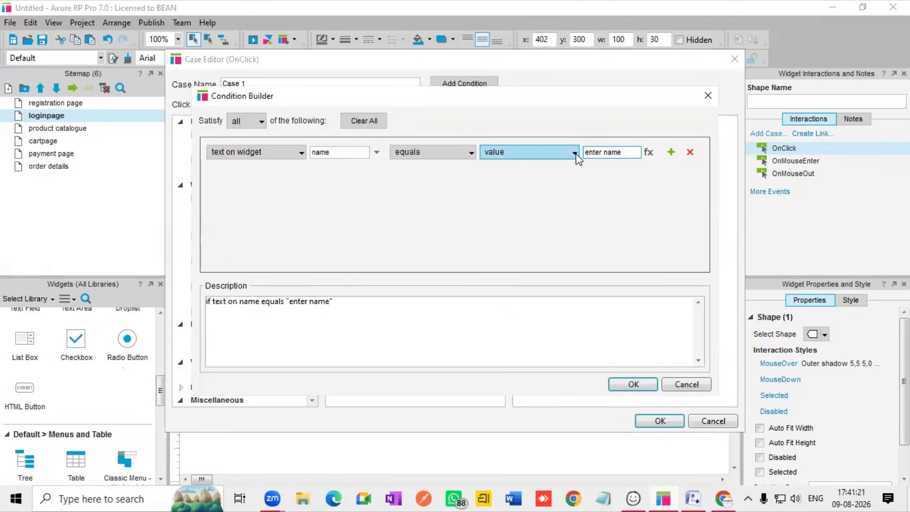
# - Replace the value that the "name" field's text must equal with the login user's first name
pyautogui.press('BackSpace')
pyautogui.press('BackSpace')
pyautogui.press('BackSpace')
pyautogui.press('BackSpace')
pyautogui.press('BackSpace')
pyautogui.press('BackSpace')
pyautogui.press('BackSpace')
pyautogui.press('BackSpace')
pyautogui.press('BackSpace')
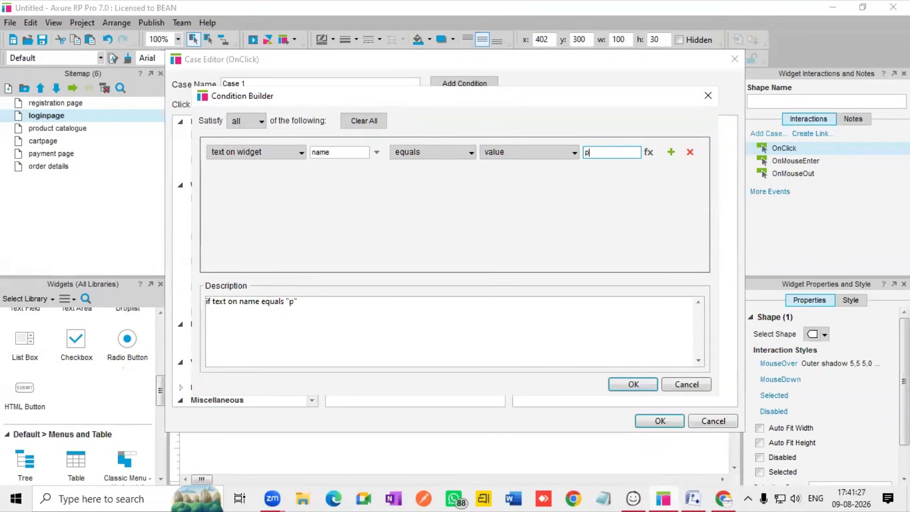
pyautogui.write('ru')
pyautogui.click(568, 175)
# - Add a second condition row that checks the text on the "pswd" text field
pyautogui.click(671, 151)
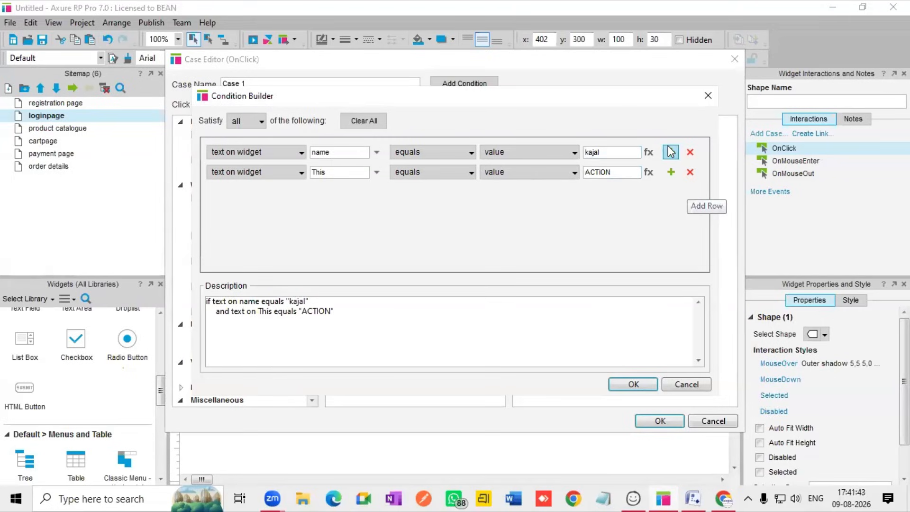
pyautogui.click(375, 173)
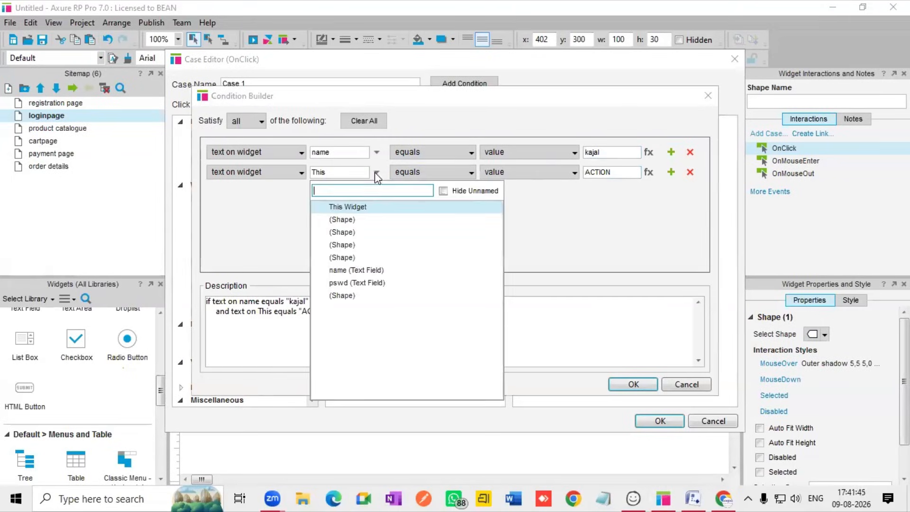
pyautogui.click(359, 282)
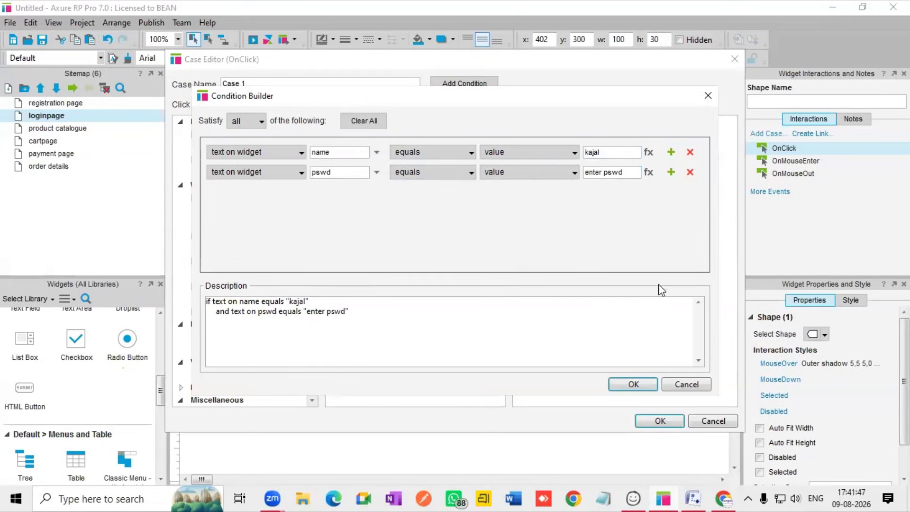
# - Replace the value that the "pswd" field must equal with the login password, and save the condition and Case 1
pyautogui.click(620, 172)
pyautogui.press('BackSpace')
pyautogui.press('BackSpace')
pyautogui.press('BackSpace')
pyautogui.press('BackSpace')
pyautogui.press('BackSpace')
pyautogui.press('BackSpace')
pyautogui.press('BackSpace')
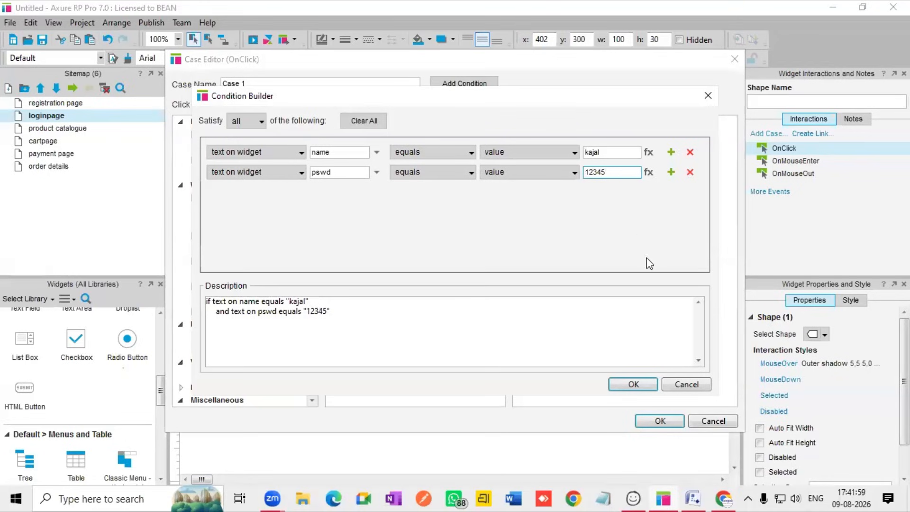
pyautogui.click(635, 383)
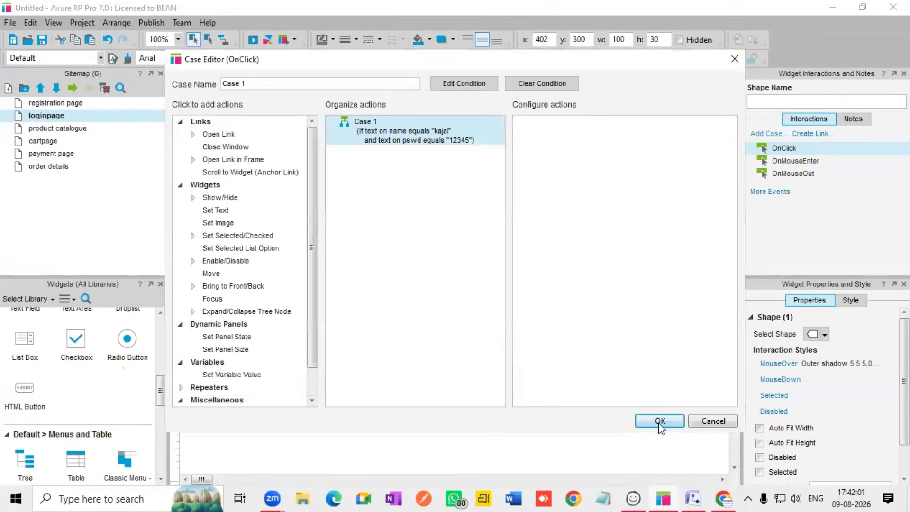
pyautogui.click(661, 422)
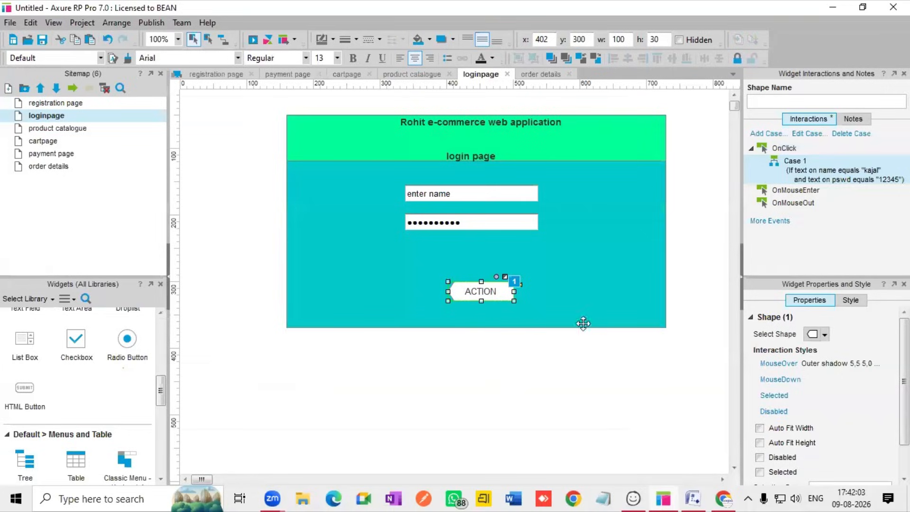
pyautogui.click(582, 371)
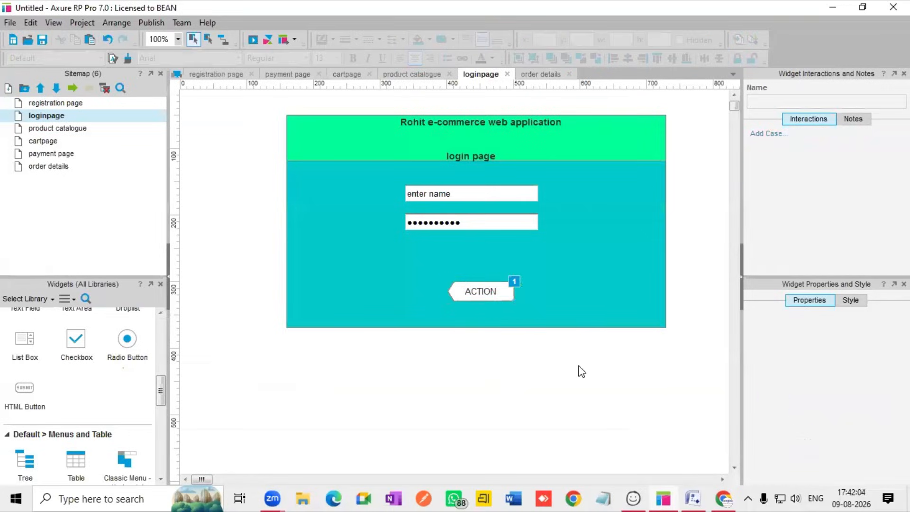
# - Link the register button on the registration page to loginpage
pyautogui.click(70, 105)
pyautogui.doubleClick(70, 105)
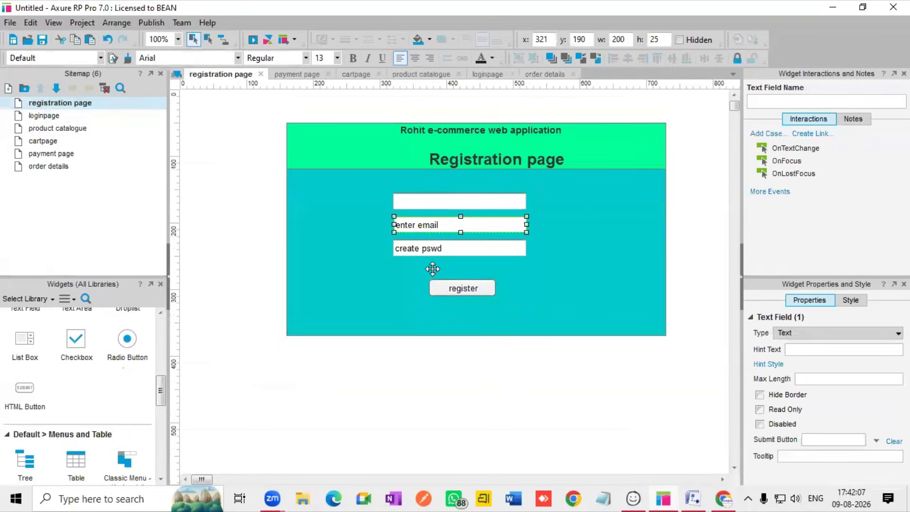
pyautogui.click(458, 288)
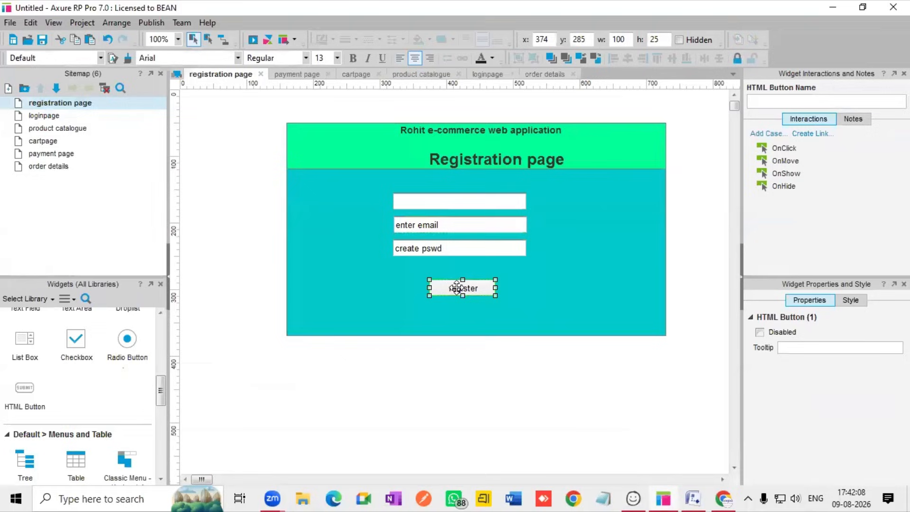
pyautogui.click(819, 135)
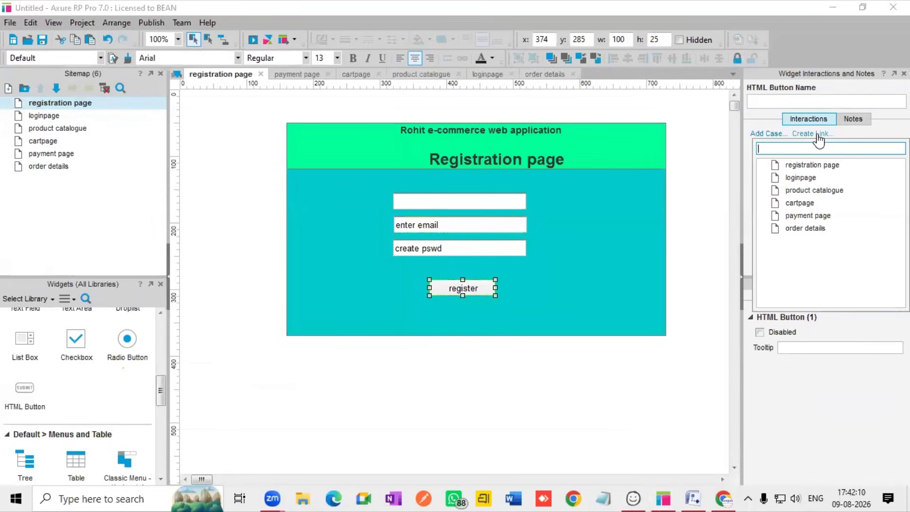
pyautogui.click(792, 177)
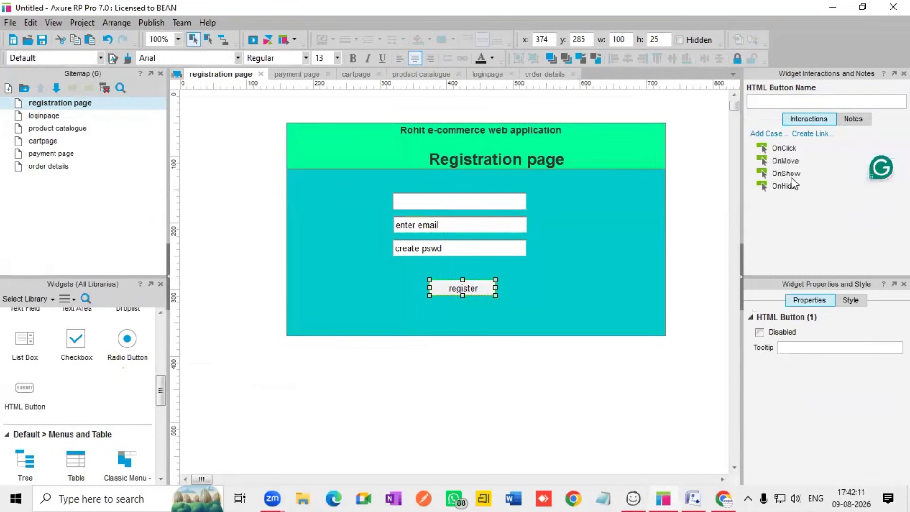
pyautogui.click(55, 116)
pyautogui.doubleClick(55, 117)
pyautogui.click(498, 291)
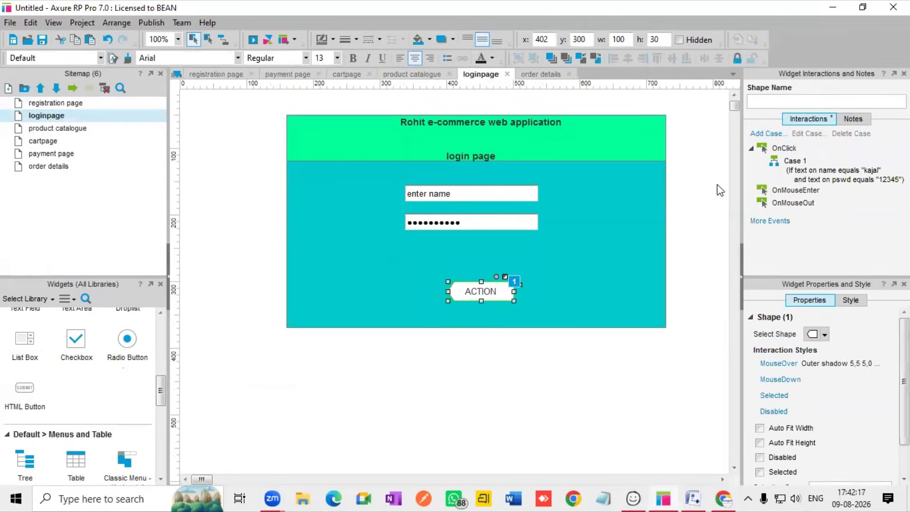
# - Link the large background rectangle on the product catalogue page to cartpage
pyautogui.click(72, 129)
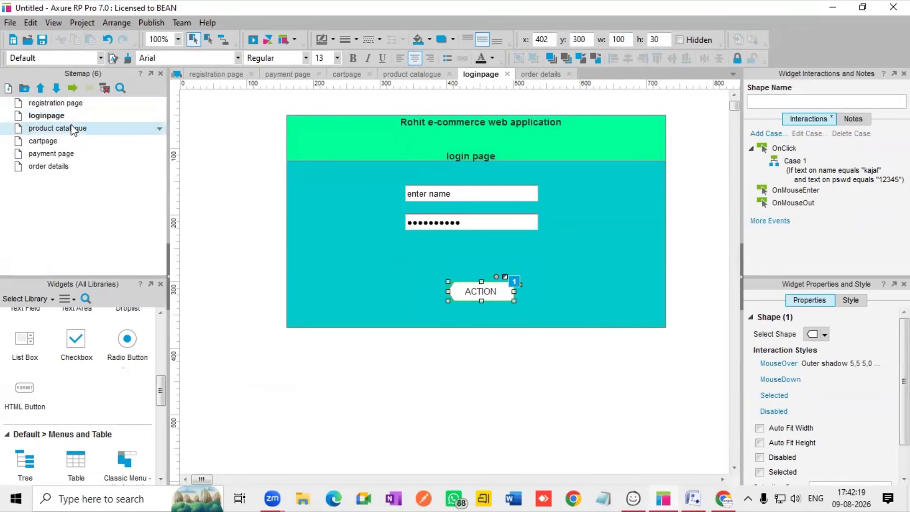
pyautogui.doubleClick(72, 129)
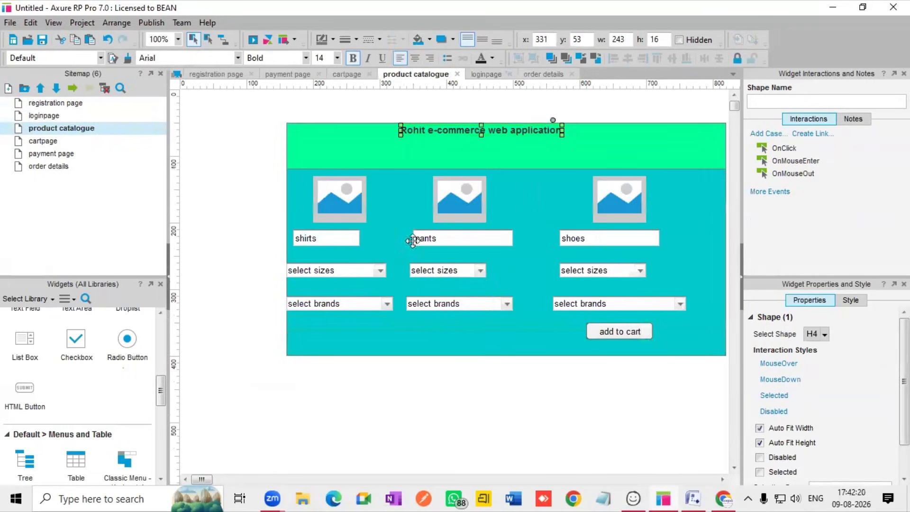
pyautogui.click(626, 344)
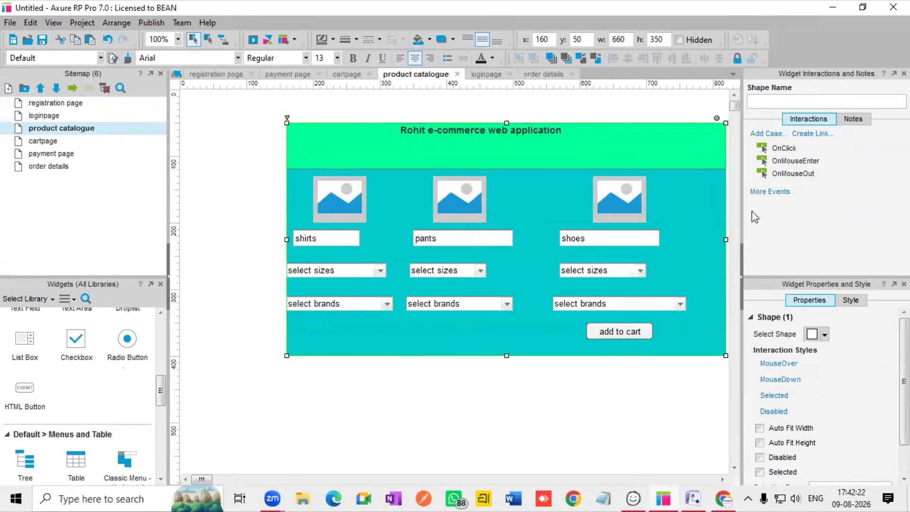
pyautogui.doubleClick(621, 333)
pyautogui.click(818, 134)
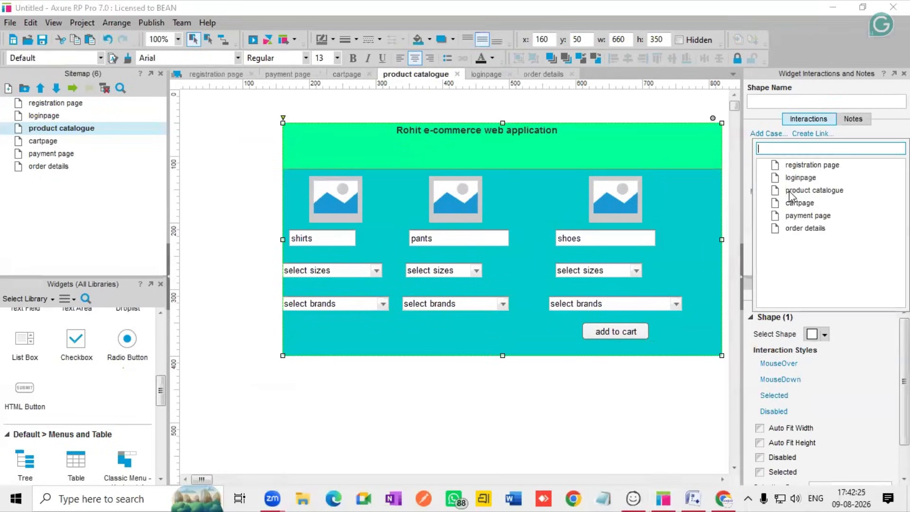
pyautogui.click(791, 204)
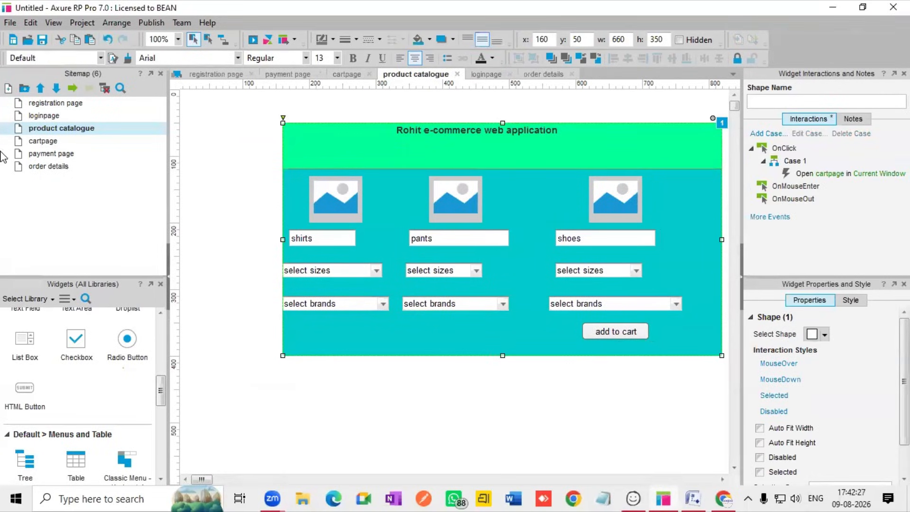
# - Link the "procced to pay" button on cartpage to the payment page
pyautogui.click(69, 141)
pyautogui.doubleClick(70, 141)
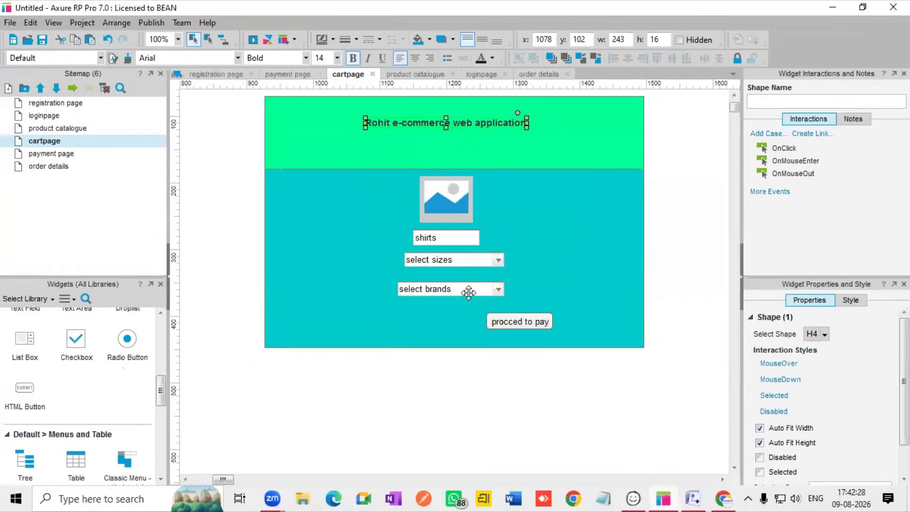
pyautogui.click(516, 322)
pyautogui.click(825, 134)
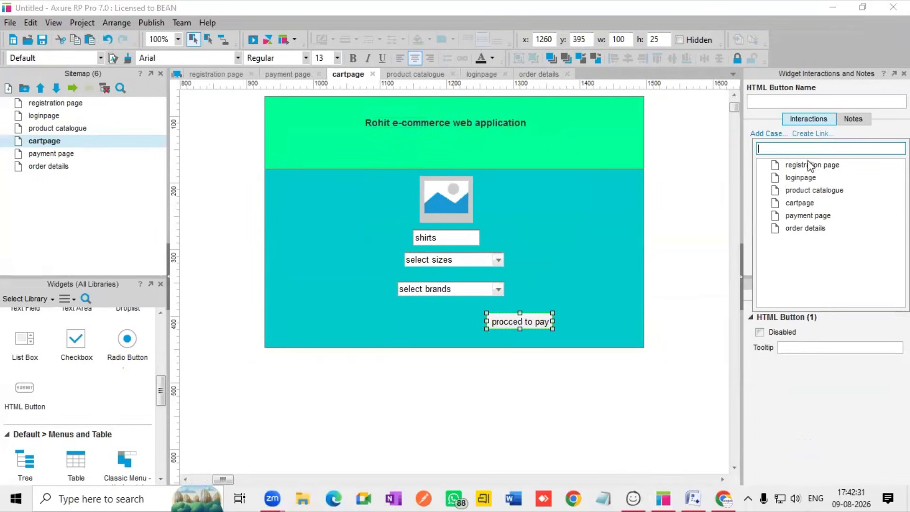
pyautogui.click(806, 215)
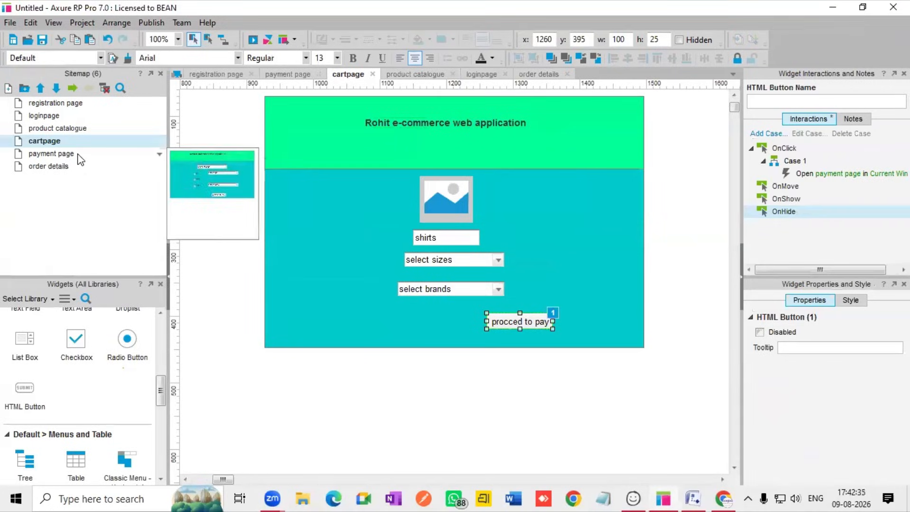
# - Link the "proceed to buy" button on the payment page to the order details page
pyautogui.doubleClick(51, 154)
pyautogui.click(491, 316)
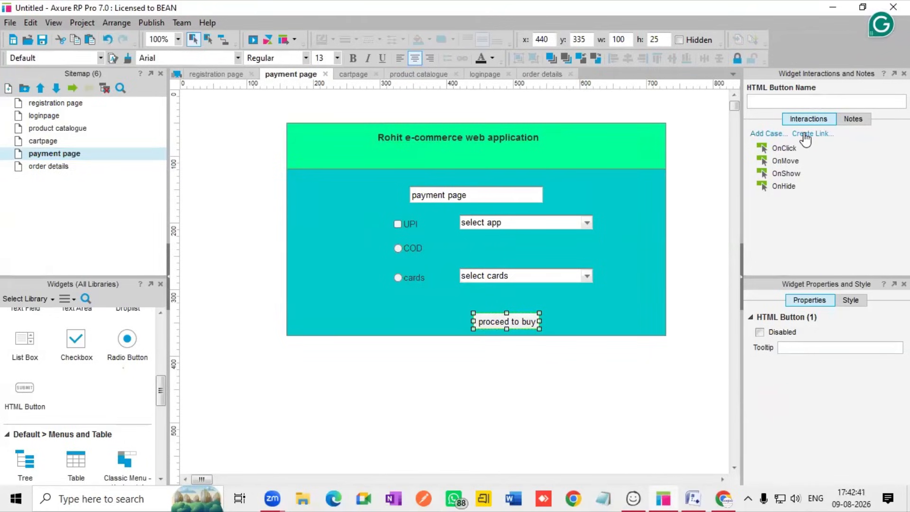
pyautogui.click(805, 135)
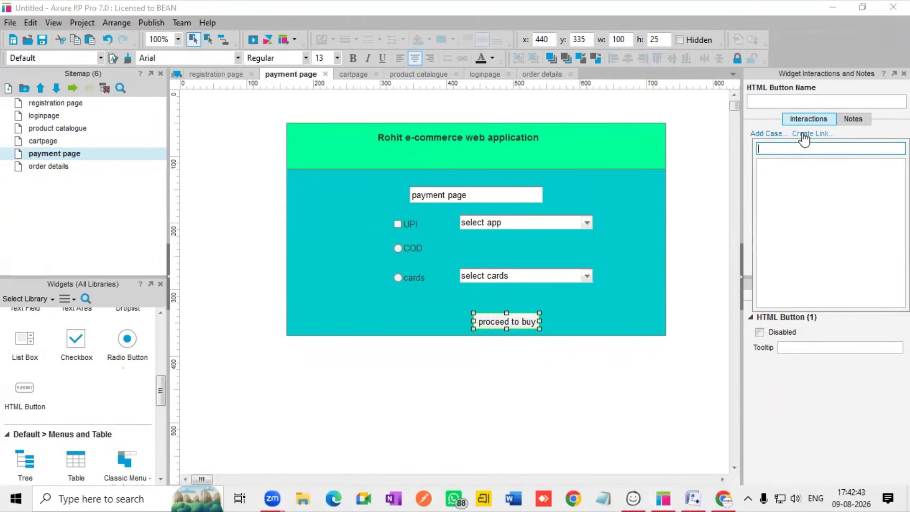
pyautogui.click(566, 293)
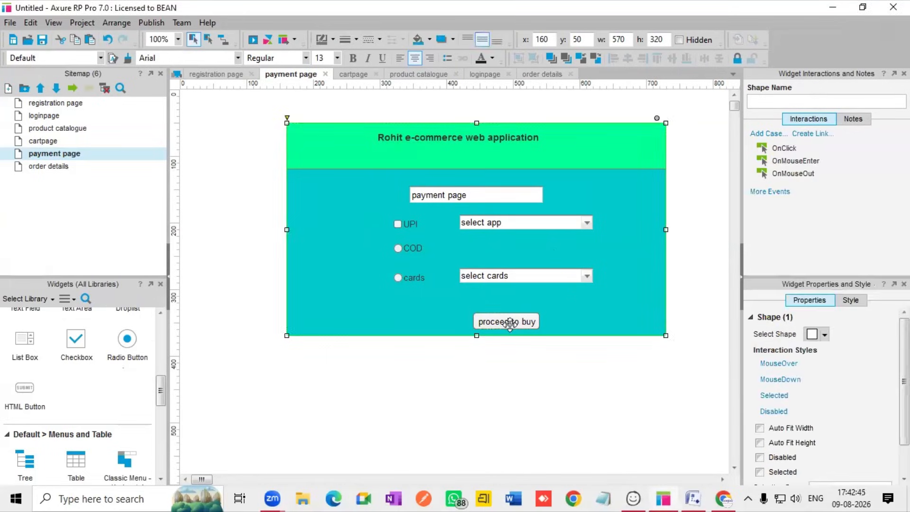
pyautogui.click(507, 322)
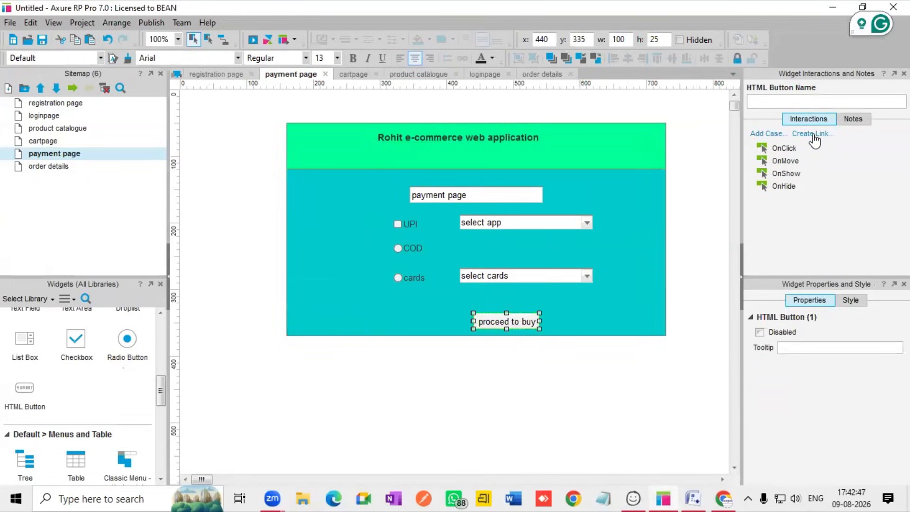
pyautogui.click(812, 135)
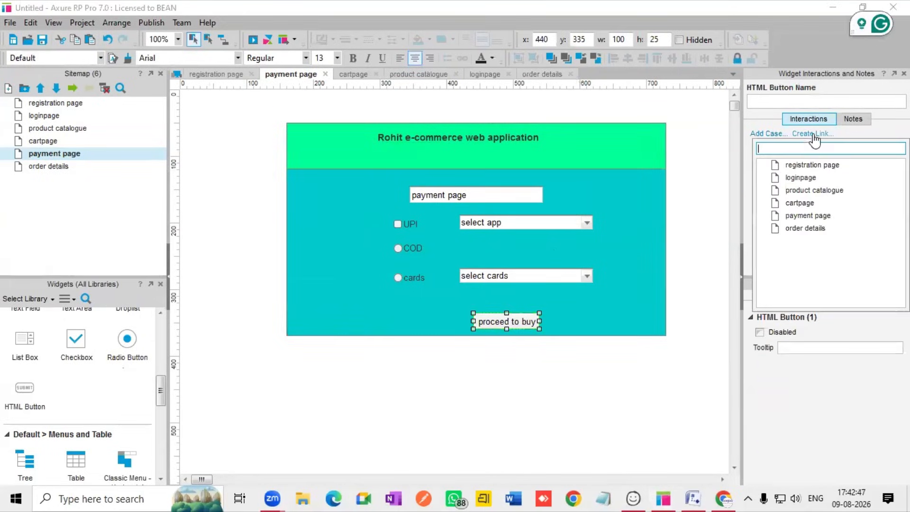
pyautogui.click(806, 230)
pyautogui.click(589, 307)
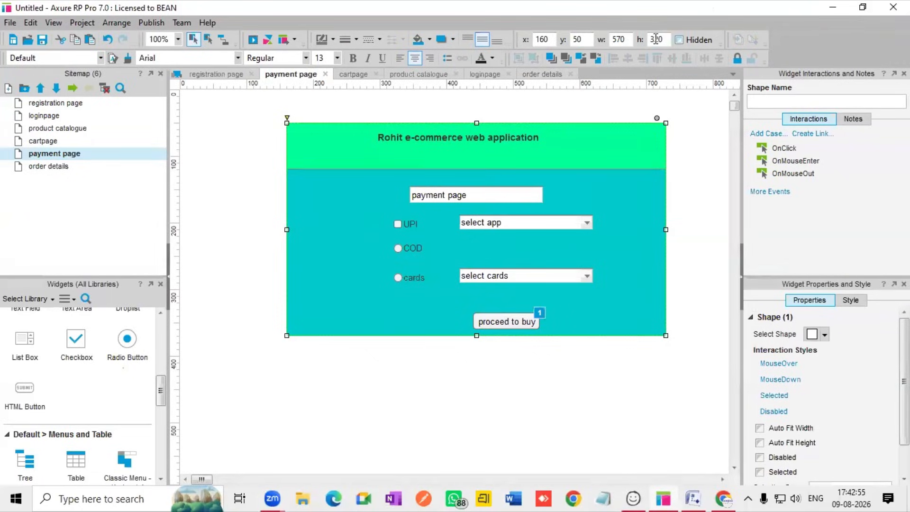
# - Preview the prototype in the browser and test the registration page by entering "jjfthjfhf" in the first field and registering
pyautogui.click(254, 41)
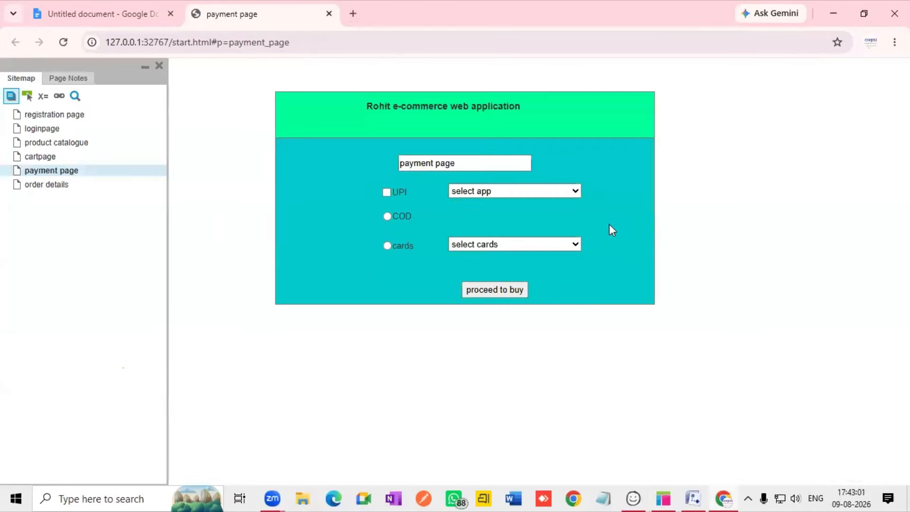
pyautogui.doubleClick(56, 116)
pyautogui.click(71, 117)
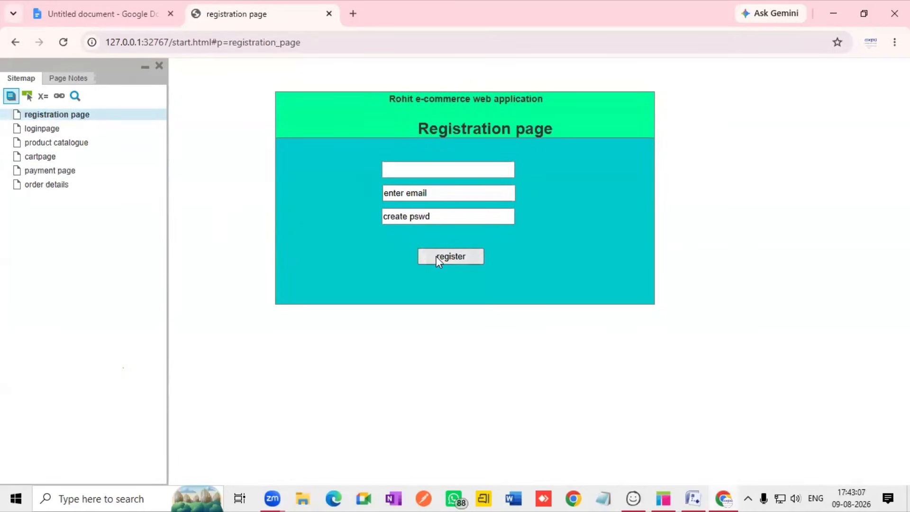
pyautogui.click(445, 168)
pyautogui.write('jjfthjfhf')
pyautogui.click(435, 197)
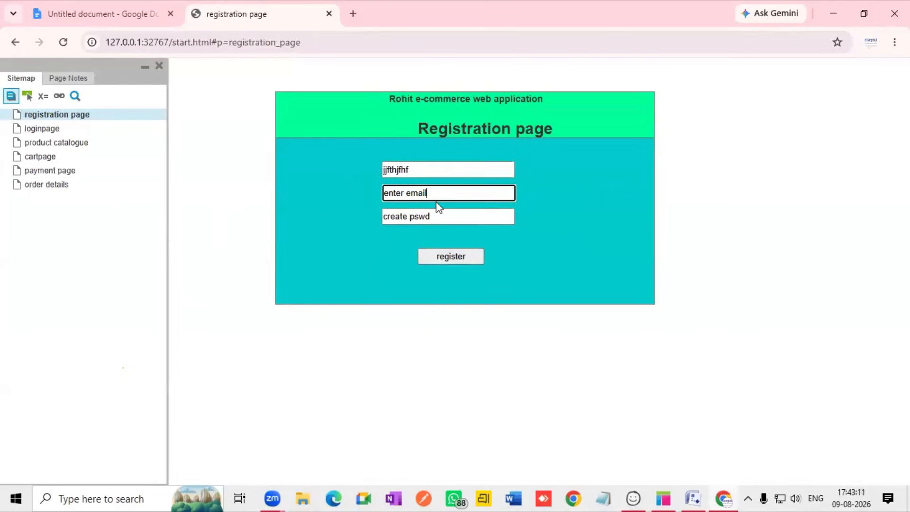
pyautogui.click(446, 257)
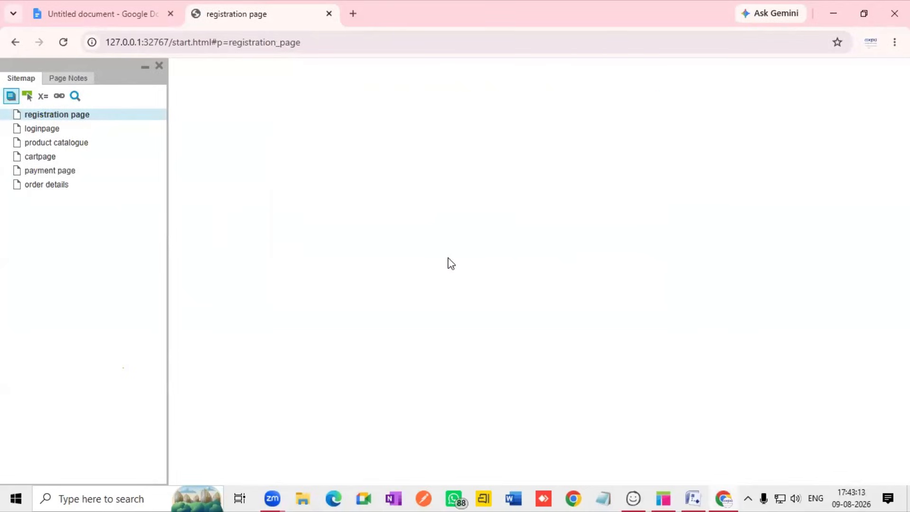
pyautogui.click(471, 169)
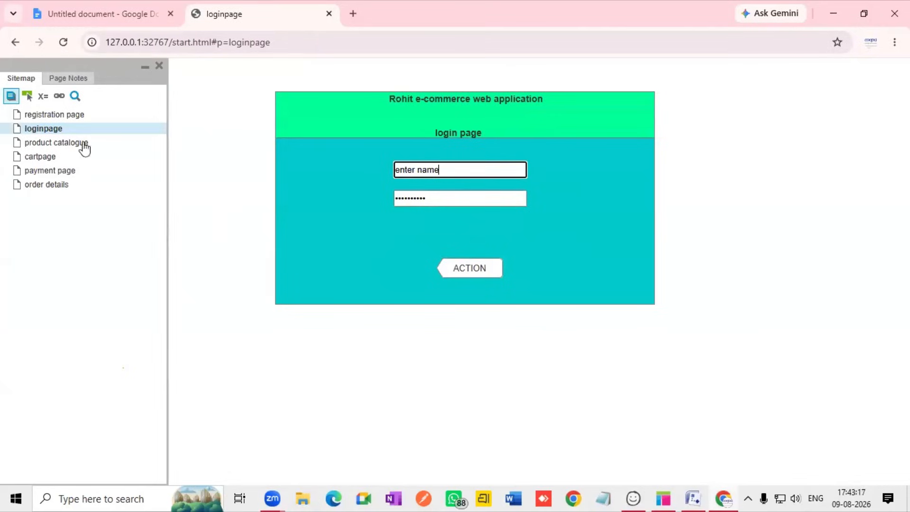
pyautogui.click(63, 116)
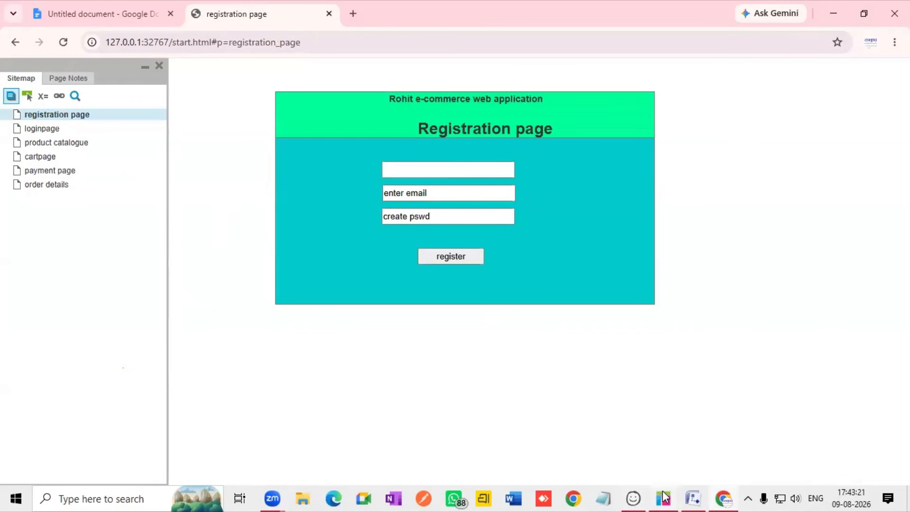
# - Return to Axure RP and add an HTML button labelled "login" to loginpage, beside the ACTION shape
pyautogui.click(655, 497)
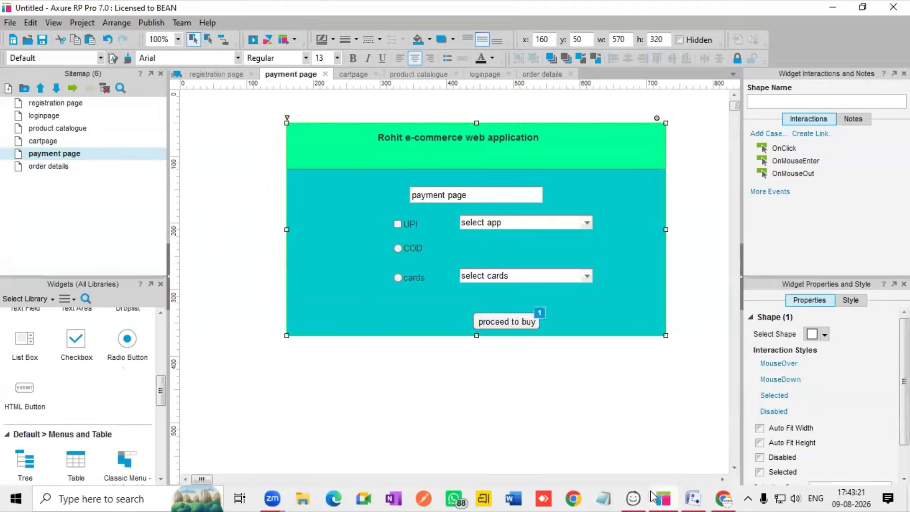
pyautogui.doubleClick(57, 115)
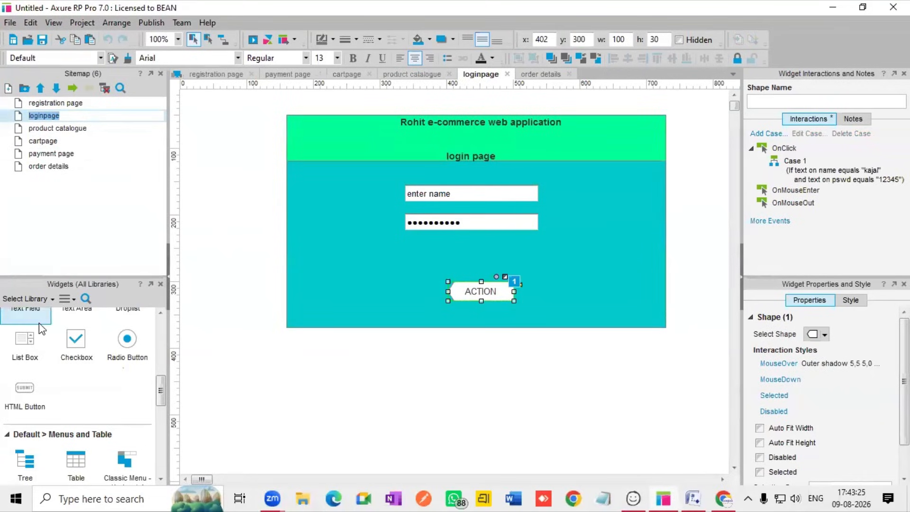
pyautogui.moveTo(19, 387); pyautogui.dragTo(368, 289)
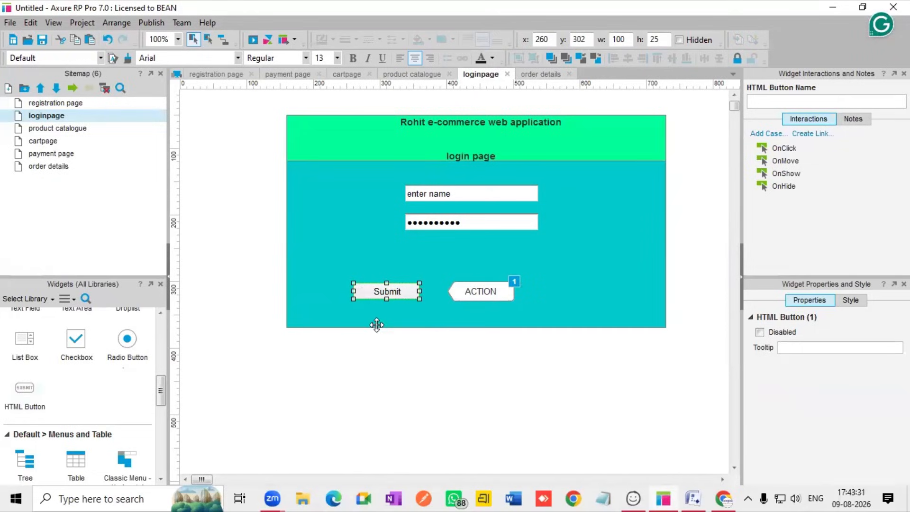
pyautogui.doubleClick(400, 292)
pyautogui.press('BackSpace')
pyautogui.write('login')
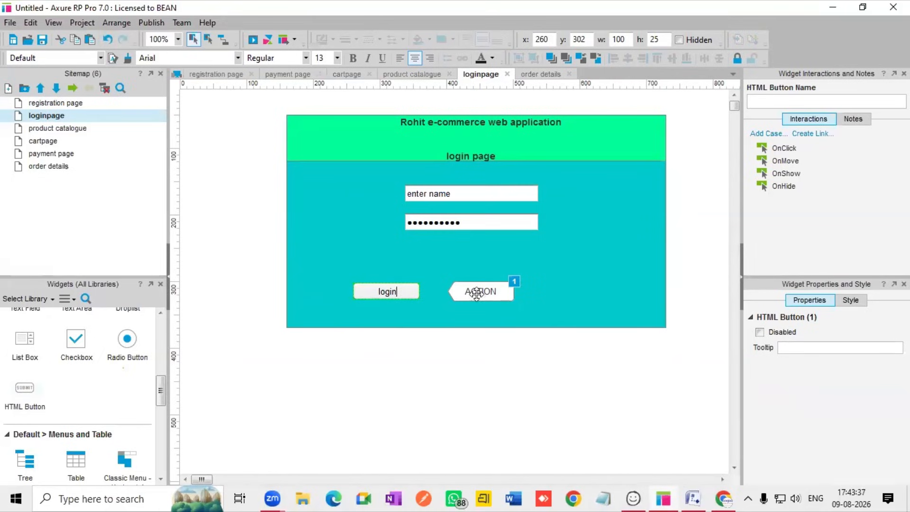
# - Put the login button in the ACTION shape's place below the text fields and link it to the product catalogue page
pyautogui.moveTo(507, 290); pyautogui.dragTo(622, 289)
pyautogui.moveTo(387, 292); pyautogui.dragTo(466, 292)
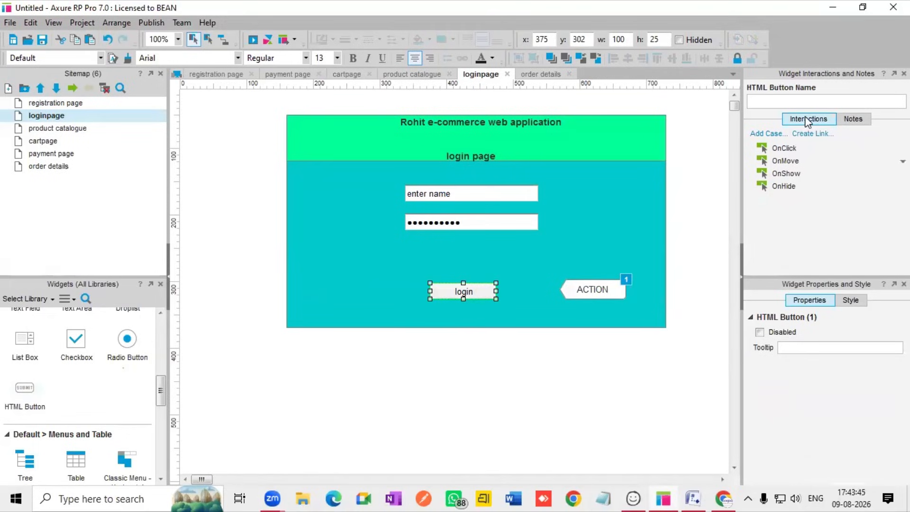
pyautogui.click(805, 134)
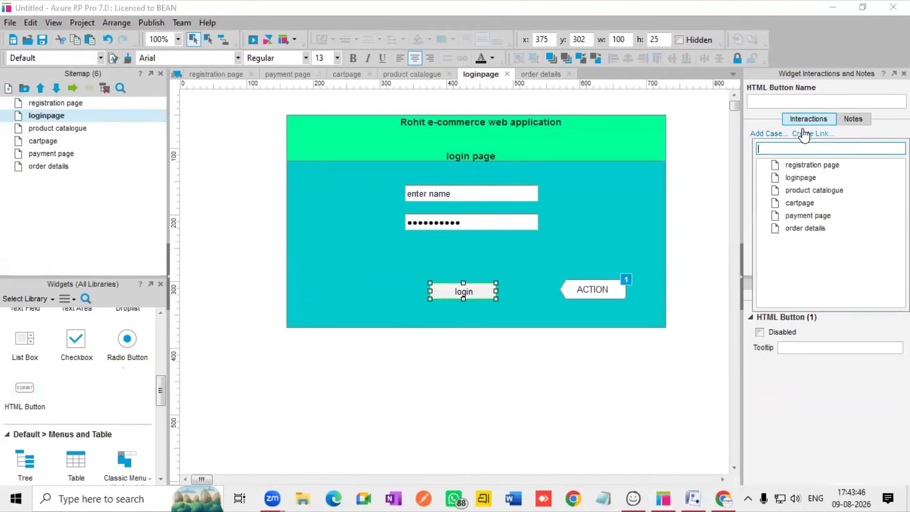
pyautogui.click(807, 191)
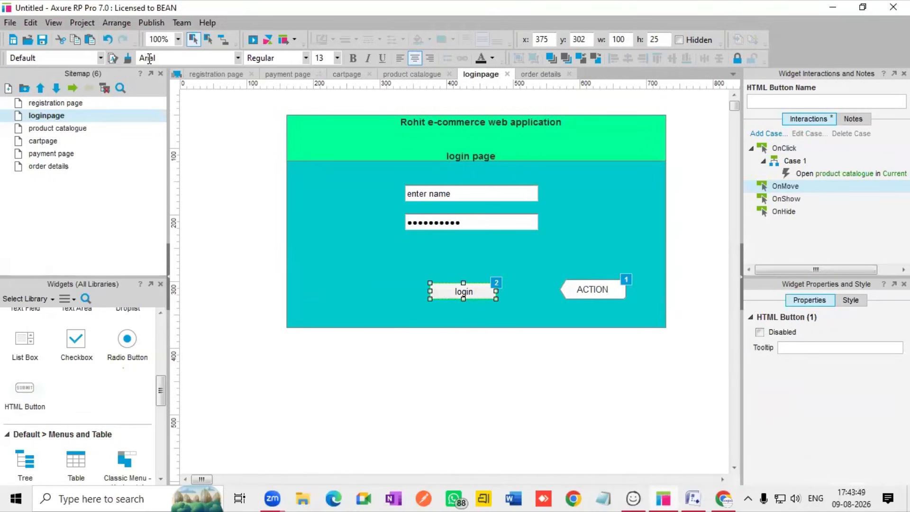
# - Preview the updated prototype in the browser and test the register button on the registration page
pyautogui.click(252, 41)
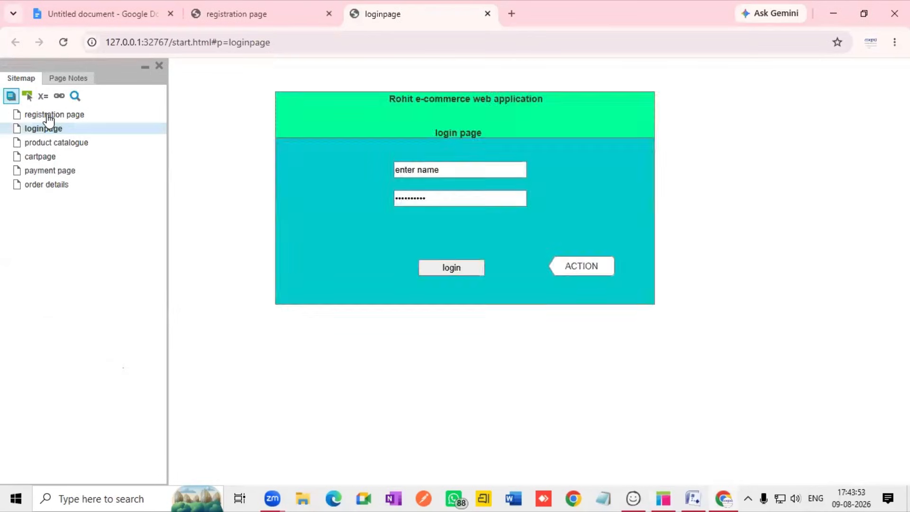
pyautogui.click(38, 115)
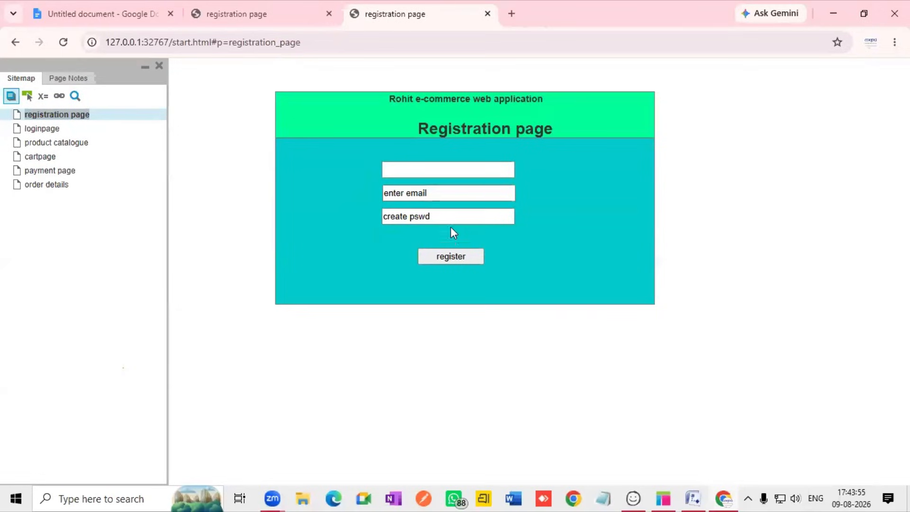
pyautogui.click(452, 251)
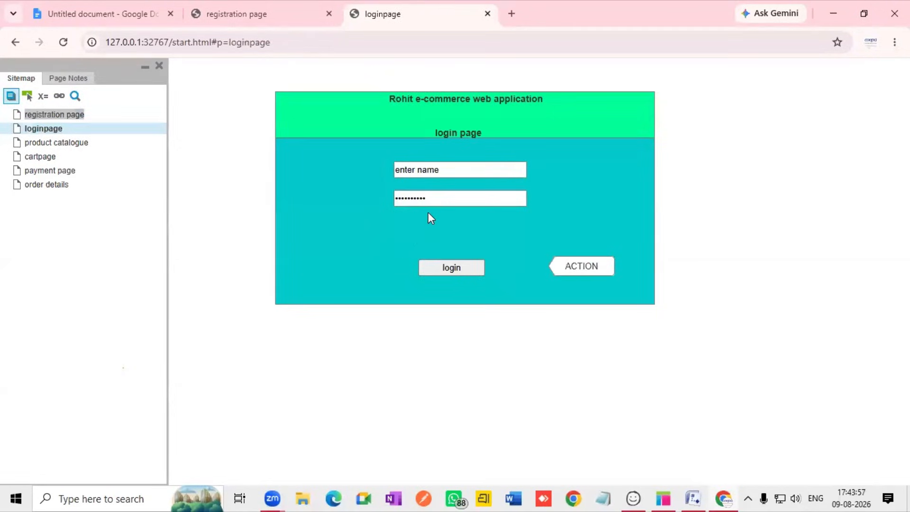
# - Replace the placeholder text in the login page's name field with the user's name
pyautogui.click(450, 170)
pyautogui.press('BackSpace')
pyautogui.press('BackSpace')
pyautogui.press('BackSpace')
pyautogui.press('BackSpace')
pyautogui.press('BackSpace')
pyautogui.press('BackSpace')
pyautogui.press('BackSpace')
pyautogui.press('BackSpace')
pyautogui.press('BackSpace')
pyautogui.press('BackSpace')
pyautogui.write('name')
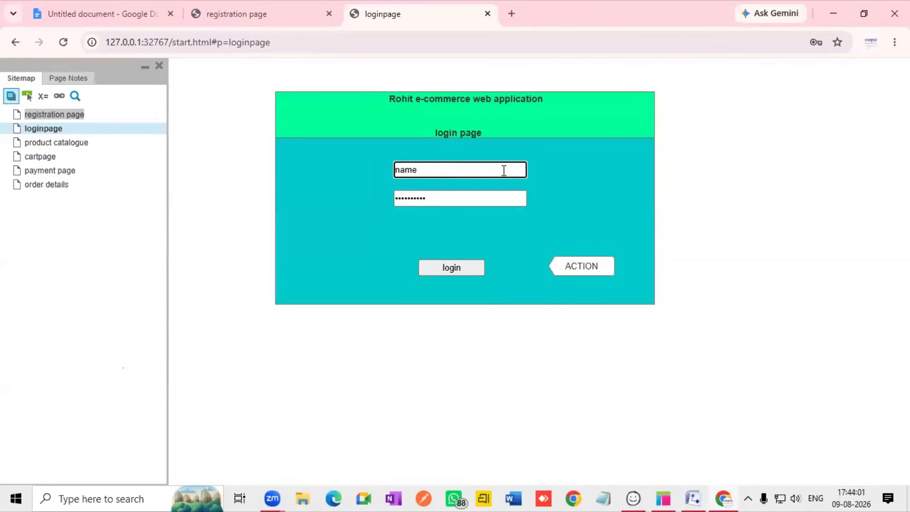
pyautogui.press('BackSpace')
pyautogui.press('BackSpace')
pyautogui.press('BackSpace')
pyautogui.press('BackSpace')
pyautogui.write('kajal')
# - Replace the placeholder in the login page's password field with the login password, log in and dismiss the browser's password warning
pyautogui.click(471, 200)
pyautogui.press('BackSpace')
pyautogui.press('BackSpace')
pyautogui.press('BackSpace')
pyautogui.press('BackSpace')
pyautogui.press('BackSpace')
pyautogui.press('BackSpace')
pyautogui.press('BackSpace')
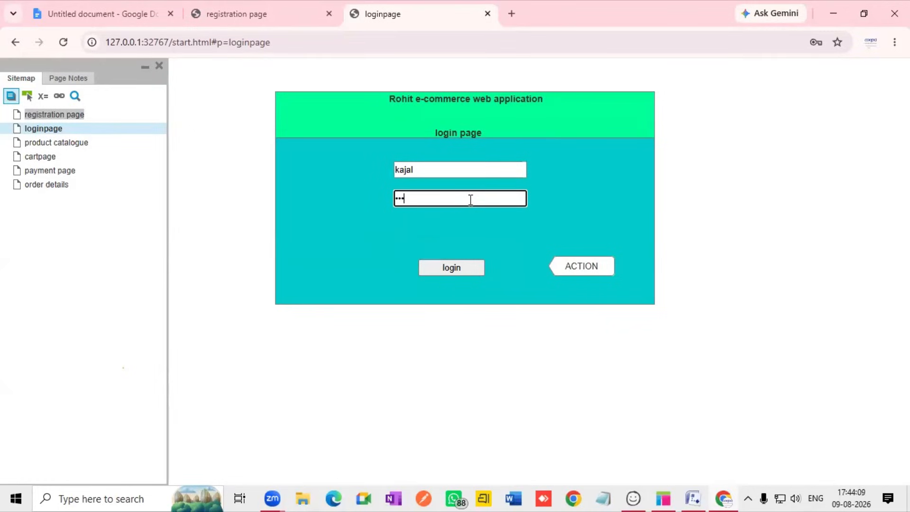
pyautogui.click(468, 267)
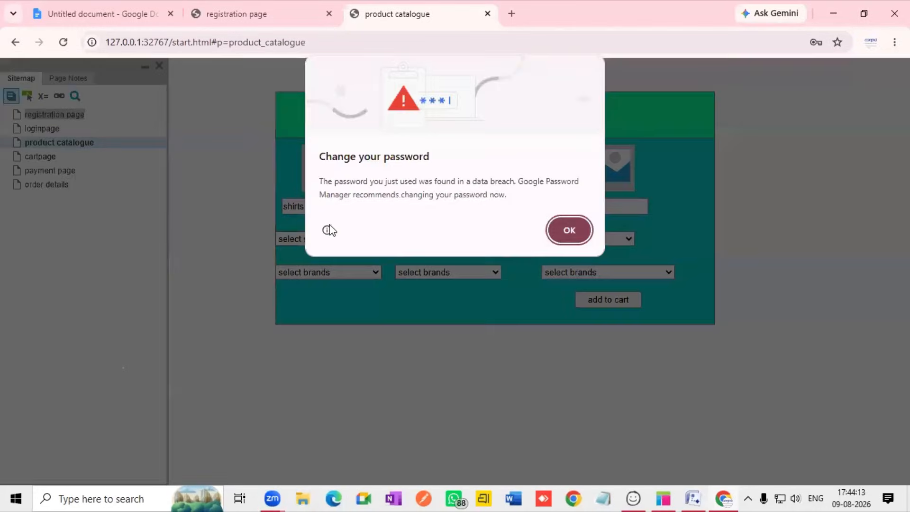
pyautogui.moveTo(327, 230)
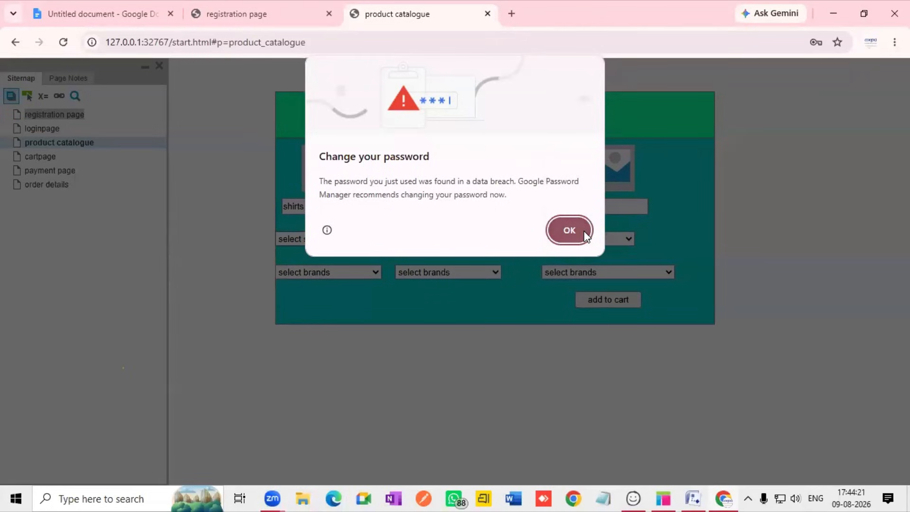
pyautogui.click(583, 228)
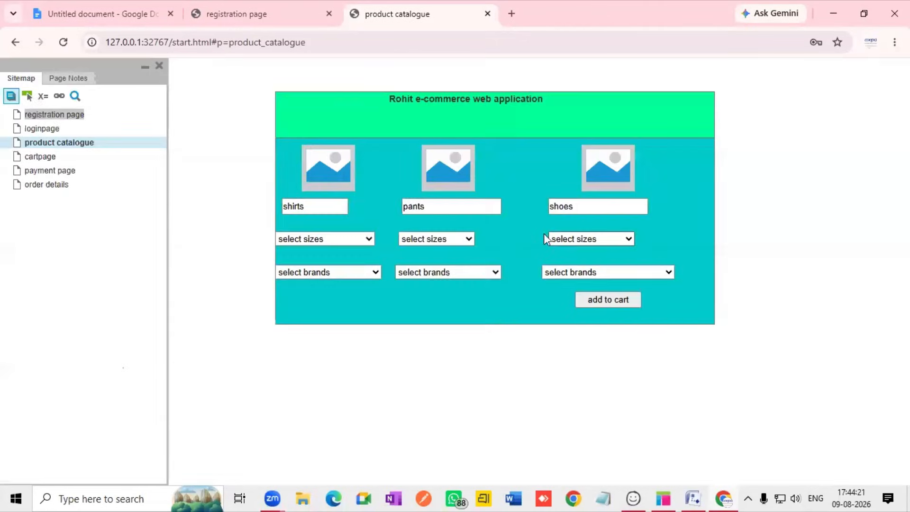
# - Choose size xl and brand puma for the shirts, test the add to cart button, and open cartpage in the preview
pyautogui.click(334, 237)
pyautogui.click(329, 304)
pyautogui.click(337, 270)
pyautogui.click(311, 316)
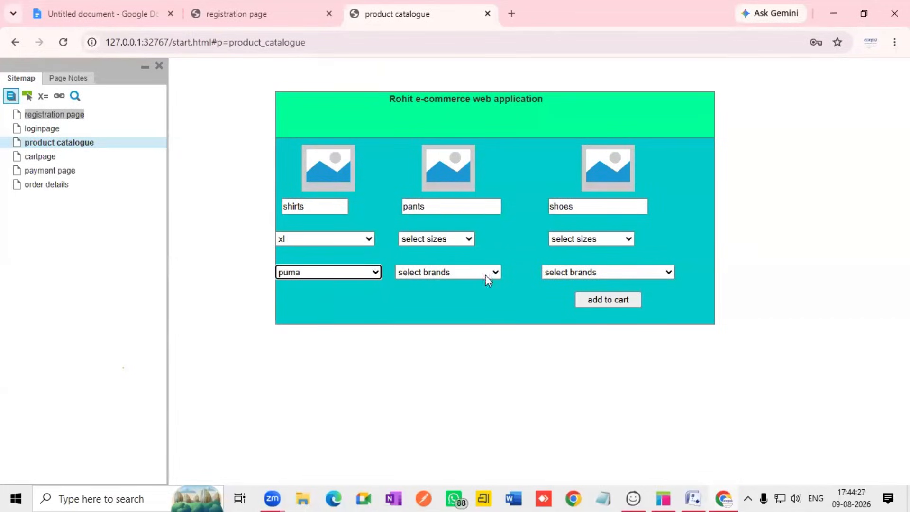
pyautogui.click(606, 303)
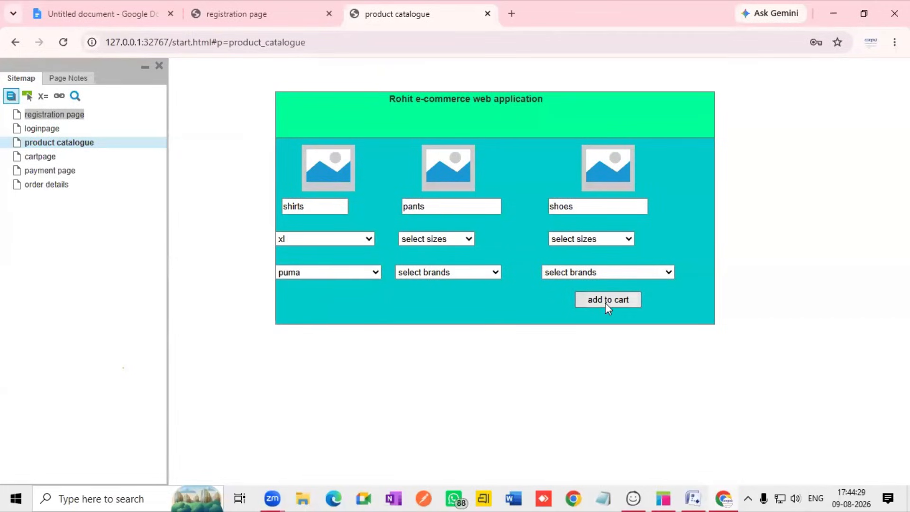
pyautogui.click(45, 158)
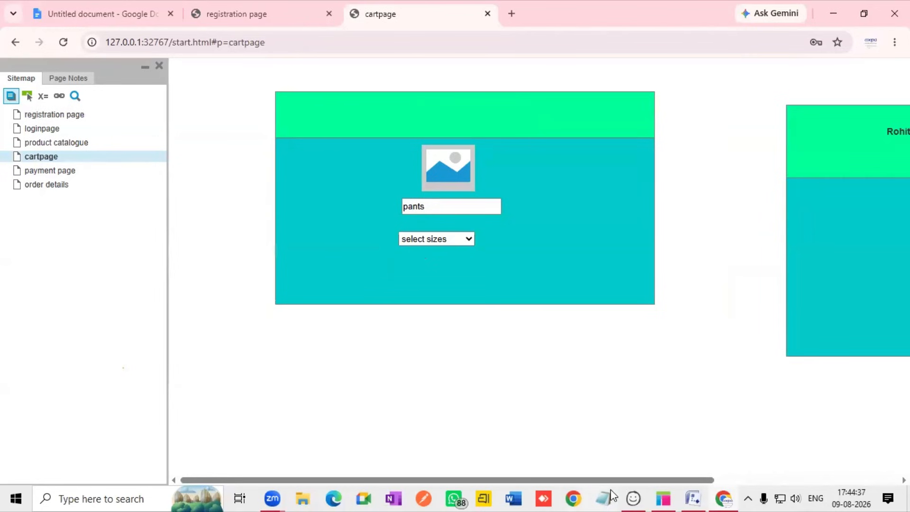
# - Switch to Axure RP and link the add to cart button on the product catalogue page to cartpage
pyautogui.click(663, 498)
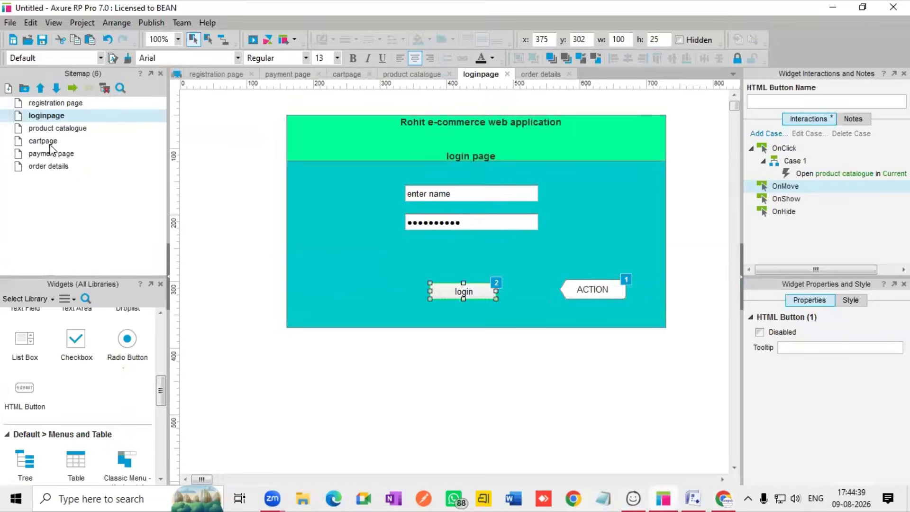
pyautogui.doubleClick(56, 129)
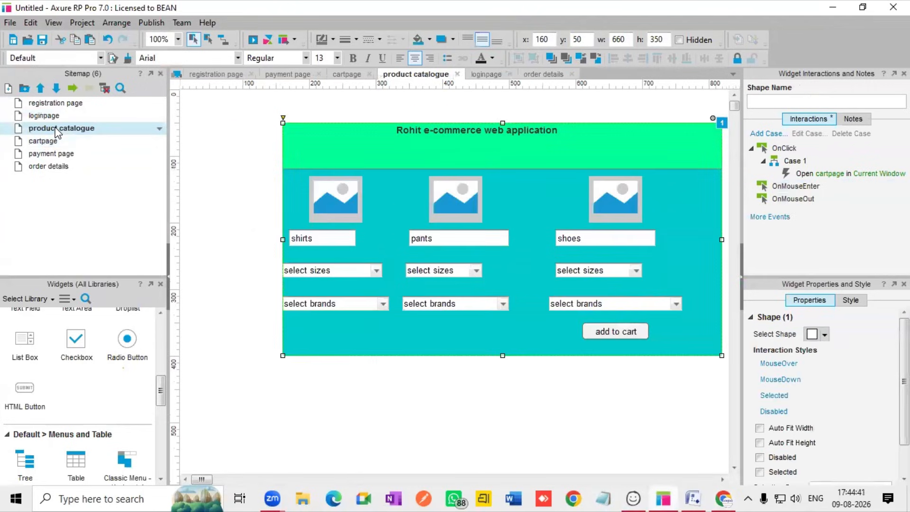
pyautogui.click(611, 334)
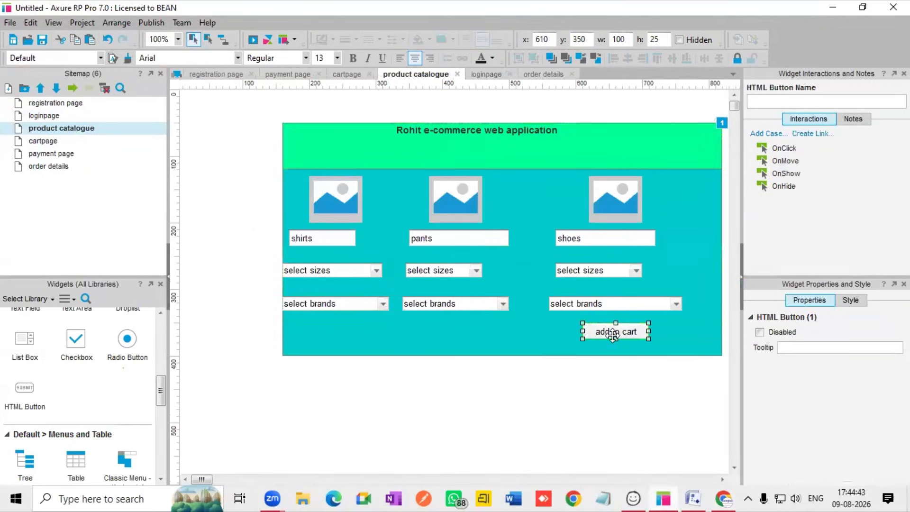
pyautogui.click(804, 136)
pyautogui.click(795, 209)
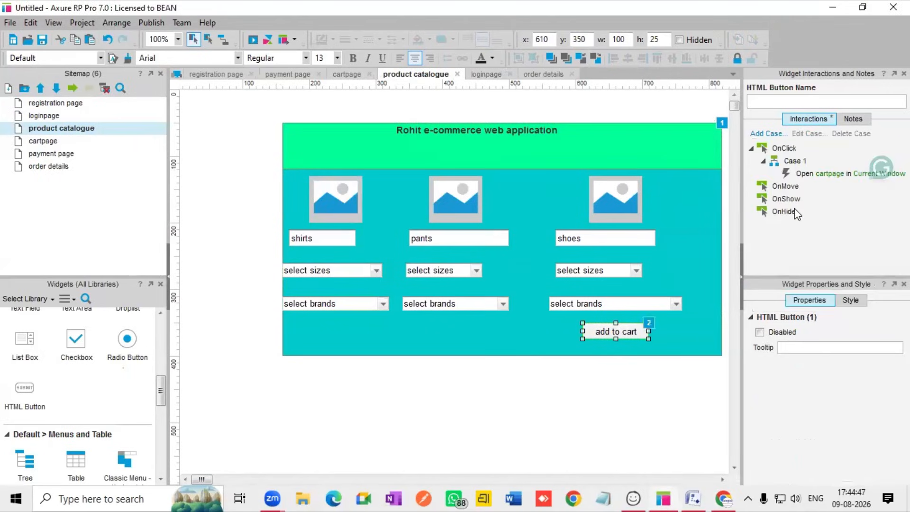
# - Open cartpage for editing and check the page link on the procced to pay button
pyautogui.click(51, 142)
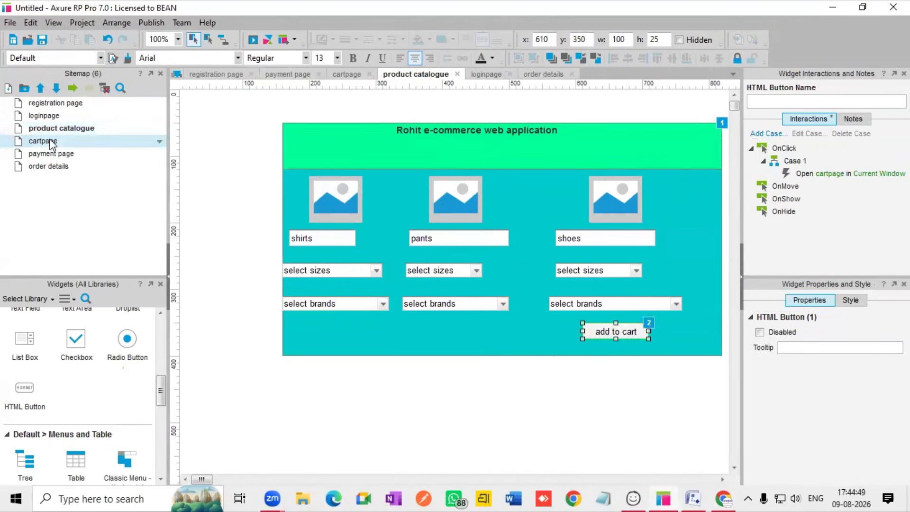
pyautogui.doubleClick(51, 142)
pyautogui.click(519, 324)
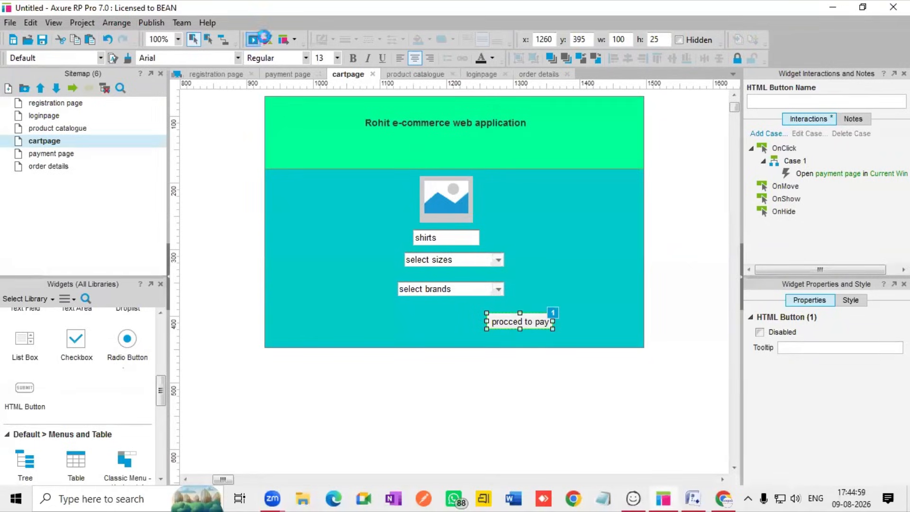
# - Preview the updated prototype in the browser and examine cartpage
pyautogui.click(253, 39)
pyautogui.doubleClick(43, 142)
pyautogui.doubleClick(78, 143)
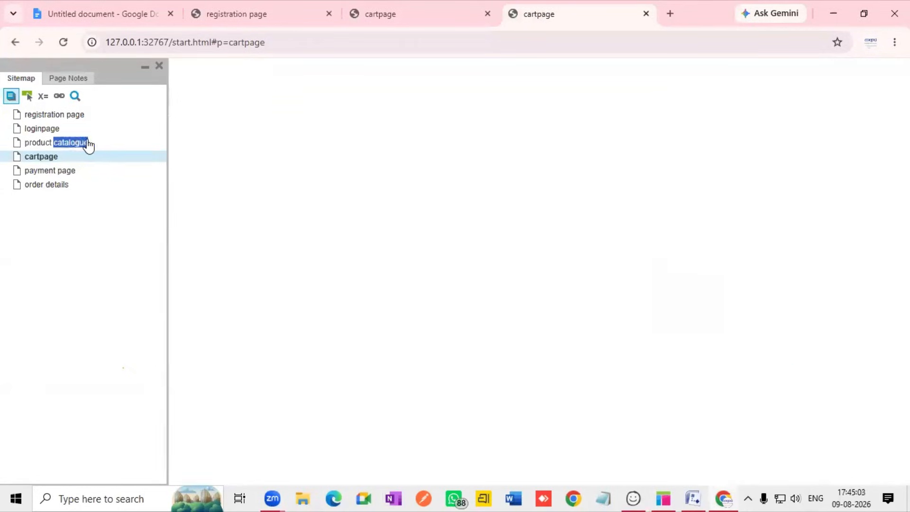
pyautogui.click(630, 300)
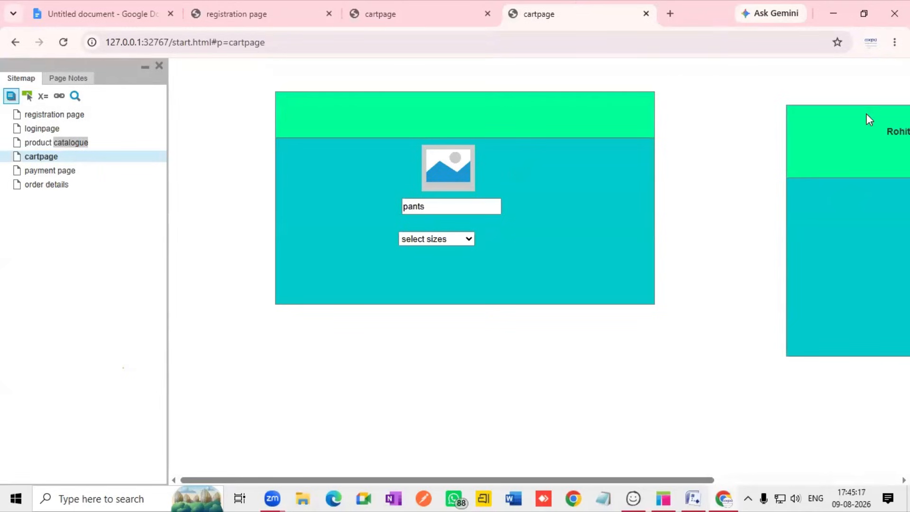
# - On the previewed payment page choose g-pay and fedbank, test the proceed to buy button, and return to Axure RP
pyautogui.click(52, 172)
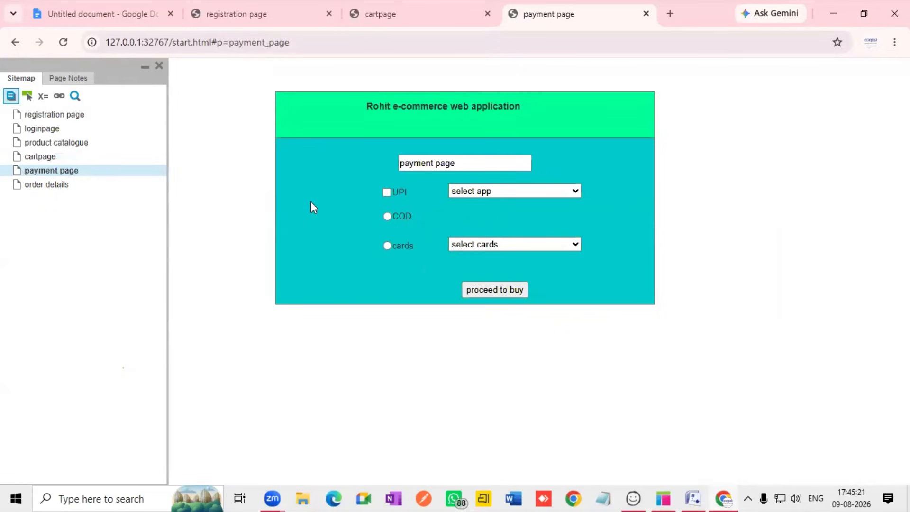
pyautogui.click(492, 193)
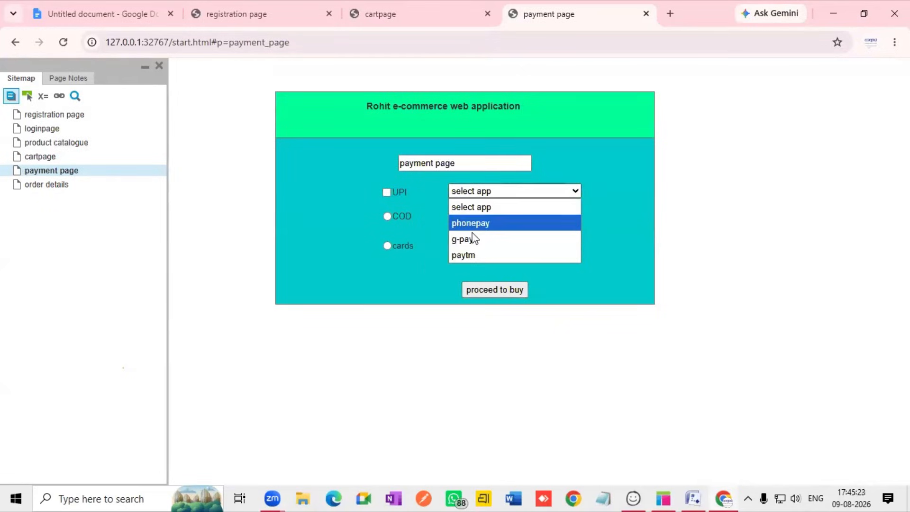
pyautogui.click(464, 238)
pyautogui.click(488, 247)
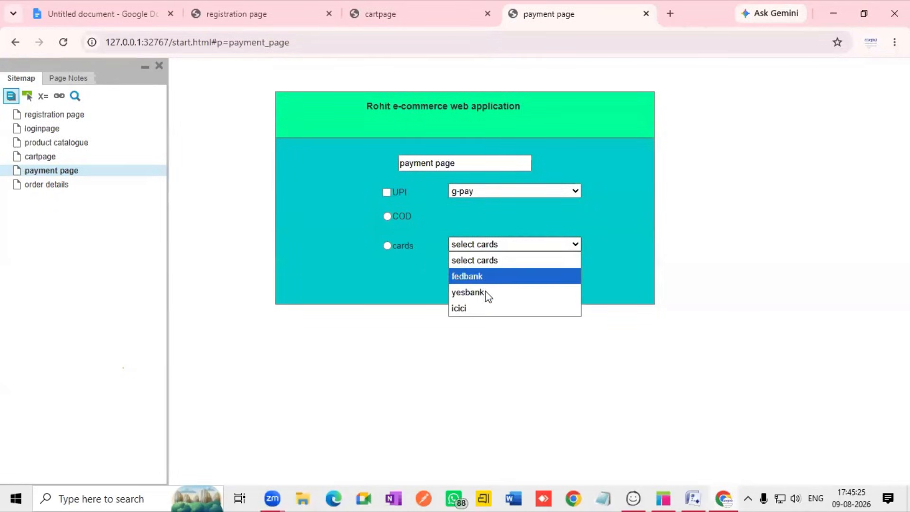
pyautogui.click(485, 280)
pyautogui.click(482, 289)
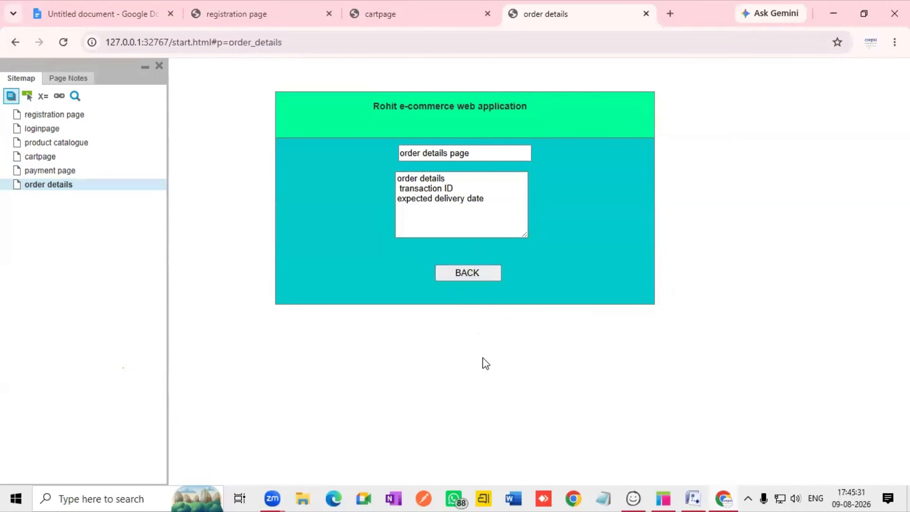
pyautogui.click(664, 498)
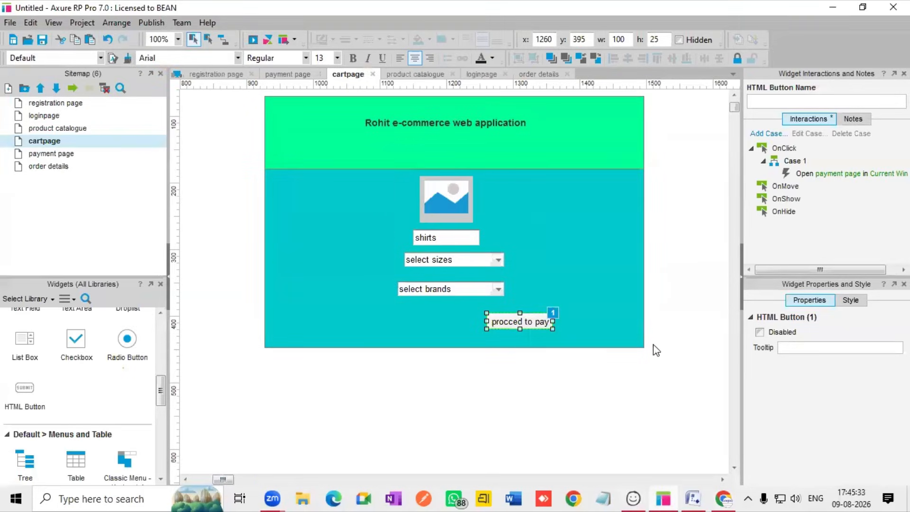